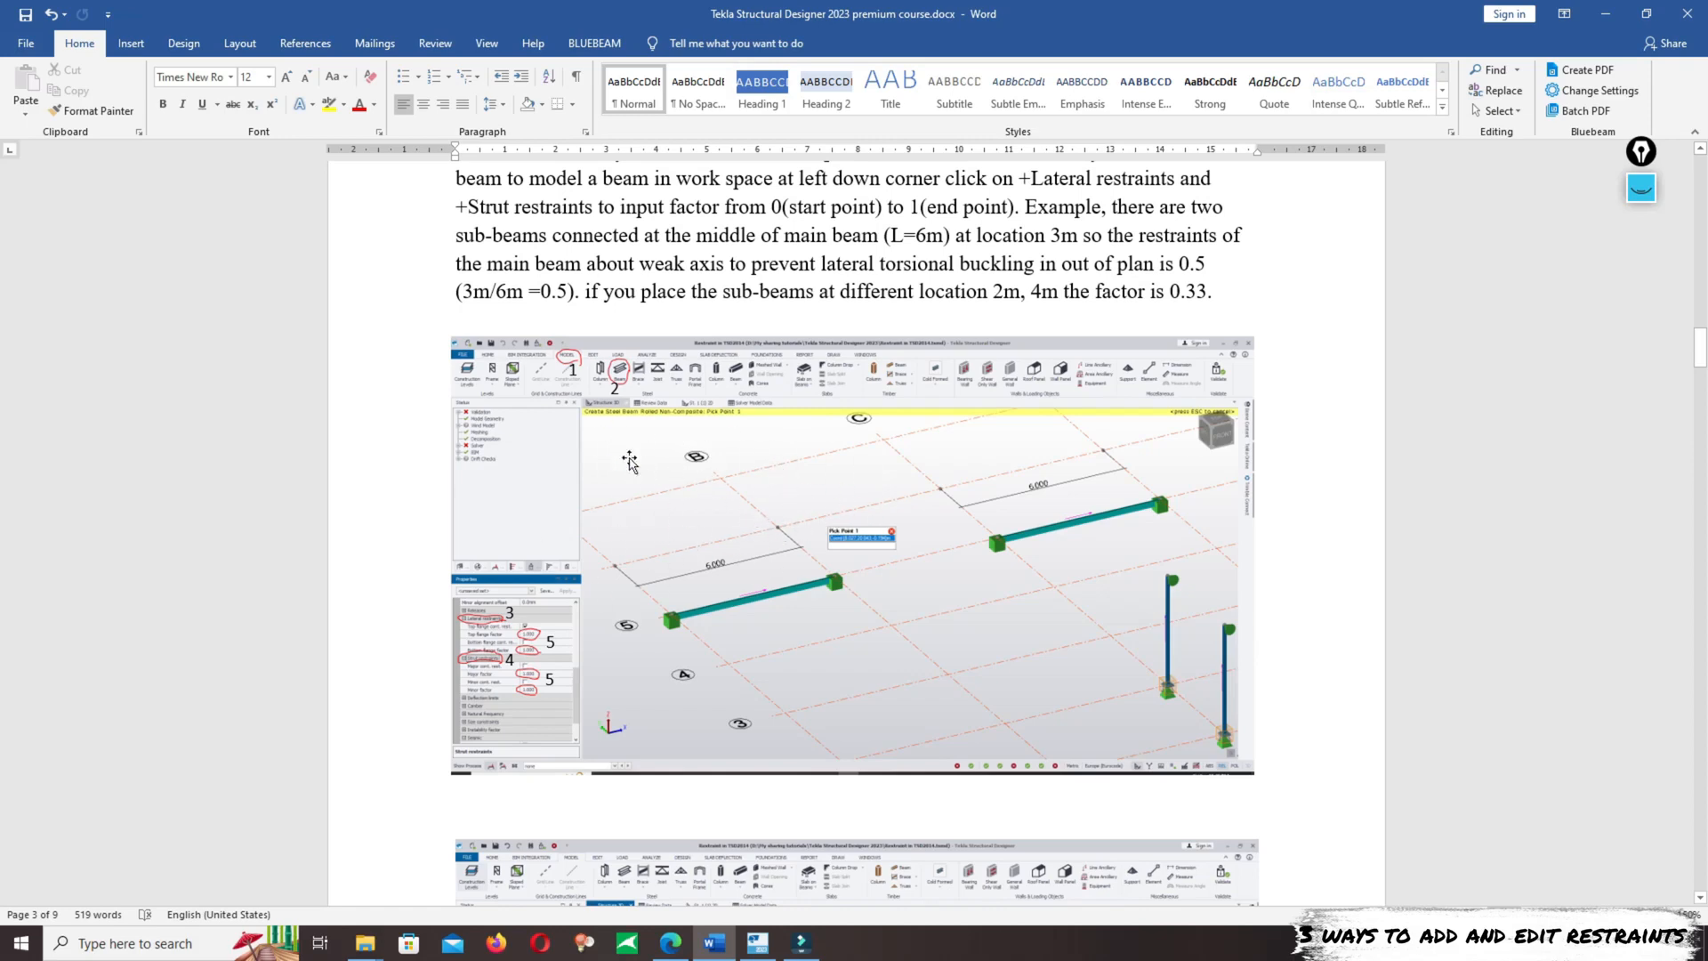
- Read through the Word document's three methods for adding and editing beam restraints, including the annotated figures for lateral and strut restraints
{"action": "scroll", "coordinate": [1163, 541], "scroll_direction": "down", "scroll_amount": 3}
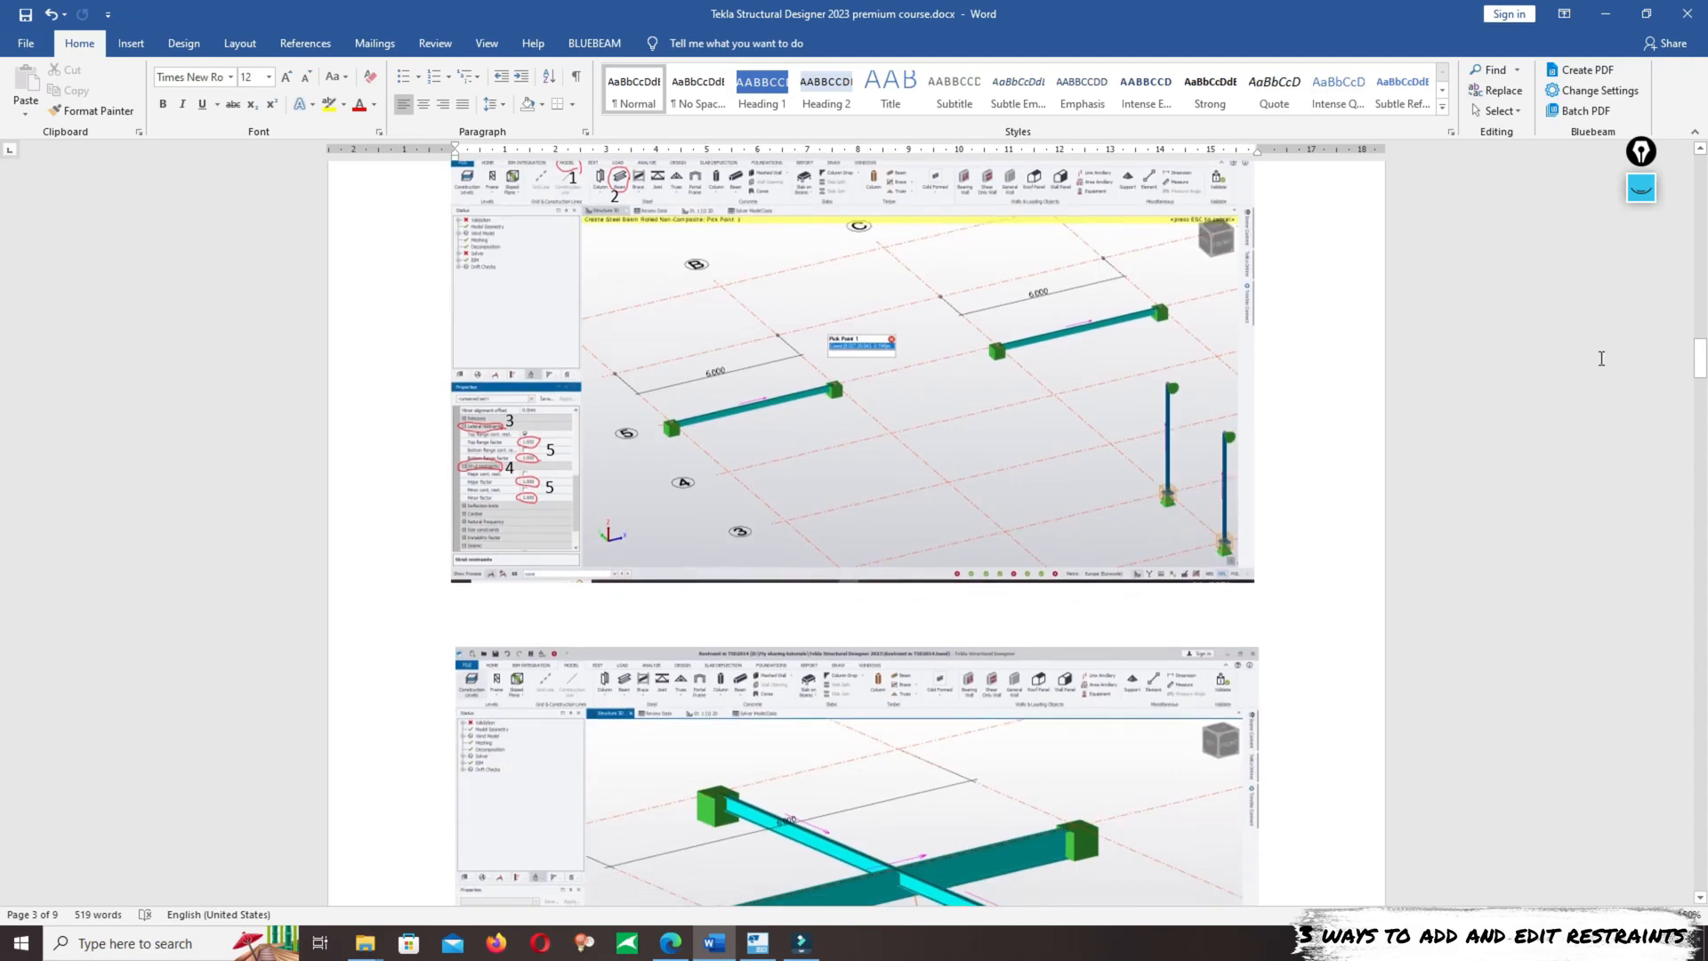
{"action": "left_click_drag", "start_coordinate": [1703, 367], "coordinate": [1703, 462]}
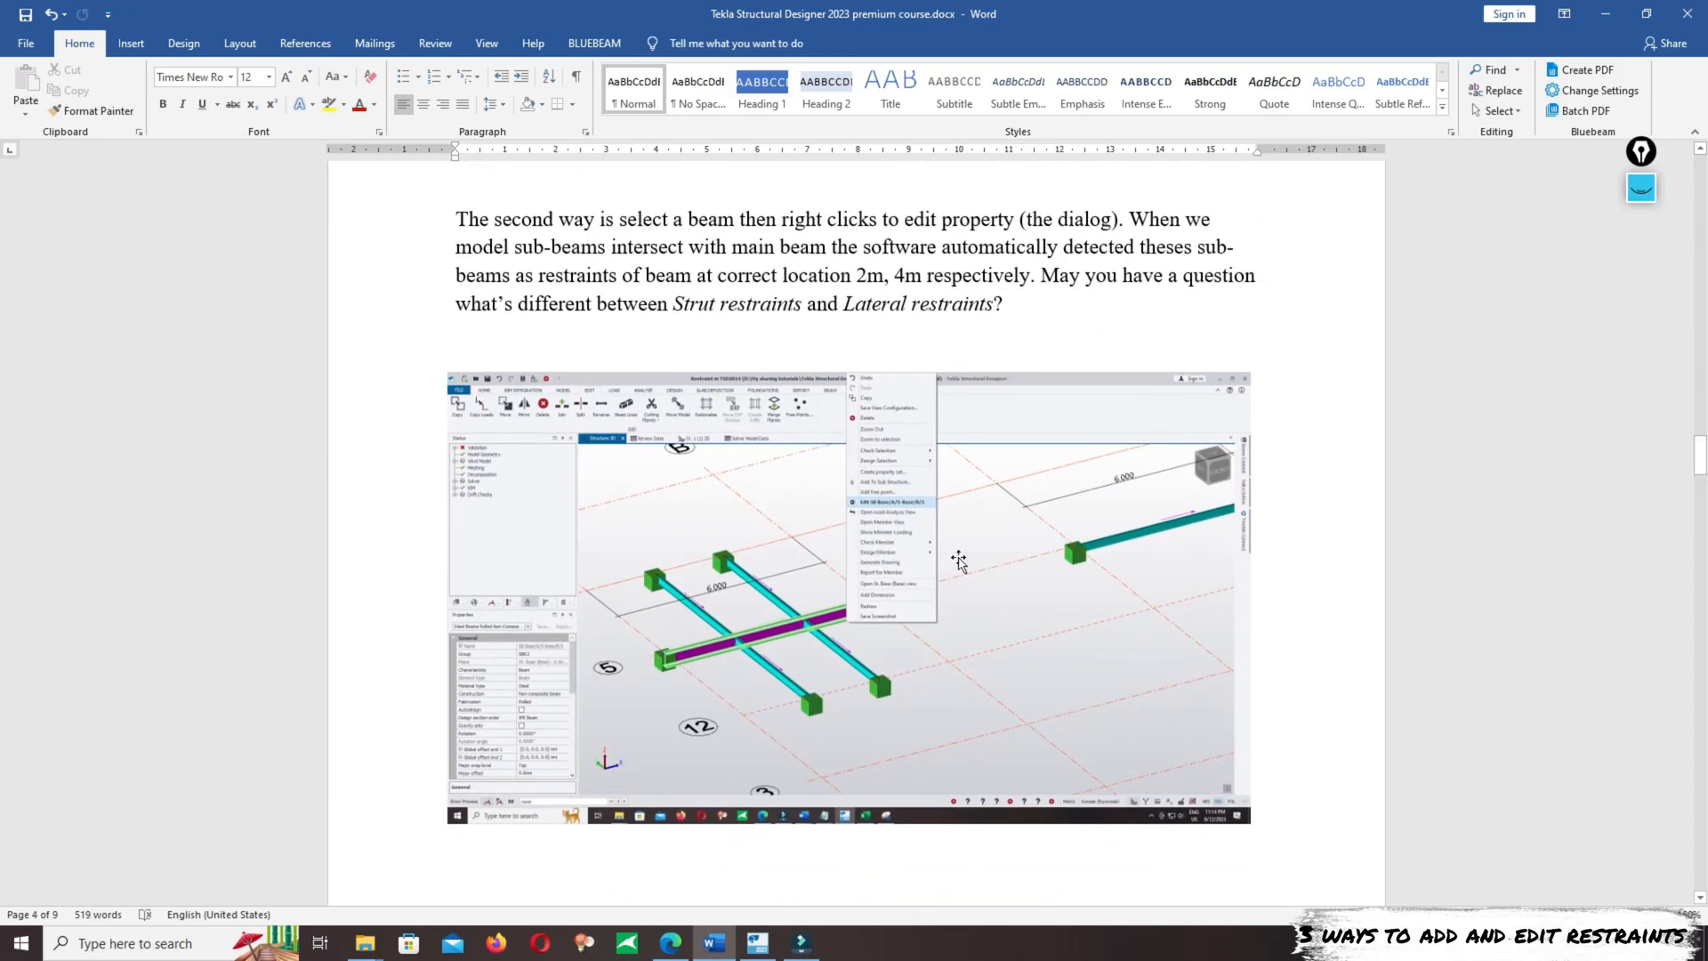
{"action": "scroll", "coordinate": [959, 534], "scroll_direction": "down", "scroll_amount": 5}
{"action": "scroll", "coordinate": [951, 469], "scroll_direction": "down", "scroll_amount": 4}
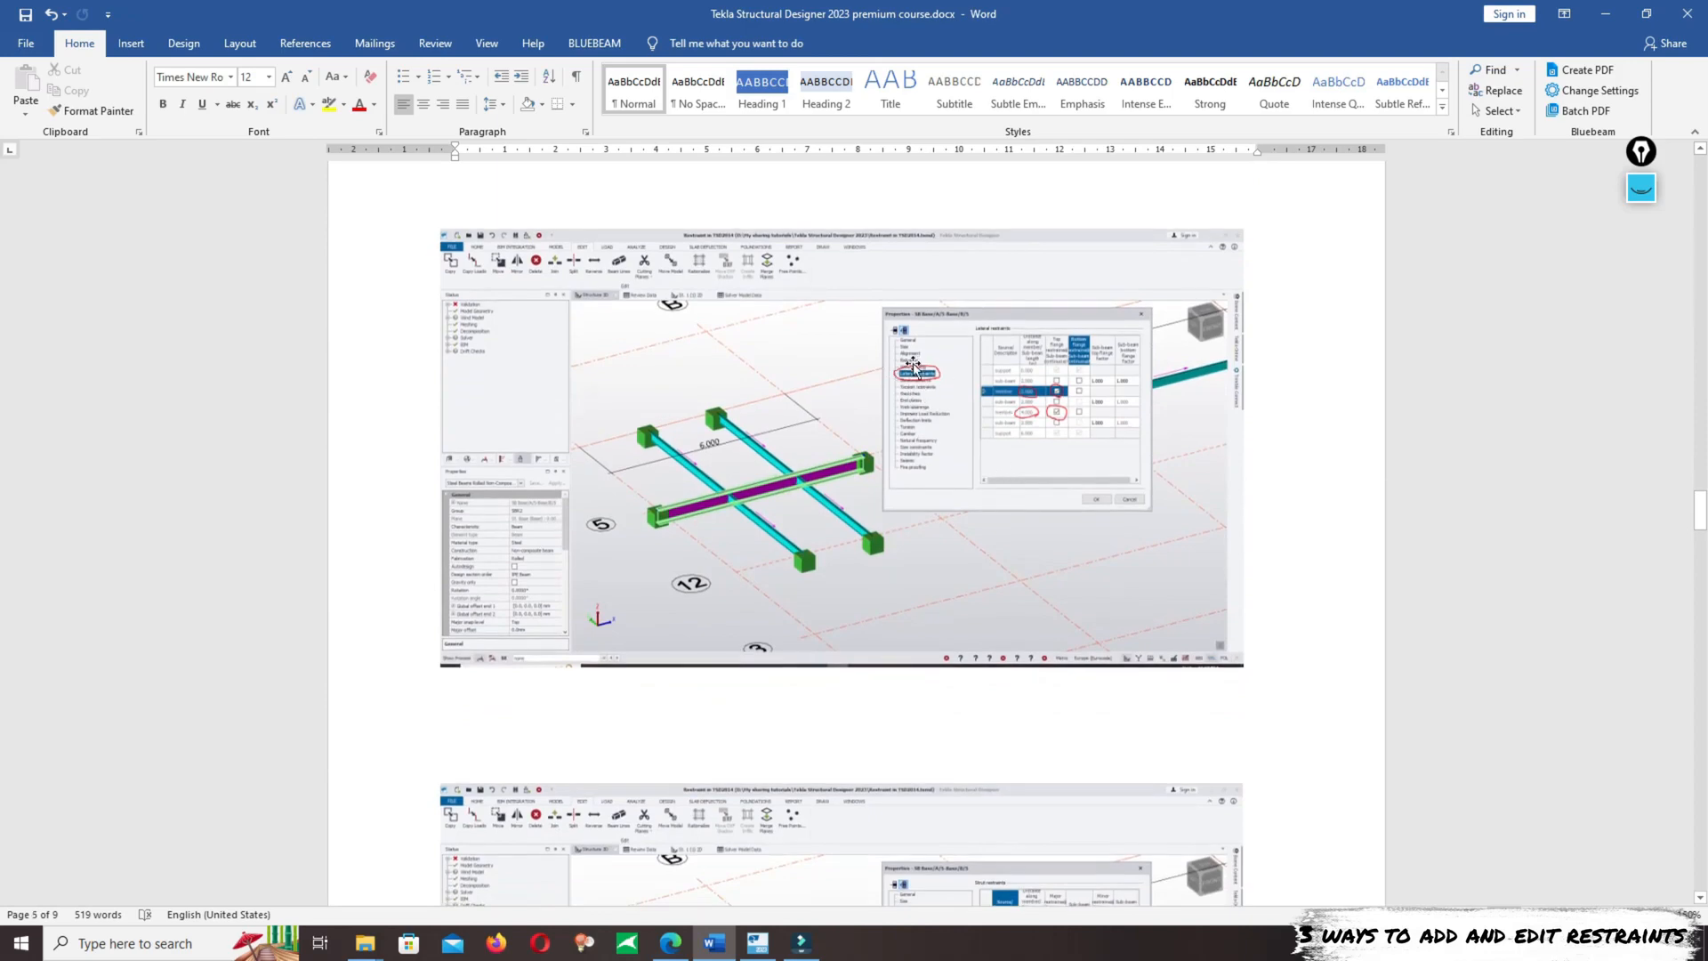
{"action": "left_click_drag", "start_coordinate": [1701, 511], "coordinate": [1695, 587]}
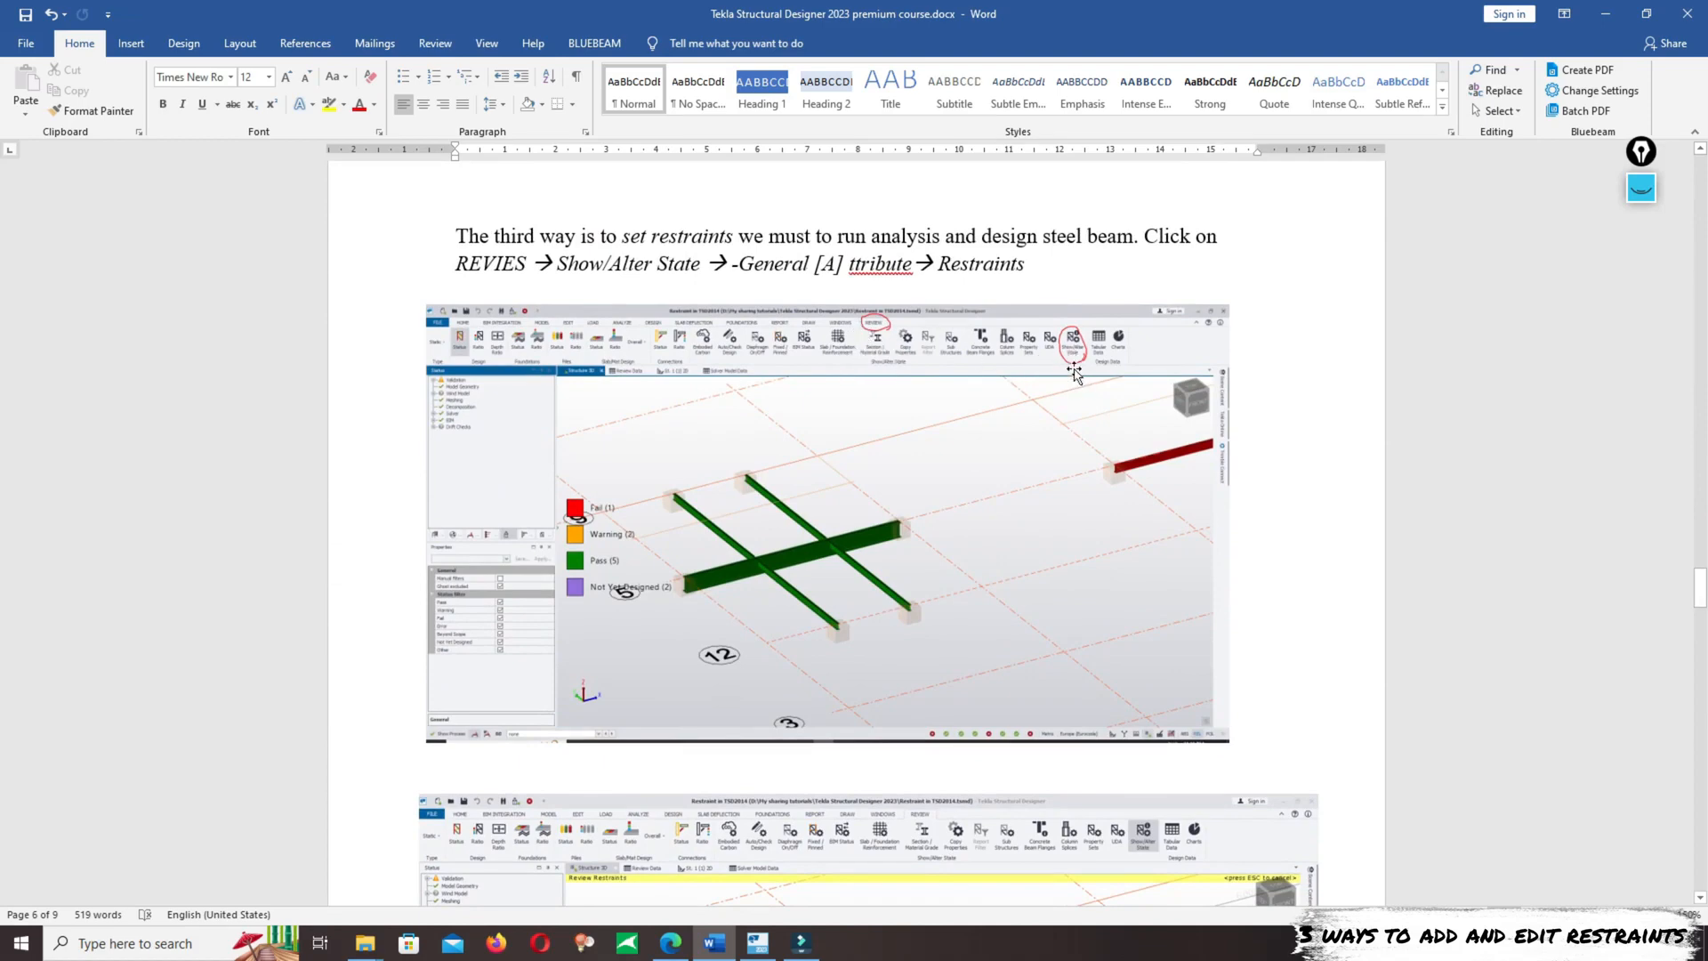
{"action": "scroll", "coordinate": [1125, 371], "scroll_direction": "up", "scroll_amount": 6, "text": "ctrl"}
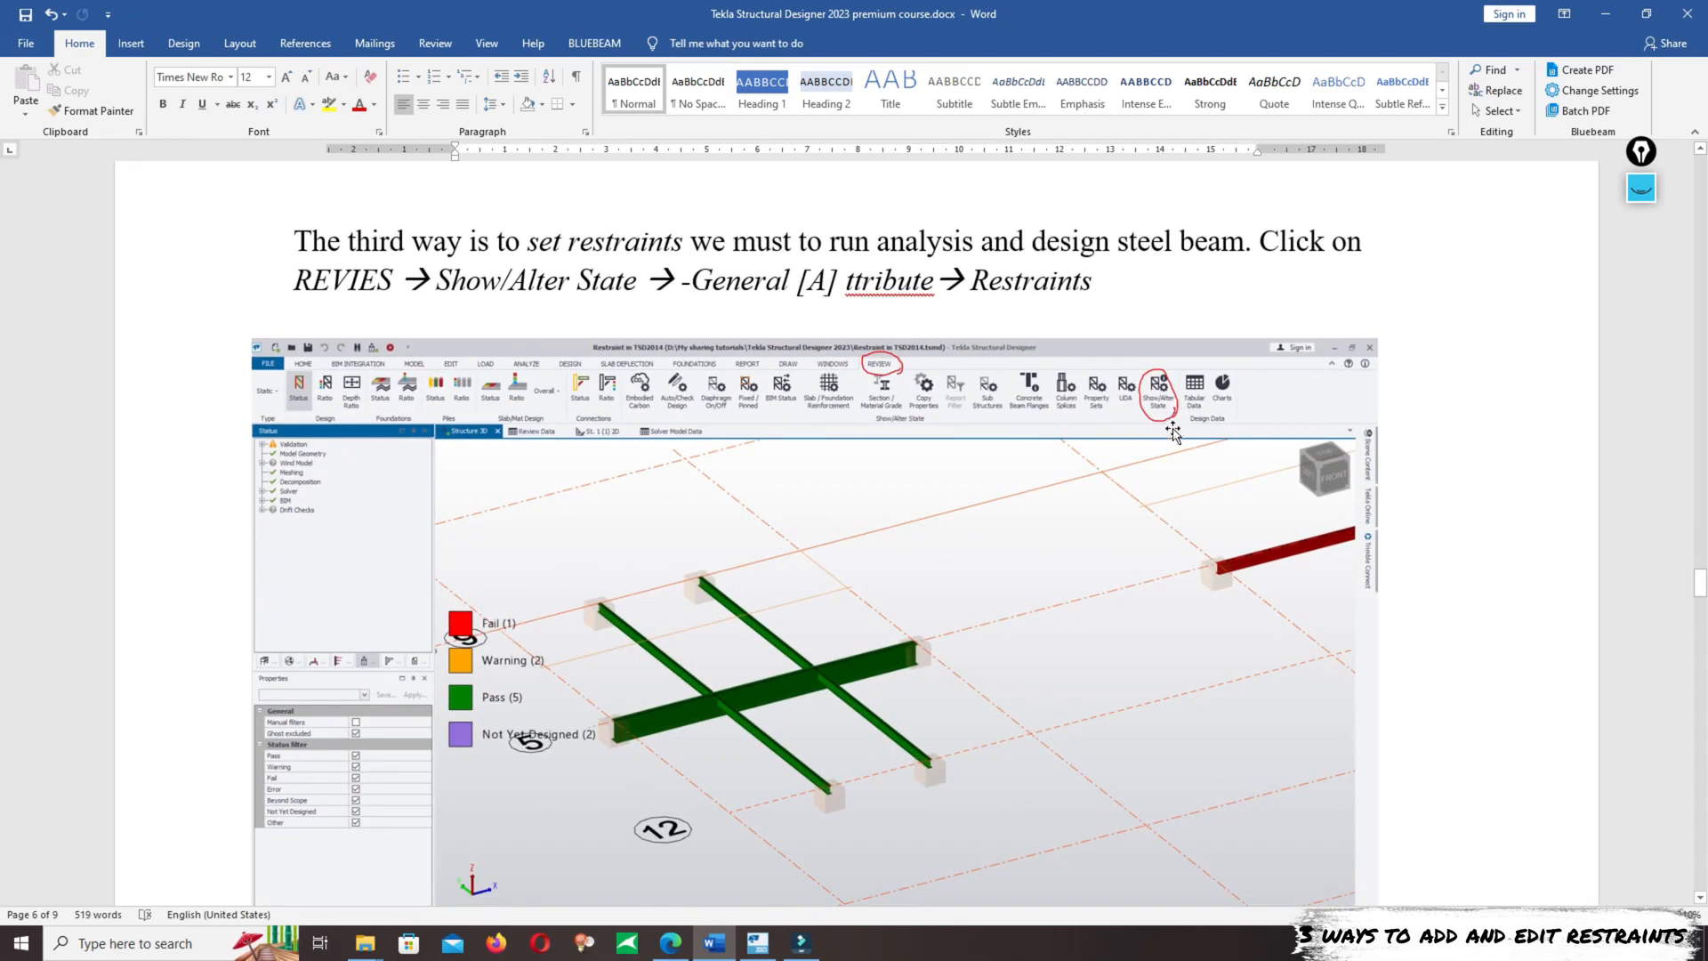
{"action": "scroll", "coordinate": [1064, 443], "scroll_direction": "down", "scroll_amount": 4}
{"action": "scroll", "coordinate": [880, 436], "scroll_direction": "down", "scroll_amount": 2}
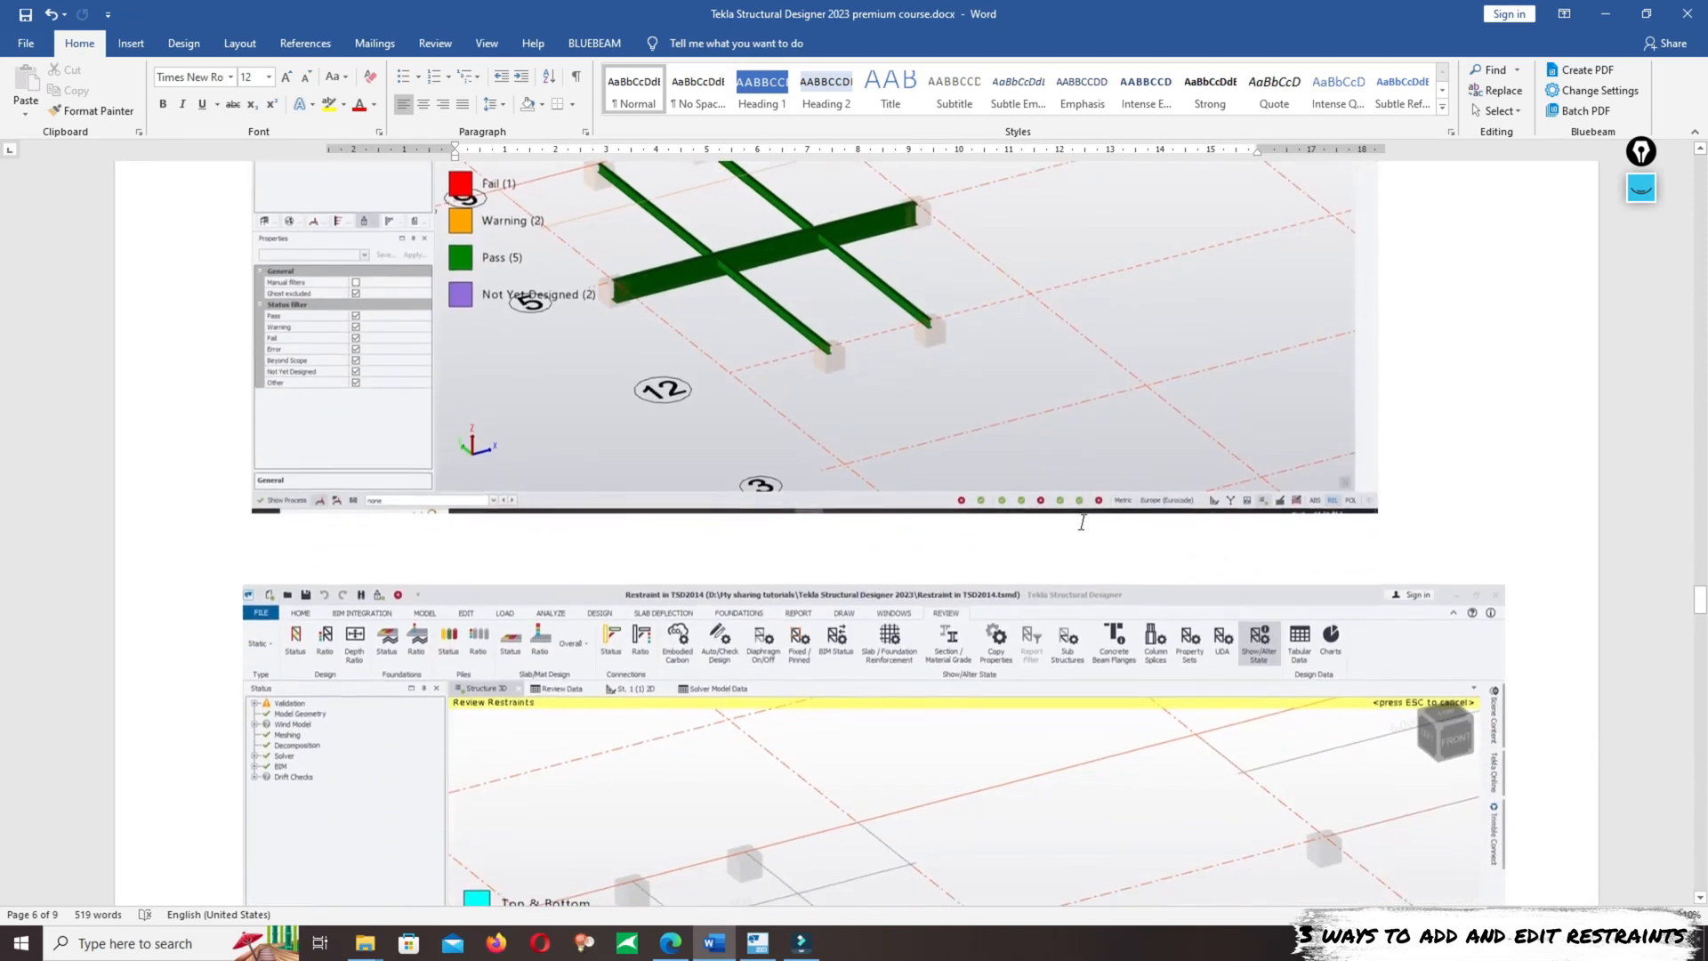
{"action": "scroll", "coordinate": [925, 429], "scroll_direction": "down", "scroll_amount": 2, "text": "ctrl"}
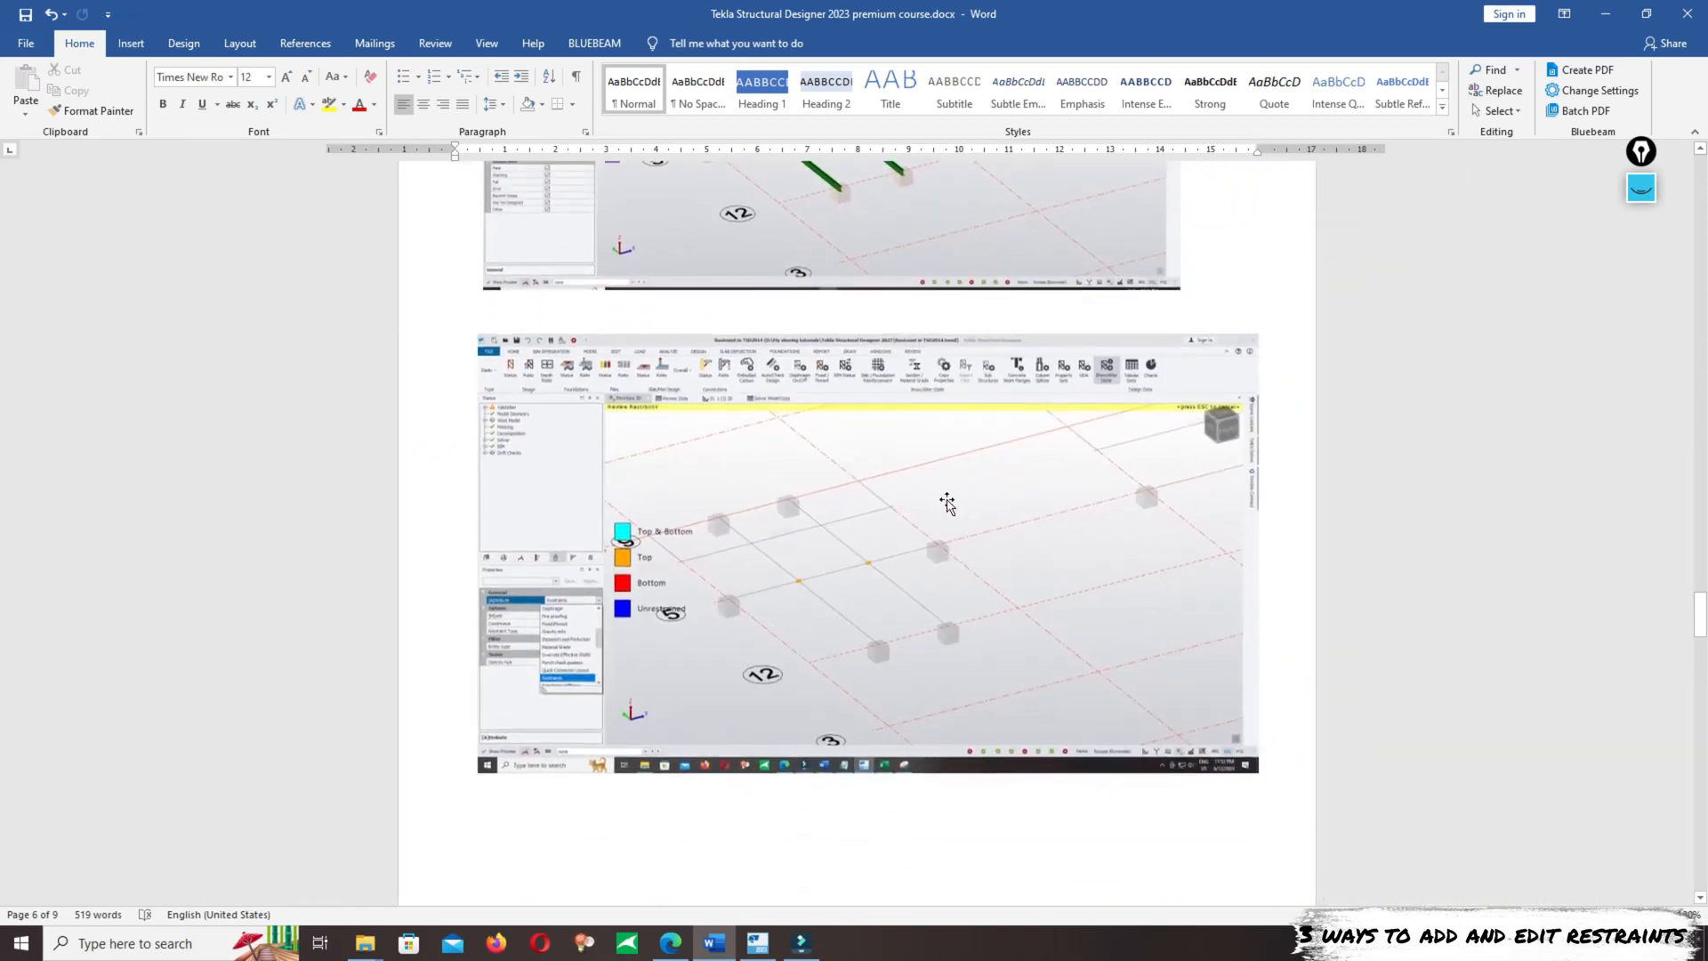
{"action": "scroll", "coordinate": [830, 400], "scroll_direction": "up", "scroll_amount": 2}
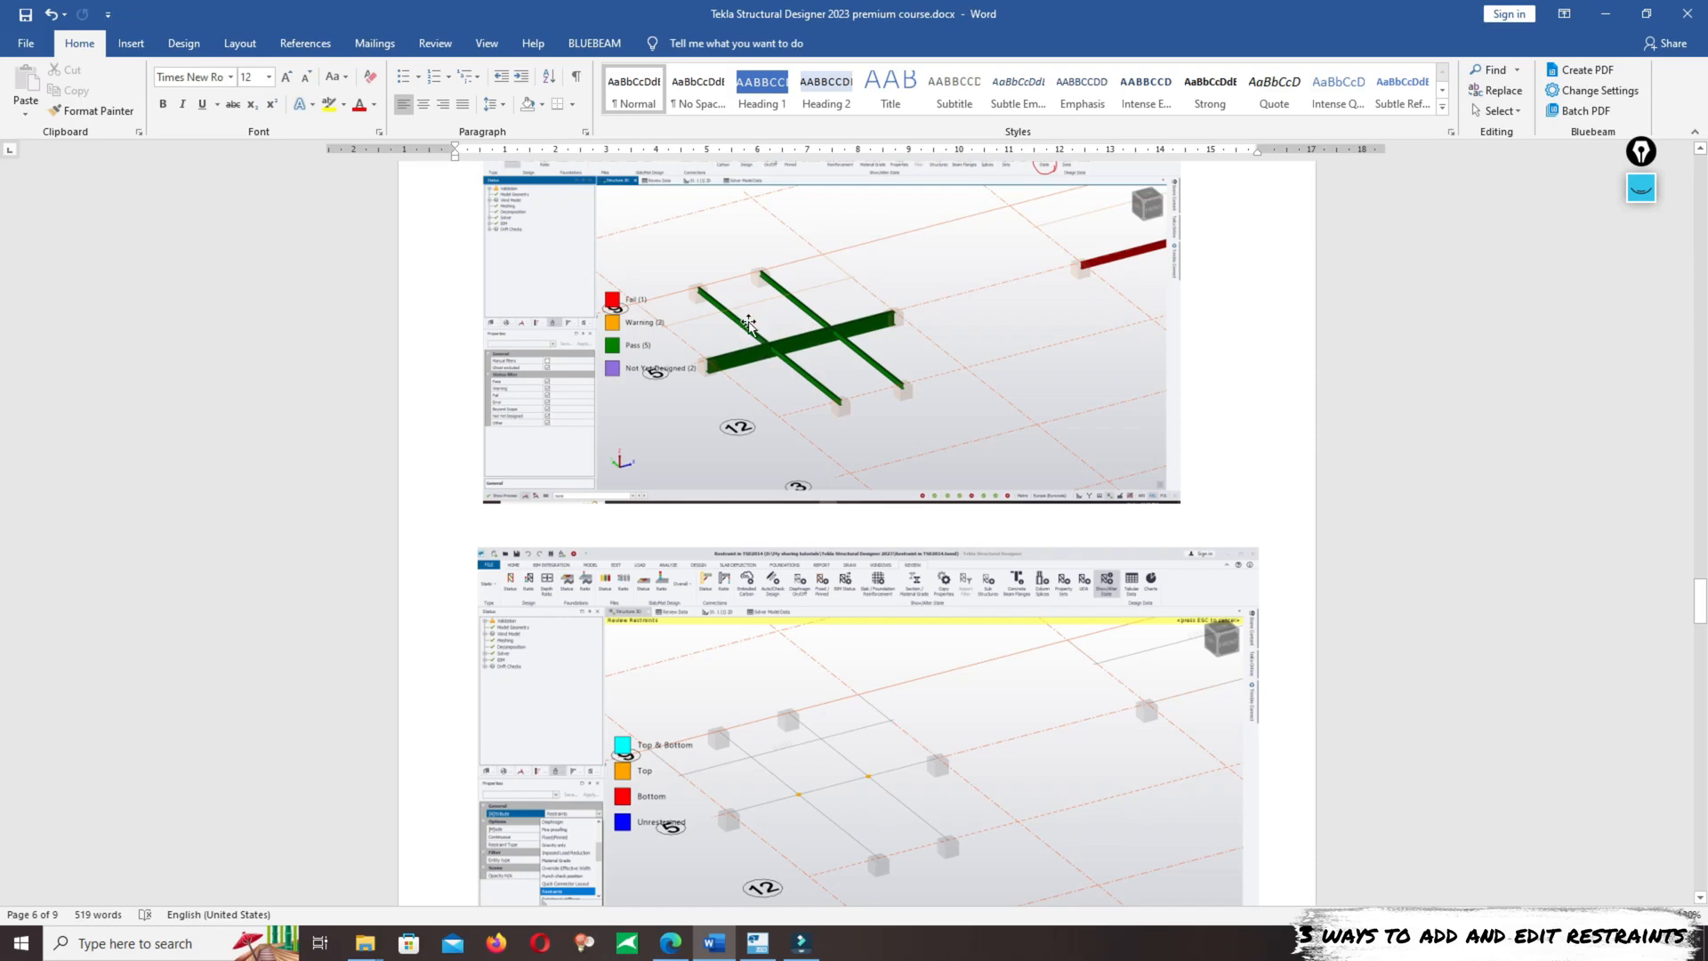
{"action": "scroll", "coordinate": [1014, 481], "scroll_direction": "down", "scroll_amount": 10}
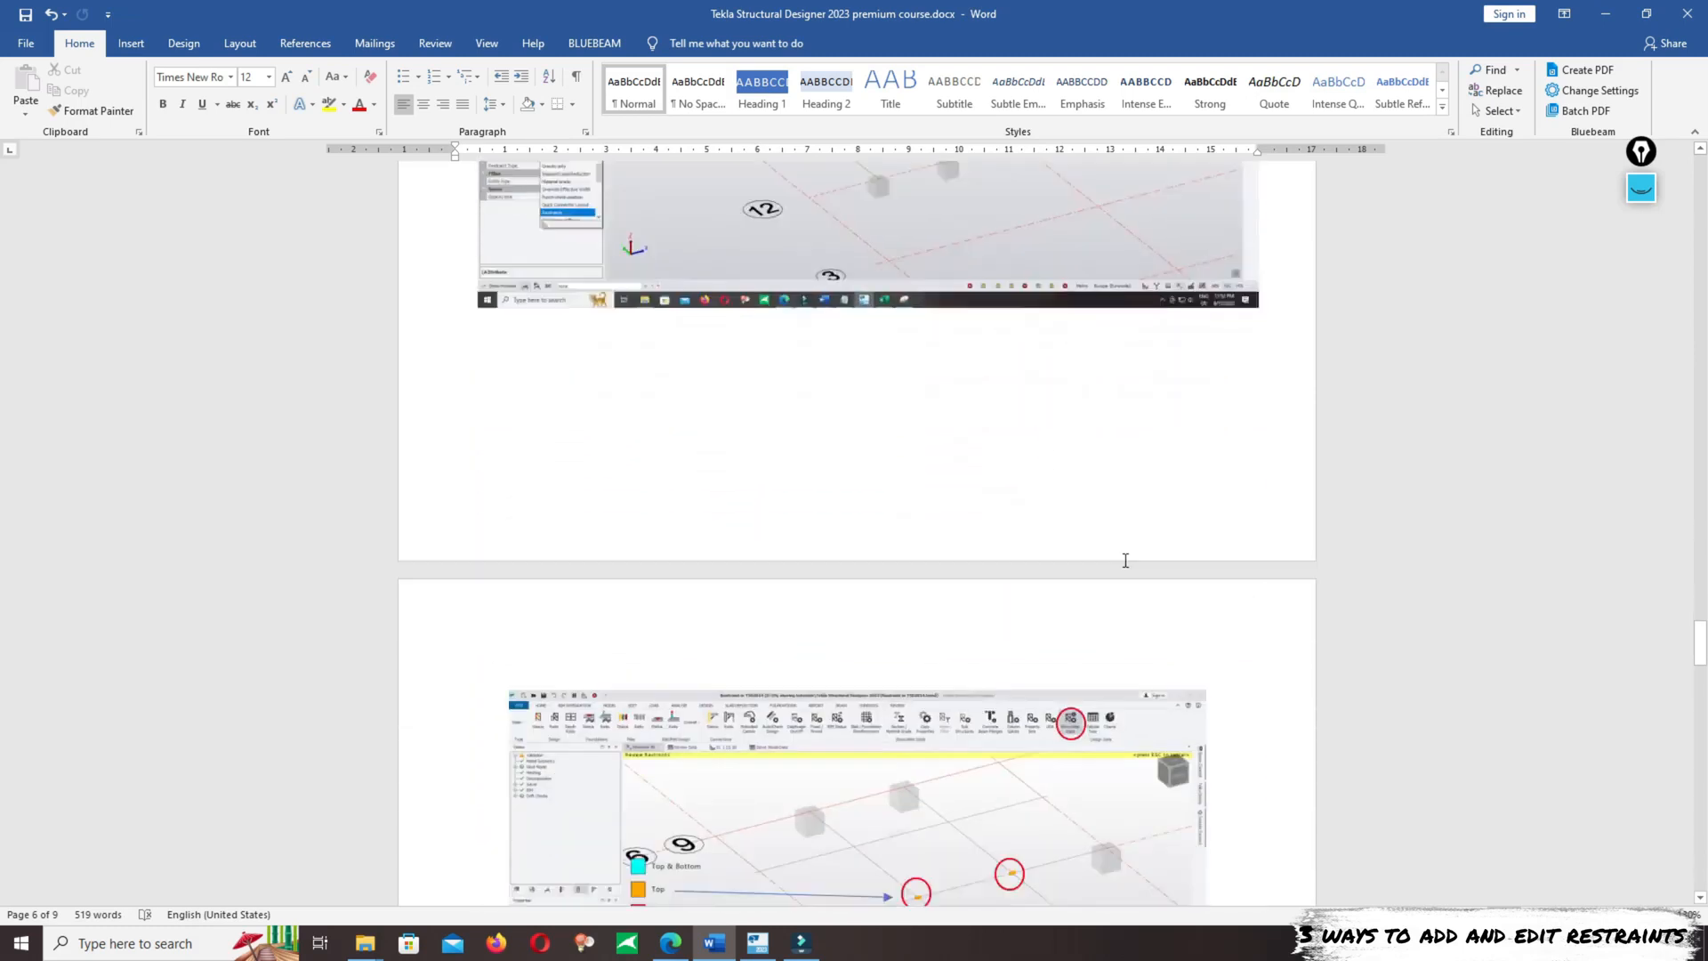
{"action": "scroll", "coordinate": [1102, 554], "scroll_direction": "down", "scroll_amount": 3}
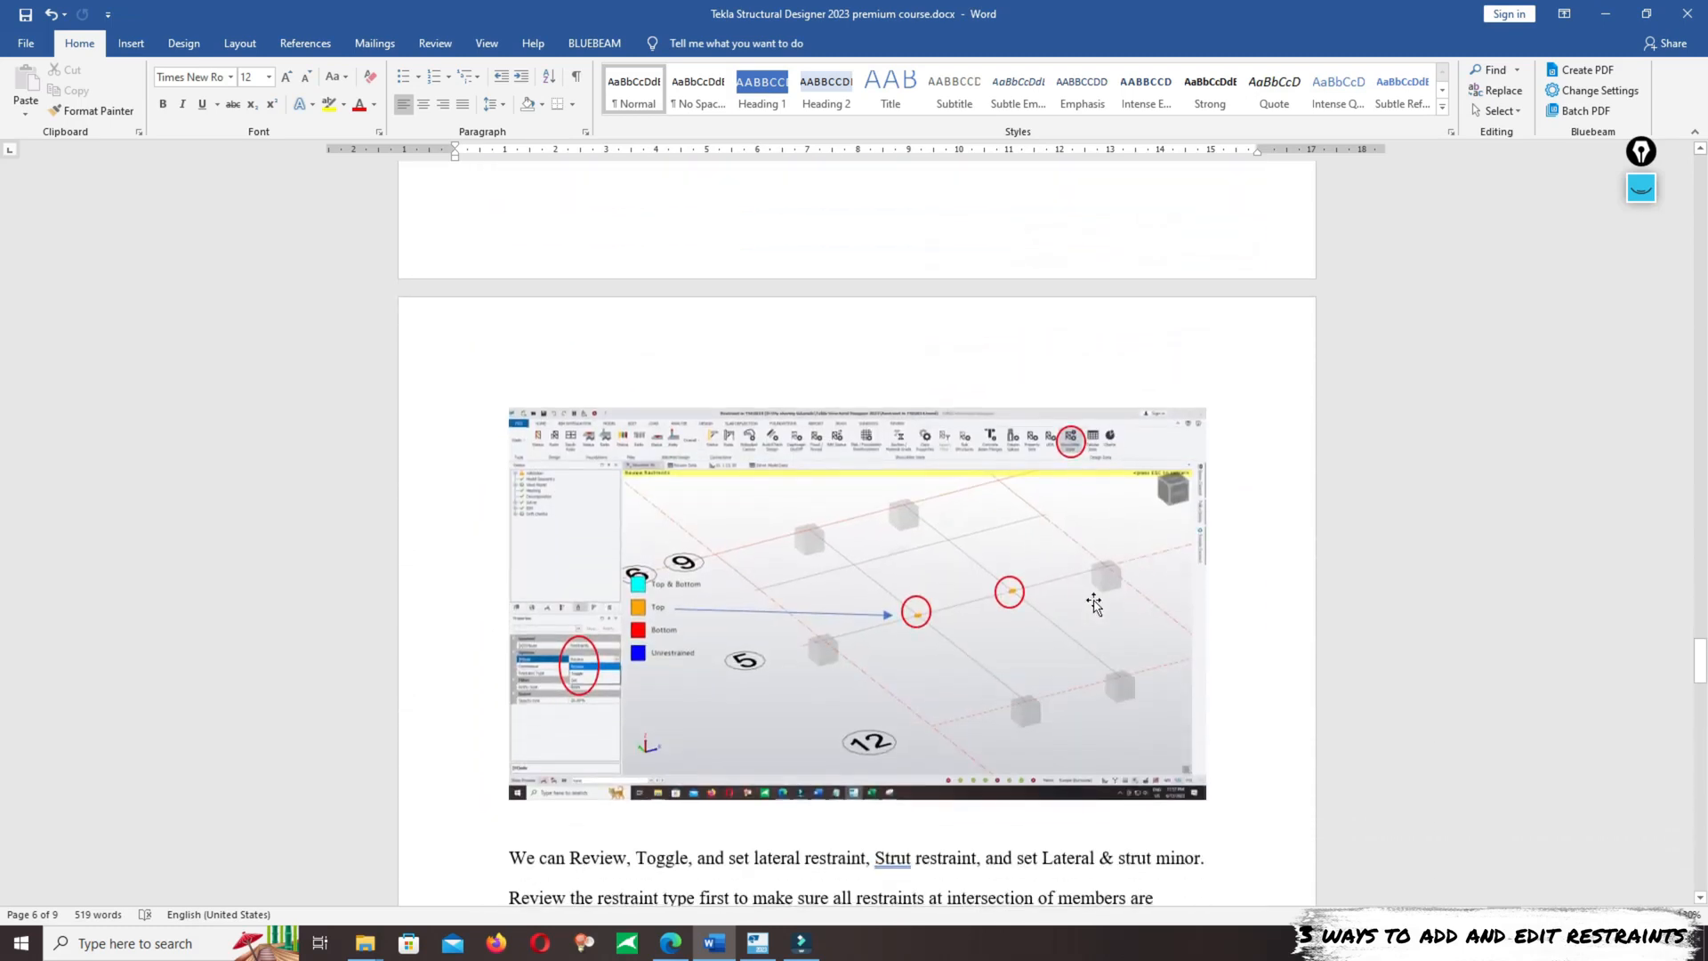
{"action": "scroll", "coordinate": [967, 570], "scroll_direction": "down", "scroll_amount": 4}
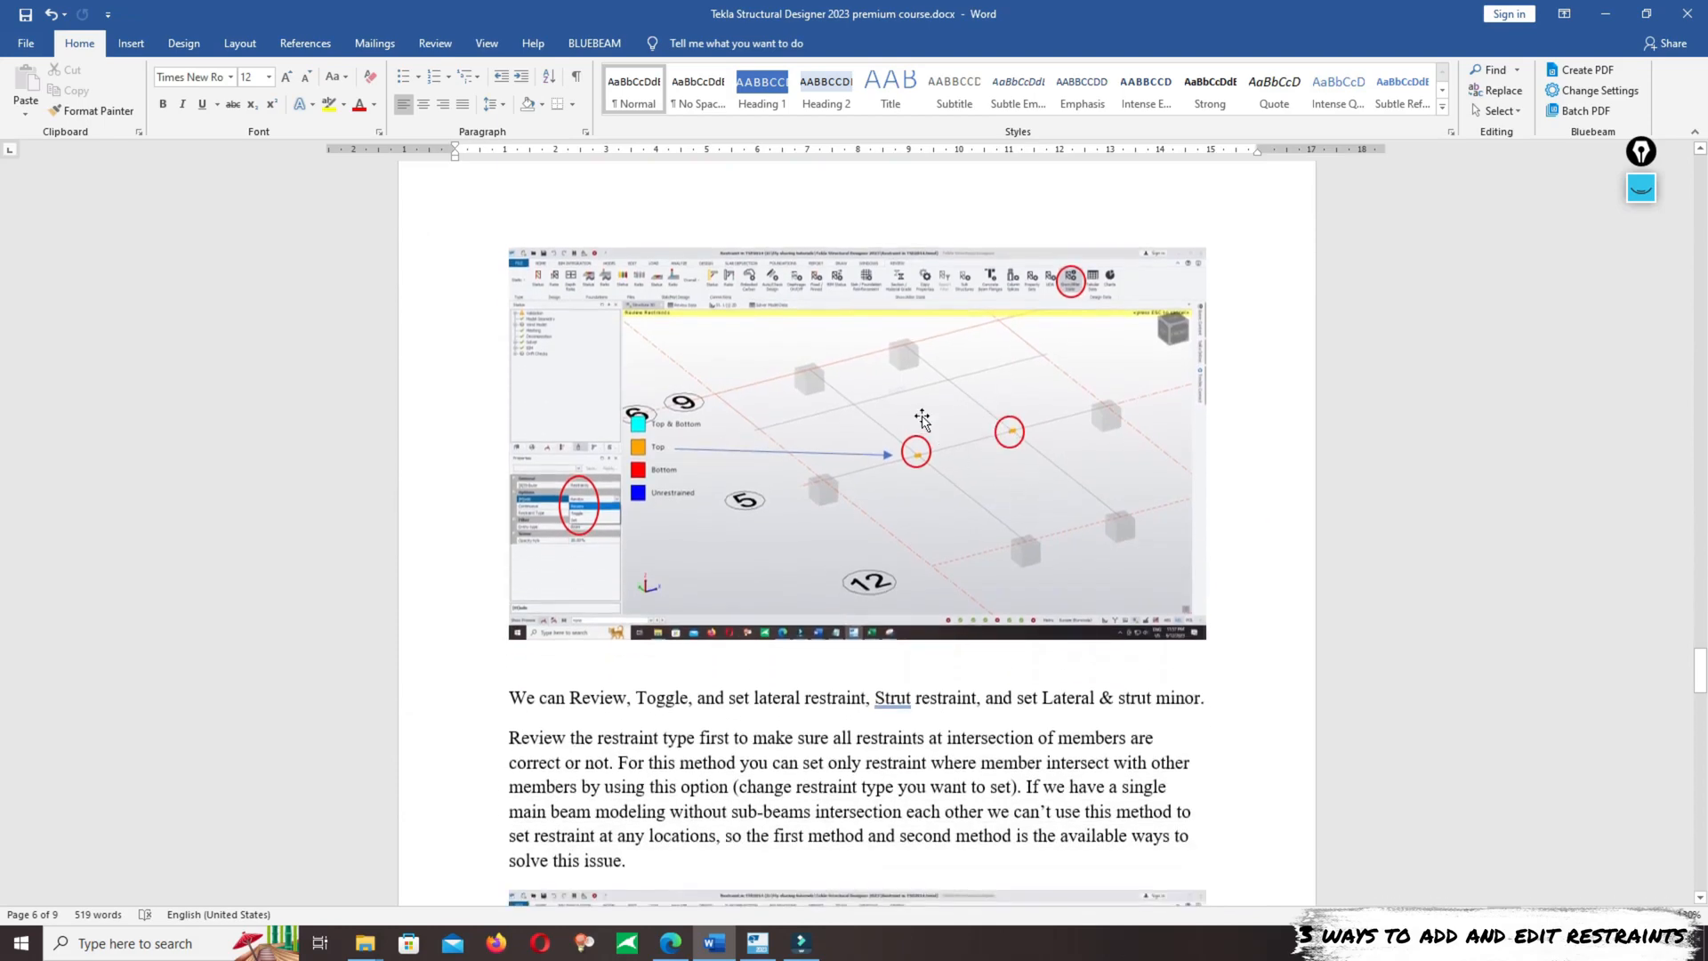
{"action": "scroll", "coordinate": [921, 408], "scroll_direction": "down", "scroll_amount": 2}
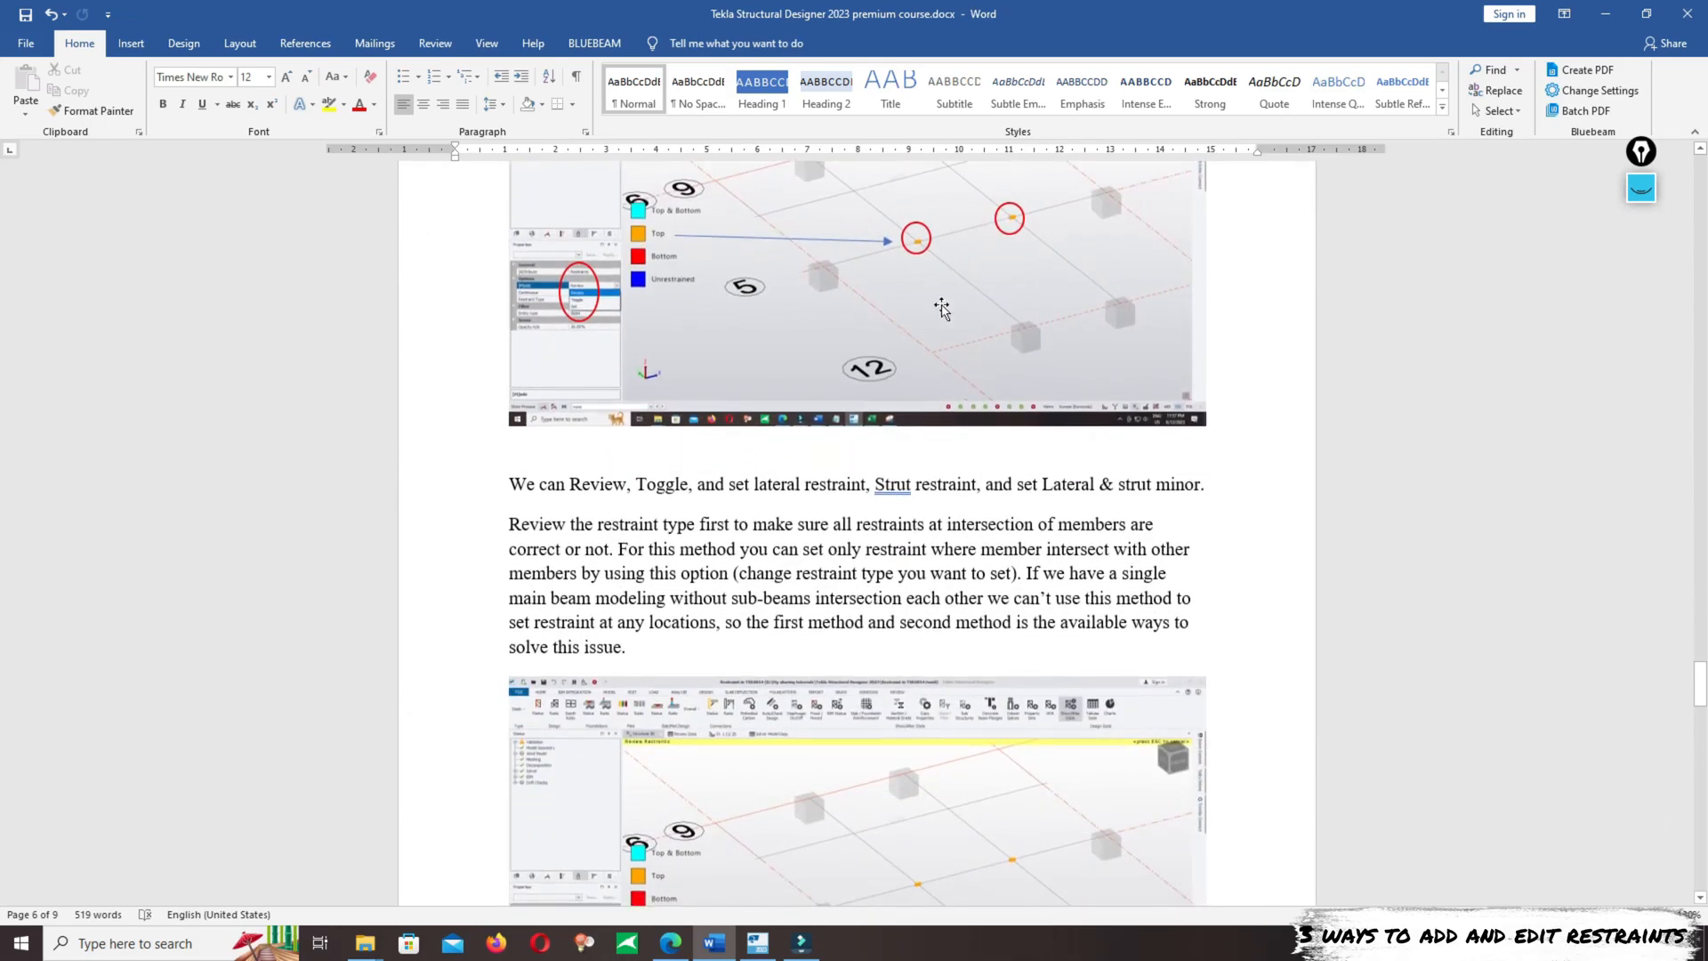
{"action": "scroll", "coordinate": [845, 265], "scroll_direction": "down", "scroll_amount": 6}
{"action": "mouse_move", "coordinate": [1700, 705]}
{"action": "left_mouse_down"}
{"action": "mouse_move", "coordinate": [1700, 765]}
{"action": "mouse_move", "coordinate": [1700, 267]}
{"action": "mouse_move", "coordinate": [1705, 318]}
{"action": "left_mouse_up"}
- Switch to Tekla Structural Designer and delete both steel beams together with their supports and dimensions
{"action": "mouse_move", "coordinate": [810, 948]}
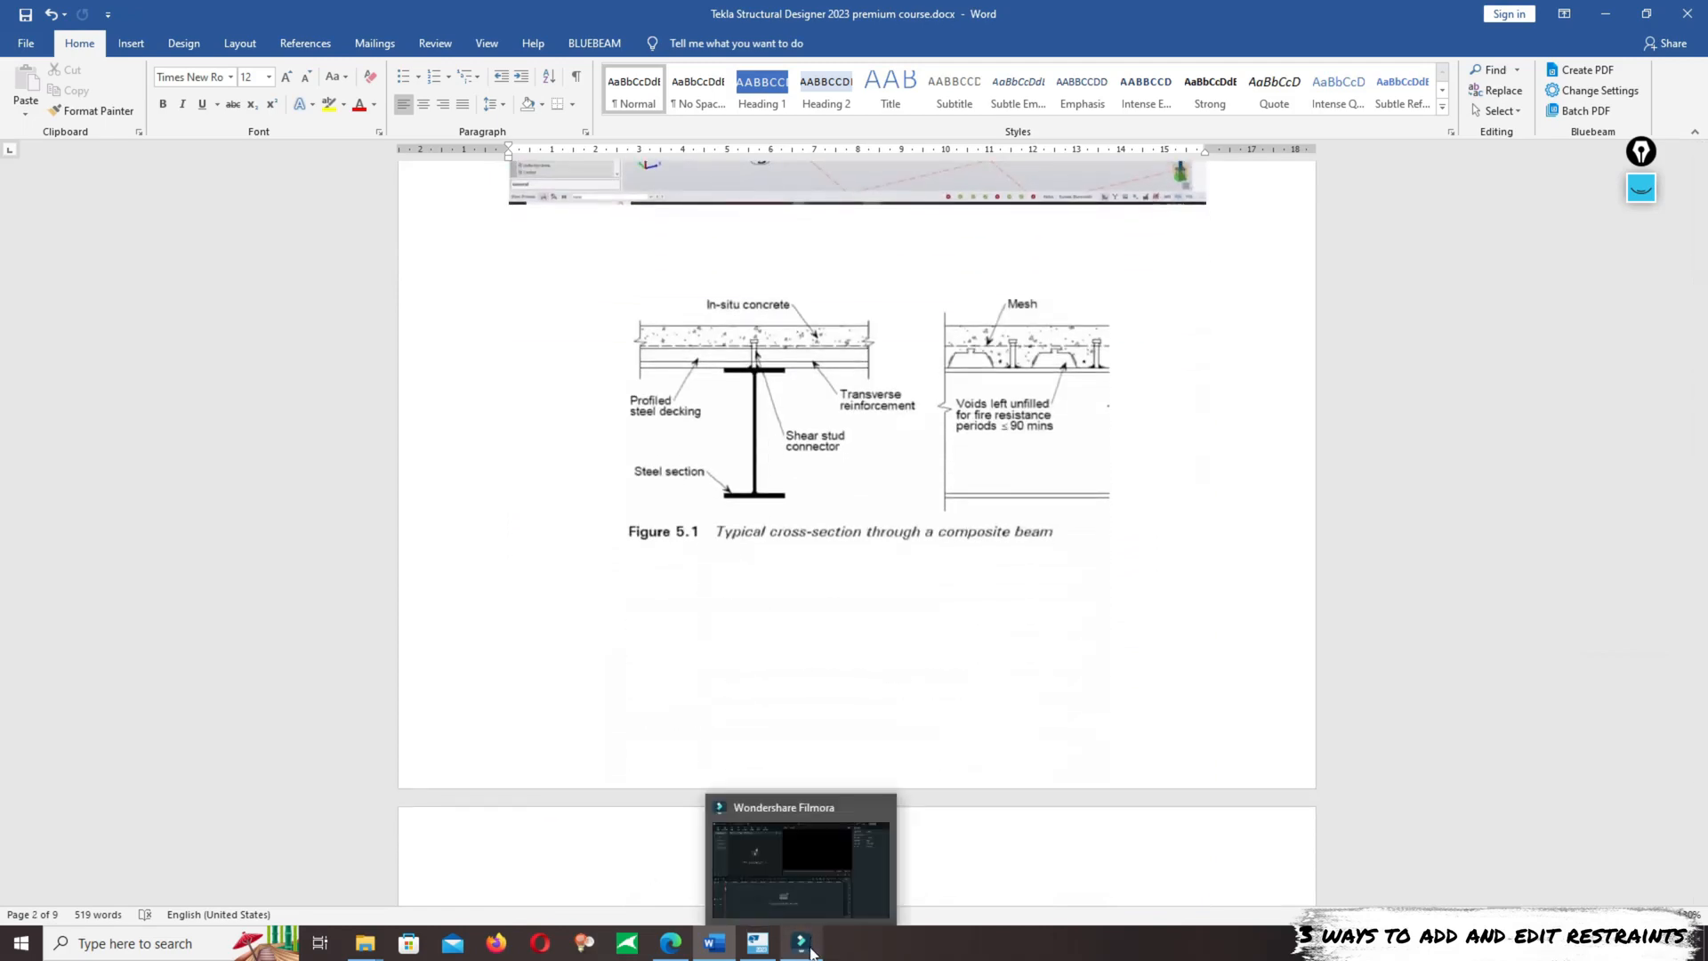
{"action": "left_click", "coordinate": [758, 943]}
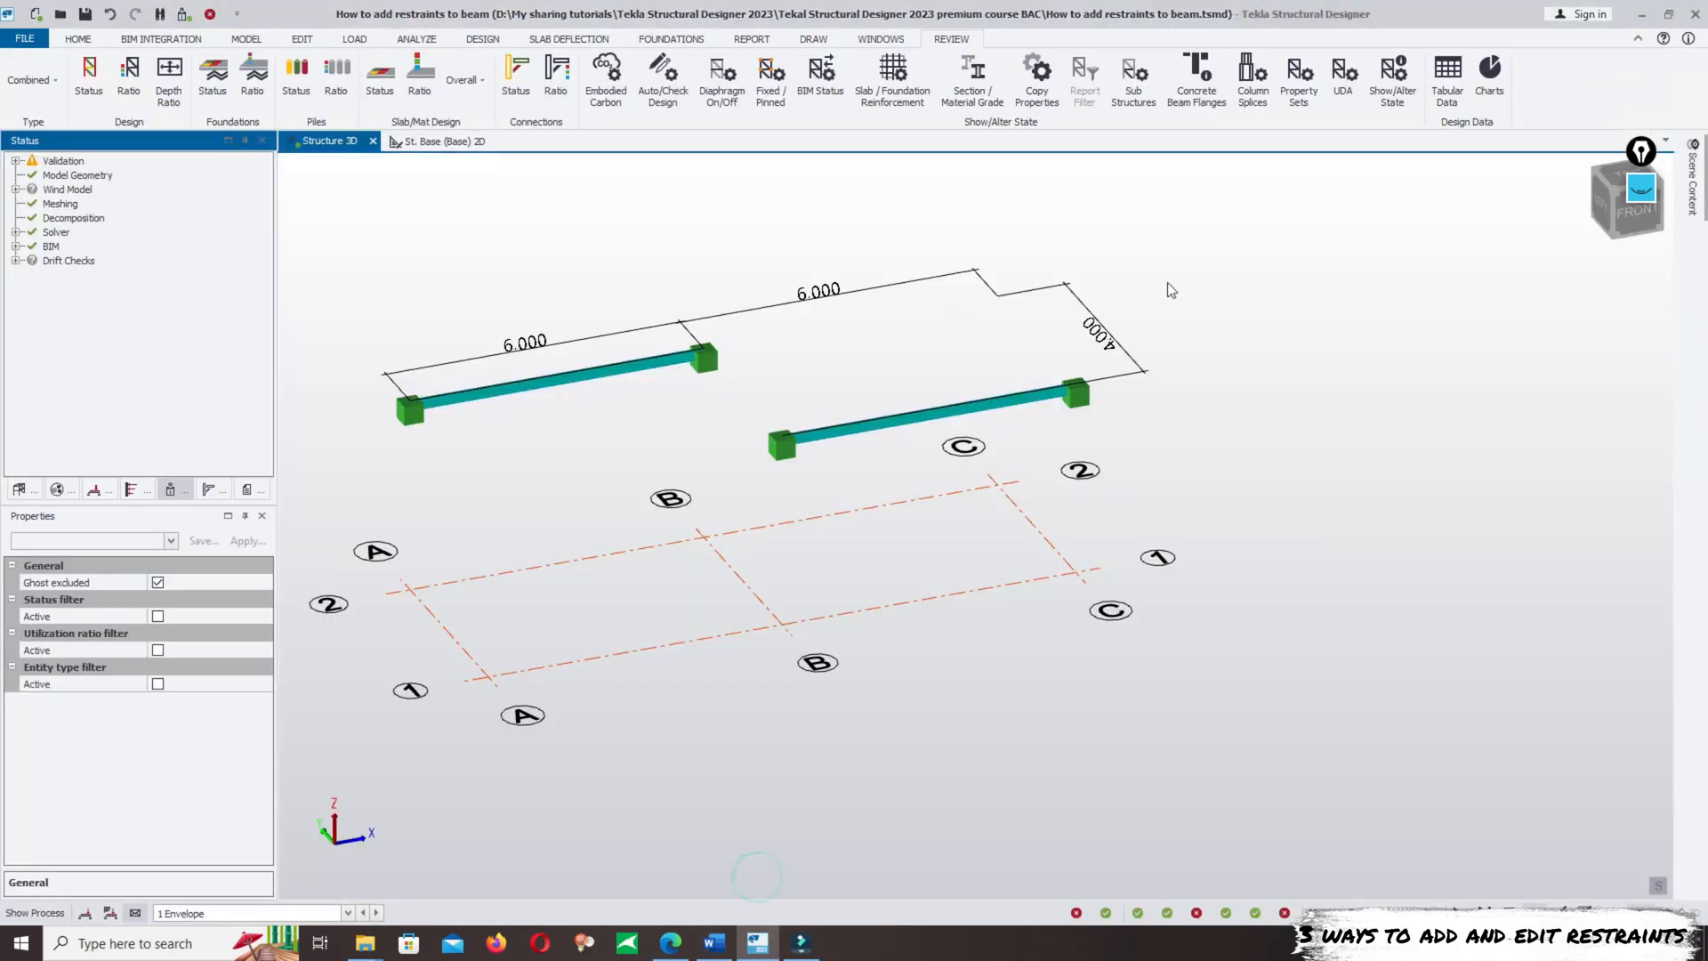
{"action": "middle_click_drag", "start_coordinate": [1167, 283], "coordinate": [1198, 357]}
{"action": "right_click_drag", "start_coordinate": [1173, 587], "coordinate": [1035, 586]}
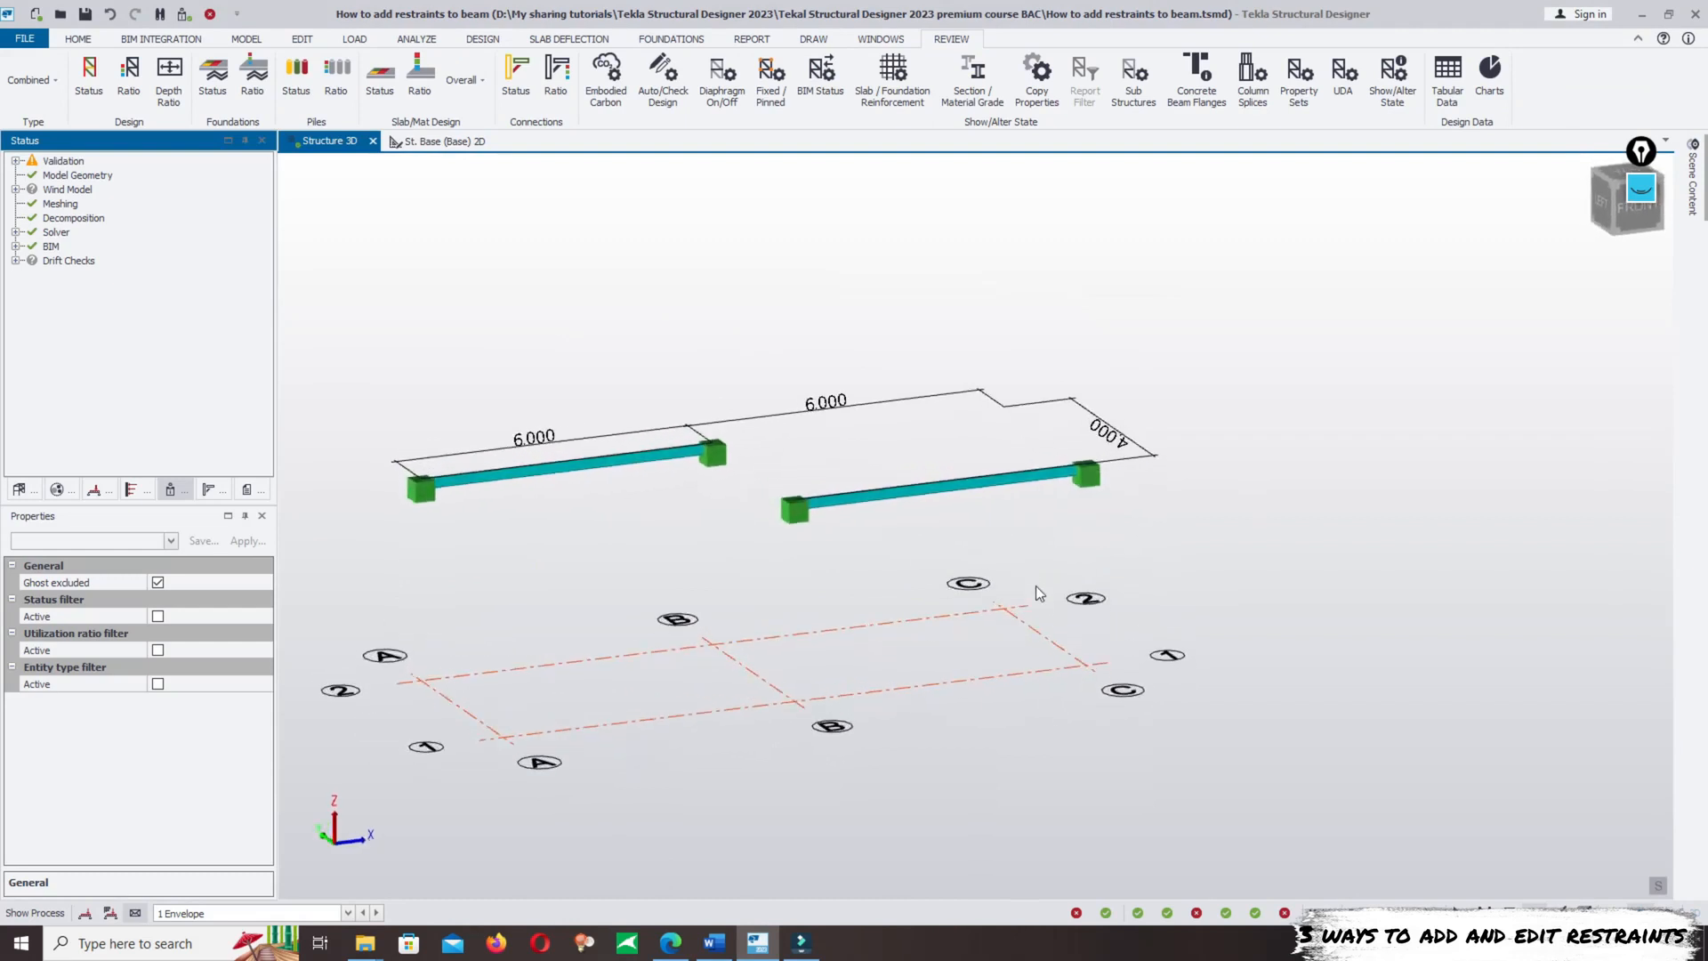
{"action": "scroll", "coordinate": [1060, 427], "scroll_direction": "down", "scroll_amount": 2}
{"action": "right_click_drag", "start_coordinate": [1251, 610], "coordinate": [1171, 607]}
{"action": "left_click_drag", "start_coordinate": [363, 324], "coordinate": [1286, 530]}
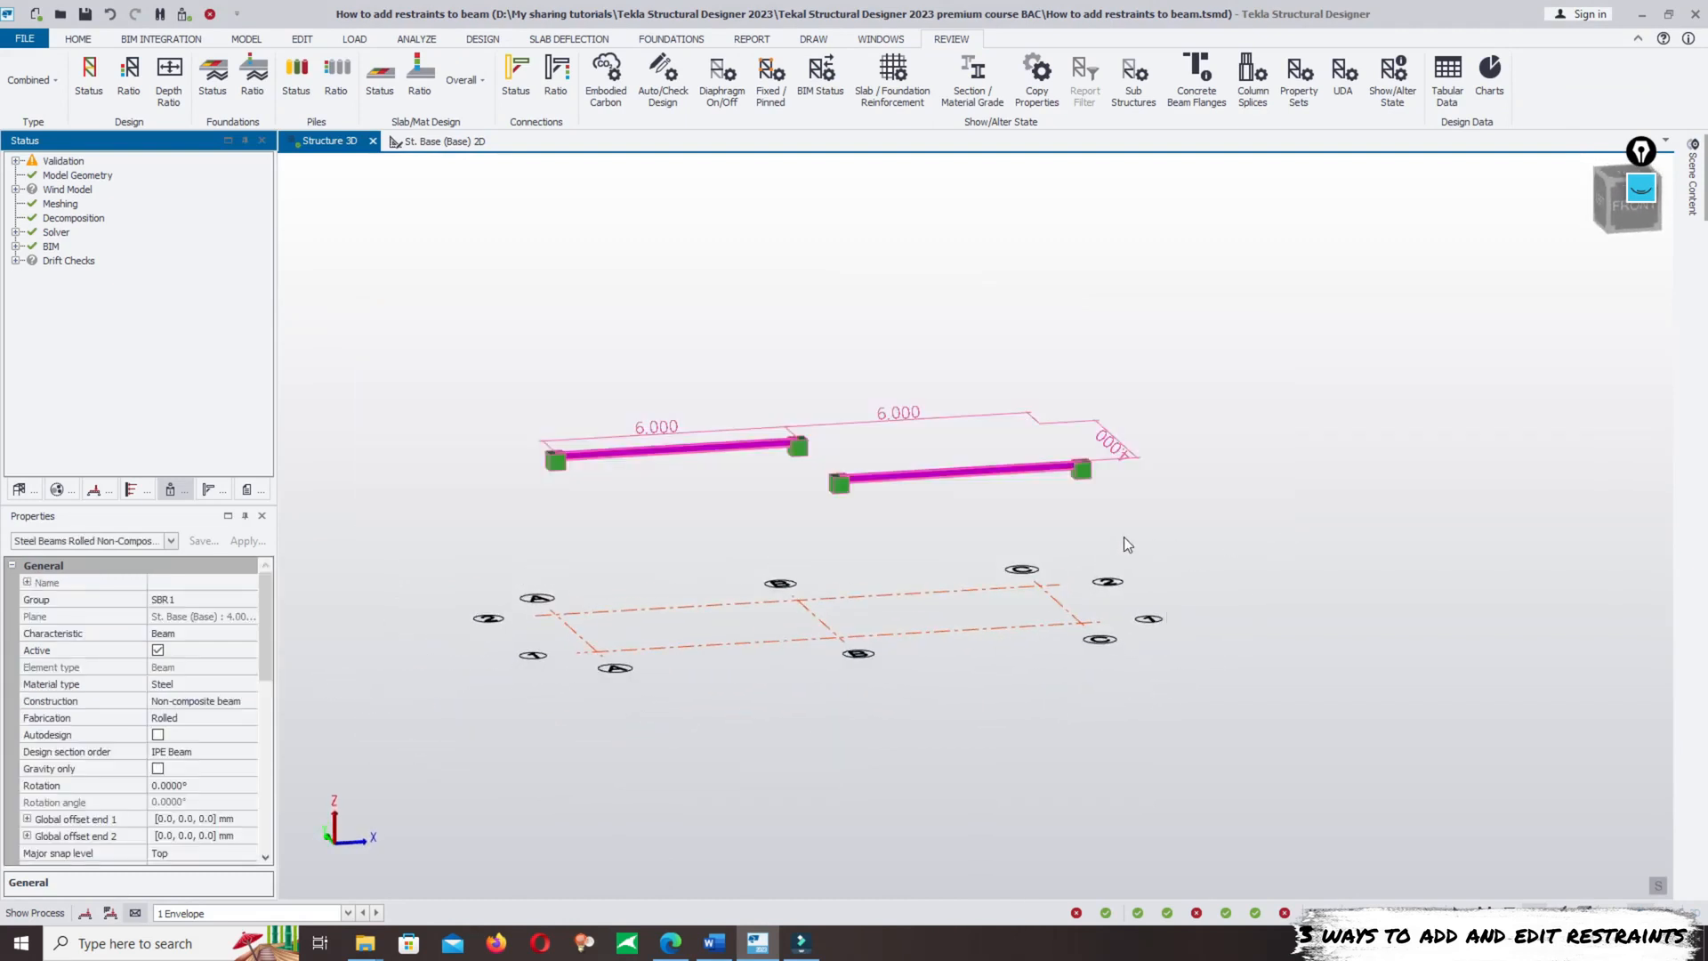
{"action": "key", "text": "Delete"}
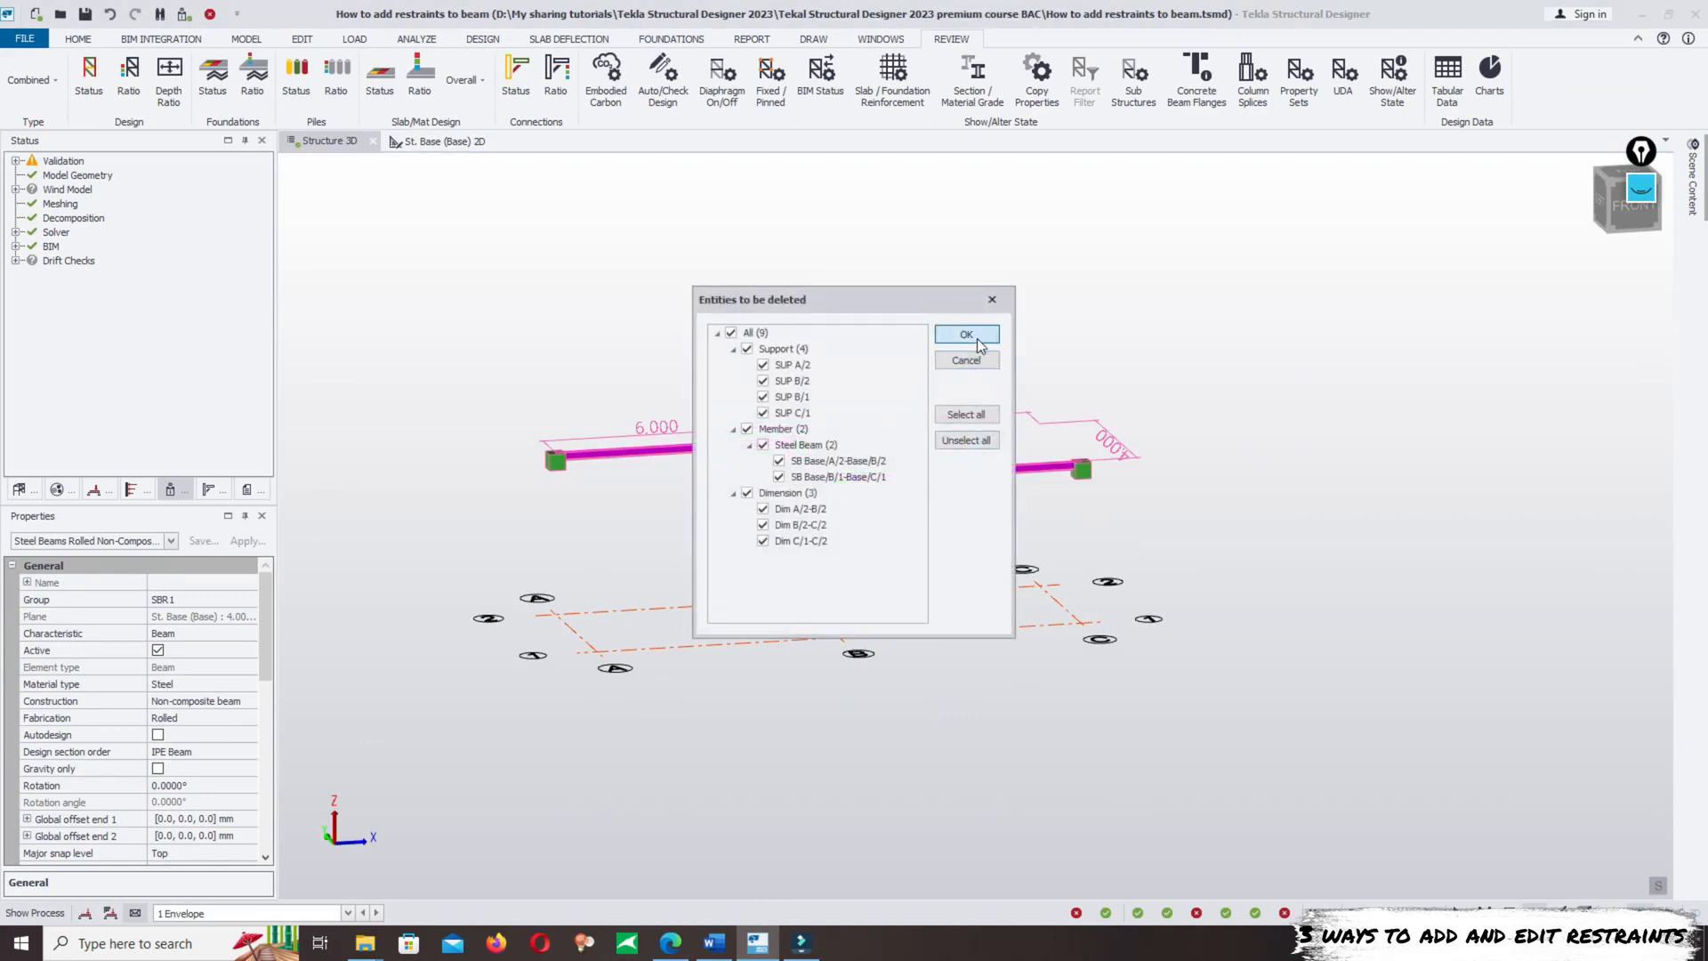
{"action": "left_click", "coordinate": [970, 335]}
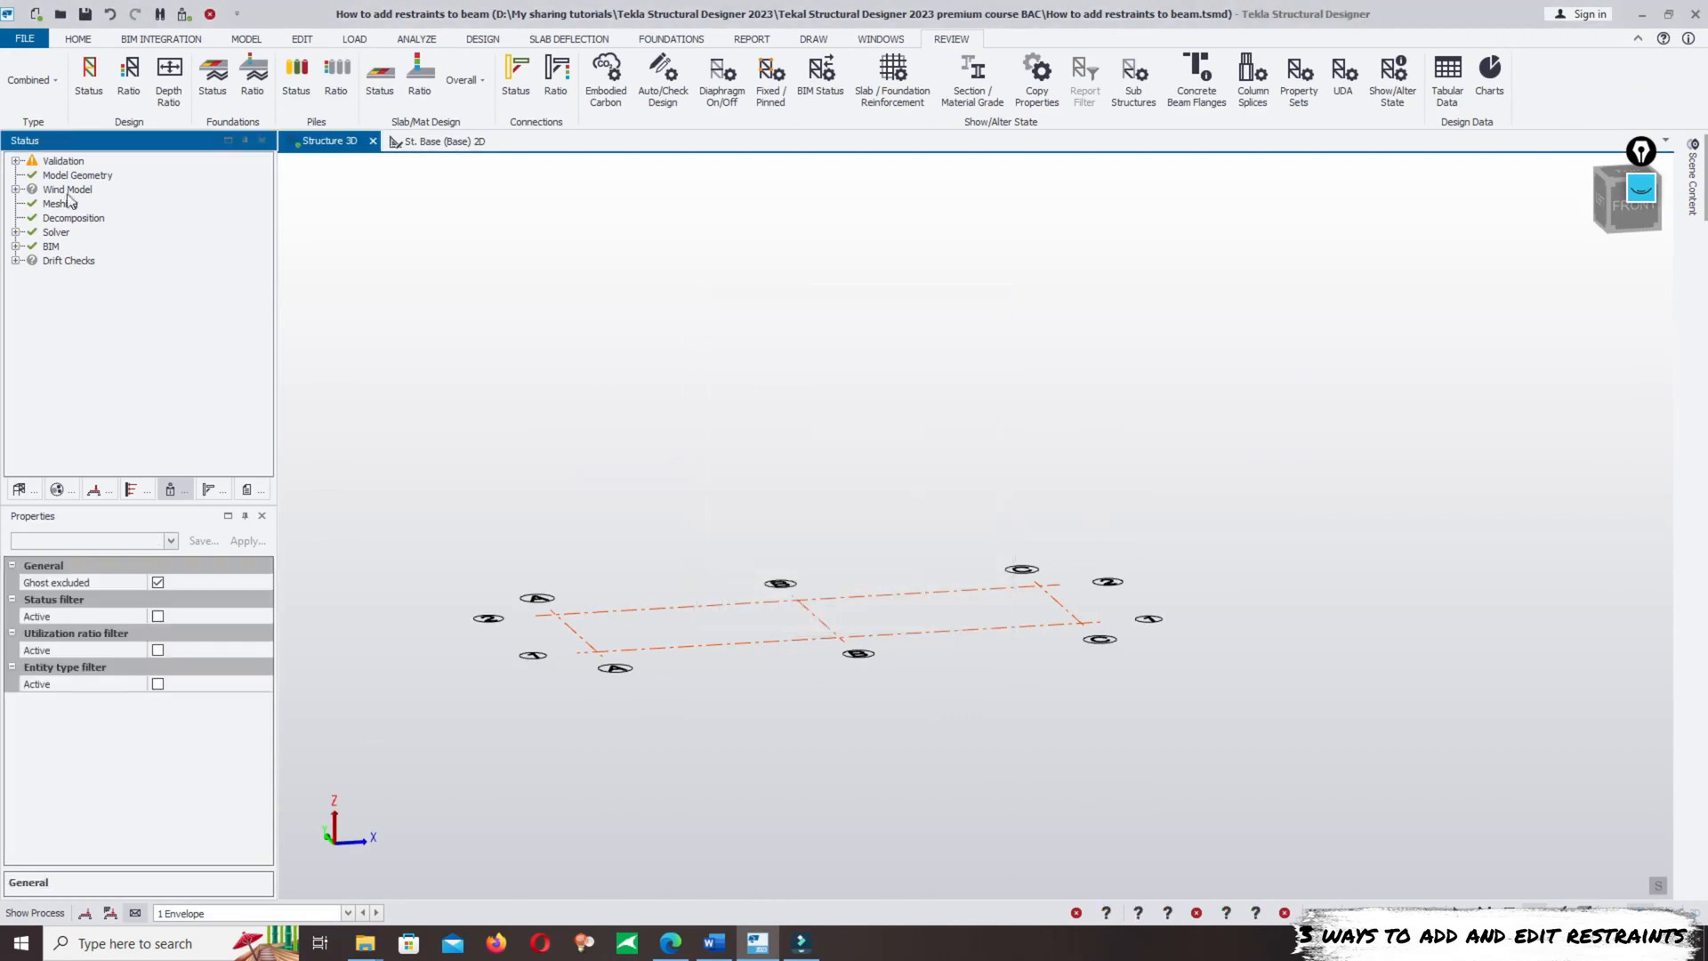
- Open the St. Base (Base) level in its 2D view and start creating a rolled non-composite steel beam
{"action": "left_click", "coordinate": [17, 489]}
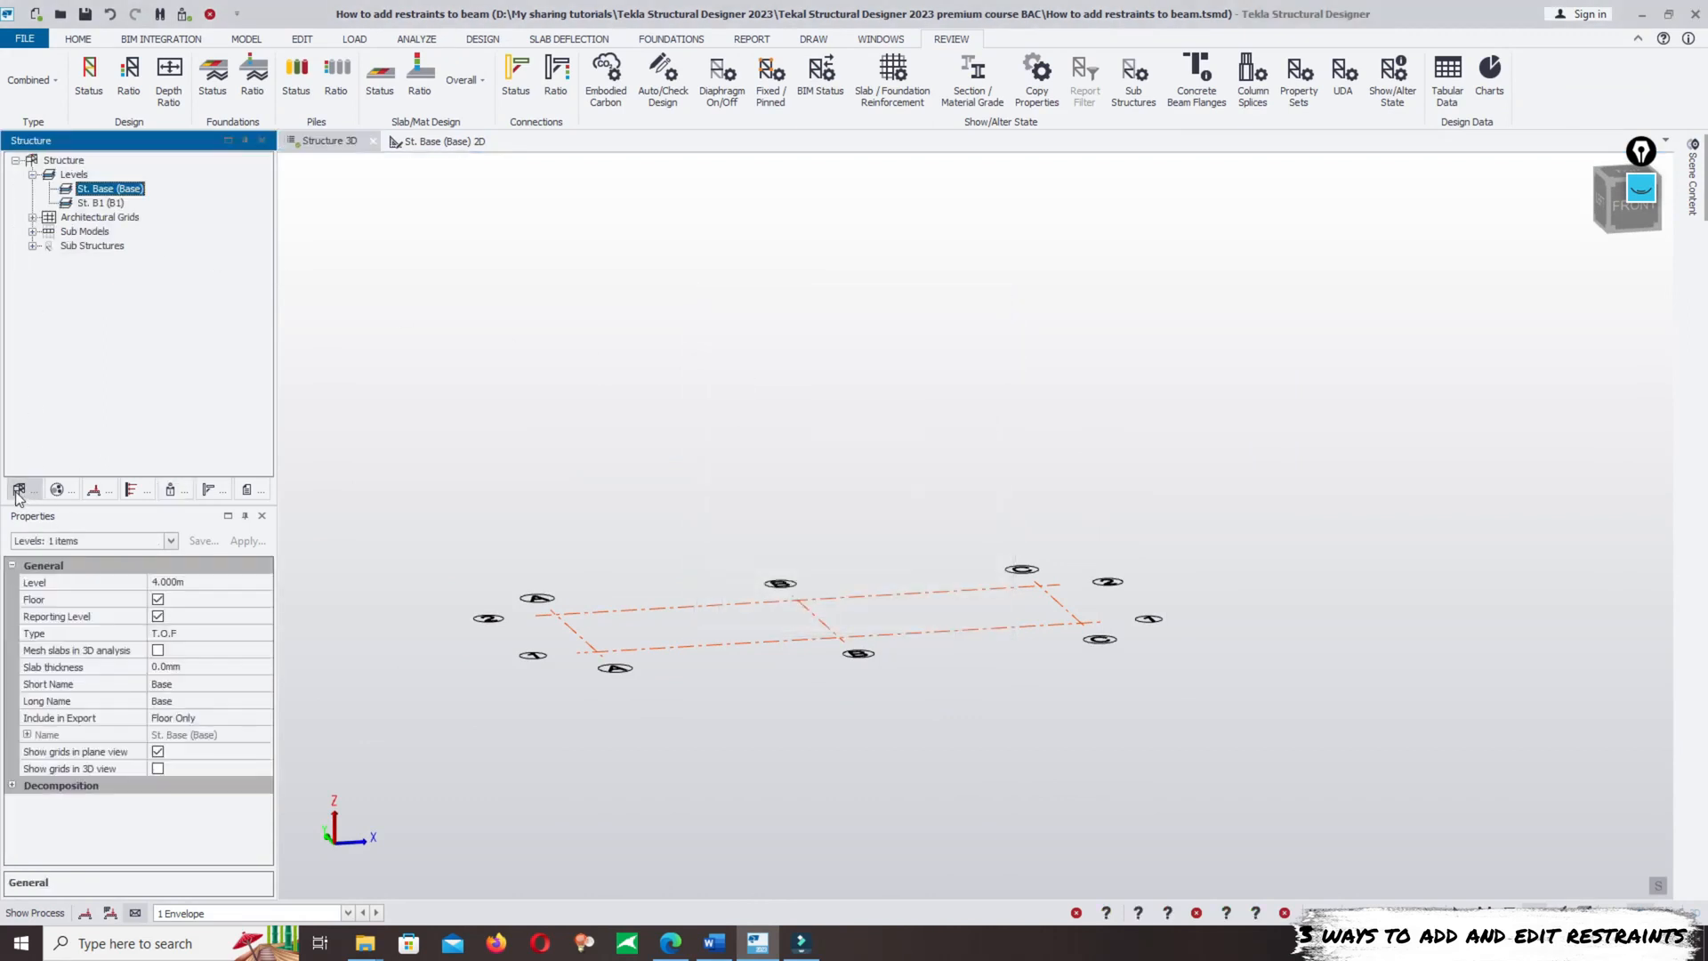
{"action": "double_click", "coordinate": [121, 191]}
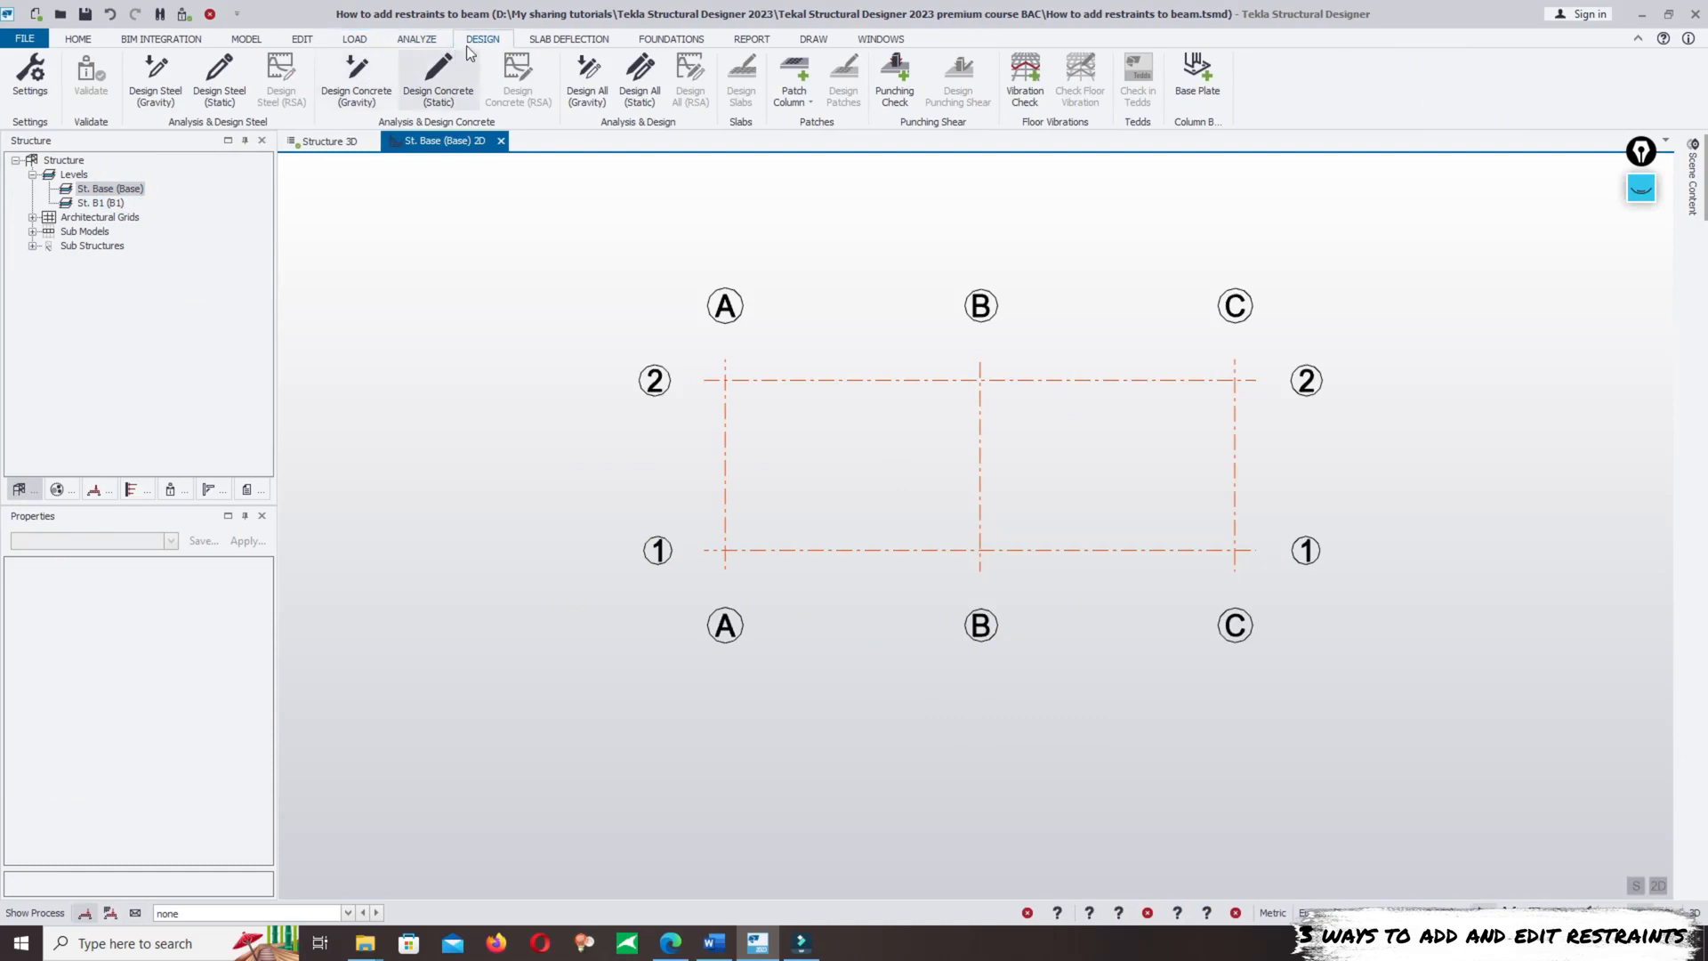
{"action": "left_click", "coordinate": [247, 39]}
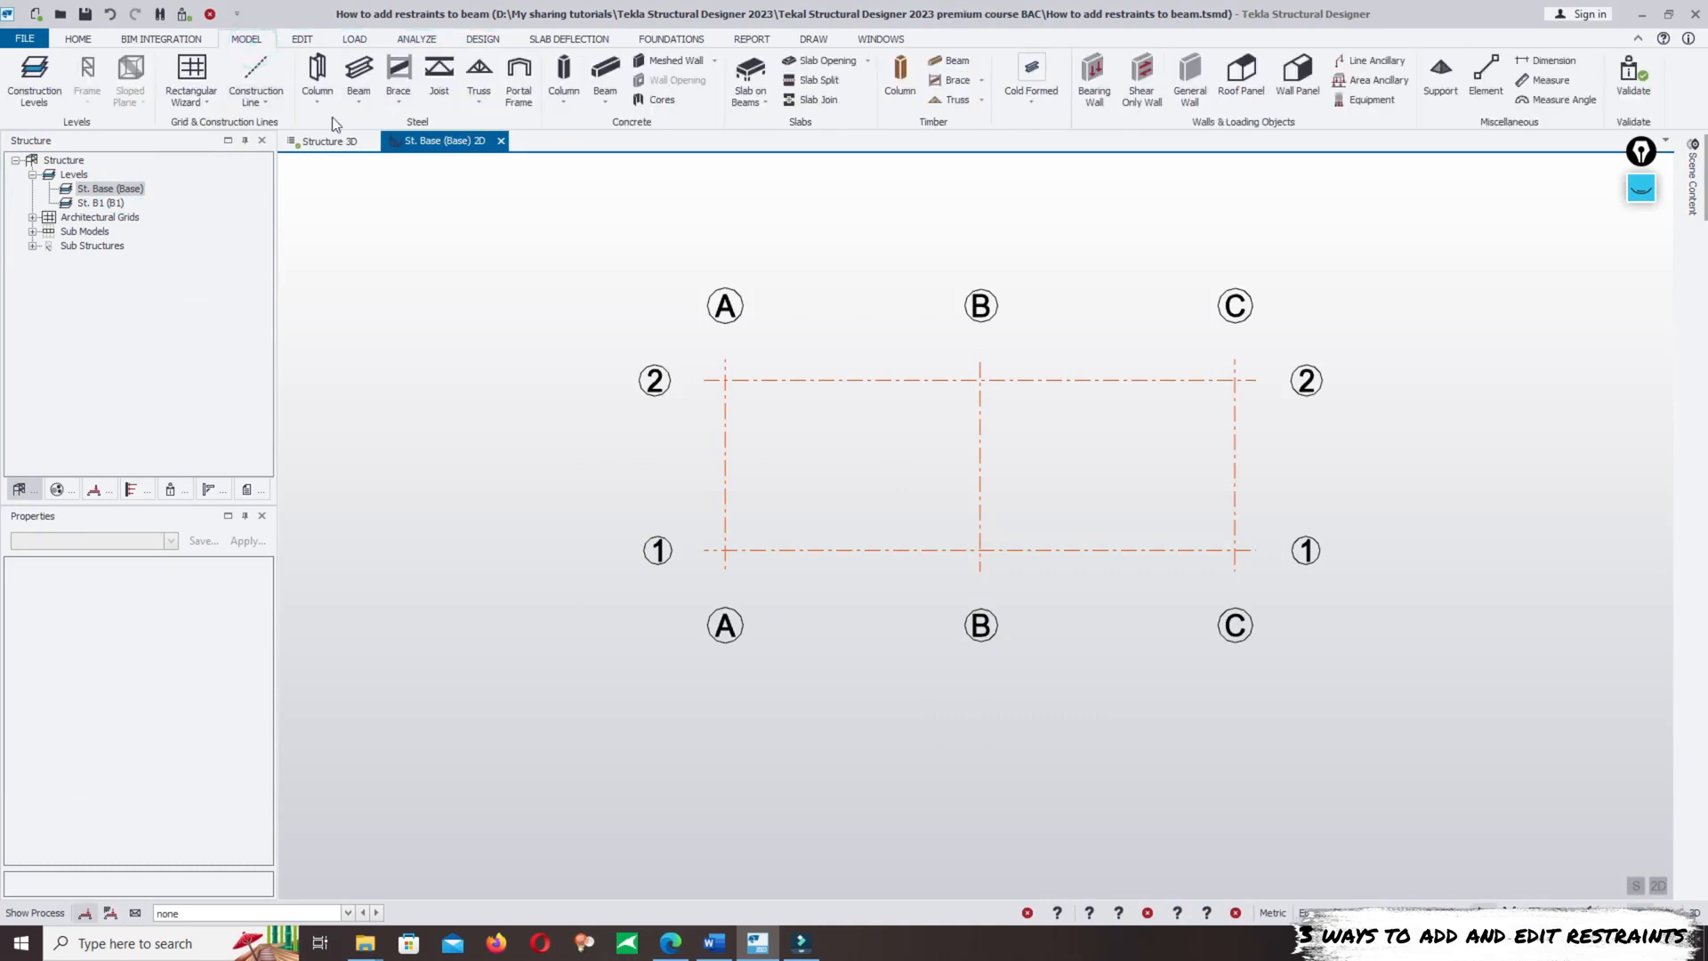
{"action": "left_click", "coordinate": [355, 100]}
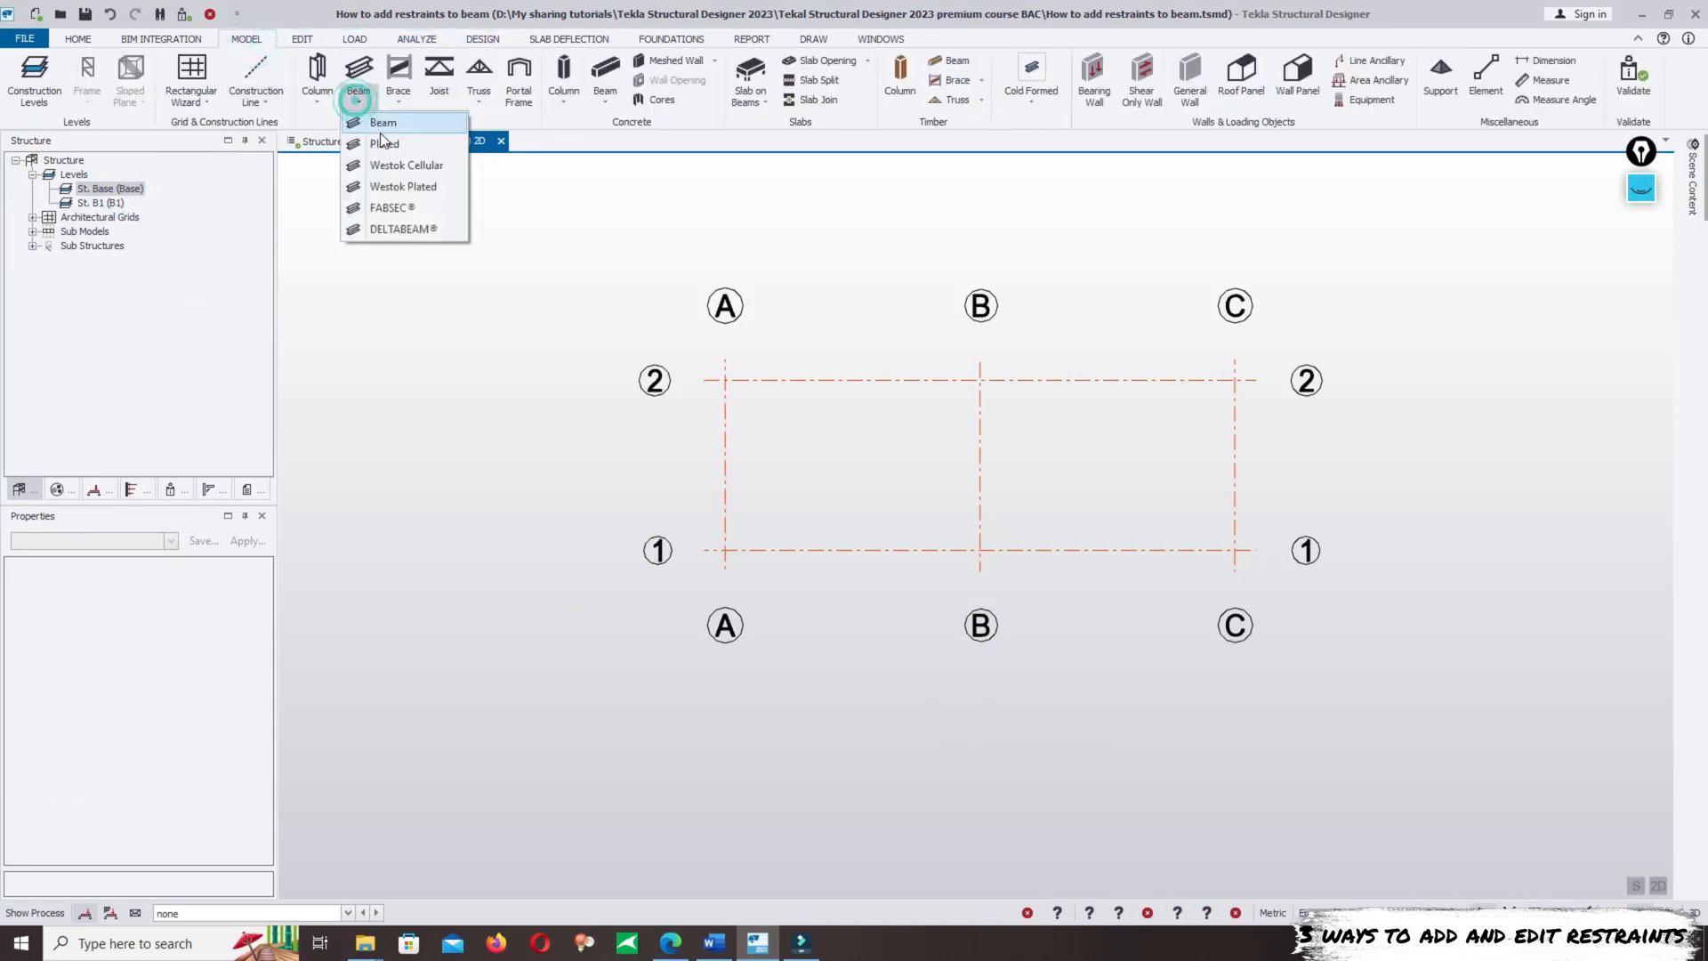
{"action": "left_click", "coordinate": [383, 127]}
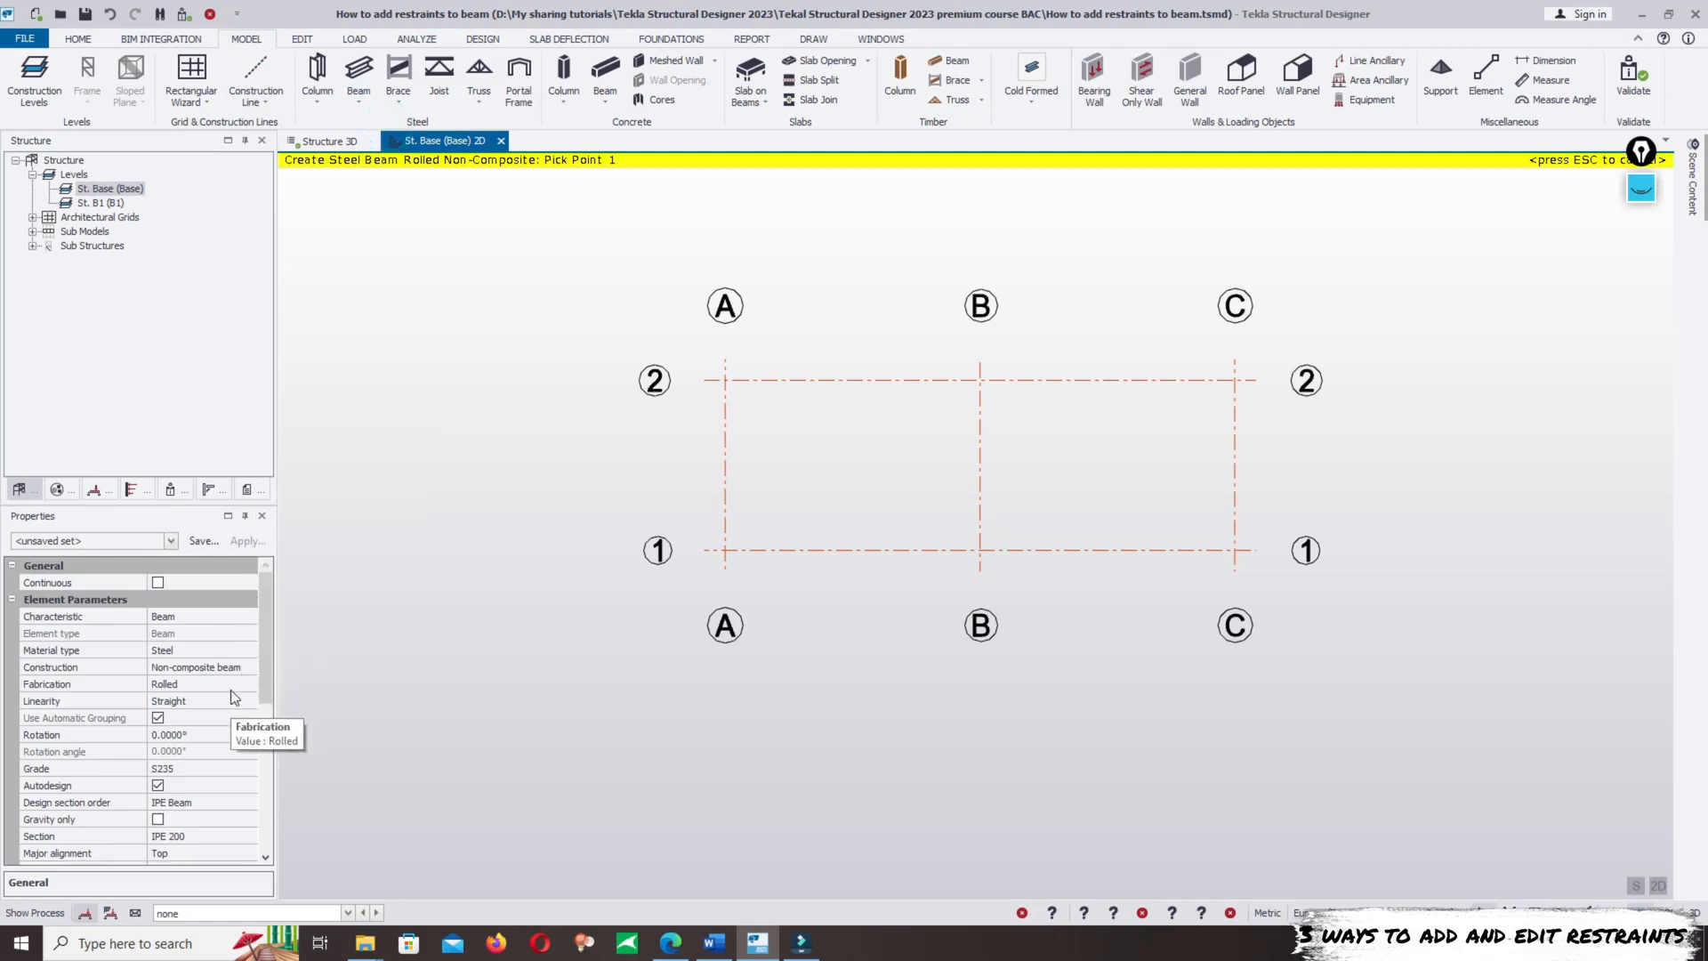
- Turn off the new beam's continuous lateral restraint on the top flange and expand its strut restraint settings
{"action": "left_click_drag", "start_coordinate": [264, 671], "coordinate": [259, 731]}
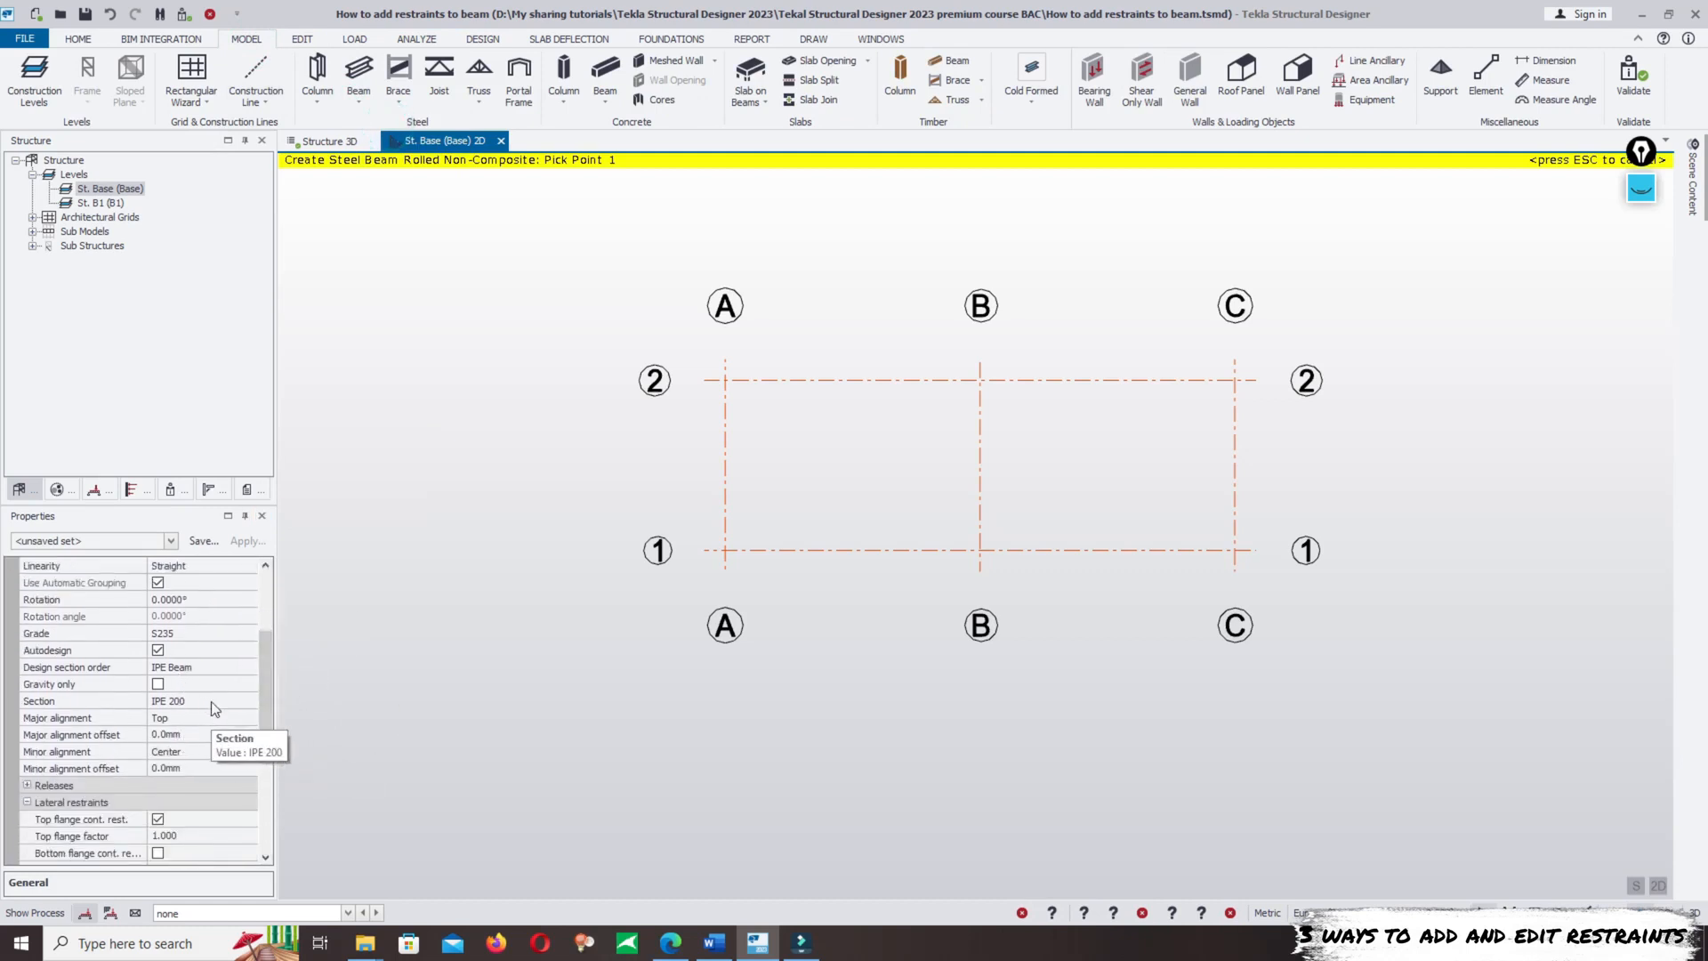
{"action": "left_click", "coordinate": [211, 701]}
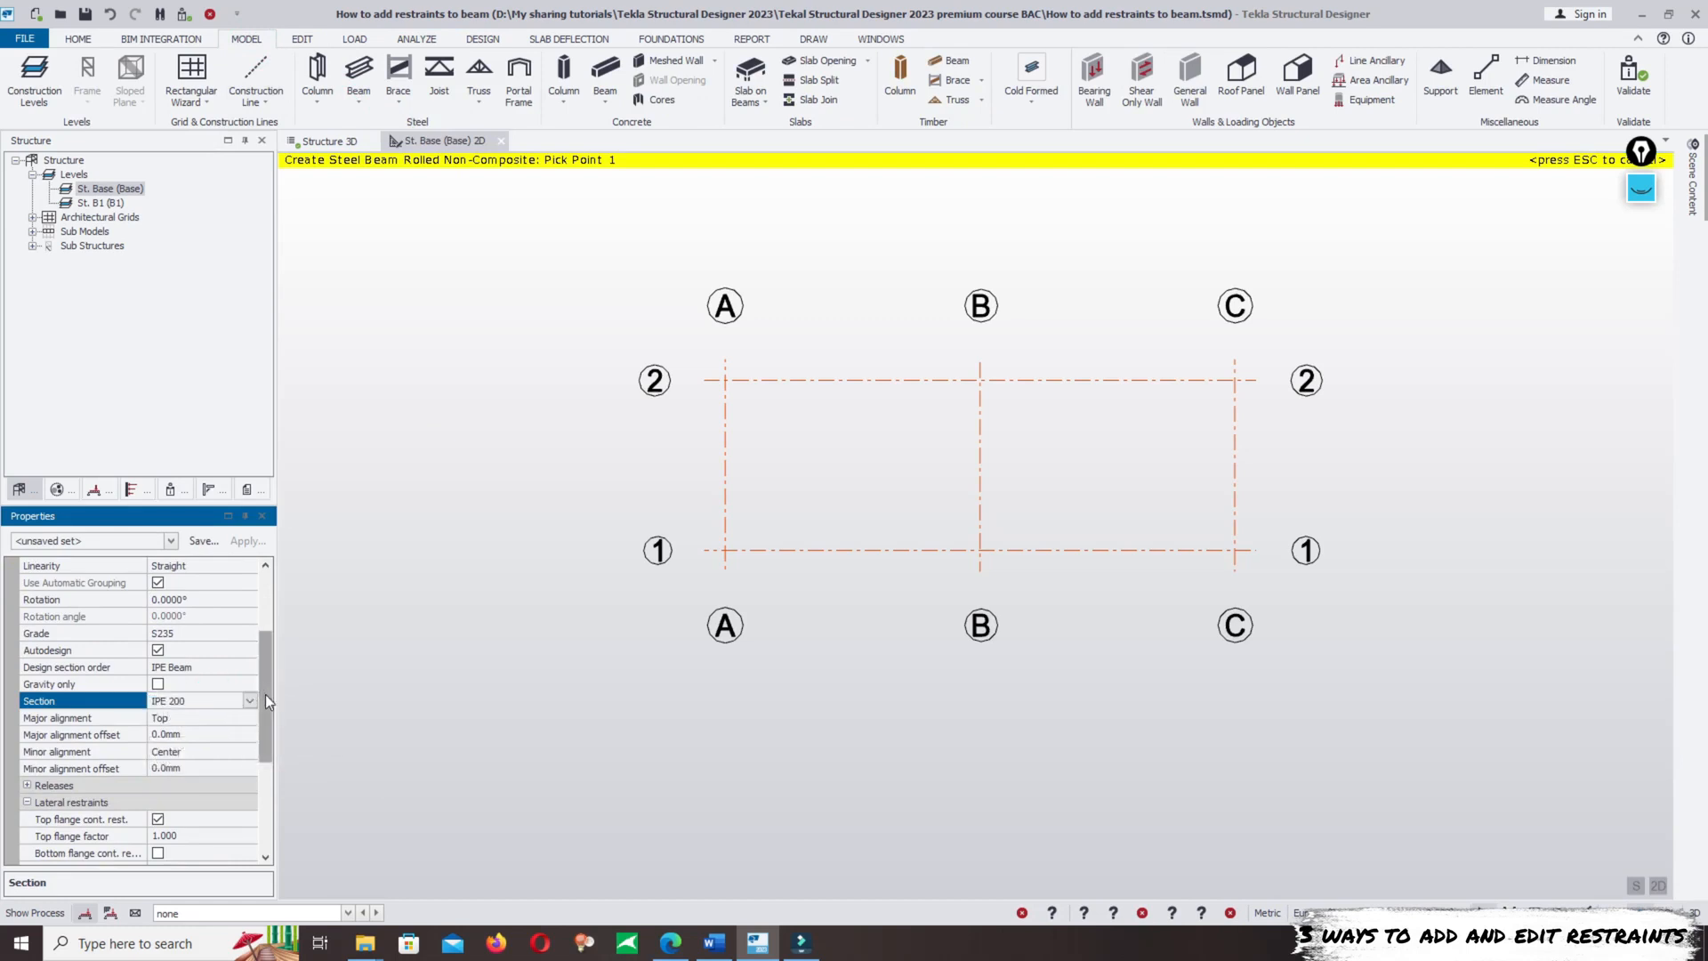
{"action": "left_click_drag", "start_coordinate": [265, 694], "coordinate": [250, 751]}
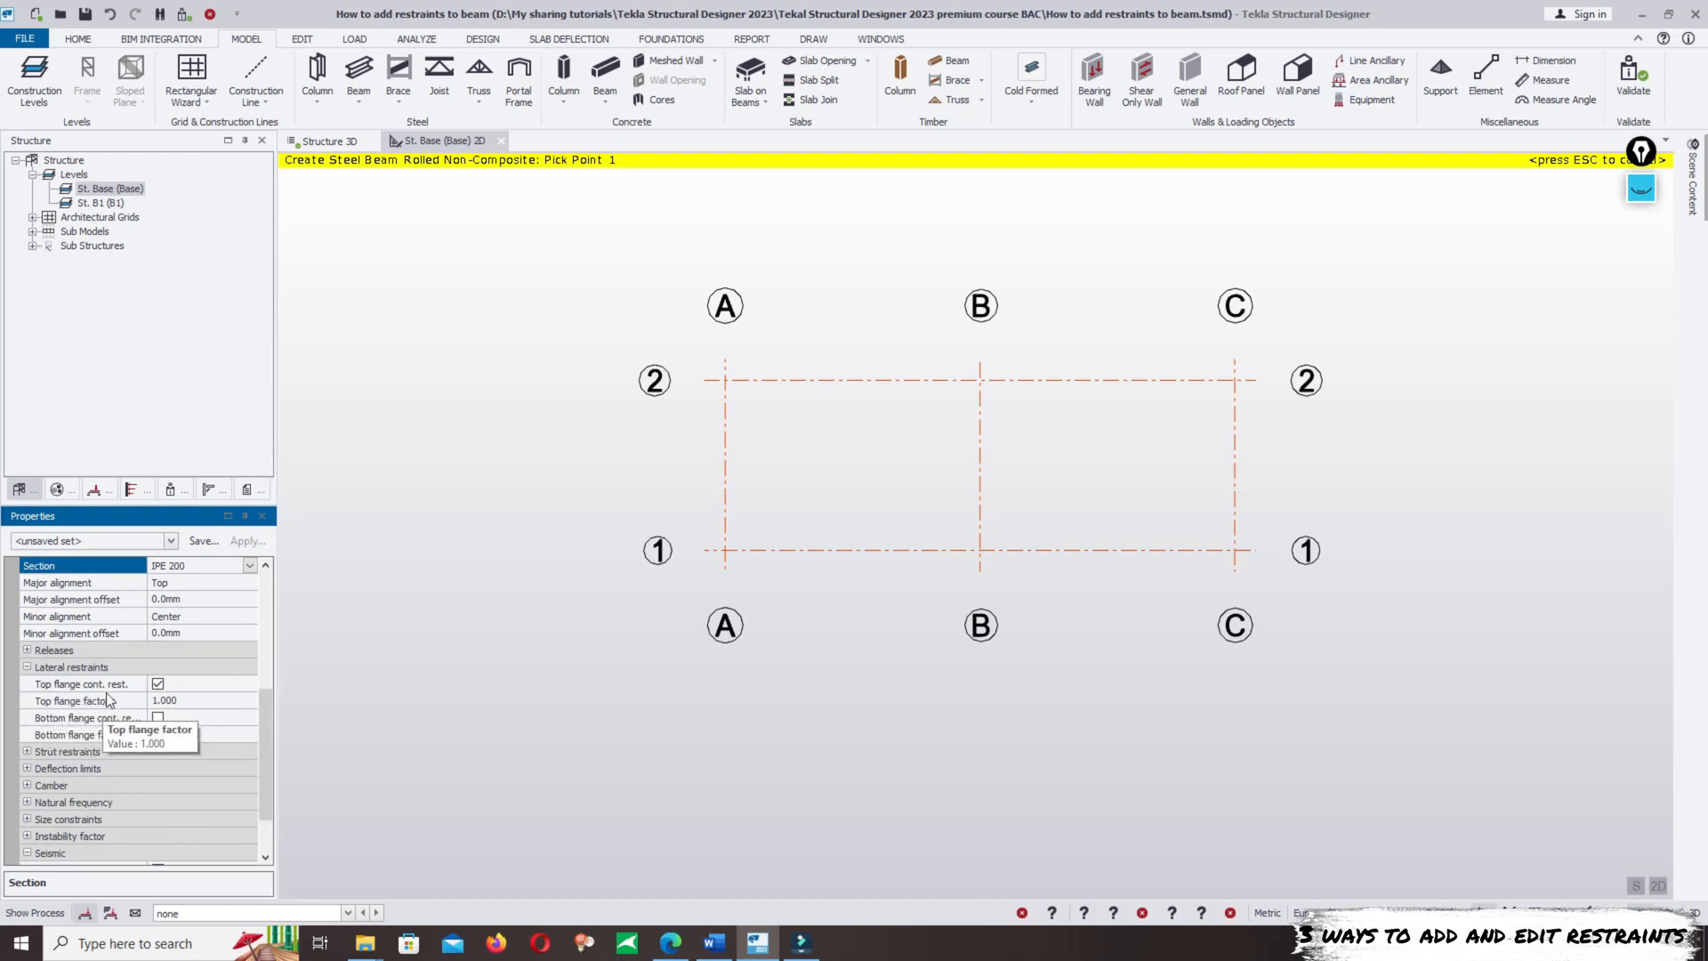
{"action": "mouse_move", "coordinate": [264, 735]}
{"action": "left_mouse_down"}
{"action": "mouse_move", "coordinate": [263, 630]}
{"action": "mouse_move", "coordinate": [258, 754]}
{"action": "left_mouse_up"}
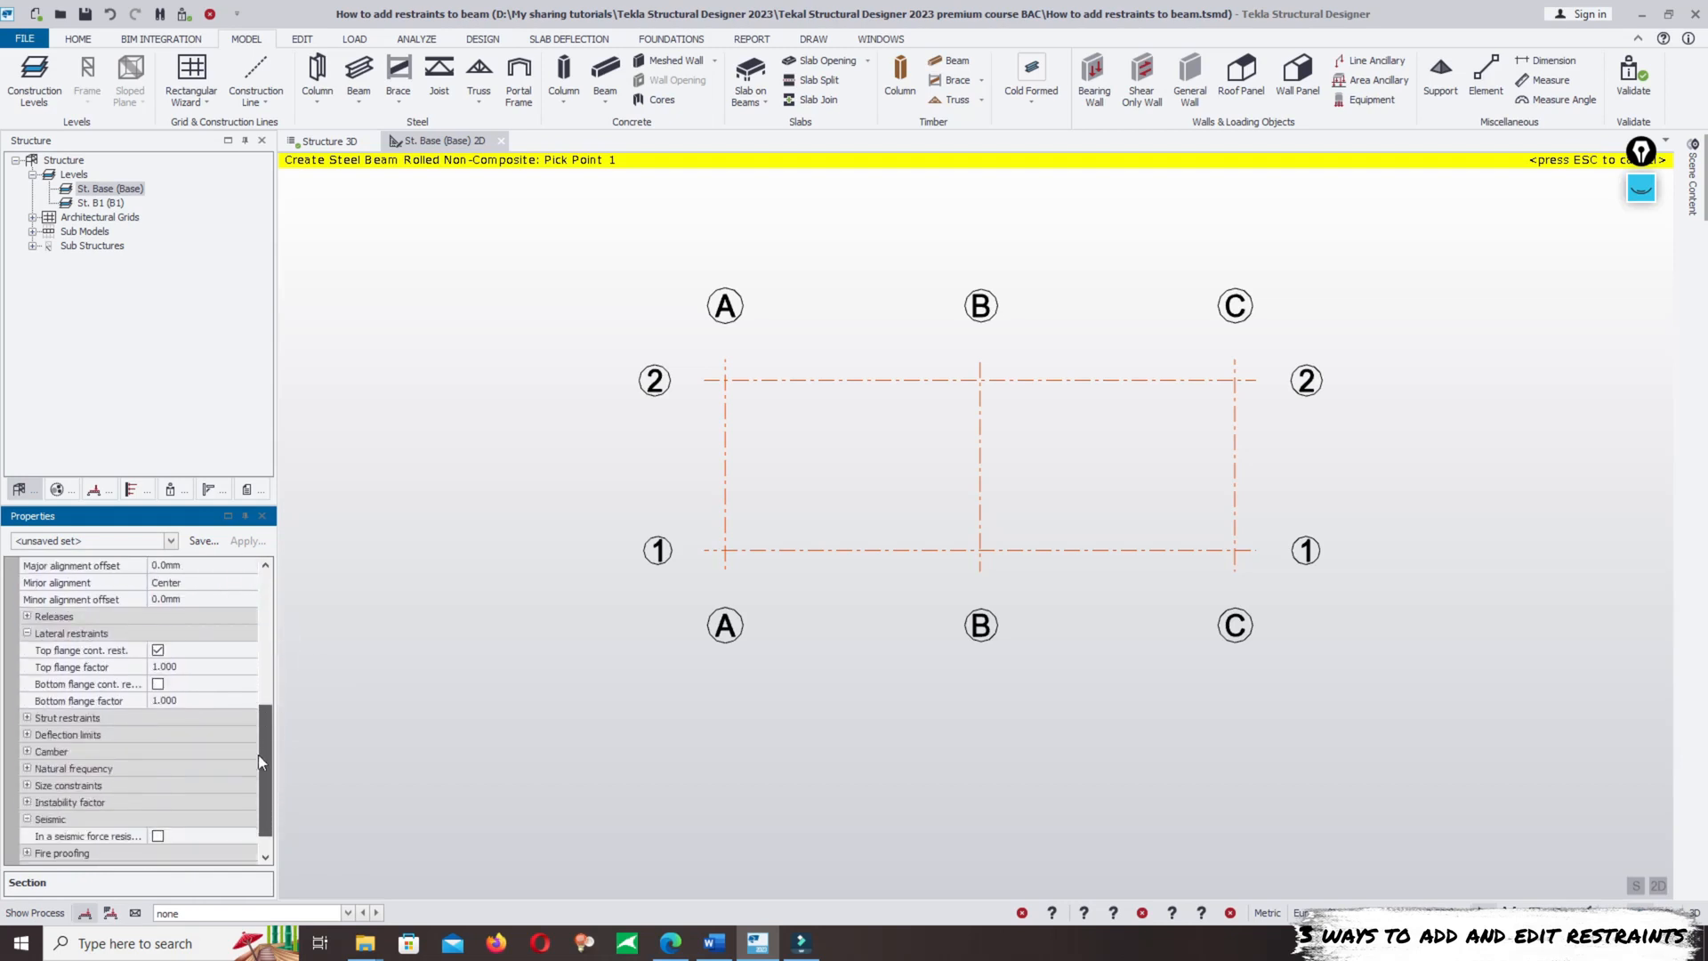
{"action": "left_click", "coordinate": [157, 652]}
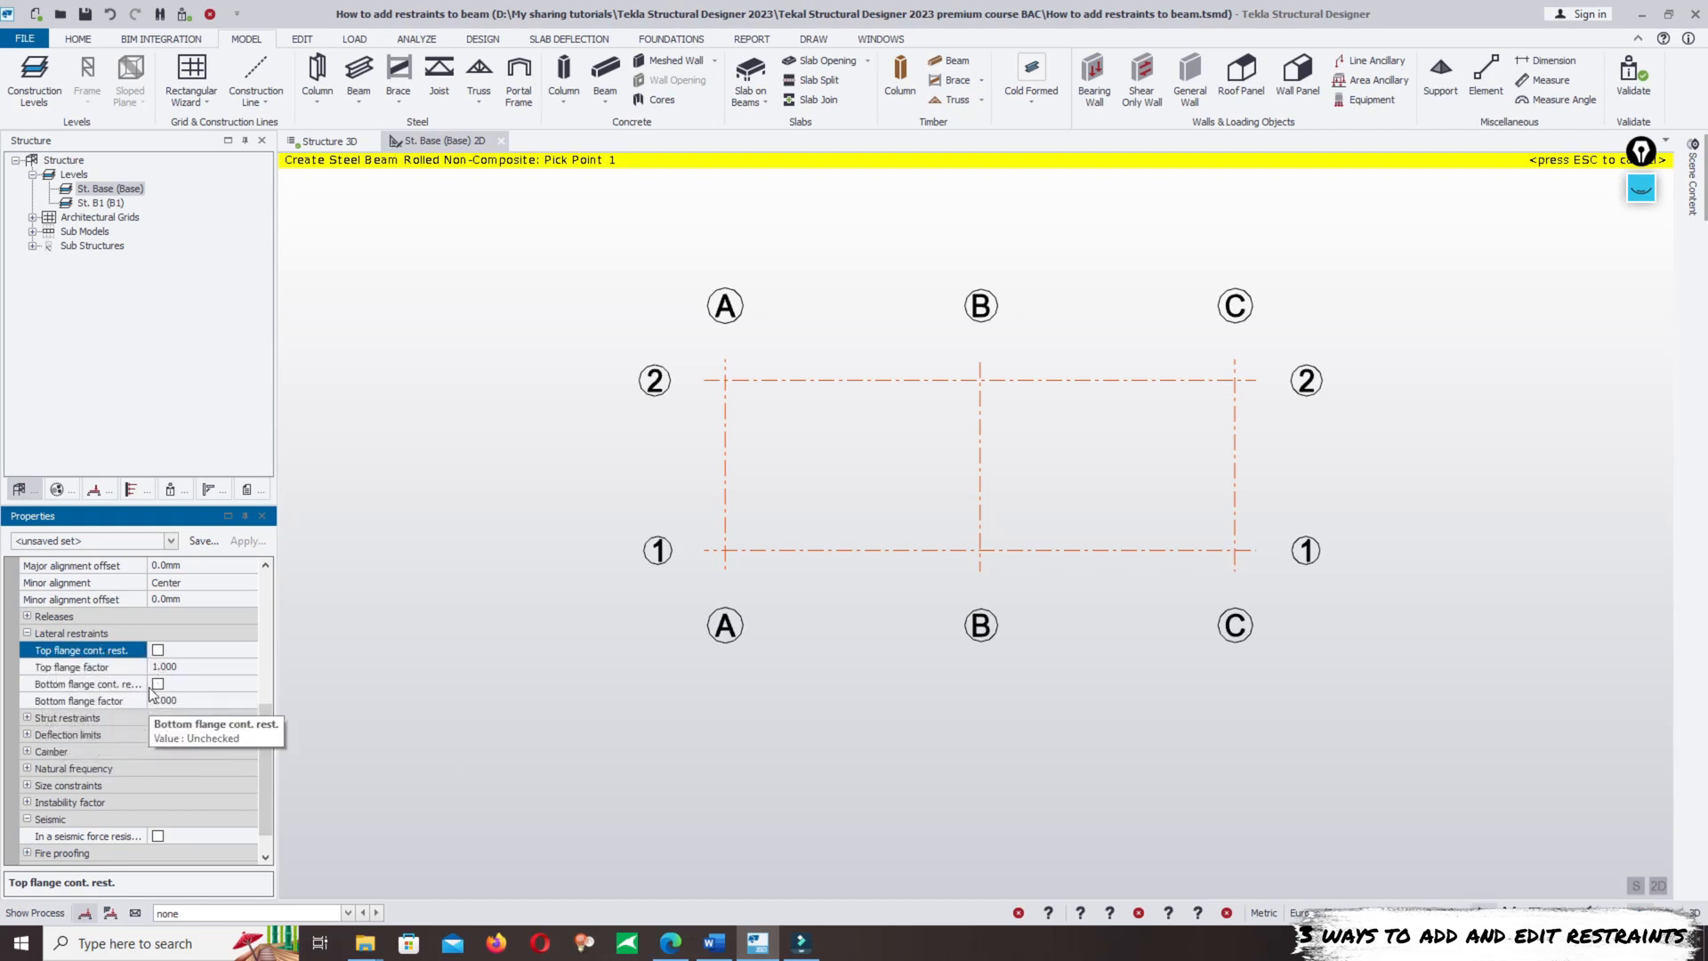
{"action": "left_click_drag", "start_coordinate": [146, 685], "coordinate": [169, 691]}
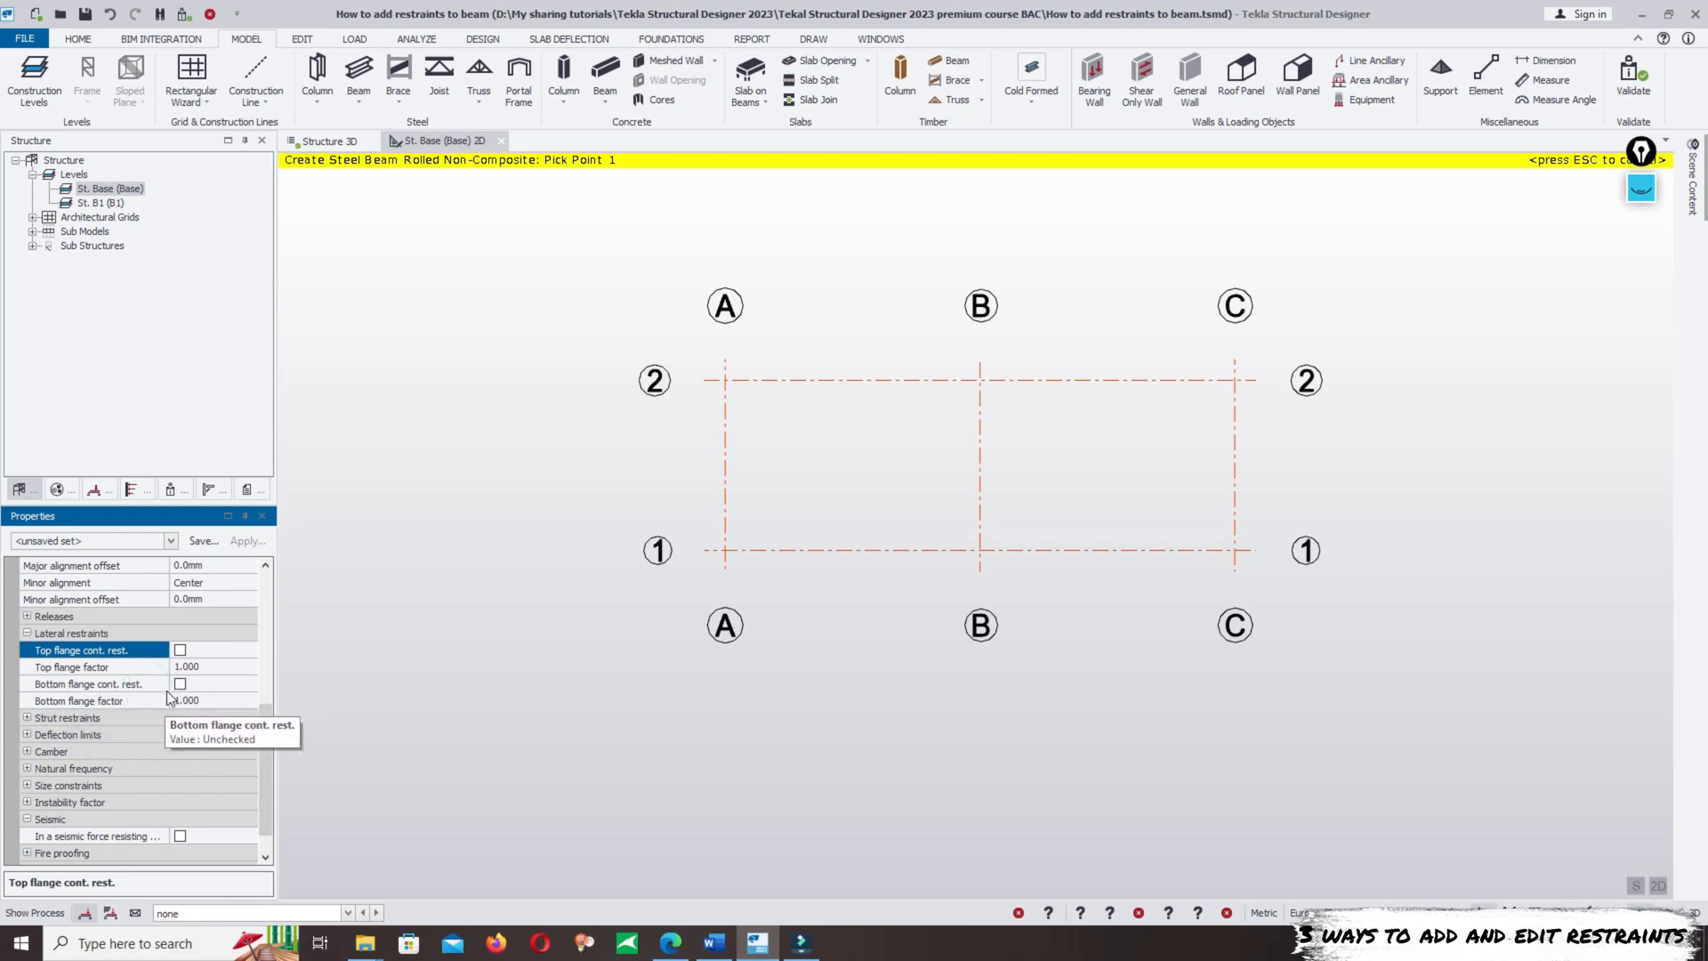
{"action": "left_click", "coordinate": [26, 717]}
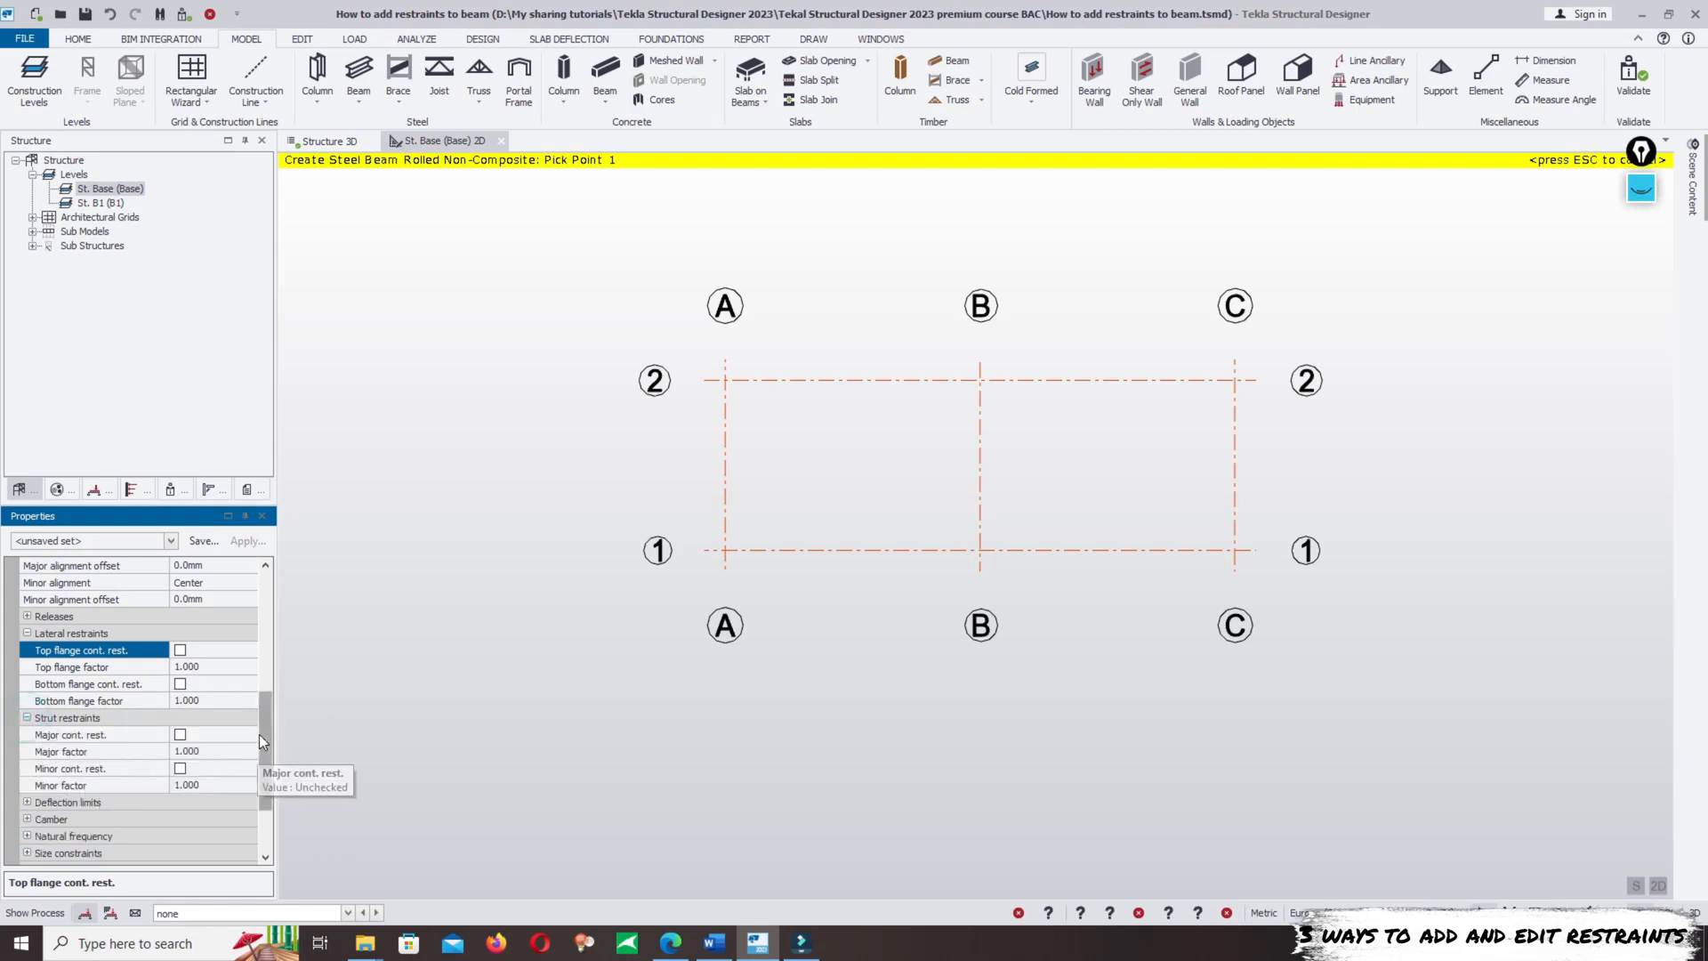
{"action": "left_click_drag", "start_coordinate": [259, 734], "coordinate": [263, 738]}
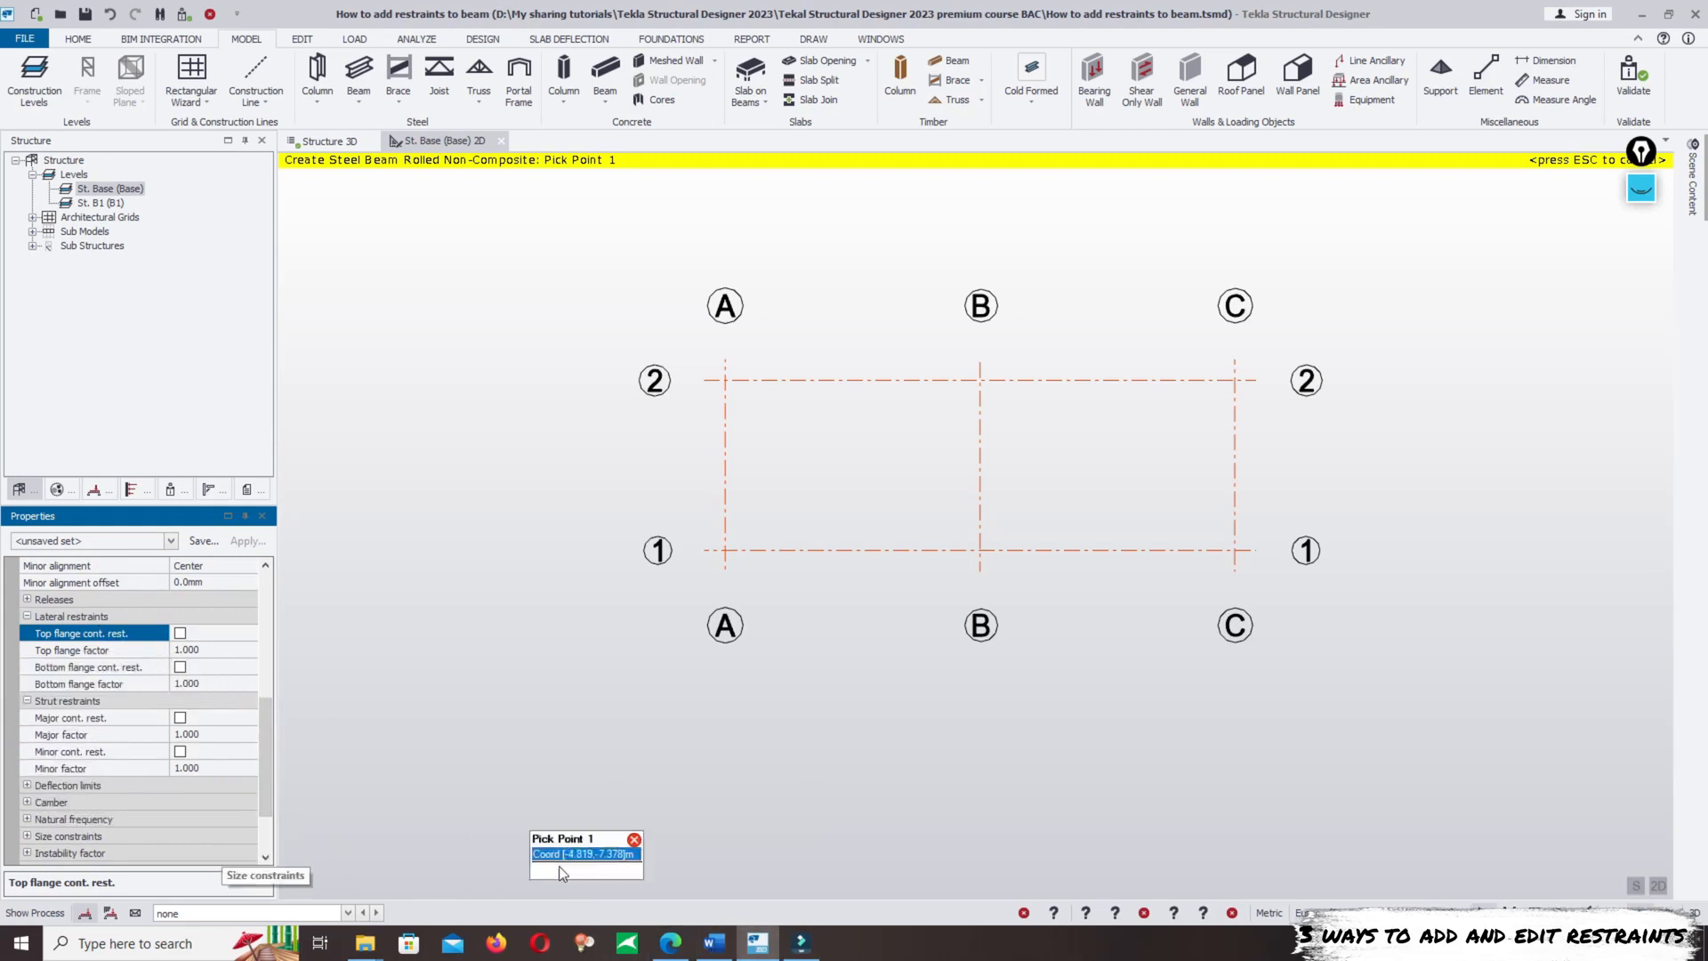
- Switch to the Word document and read the definitions and arrow diagram that distinguish strut restraints from lateral restraints
{"action": "left_click", "coordinate": [702, 955]}
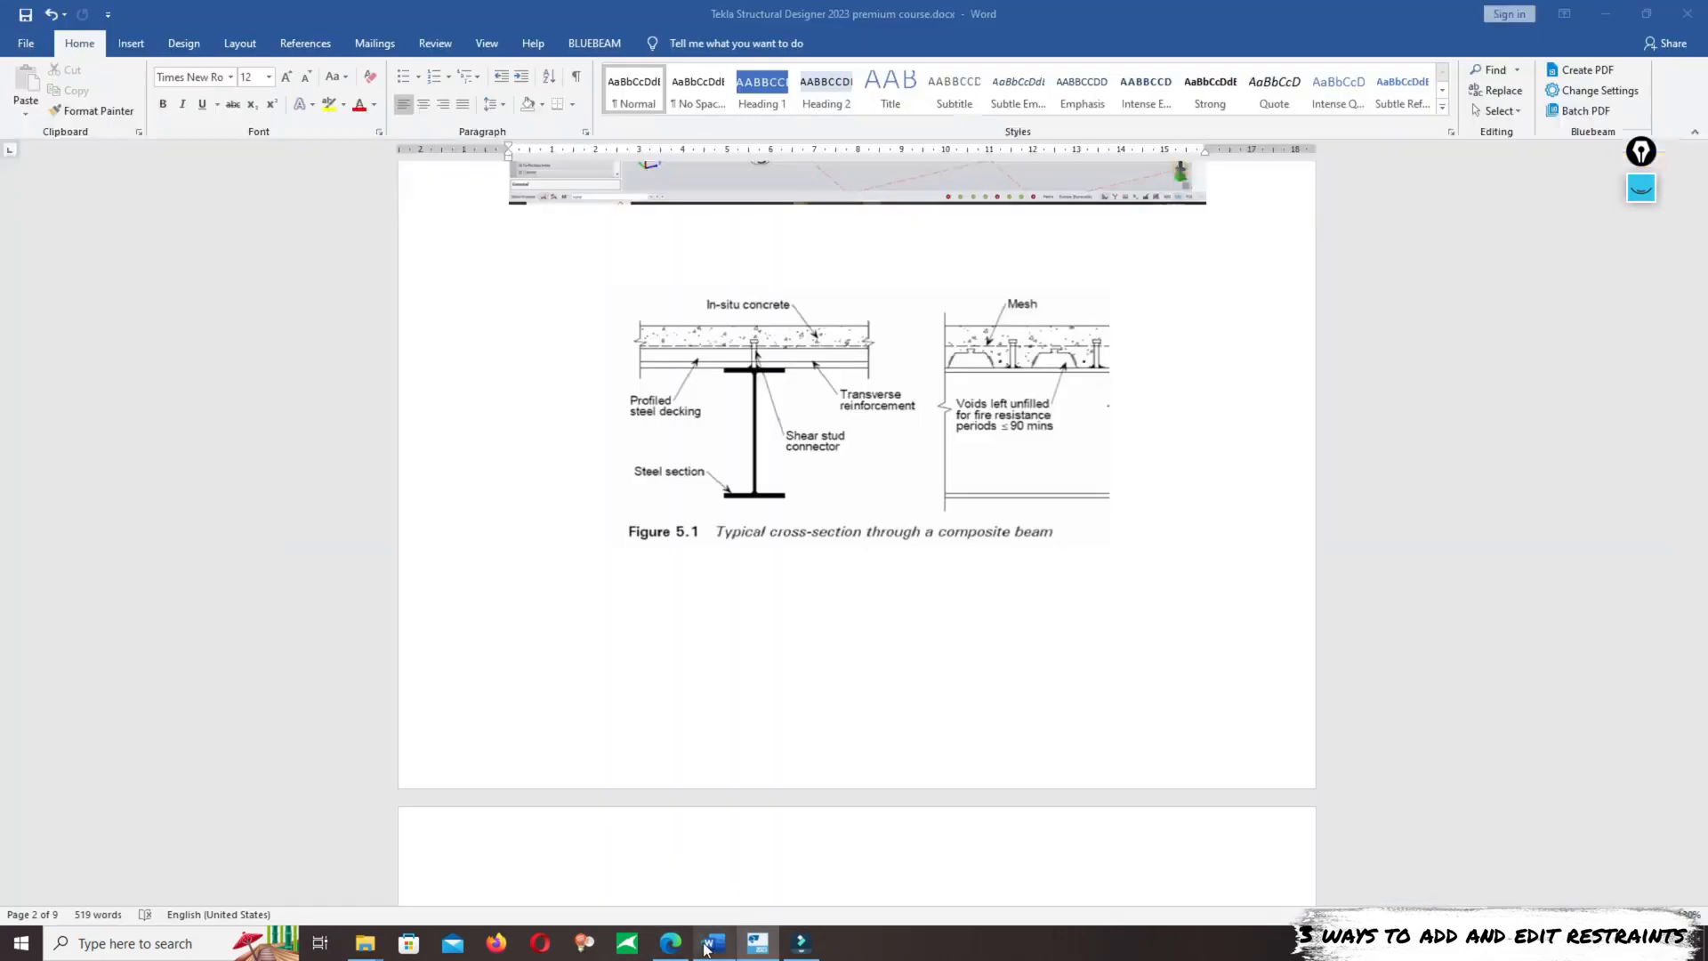
{"action": "left_click_drag", "start_coordinate": [1702, 307], "coordinate": [1693, 462]}
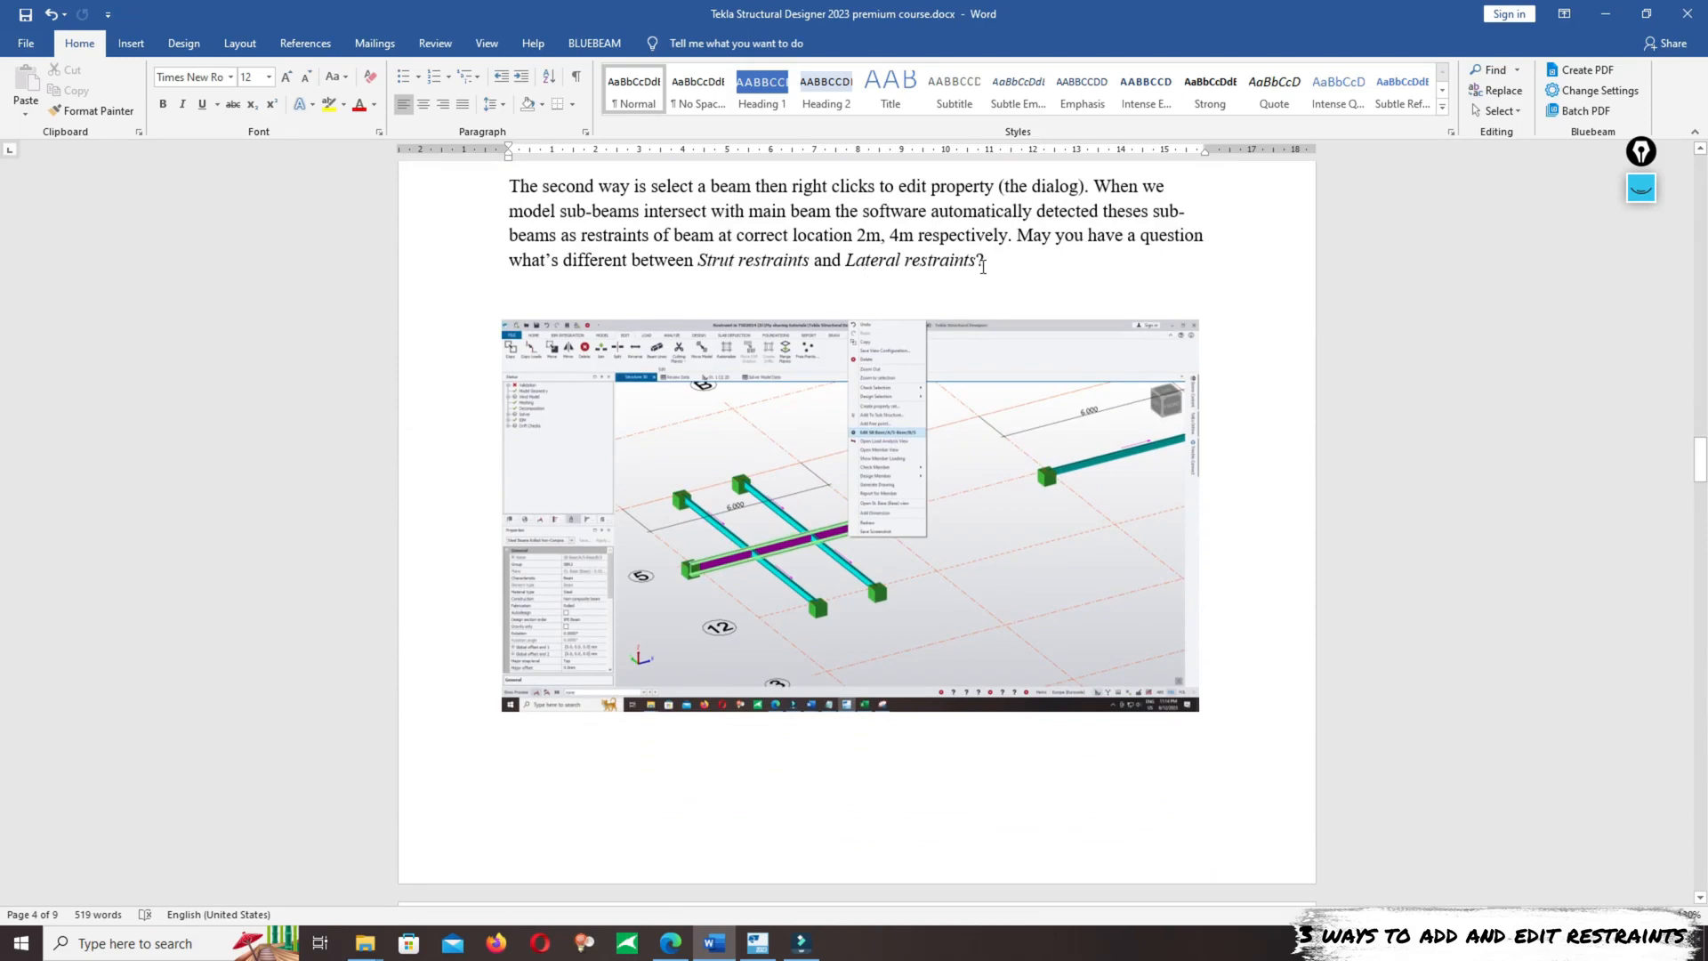
{"action": "scroll", "coordinate": [1126, 360], "scroll_direction": "down", "scroll_amount": 10}
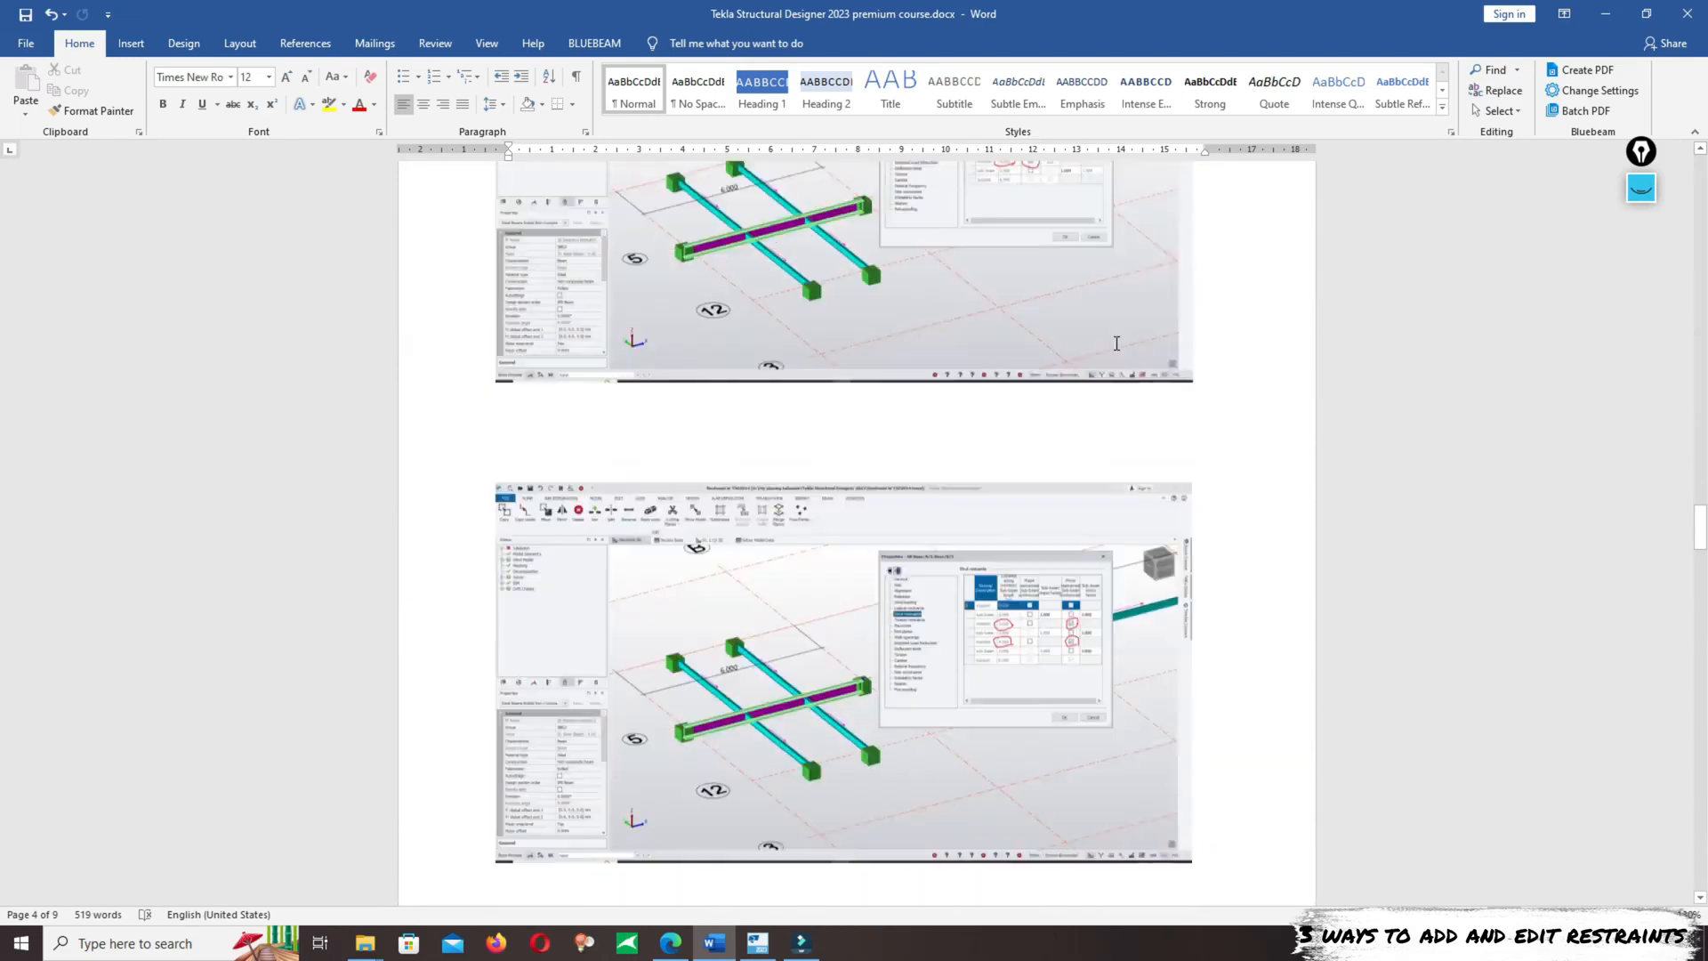
{"action": "scroll", "coordinate": [1119, 338], "scroll_direction": "down", "scroll_amount": 20}
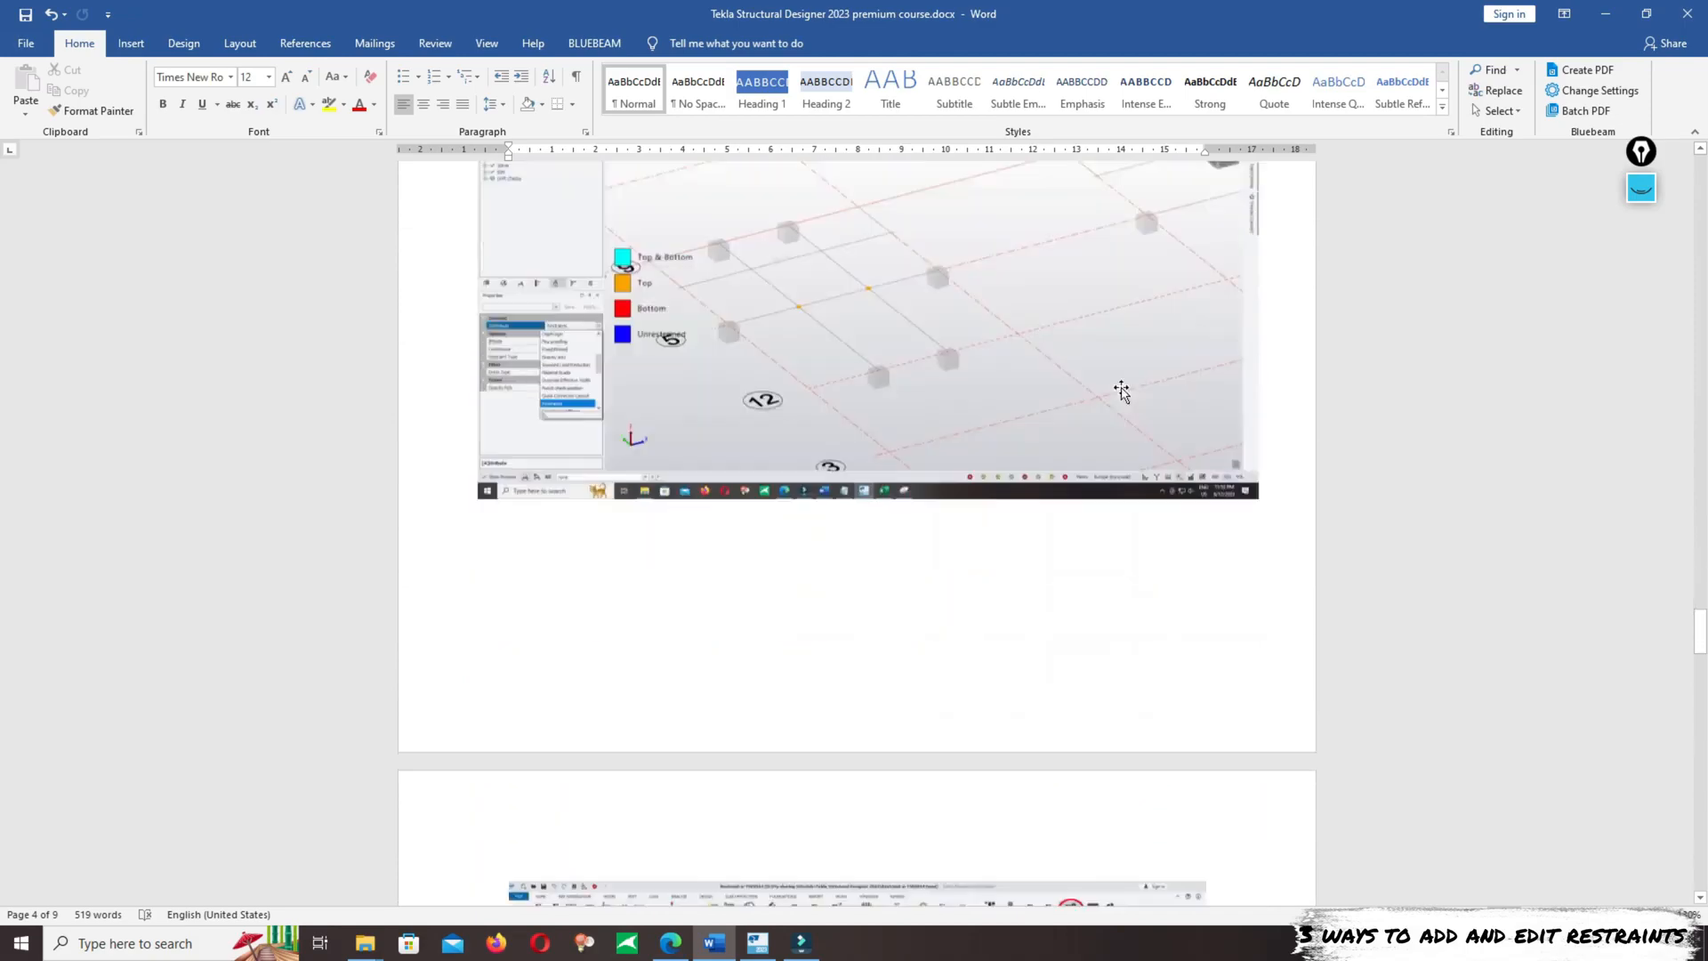
{"action": "scroll", "coordinate": [1132, 404], "scroll_direction": "down", "scroll_amount": 7}
{"action": "scroll", "coordinate": [1166, 431], "scroll_direction": "down", "scroll_amount": 10}
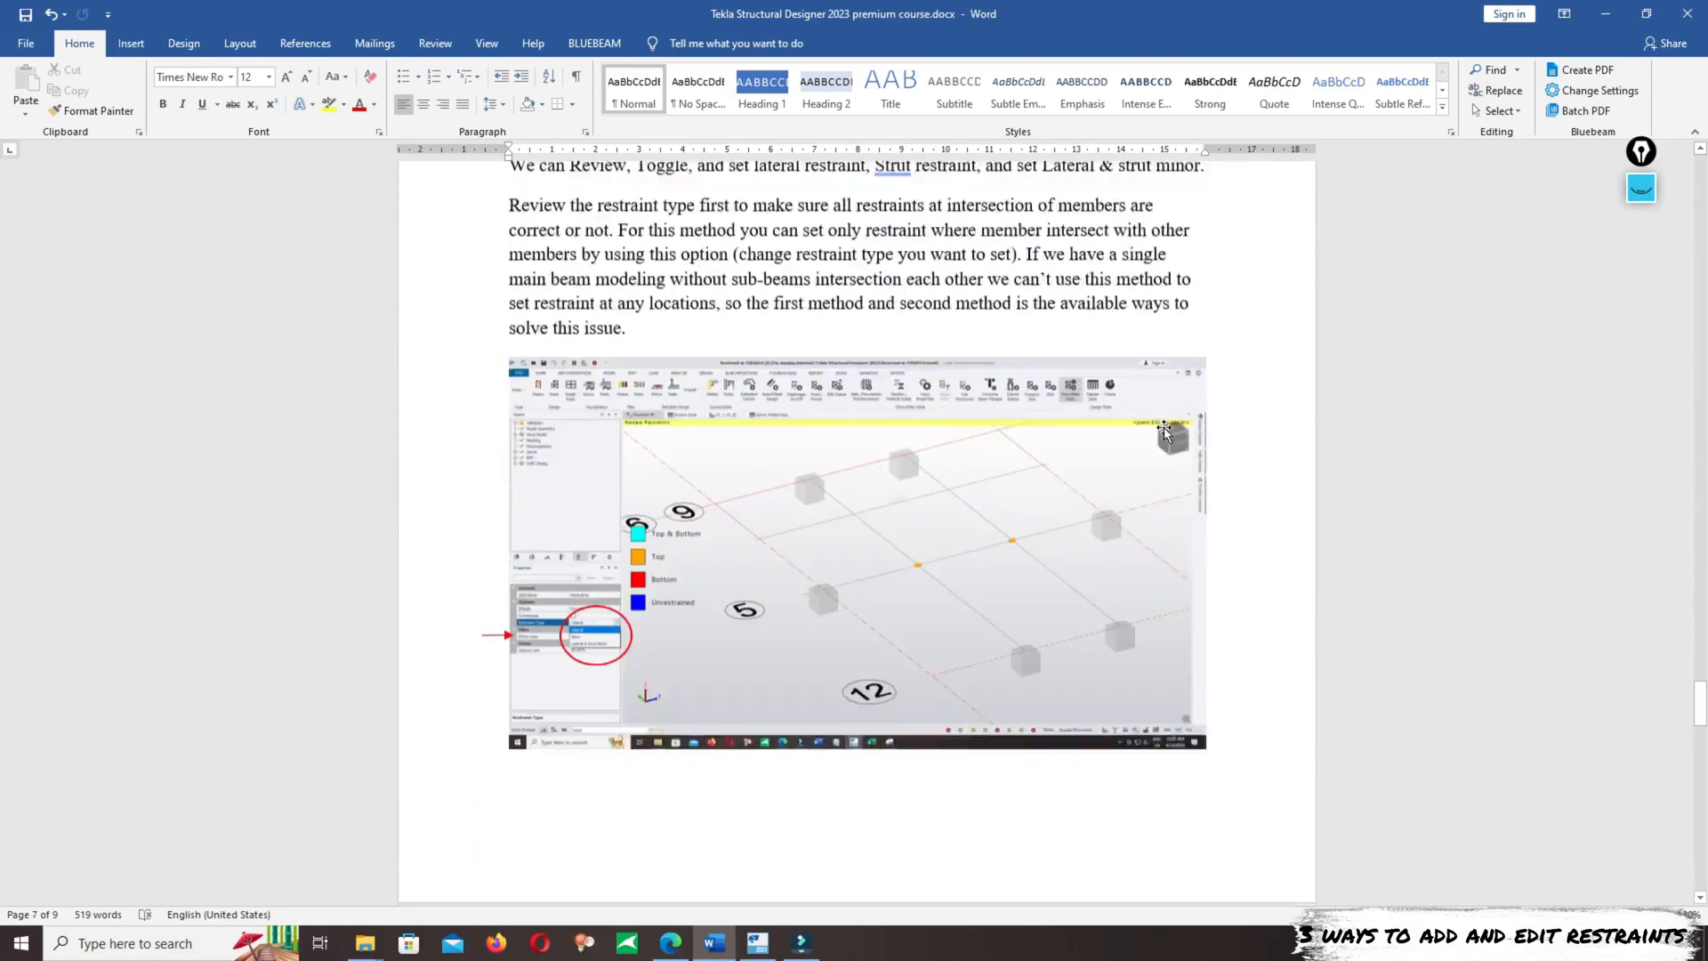
{"action": "scroll", "coordinate": [1400, 579], "scroll_direction": "down", "scroll_amount": 5}
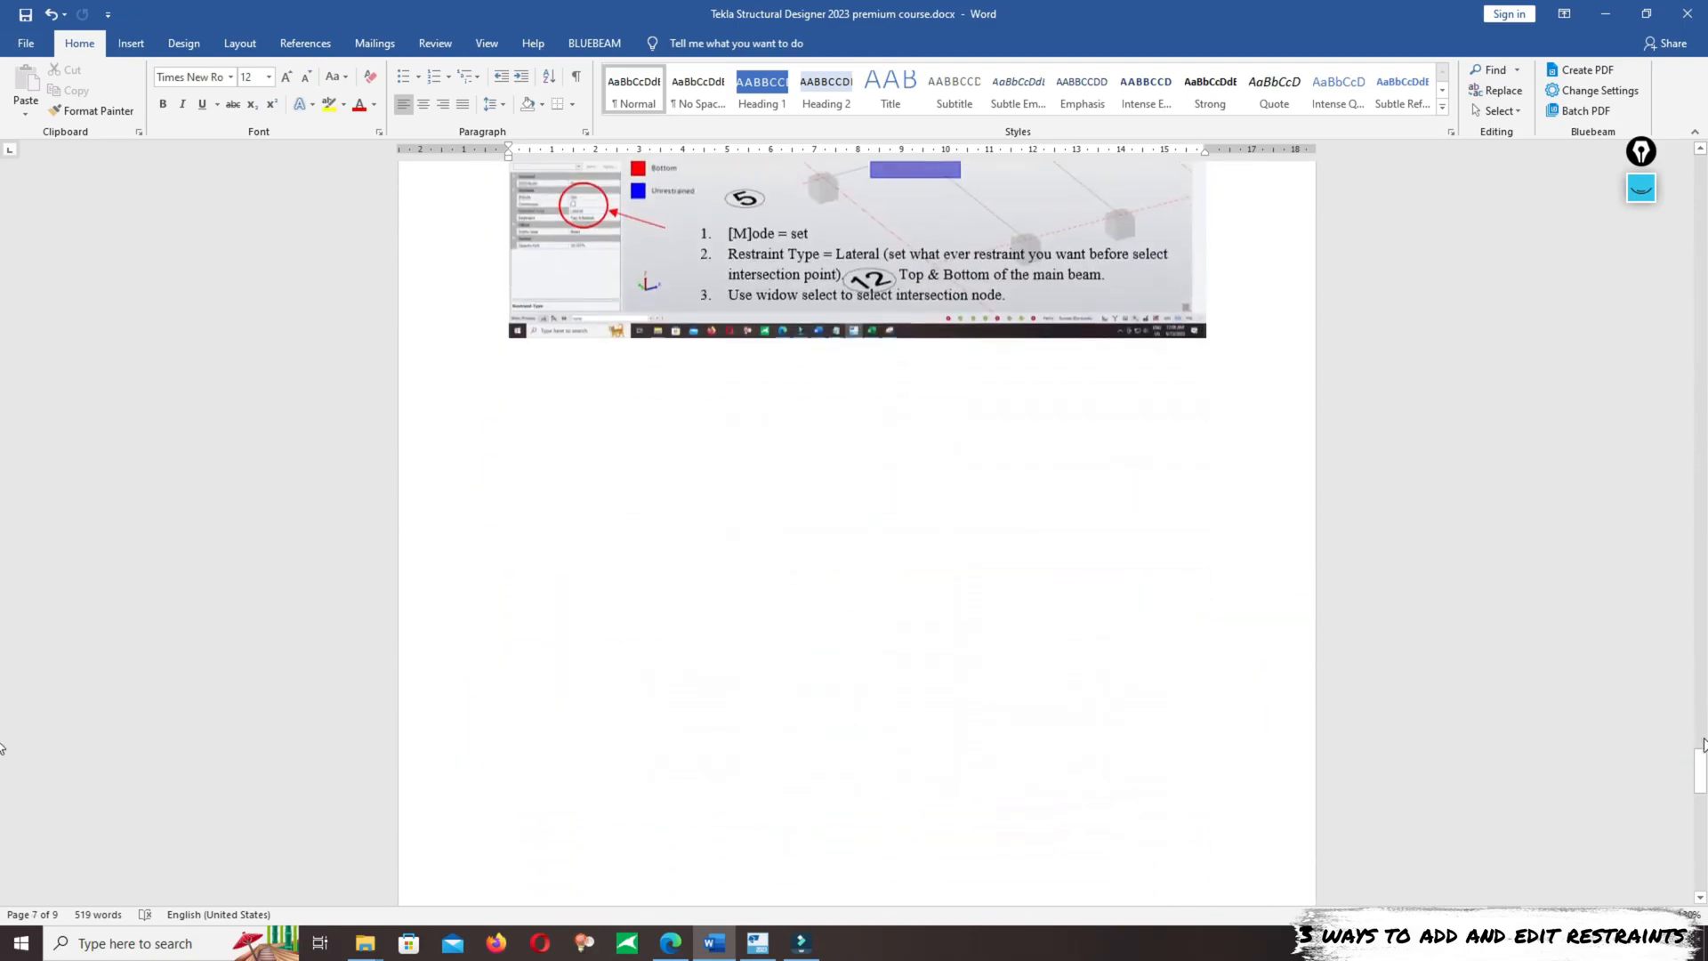
{"action": "left_click_drag", "start_coordinate": [1706, 745], "coordinate": [4, 849]}
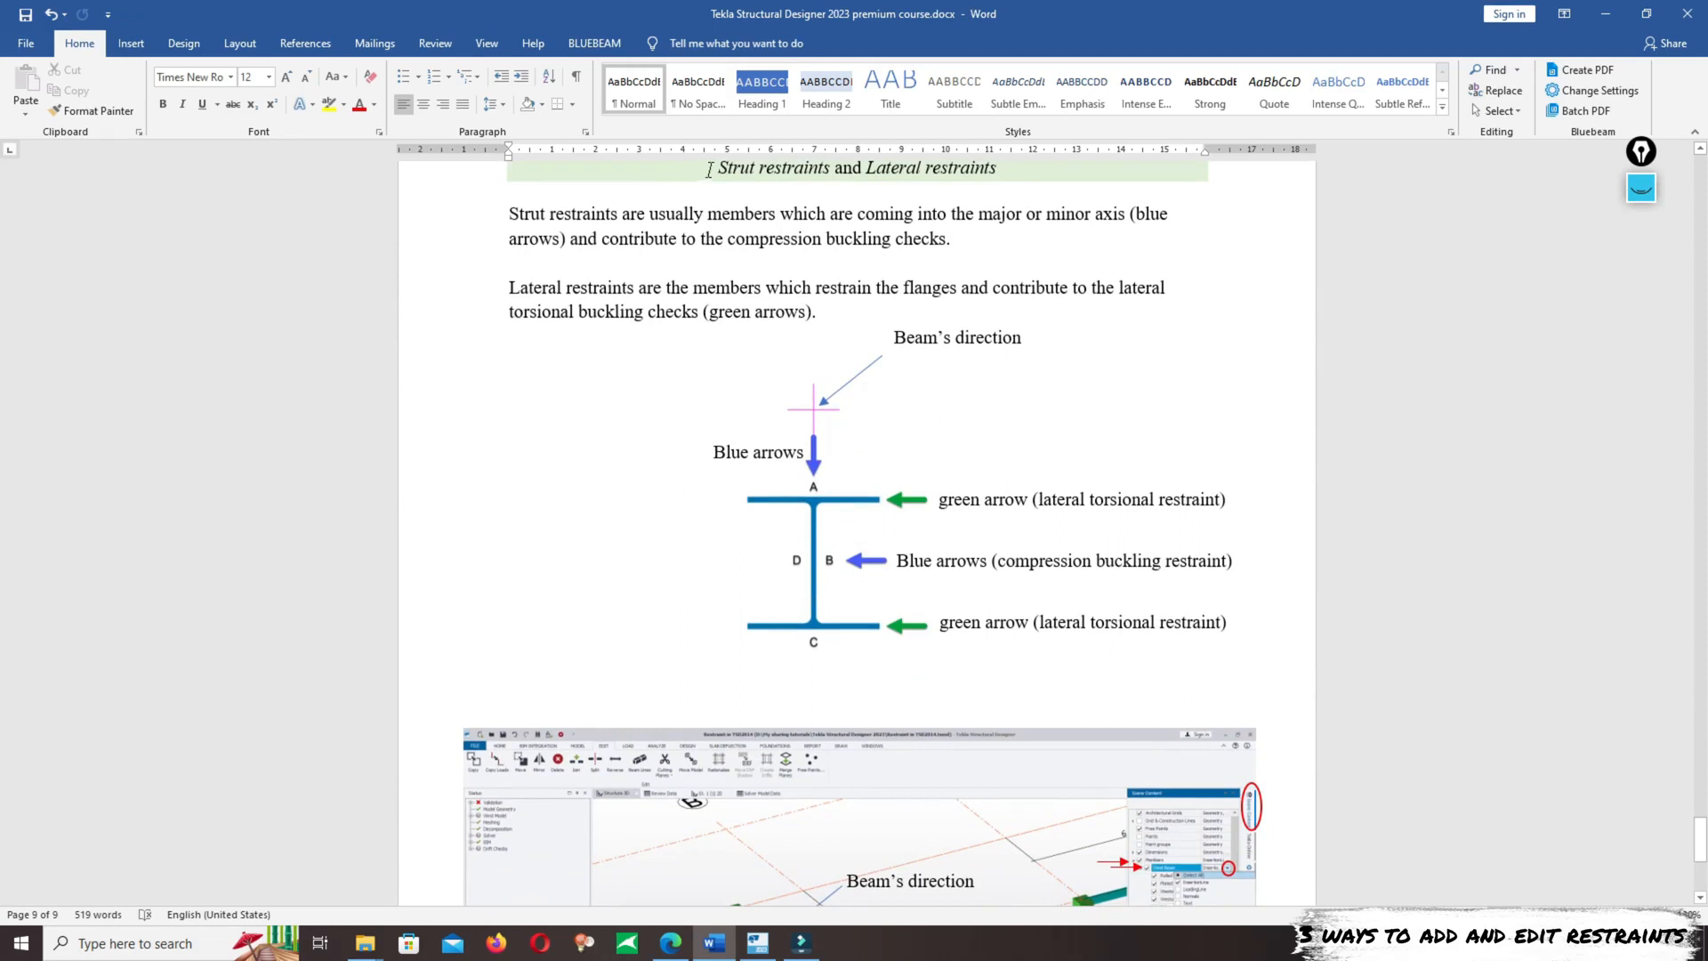
{"action": "left_click_drag", "start_coordinate": [717, 169], "coordinate": [1000, 170]}
{"action": "scroll", "coordinate": [1009, 222], "scroll_direction": "up", "scroll_amount": 2}
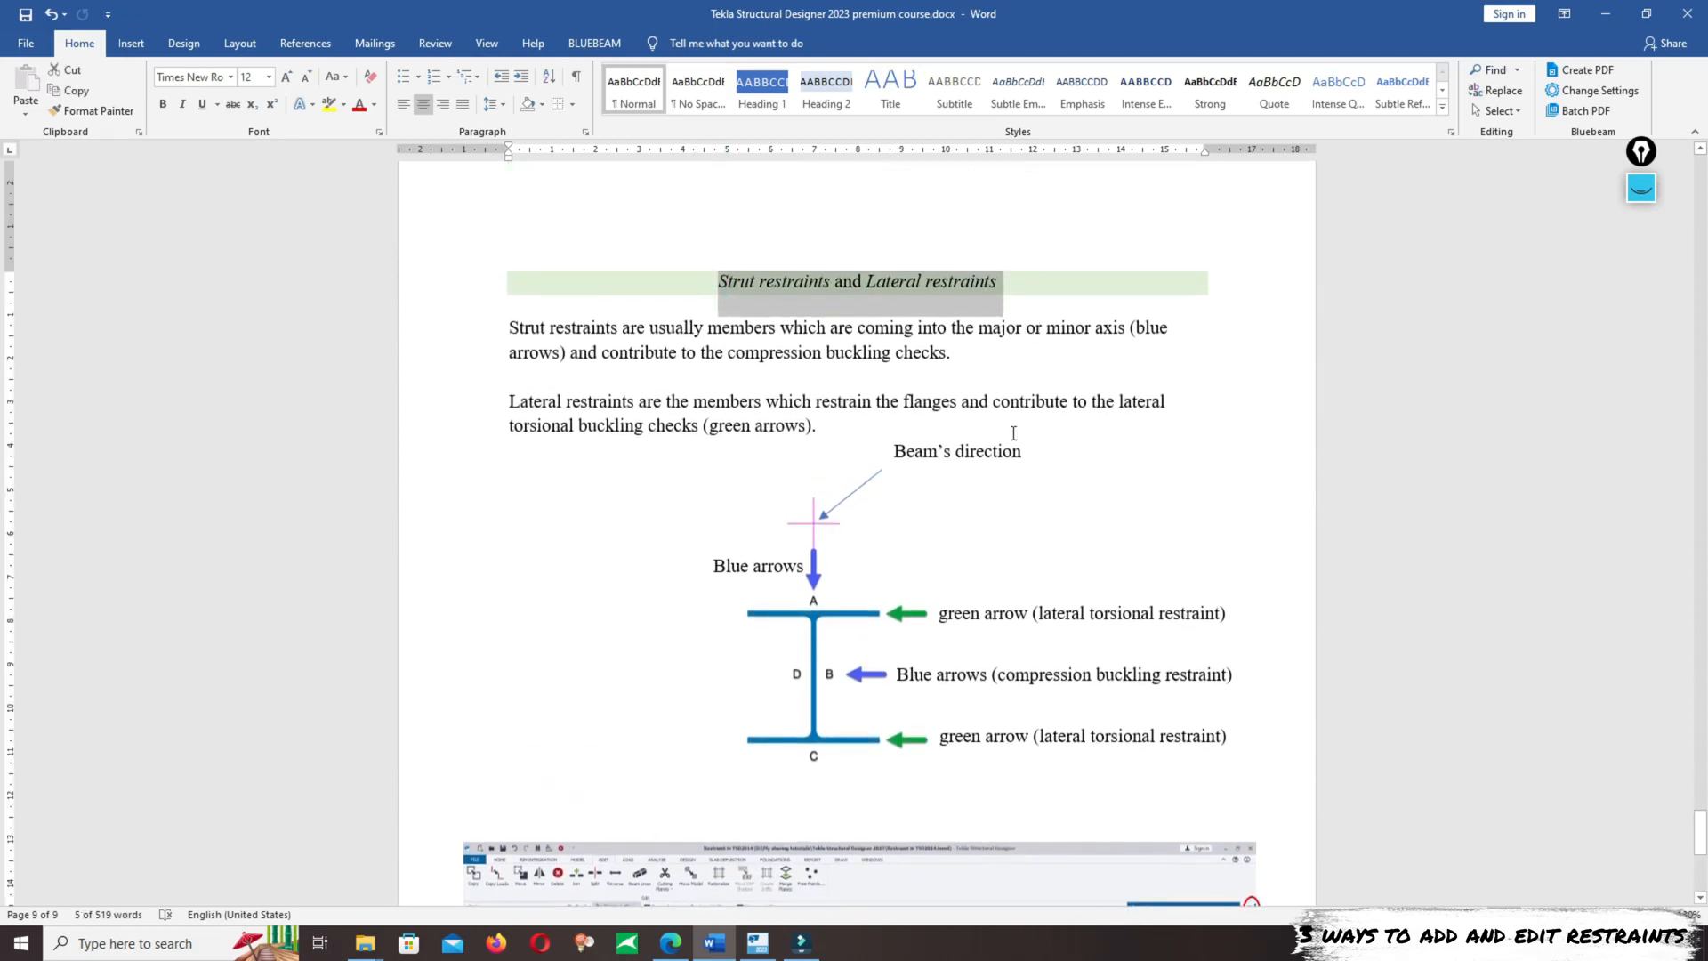
{"action": "left_click_drag", "start_coordinate": [504, 332], "coordinate": [1141, 336]}
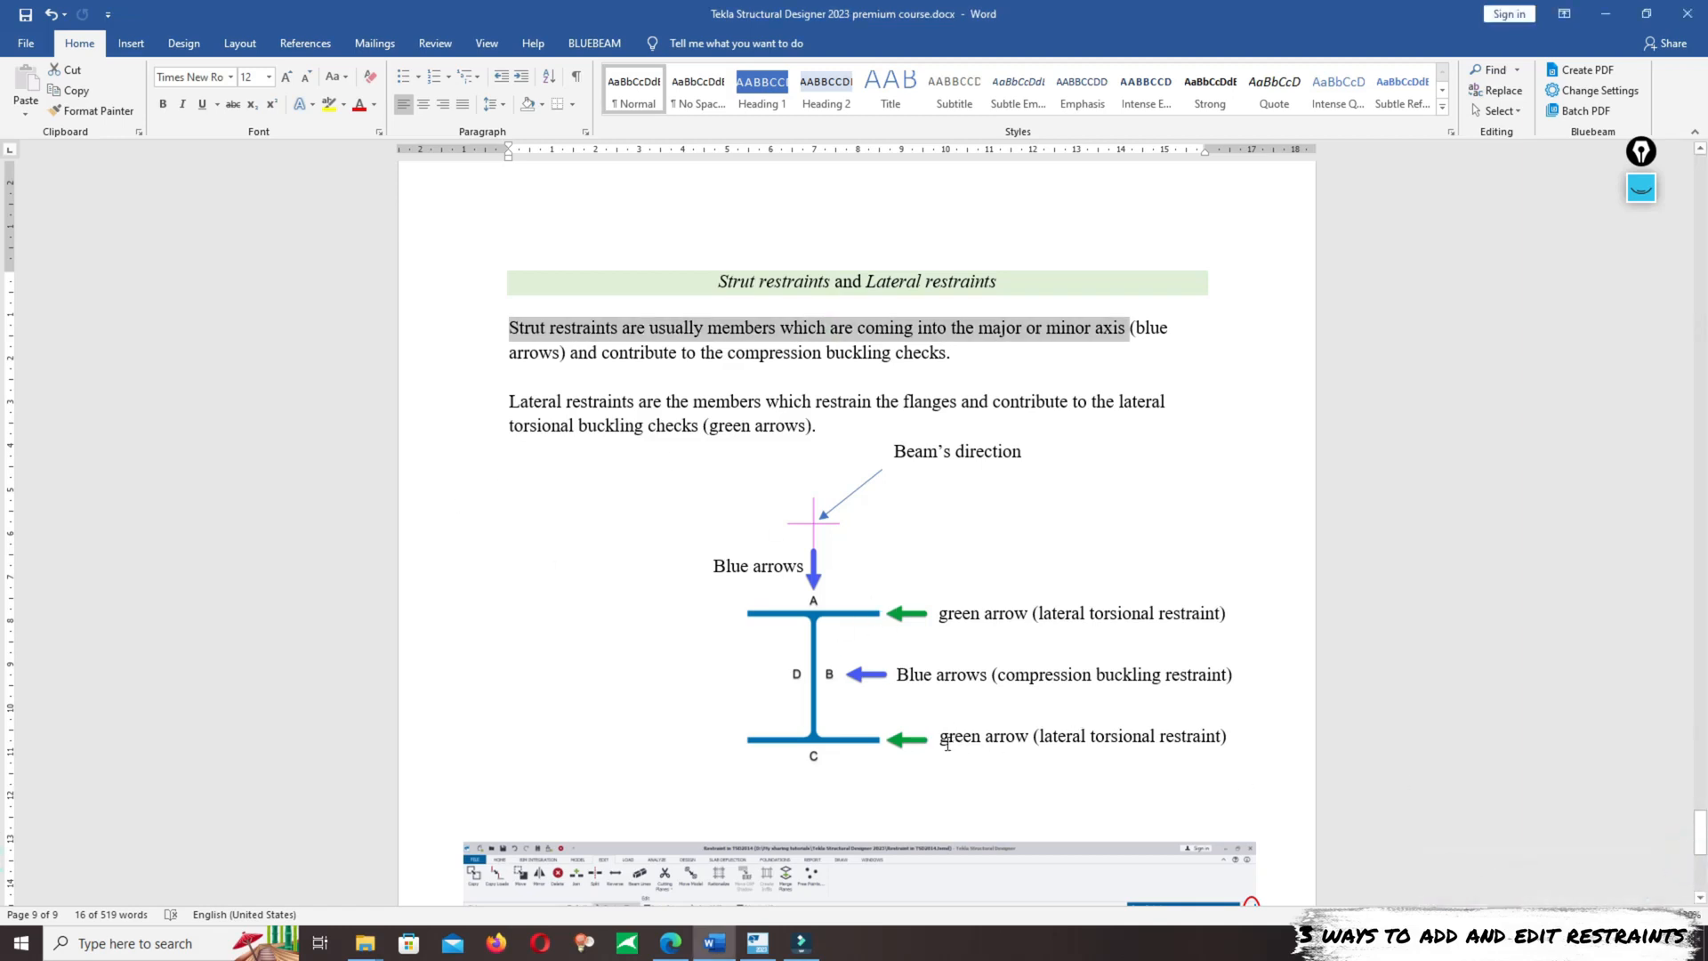
{"action": "left_click_drag", "start_coordinate": [1037, 738], "coordinate": [1220, 738]}
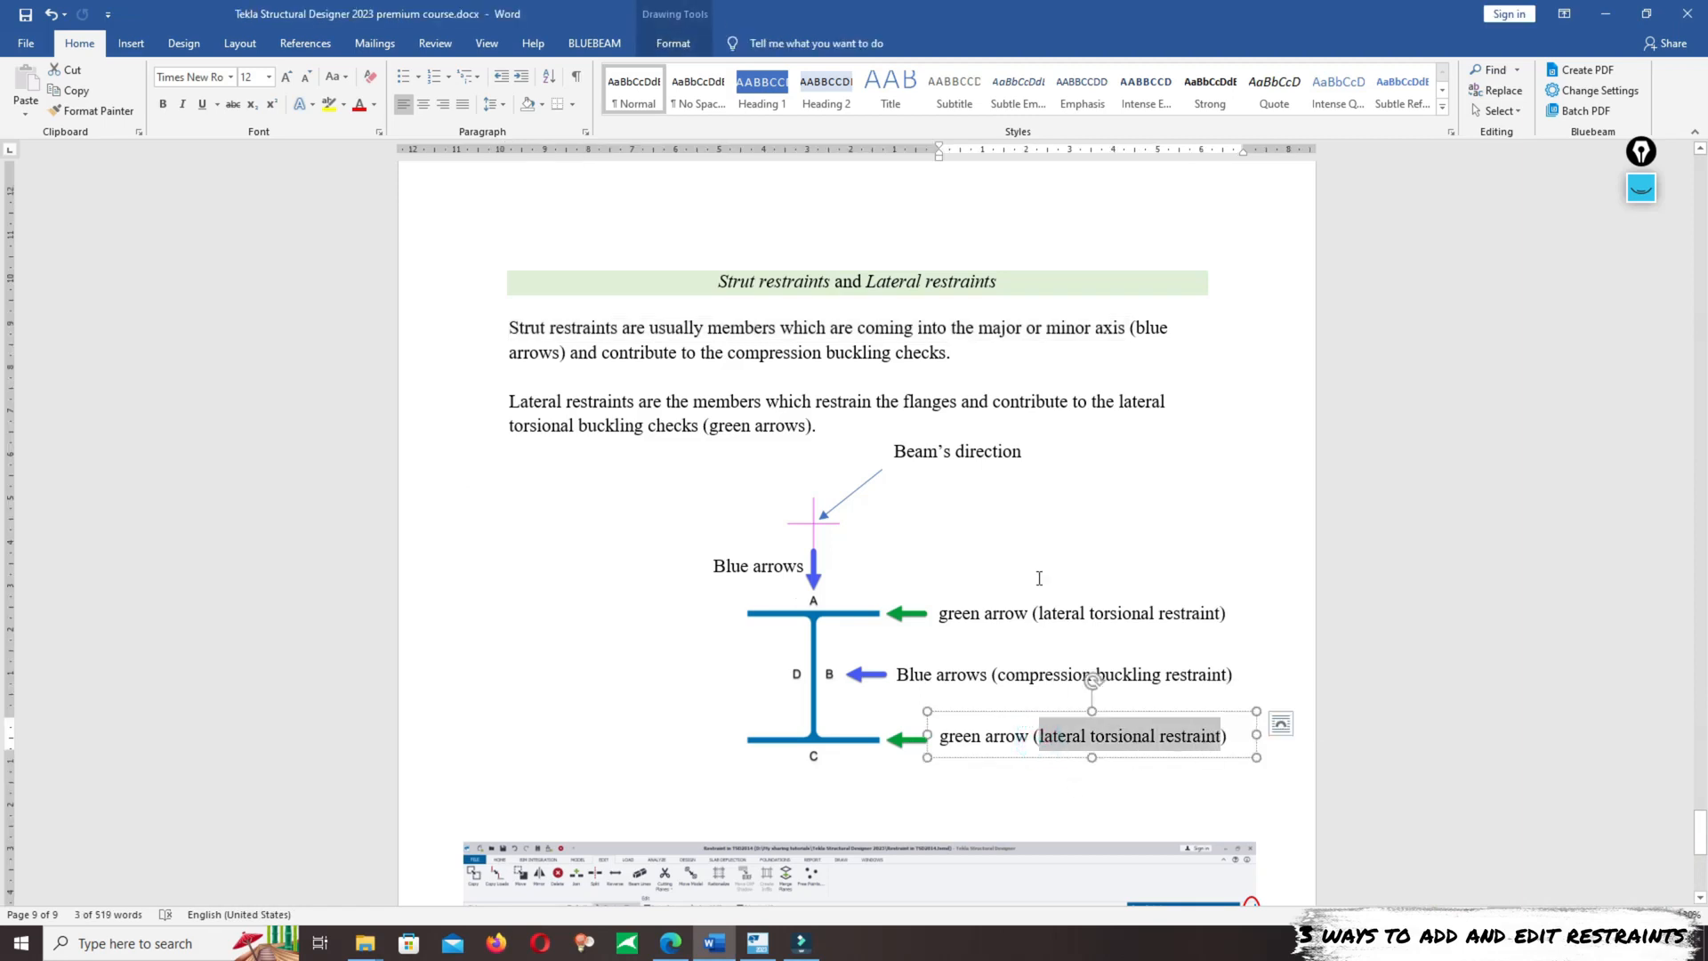
- Return to Tekla Structural Designer and review the new beam's lateral and strut restraint factors
{"action": "mouse_move", "coordinate": [753, 943]}
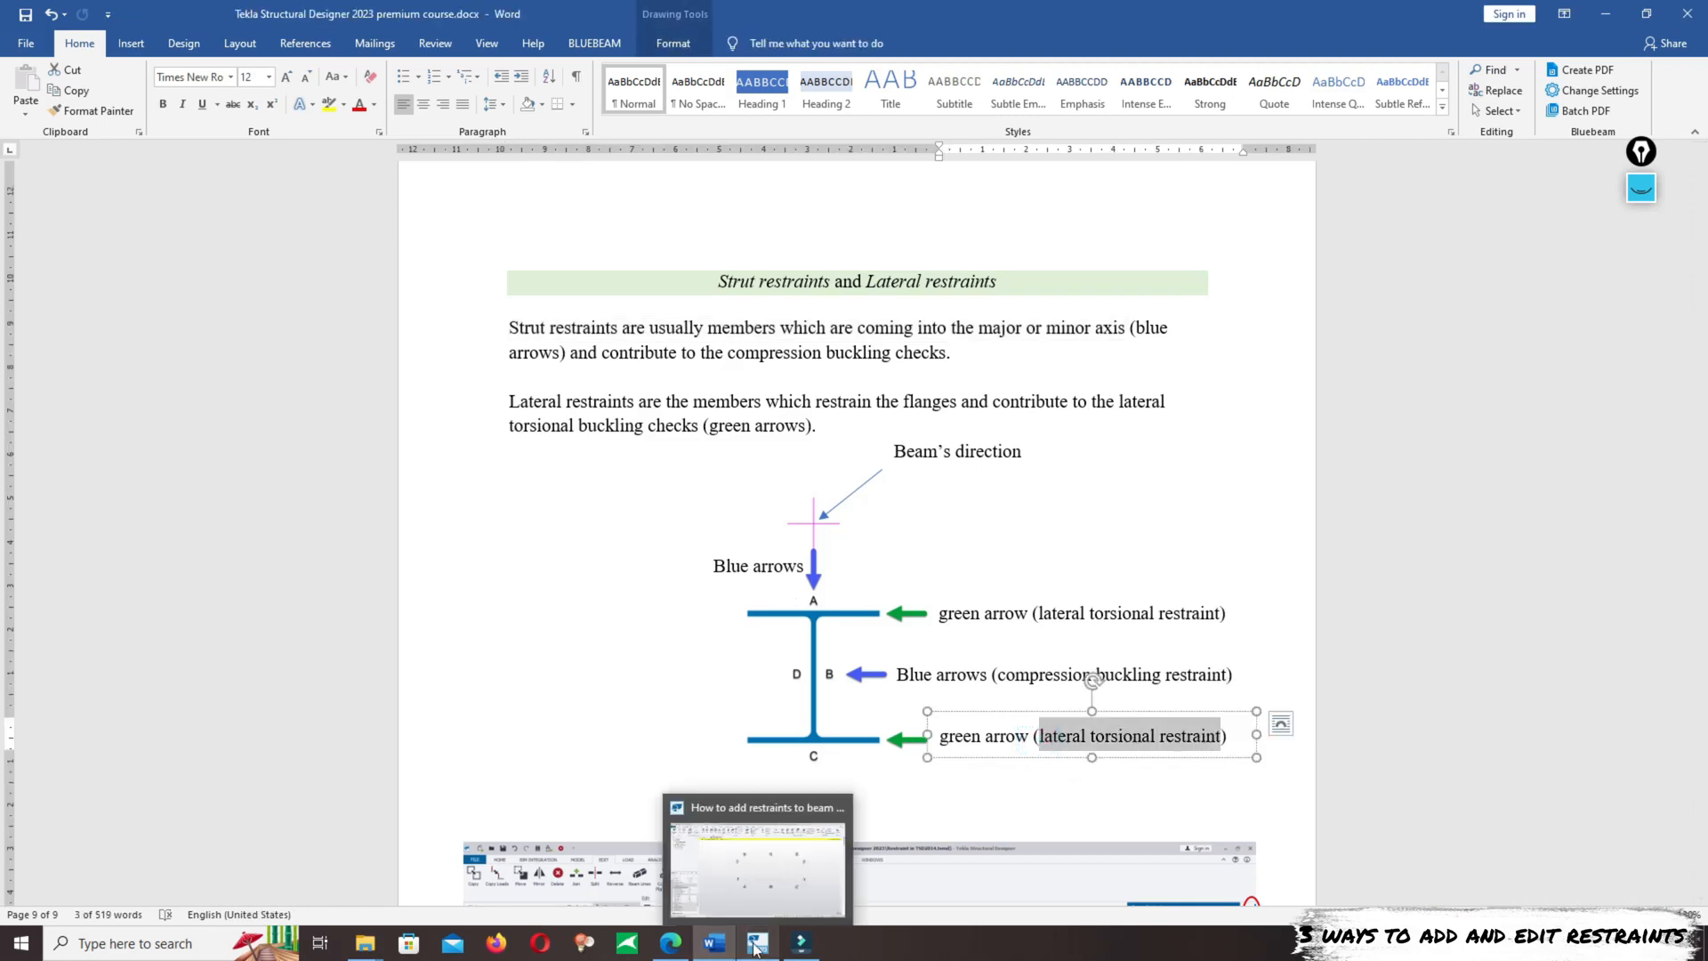
{"action": "left_click", "coordinate": [744, 882]}
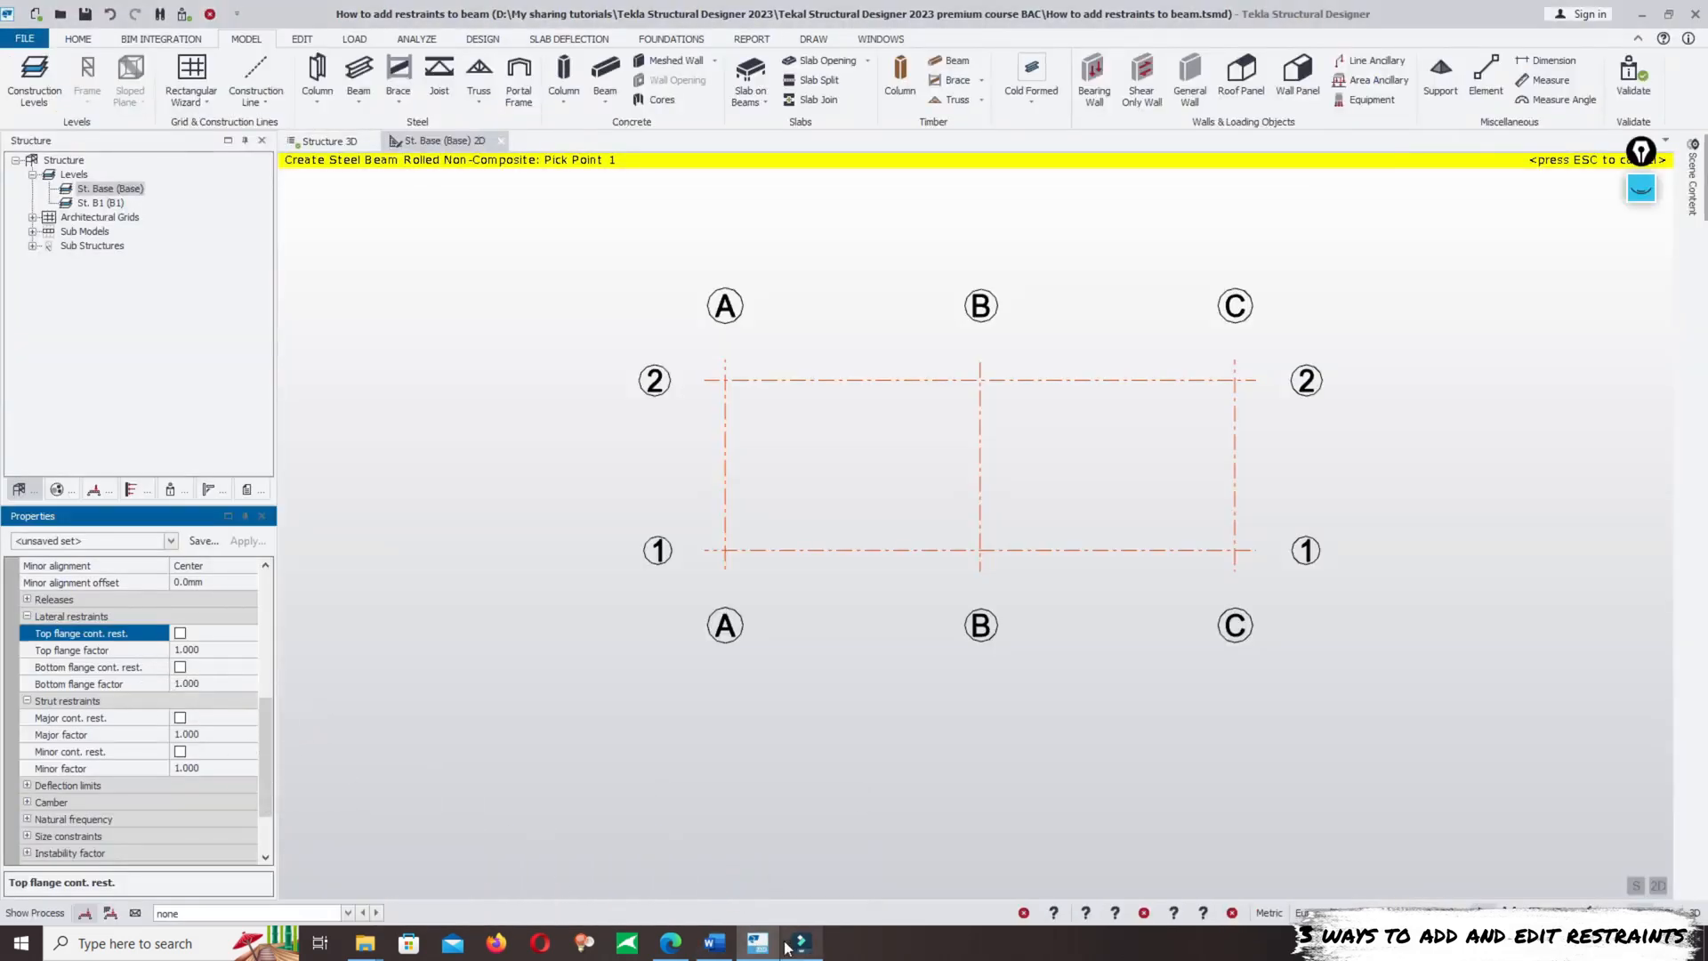
{"action": "left_click", "coordinate": [709, 946]}
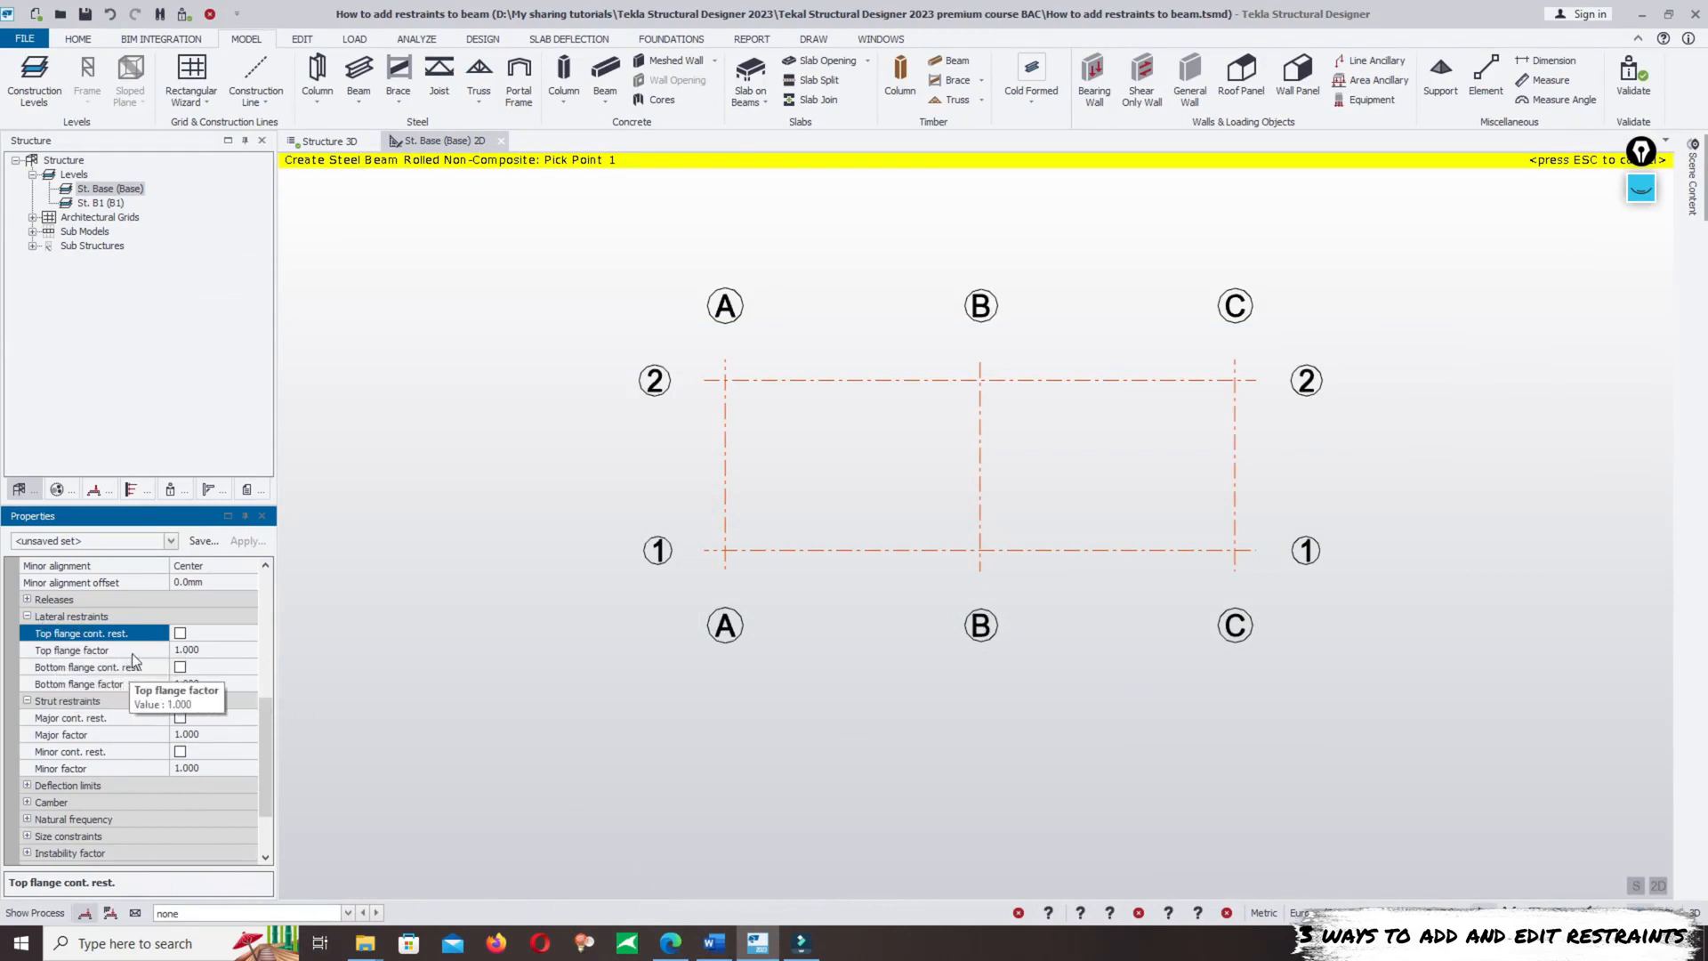
{"action": "scroll", "coordinate": [263, 708], "scroll_direction": "up", "scroll_amount": 1}
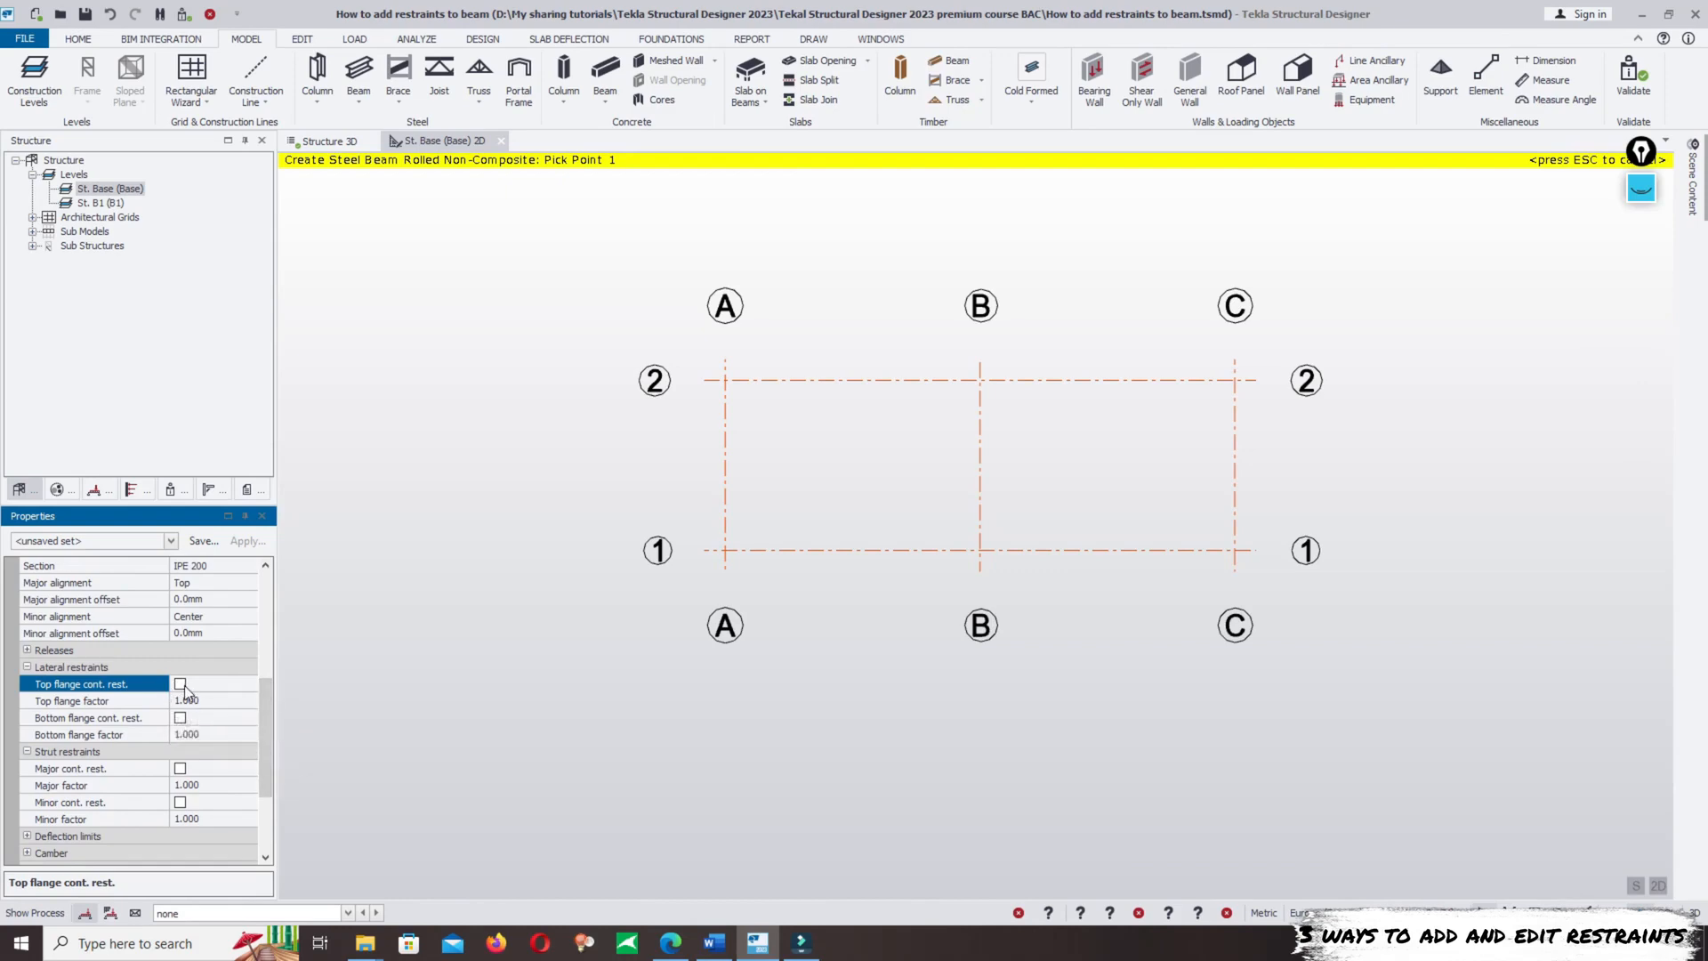
- Switch to the Word document and examine the figure explaining how the restraint factor follows from the crossing beam's position
{"action": "left_click", "coordinate": [714, 942]}
{"action": "left_click_drag", "start_coordinate": [1699, 829], "coordinate": [1703, 436]}
{"action": "left_click_drag", "start_coordinate": [1701, 378], "coordinate": [1700, 384]}
{"action": "scroll", "coordinate": [926, 578], "scroll_direction": "up", "scroll_amount": 9}
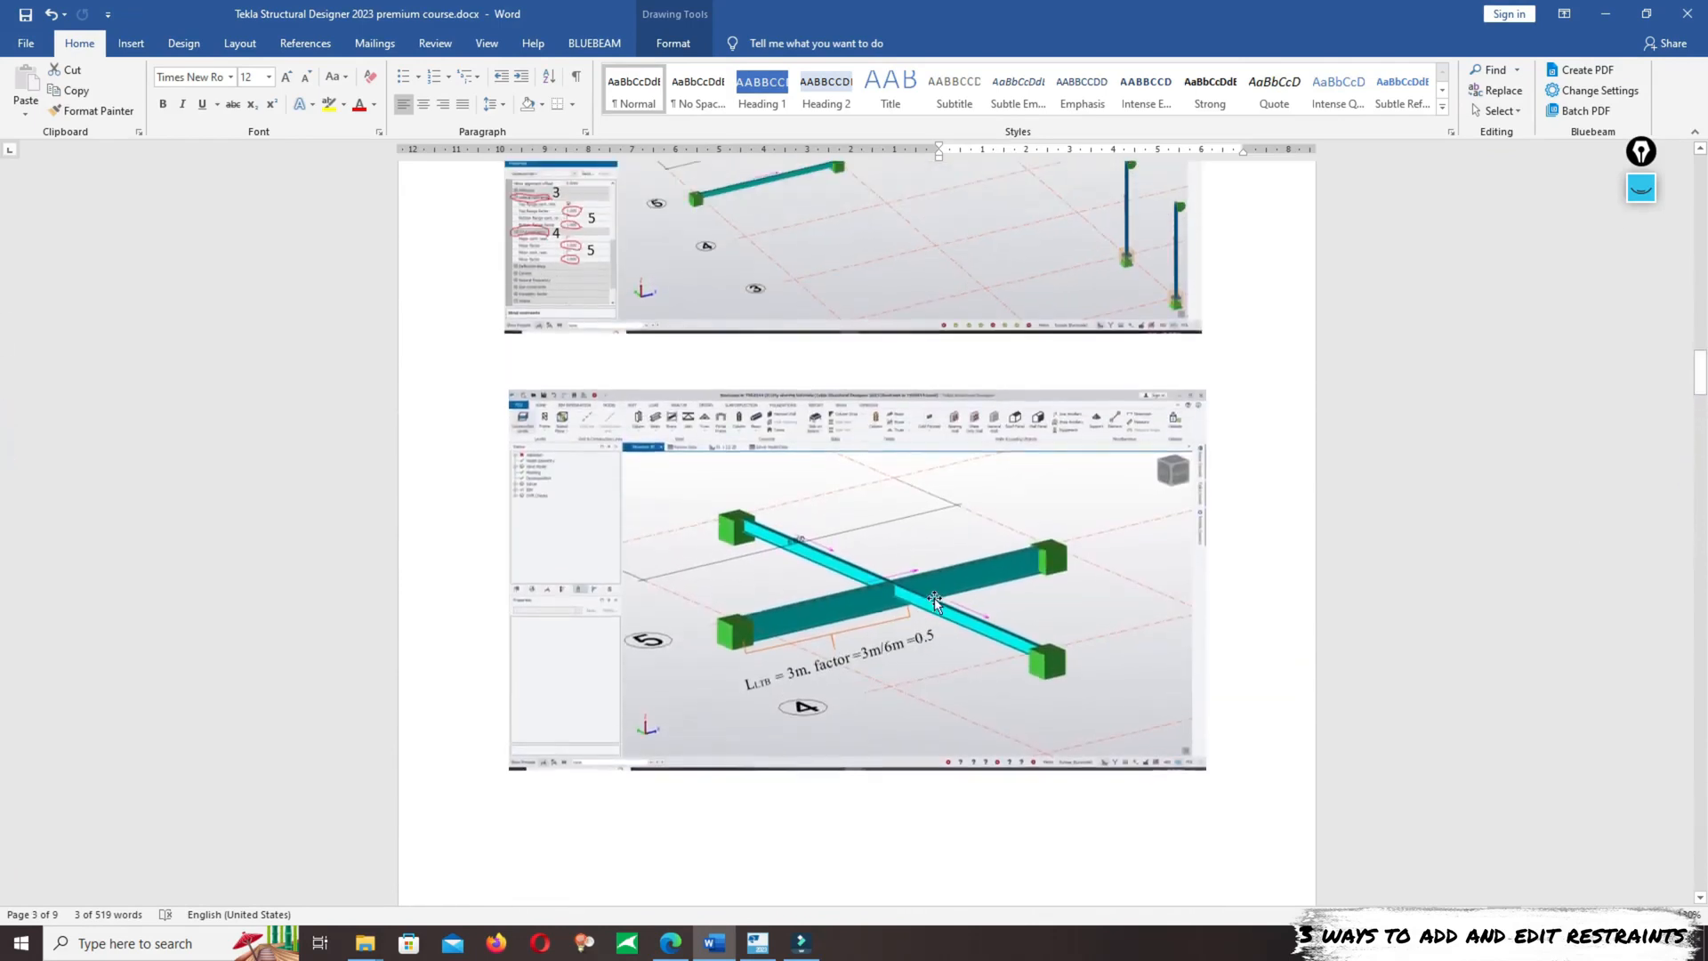
{"action": "scroll", "coordinate": [1000, 564], "scroll_direction": "down", "scroll_amount": 7}
{"action": "scroll", "coordinate": [1000, 564], "scroll_direction": "down", "scroll_amount": 2}
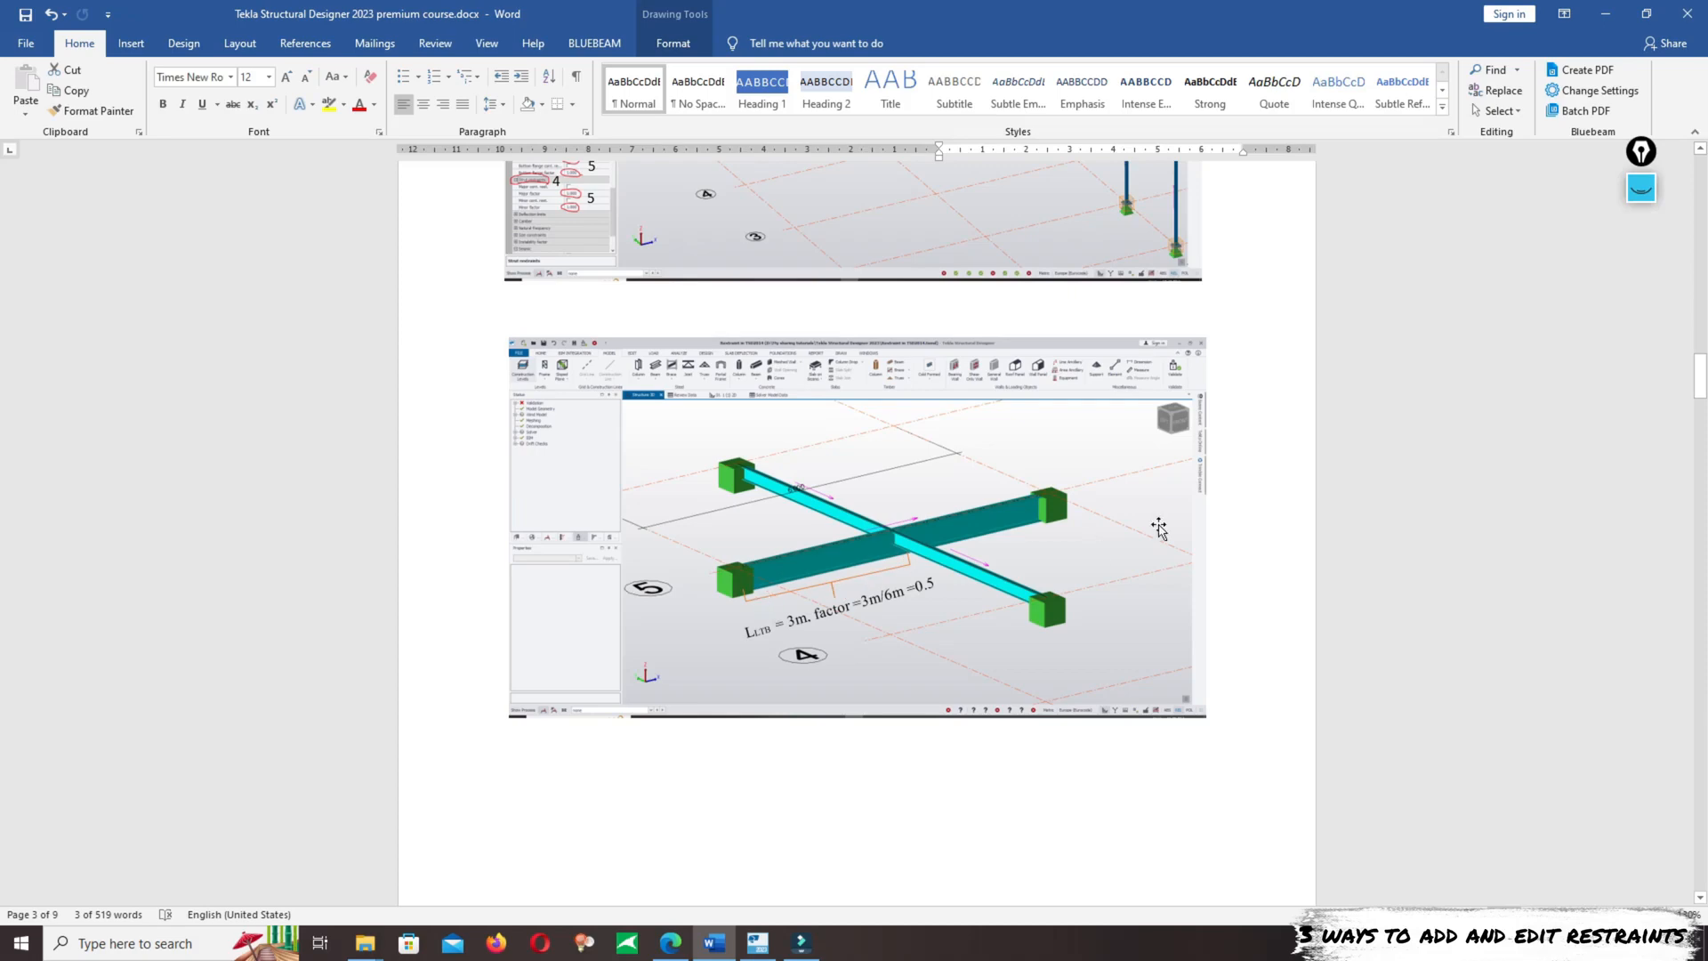
- Switch back to Tekla Structural Designer and set the new beam's top and bottom flange lateral restraint factors to 0.5
{"action": "mouse_move", "coordinate": [743, 941]}
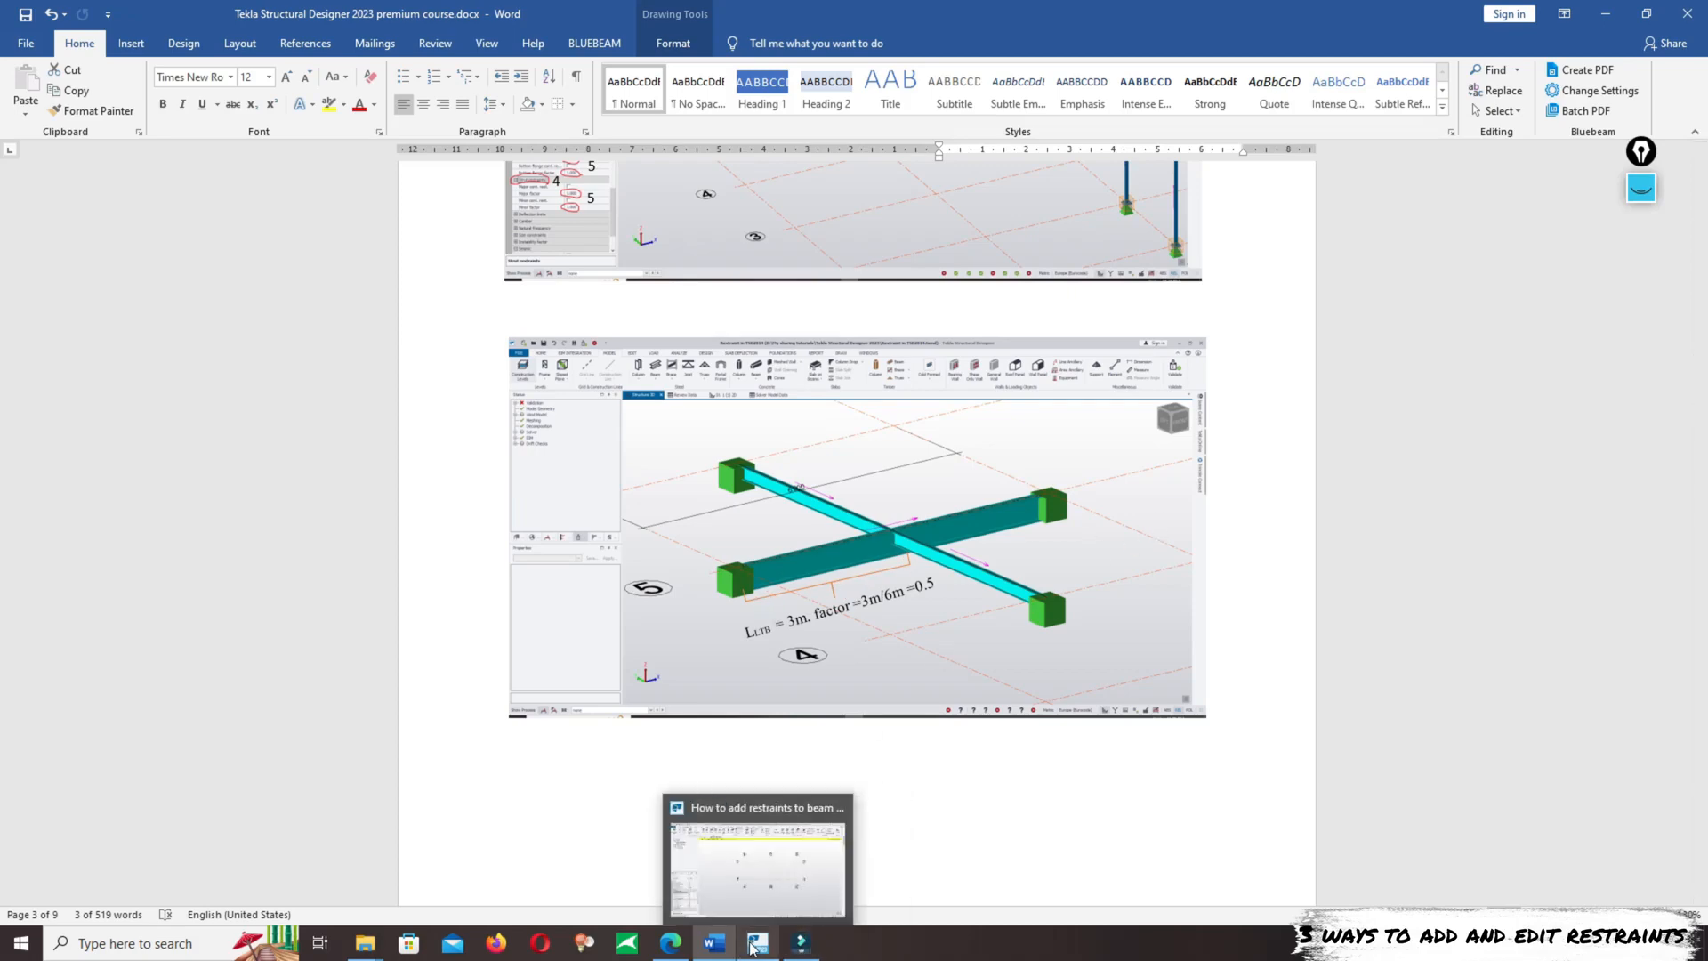
{"action": "left_click", "coordinate": [753, 895]}
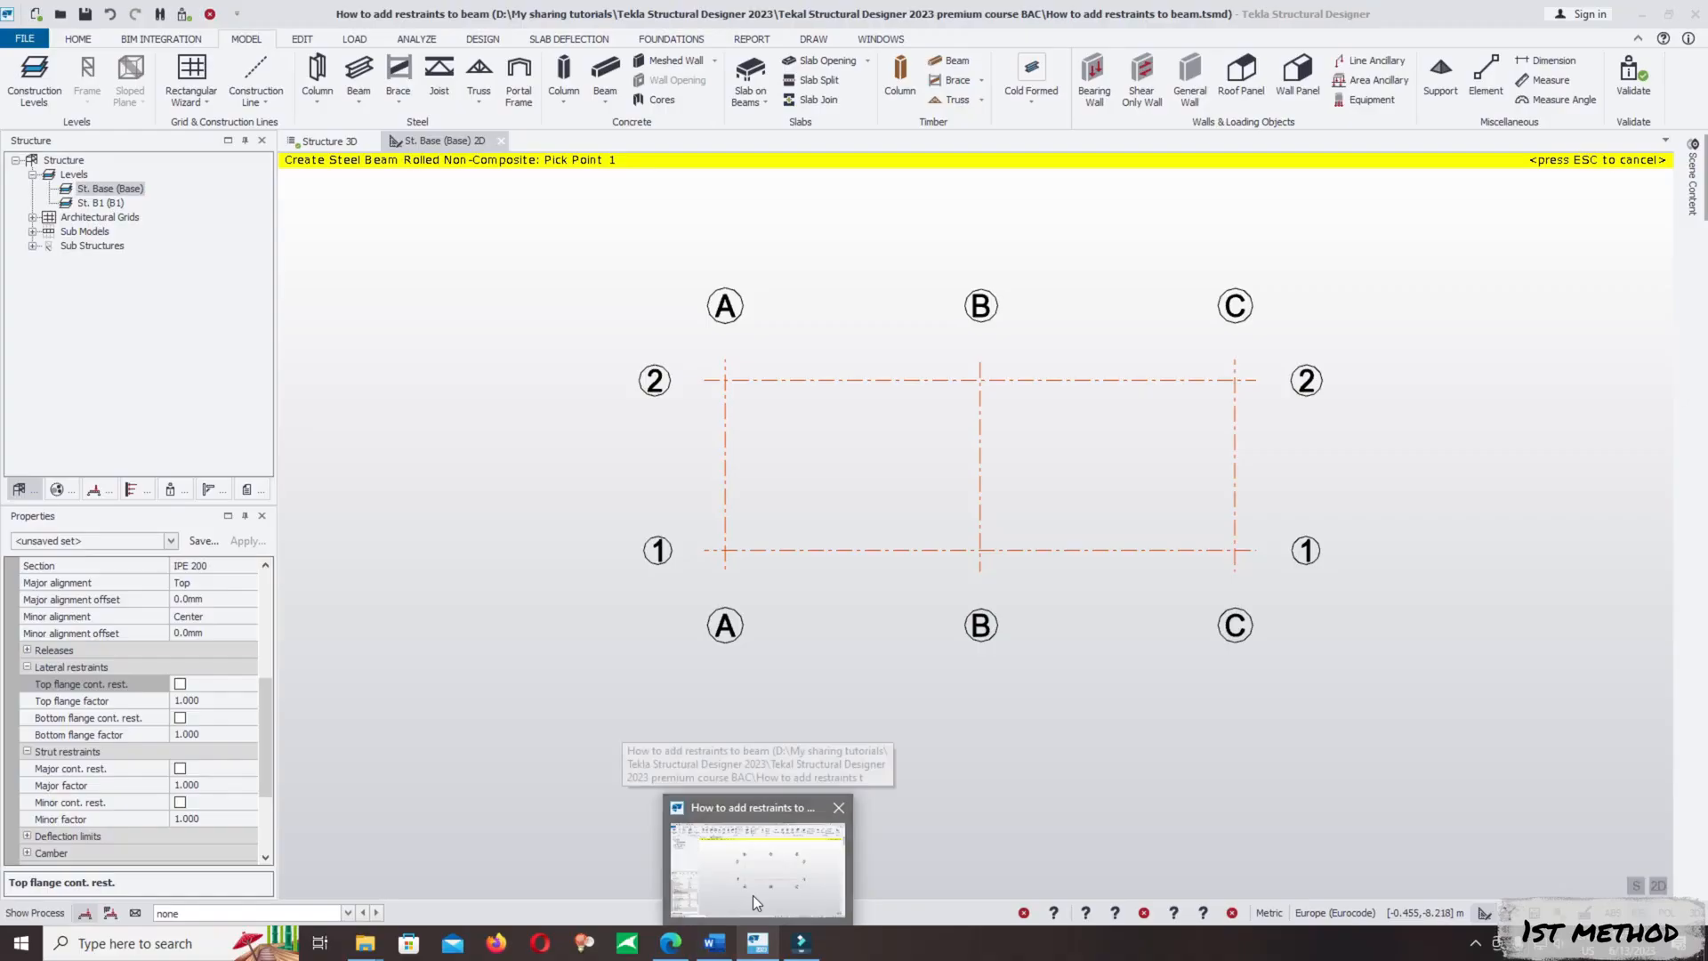
{"action": "left_click", "coordinate": [752, 895]}
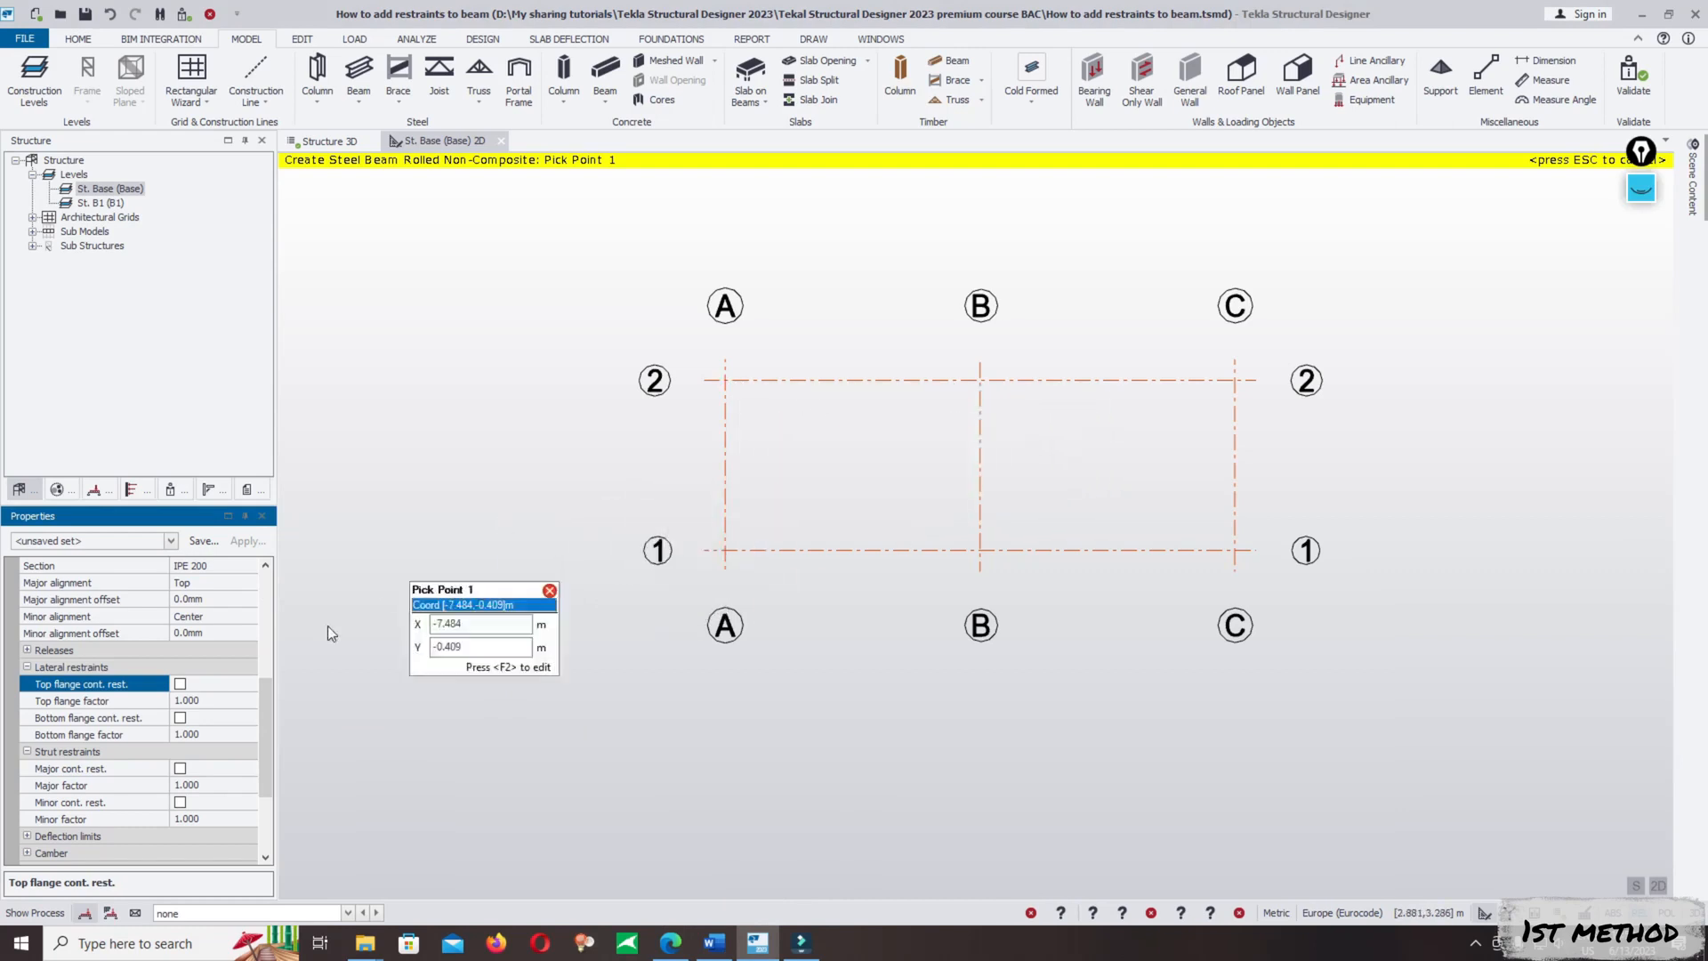
{"action": "left_click", "coordinate": [55, 708]}
{"action": "left_click", "coordinate": [218, 701]}
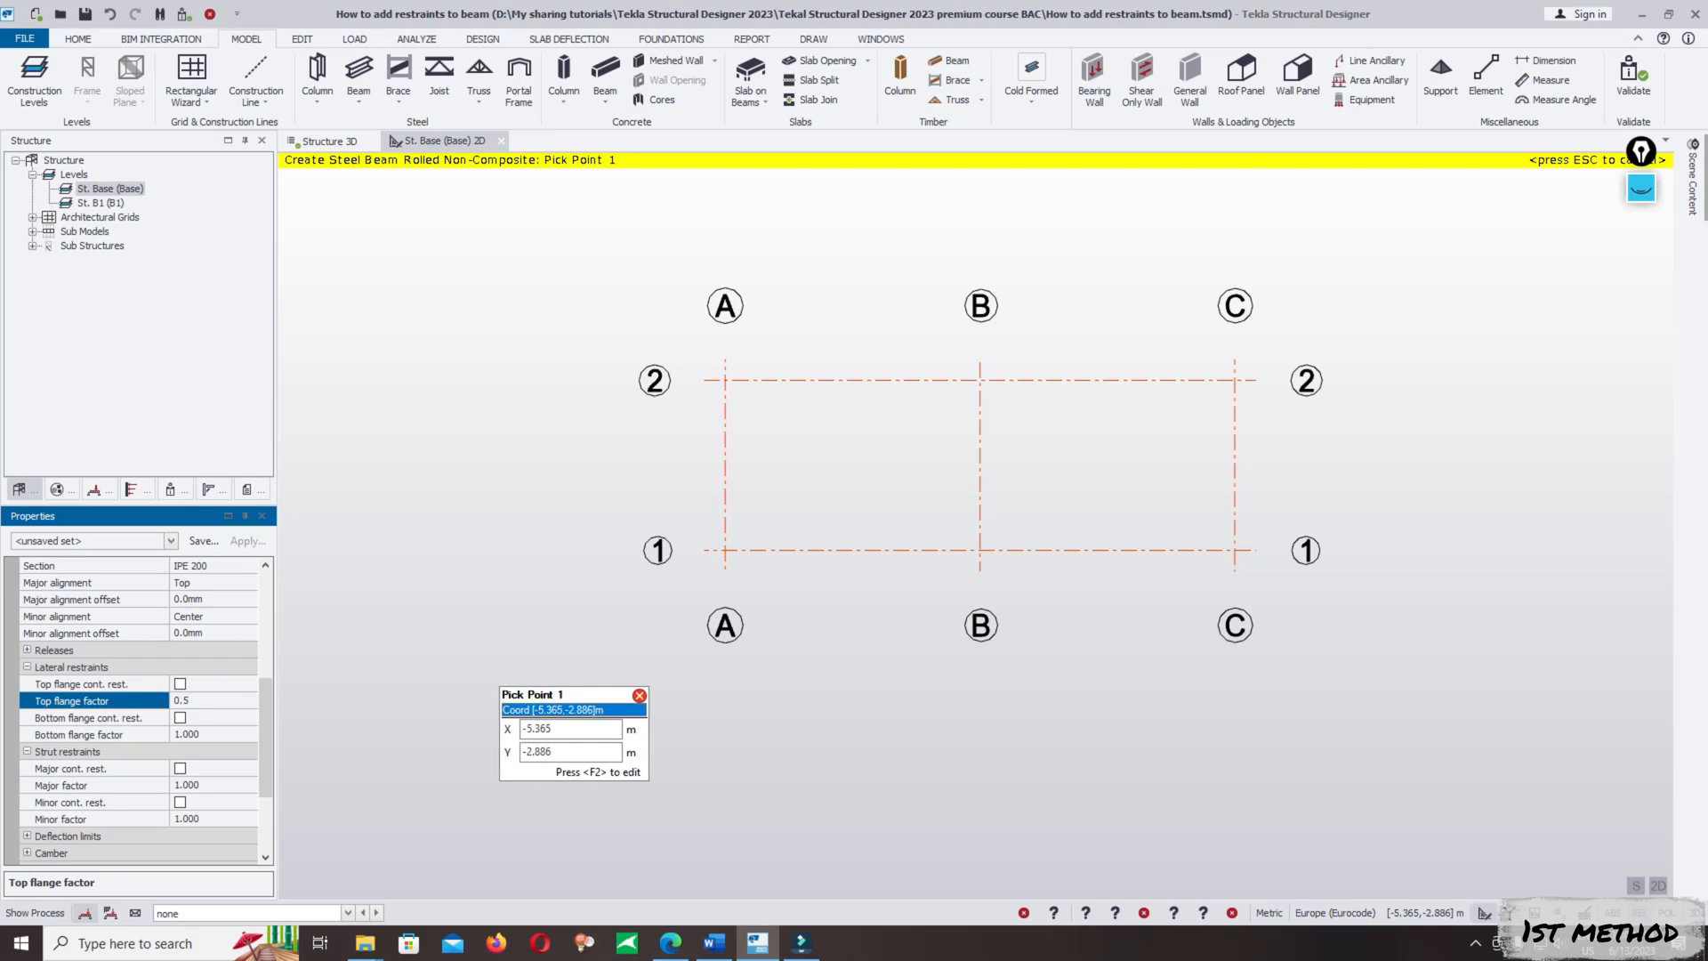
{"action": "left_click", "coordinate": [78, 736]}
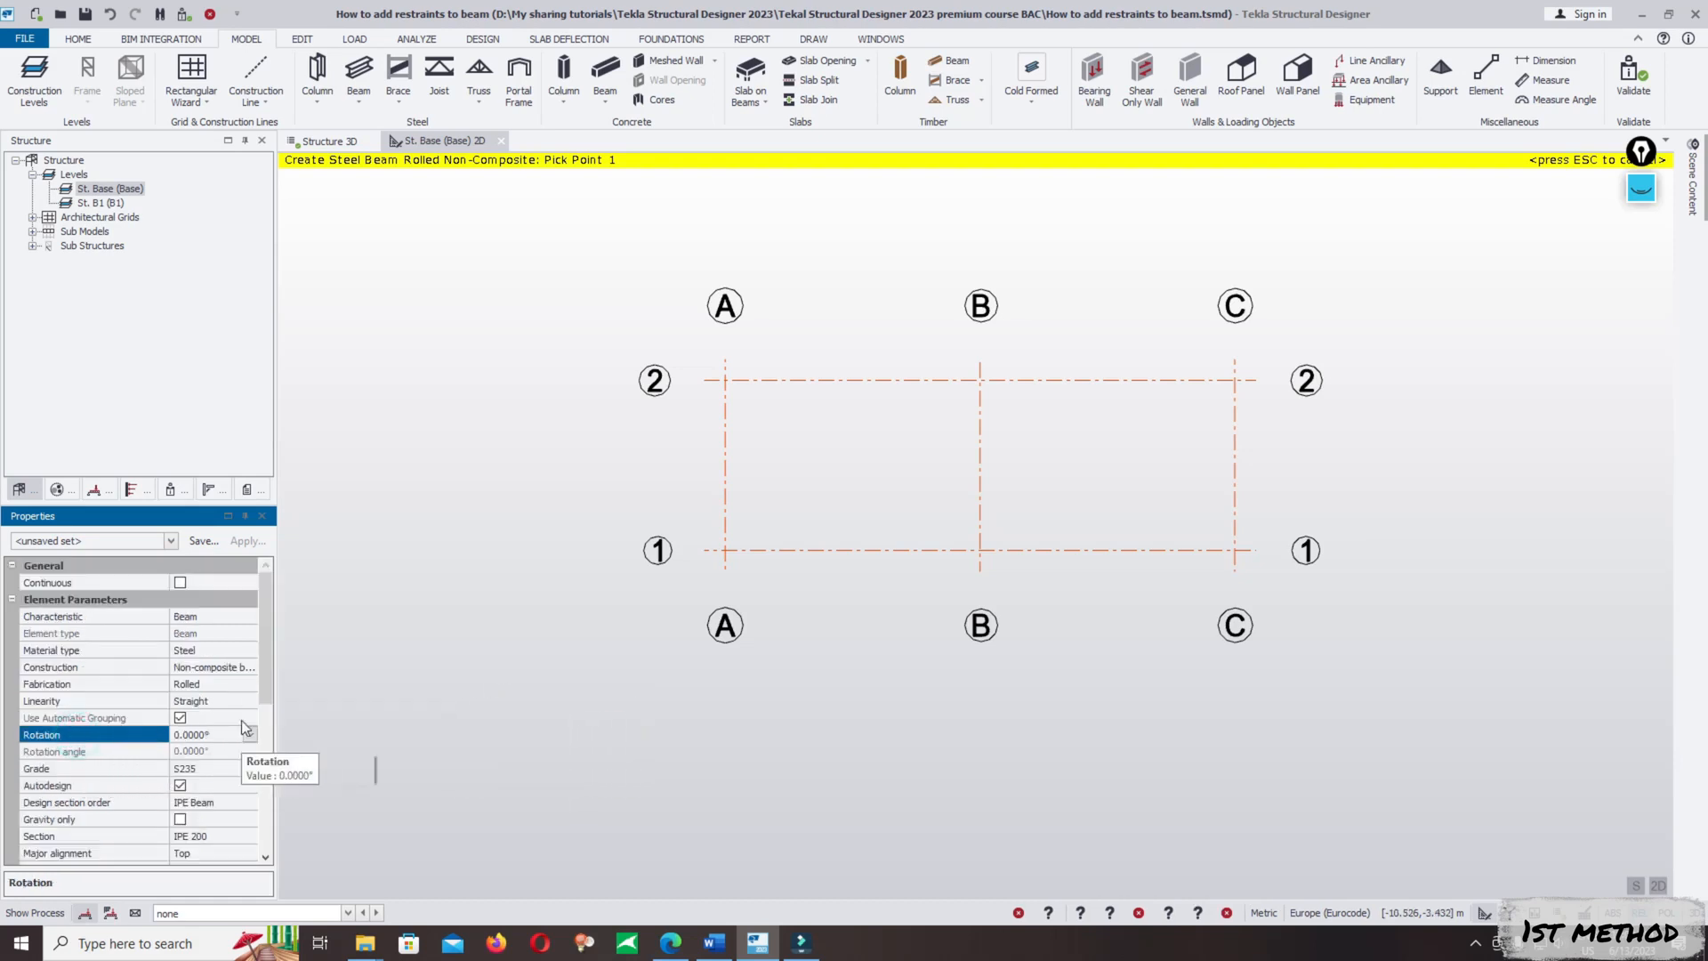
{"action": "left_click_drag", "start_coordinate": [265, 664], "coordinate": [253, 794]}
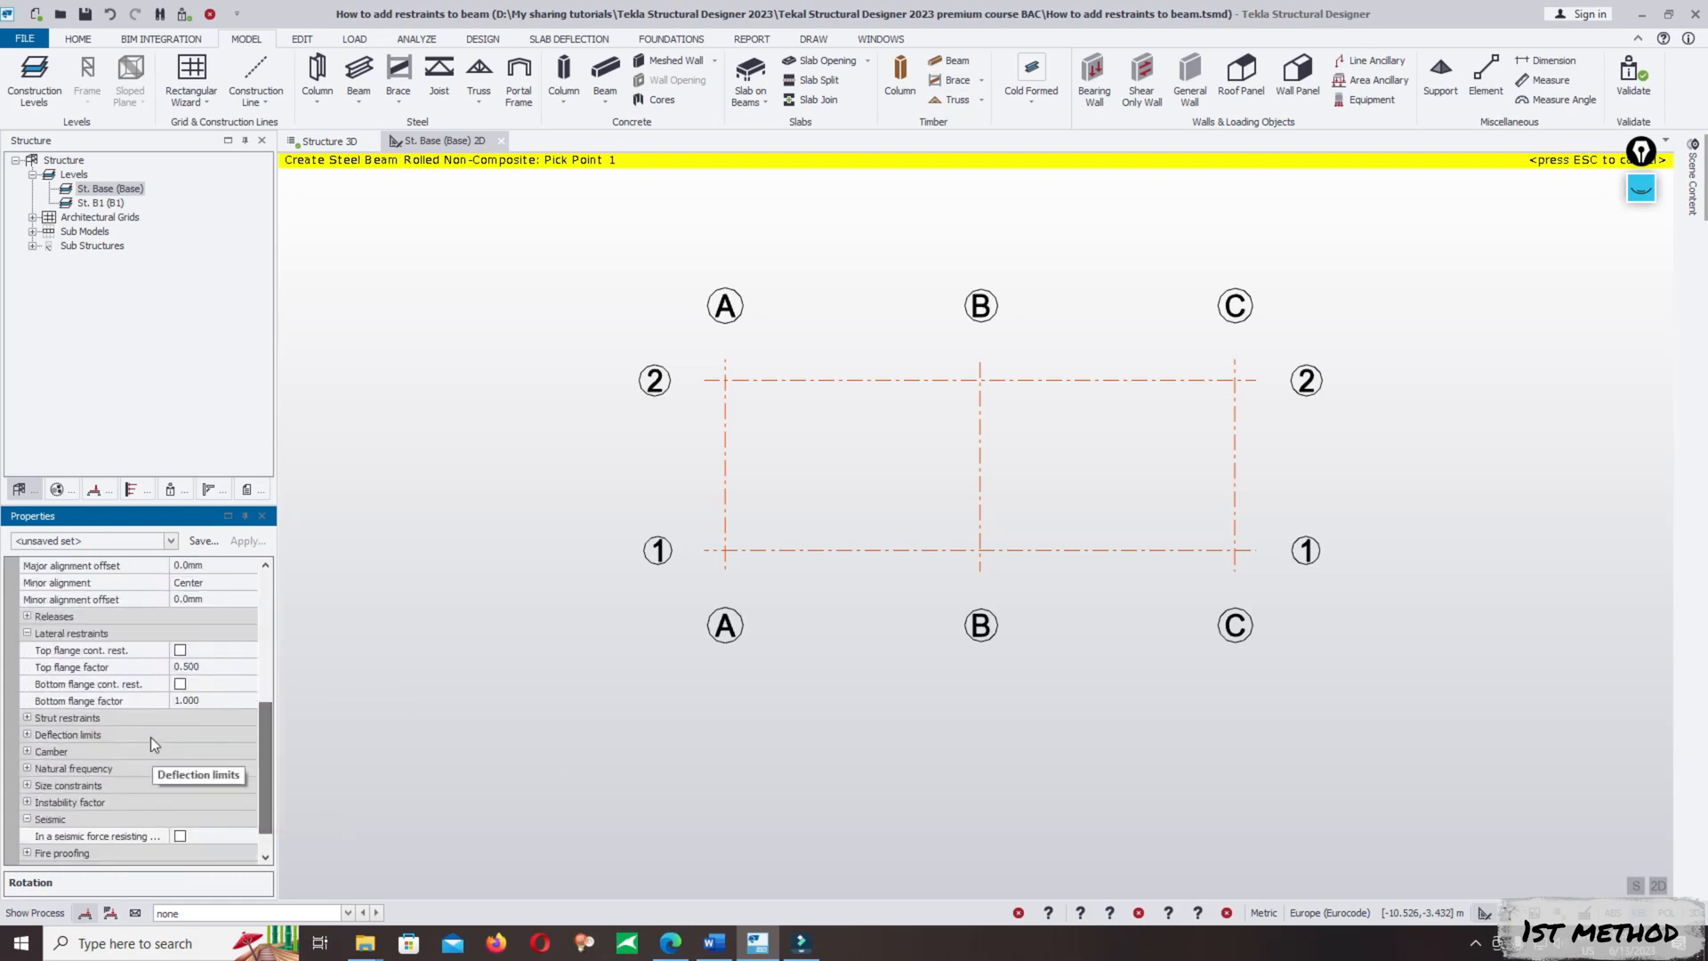
{"action": "left_click", "coordinate": [202, 701]}
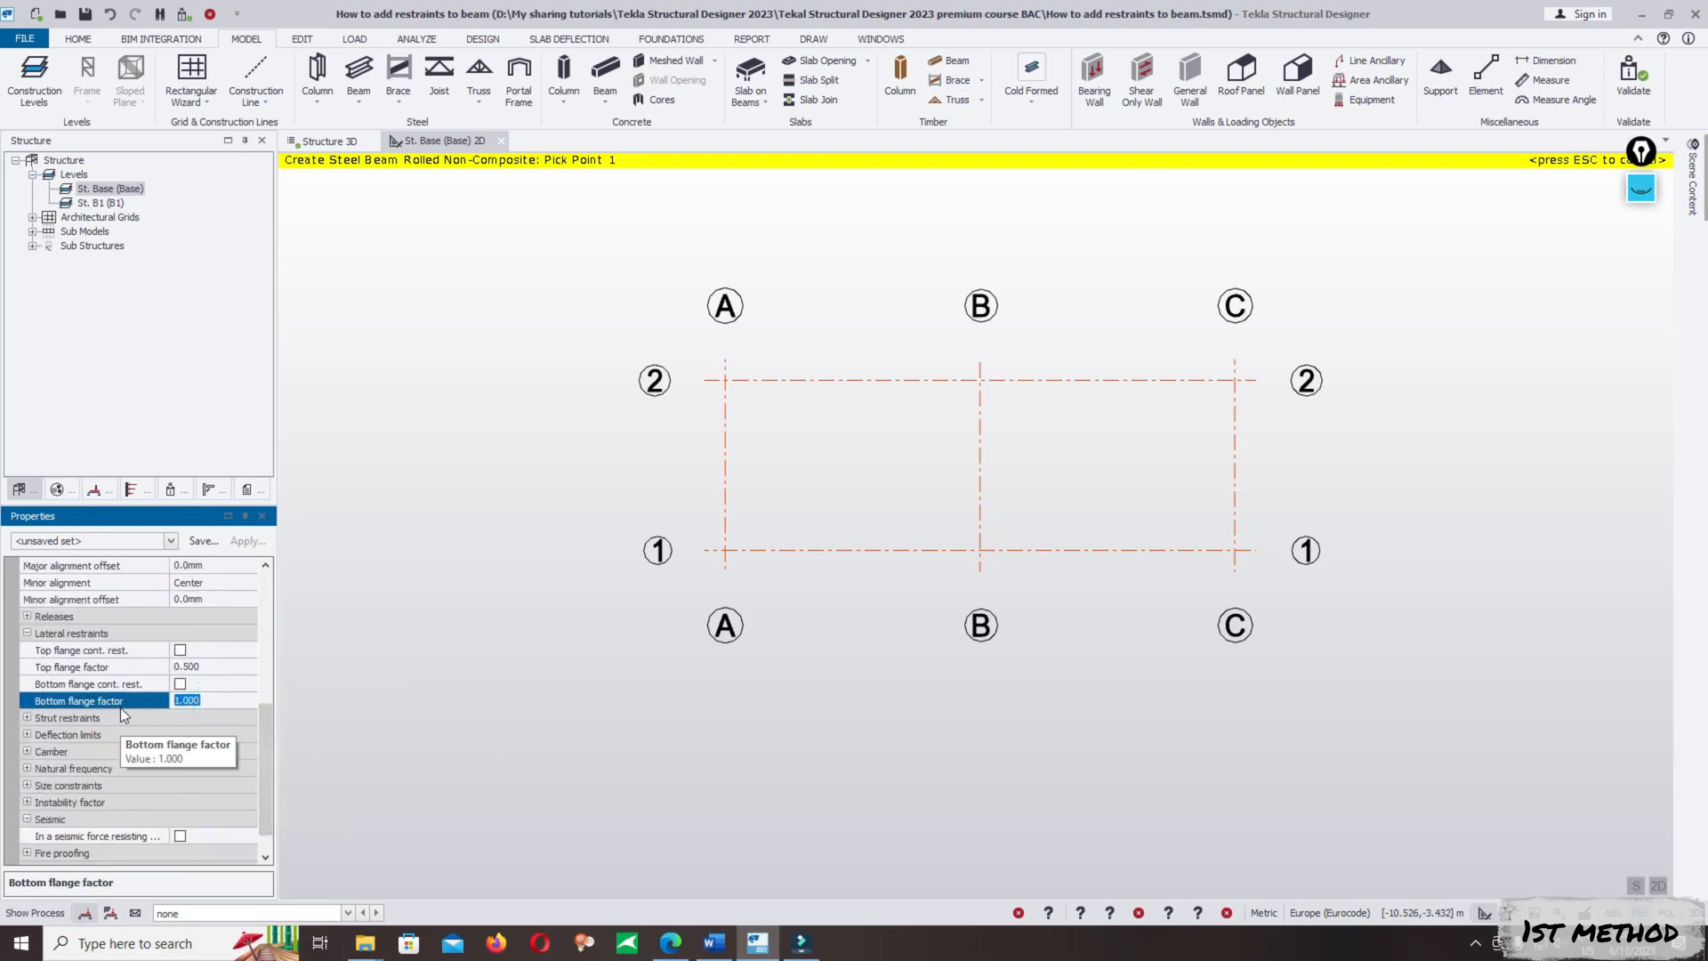
{"action": "key", "text": "Return"}
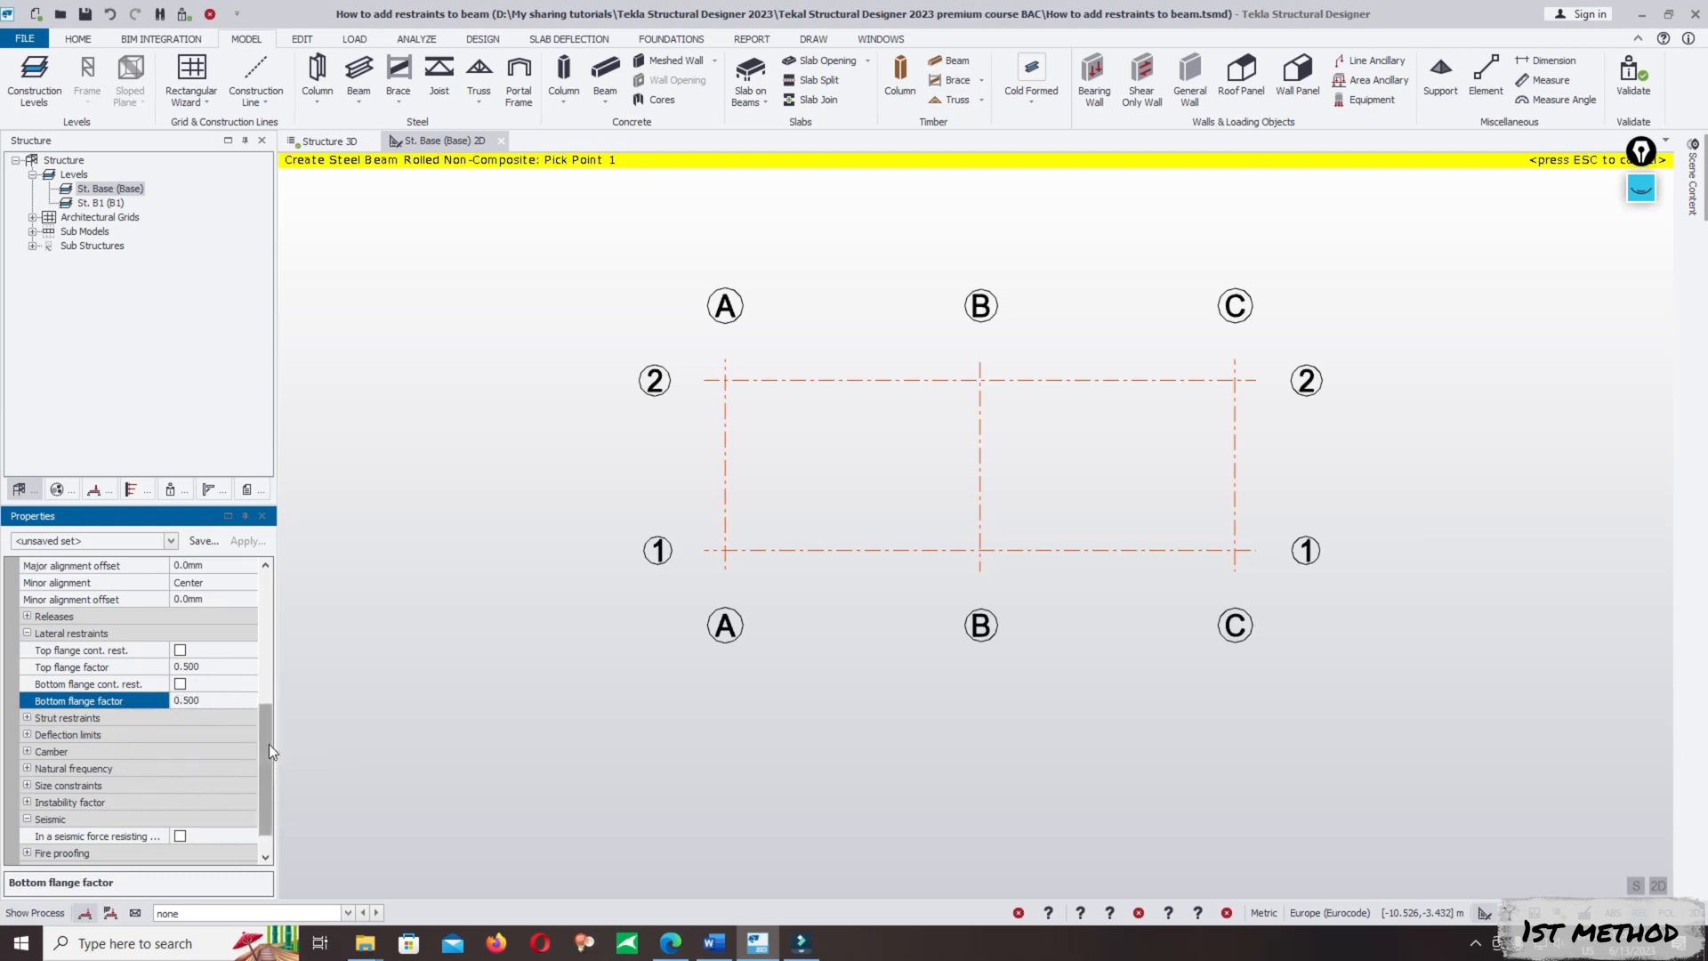
{"action": "mouse_move", "coordinate": [269, 743]}
{"action": "left_mouse_down"}
{"action": "mouse_move", "coordinate": [272, 633]}
{"action": "mouse_move", "coordinate": [273, 772]}
{"action": "left_mouse_up"}
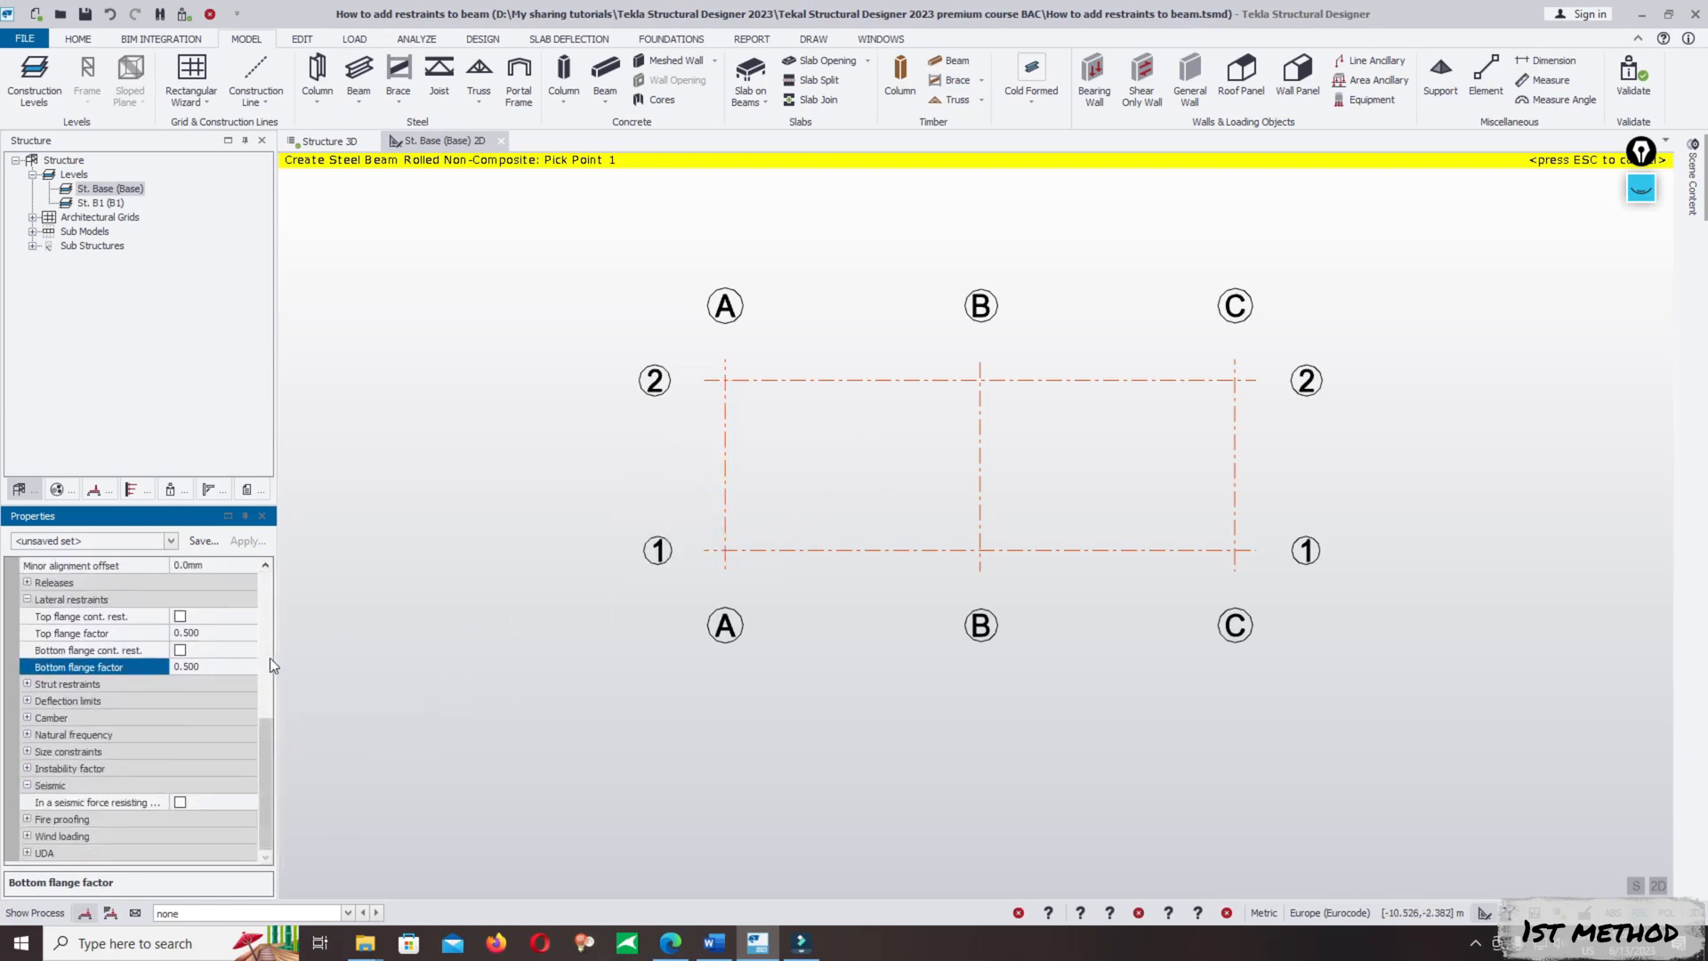
{"action": "left_click", "coordinate": [220, 653]}
{"action": "left_click", "coordinate": [215, 668]}
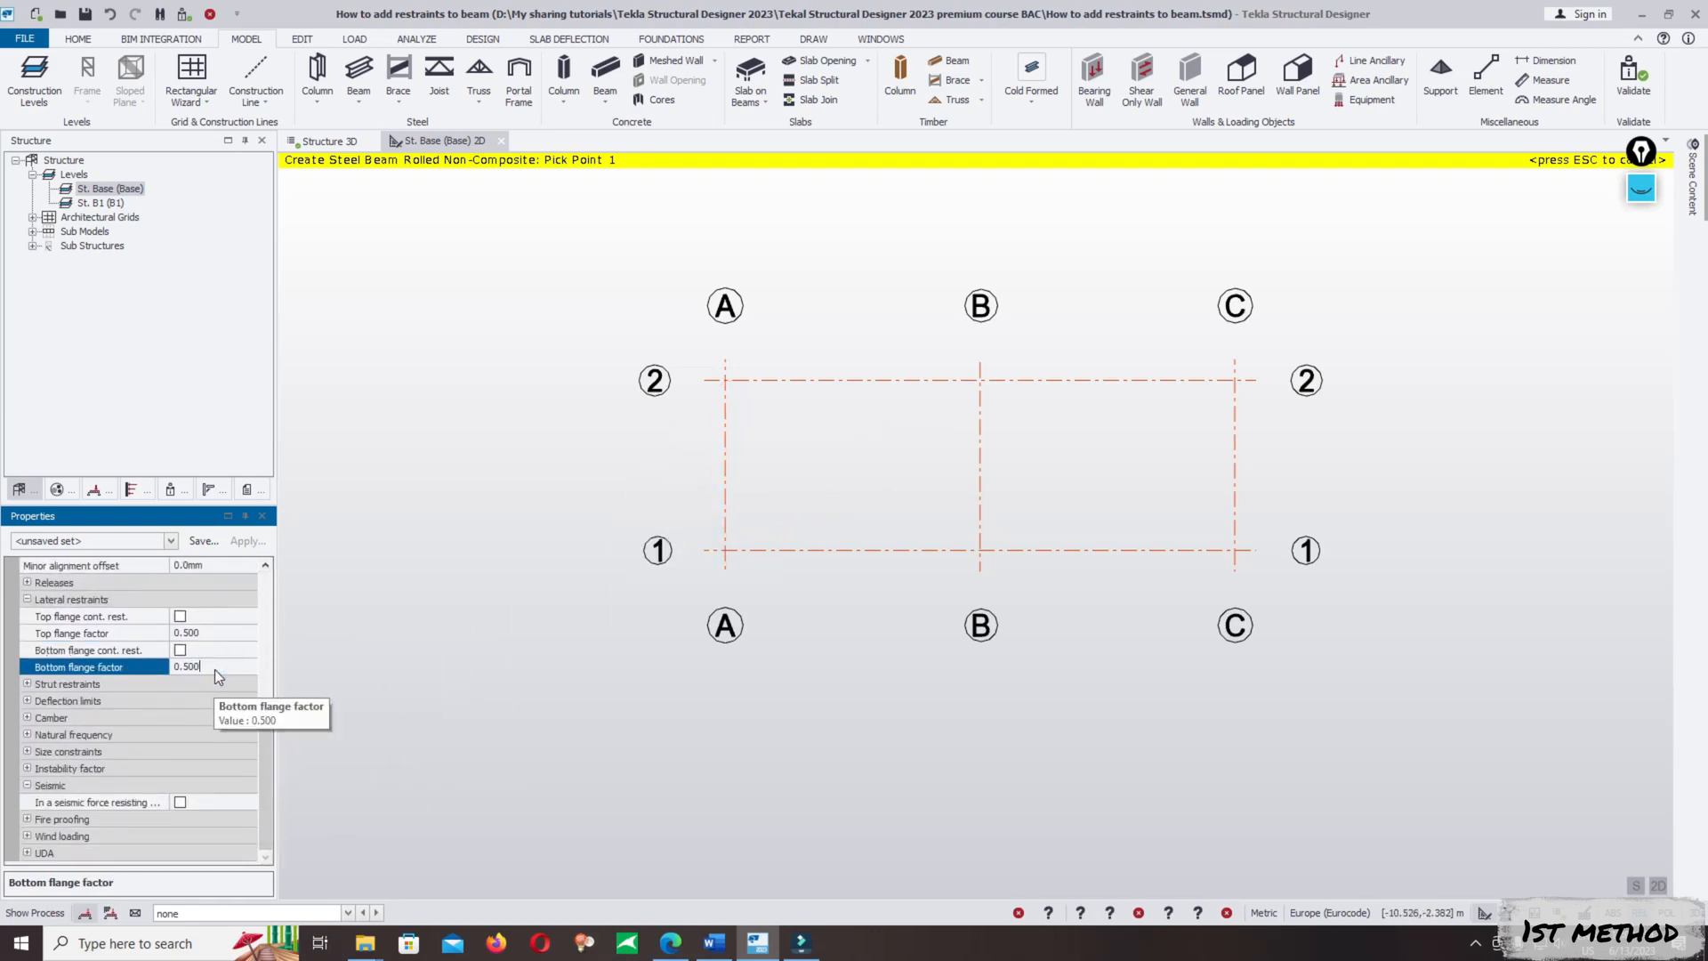
- Draw the 6 m steel beam along grid line 2 from A to B and place fixed supports at both ends
{"action": "left_click", "coordinate": [720, 384]}
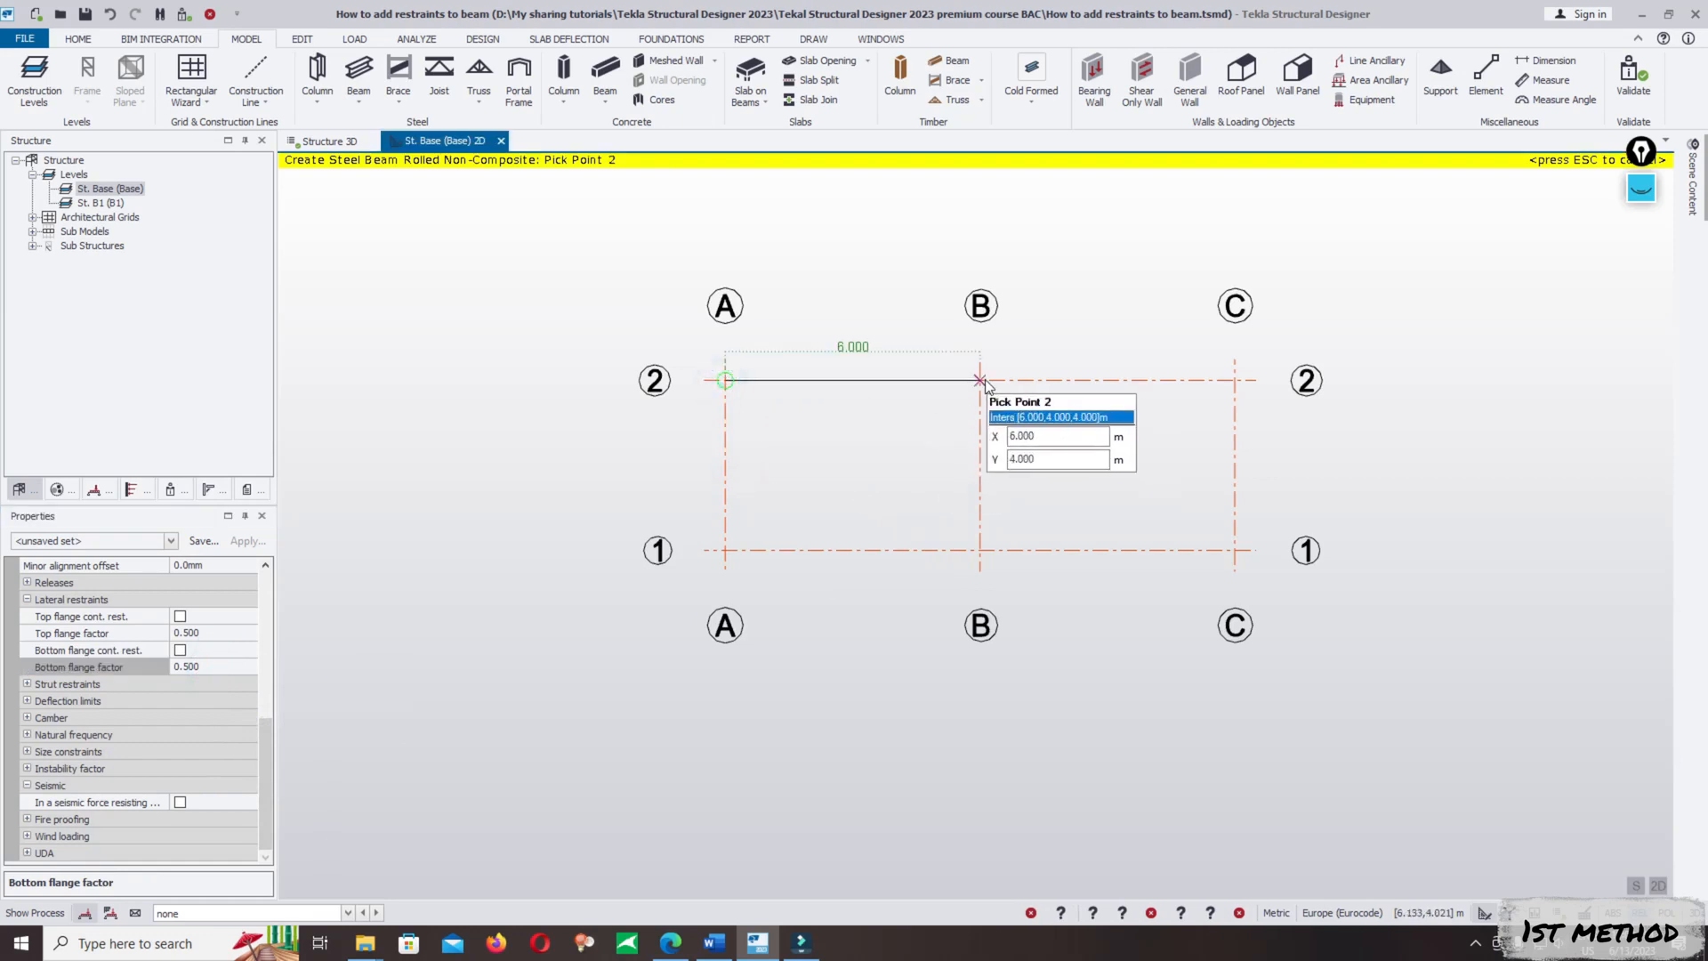
{"action": "left_click", "coordinate": [980, 380]}
{"action": "left_click", "coordinate": [980, 381]}
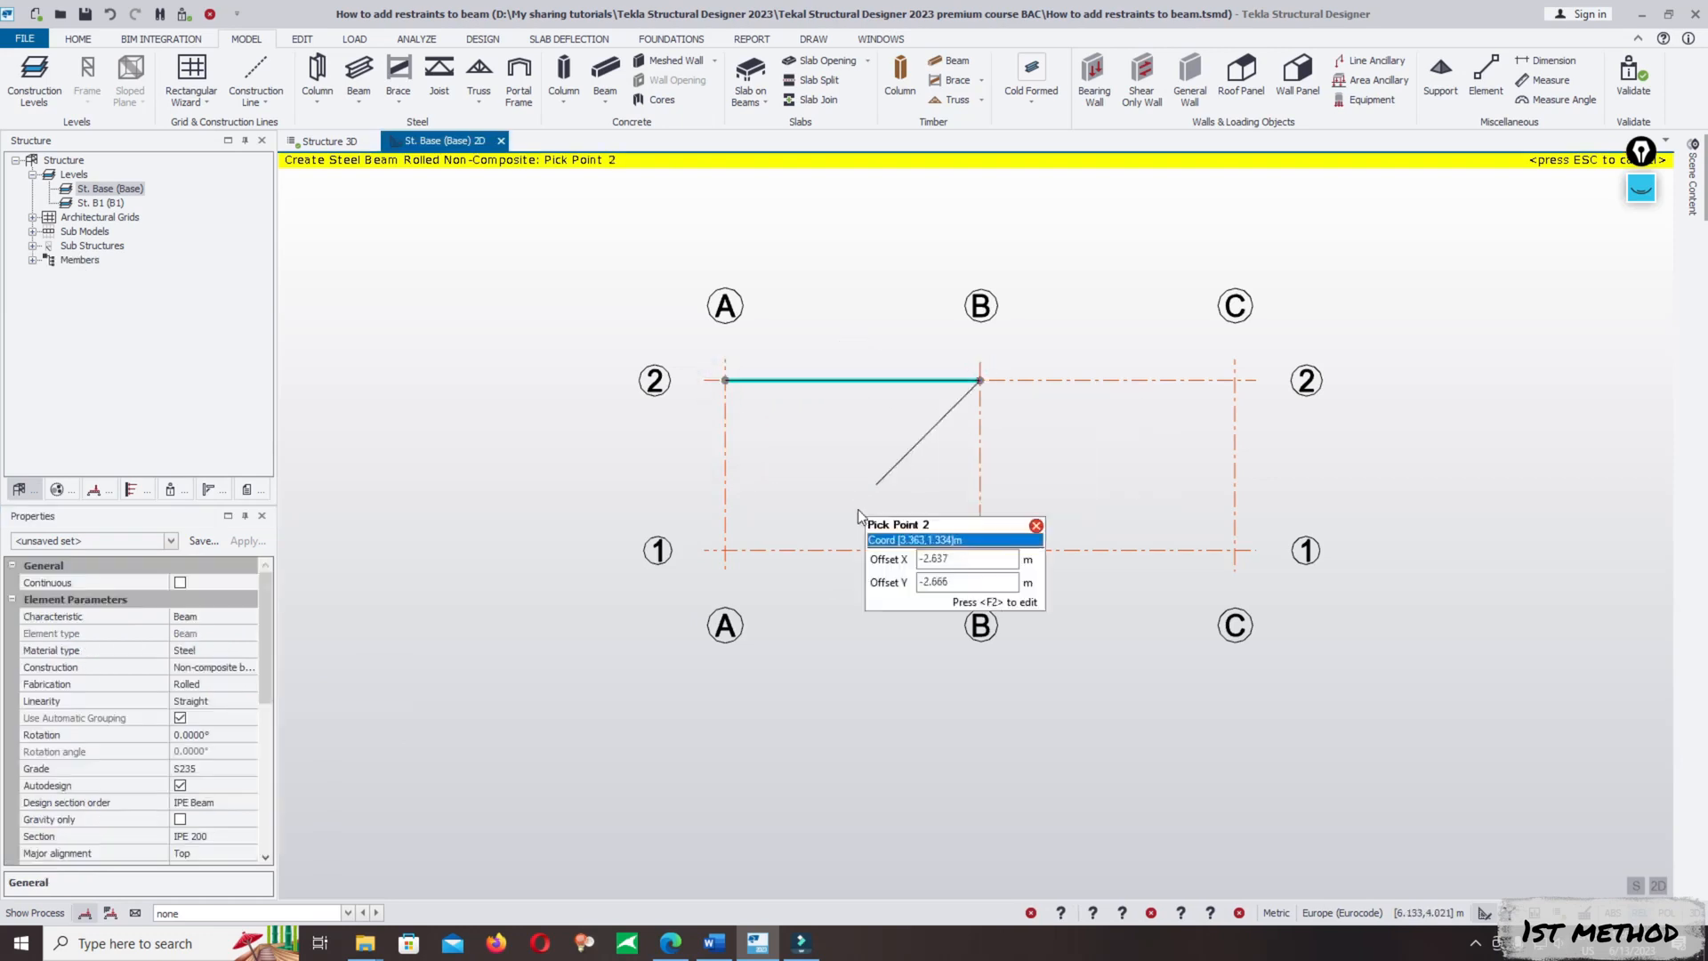
{"action": "key", "text": "Escape"}
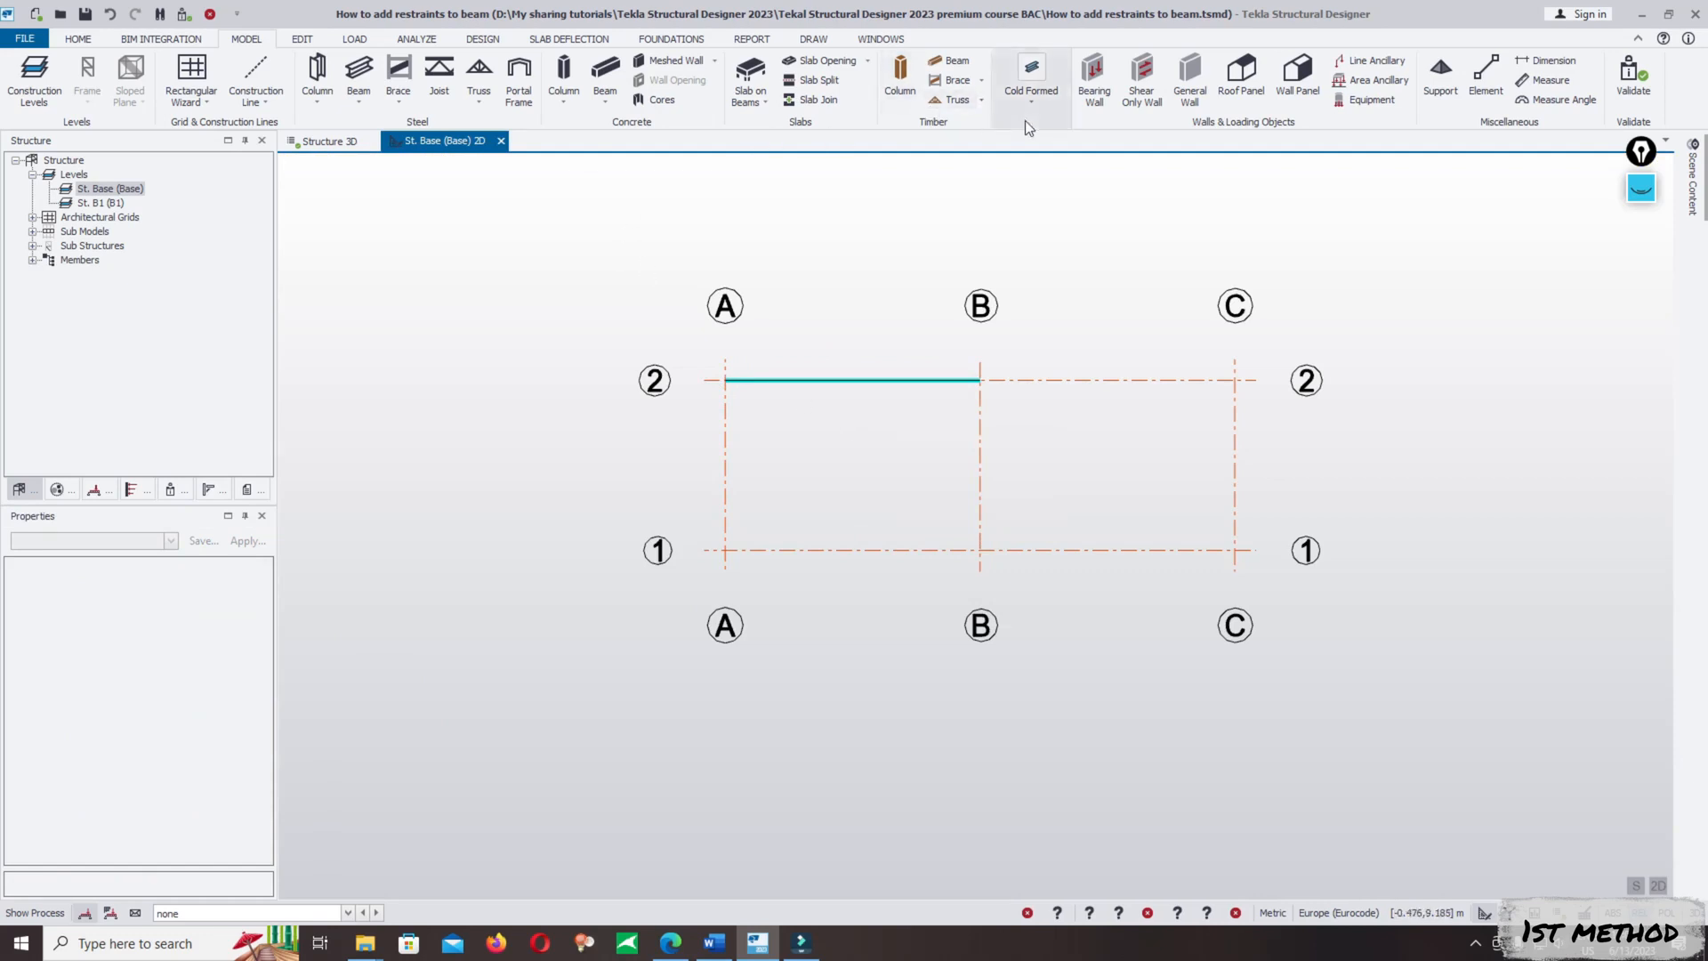
{"action": "left_click", "coordinate": [1445, 78]}
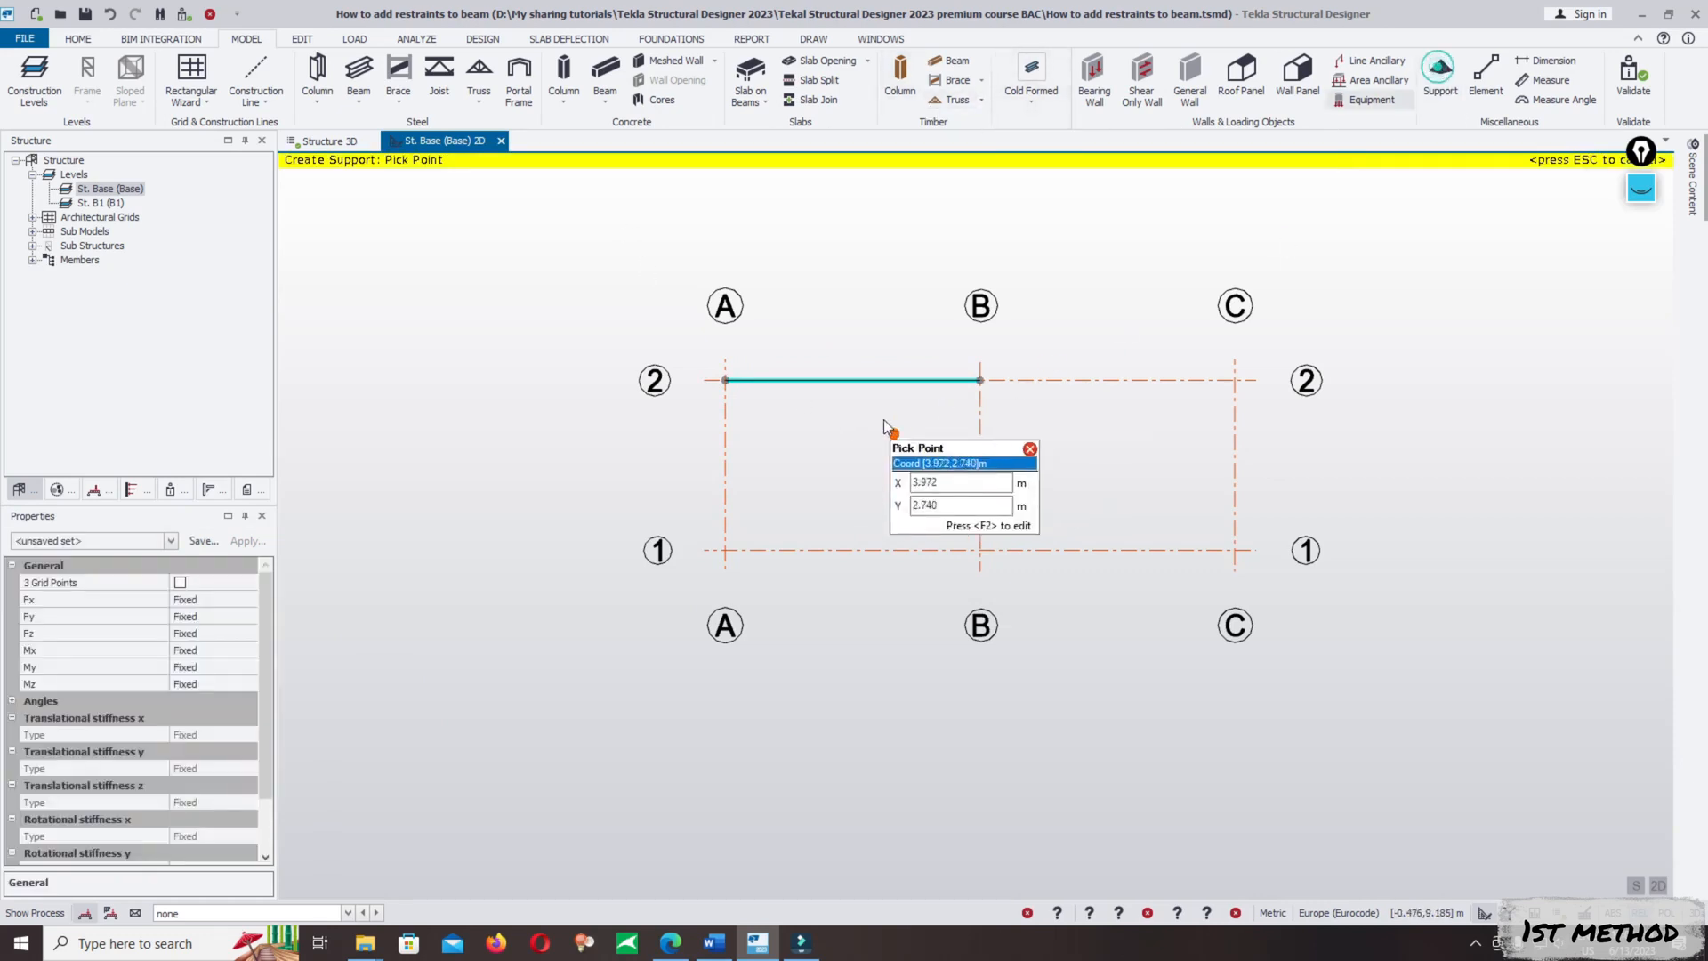
{"action": "left_click", "coordinate": [725, 381]}
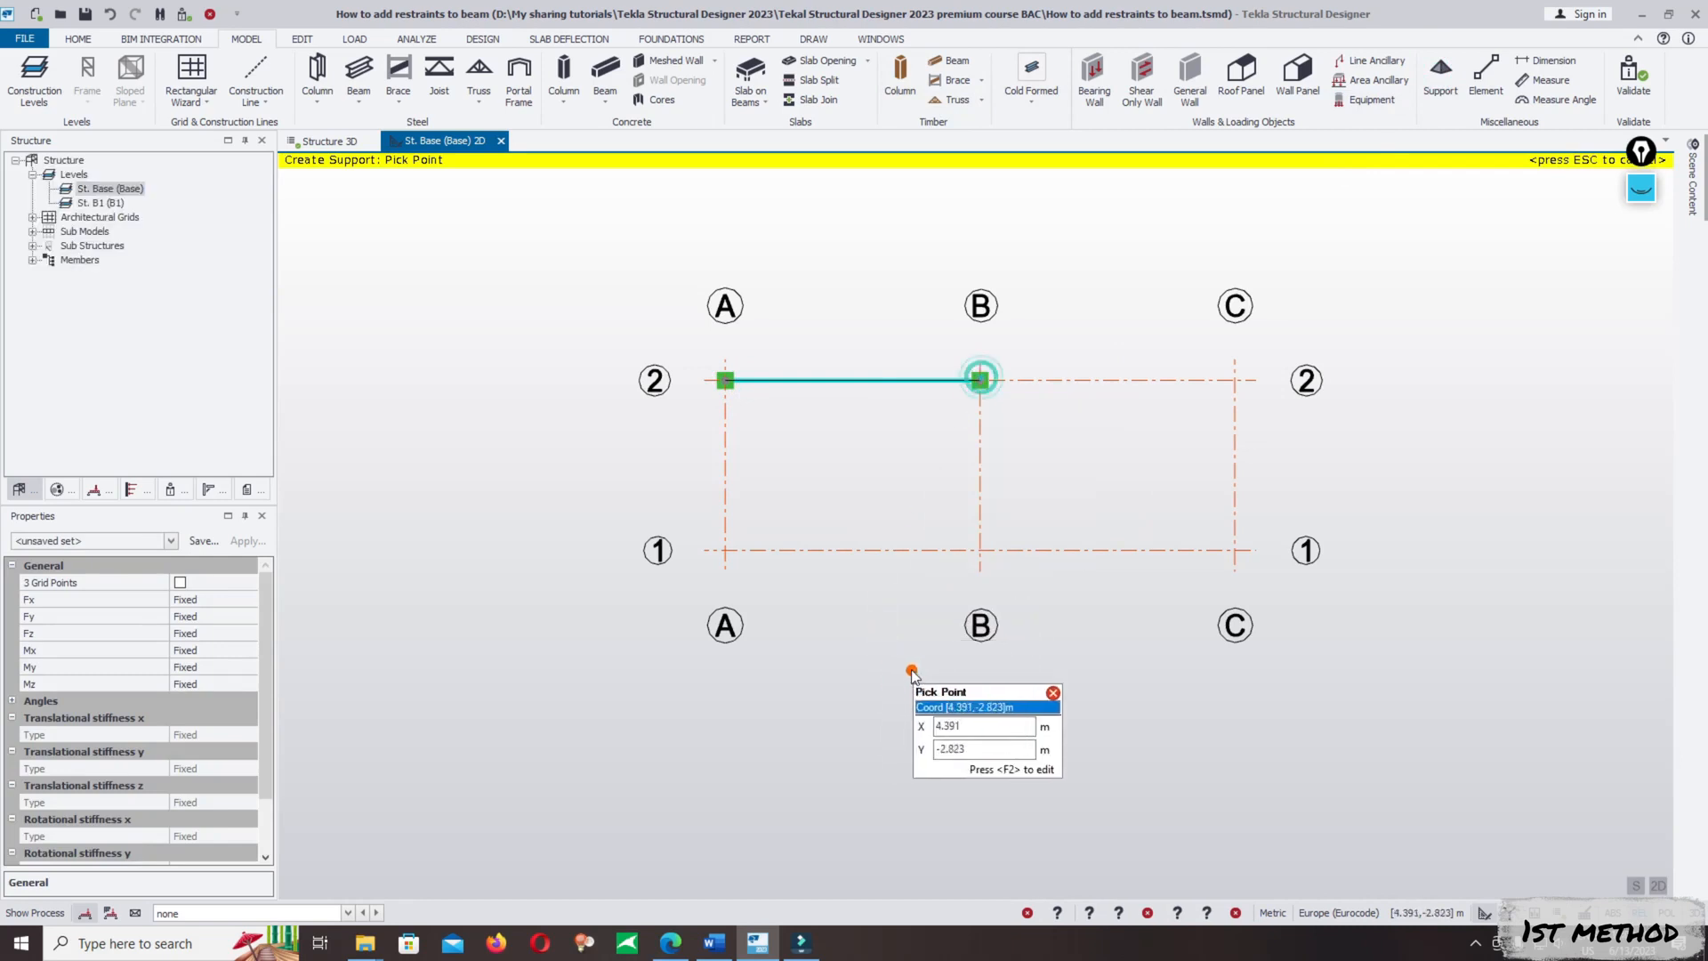
- Open the Structure 3D view and make 3 Dead the current loadcase
{"action": "left_click", "coordinate": [318, 146]}
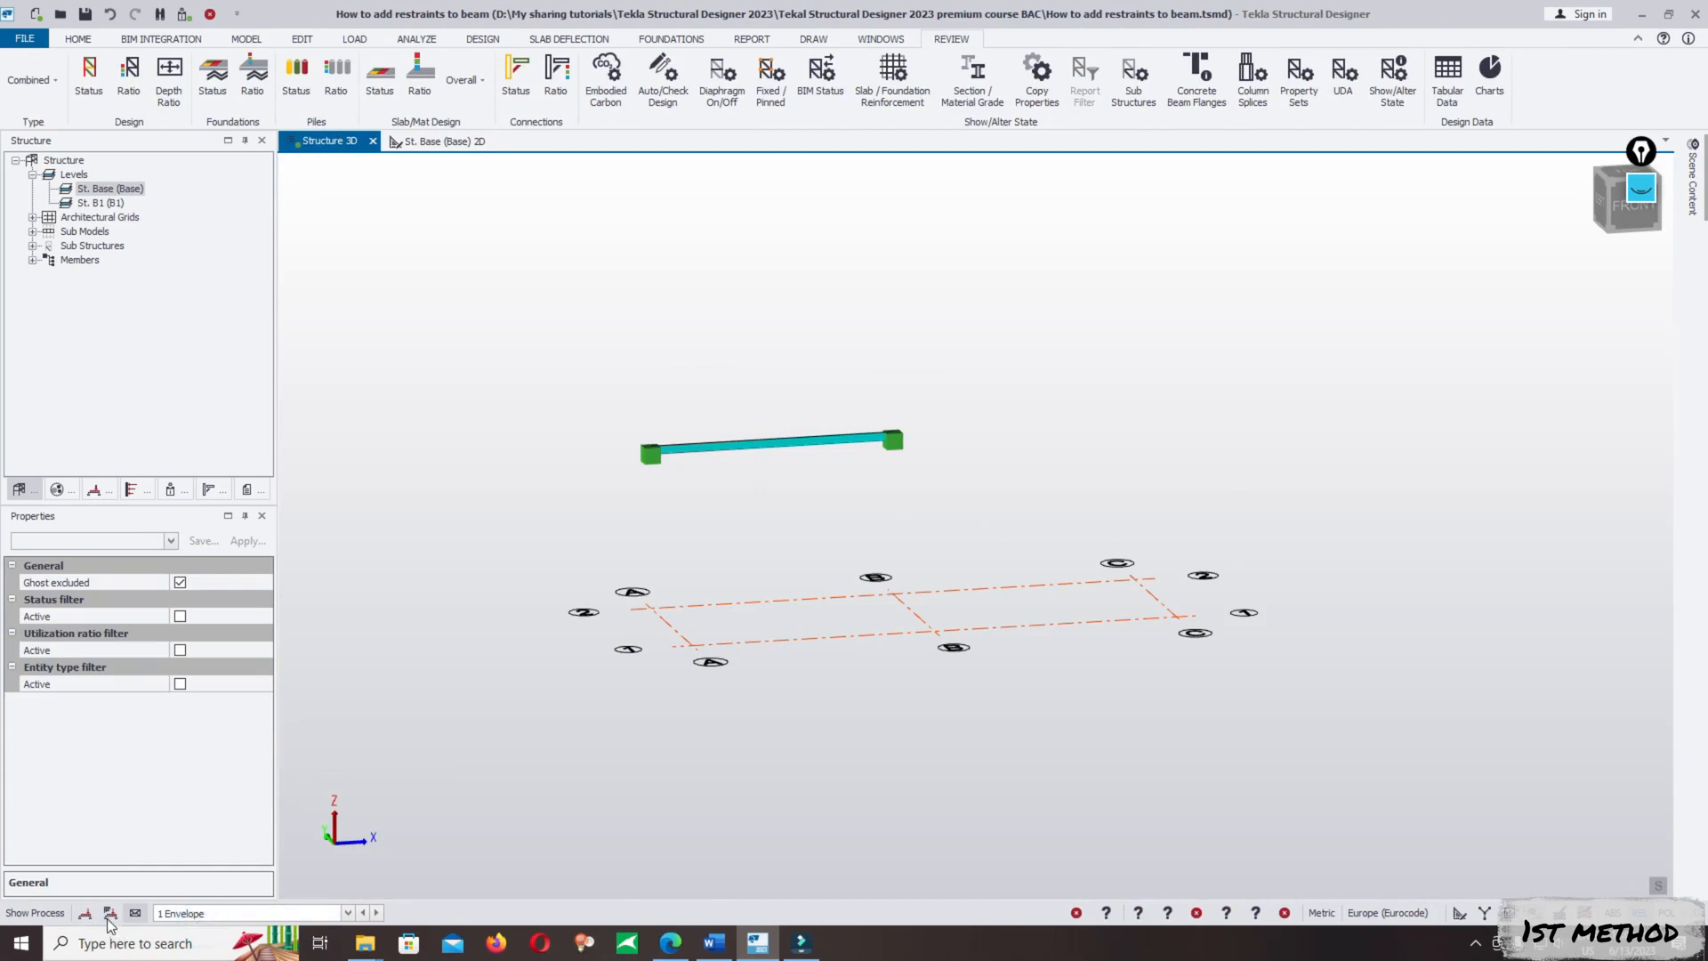
{"action": "left_click", "coordinate": [182, 912]}
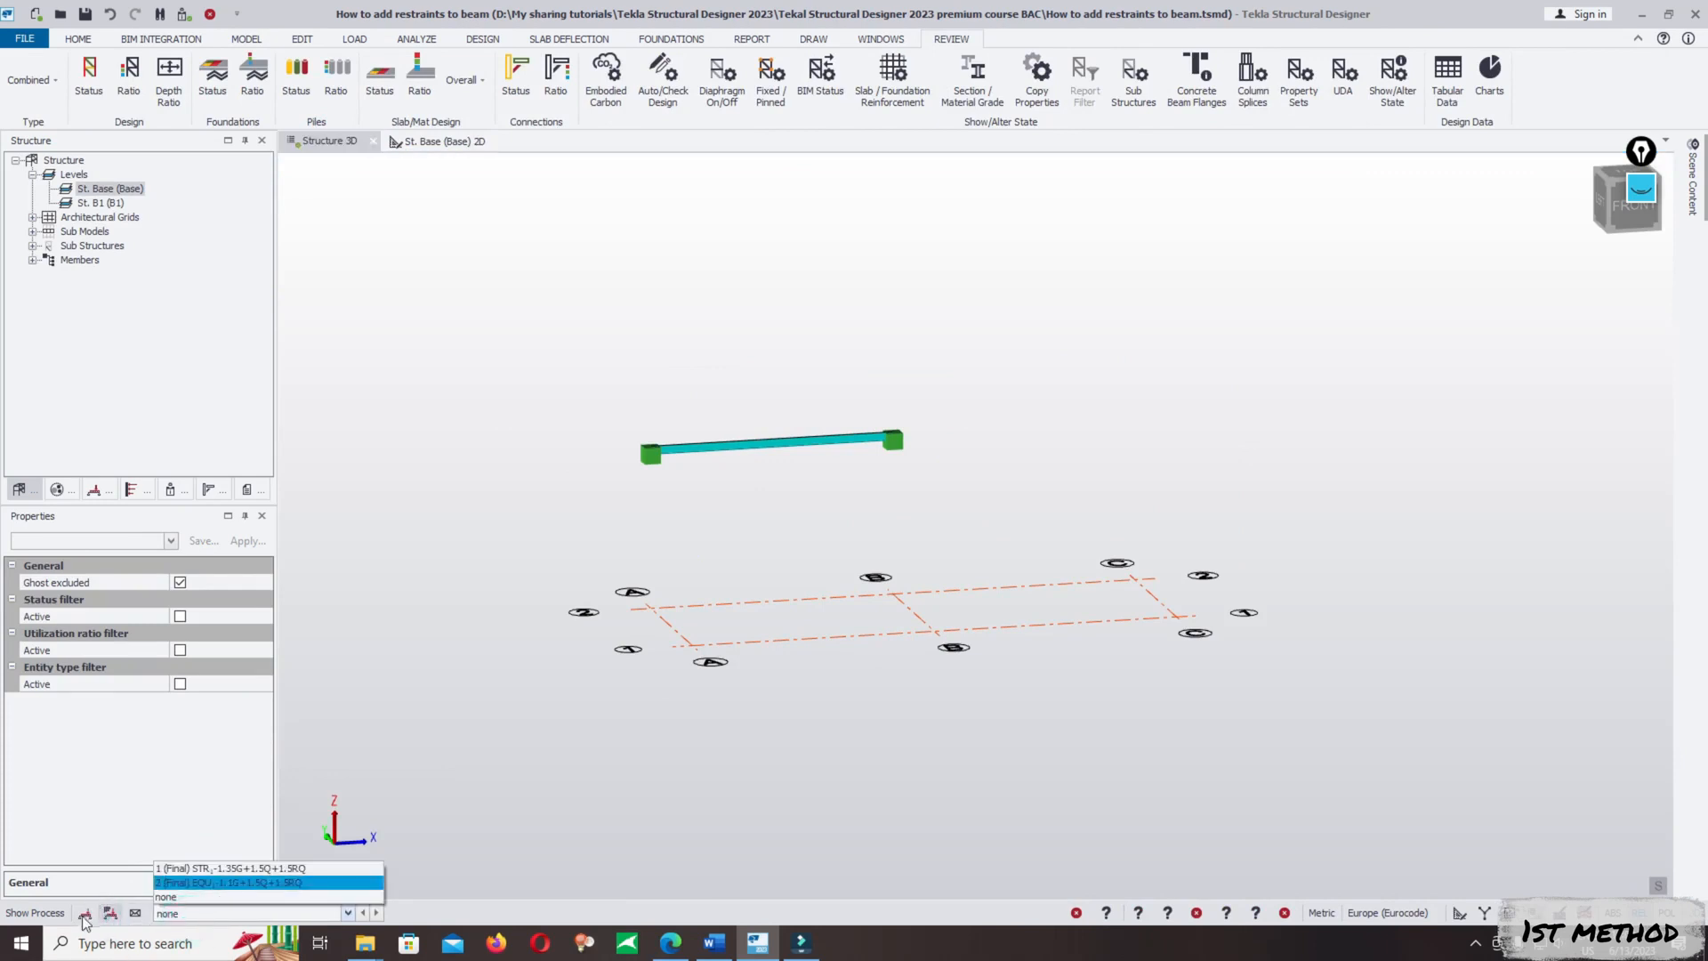
{"action": "left_click", "coordinate": [187, 888]}
{"action": "left_click", "coordinate": [180, 913]}
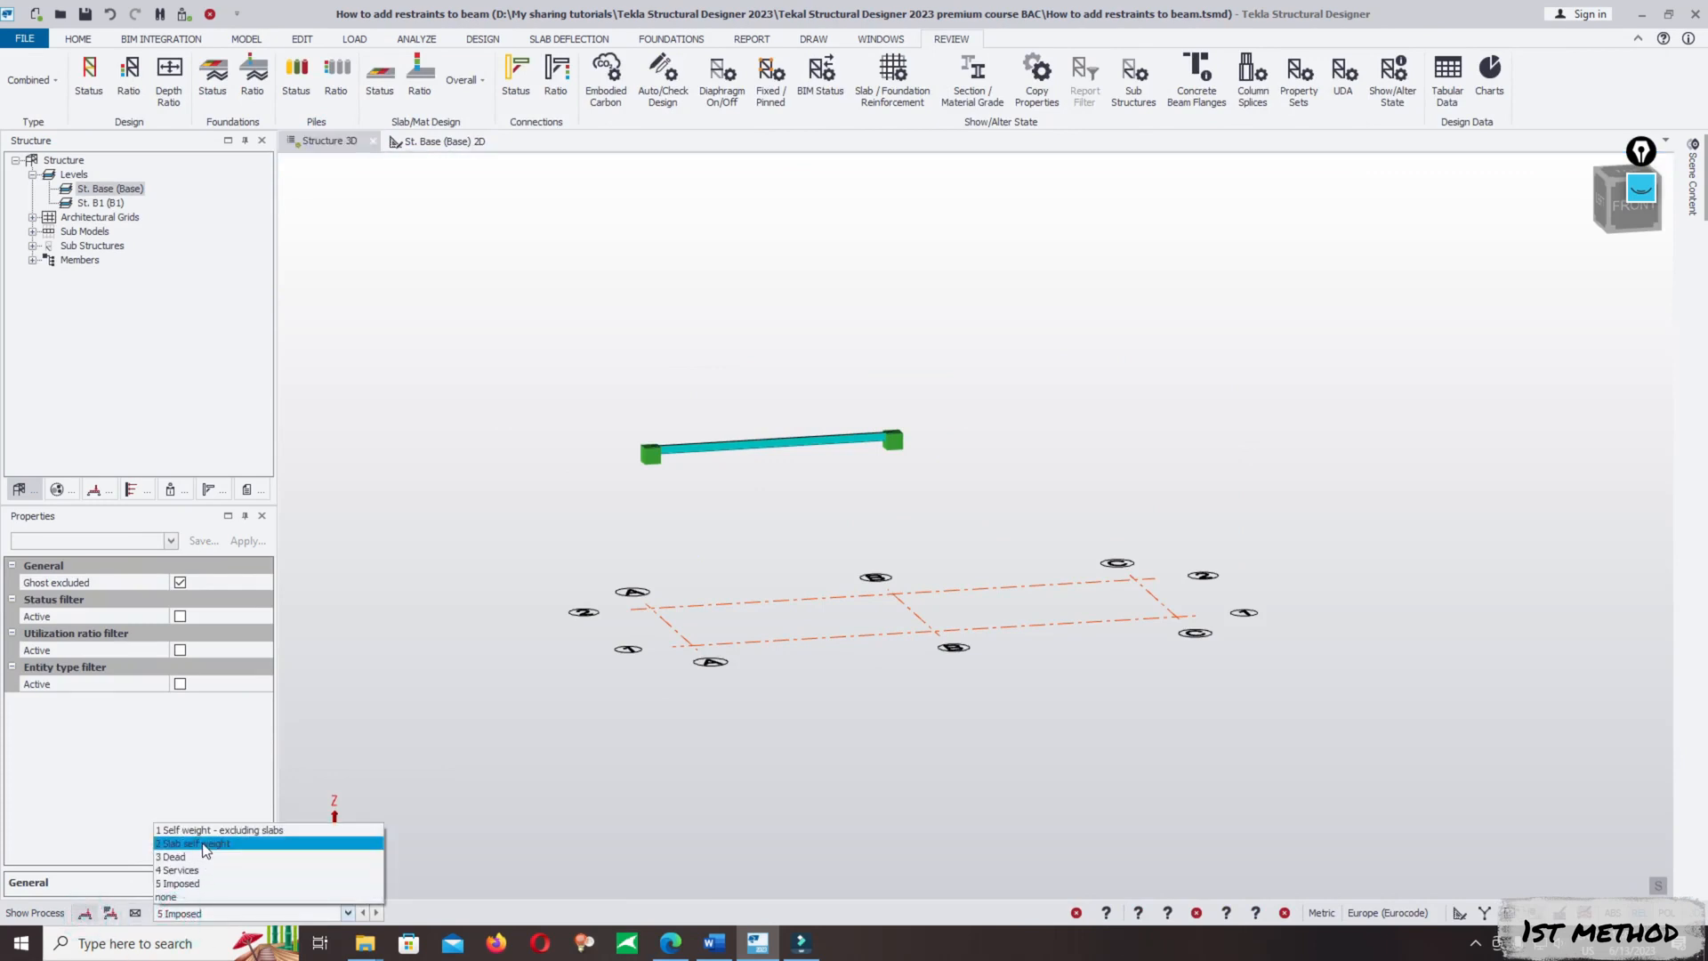
{"action": "left_click", "coordinate": [203, 856]}
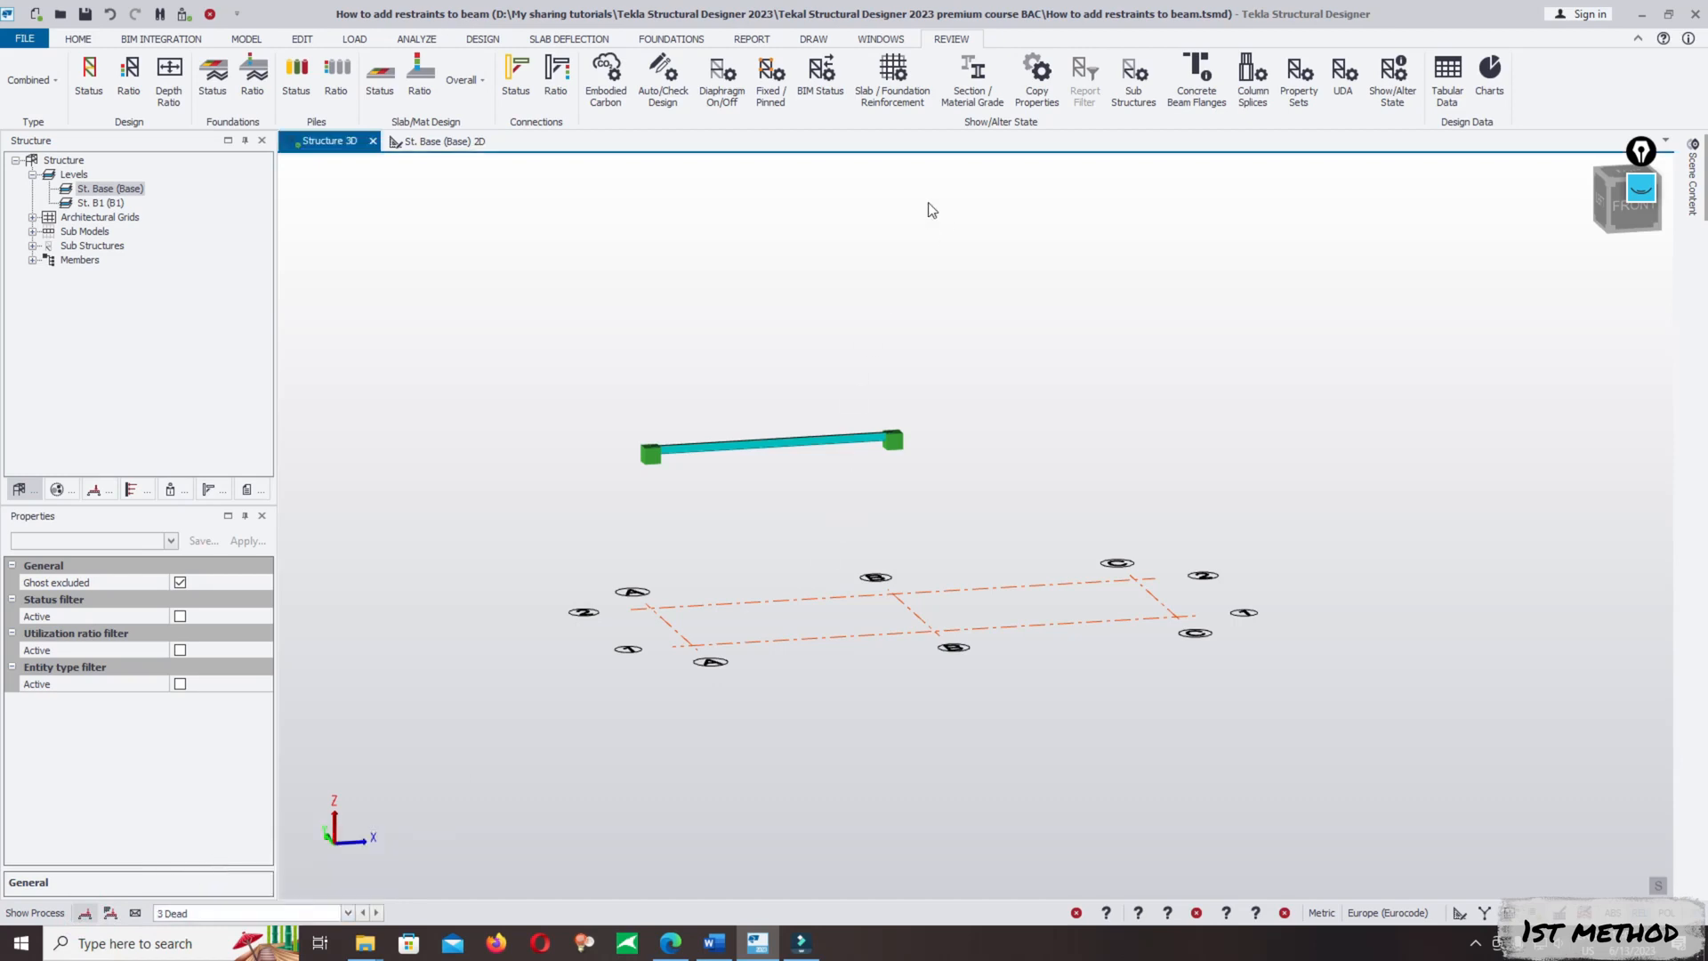
- Apply a full-length uniform member load of 2 kN/m to the steel beam in the 3 Dead loadcase
{"action": "left_click", "coordinate": [354, 38]}
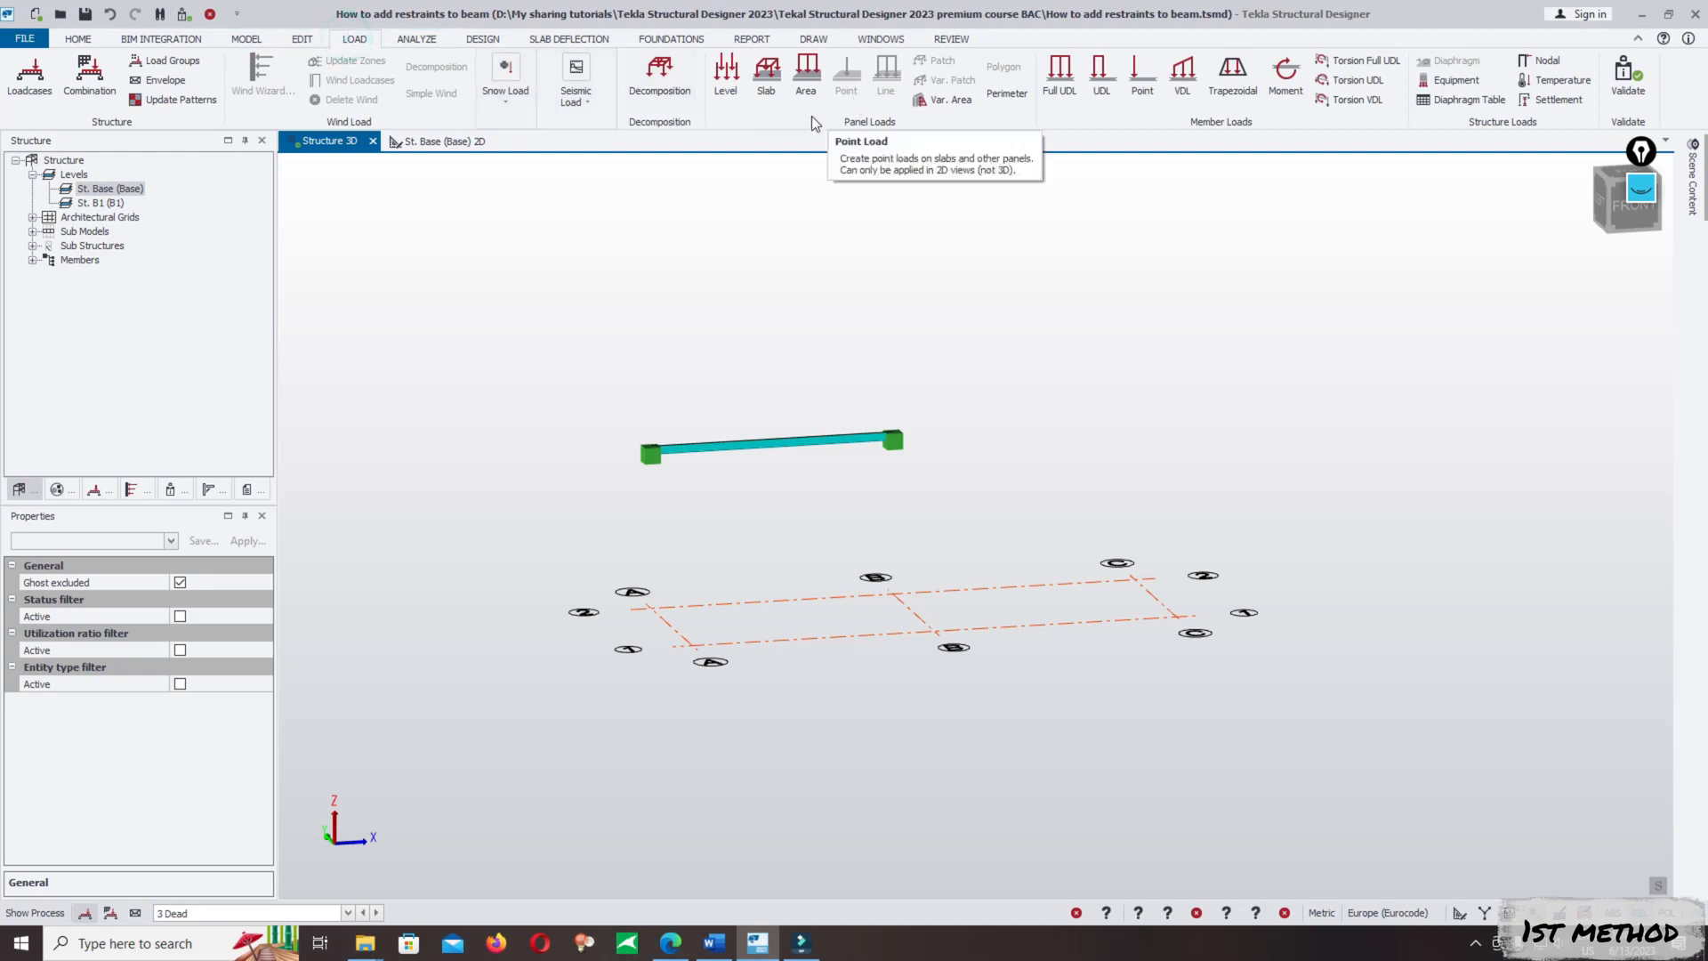
{"action": "left_click", "coordinate": [1060, 78]}
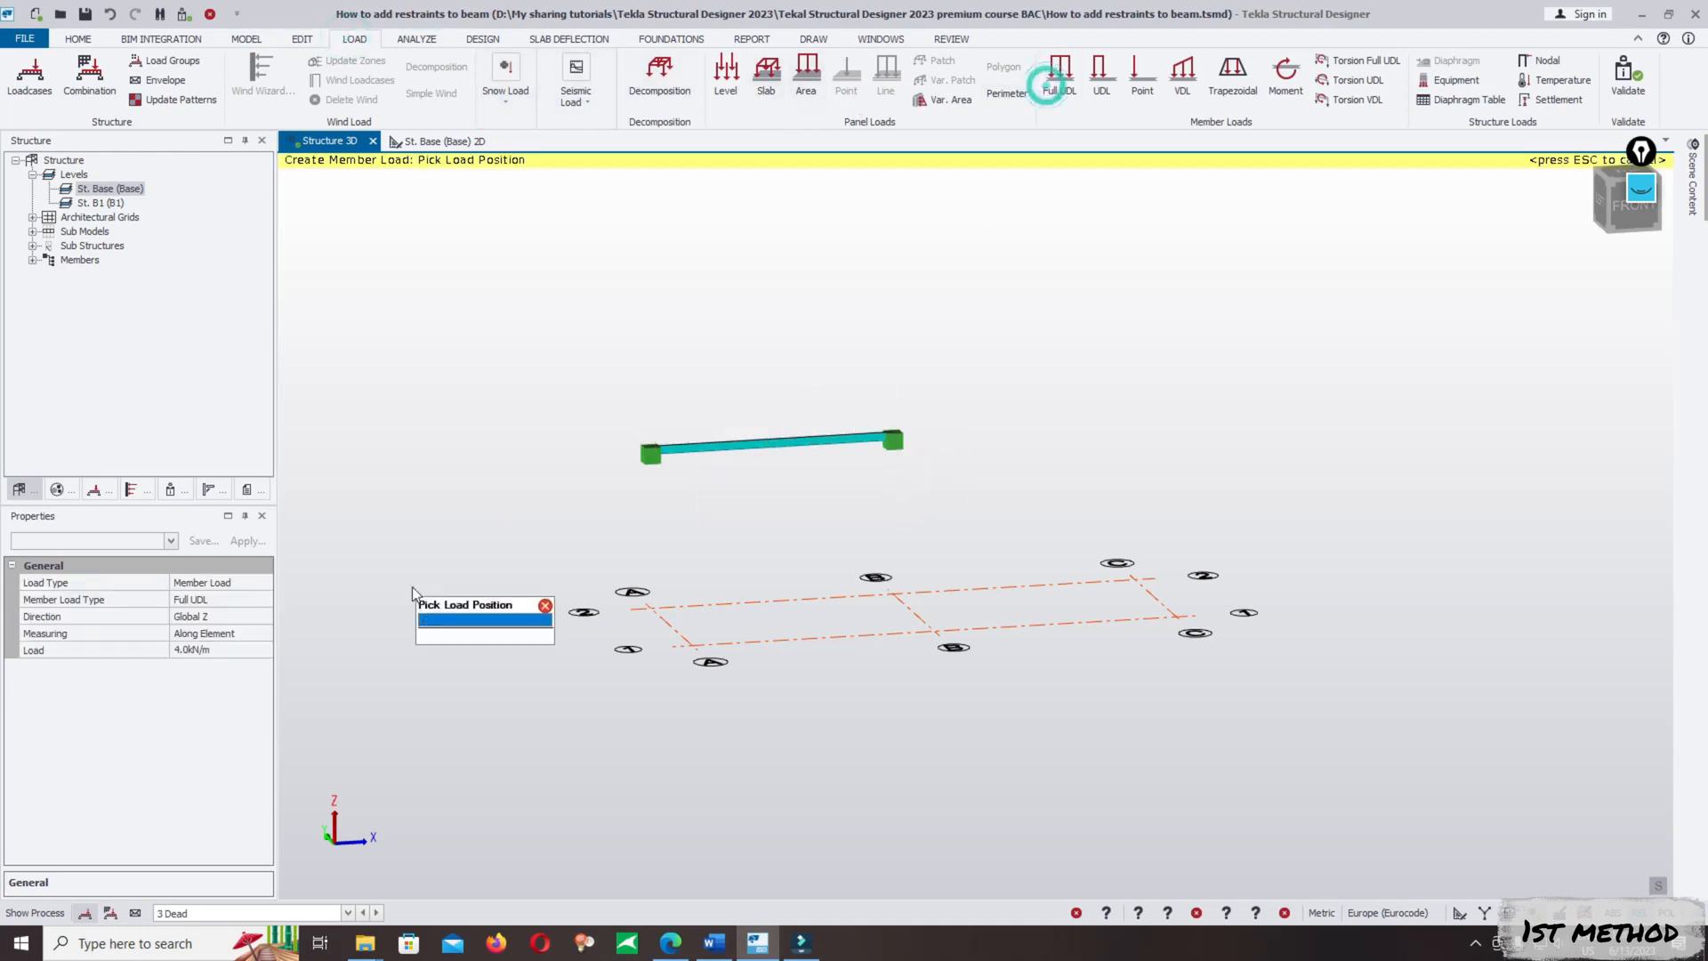
{"action": "left_click", "coordinate": [240, 647]}
{"action": "type", "text": "2"}
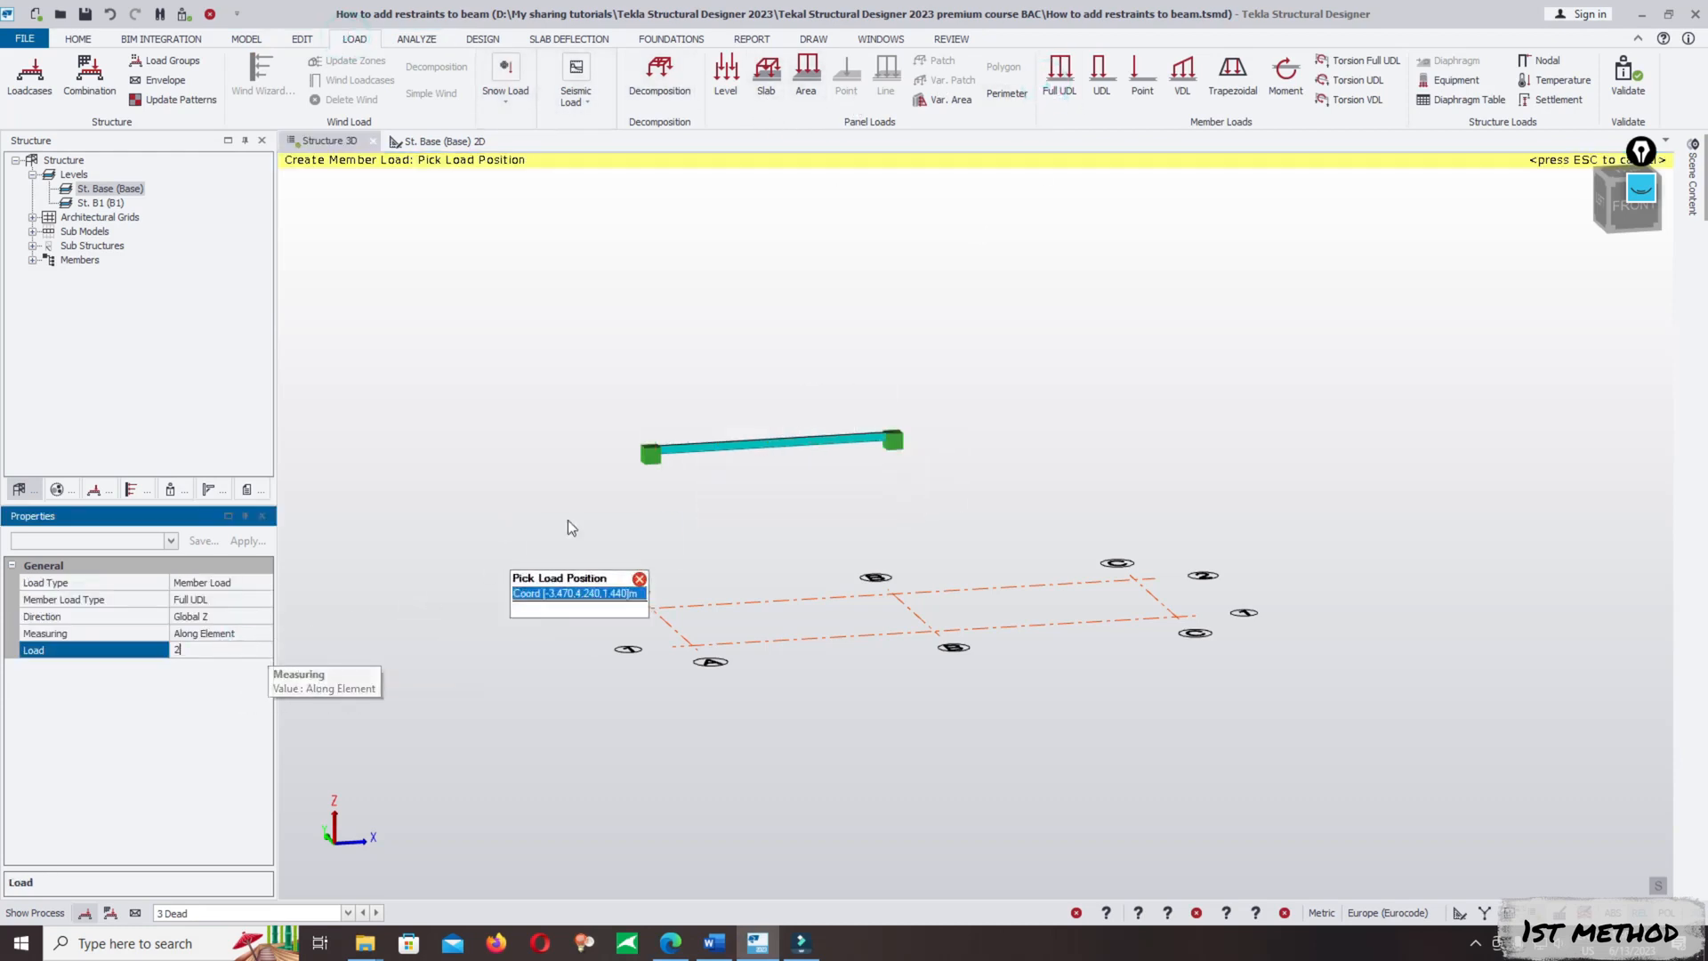
{"action": "left_click", "coordinate": [752, 442]}
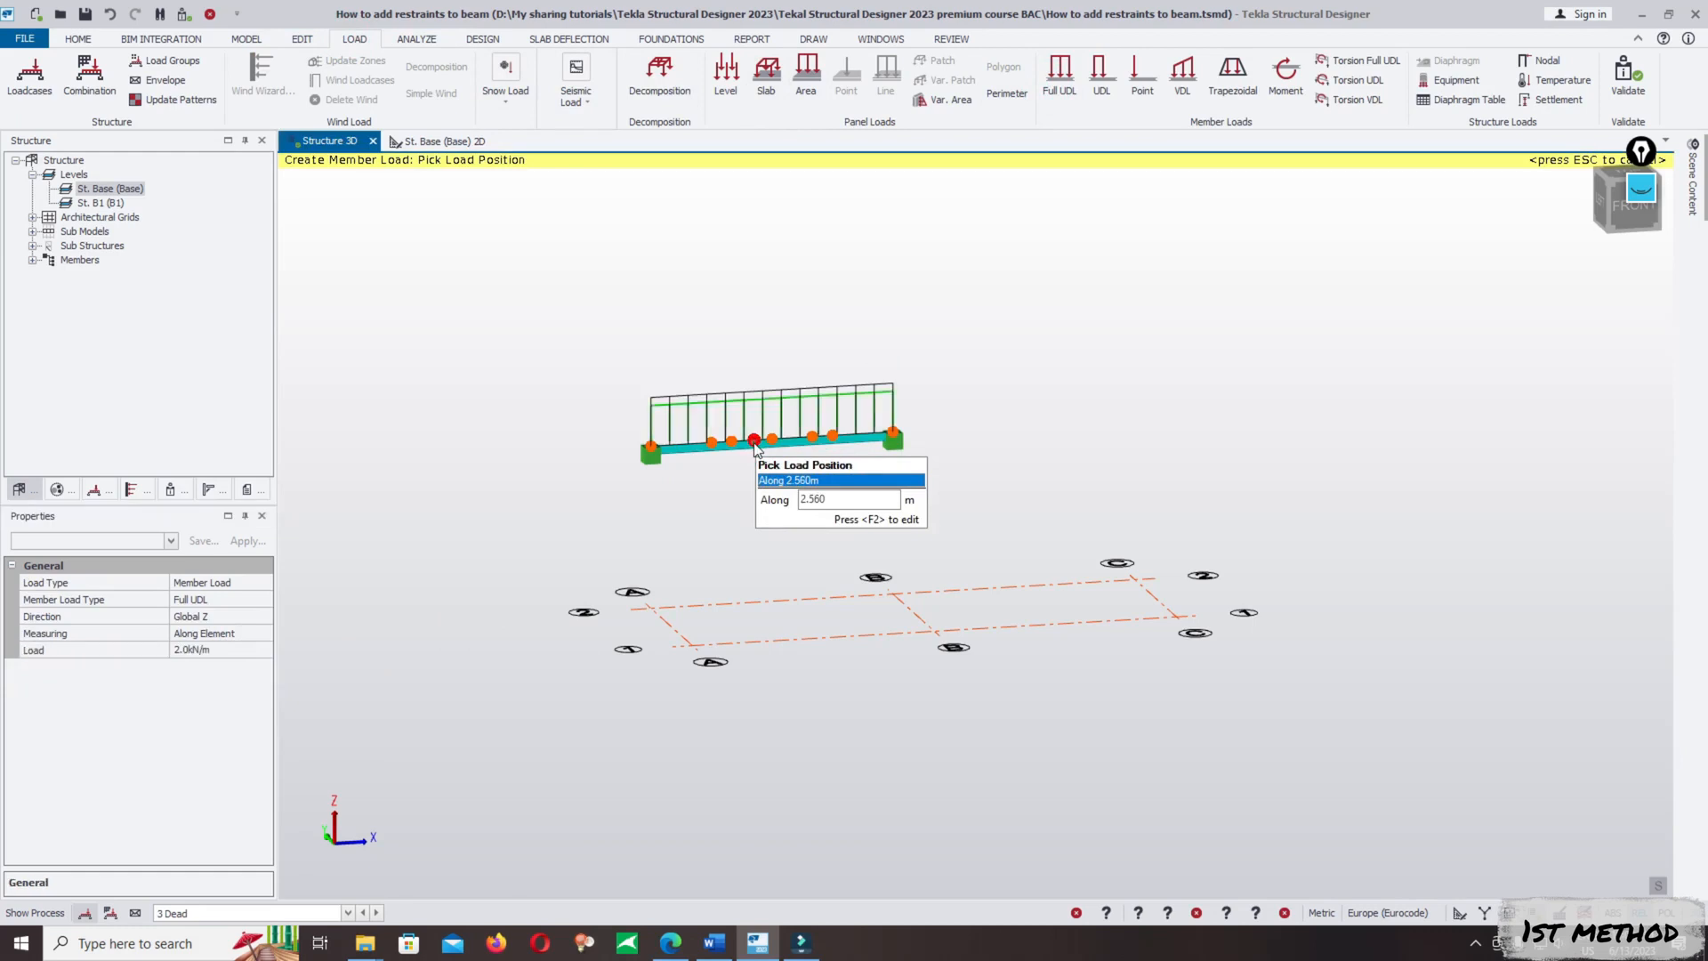
- Make 5 Imposed the current loadcase and apply a 4 kN/m full UDL to the same steel beam
{"action": "left_click", "coordinate": [261, 912]}
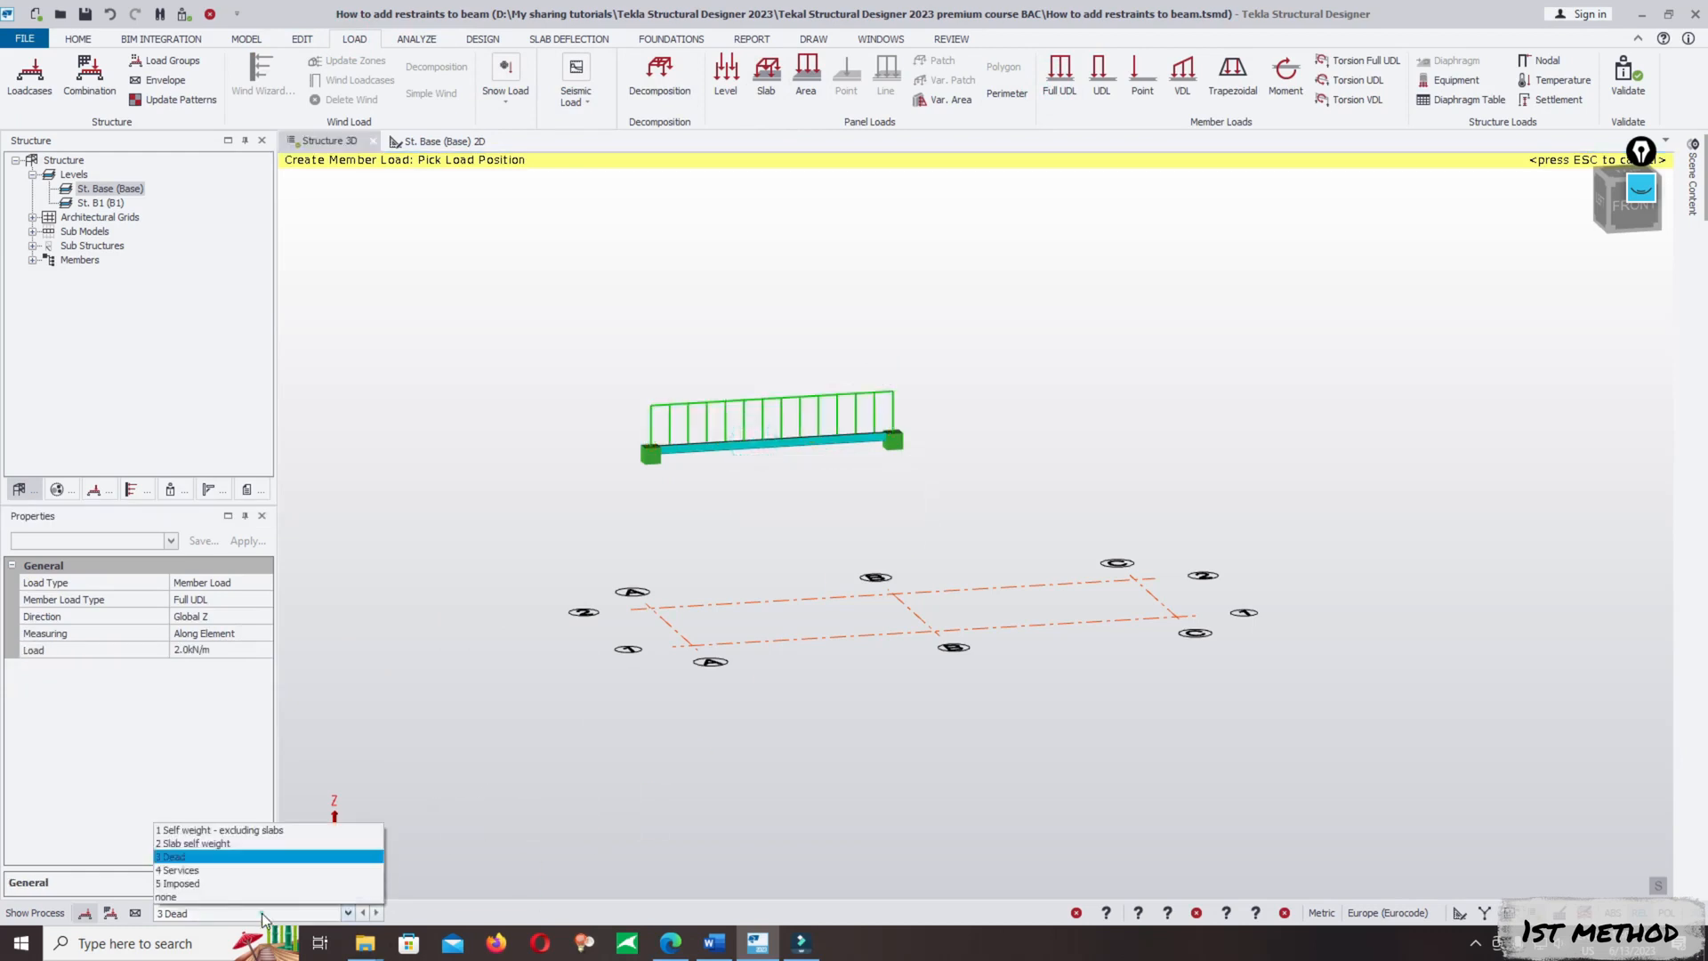
{"action": "left_click", "coordinate": [222, 883]}
{"action": "left_click", "coordinate": [215, 650]}
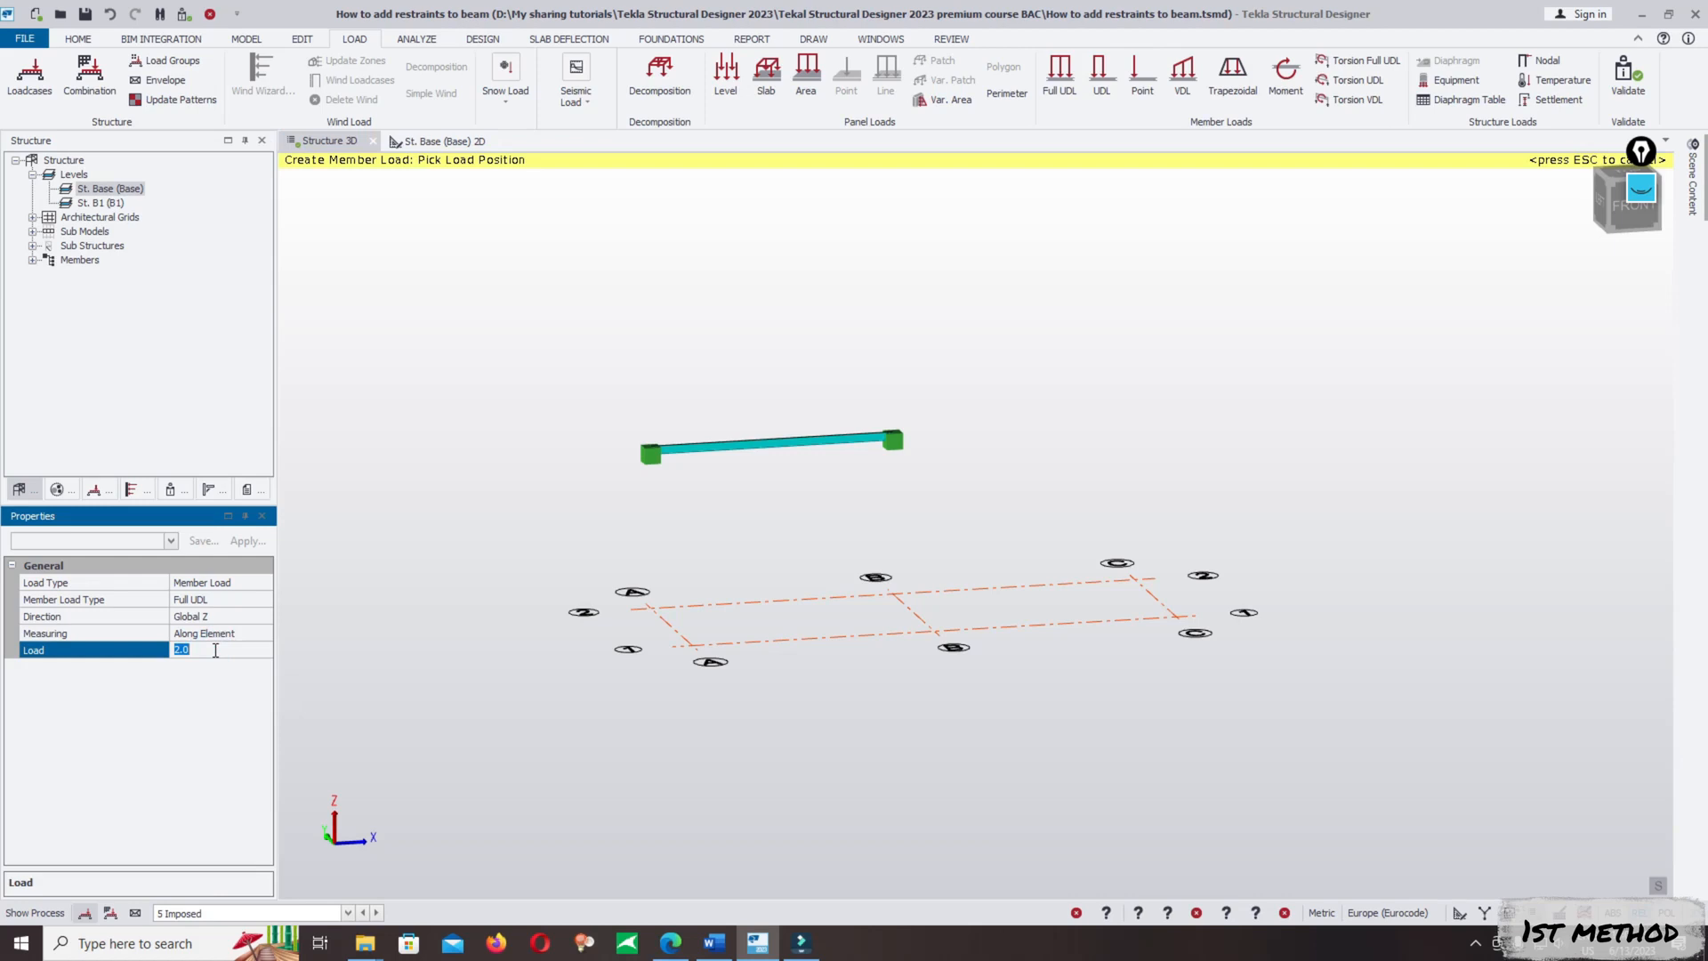
{"action": "type", "text": "4"}
{"action": "left_click", "coordinate": [725, 436]}
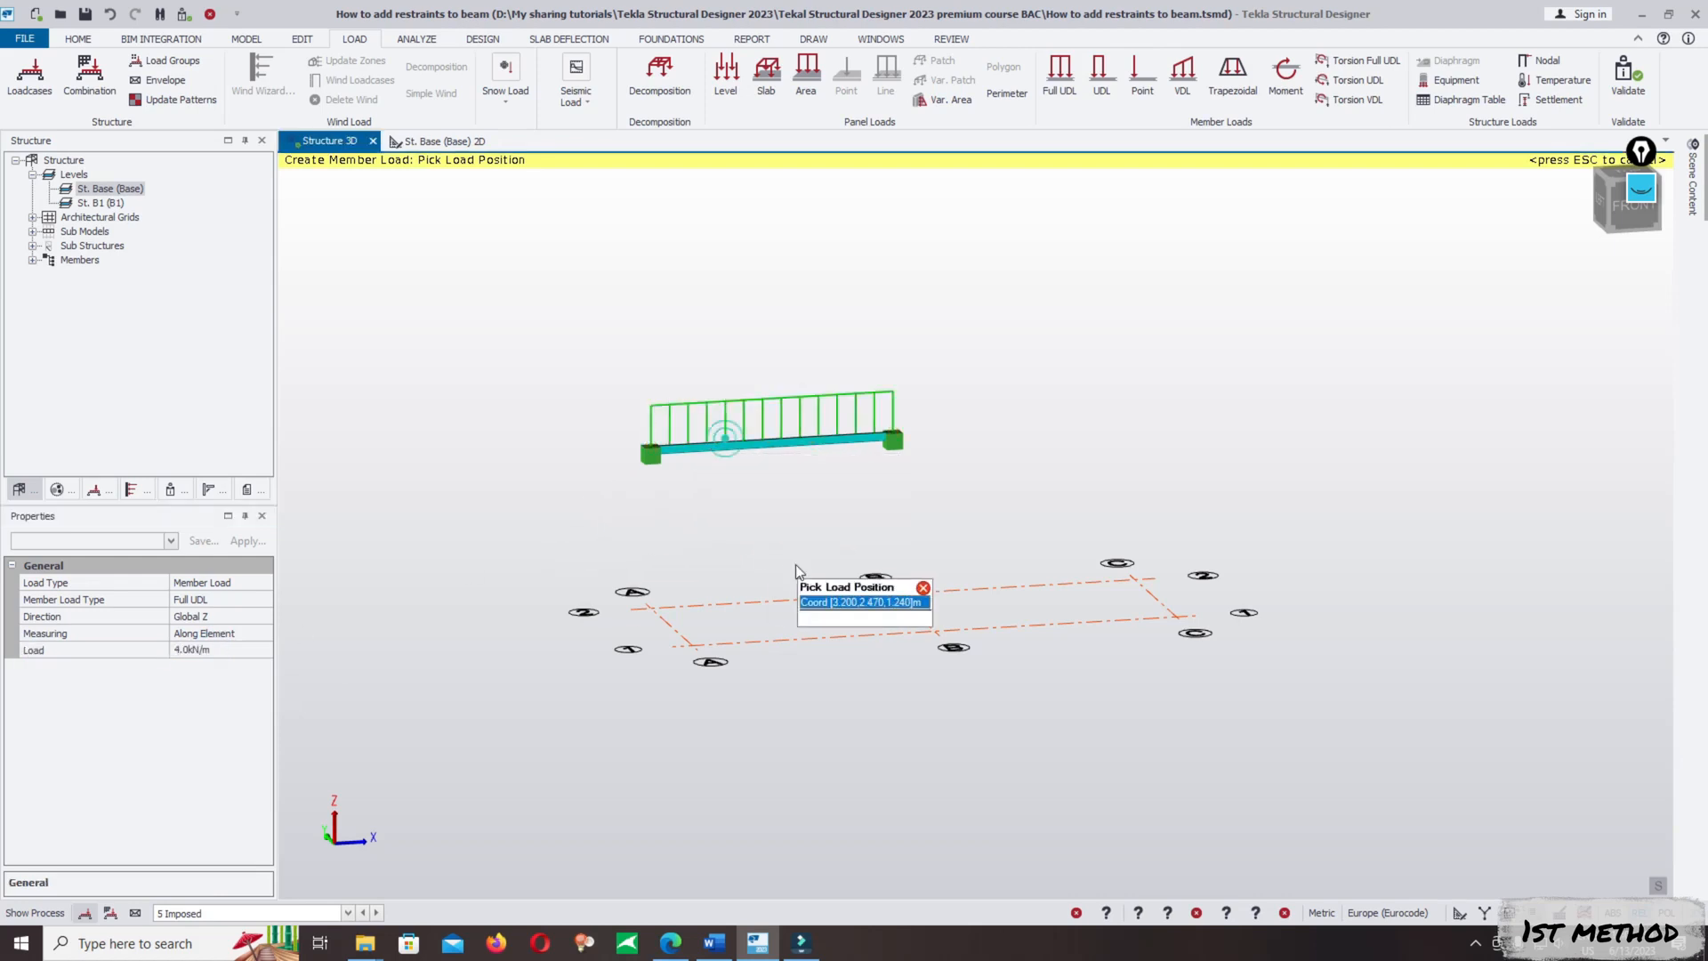
{"action": "scroll", "coordinate": [825, 325], "scroll_direction": "up", "scroll_amount": 3}
{"action": "key", "text": "Escape"}
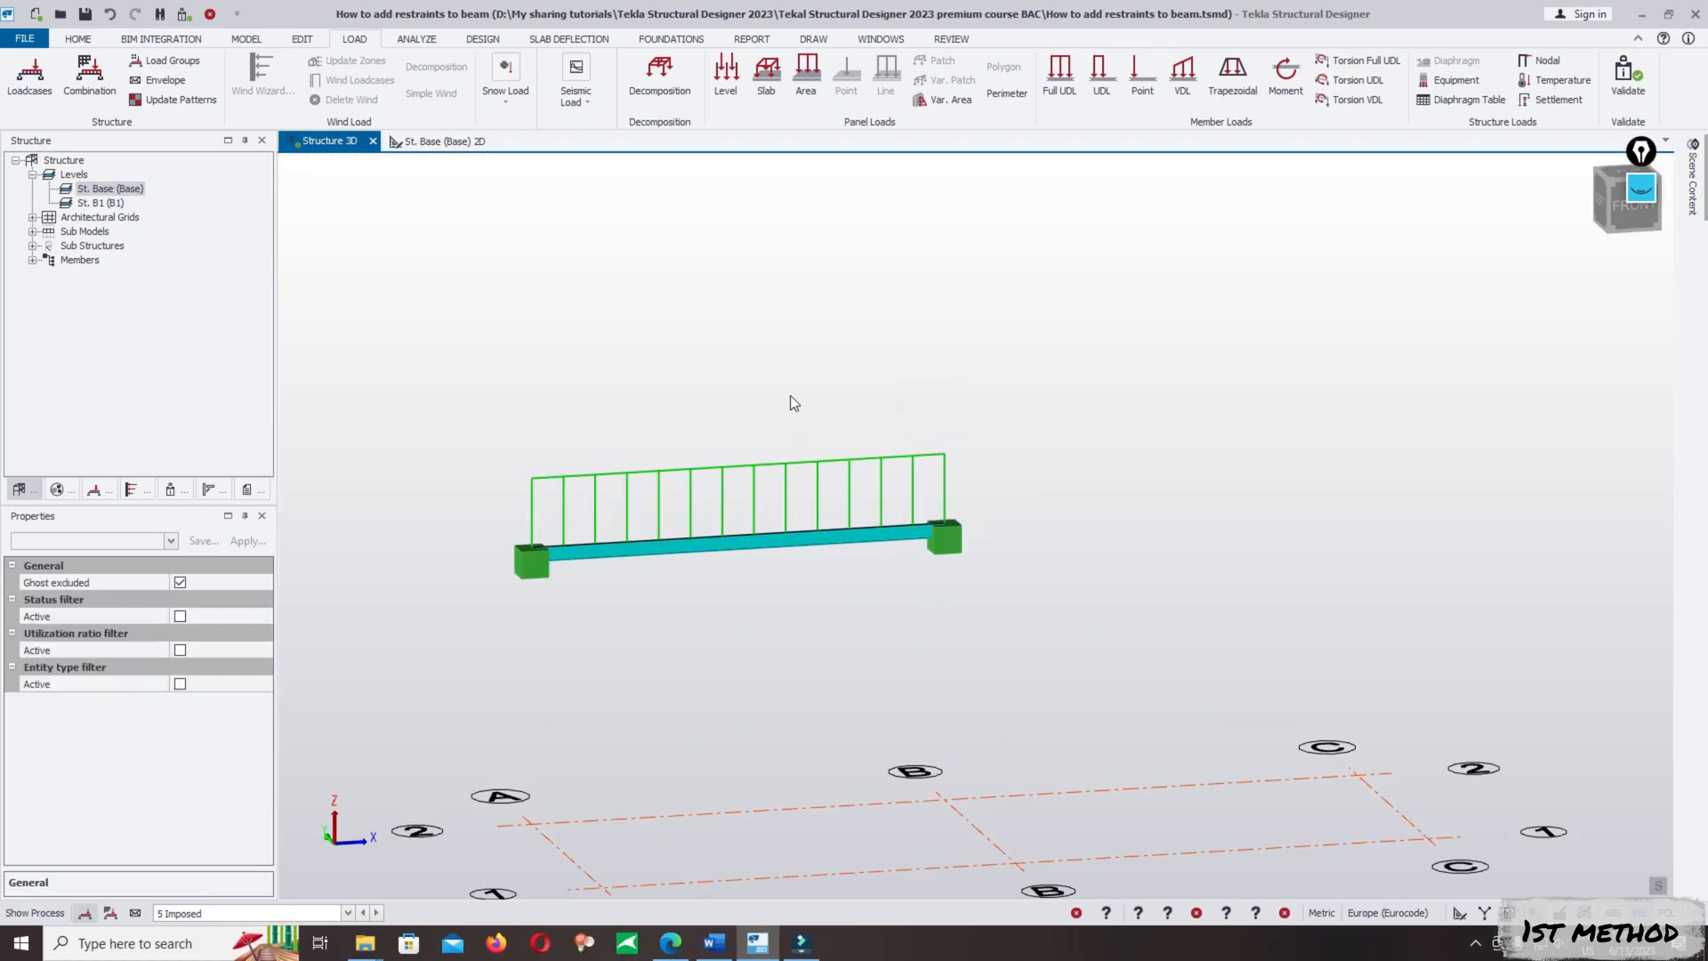
{"action": "scroll", "coordinate": [790, 396], "scroll_direction": "down", "scroll_amount": 2}
{"action": "right_click_drag", "start_coordinate": [762, 279], "coordinate": [811, 414]}
{"action": "right_click_drag", "start_coordinate": [941, 442], "coordinate": [909, 415]}
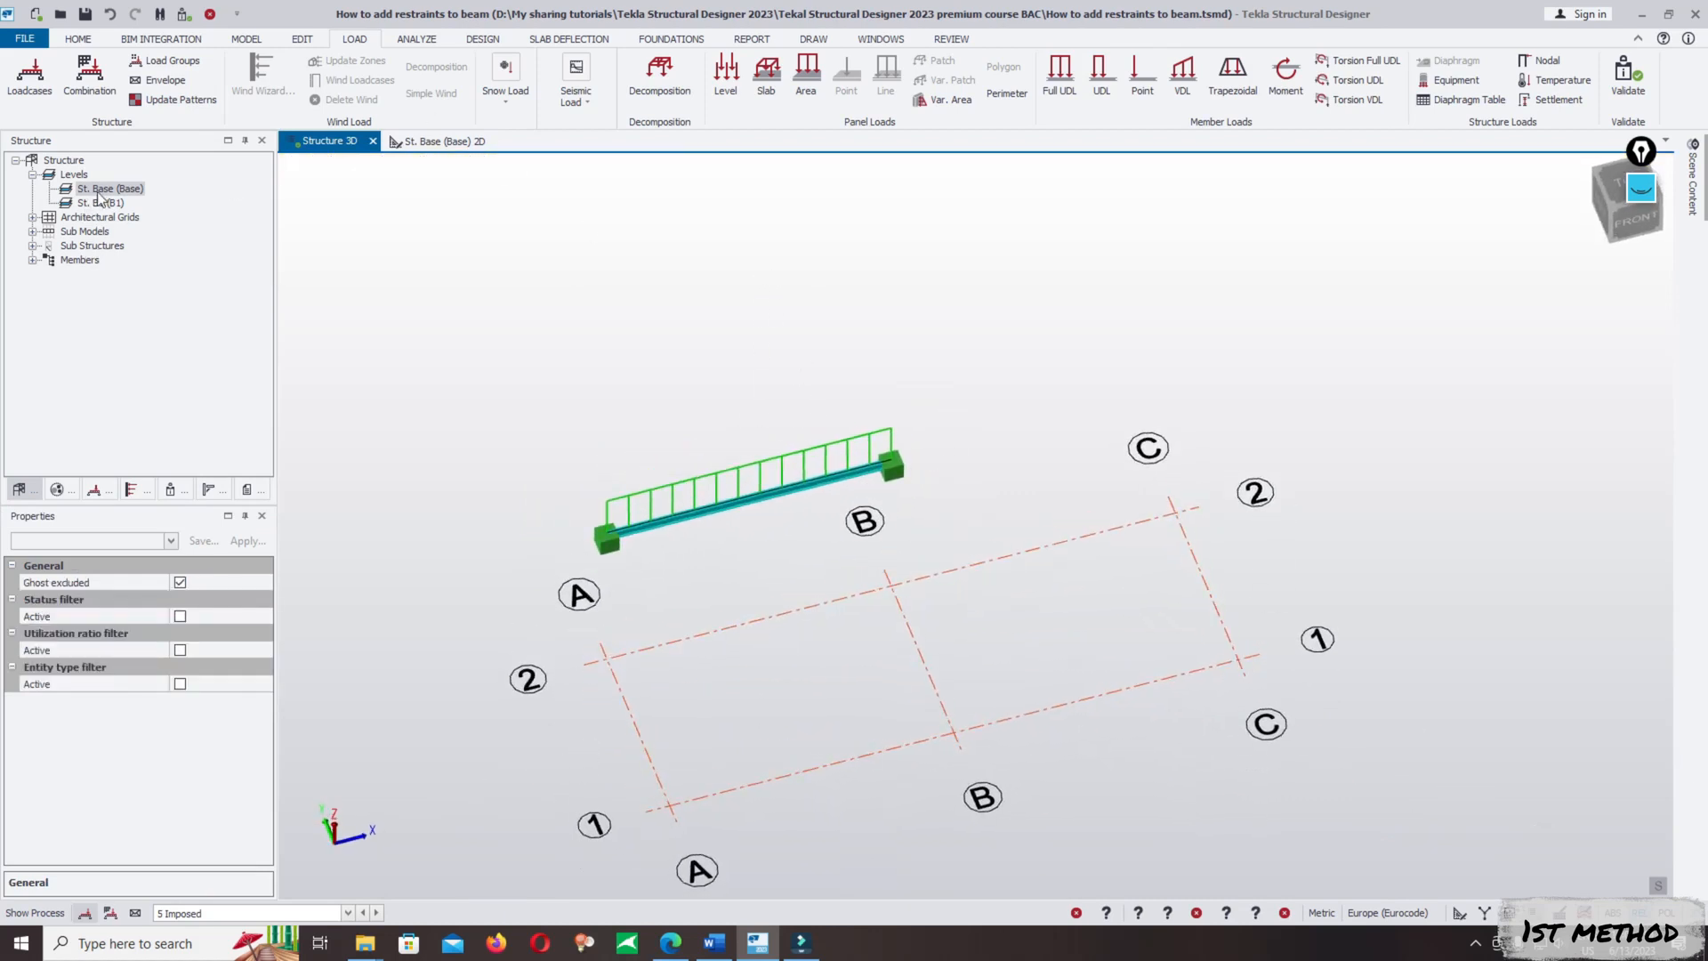
- In the St. Base (Base) 2D view, copy the beam's two end supports from reference node A/2 to B/1
{"action": "double_click", "coordinate": [99, 190]}
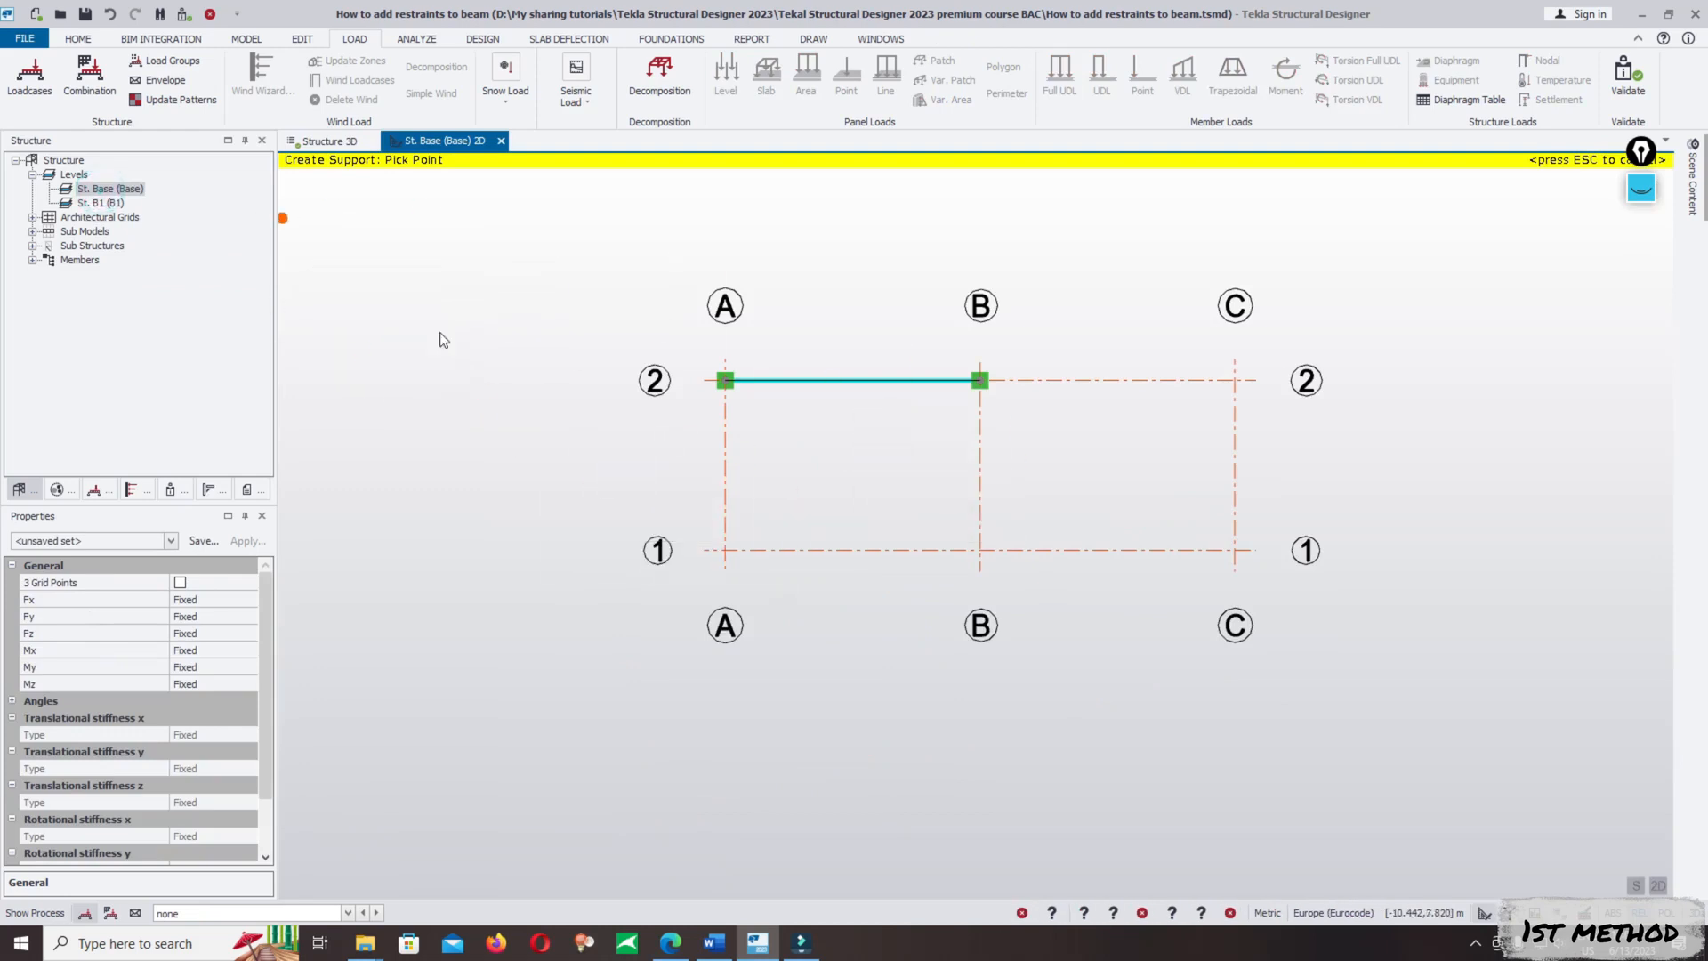
{"action": "middle_click_drag", "start_coordinate": [987, 447], "coordinate": [888, 488]}
{"action": "key", "text": "Escape"}
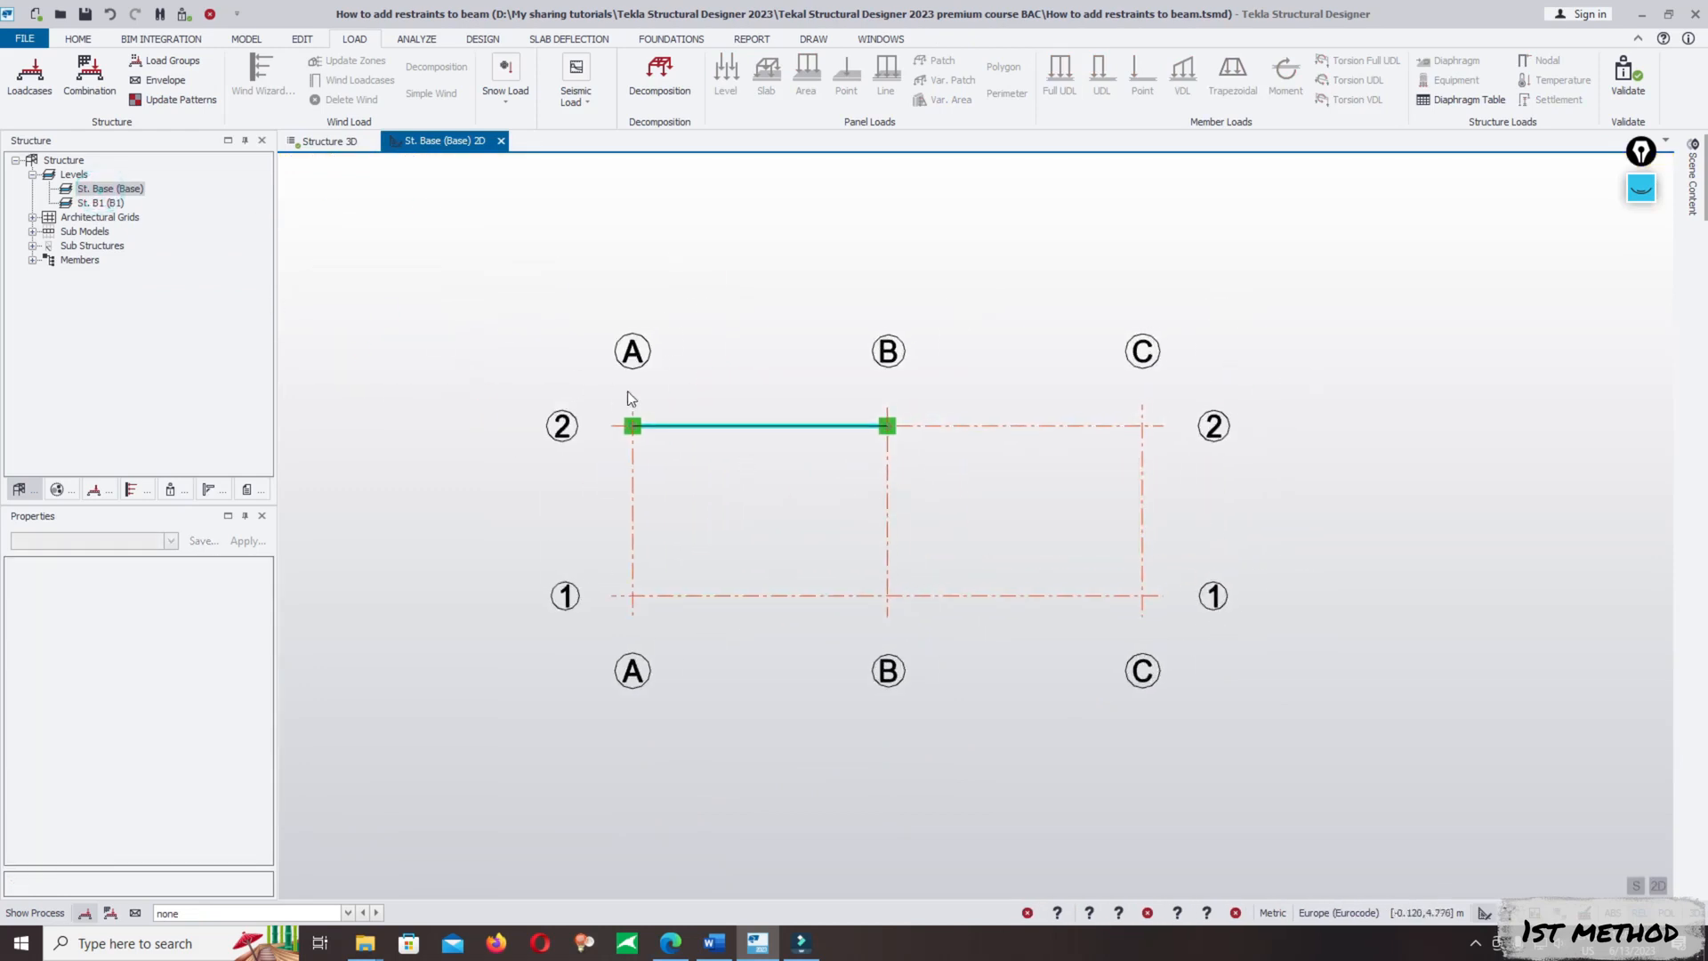
{"action": "left_click_drag", "start_coordinate": [590, 389], "coordinate": [963, 503]}
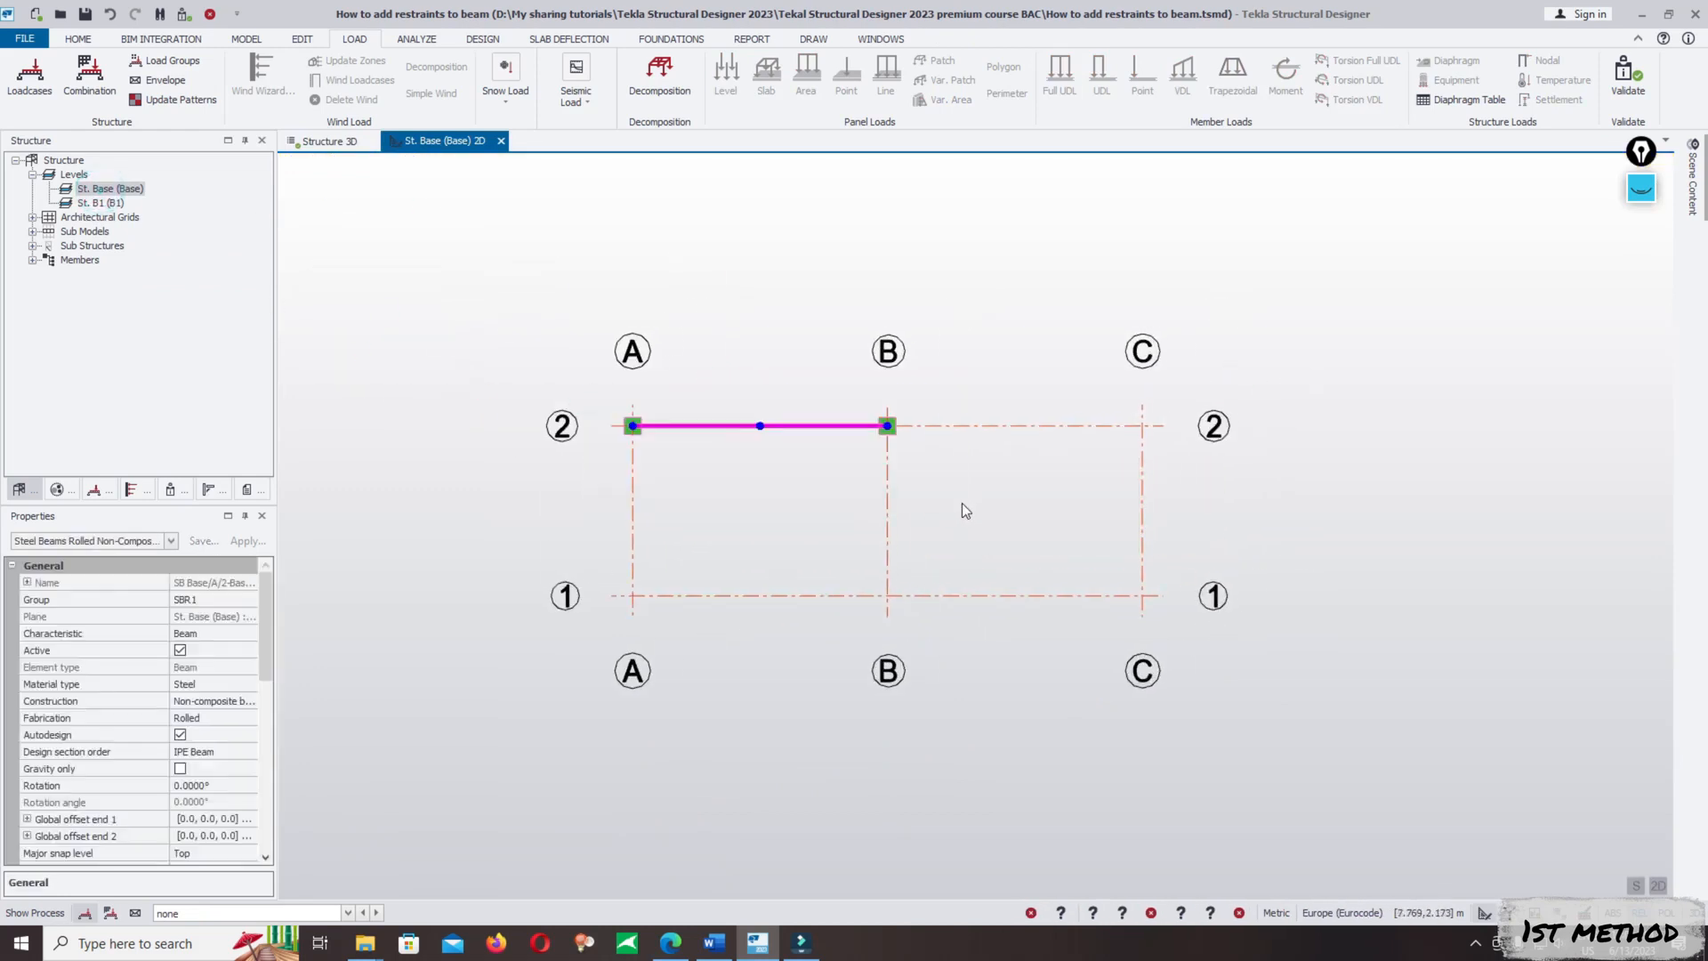
{"action": "left_click_drag", "start_coordinate": [594, 383], "coordinate": [985, 498]}
{"action": "right_click", "coordinate": [672, 427]}
{"action": "left_click", "coordinate": [712, 478]}
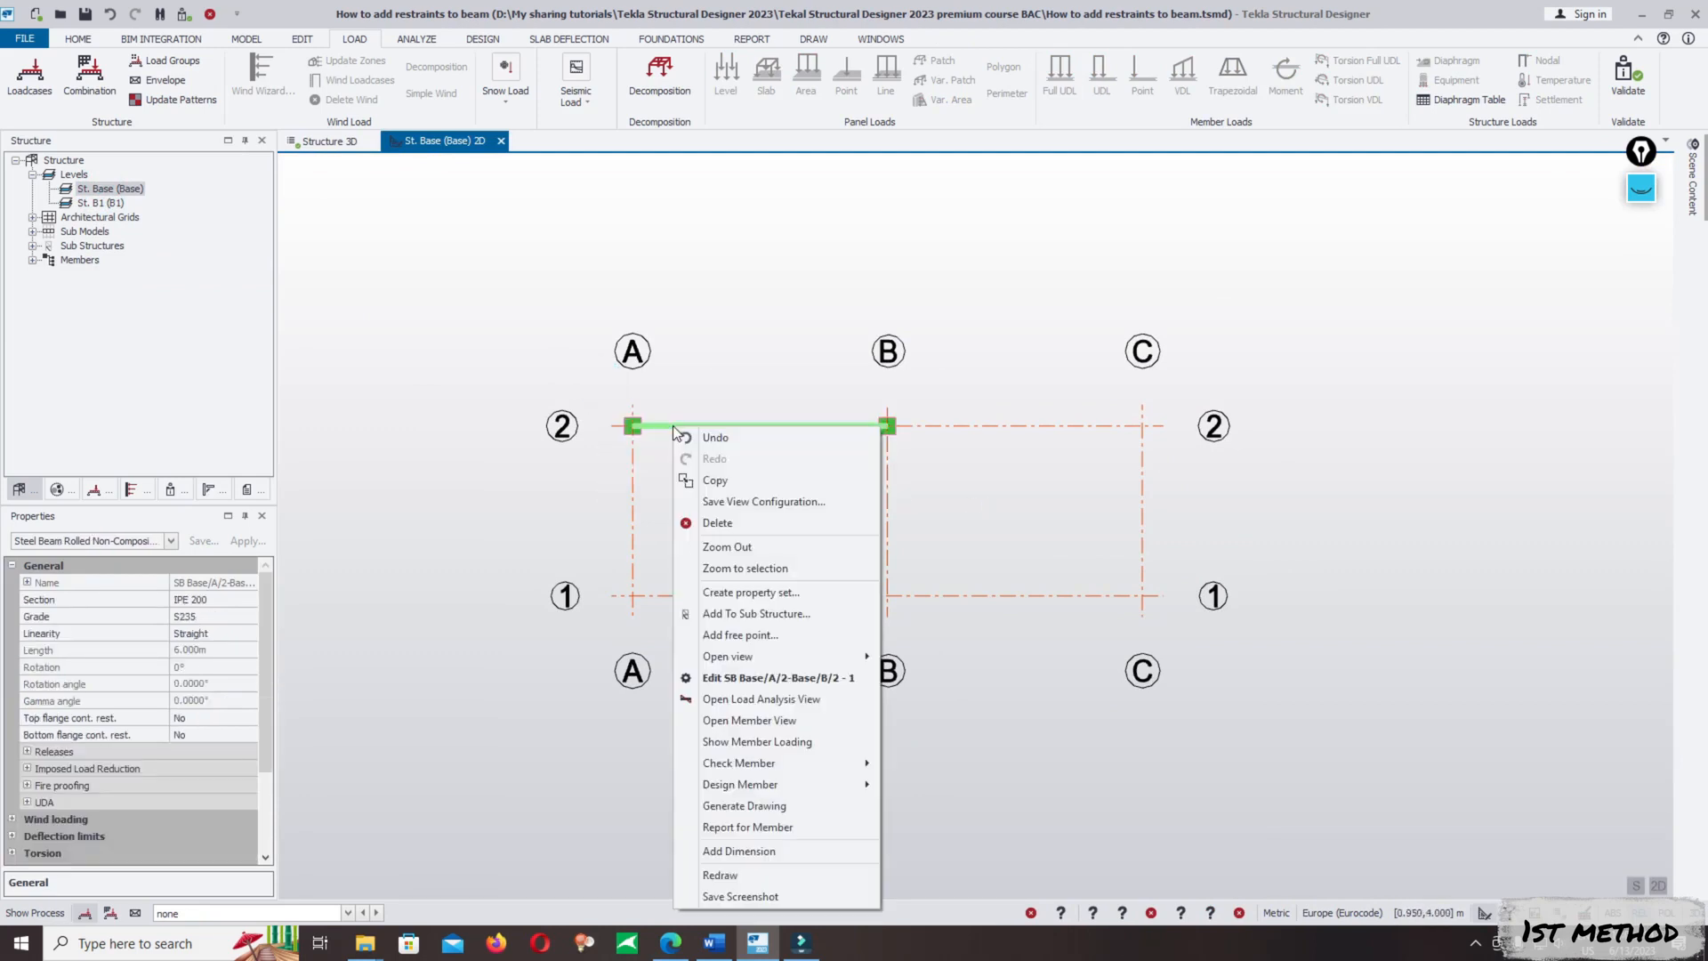
{"action": "left_click", "coordinate": [712, 481]}
{"action": "left_click", "coordinate": [632, 425]}
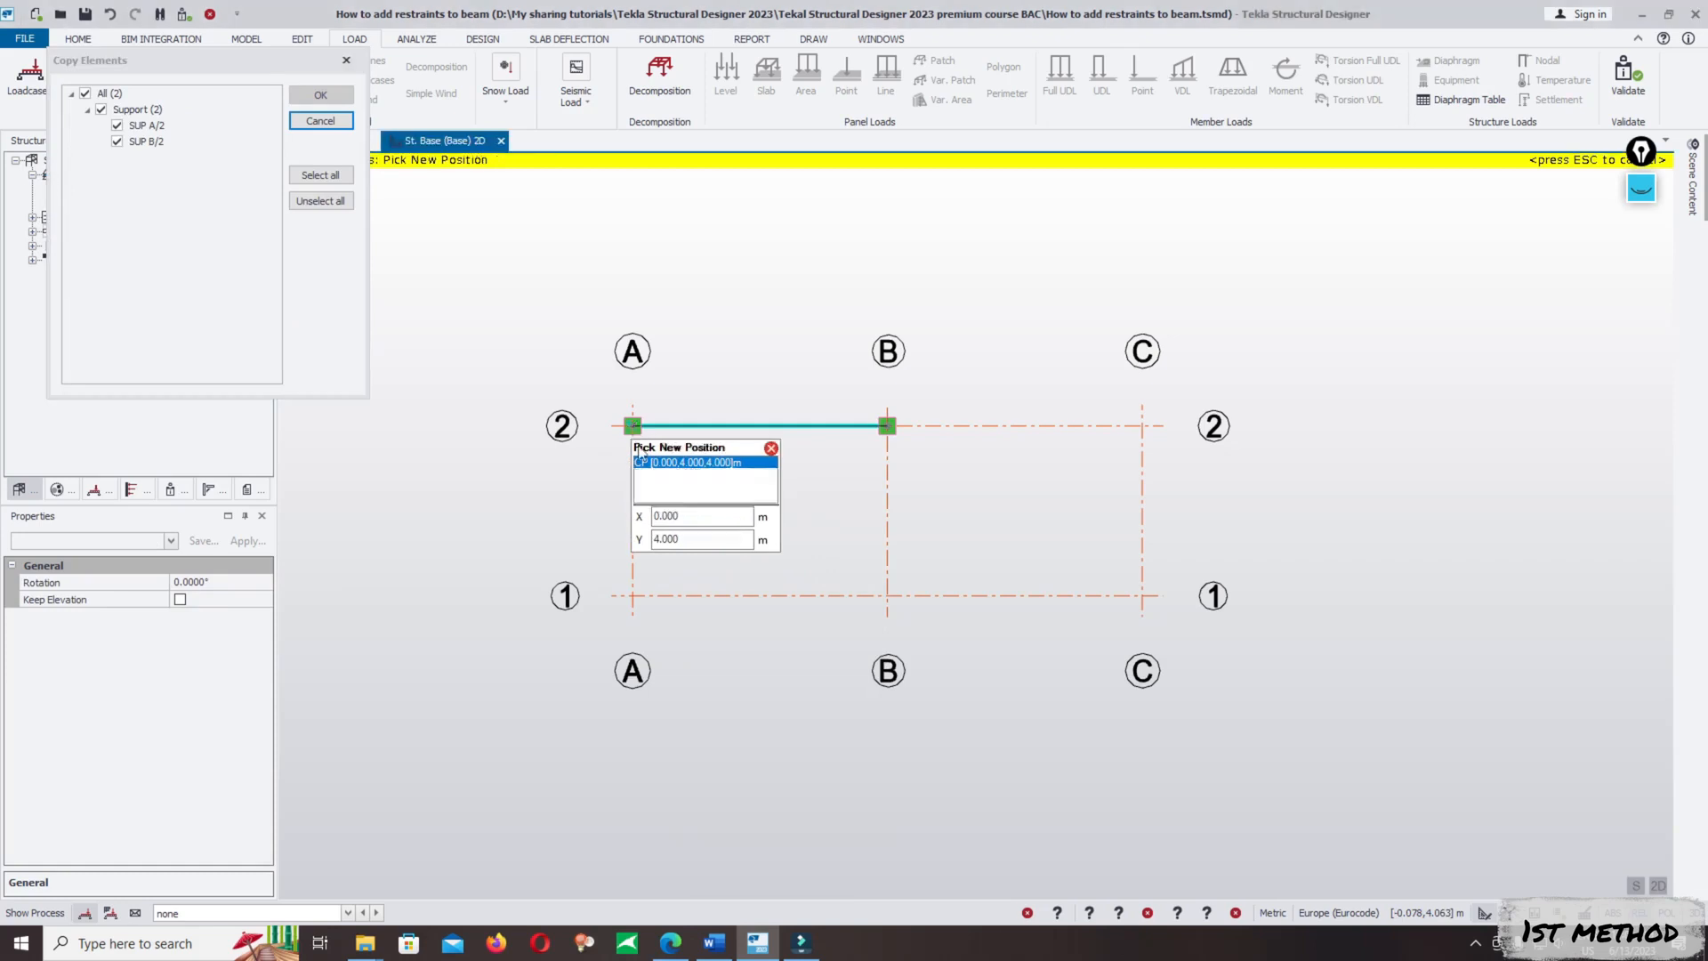
{"action": "left_click", "coordinate": [887, 595]}
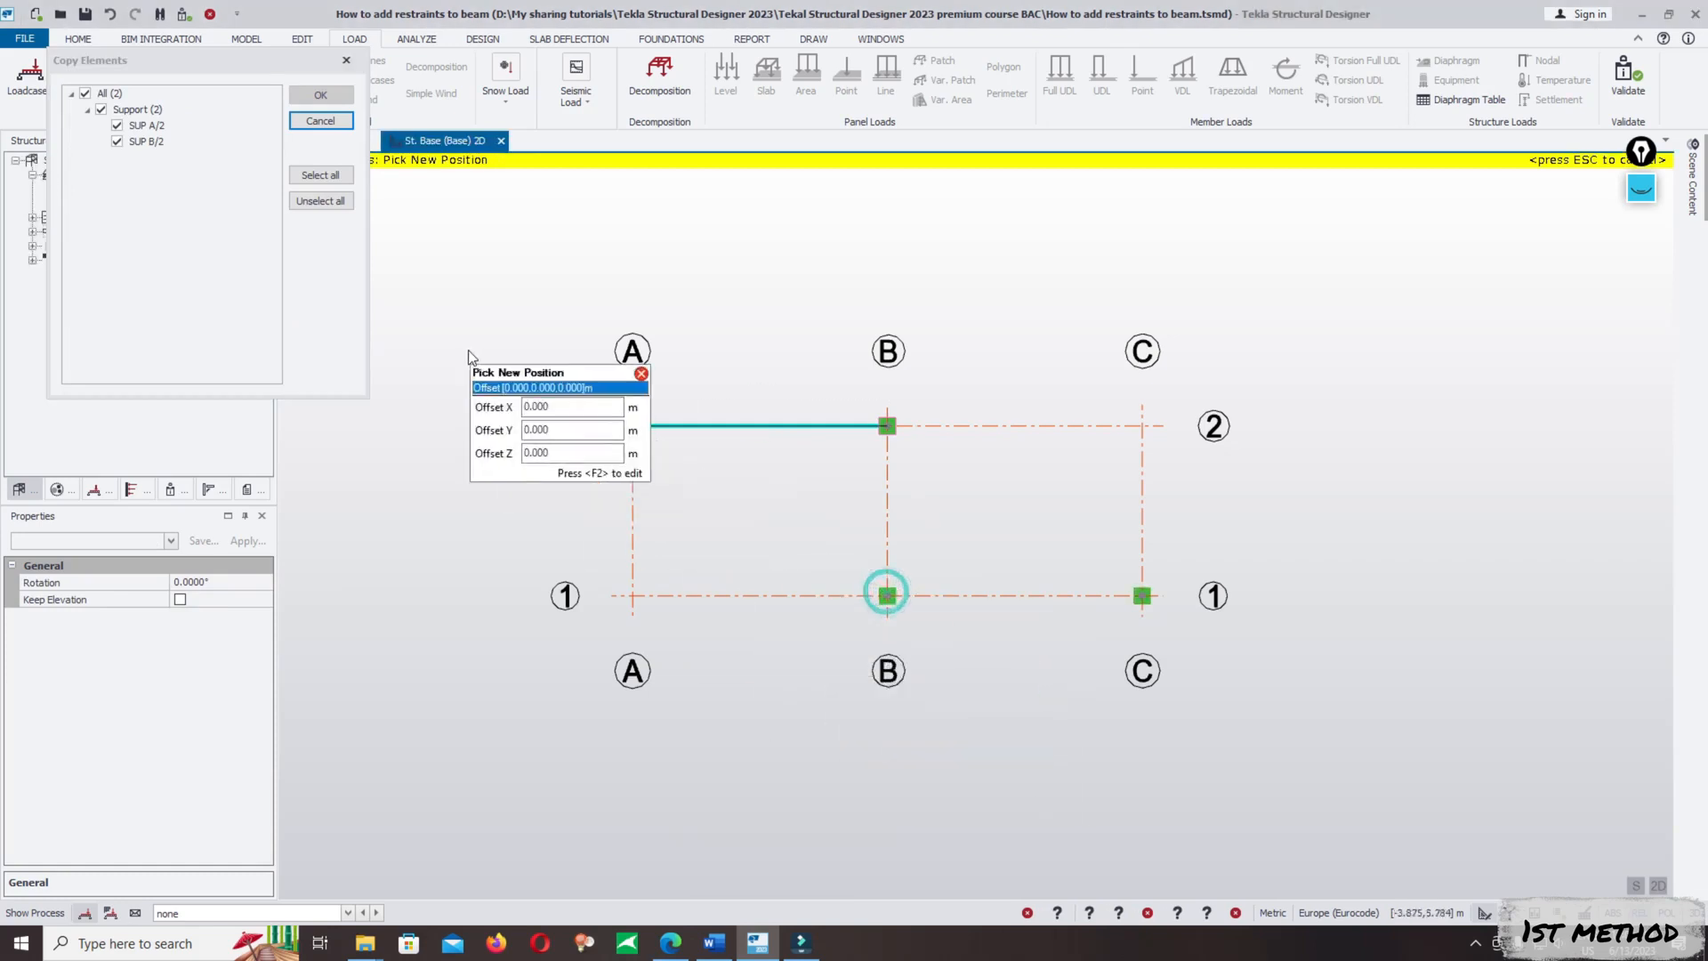
{"action": "key", "text": "Escape"}
- Copy the steel beam on grid line 2 from reference node A/2 to B/1, so it spans B to C
{"action": "left_click", "coordinate": [734, 430]}
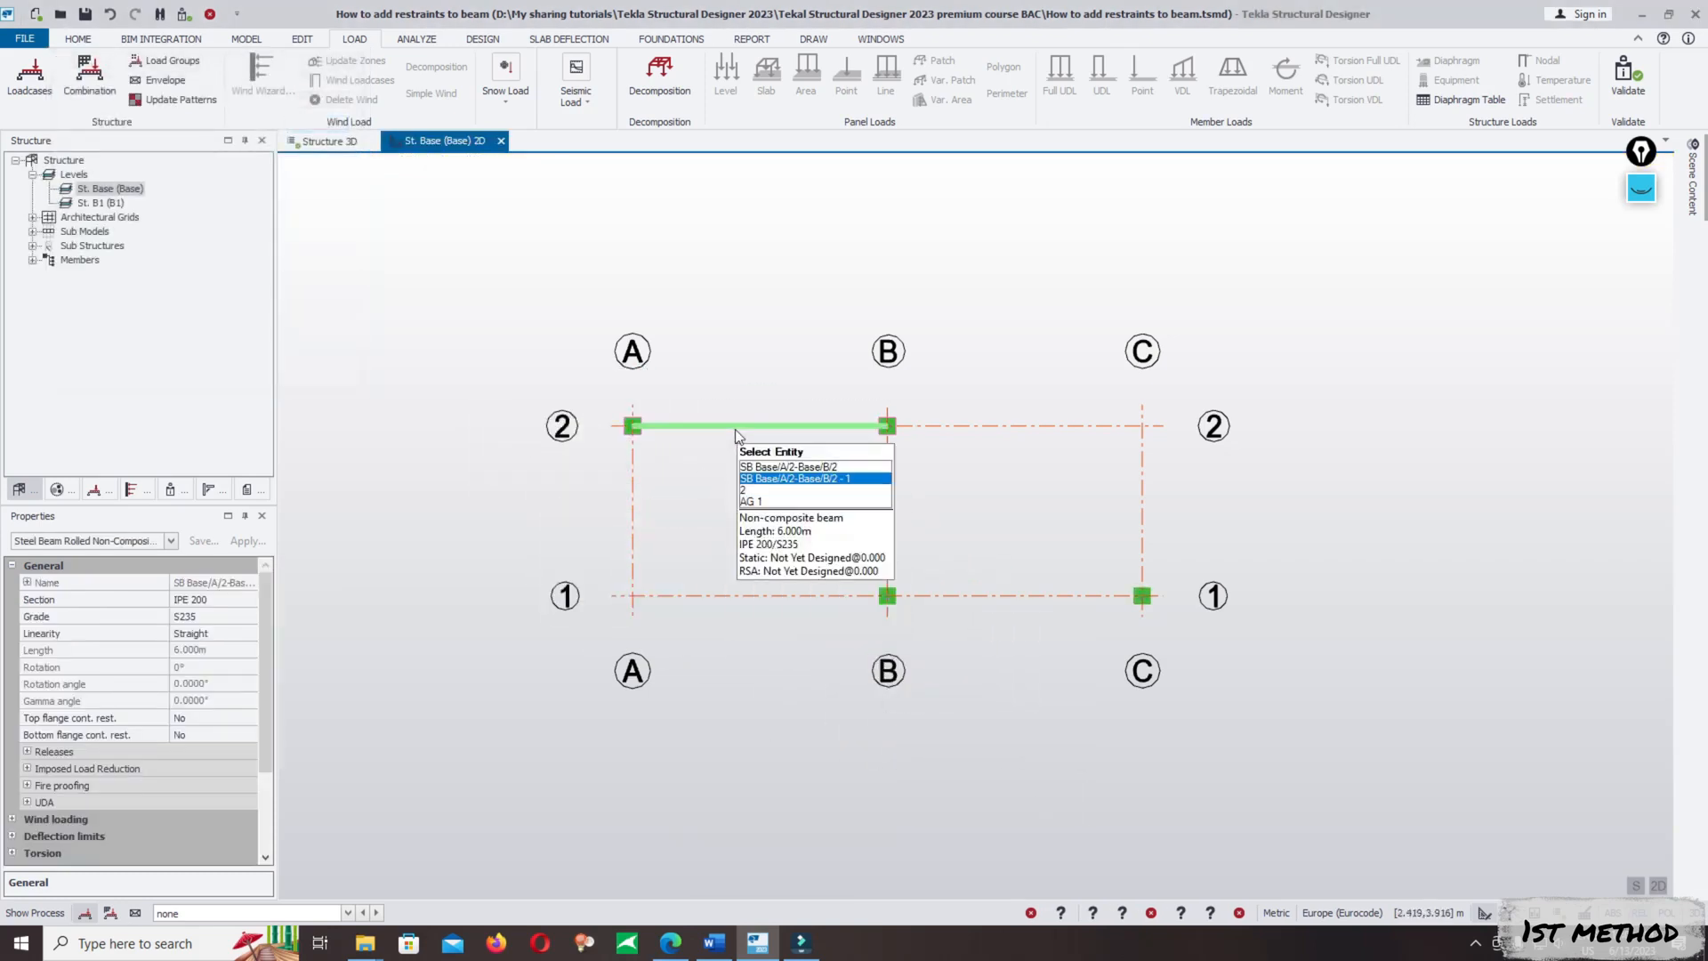
{"action": "right_click", "coordinate": [734, 431]}
{"action": "left_click", "coordinate": [756, 452]}
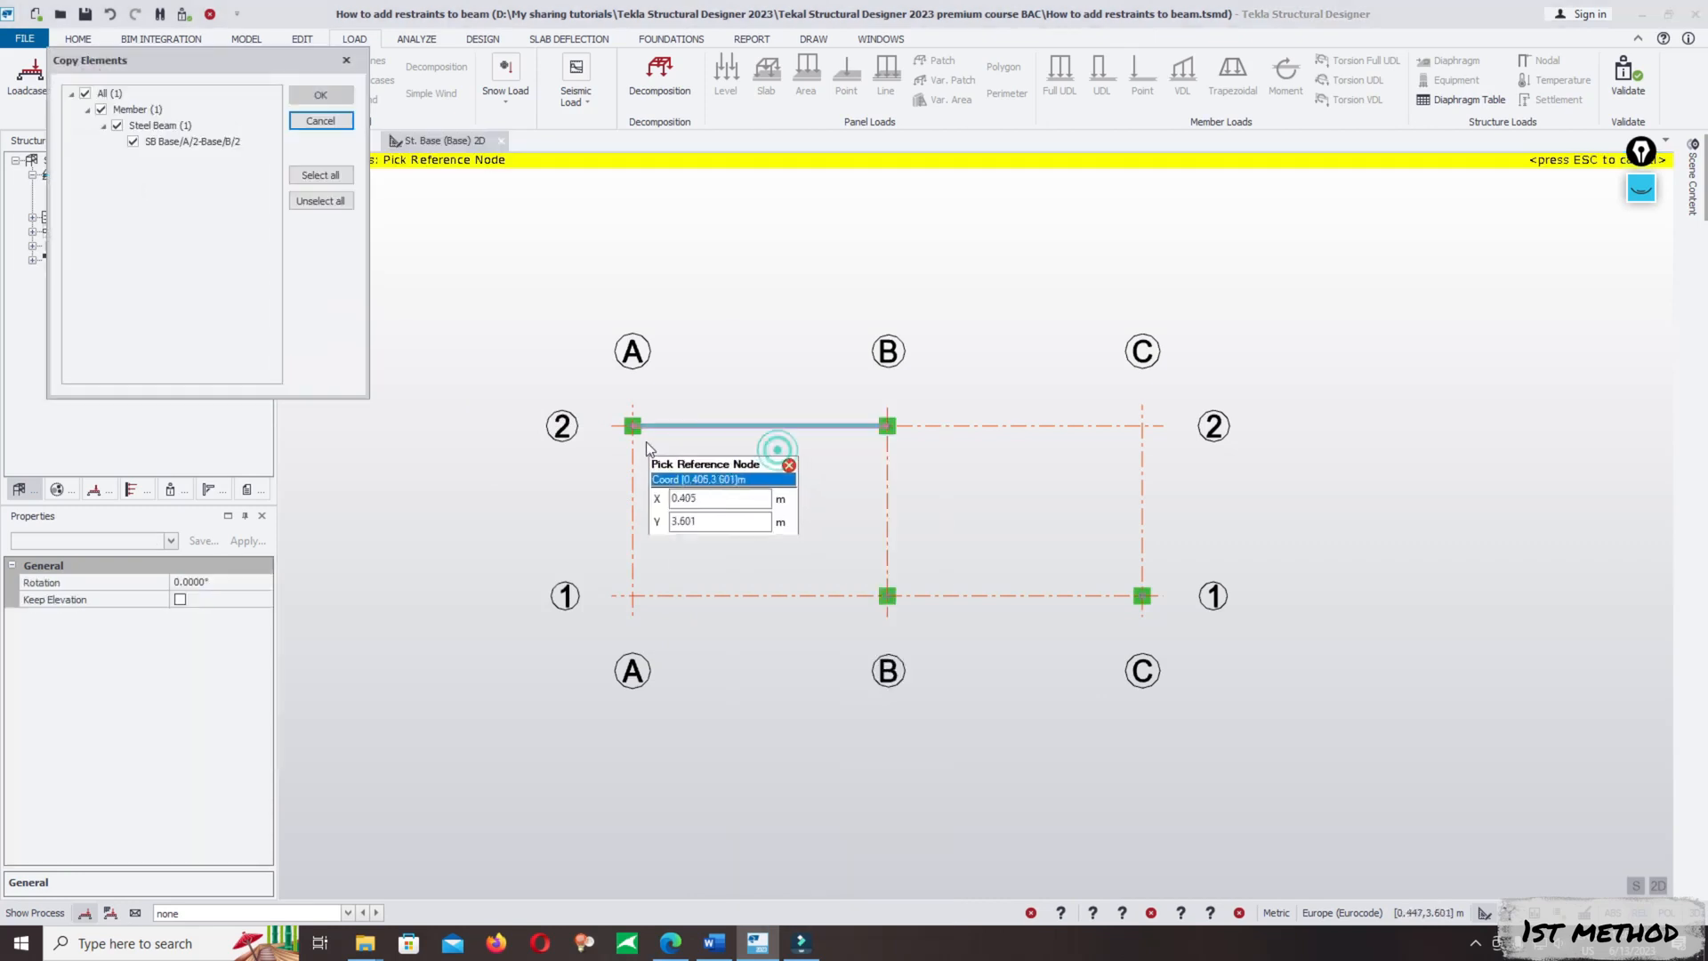
{"action": "left_click", "coordinate": [632, 426]}
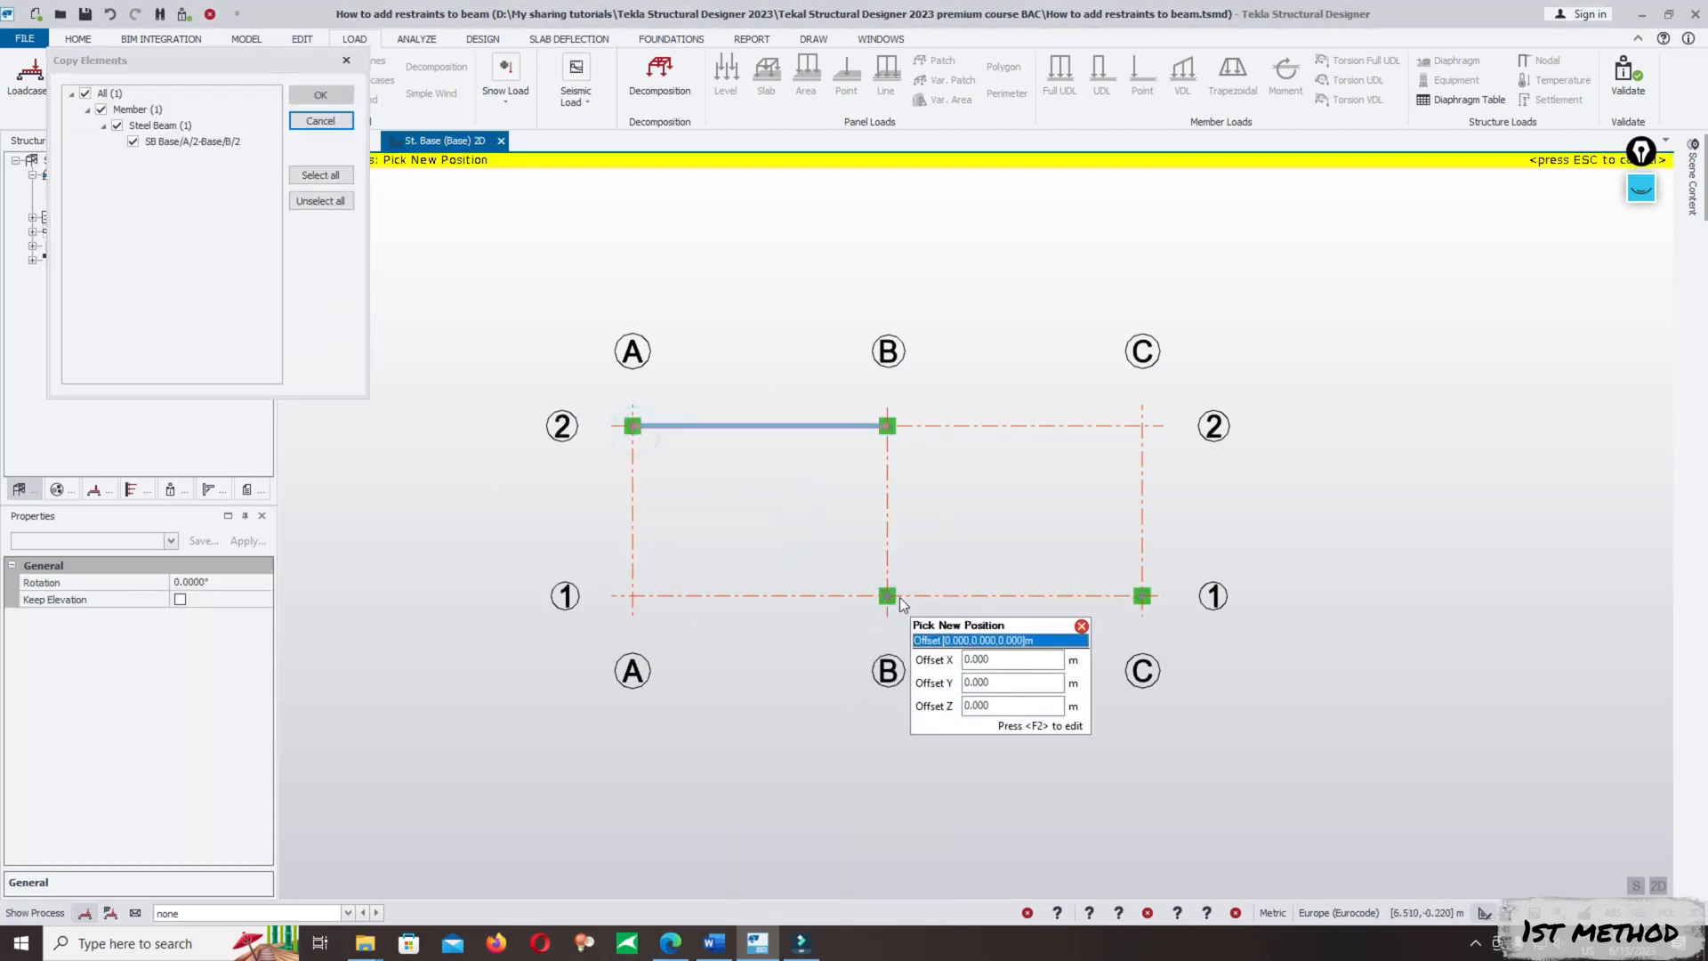
{"action": "left_click", "coordinate": [887, 595]}
{"action": "key", "text": "Escape"}
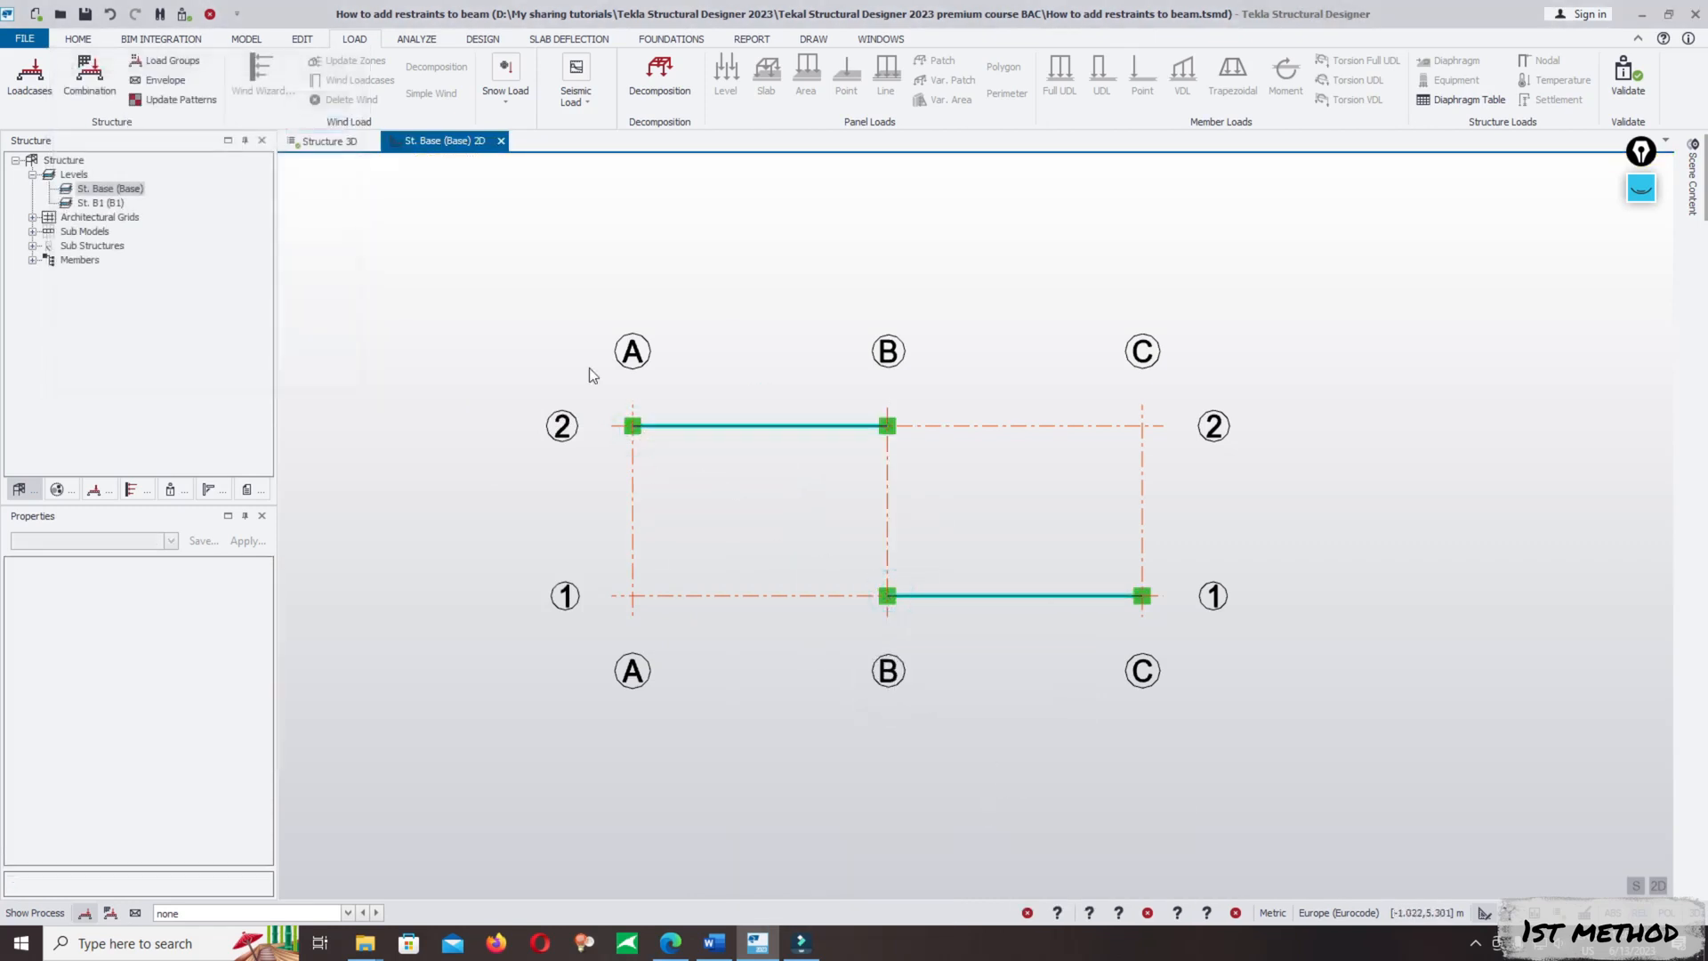
- In the Structure 3D view, copy the 5 Imposed span loading from the original beam onto the copied beam
{"action": "left_click", "coordinate": [322, 142]}
{"action": "scroll", "coordinate": [995, 665], "scroll_direction": "down", "scroll_amount": 2}
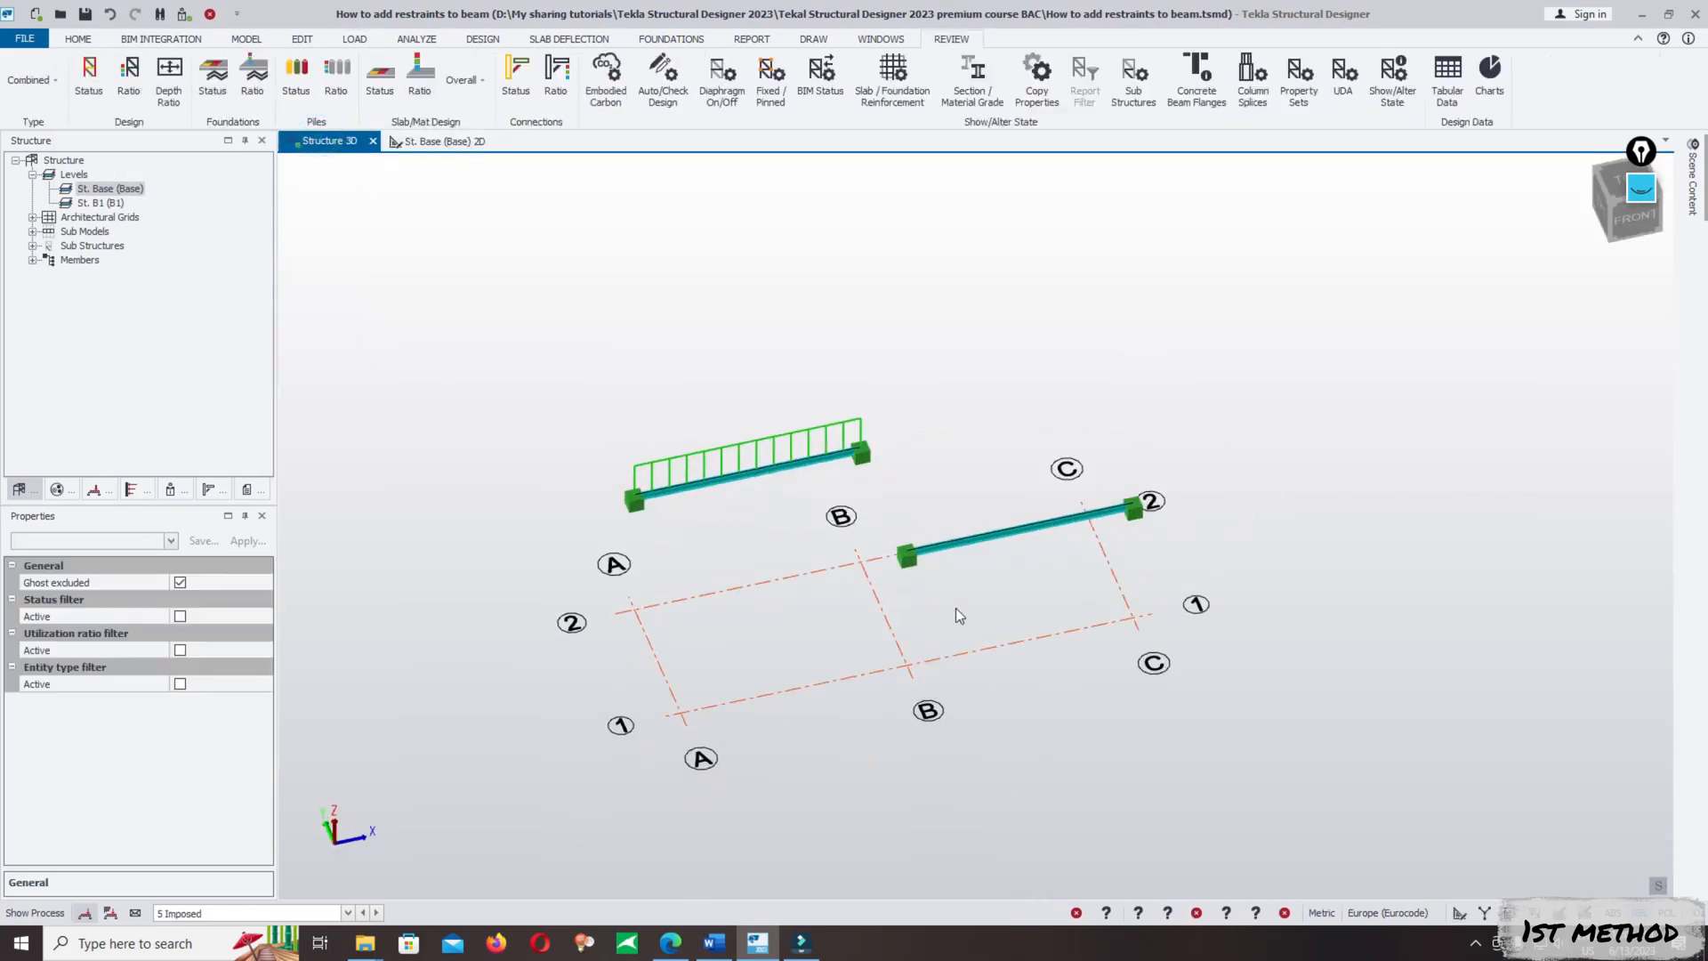
{"action": "left_click", "coordinate": [322, 42]}
{"action": "left_click", "coordinate": [71, 68]}
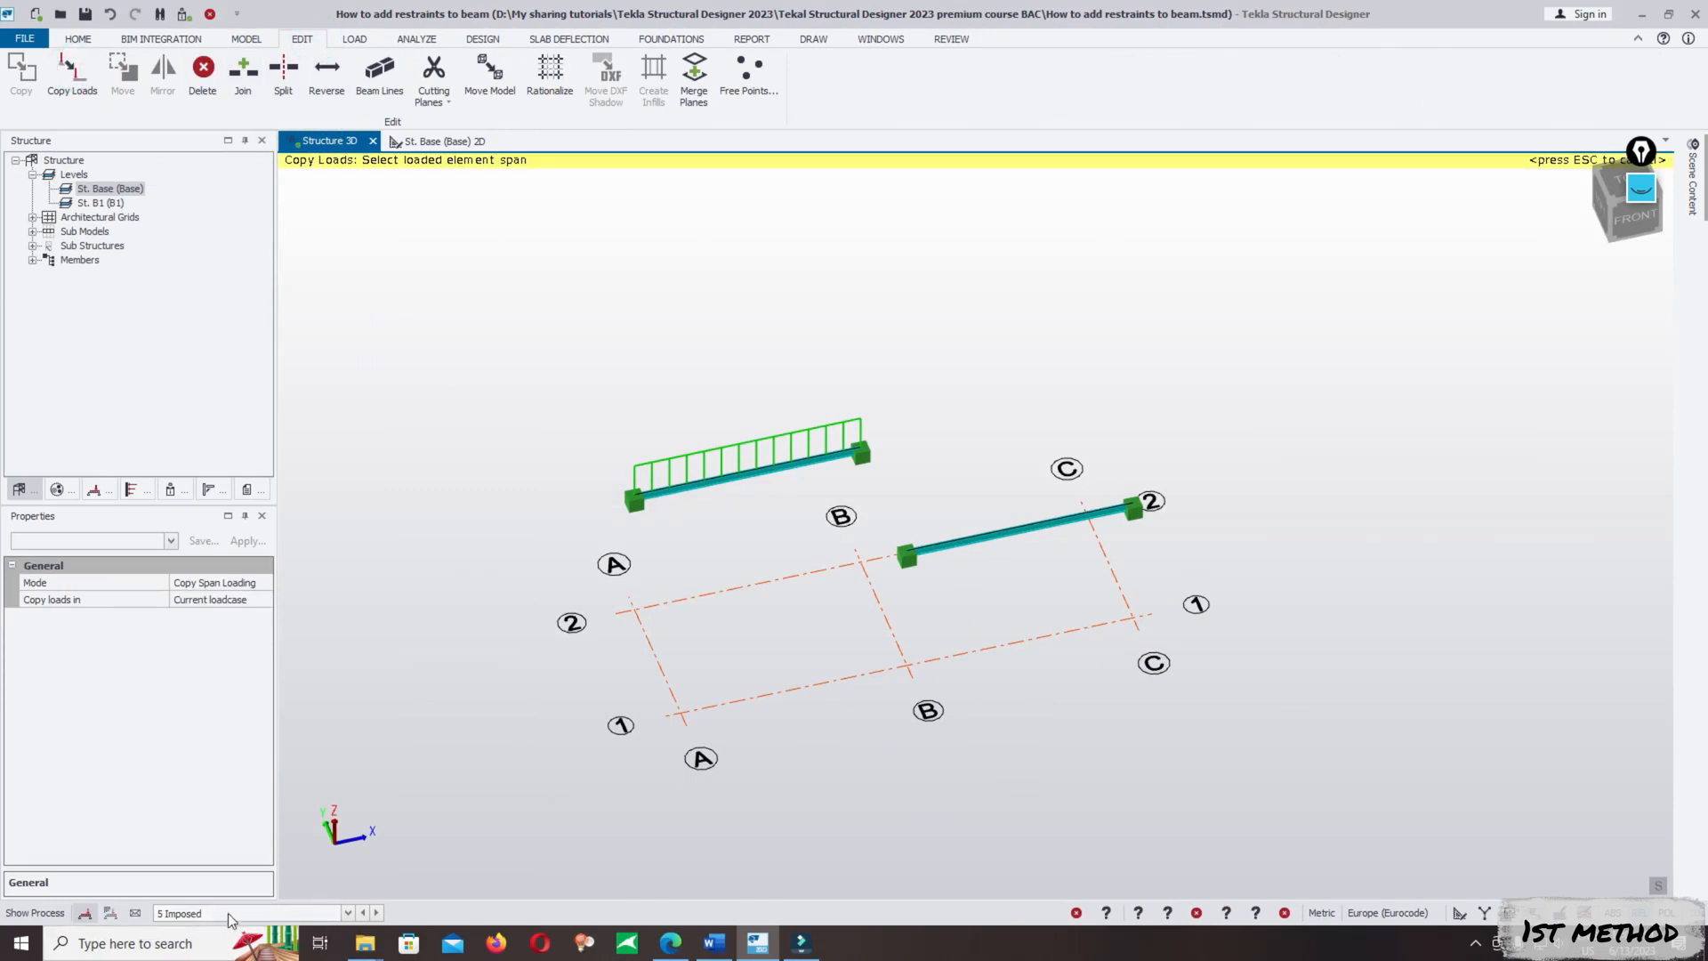
{"action": "left_click", "coordinate": [784, 467]}
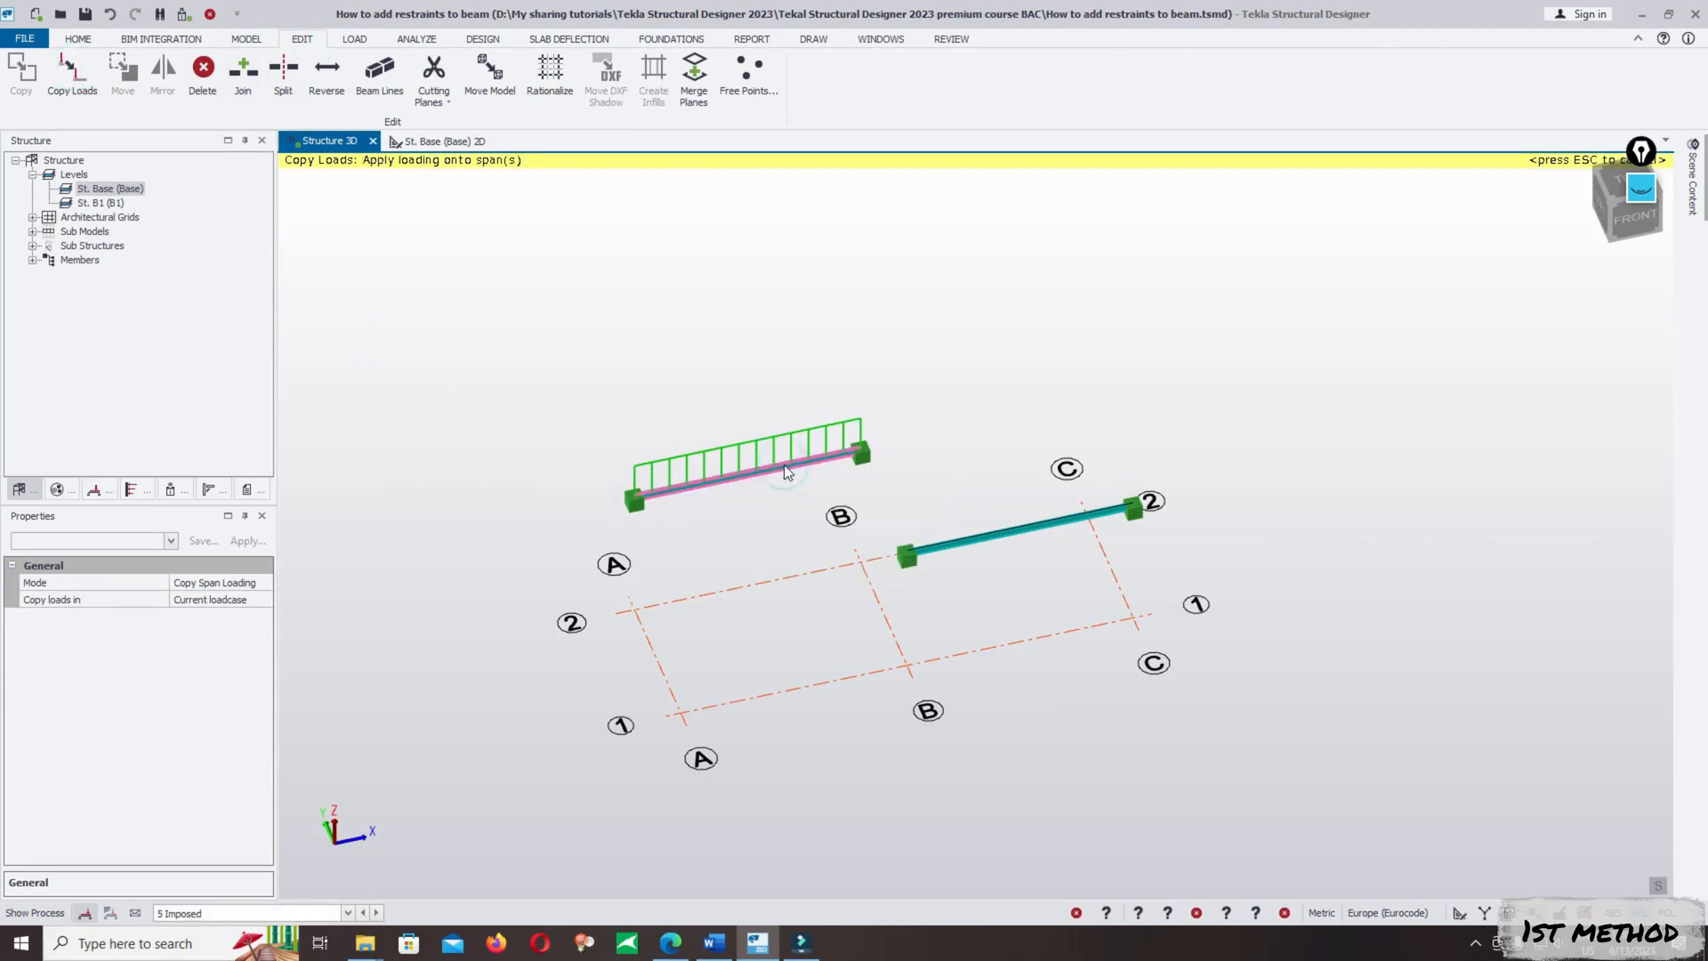
{"action": "left_click", "coordinate": [1153, 562]}
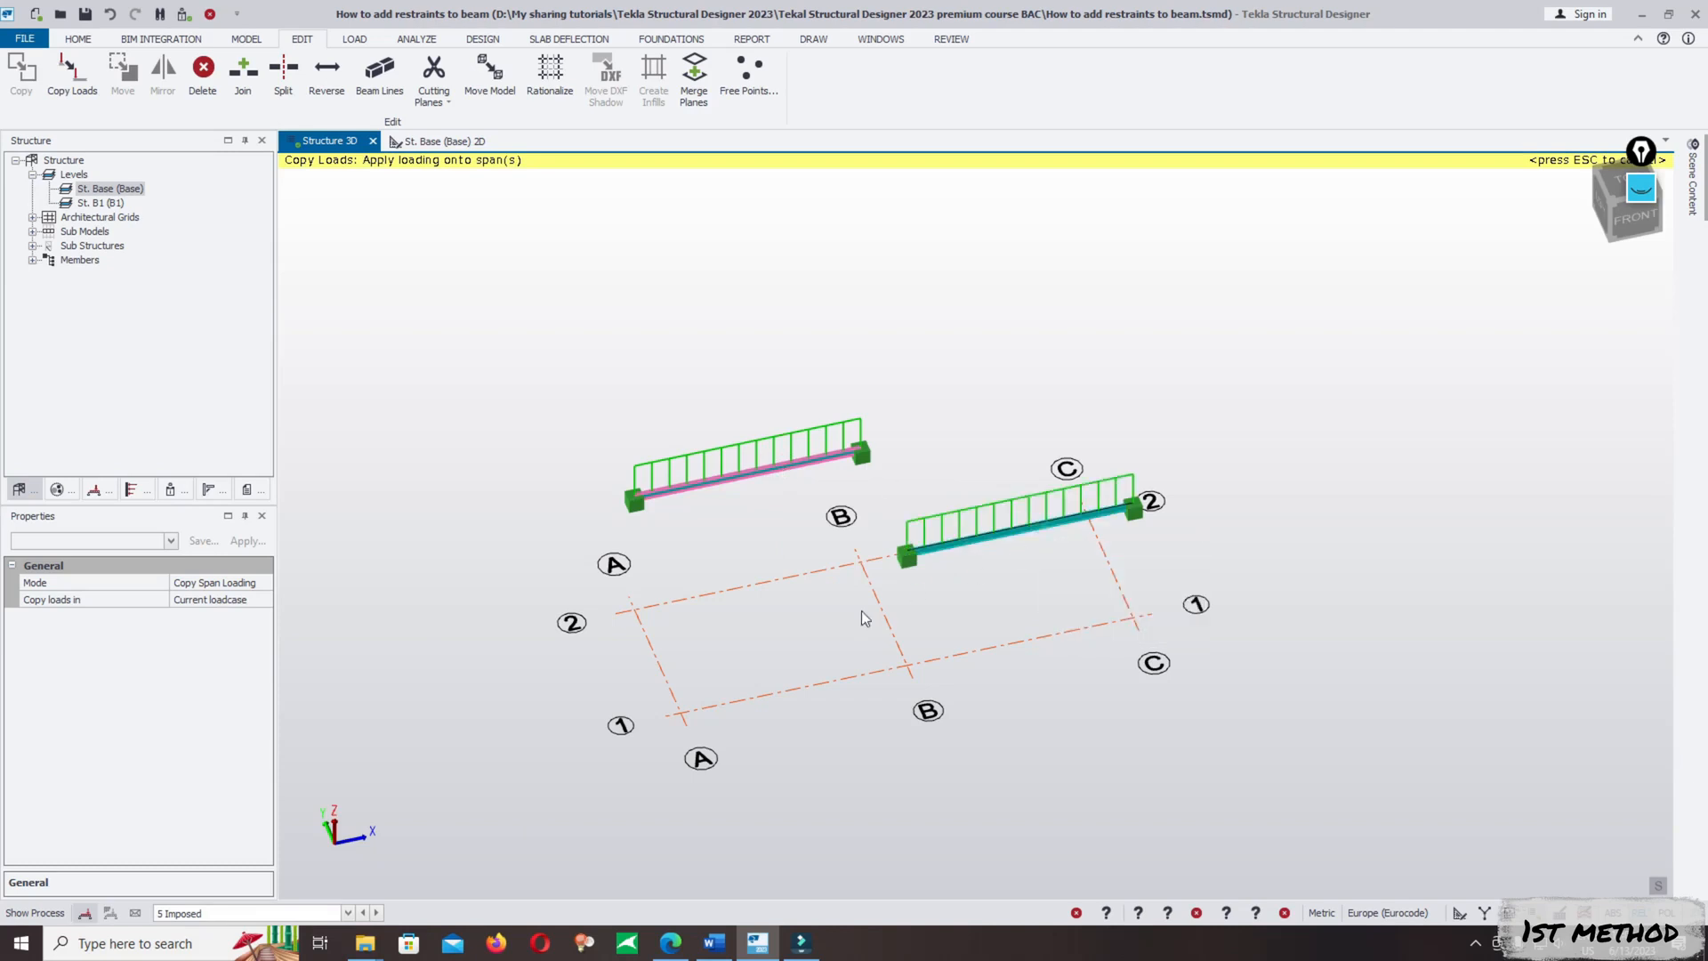
- Make 3 Dead the current loadcase and copy its span loading from the original beam onto the copied beam
{"action": "left_click", "coordinate": [231, 913]}
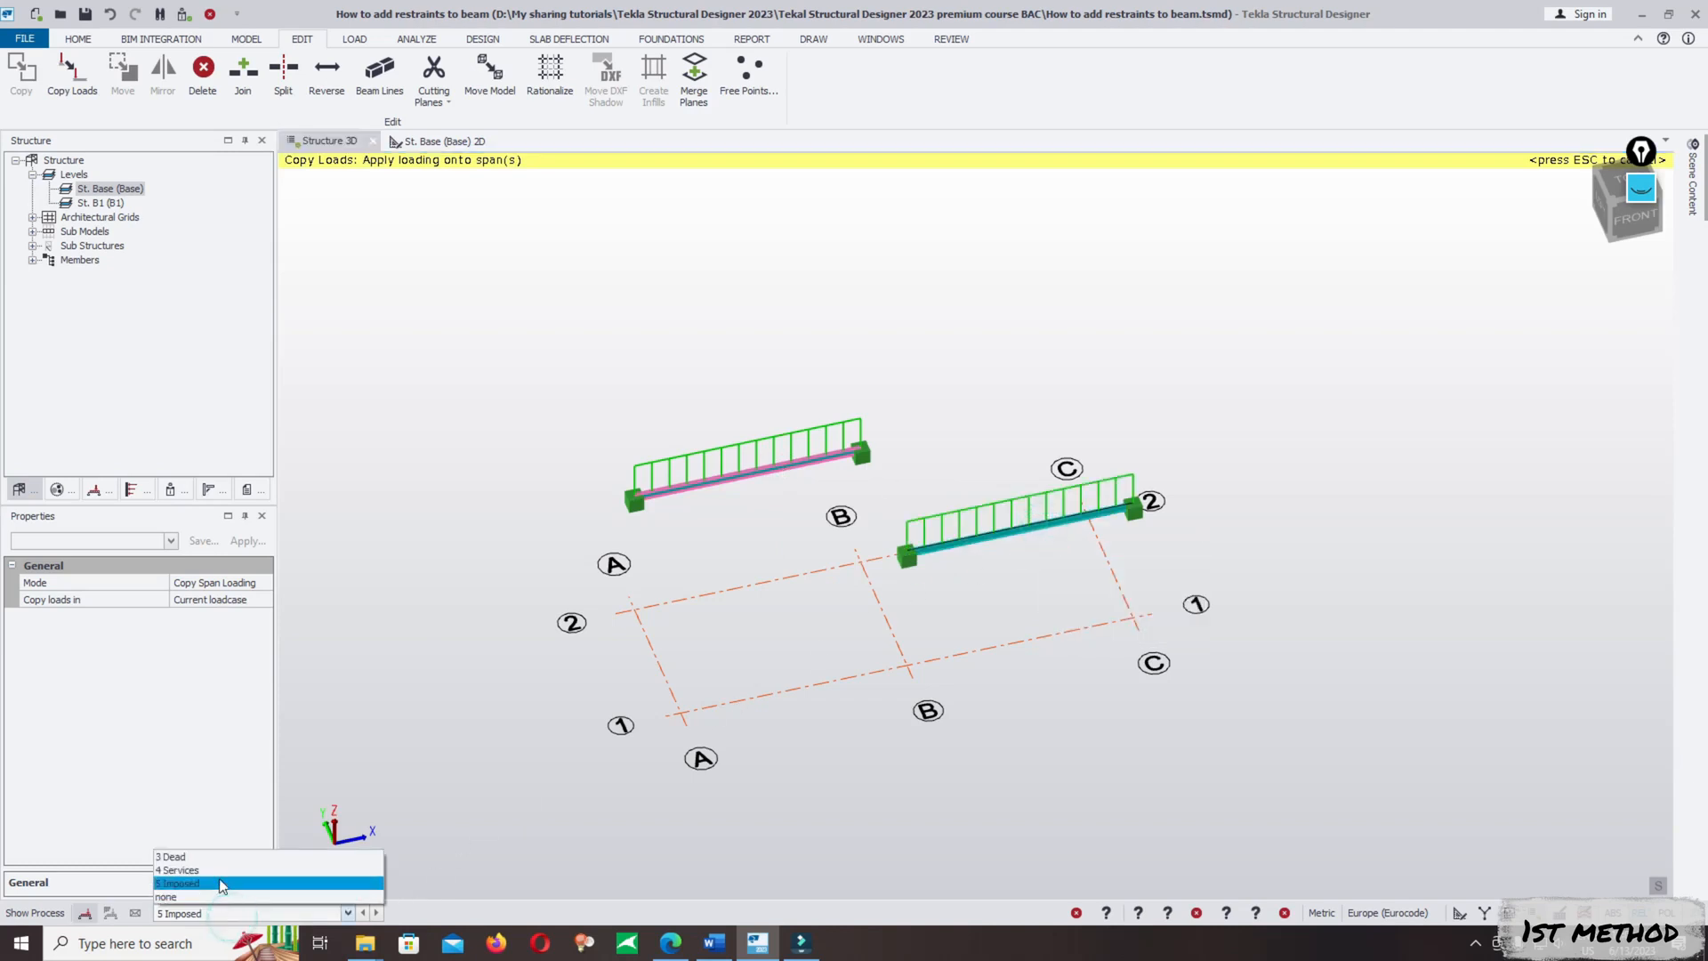
{"action": "left_click", "coordinate": [222, 857]}
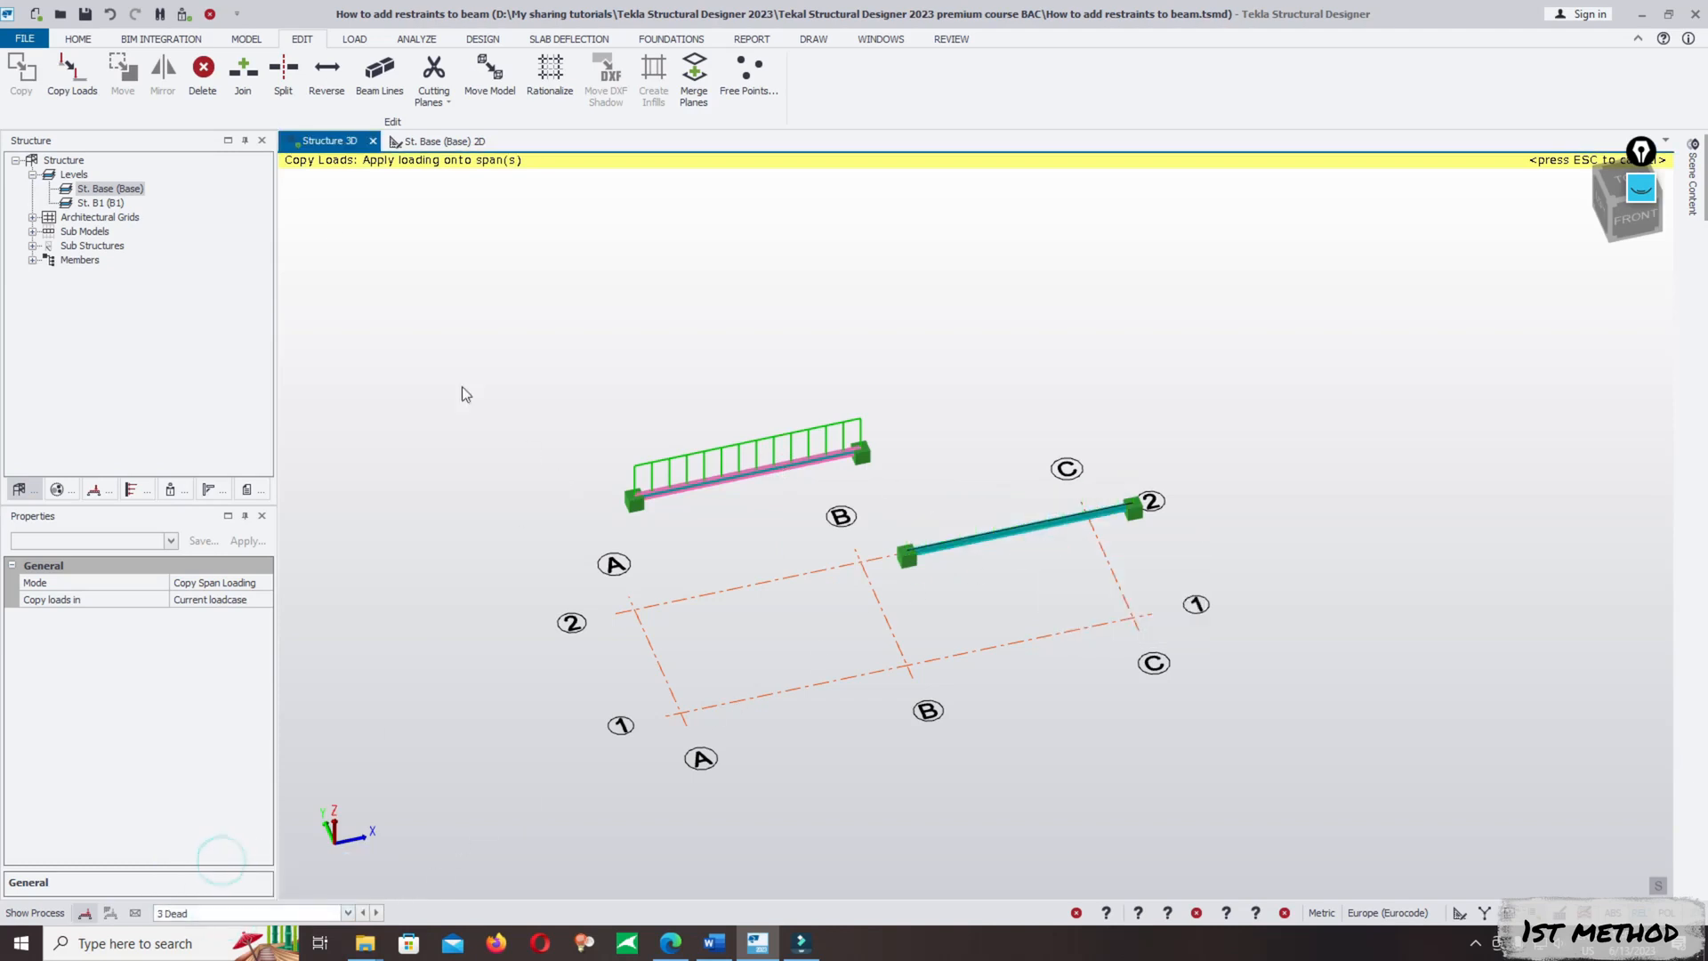
{"action": "left_click", "coordinate": [72, 71]}
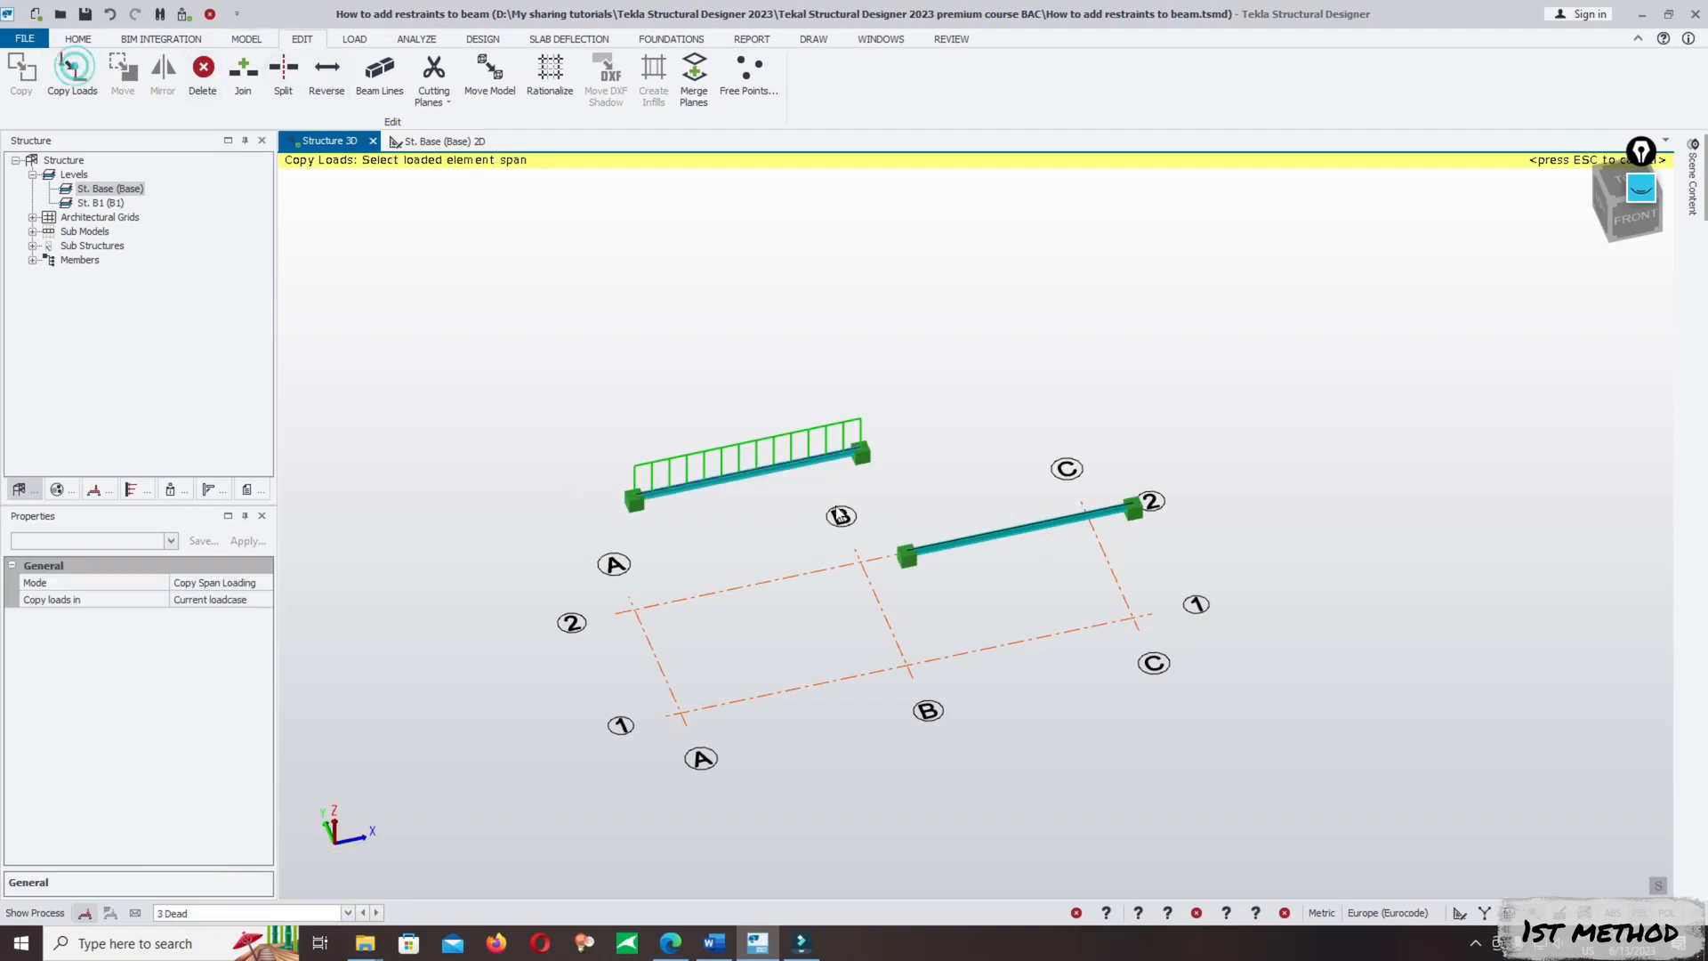
{"action": "left_click", "coordinate": [760, 474]}
{"action": "left_click", "coordinate": [983, 532]}
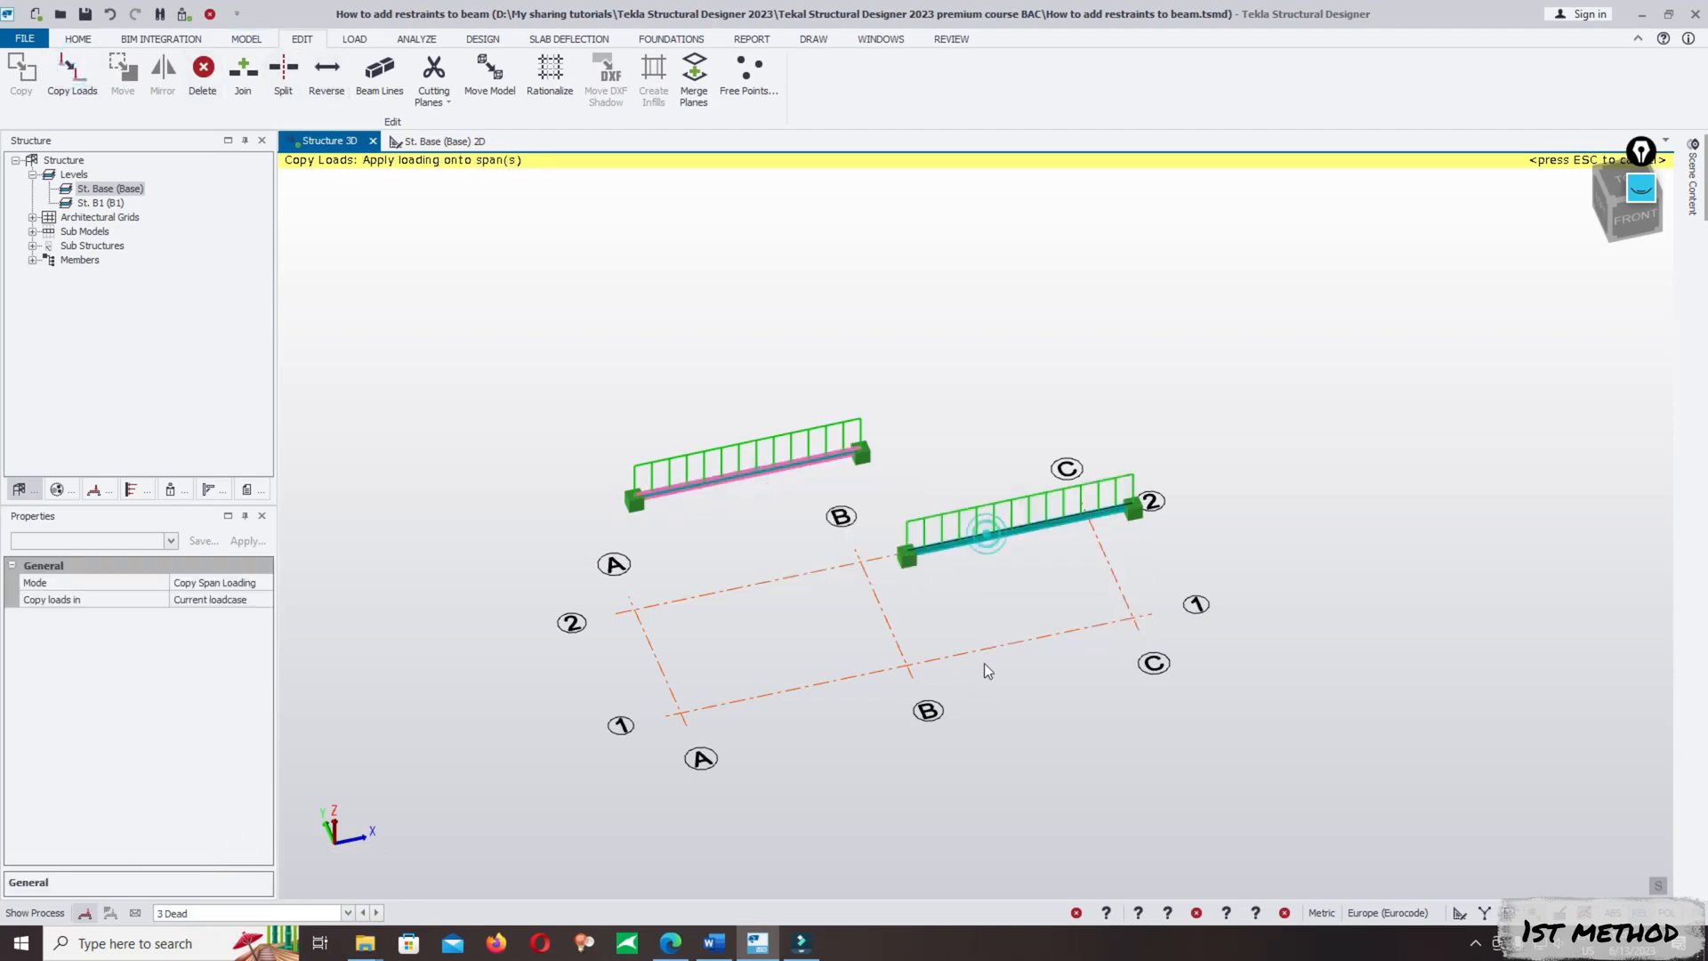
{"action": "key", "text": "Escape"}
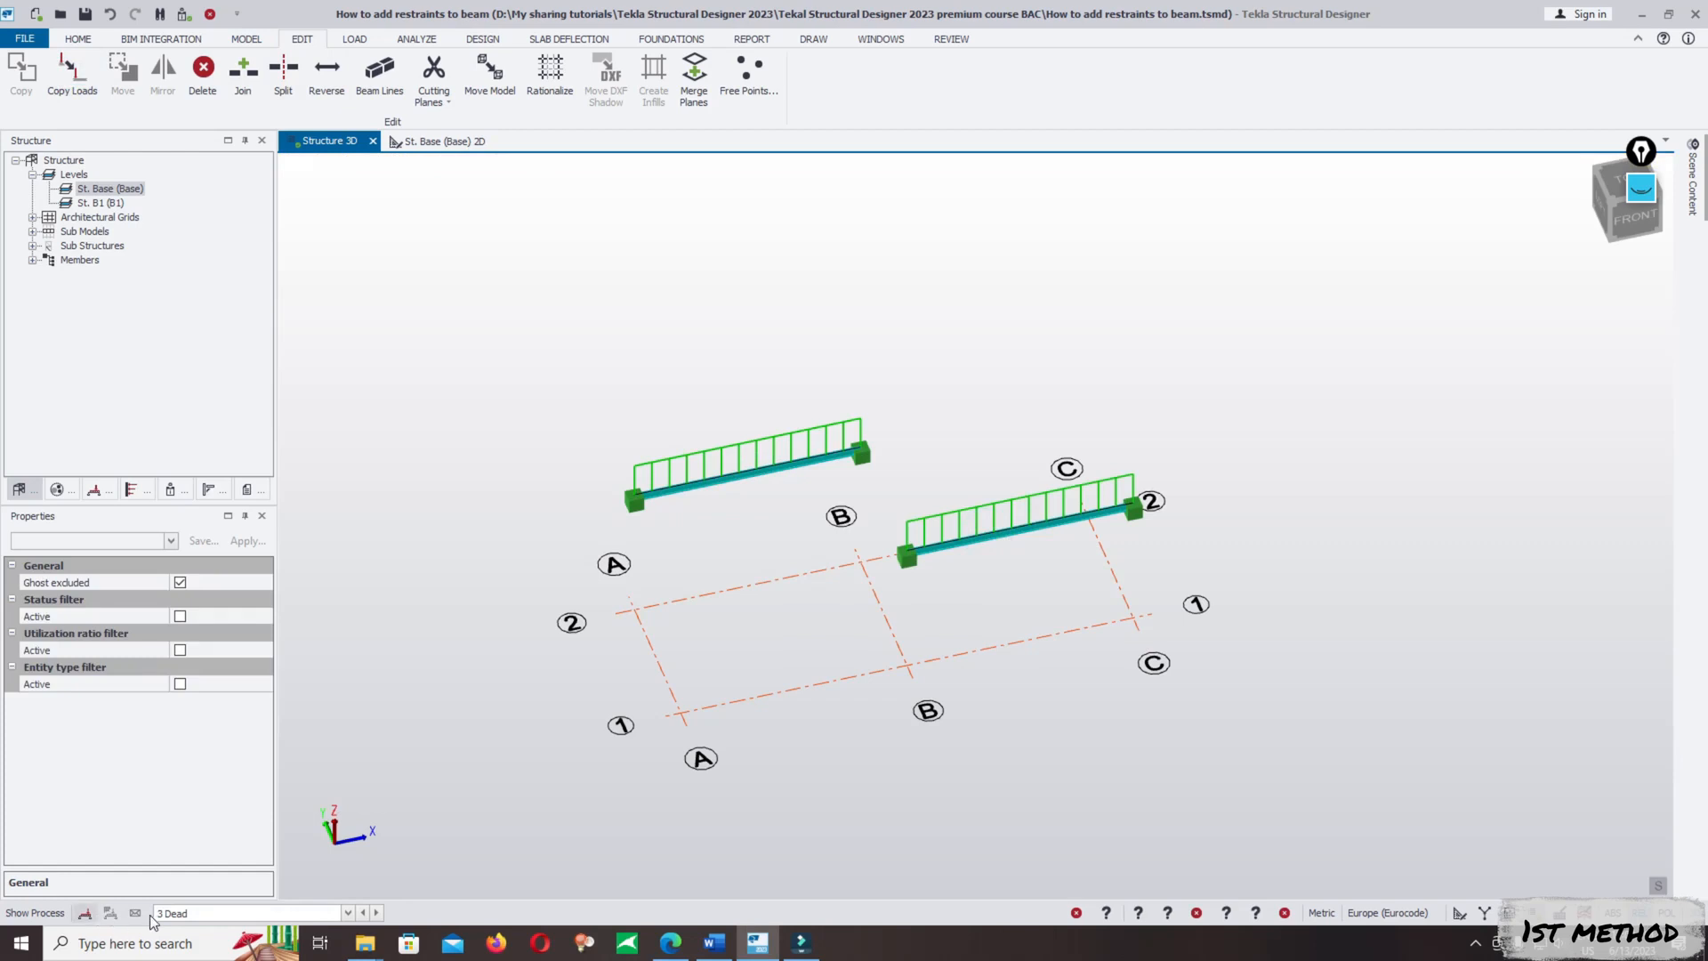
- Keep 3 Dead as the current loadcase, hide the members in the 3D scene and display the loading value text
{"action": "left_click", "coordinate": [184, 913]}
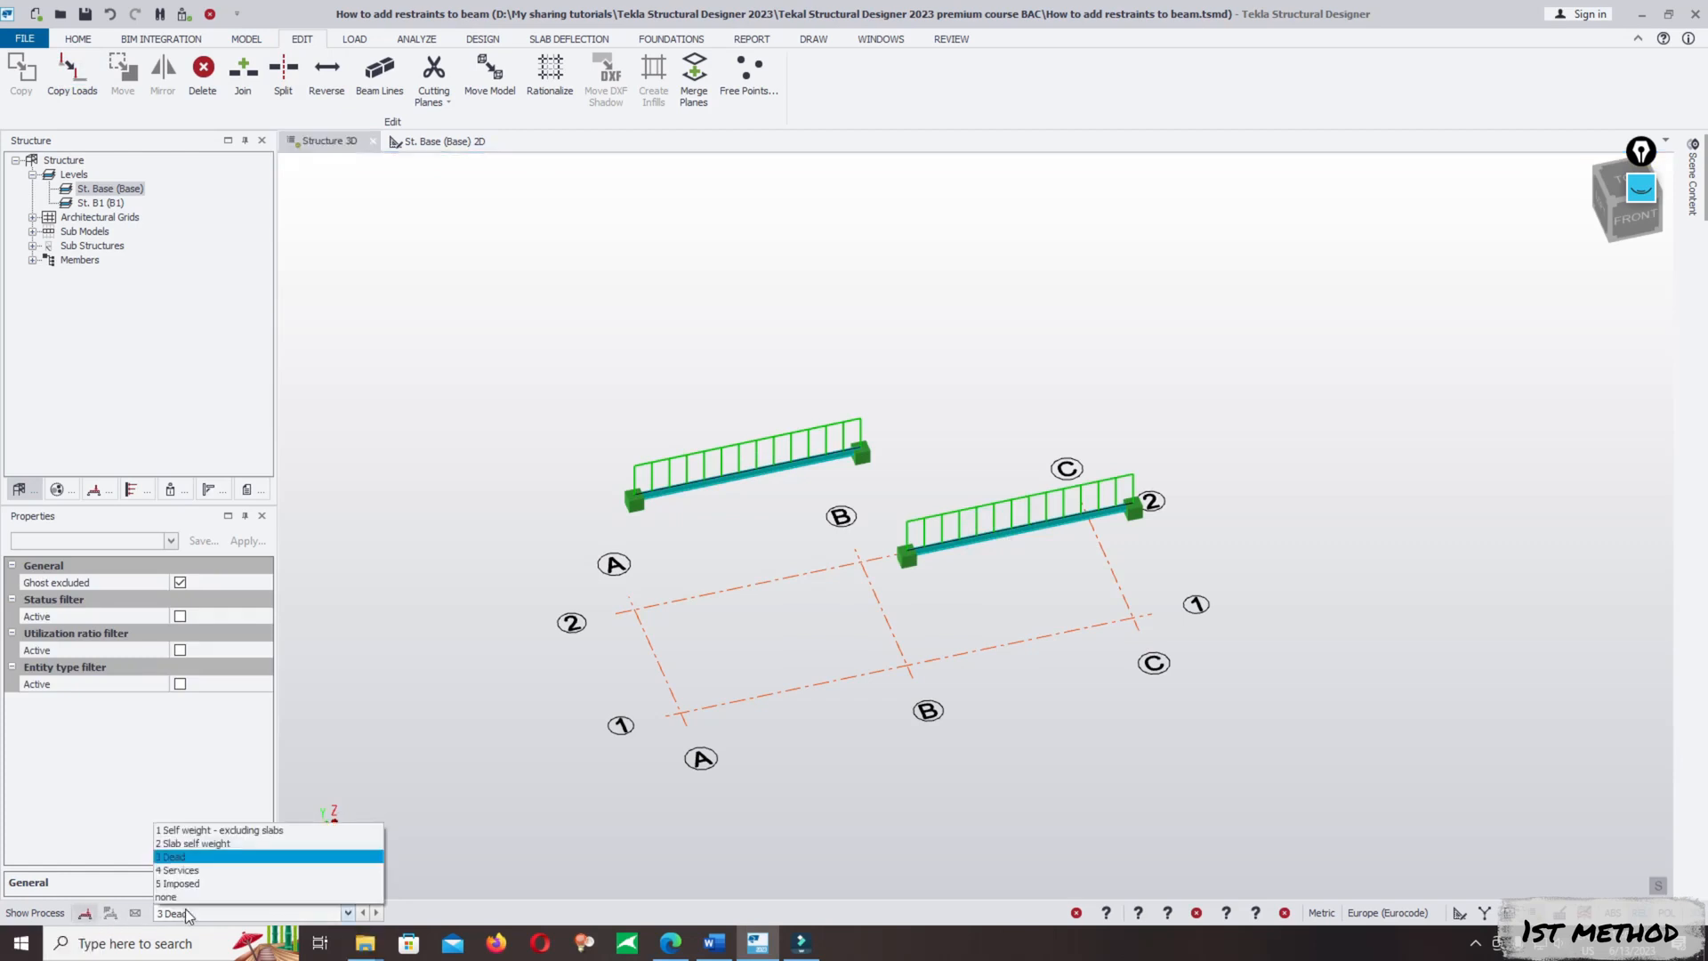
{"action": "left_click", "coordinate": [195, 855]}
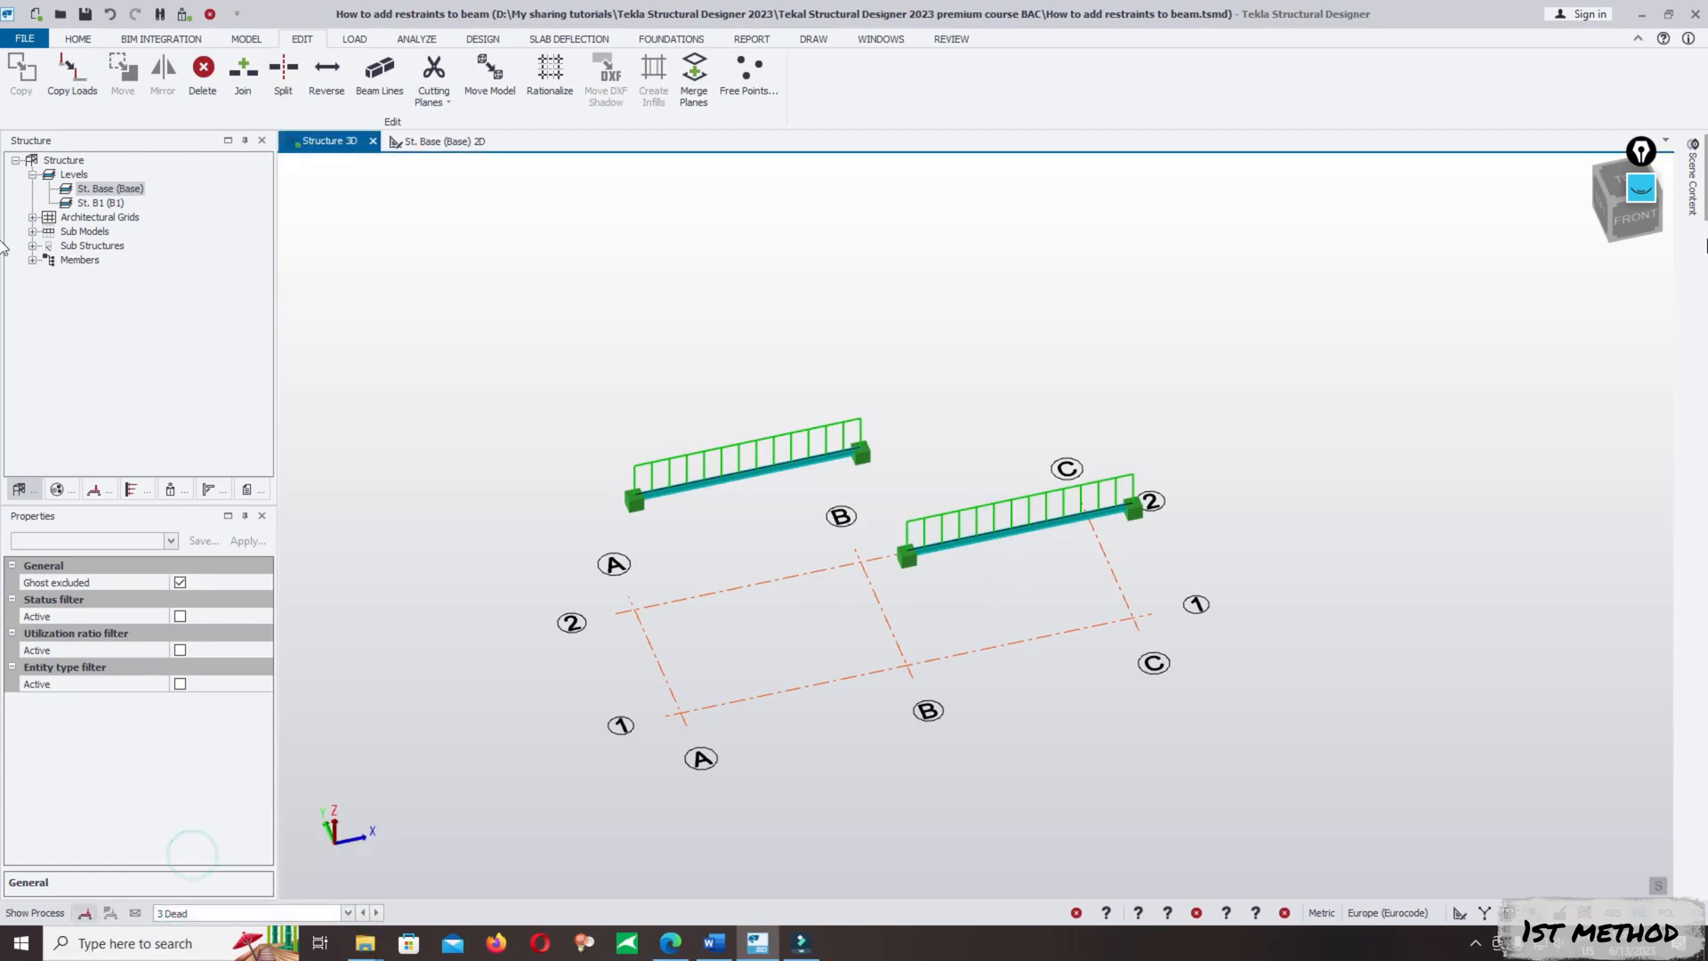
{"action": "left_click", "coordinate": [1692, 196]}
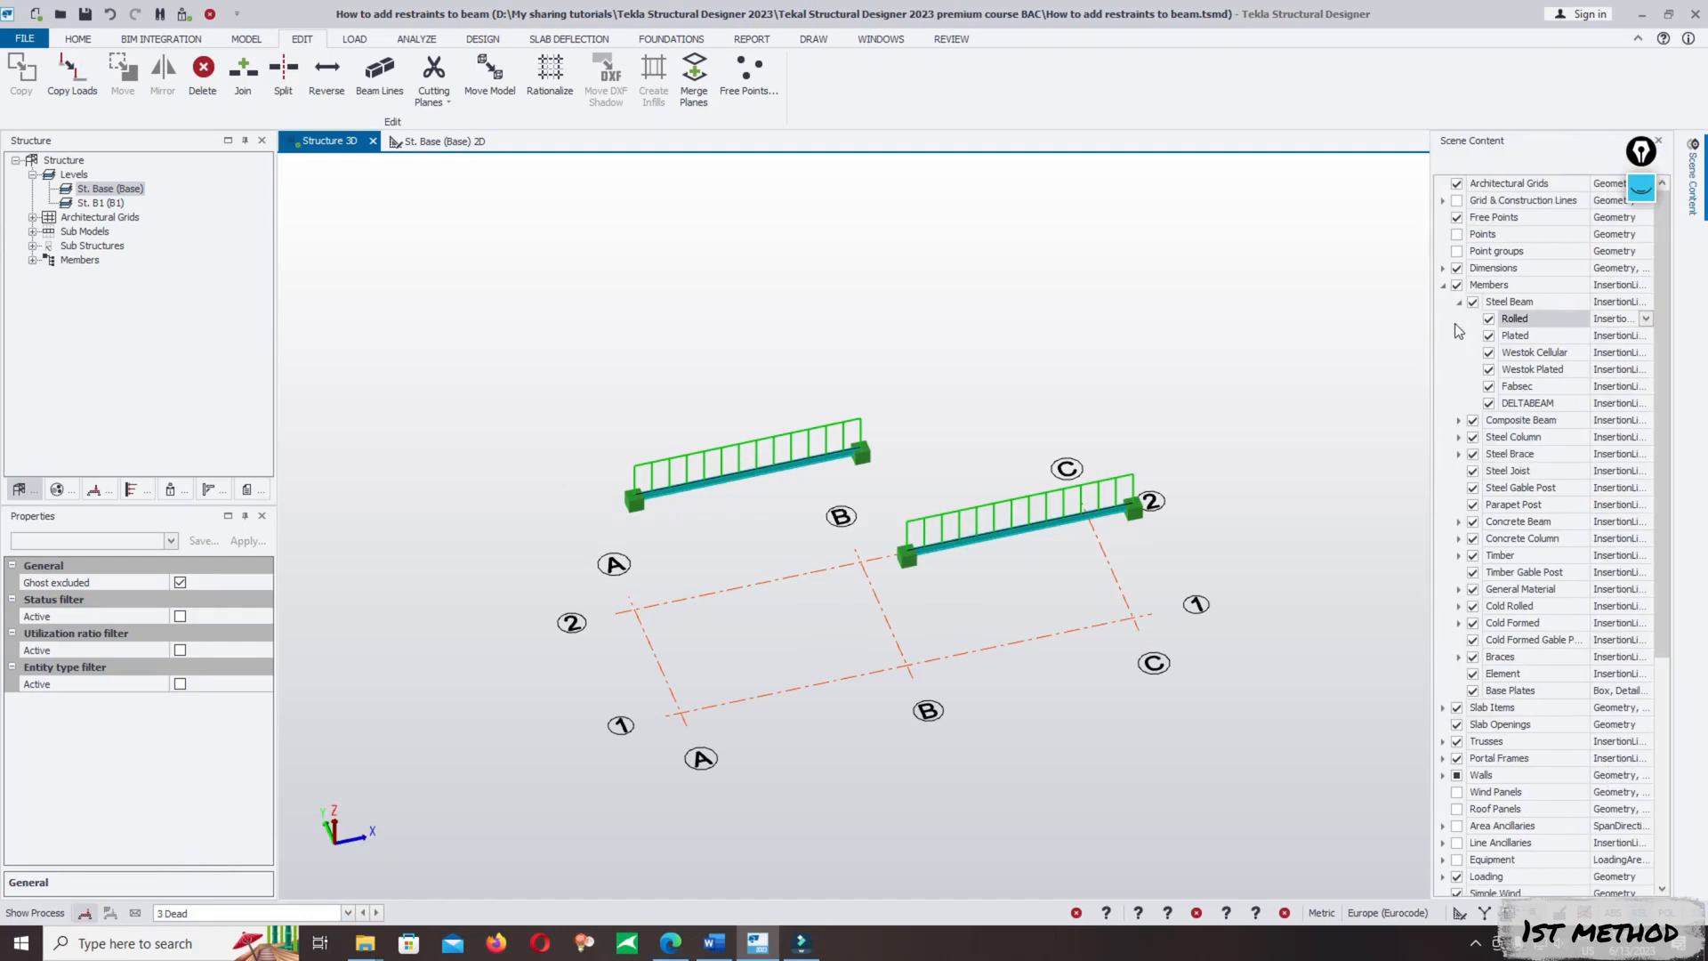
{"action": "left_click", "coordinate": [1456, 285]}
{"action": "left_click", "coordinate": [1442, 284]}
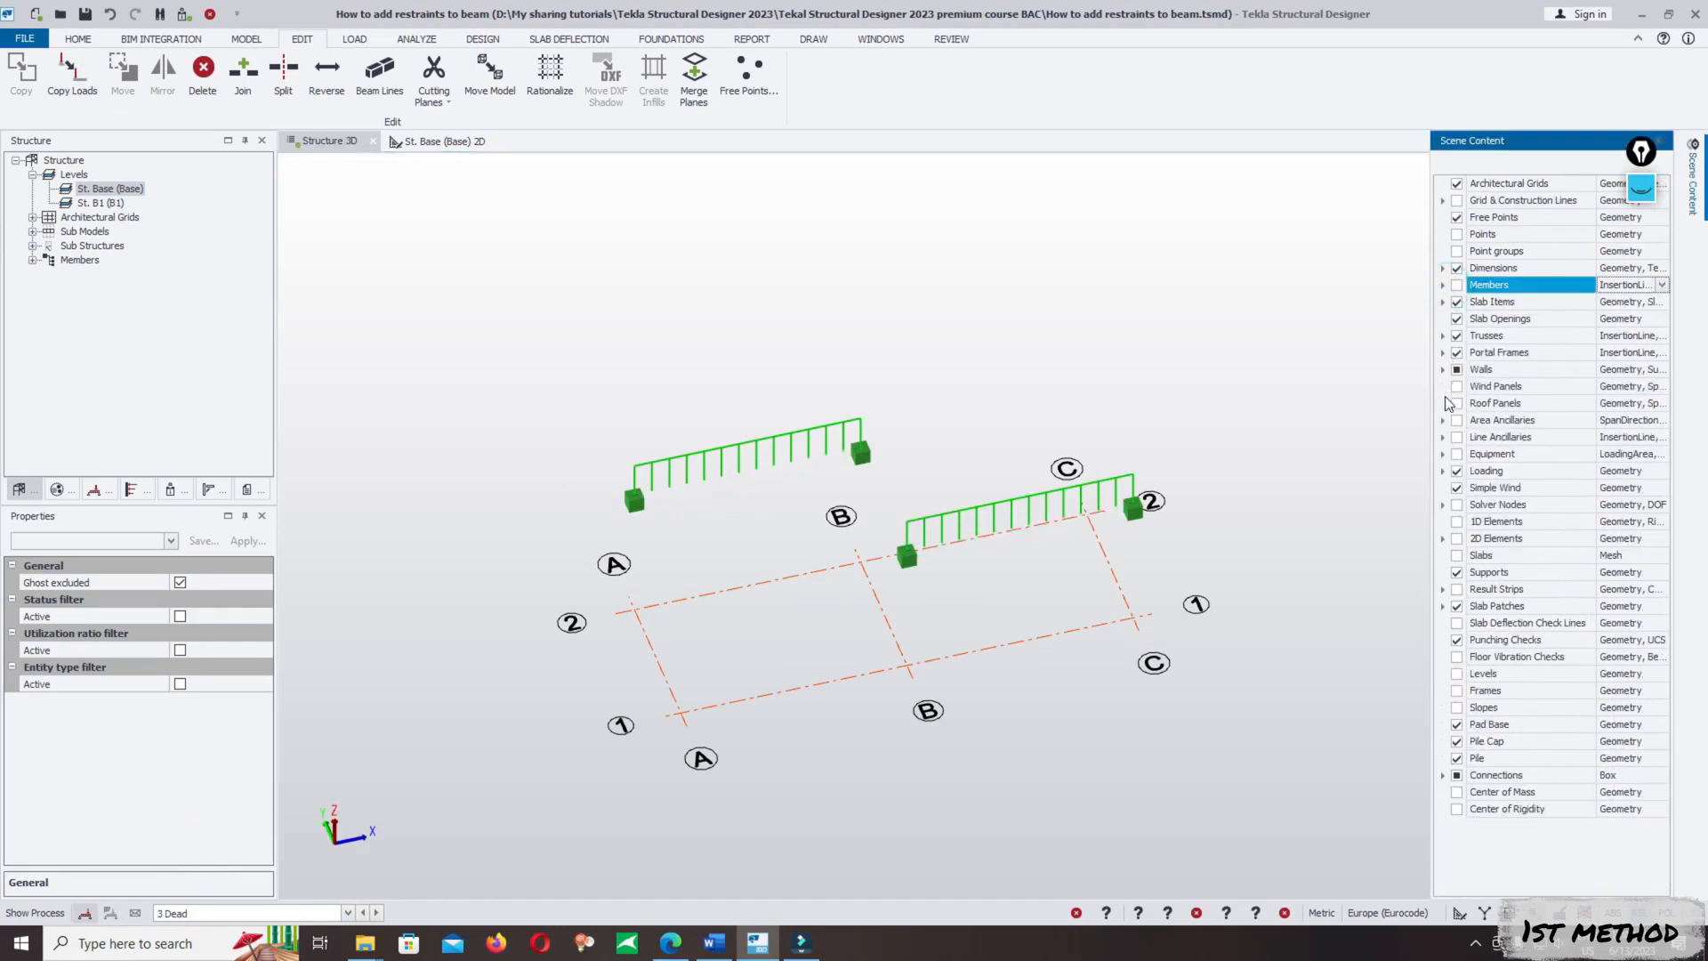
{"action": "left_click", "coordinate": [1651, 472]}
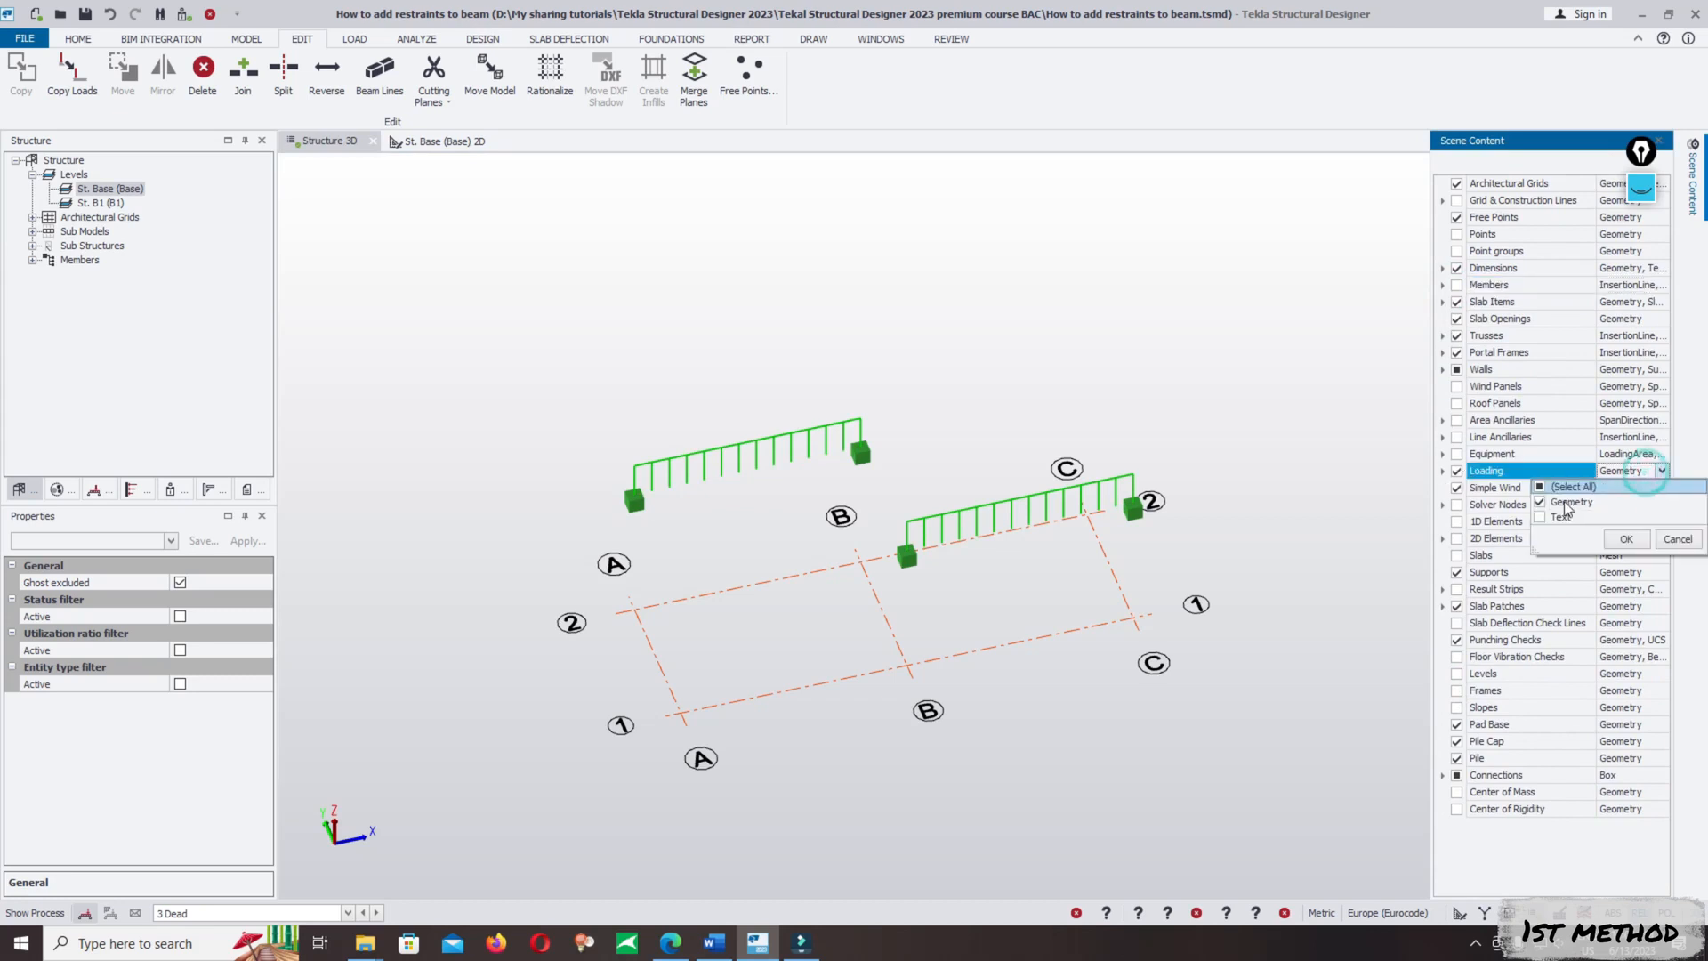
{"action": "left_click", "coordinate": [1635, 539]}
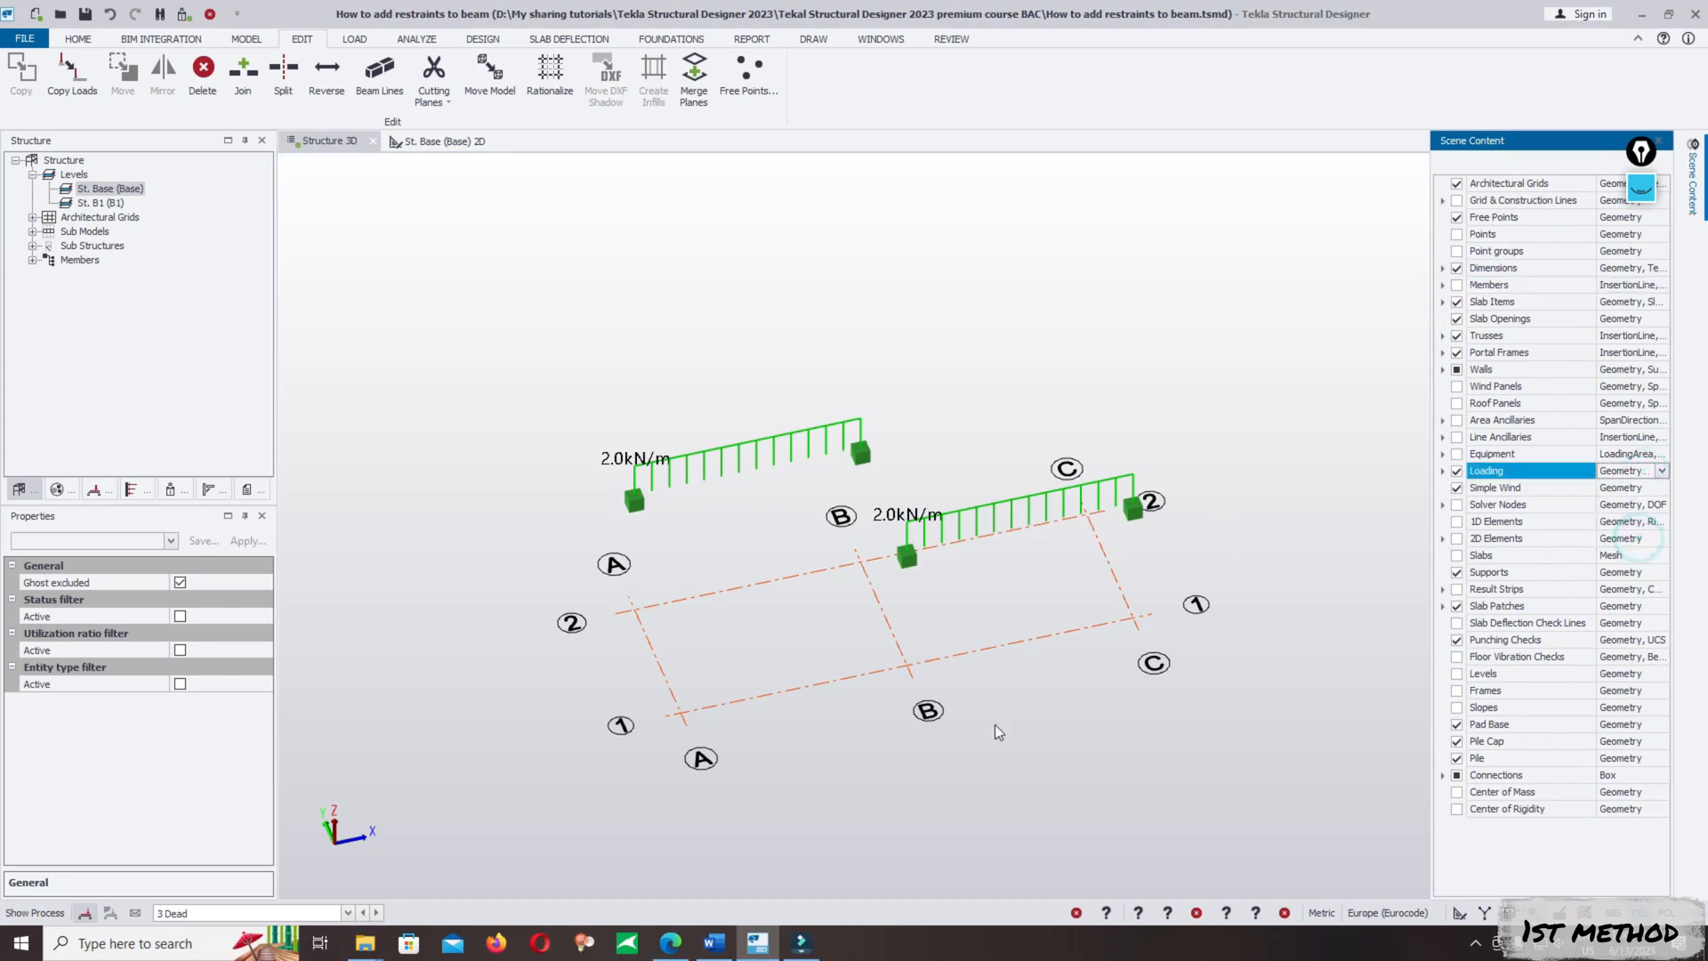
{"action": "middle_click_drag", "start_coordinate": [995, 724], "coordinate": [943, 600]}
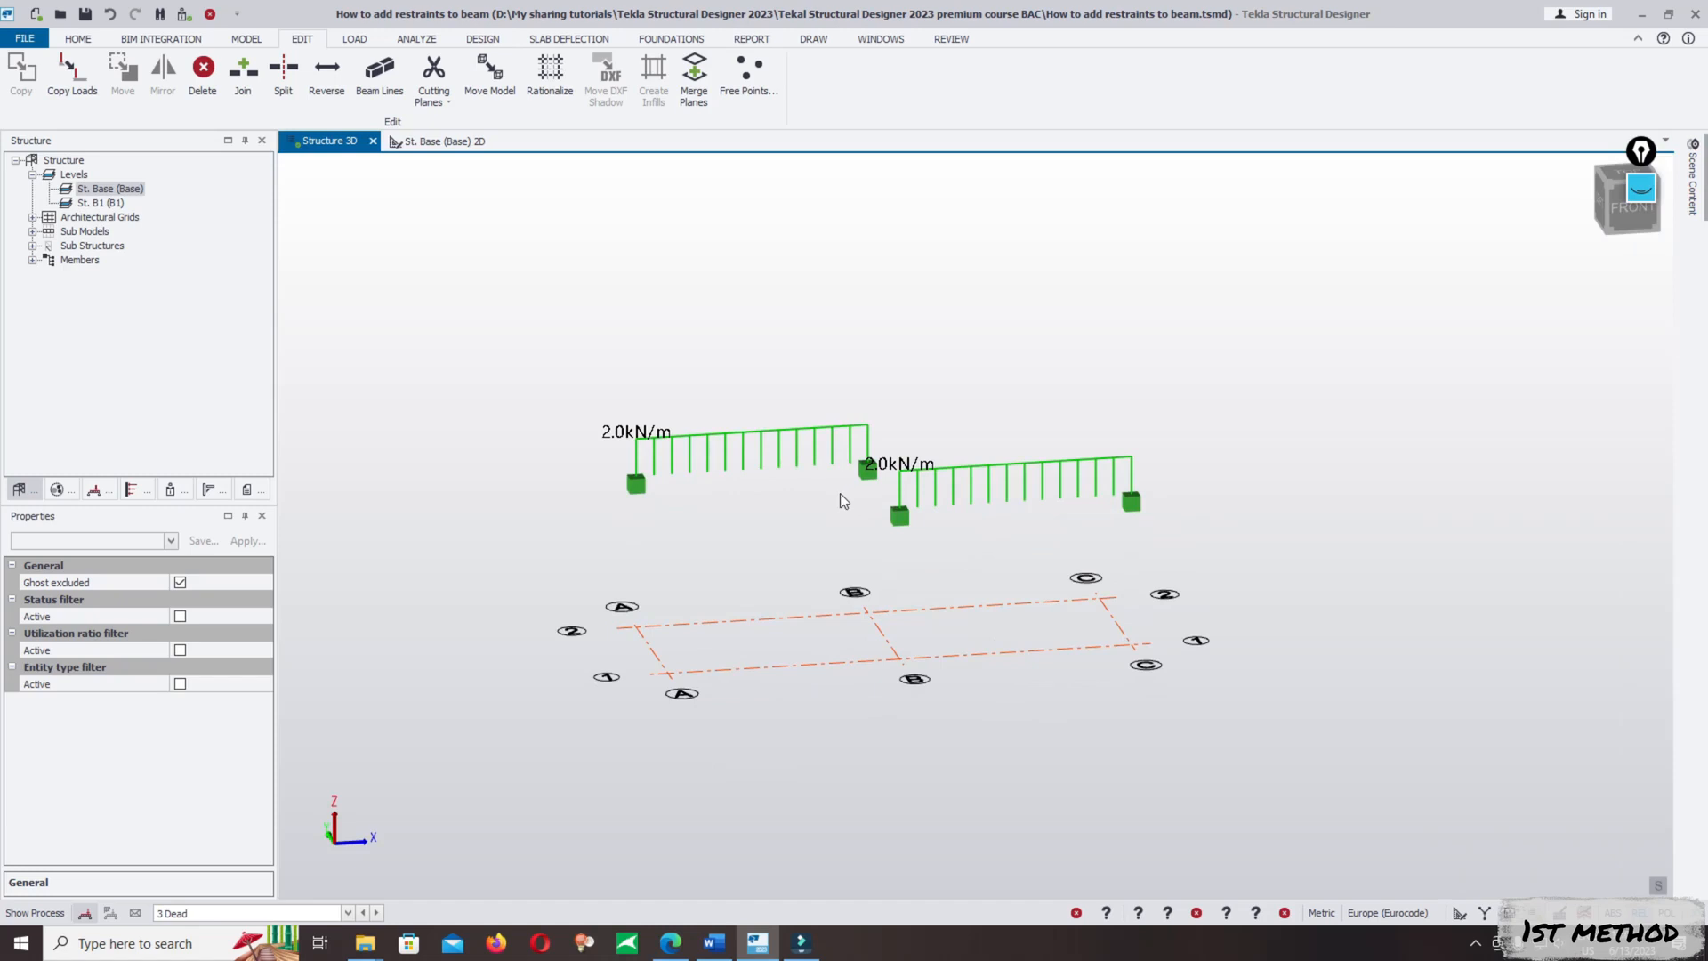
- Undo and redo the last load copy, which placed the 3 Dead load on the beam between B and C
{"action": "middle_click_drag", "start_coordinate": [628, 472], "coordinate": [635, 494]}
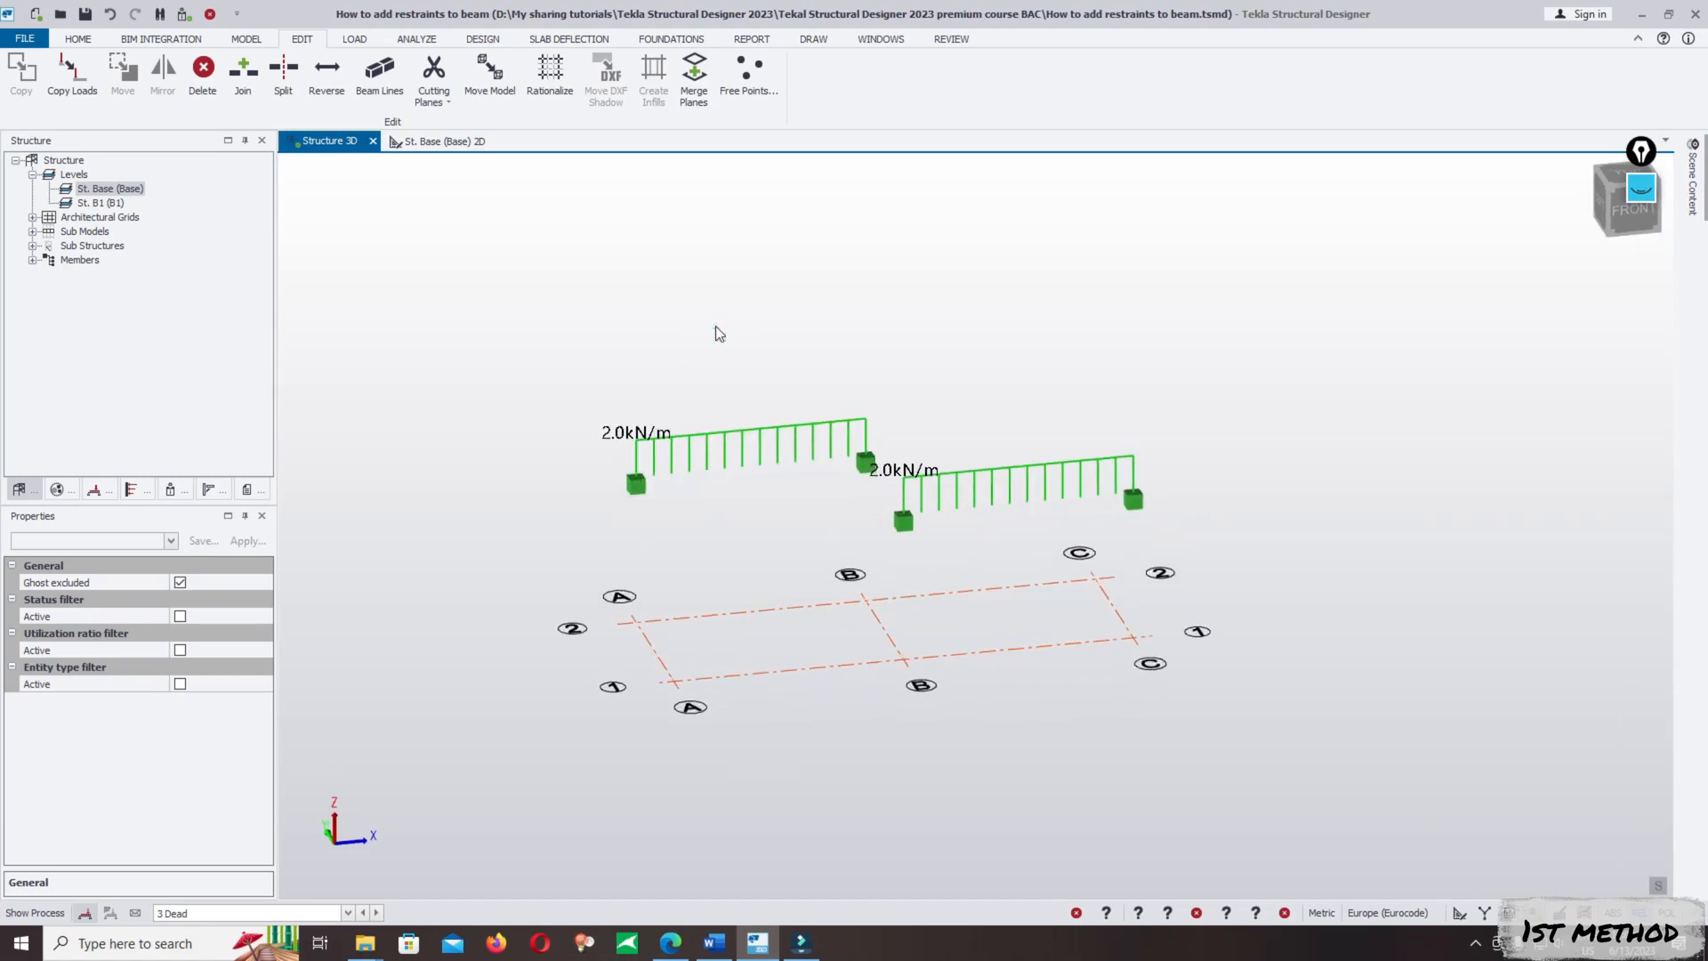
{"action": "key", "text": "ctrl+z"}
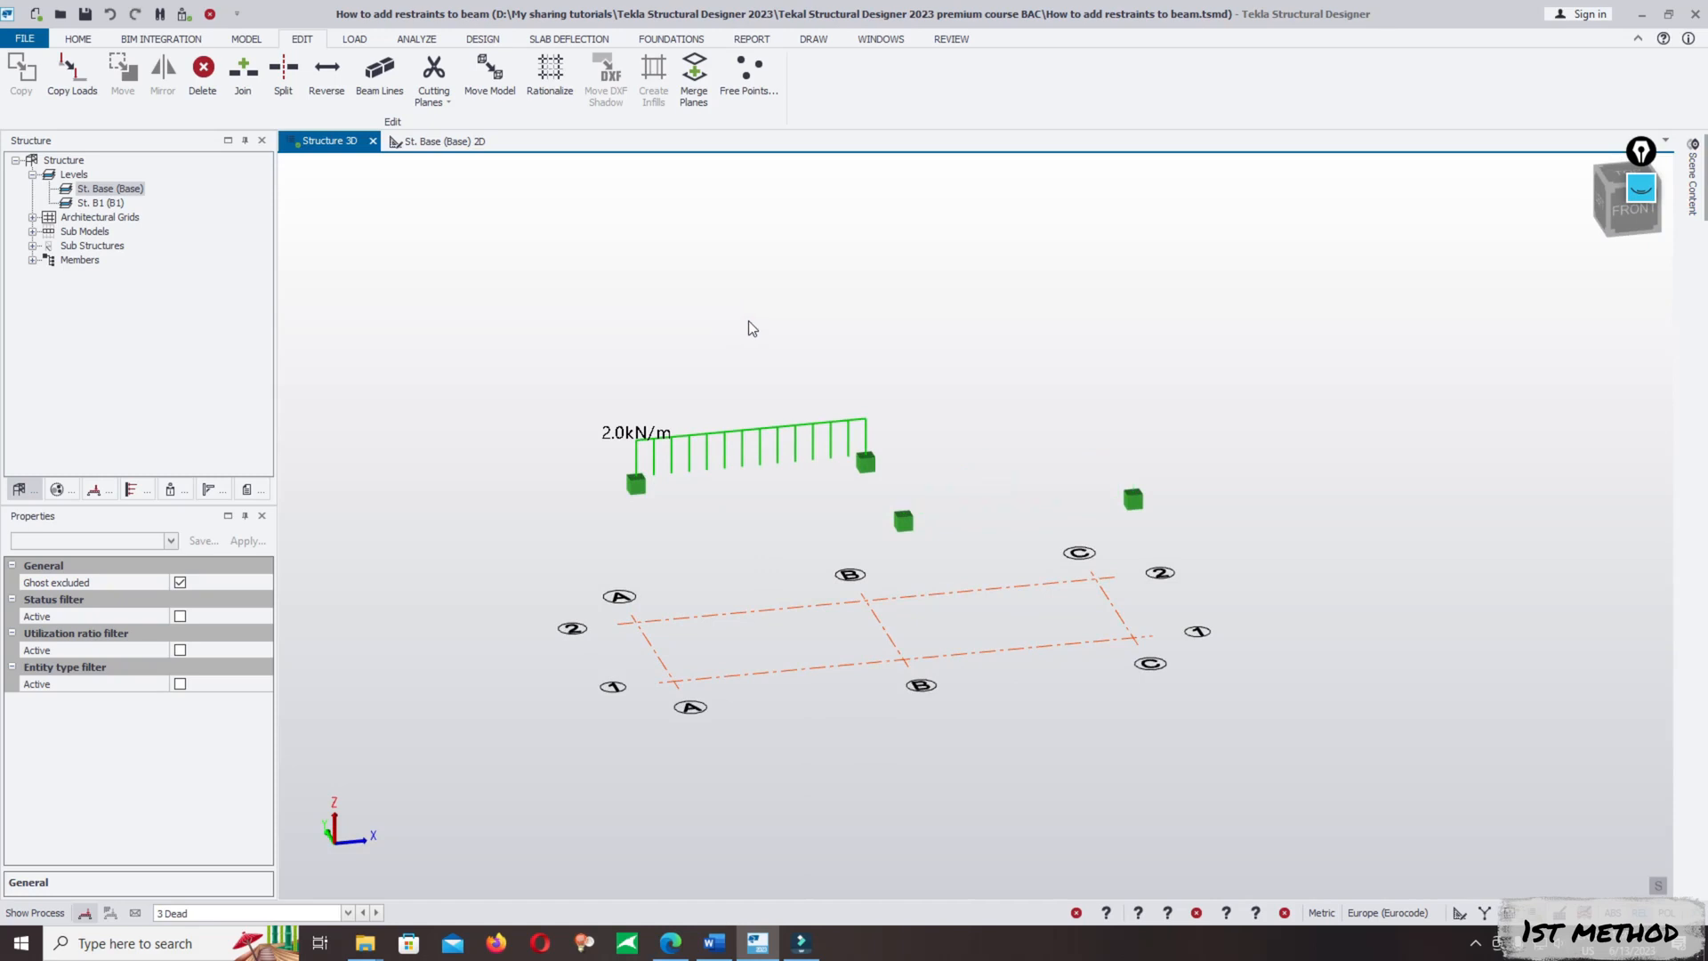
{"action": "key", "text": "ctrl+y"}
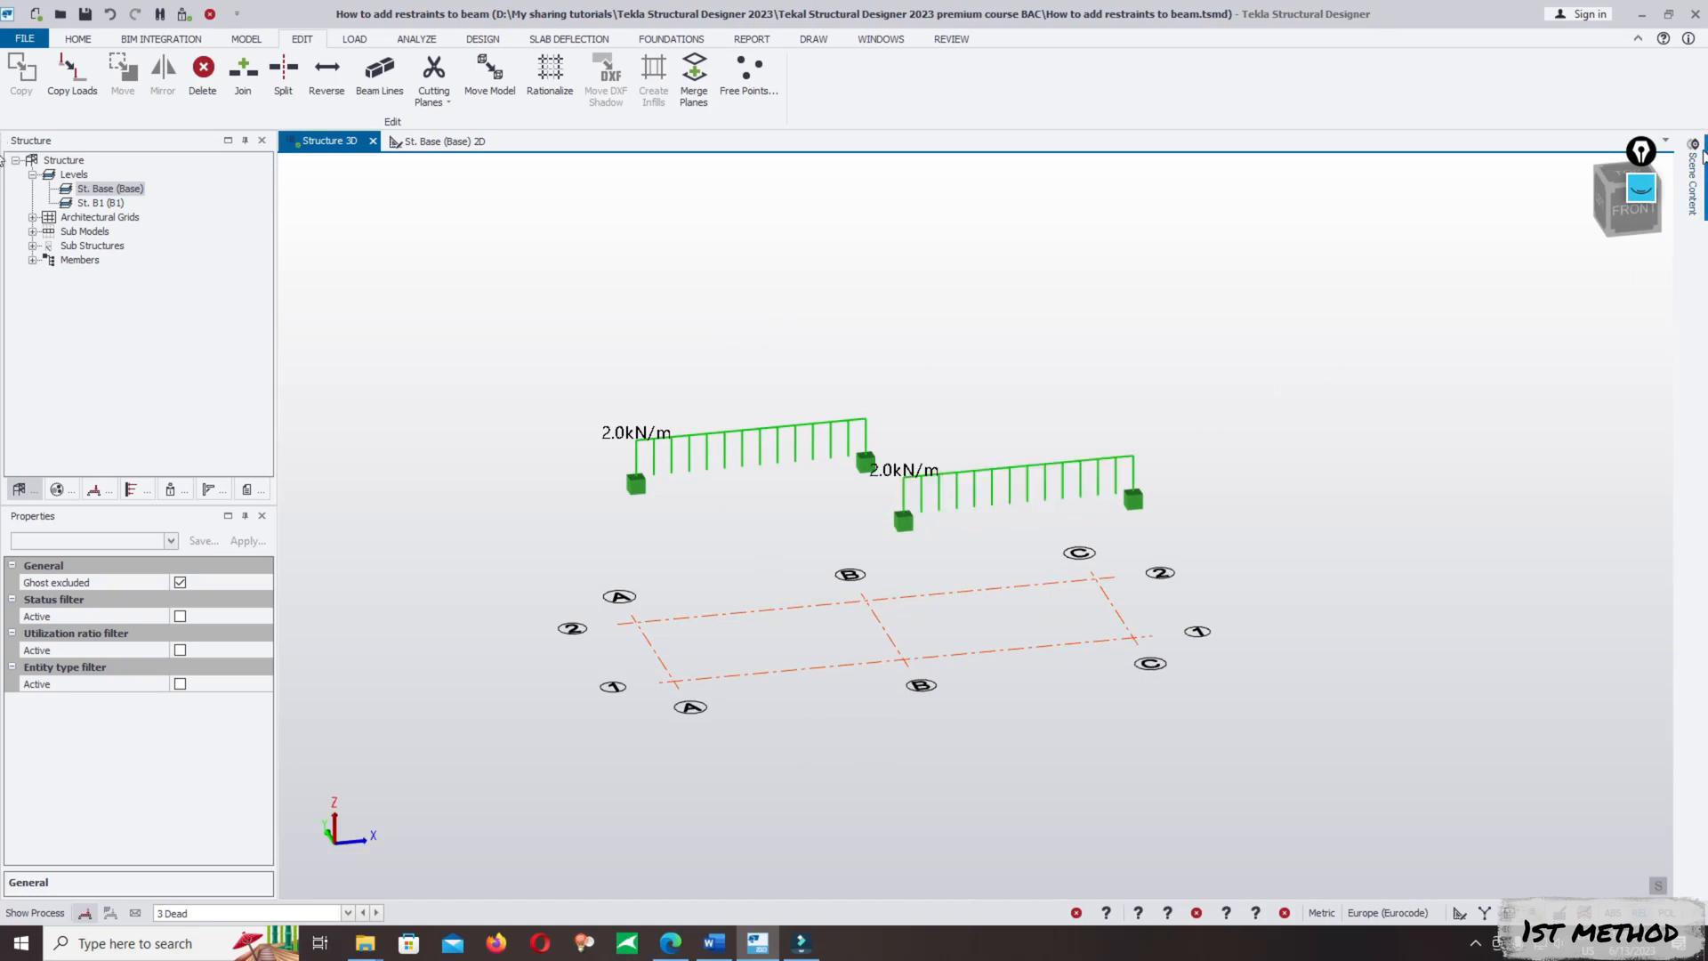
- Show the members in the 3D scene again and make 5 Imposed the current loadcase
{"action": "left_click", "coordinate": [1699, 160]}
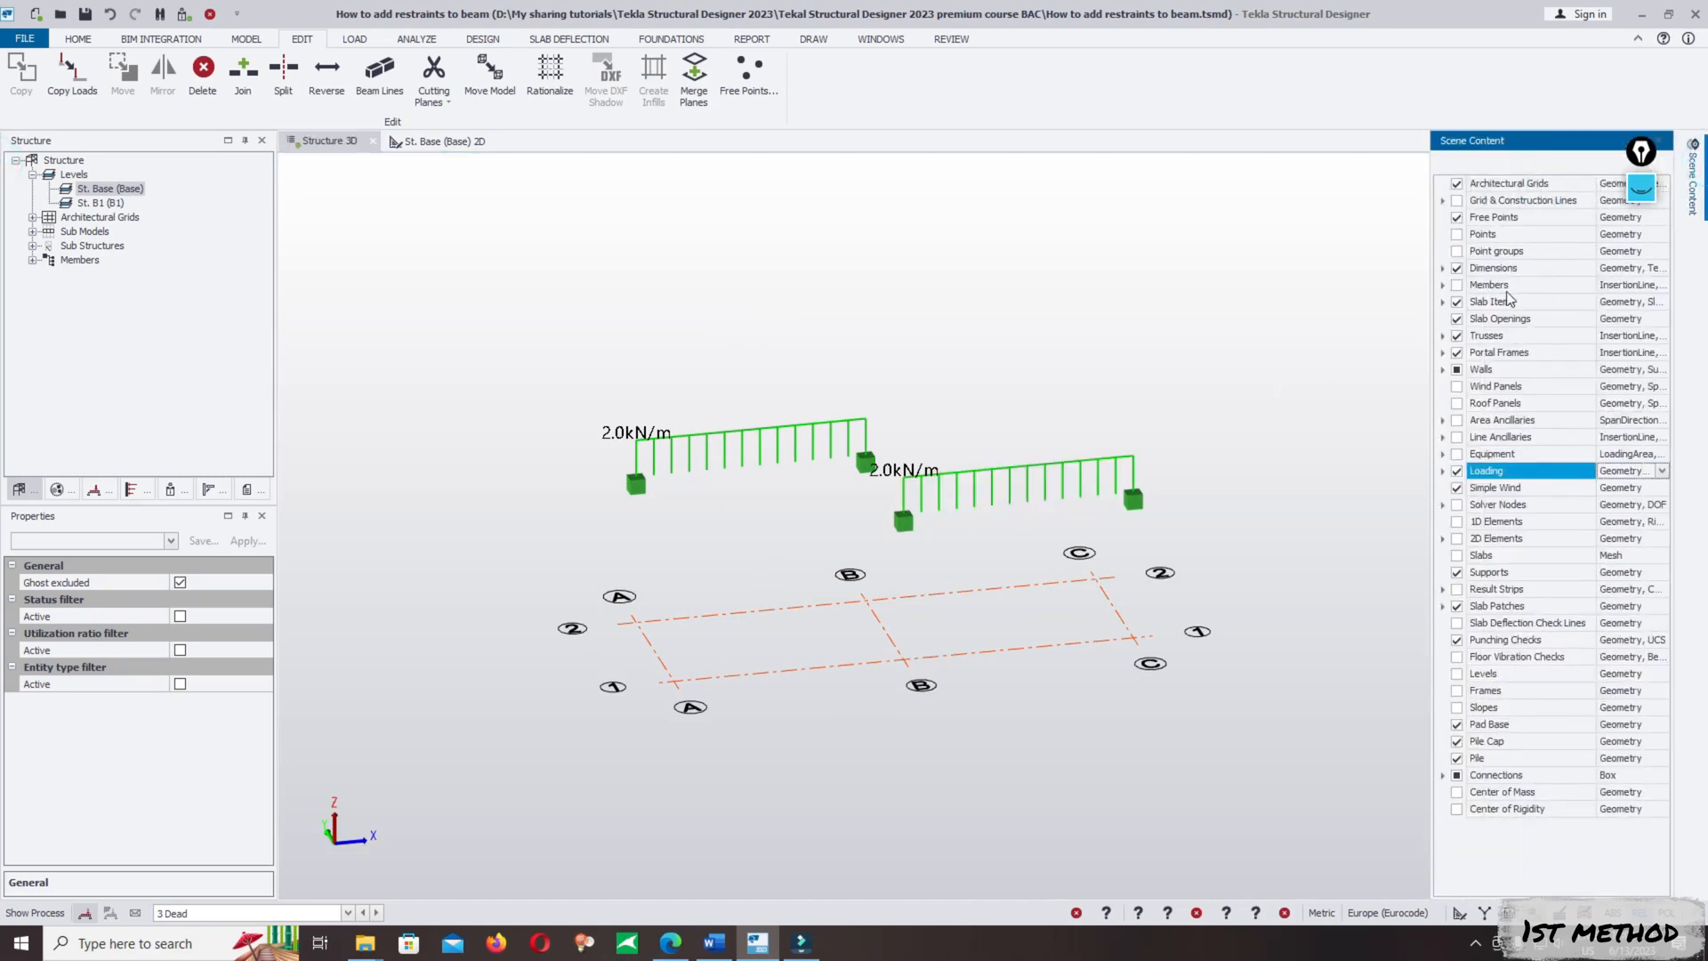
{"action": "left_click", "coordinate": [1457, 285]}
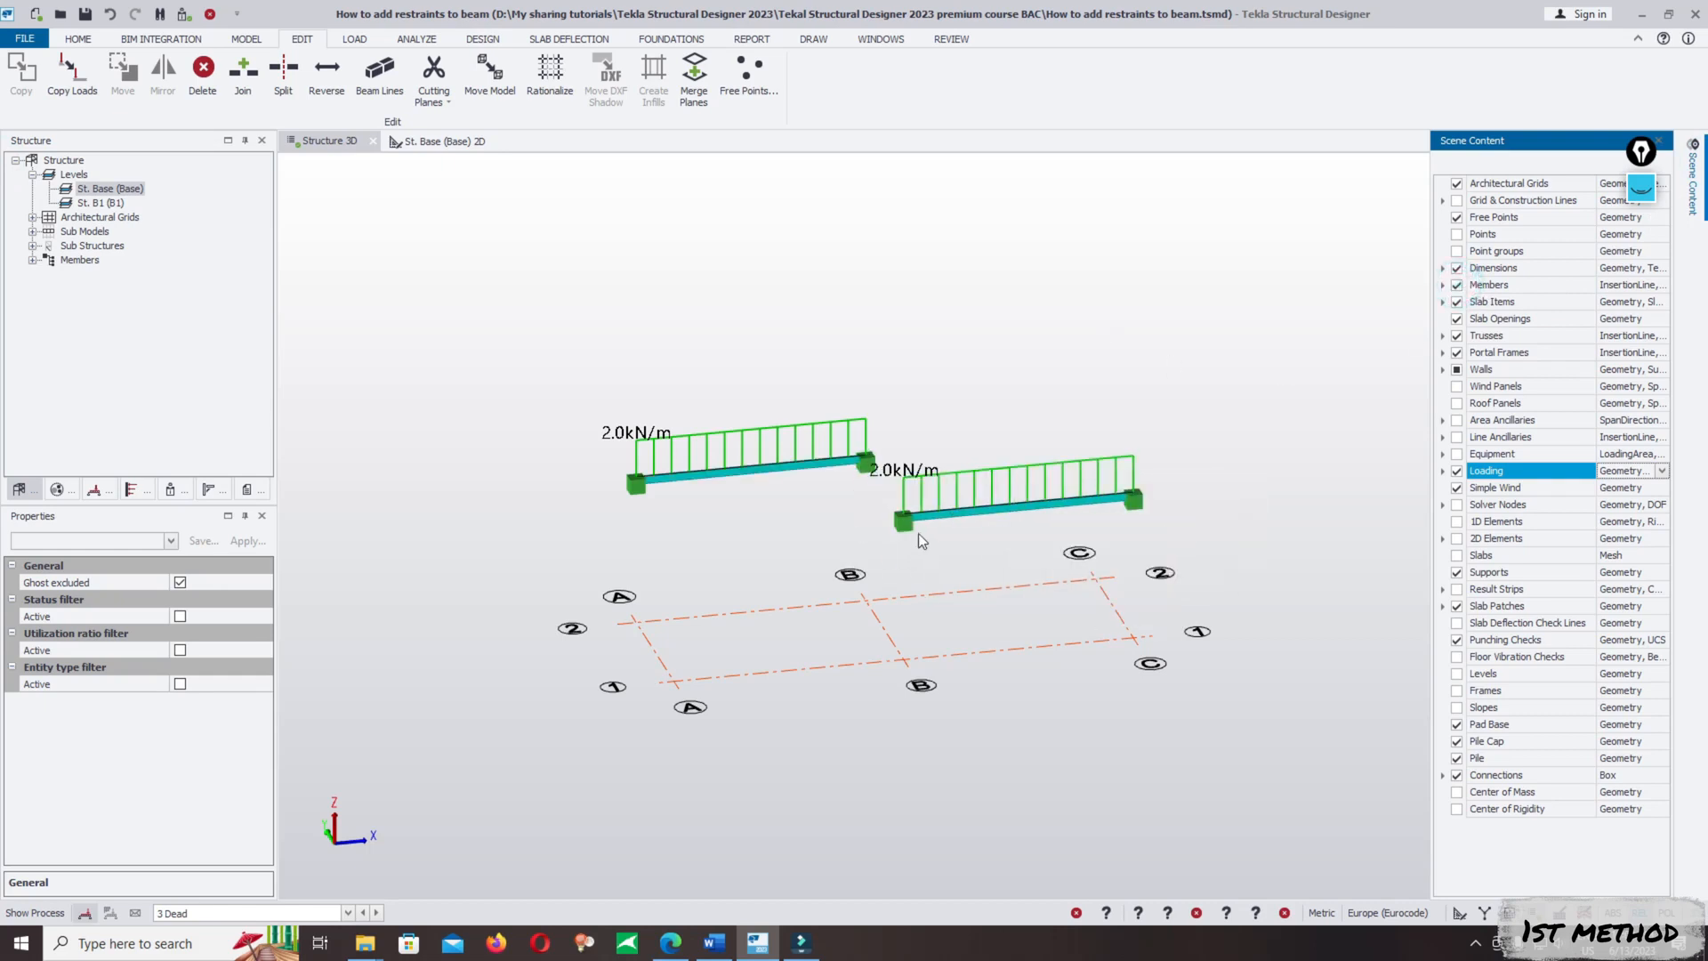
{"action": "right_click_drag", "start_coordinate": [918, 532], "coordinate": [994, 607]}
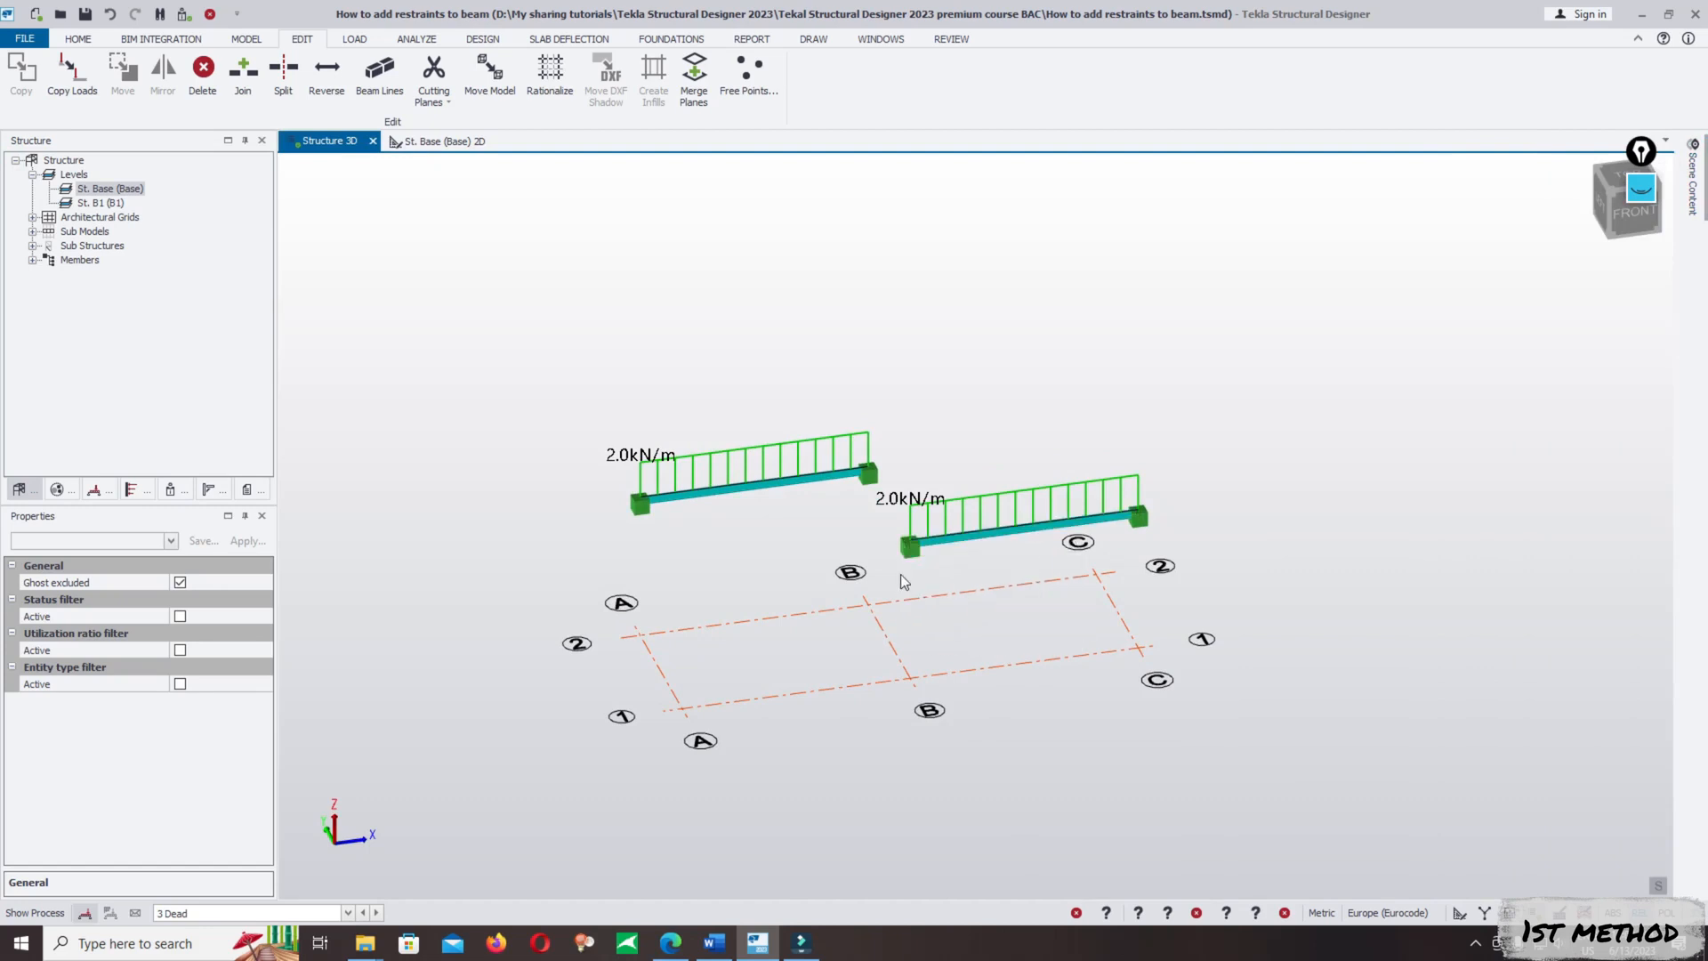
{"action": "left_click", "coordinate": [200, 913]}
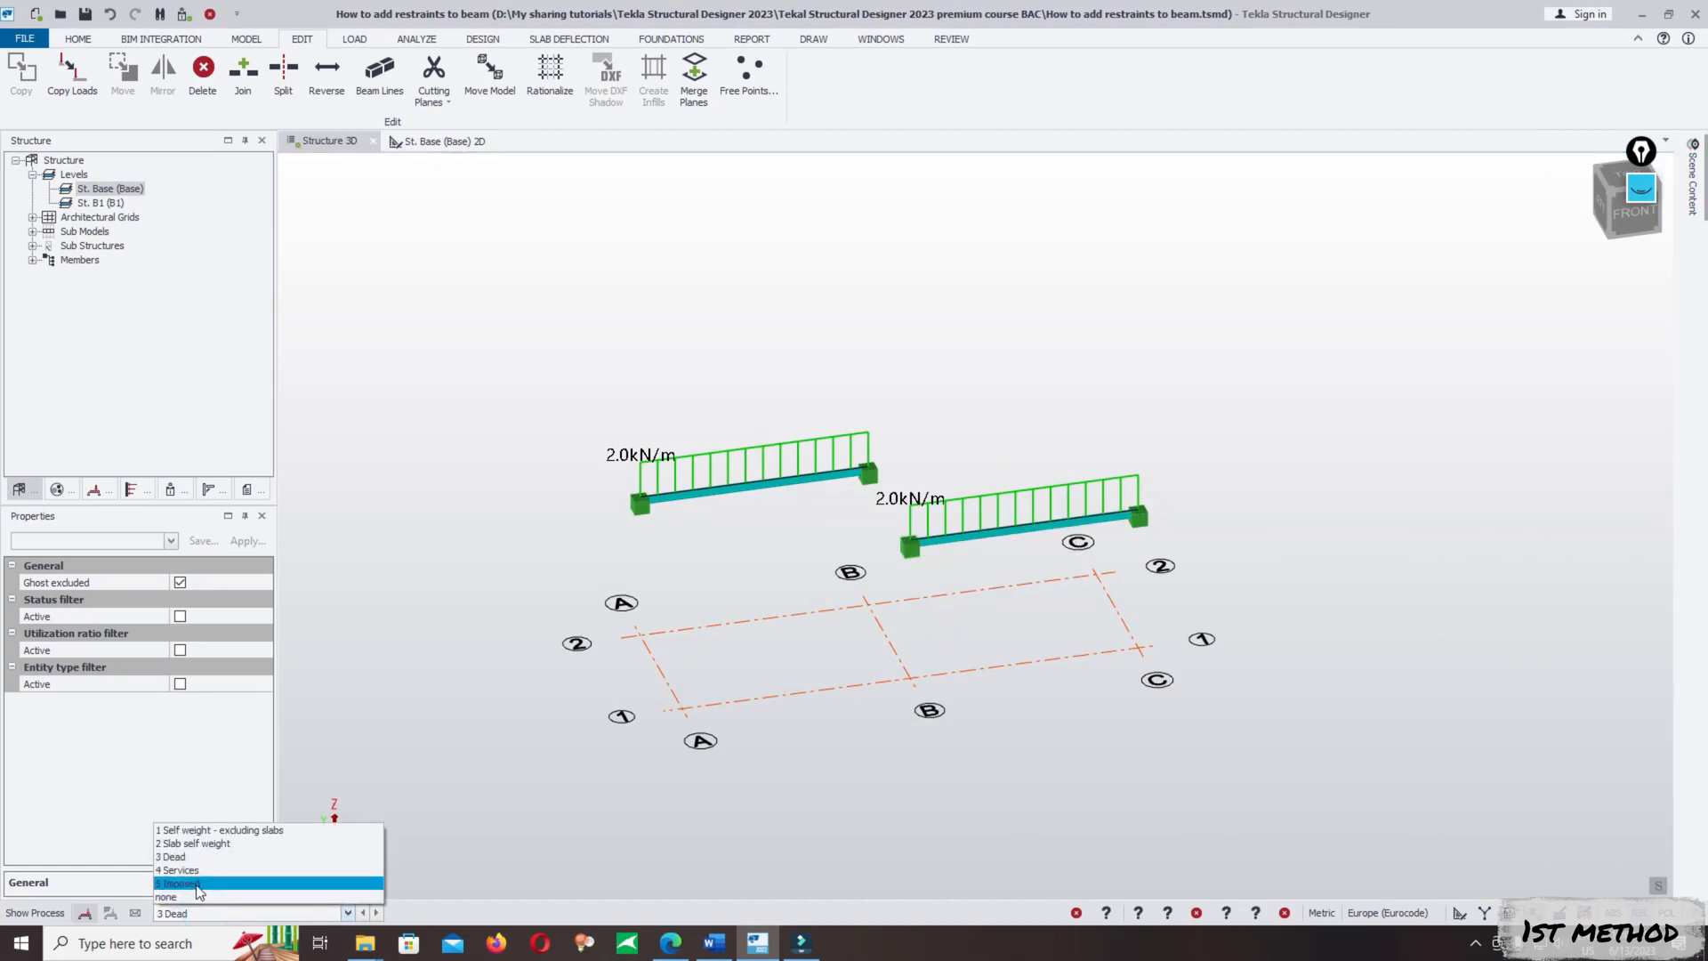
{"action": "left_click", "coordinate": [196, 885]}
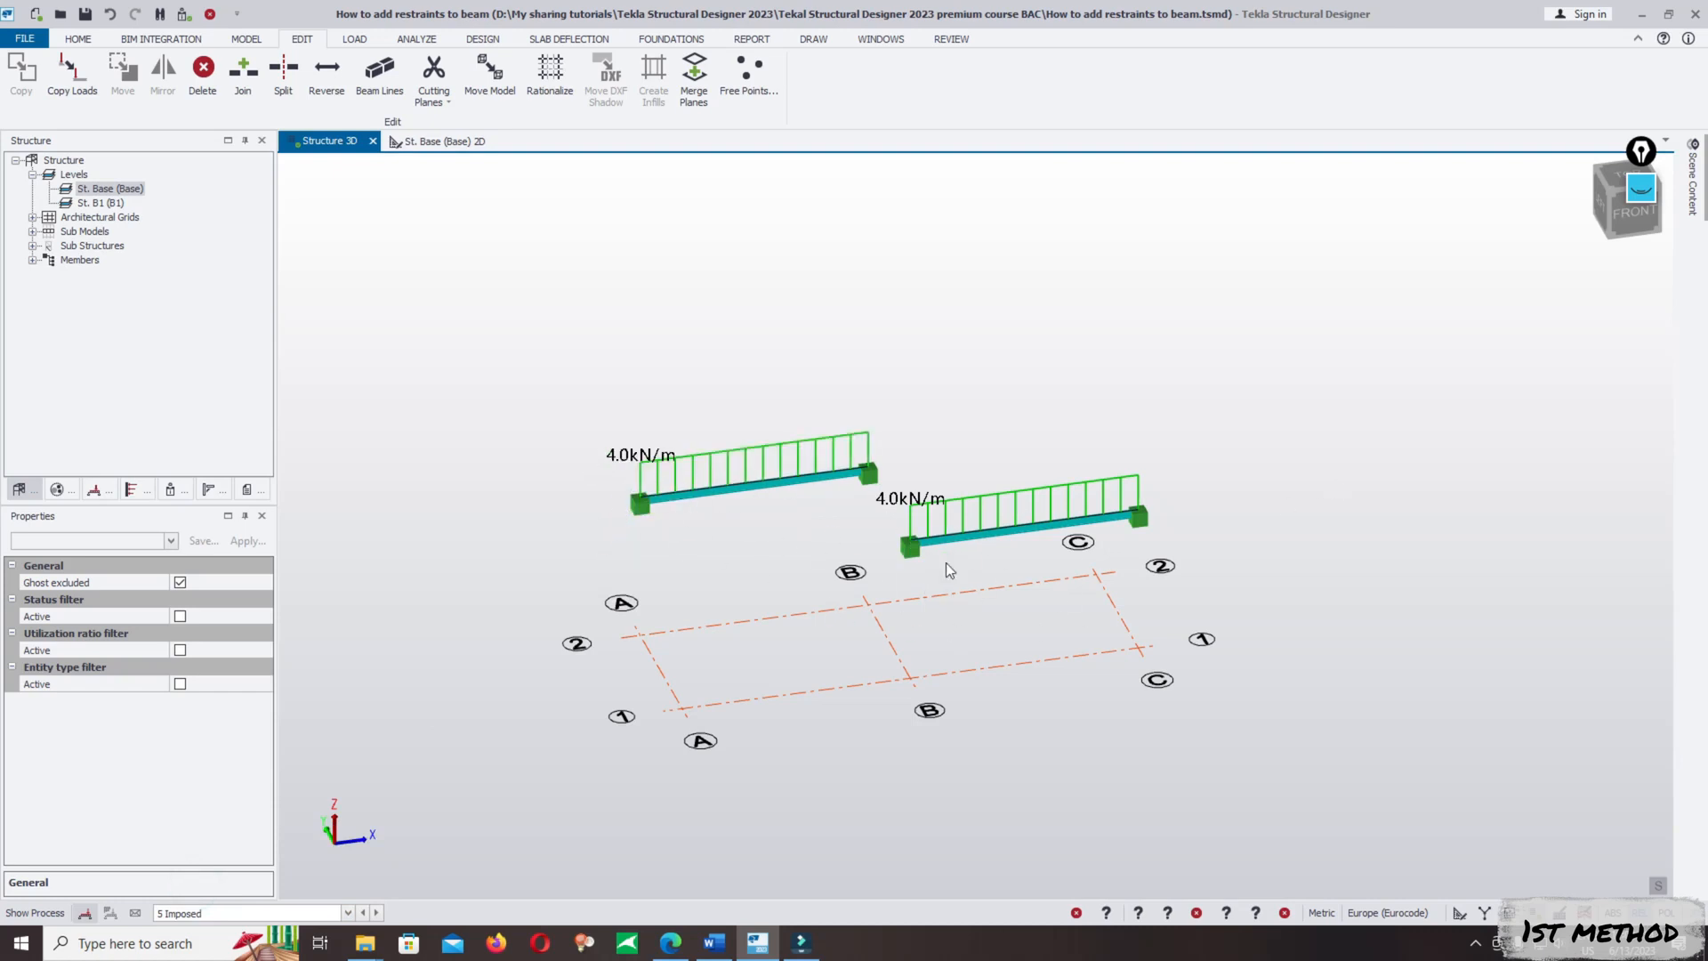
{"action": "right_click_drag", "start_coordinate": [1216, 620], "coordinate": [1239, 589]}
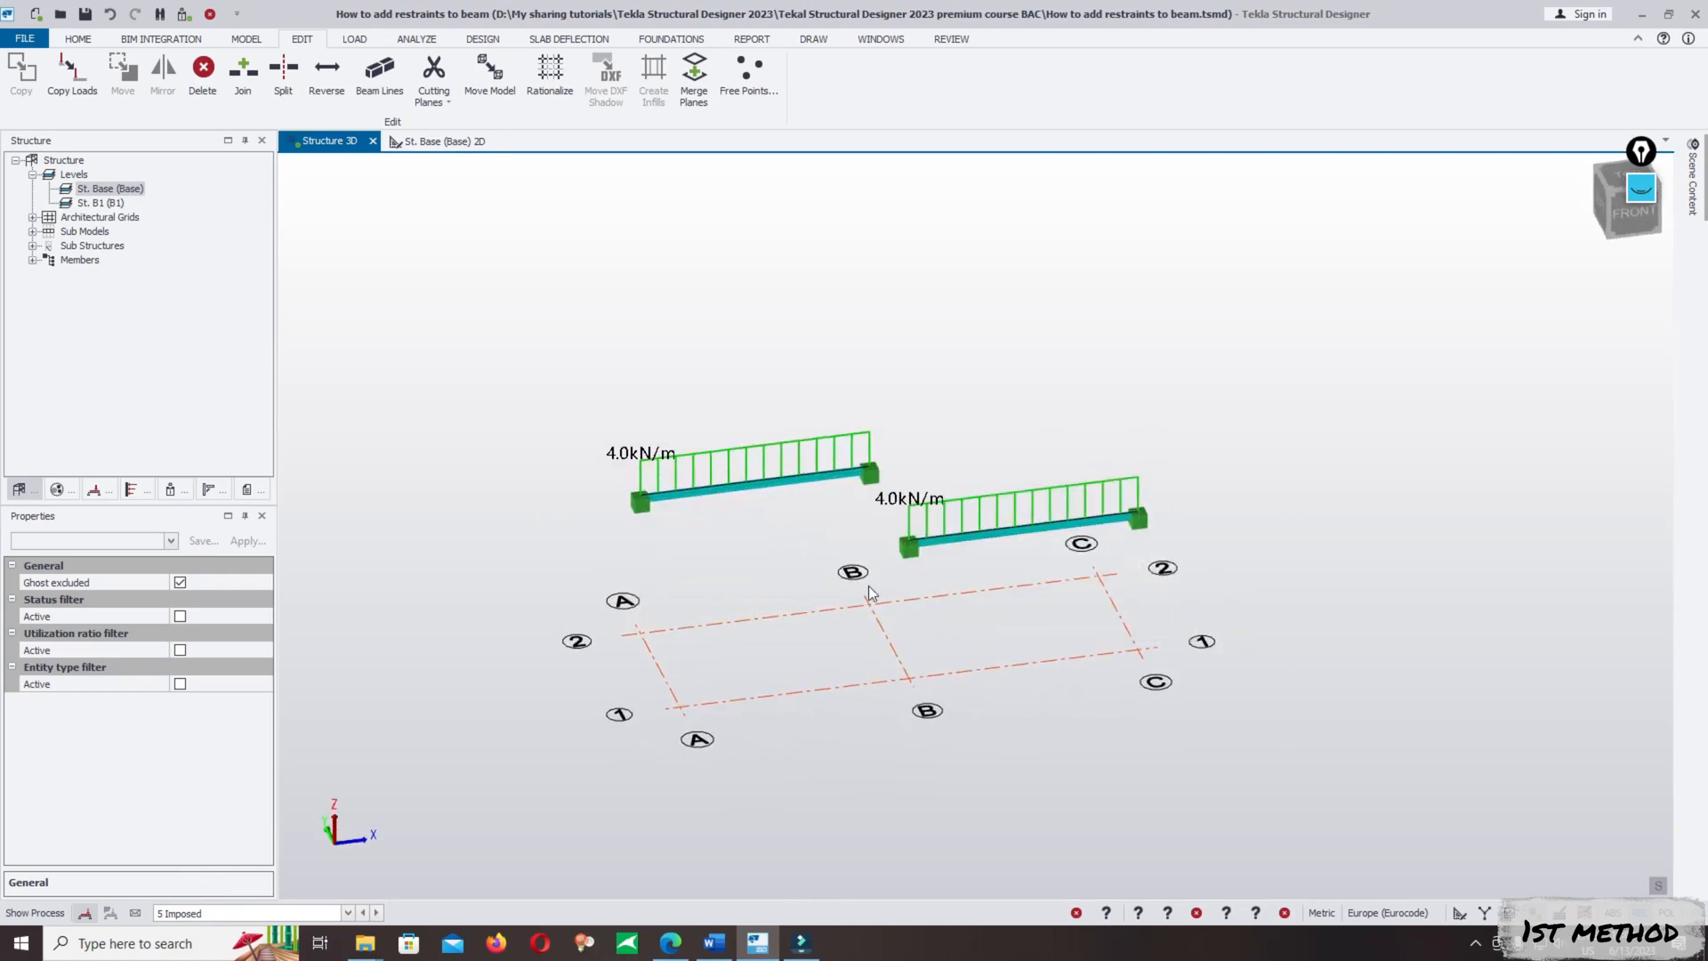
- Examine the properties of the beam on grid line 2 and the LTB length factor diagram in the Word course document, returning to the model
{"action": "scroll", "coordinate": [872, 588], "scroll_direction": "up", "scroll_amount": 1}
{"action": "left_click", "coordinate": [701, 486]}
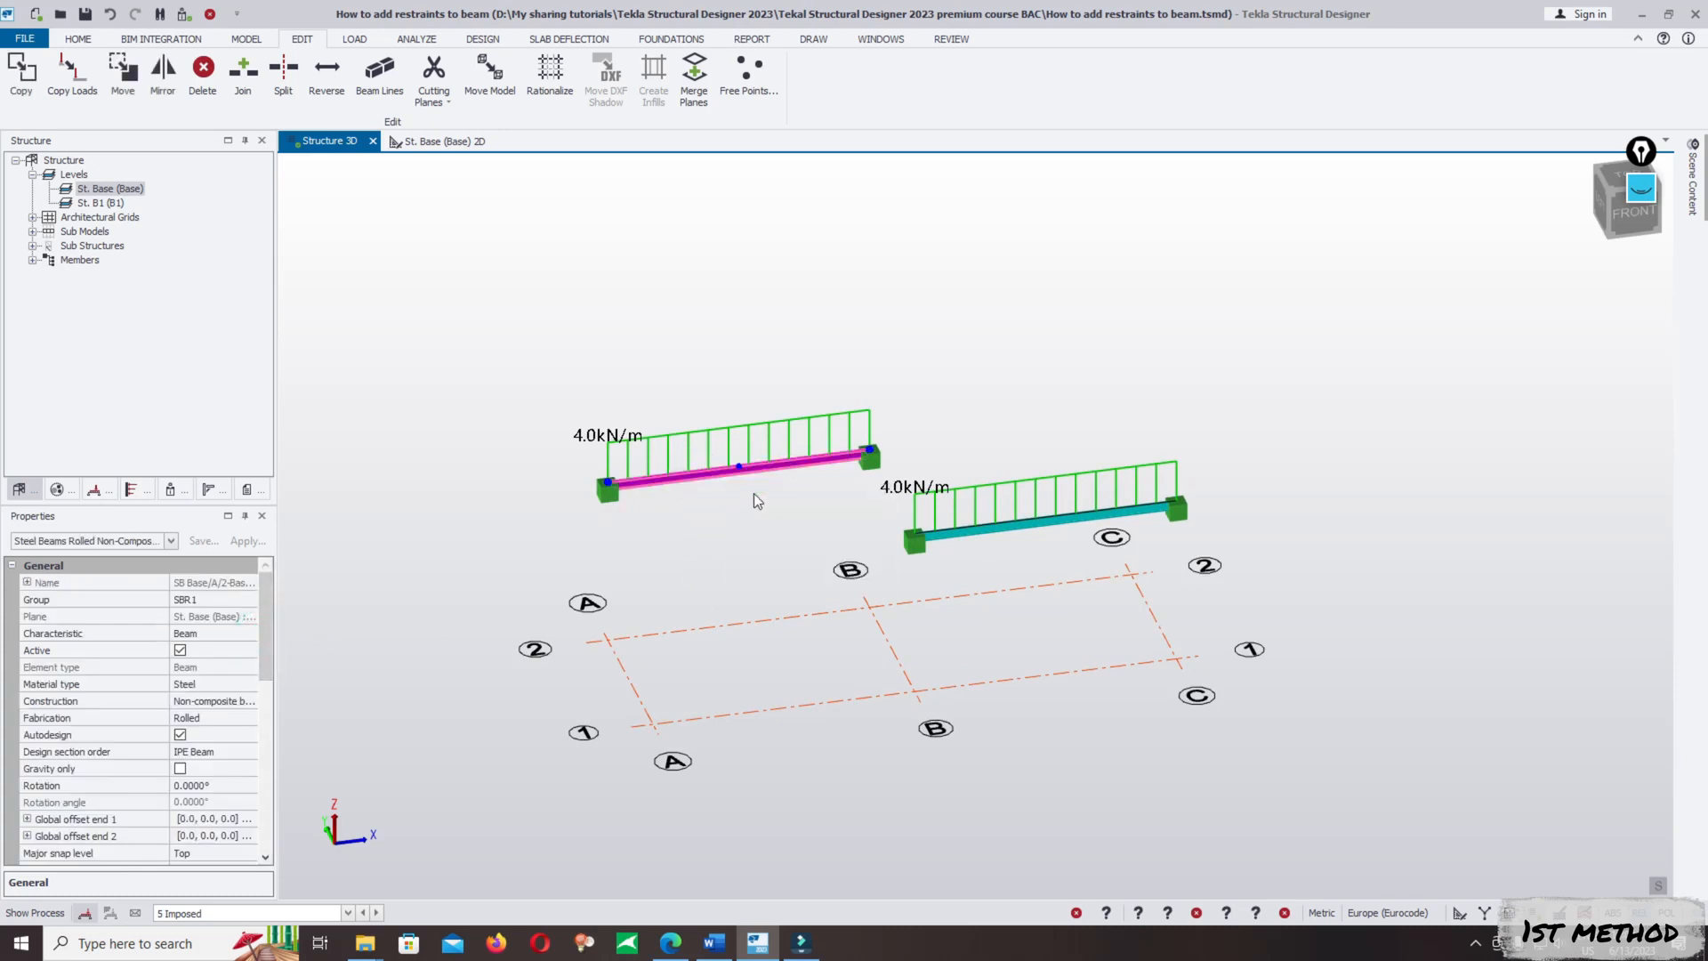
{"action": "left_click_drag", "start_coordinate": [260, 650], "coordinate": [263, 709]}
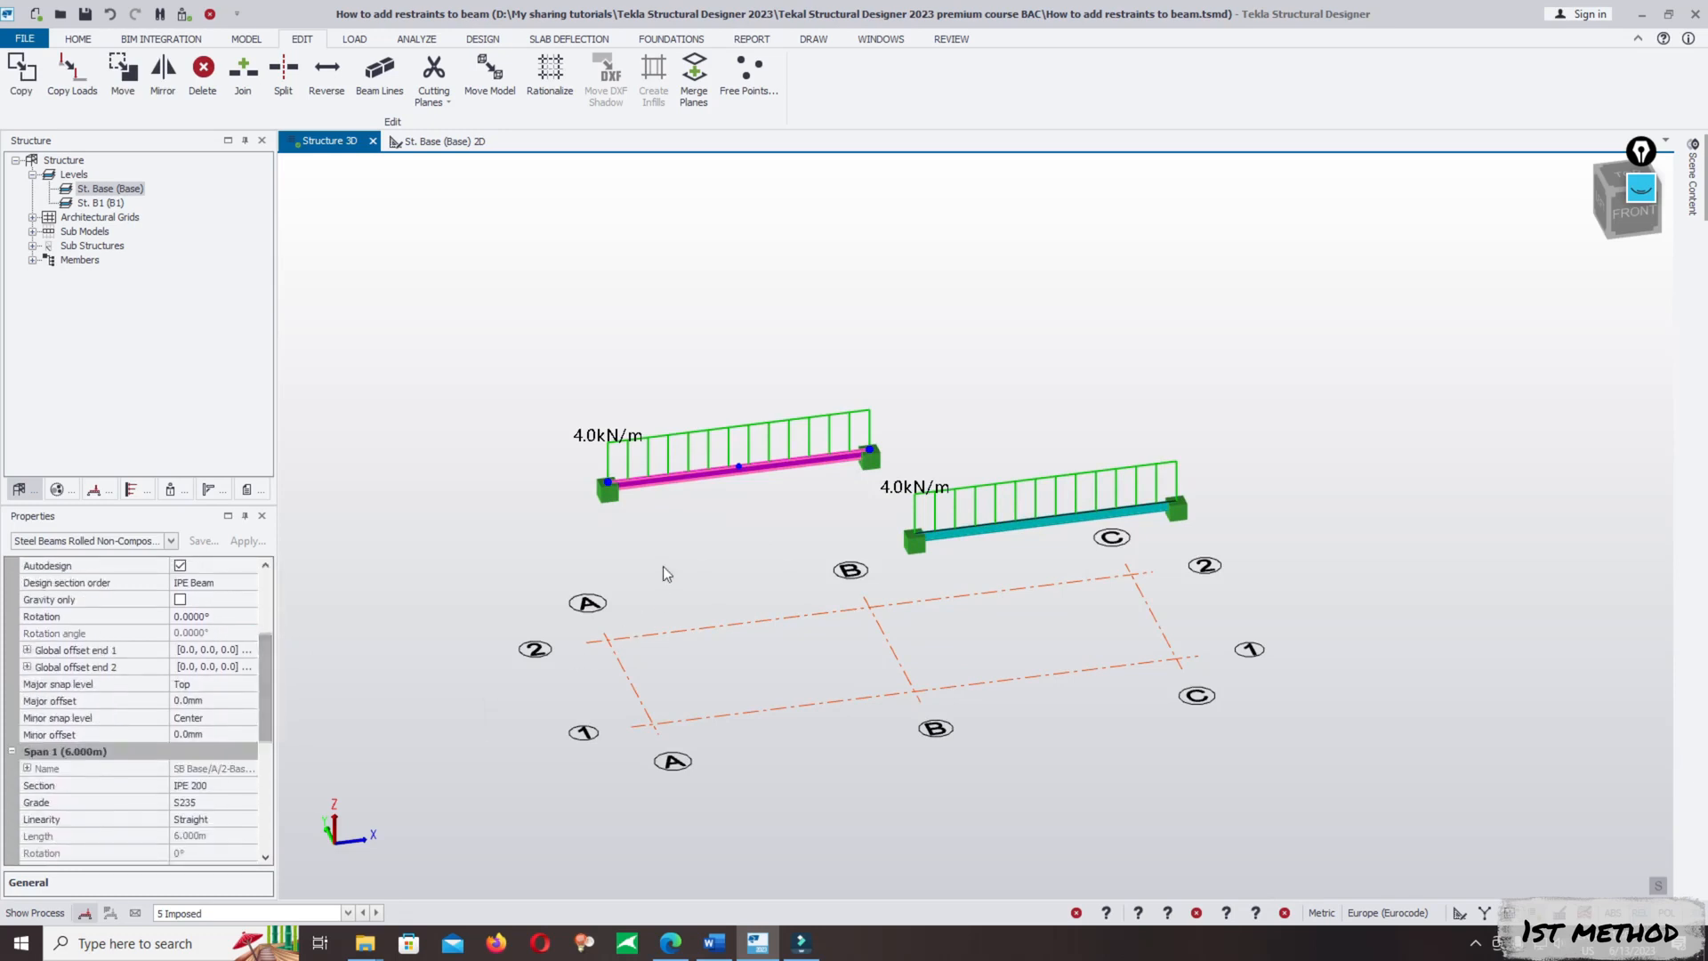
{"action": "left_click", "coordinate": [714, 943]}
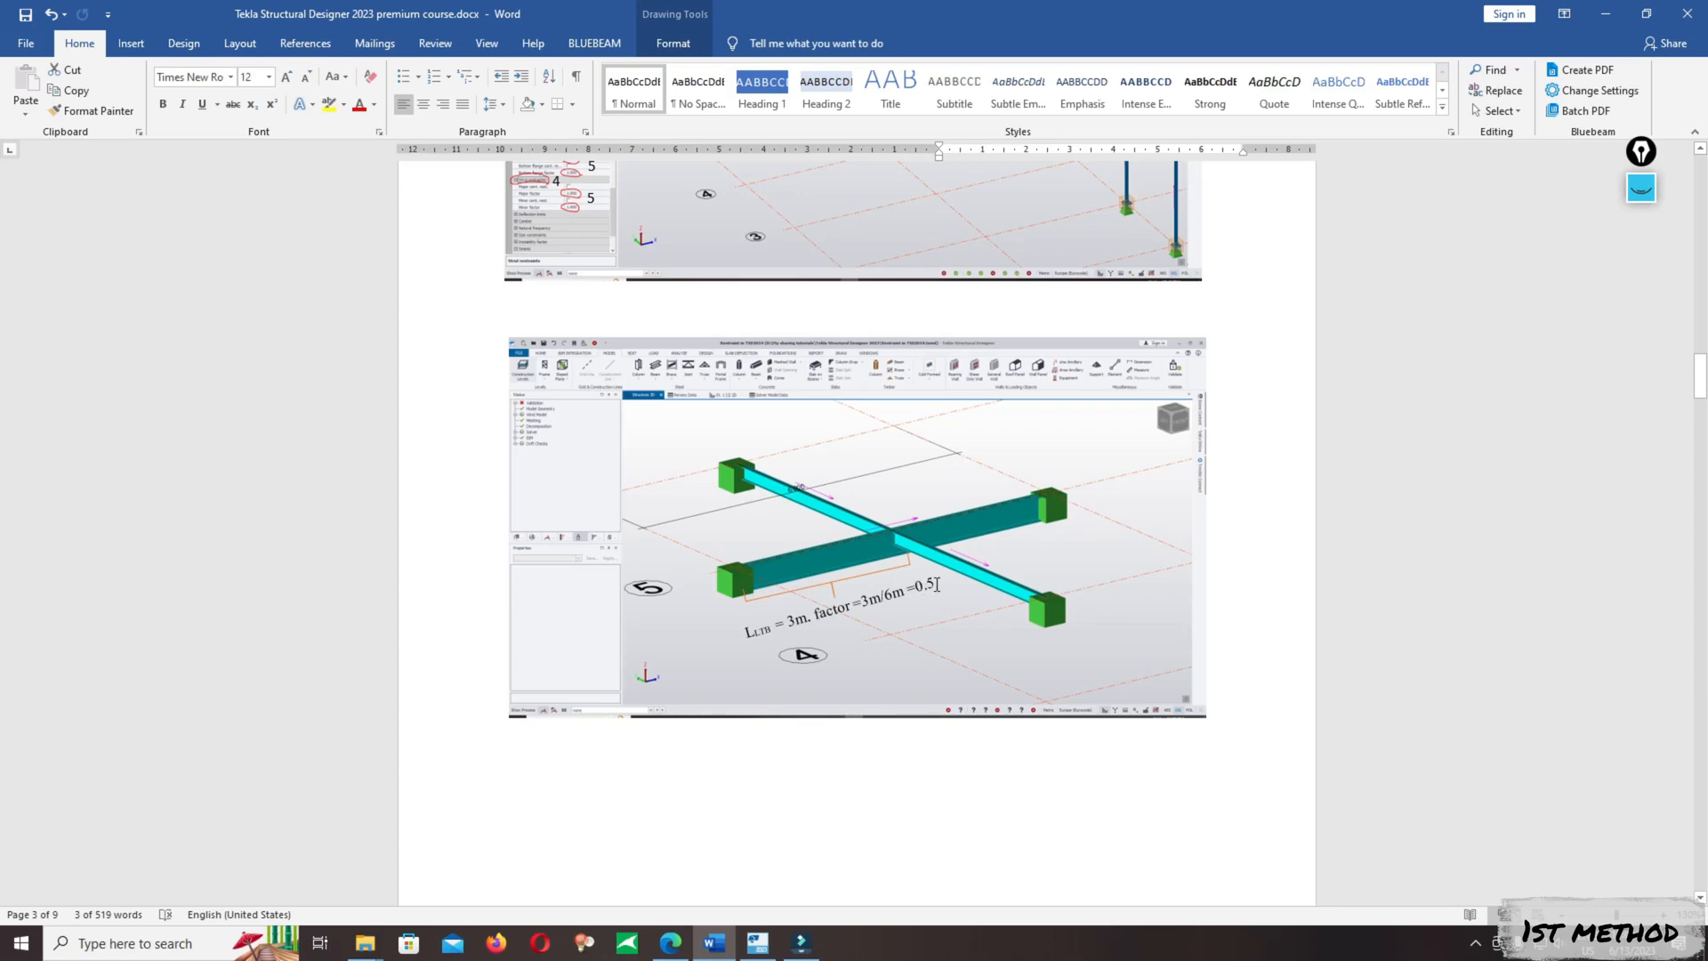
{"action": "mouse_move", "coordinate": [801, 942]}
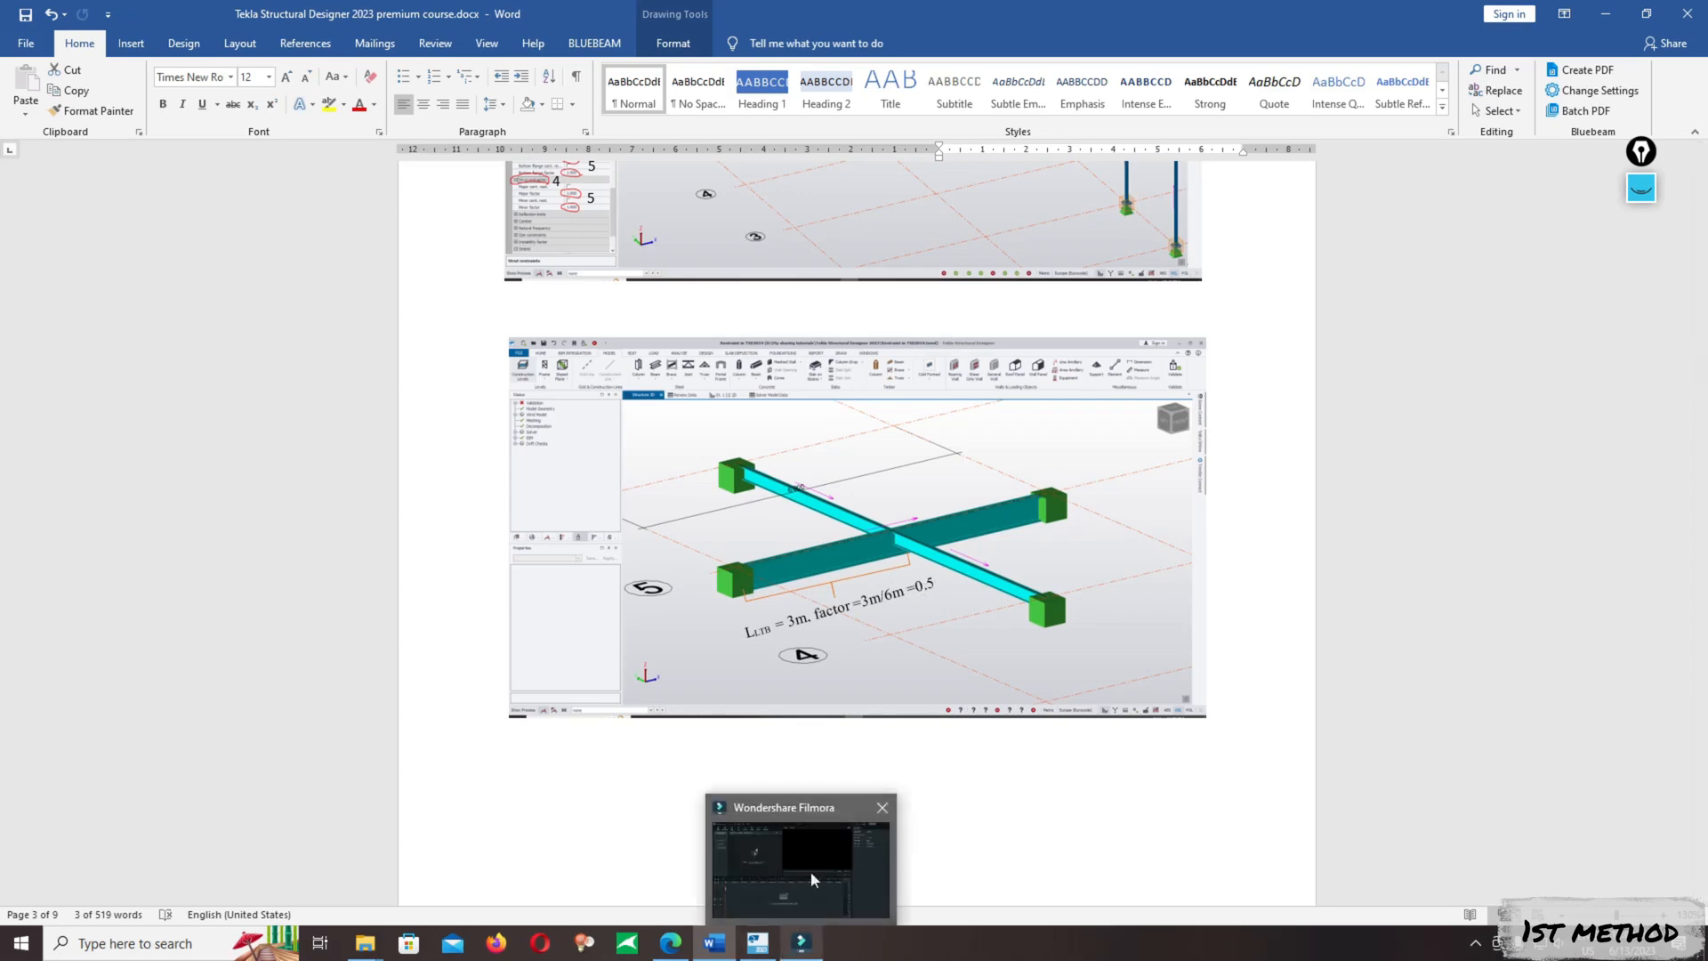
{"action": "left_click", "coordinate": [757, 942]}
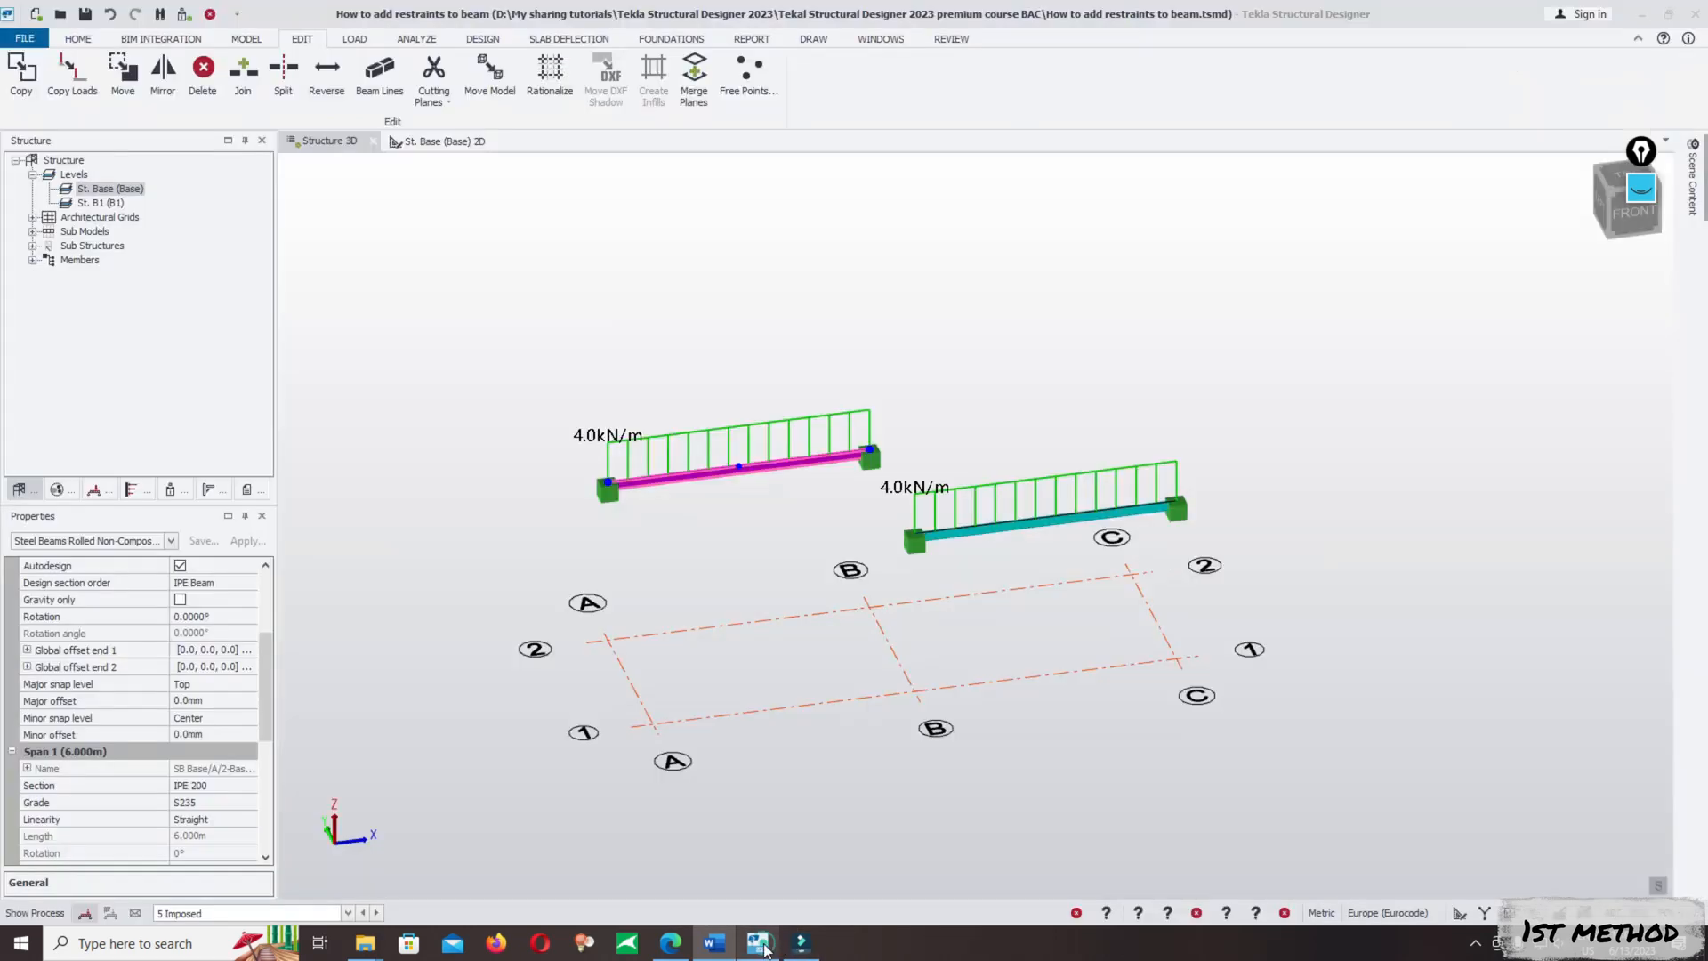
- Select the beam between B/1 and C/1 and examine its general and Span 1 properties, including flange continuous restraint and releases
{"action": "left_click", "coordinate": [1043, 525]}
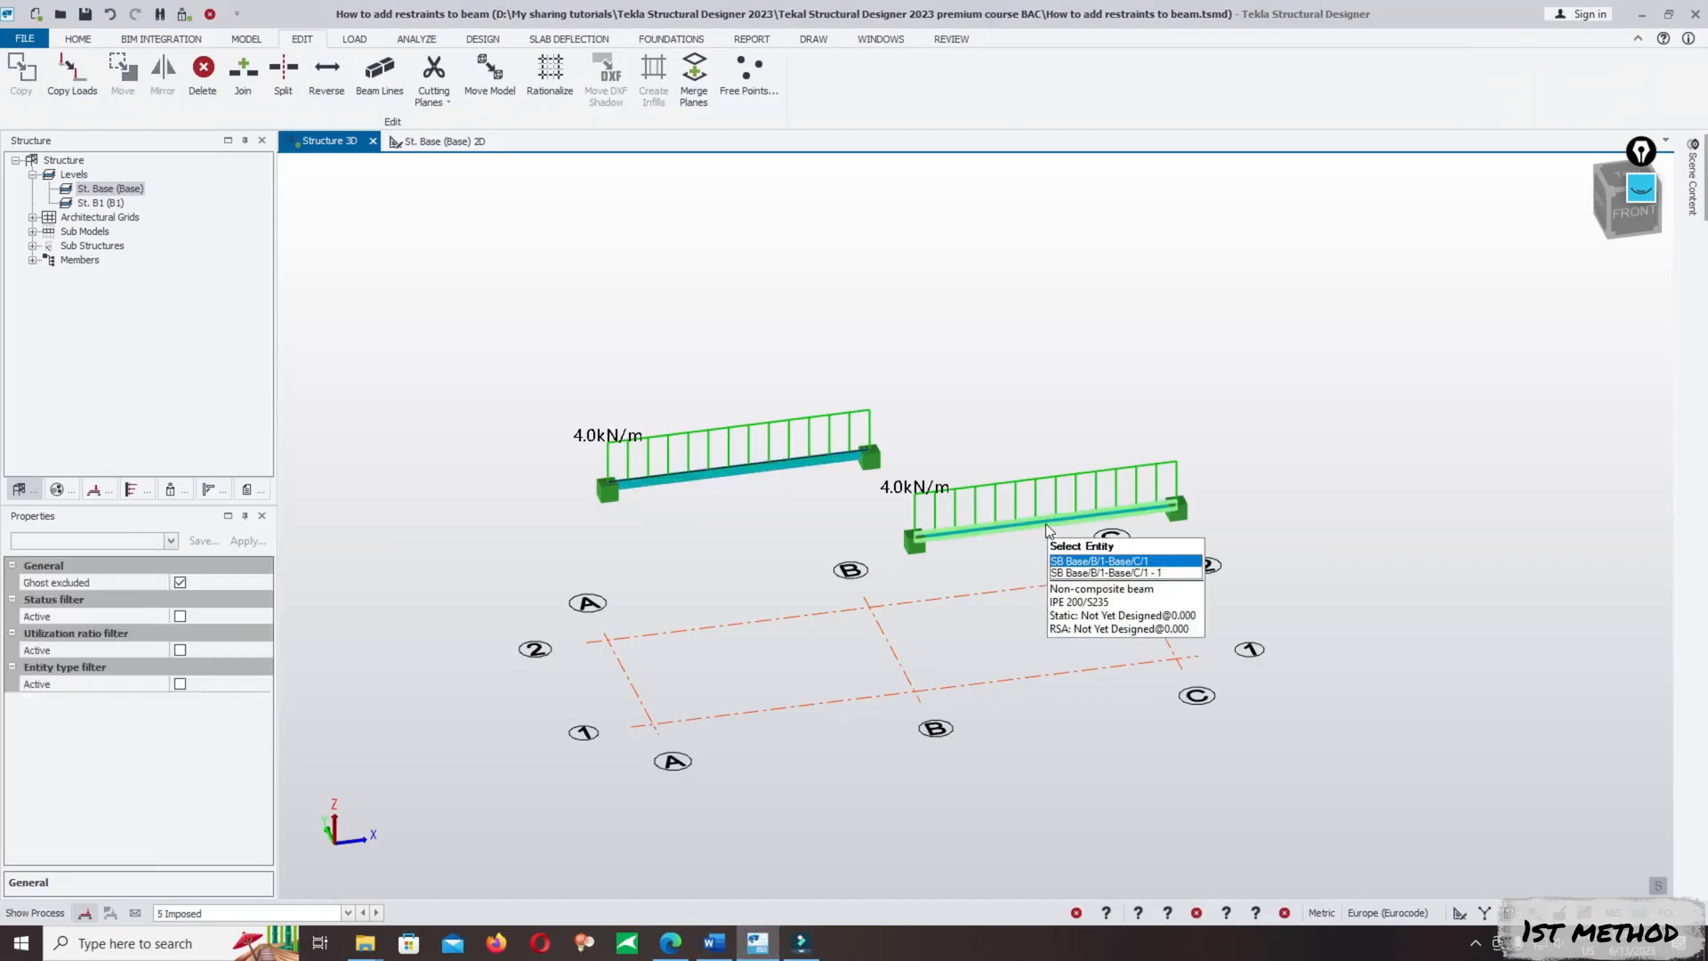
{"action": "left_click", "coordinate": [1090, 566]}
{"action": "left_click_drag", "start_coordinate": [263, 649], "coordinate": [250, 754]}
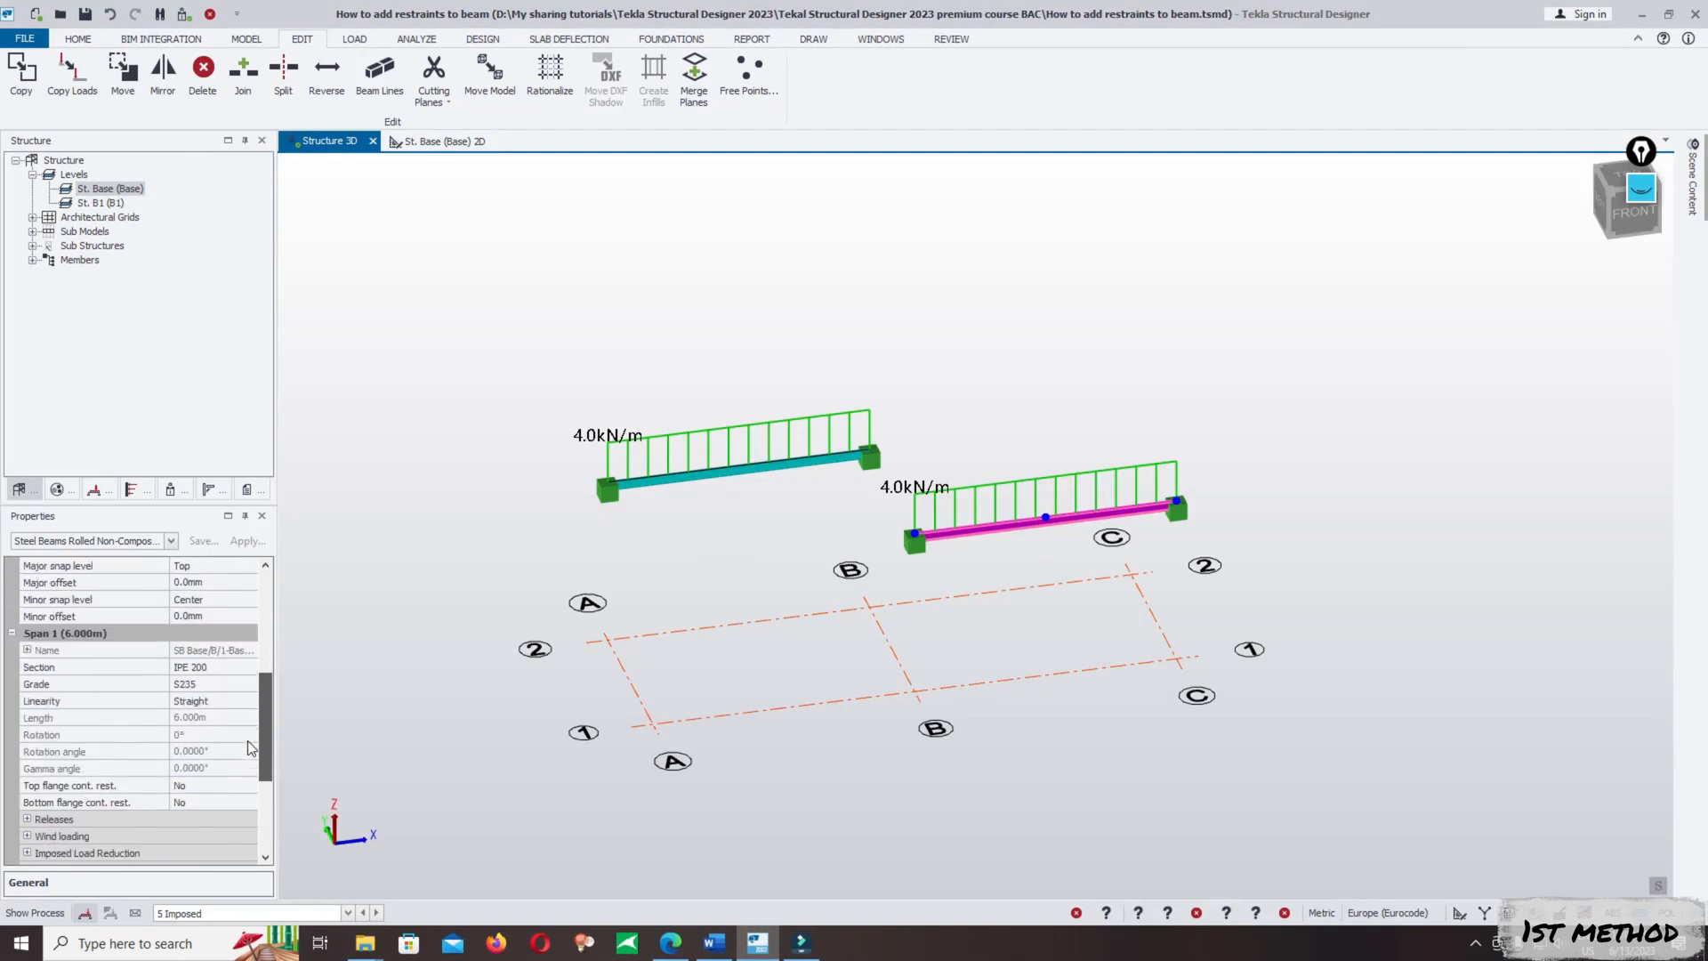
{"action": "scroll", "coordinate": [249, 729], "scroll_direction": "up", "scroll_amount": 2}
{"action": "scroll", "coordinate": [252, 713], "scroll_direction": "up", "scroll_amount": 1}
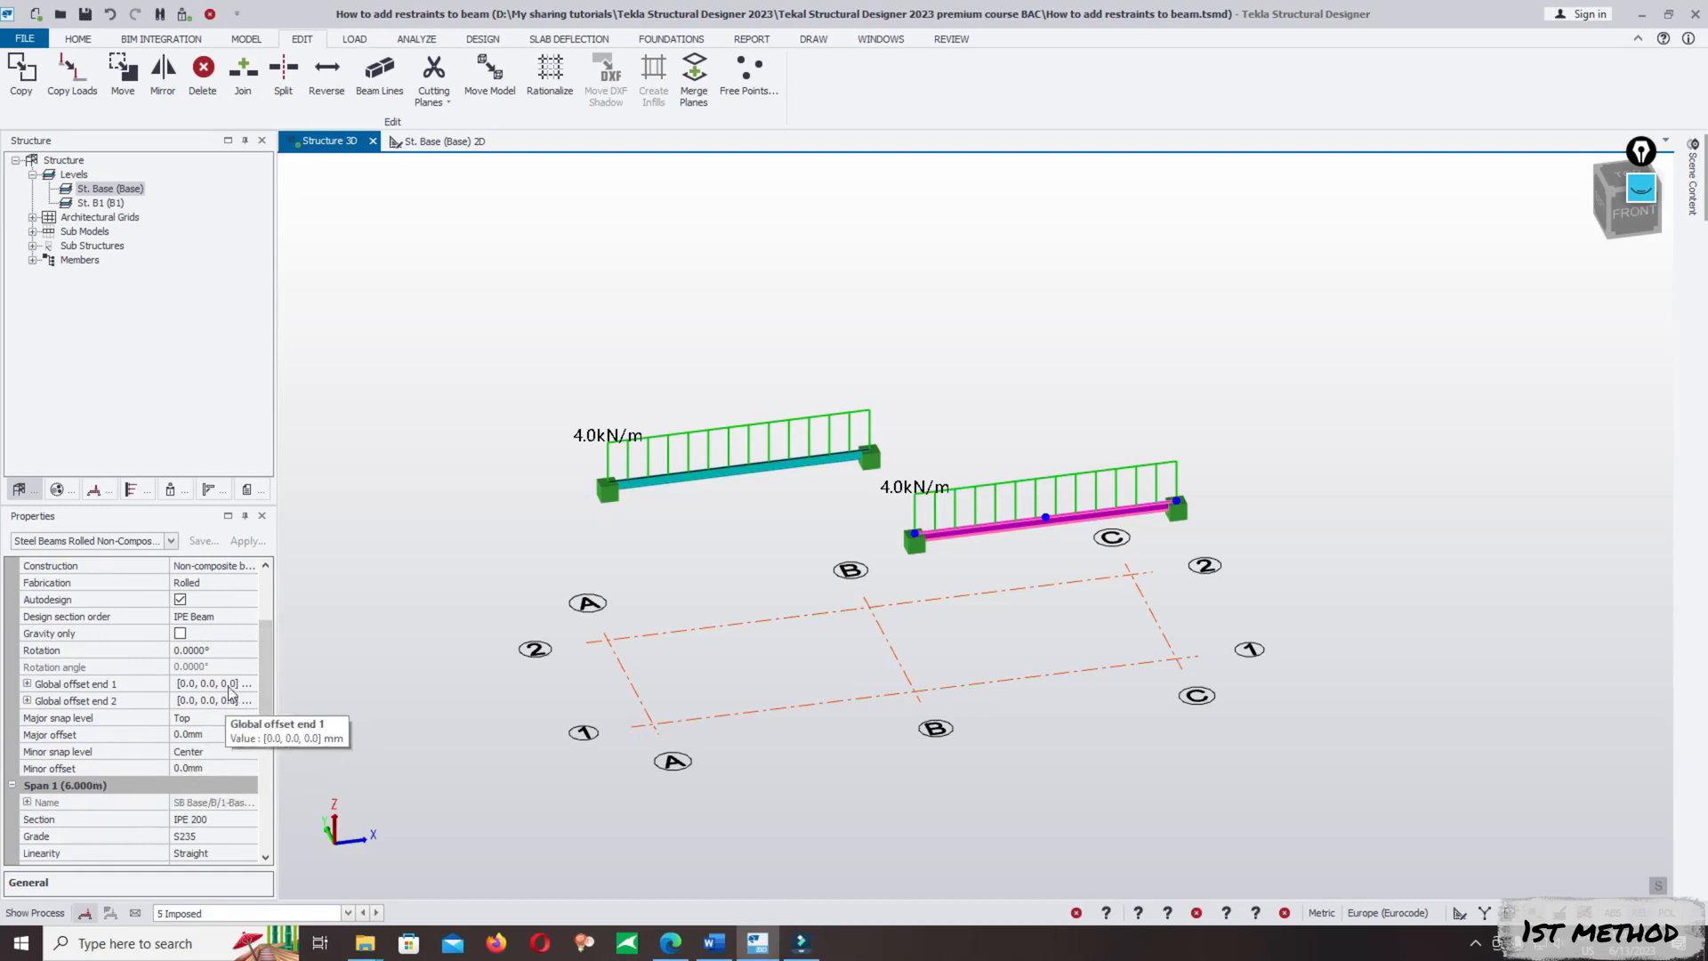
{"action": "left_click_drag", "start_coordinate": [264, 694], "coordinate": [267, 672]}
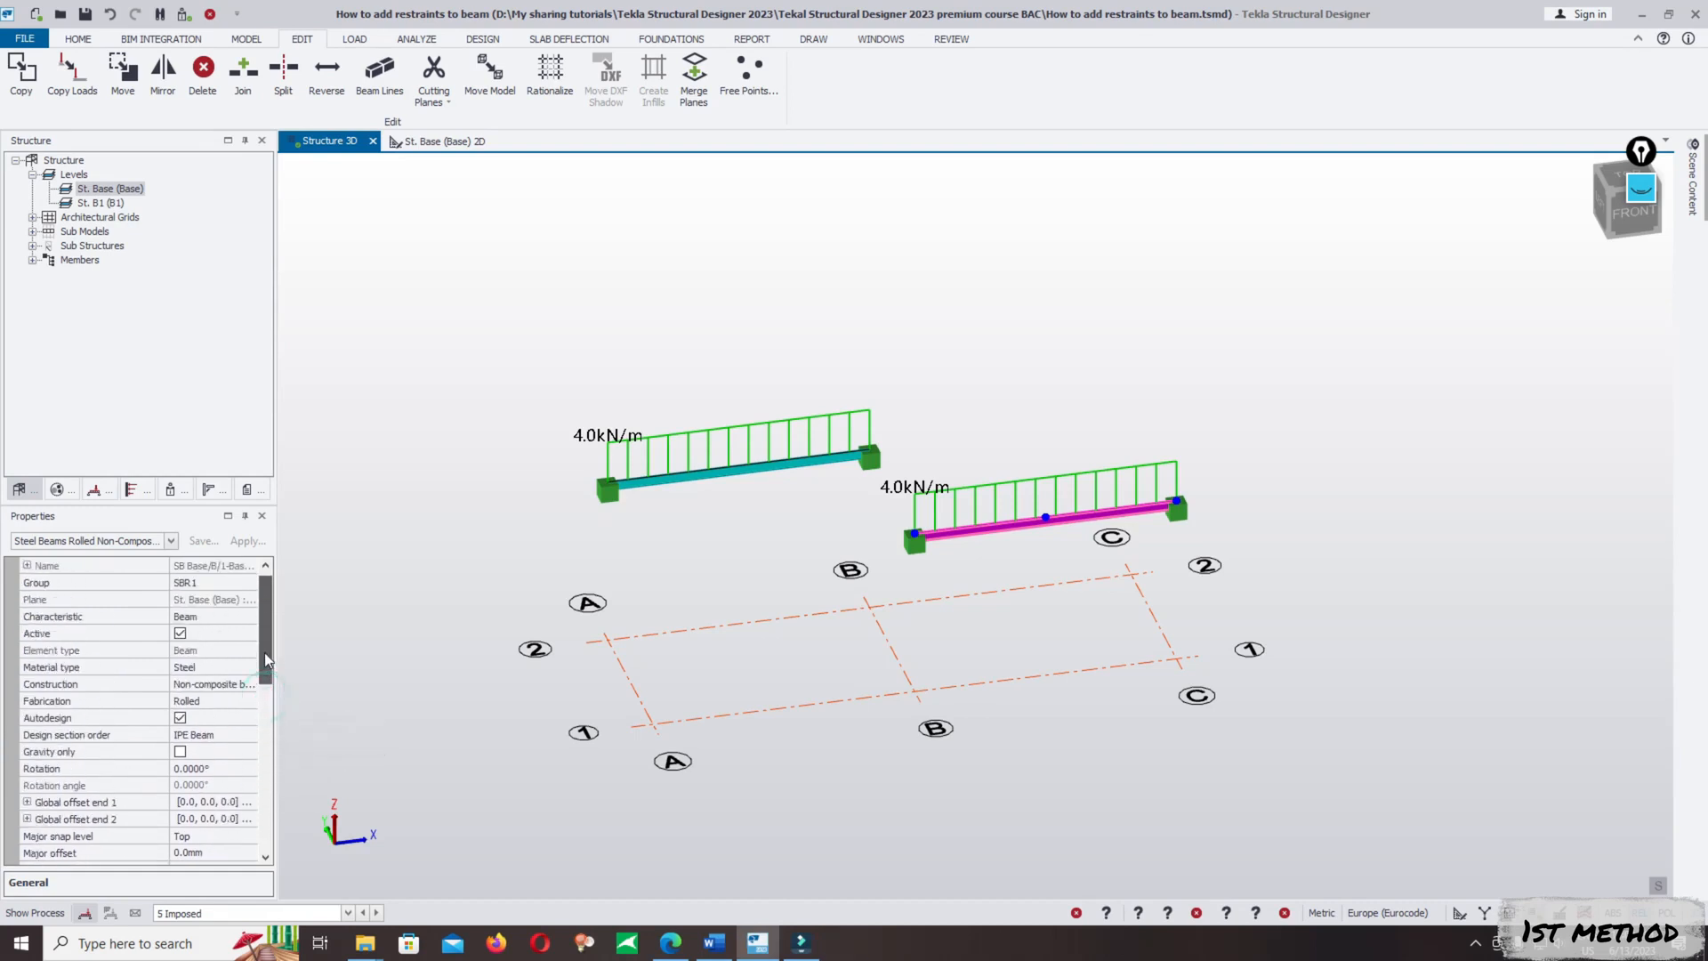
{"action": "scroll", "coordinate": [247, 717], "scroll_direction": "down", "scroll_amount": 4}
{"action": "scroll", "coordinate": [245, 751], "scroll_direction": "down", "scroll_amount": 1}
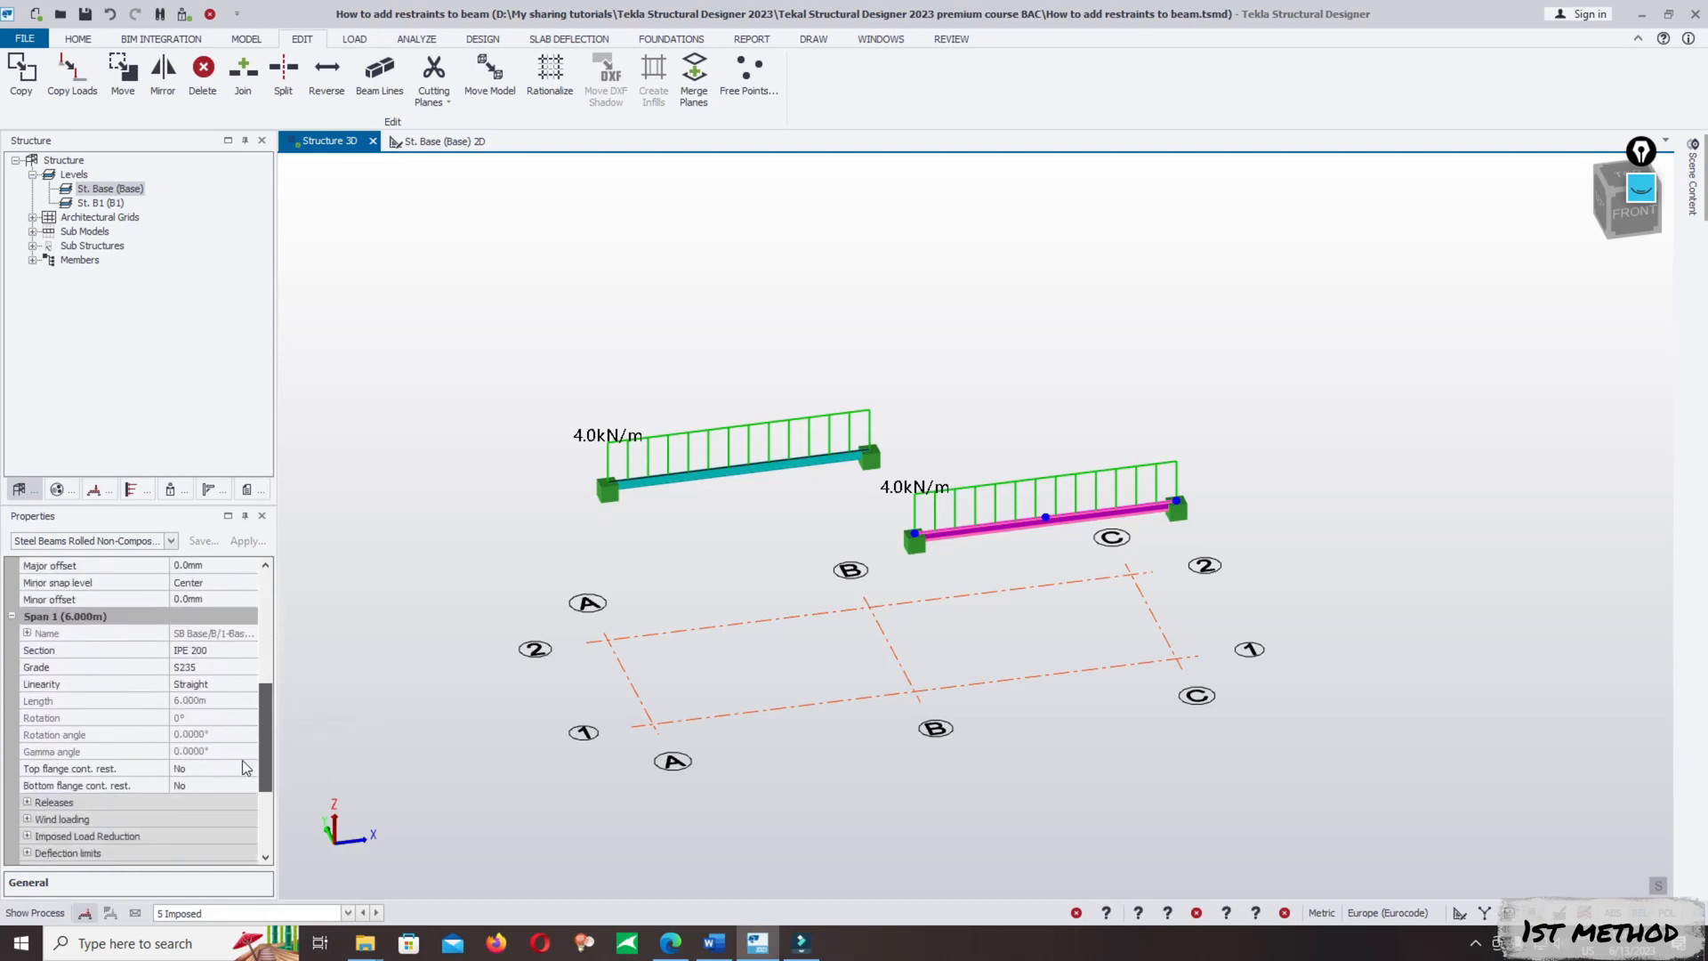
{"action": "scroll", "coordinate": [242, 761], "scroll_direction": "down", "scroll_amount": 1}
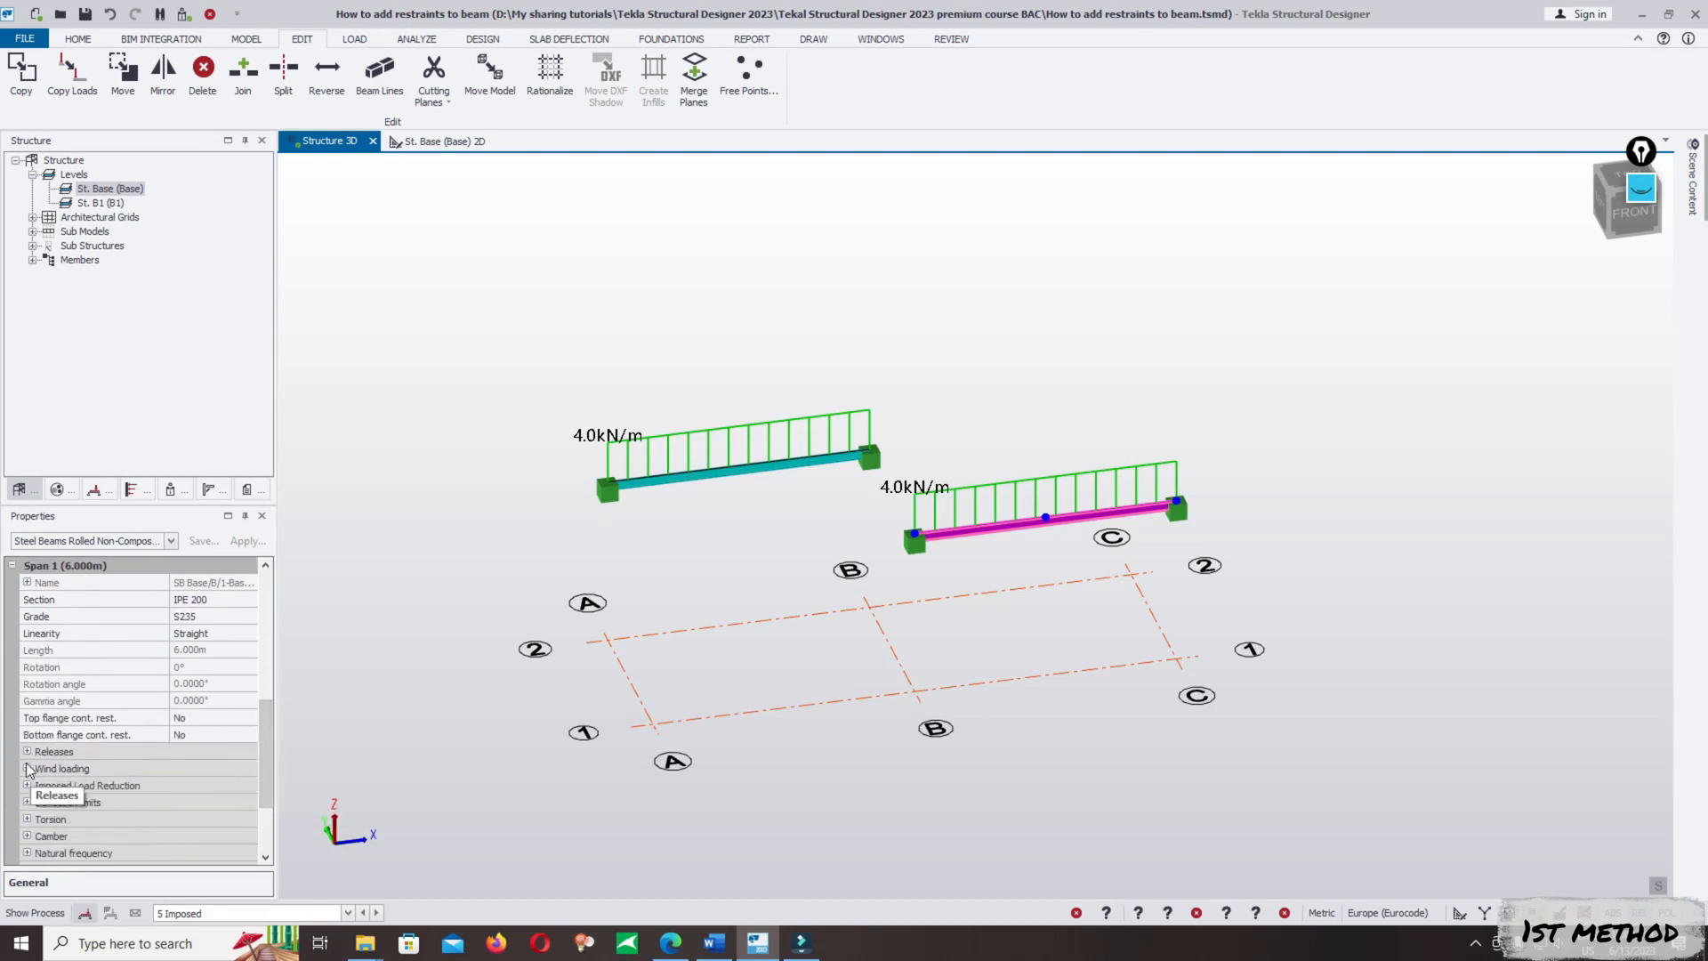
{"action": "left_click_drag", "start_coordinate": [263, 761], "coordinate": [230, 715]}
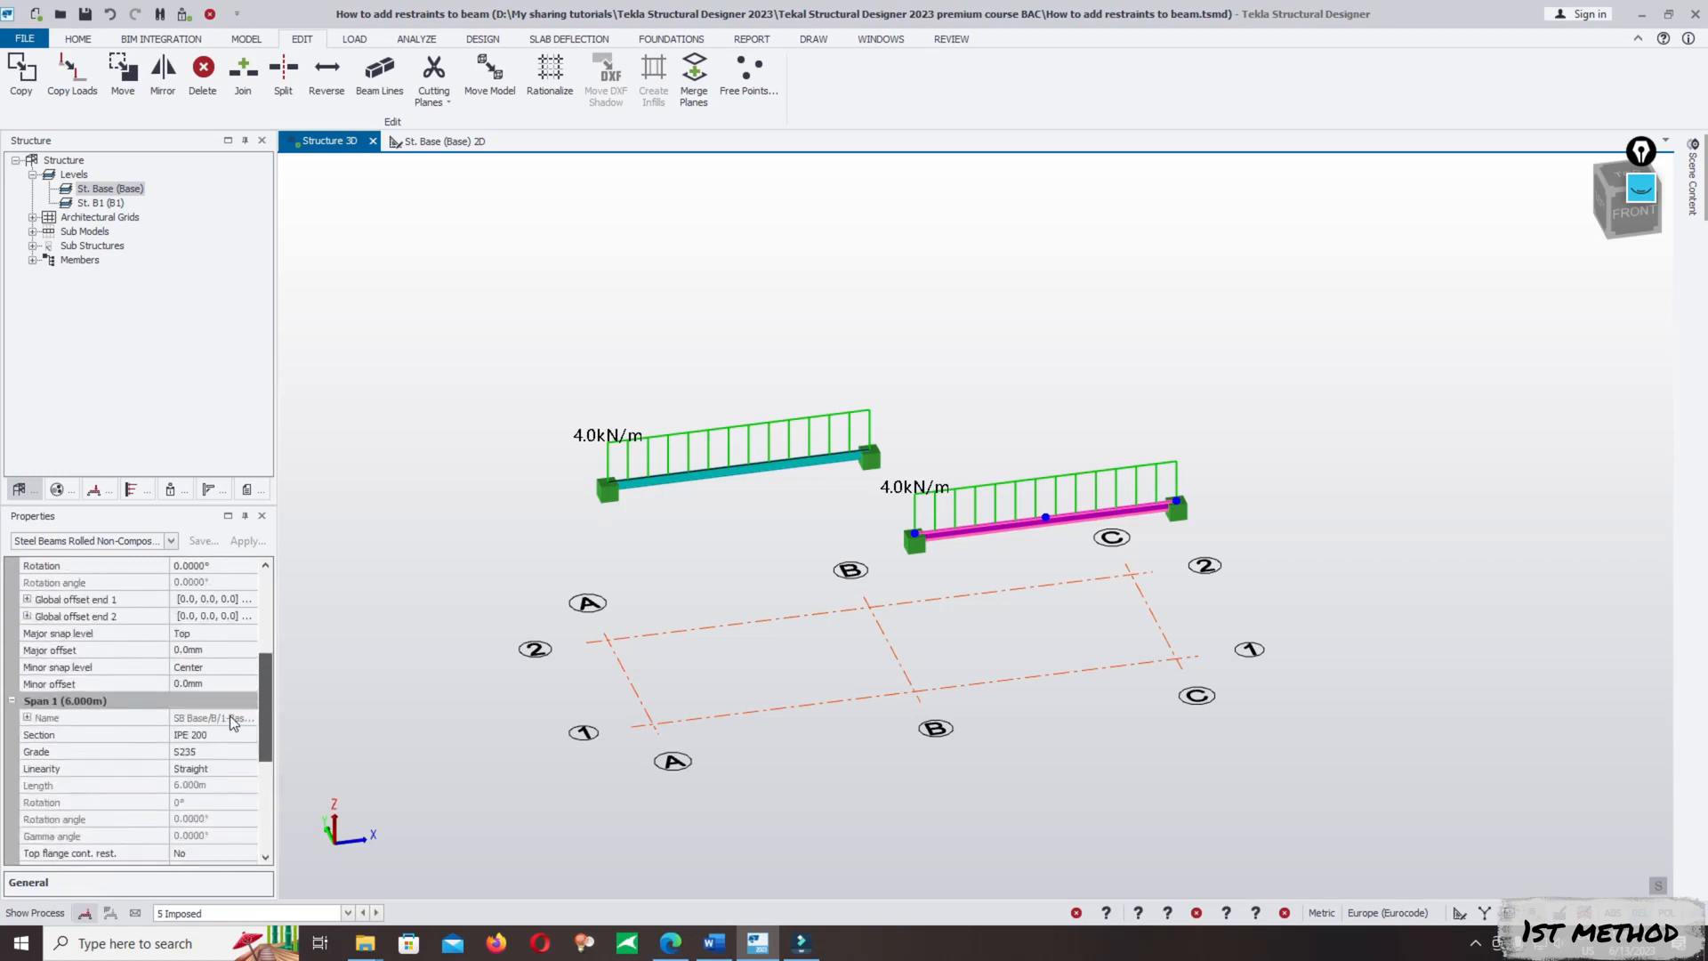
{"action": "scroll", "coordinate": [228, 715], "scroll_direction": "down", "scroll_amount": 2}
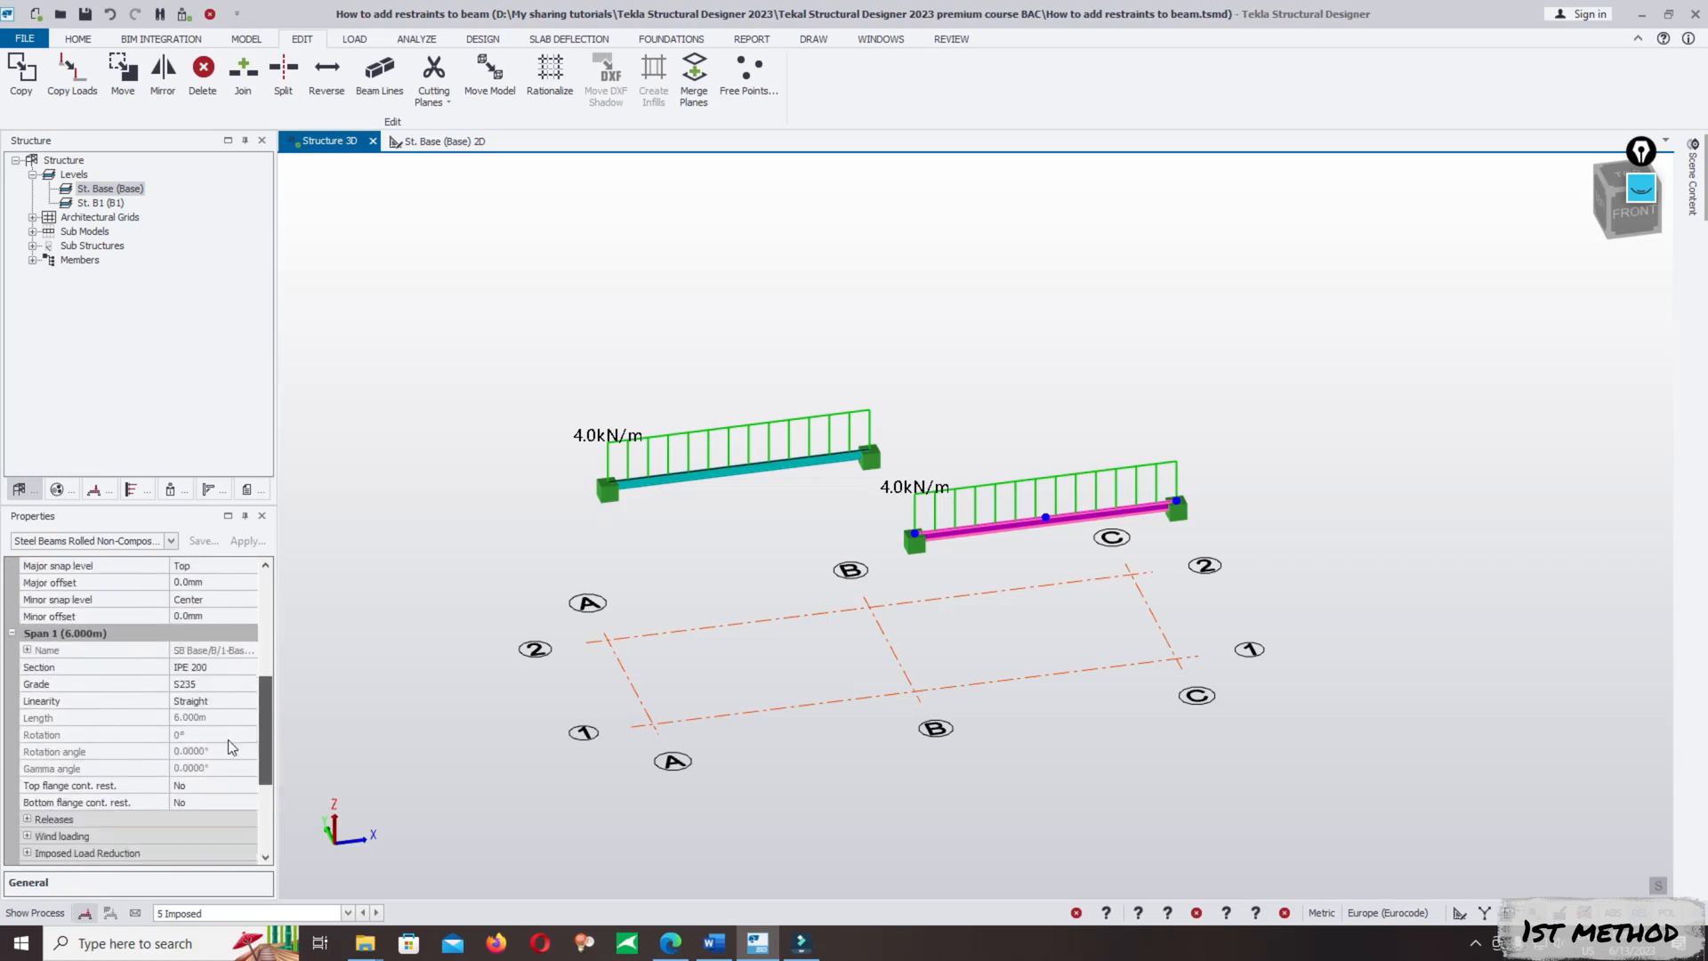
{"action": "scroll", "coordinate": [226, 752], "scroll_direction": "down", "scroll_amount": 1}
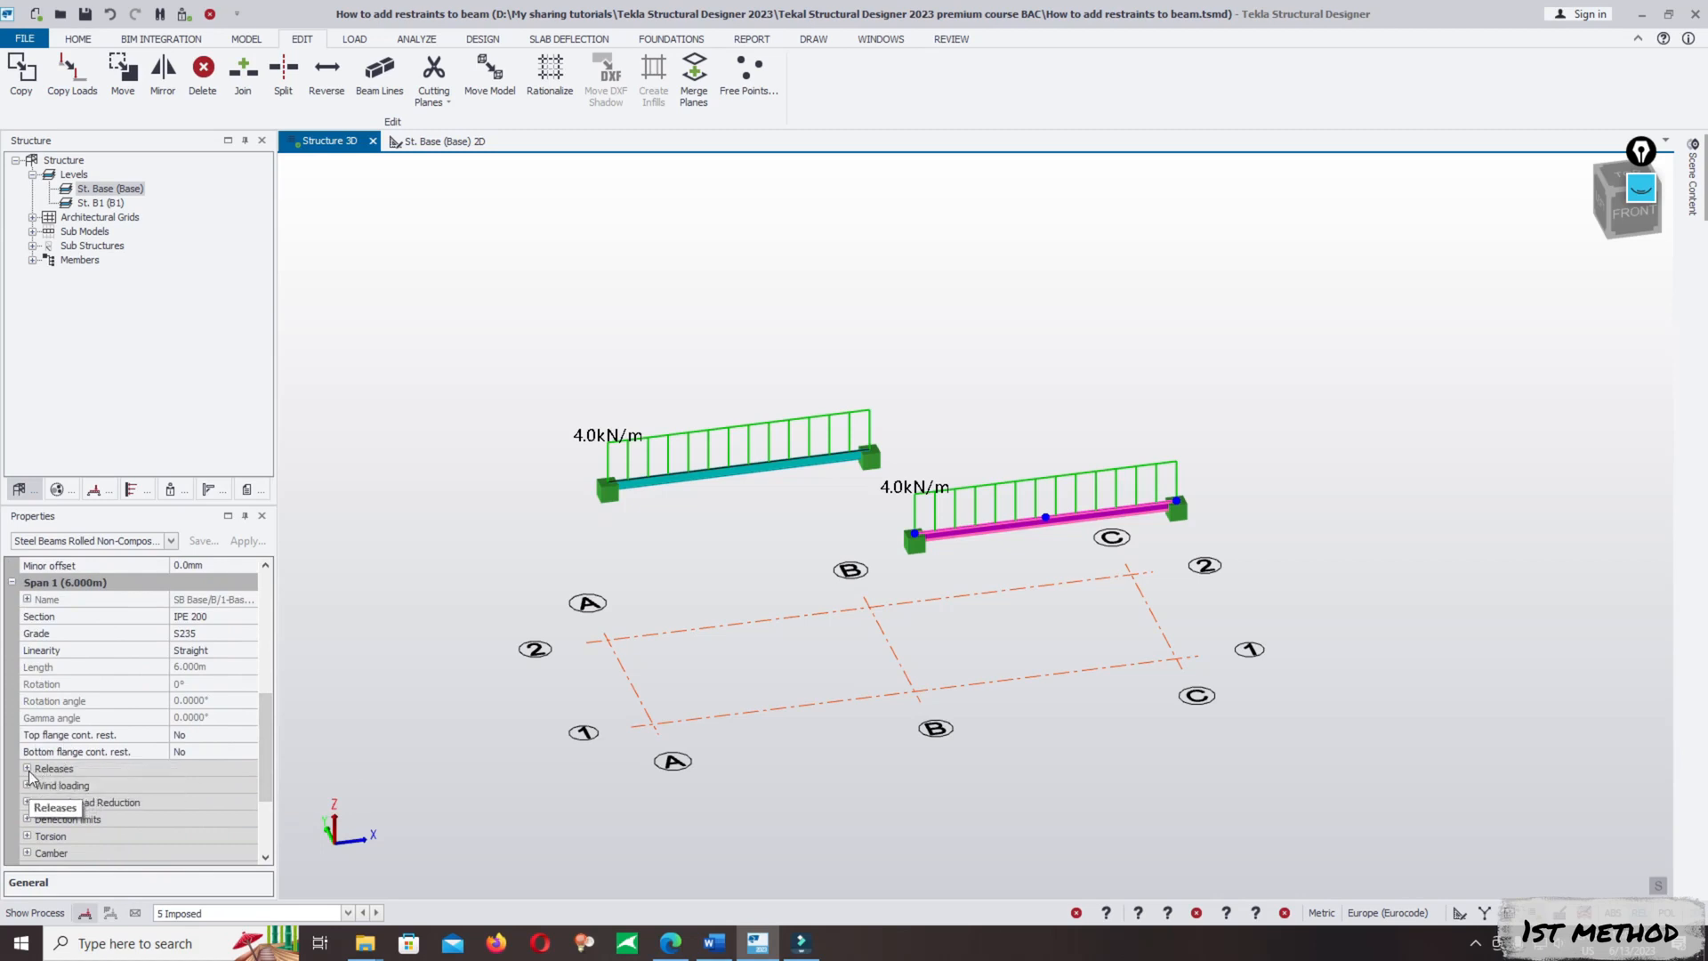
- Turn off Autodesign for the beam between B/1 and C/1 and for the beam between A/2 and B/2
{"action": "left_click_drag", "start_coordinate": [260, 746], "coordinate": [261, 654]}
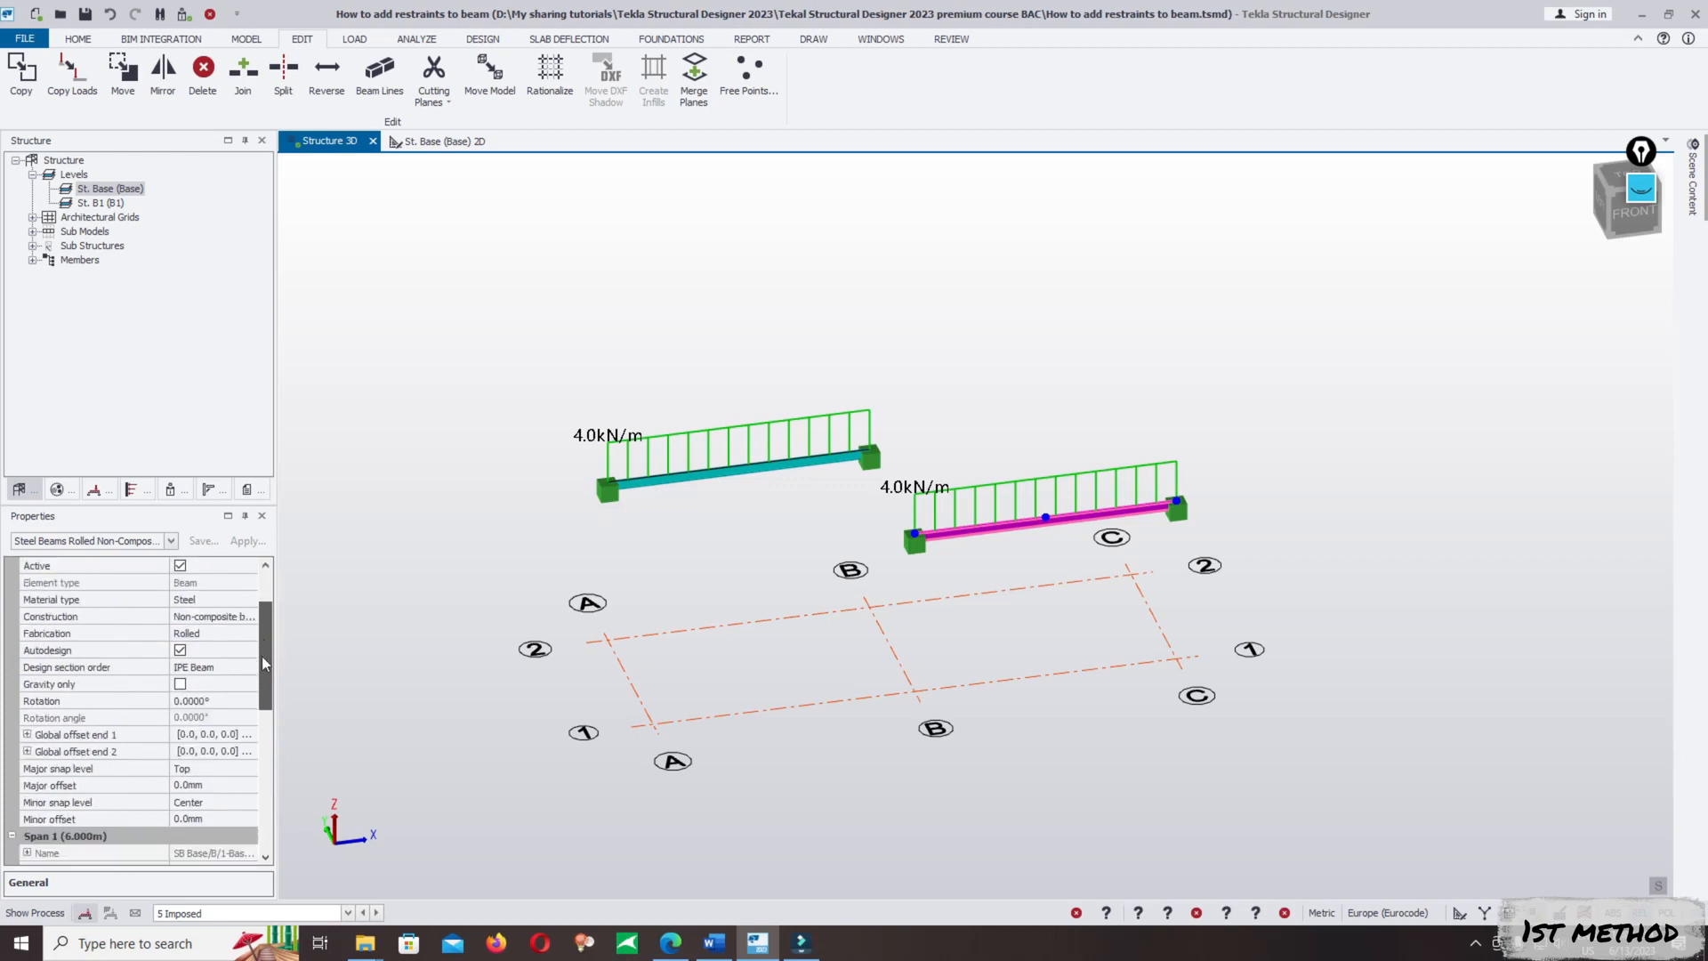
{"action": "left_click", "coordinate": [183, 651]}
{"action": "left_click", "coordinate": [752, 462]}
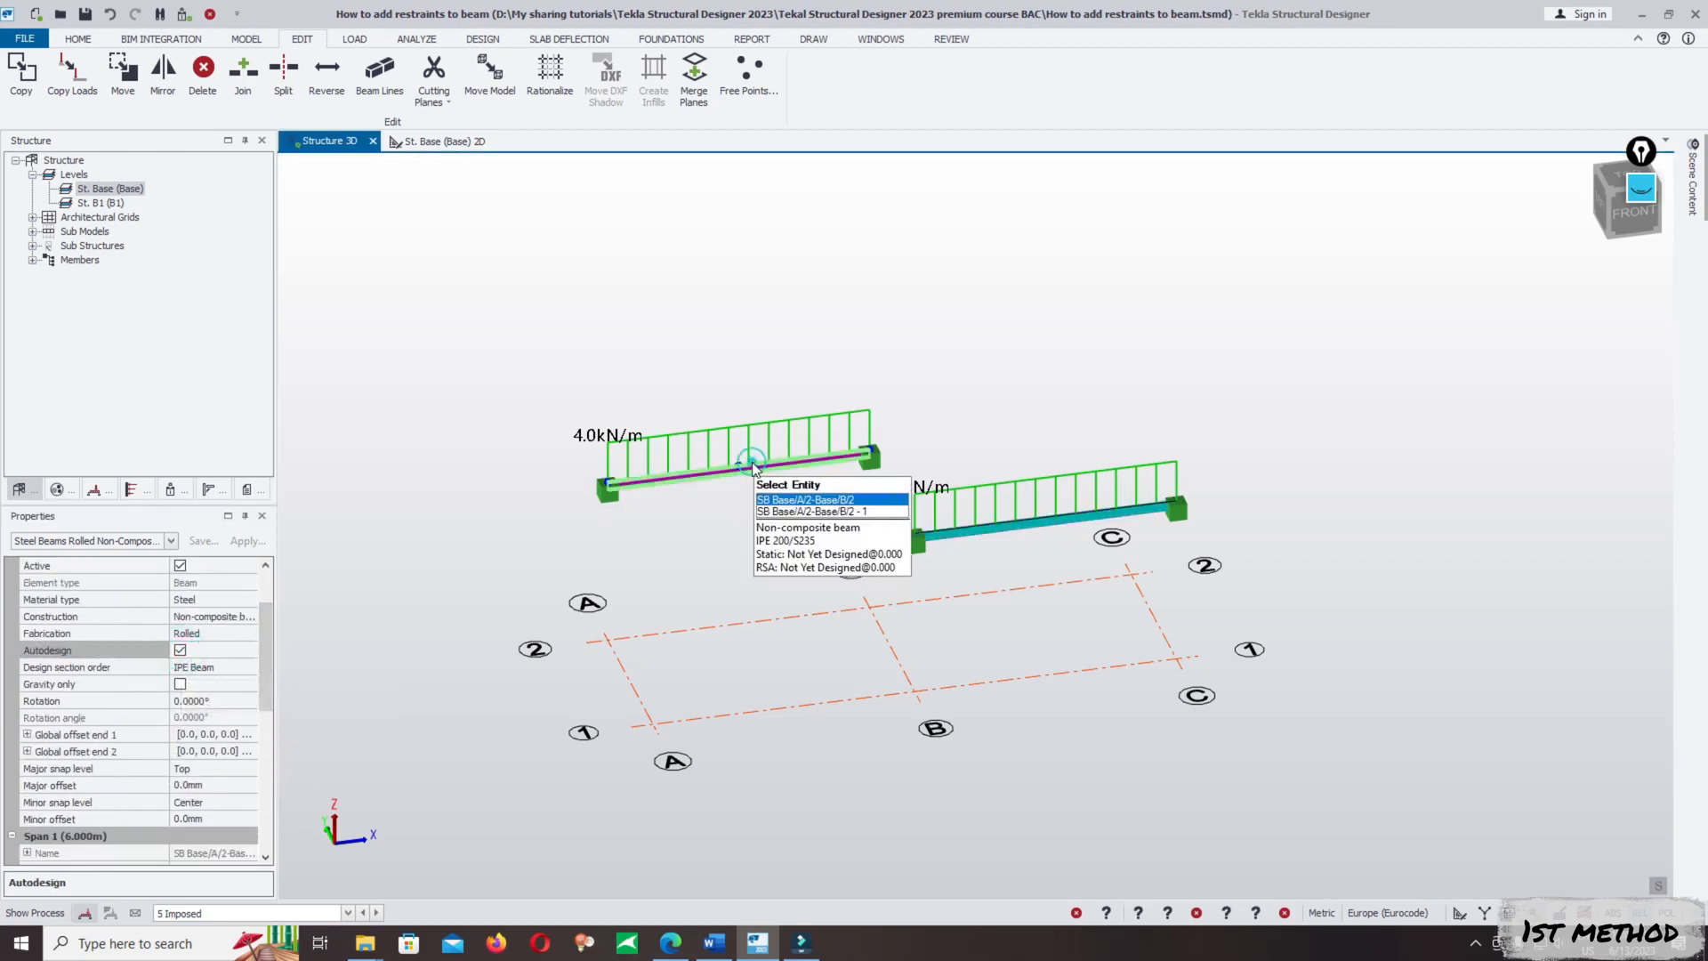
{"action": "left_click", "coordinate": [180, 651]}
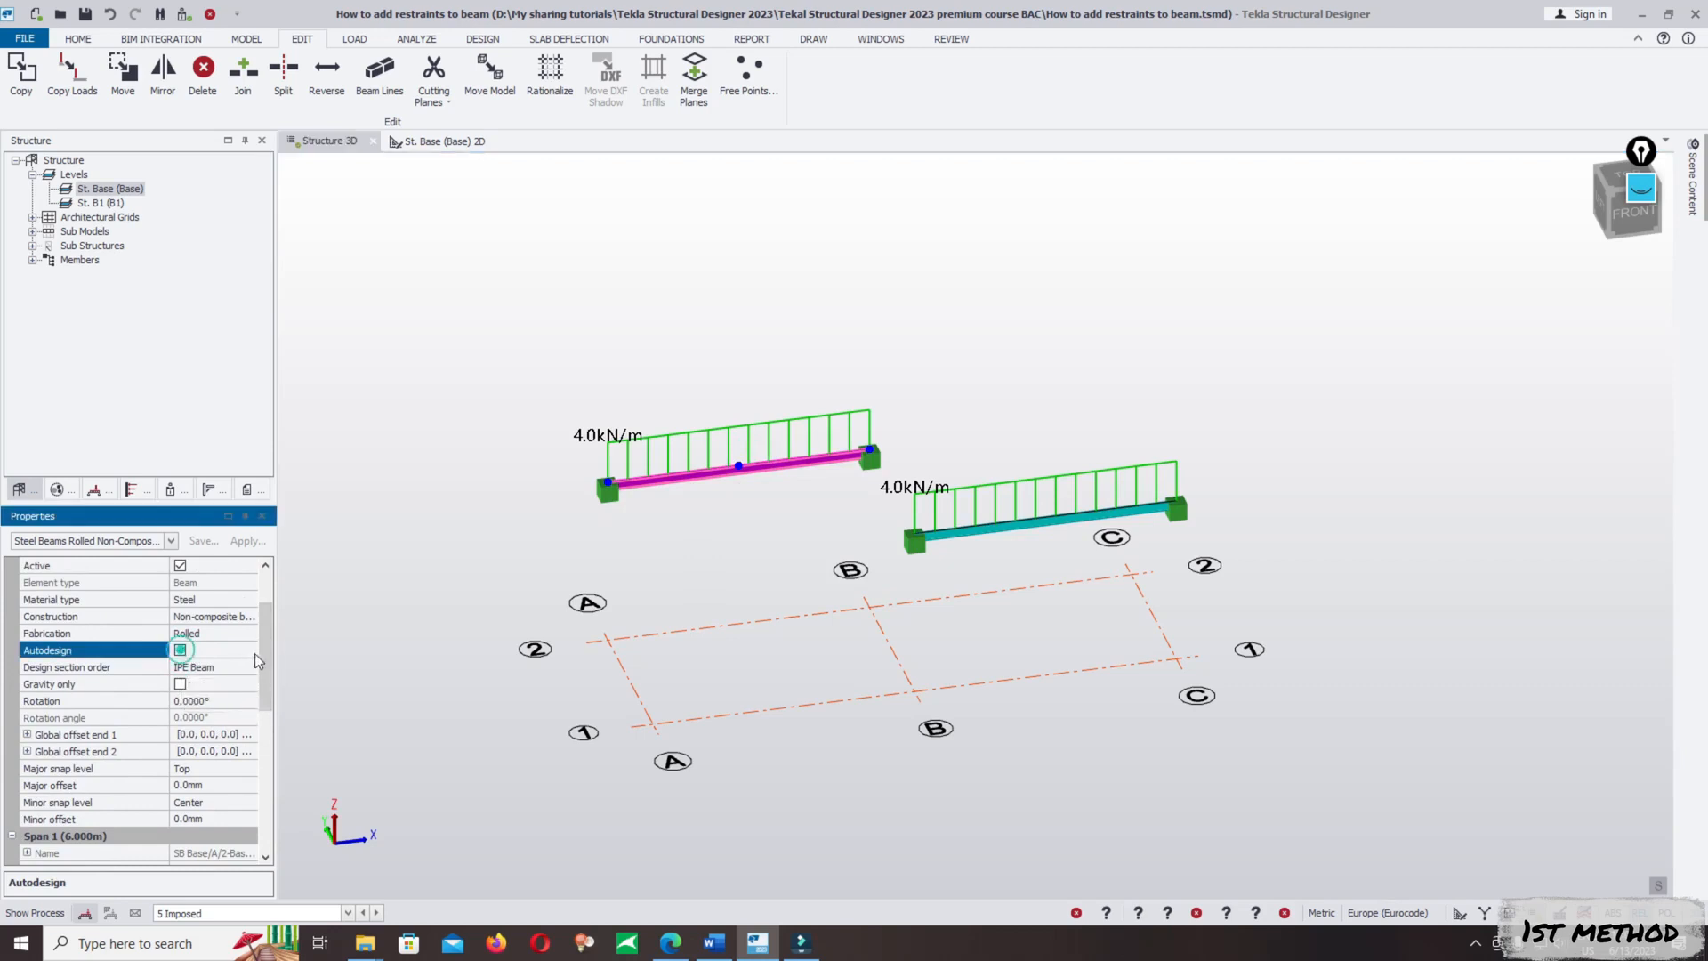
- Examine the Span 1 properties of the A/2–B/2 beam and the full property list of the B/1–C/1 beam, including its Seismic settings
{"action": "left_click_drag", "start_coordinate": [265, 651], "coordinate": [265, 690]}
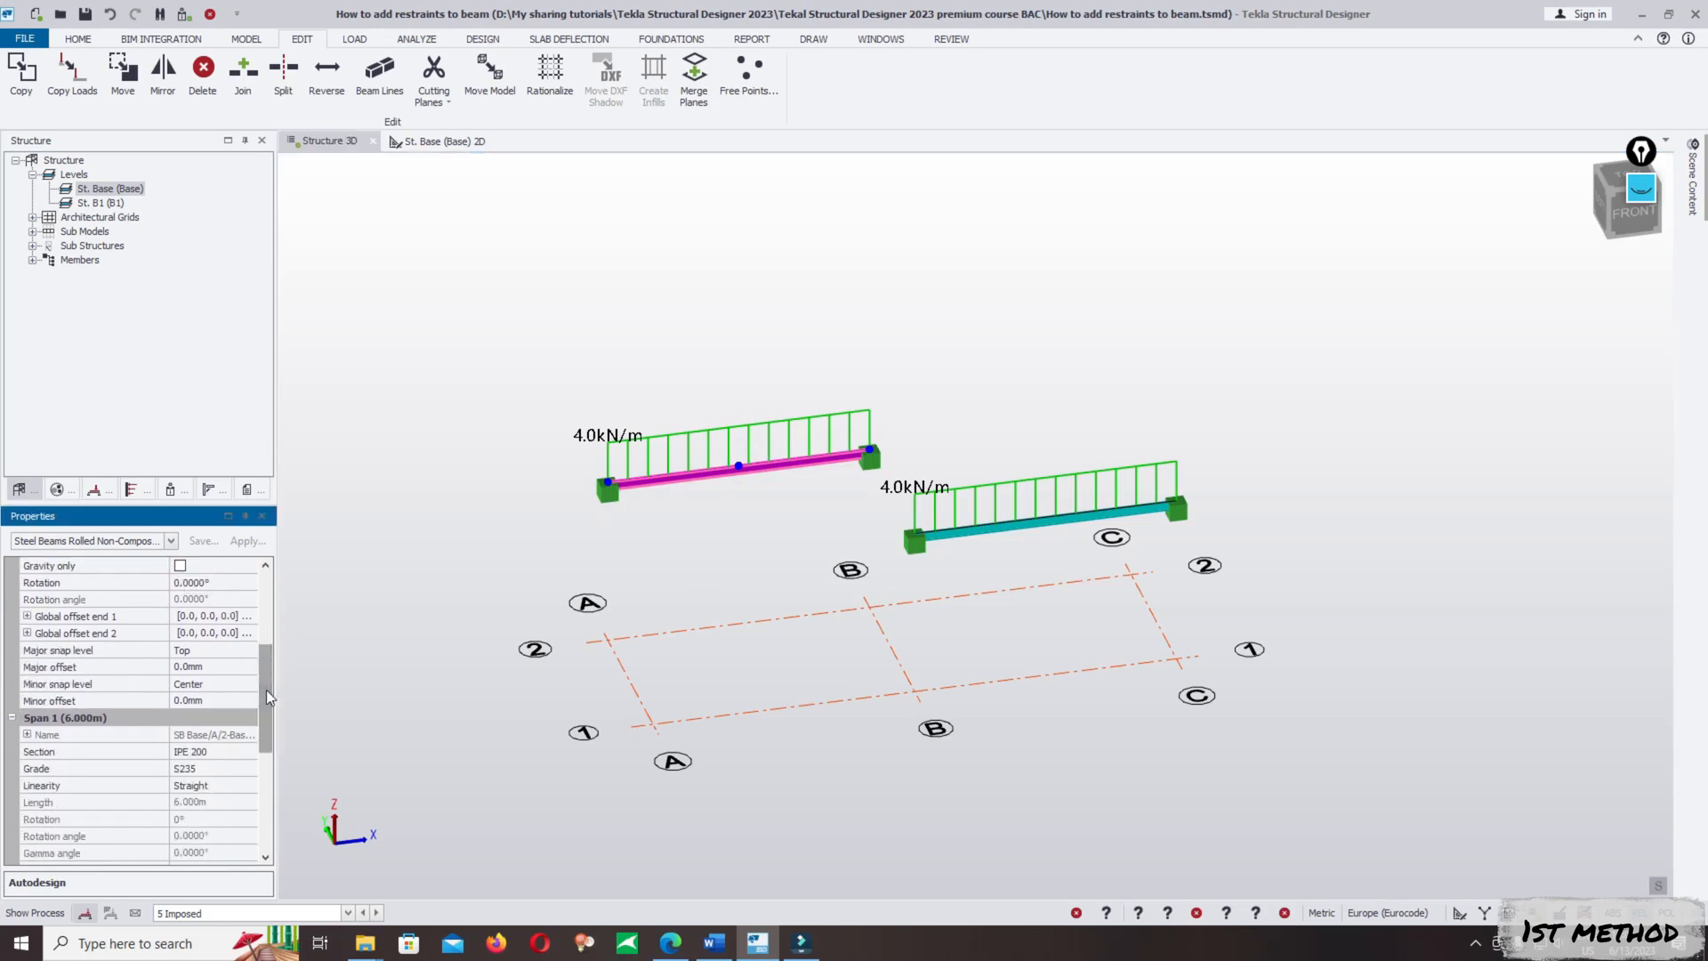
{"action": "left_click_drag", "start_coordinate": [266, 691], "coordinate": [271, 735]}
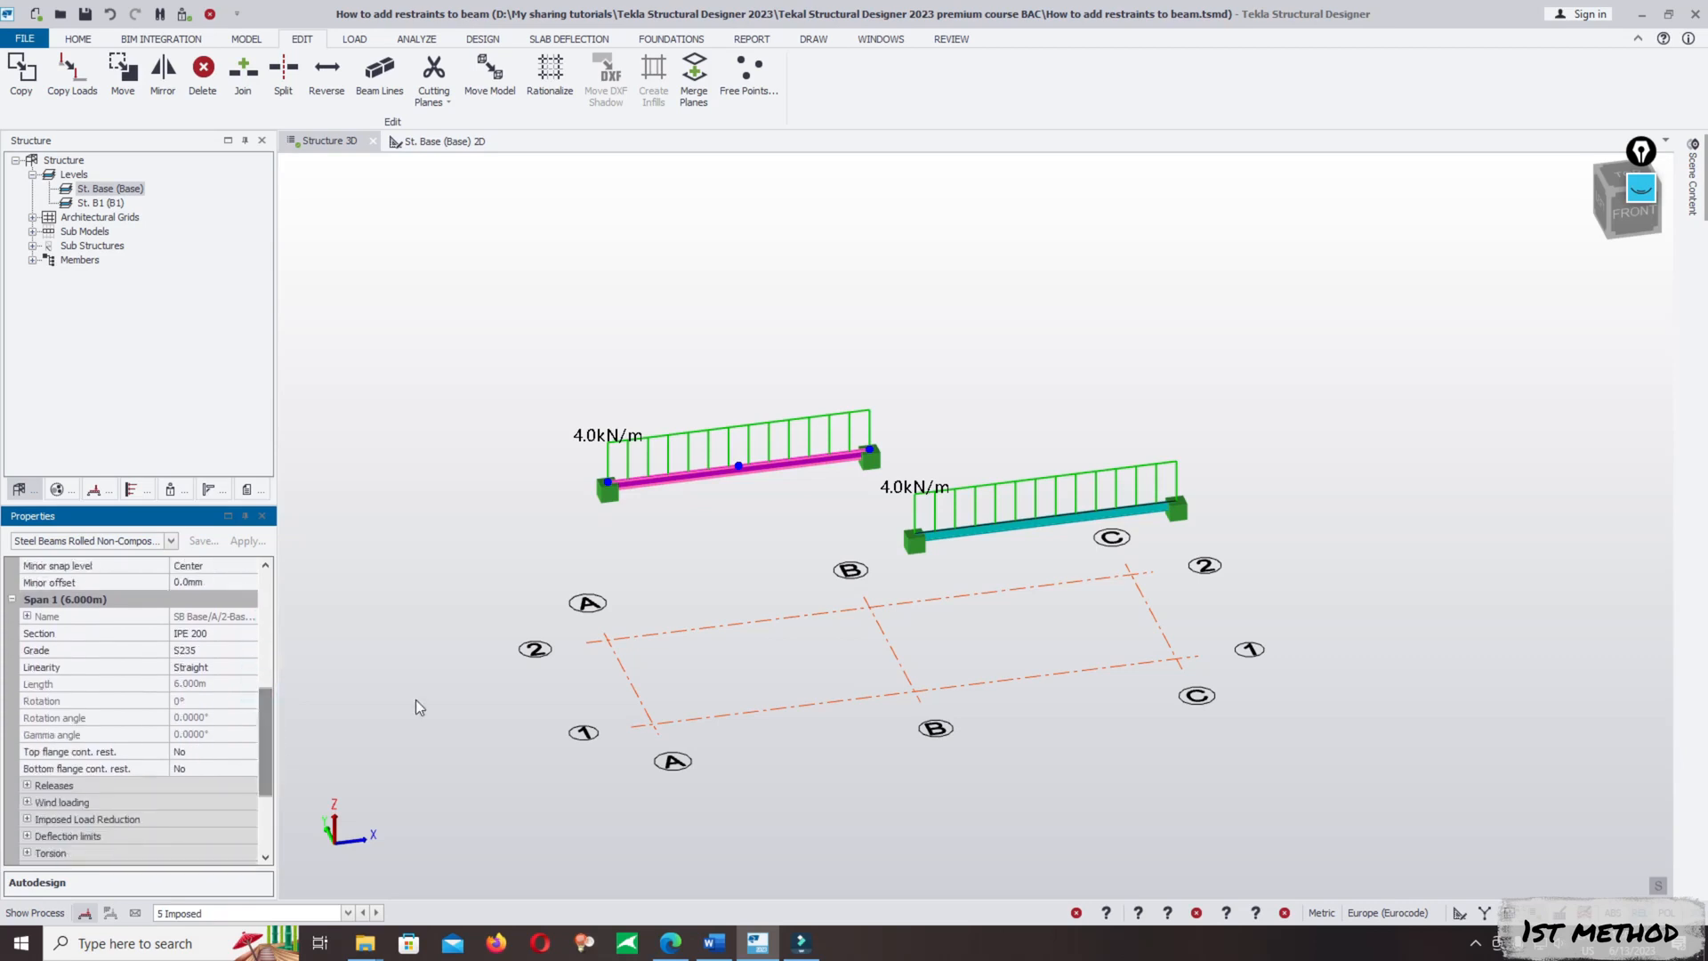
{"action": "left_click", "coordinate": [1055, 545]}
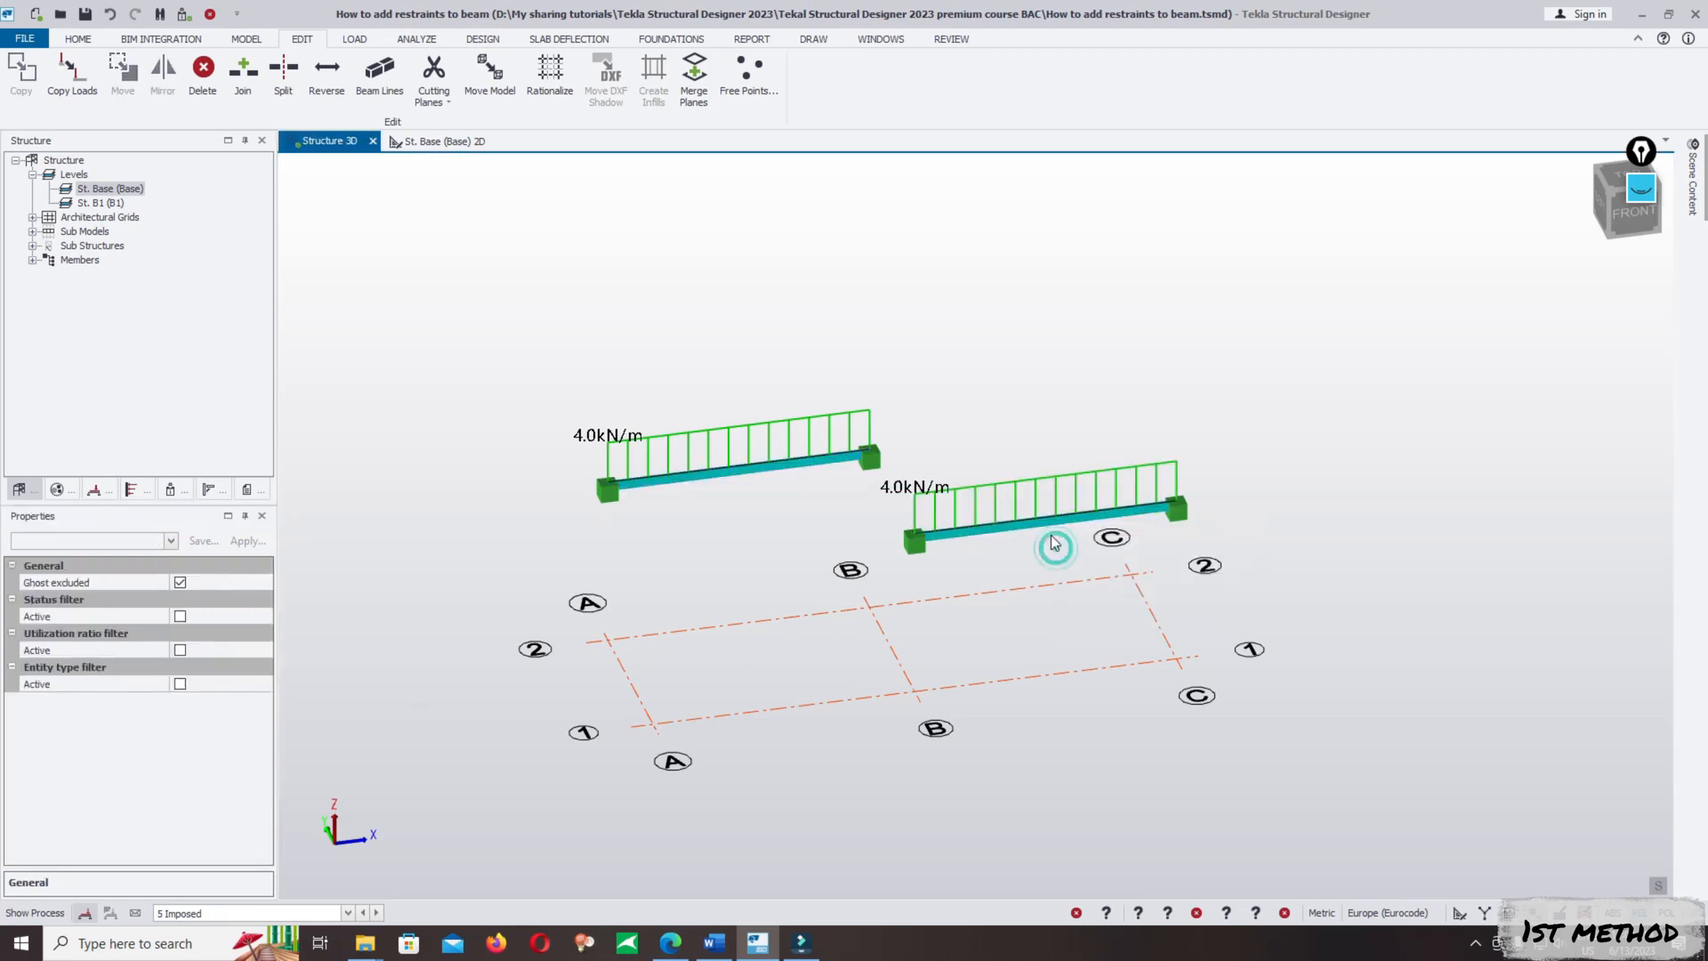
{"action": "left_click", "coordinate": [1061, 556]}
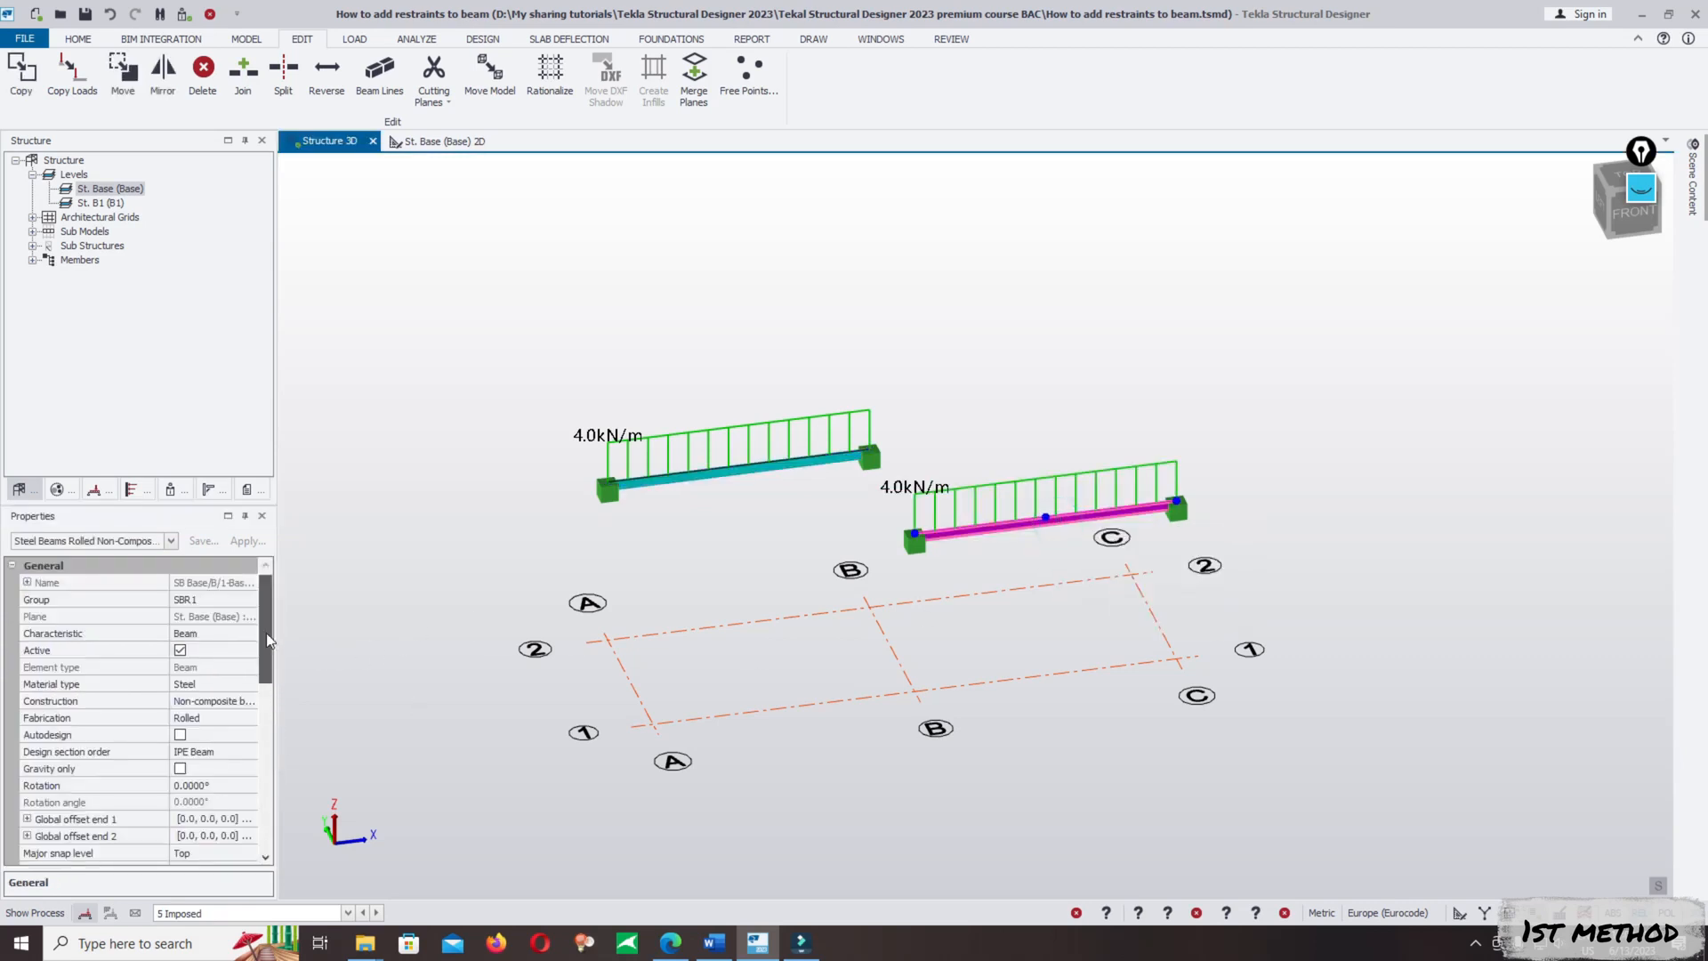
{"action": "left_click_drag", "start_coordinate": [265, 632], "coordinate": [253, 808]}
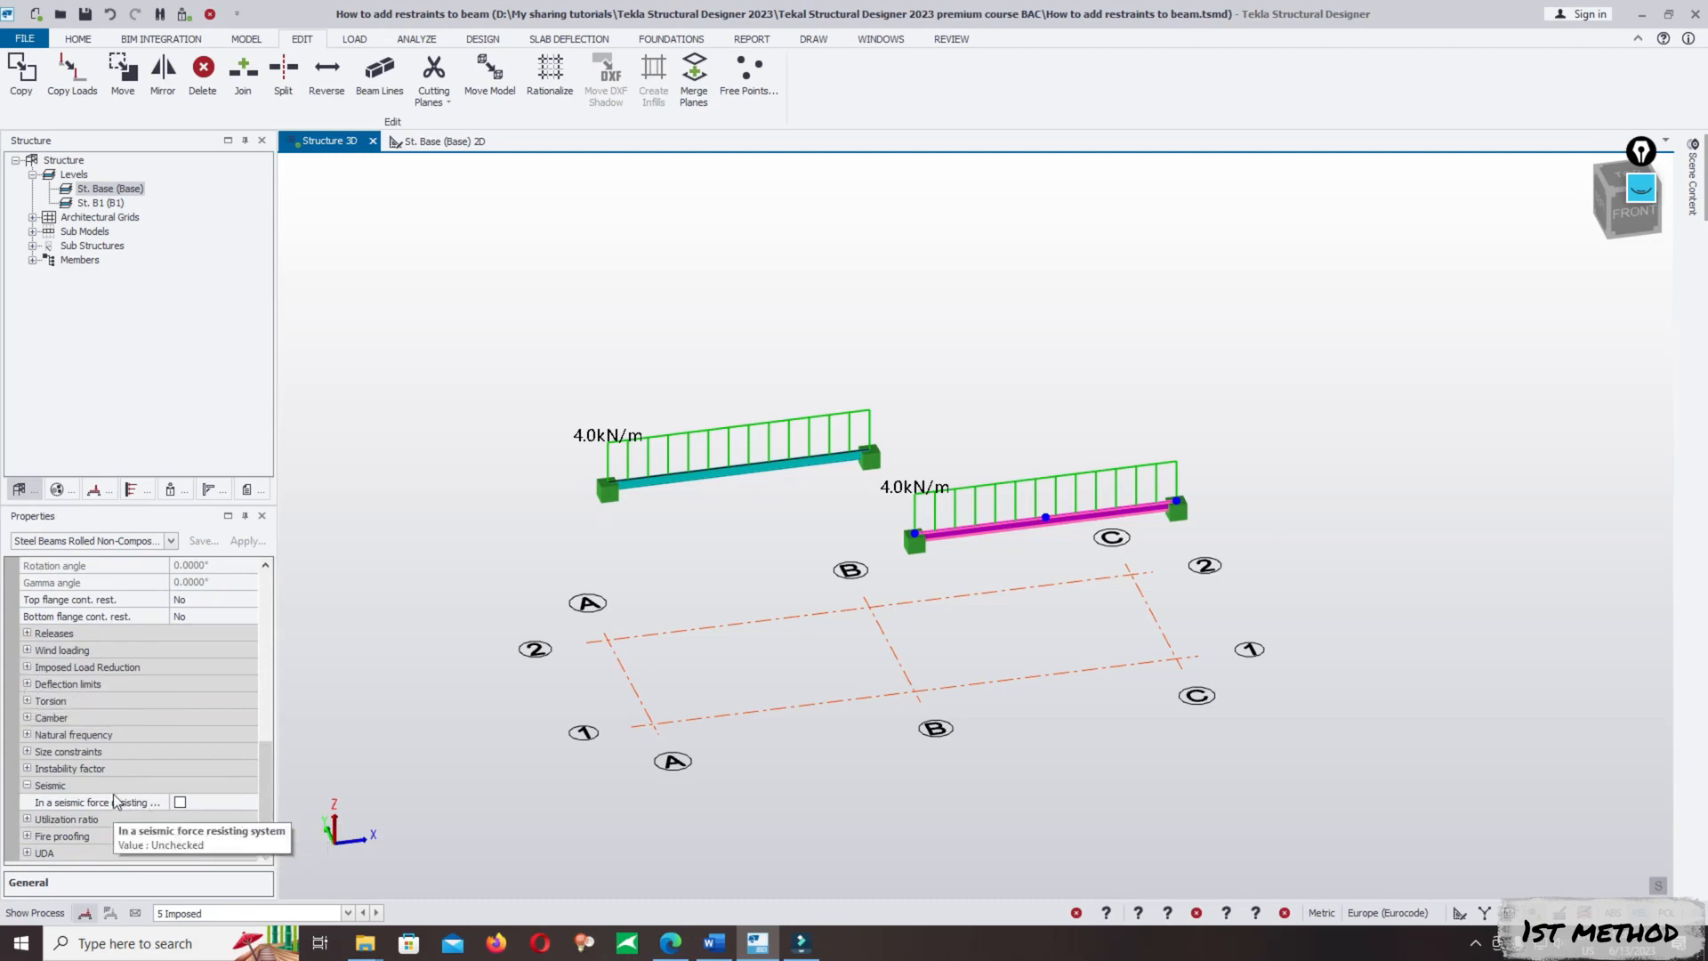
{"action": "scroll", "coordinate": [264, 806], "scroll_direction": "up", "scroll_amount": 3}
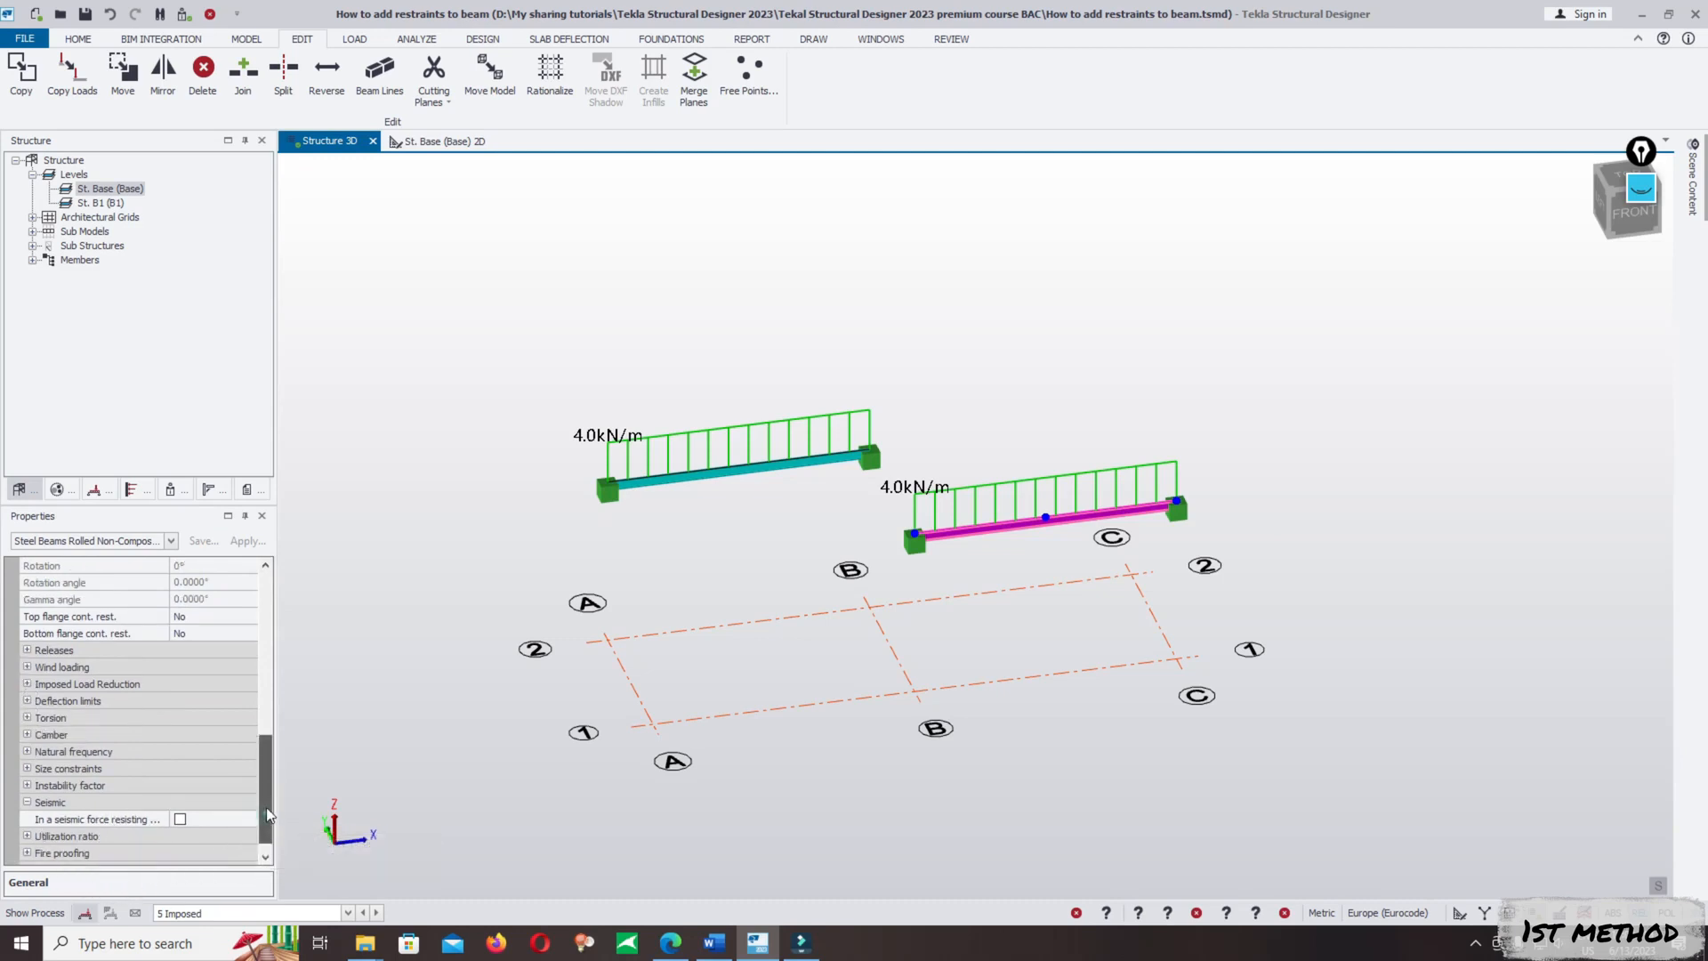
{"action": "scroll", "coordinate": [262, 801], "scroll_direction": "up", "scroll_amount": 3}
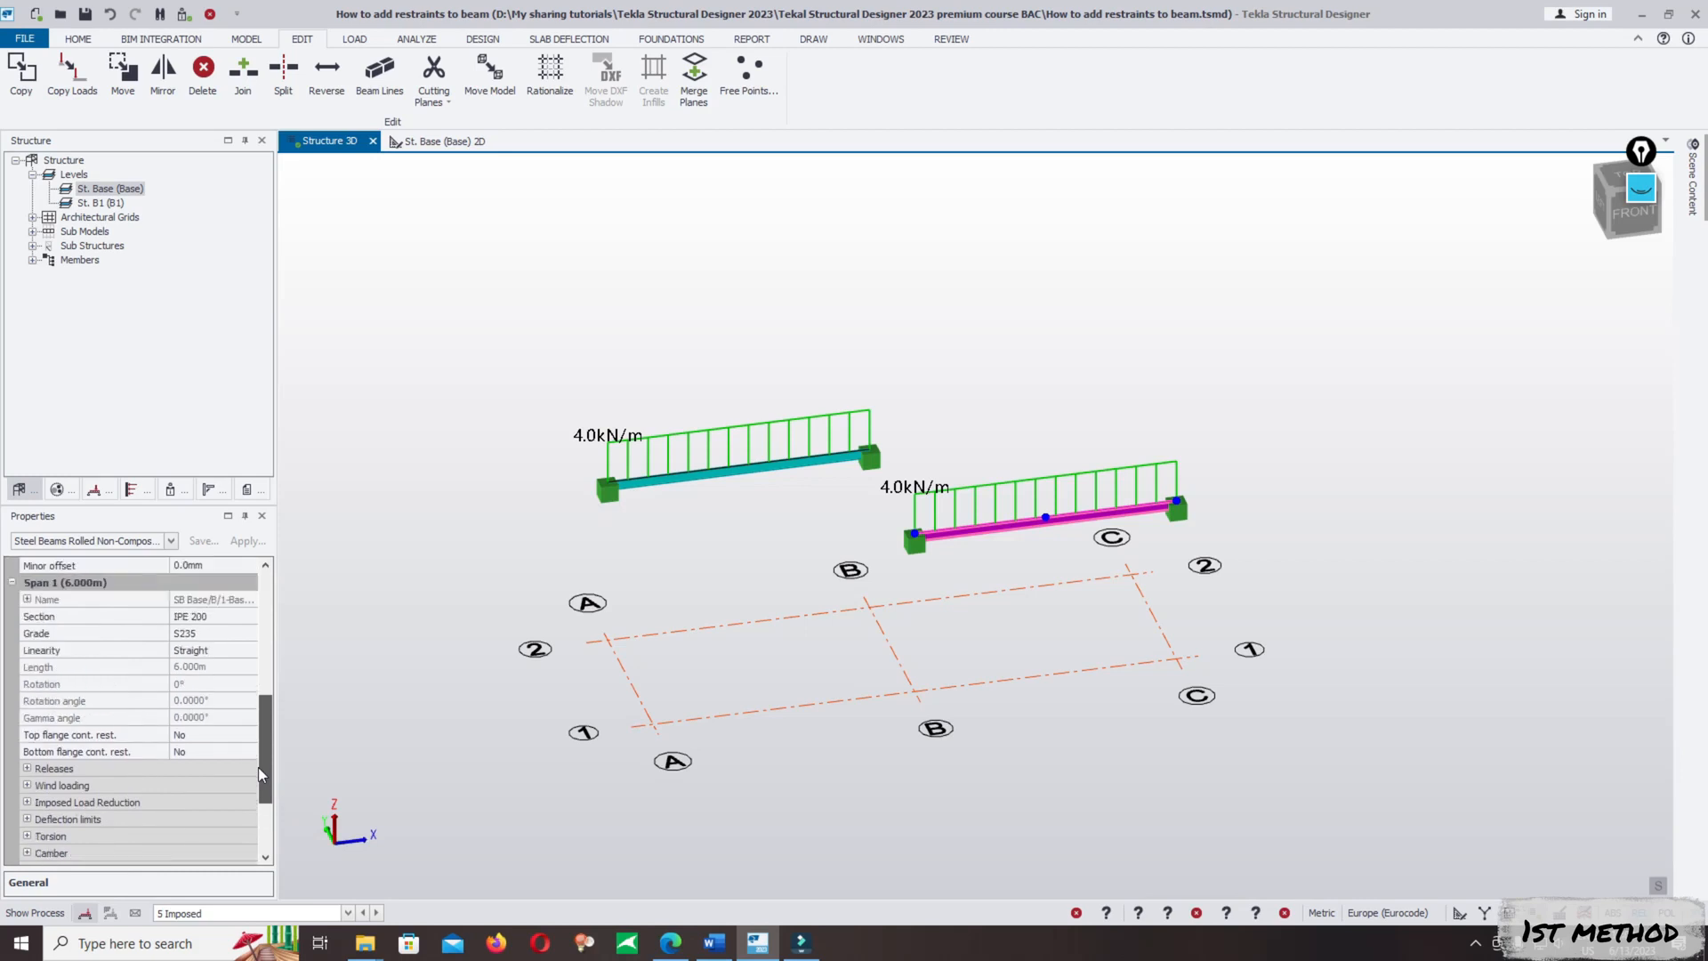
{"action": "scroll", "coordinate": [258, 766], "scroll_direction": "up", "scroll_amount": 5}
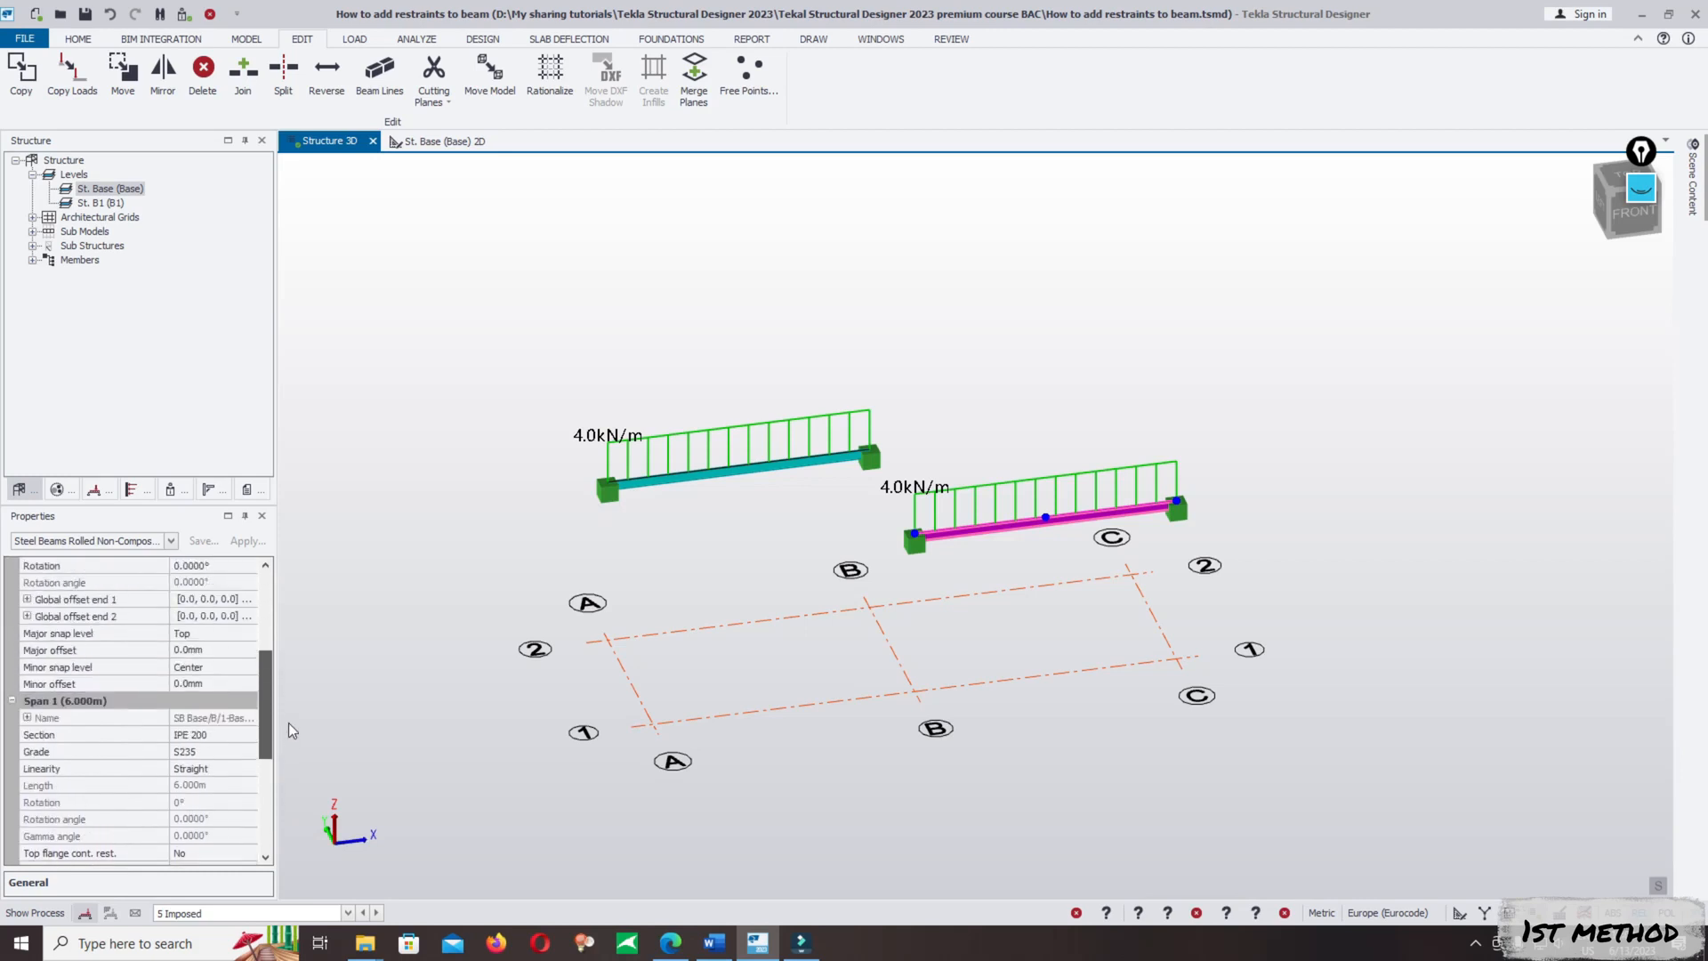
{"action": "left_click_drag", "start_coordinate": [288, 722], "coordinate": [283, 655]}
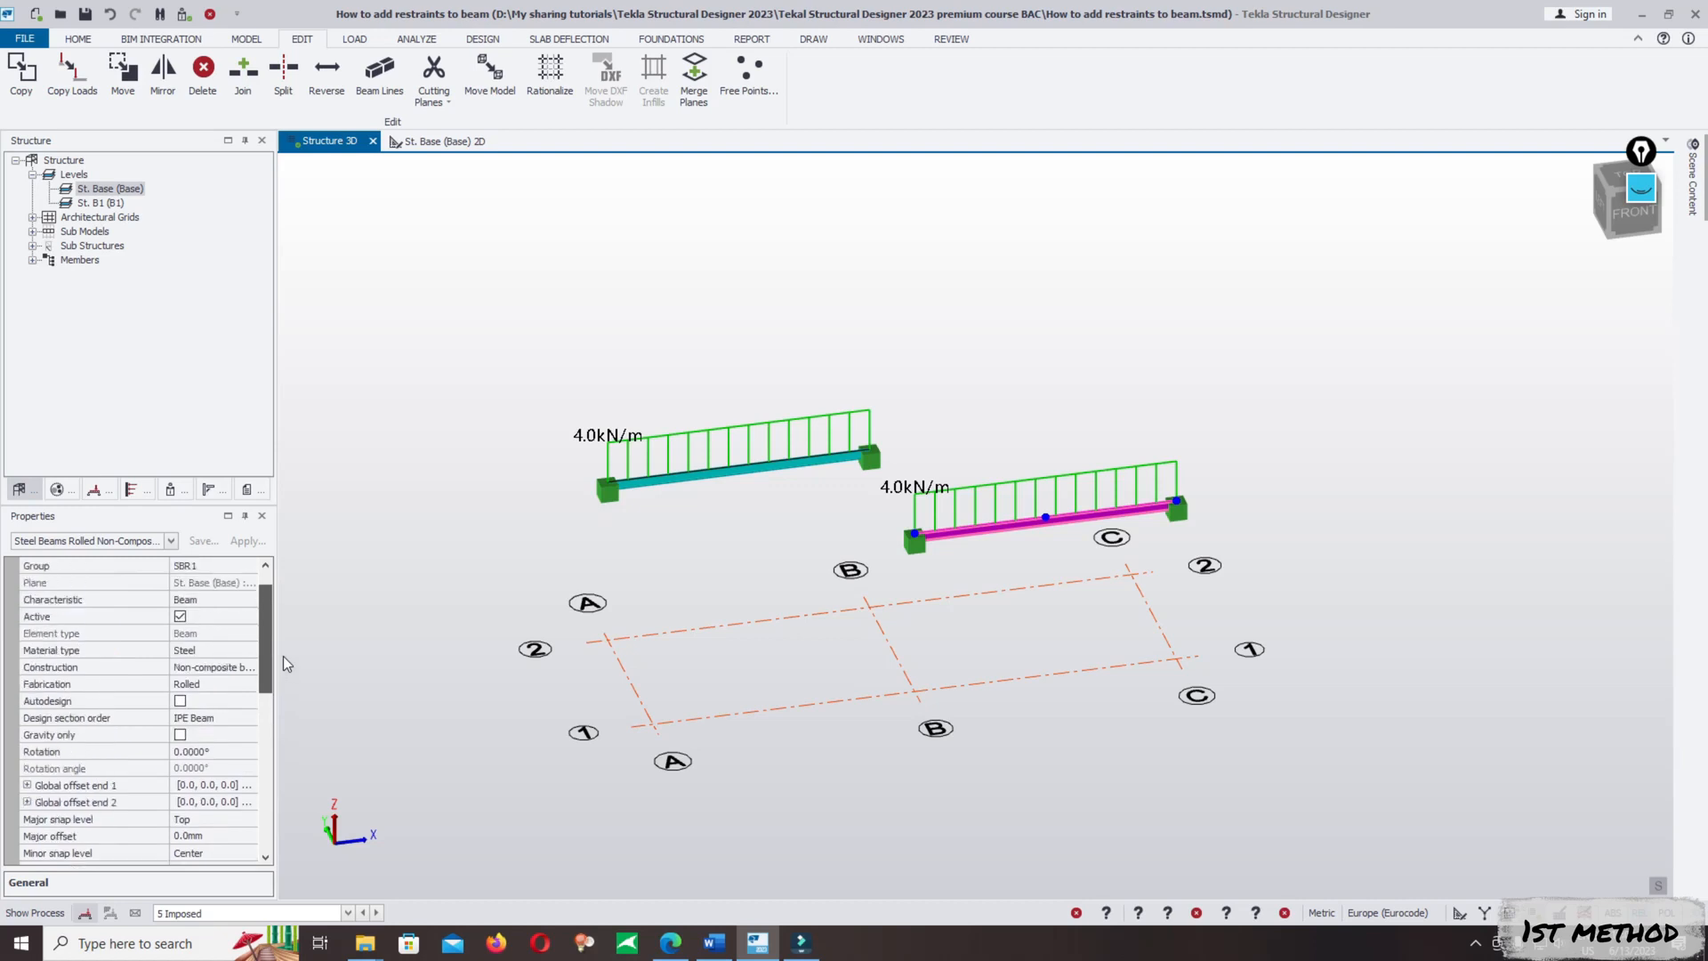
- Examine the lateral restraint settings offered when creating a new steel beam, leaving the command without placing one
{"action": "left_click", "coordinate": [495, 236]}
{"action": "left_click", "coordinate": [247, 39]}
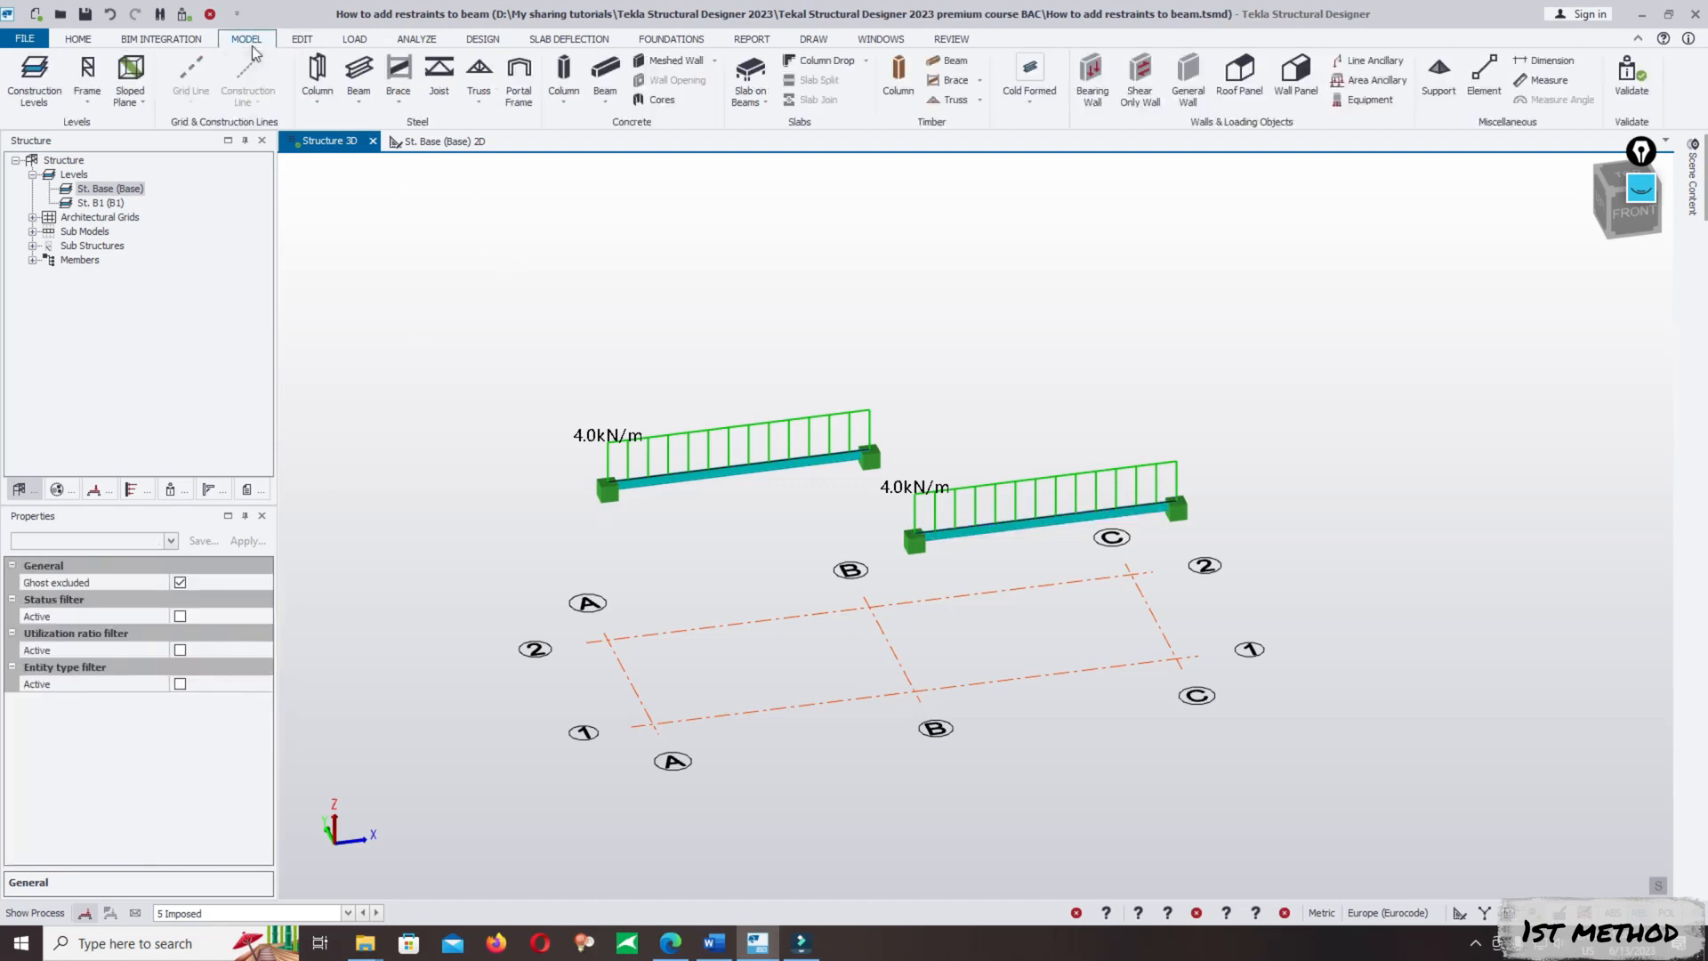
{"action": "left_click", "coordinate": [358, 76]}
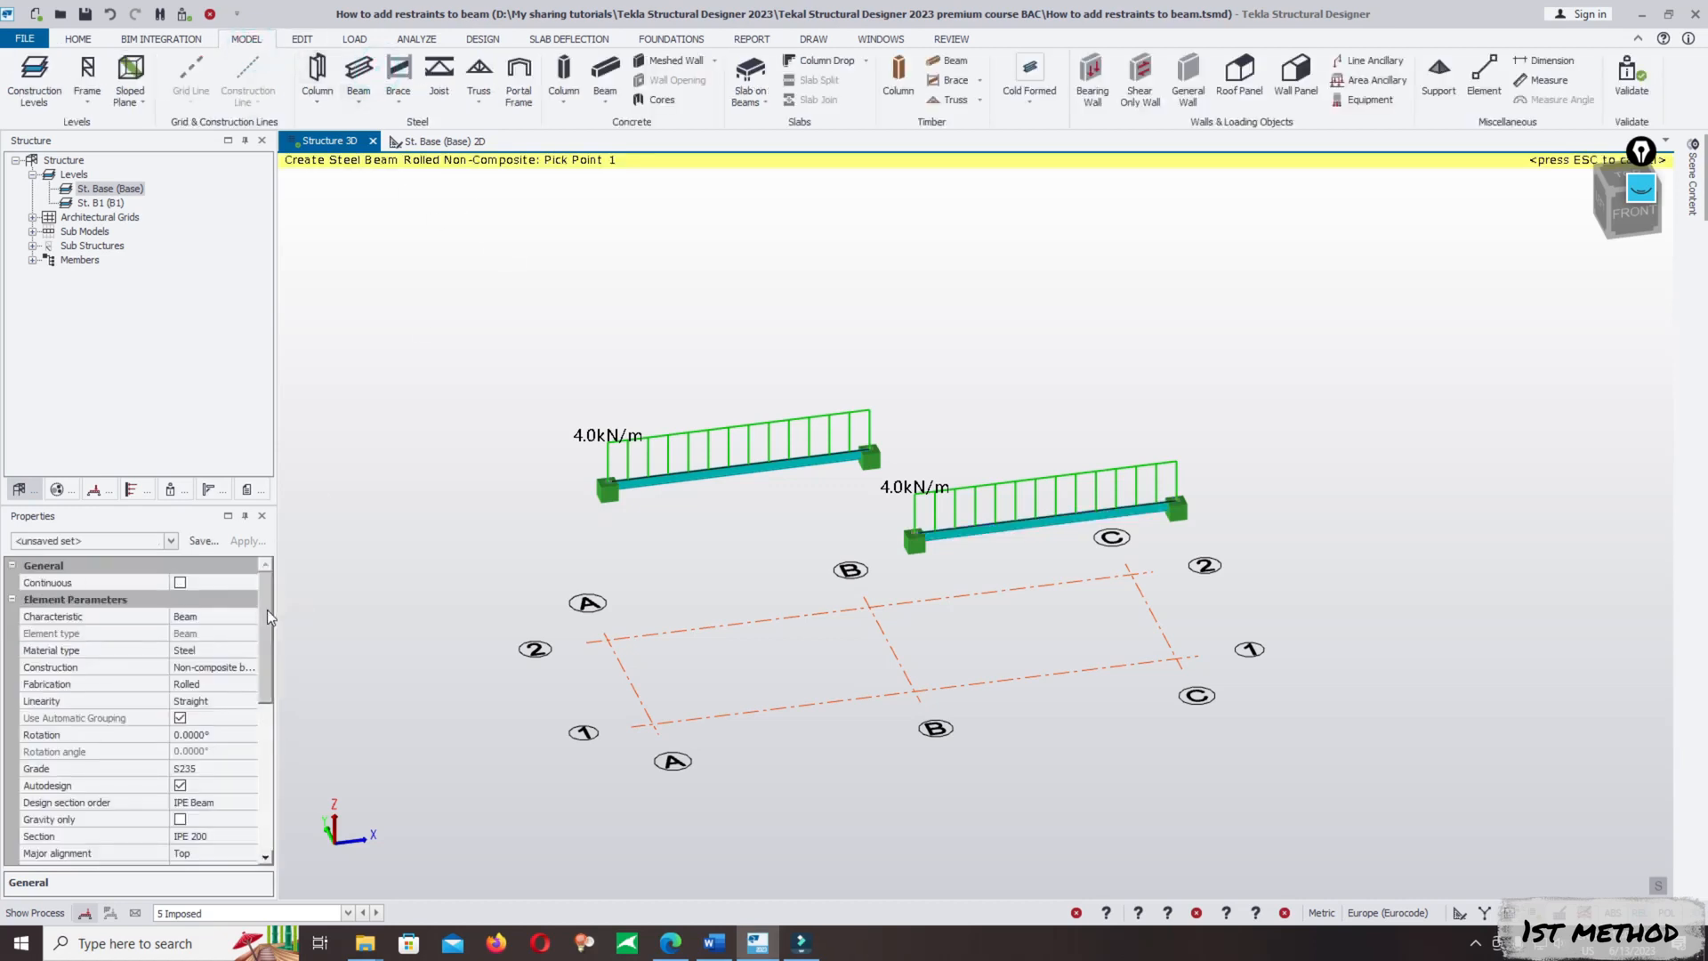
{"action": "left_click_drag", "start_coordinate": [267, 610], "coordinate": [263, 697]}
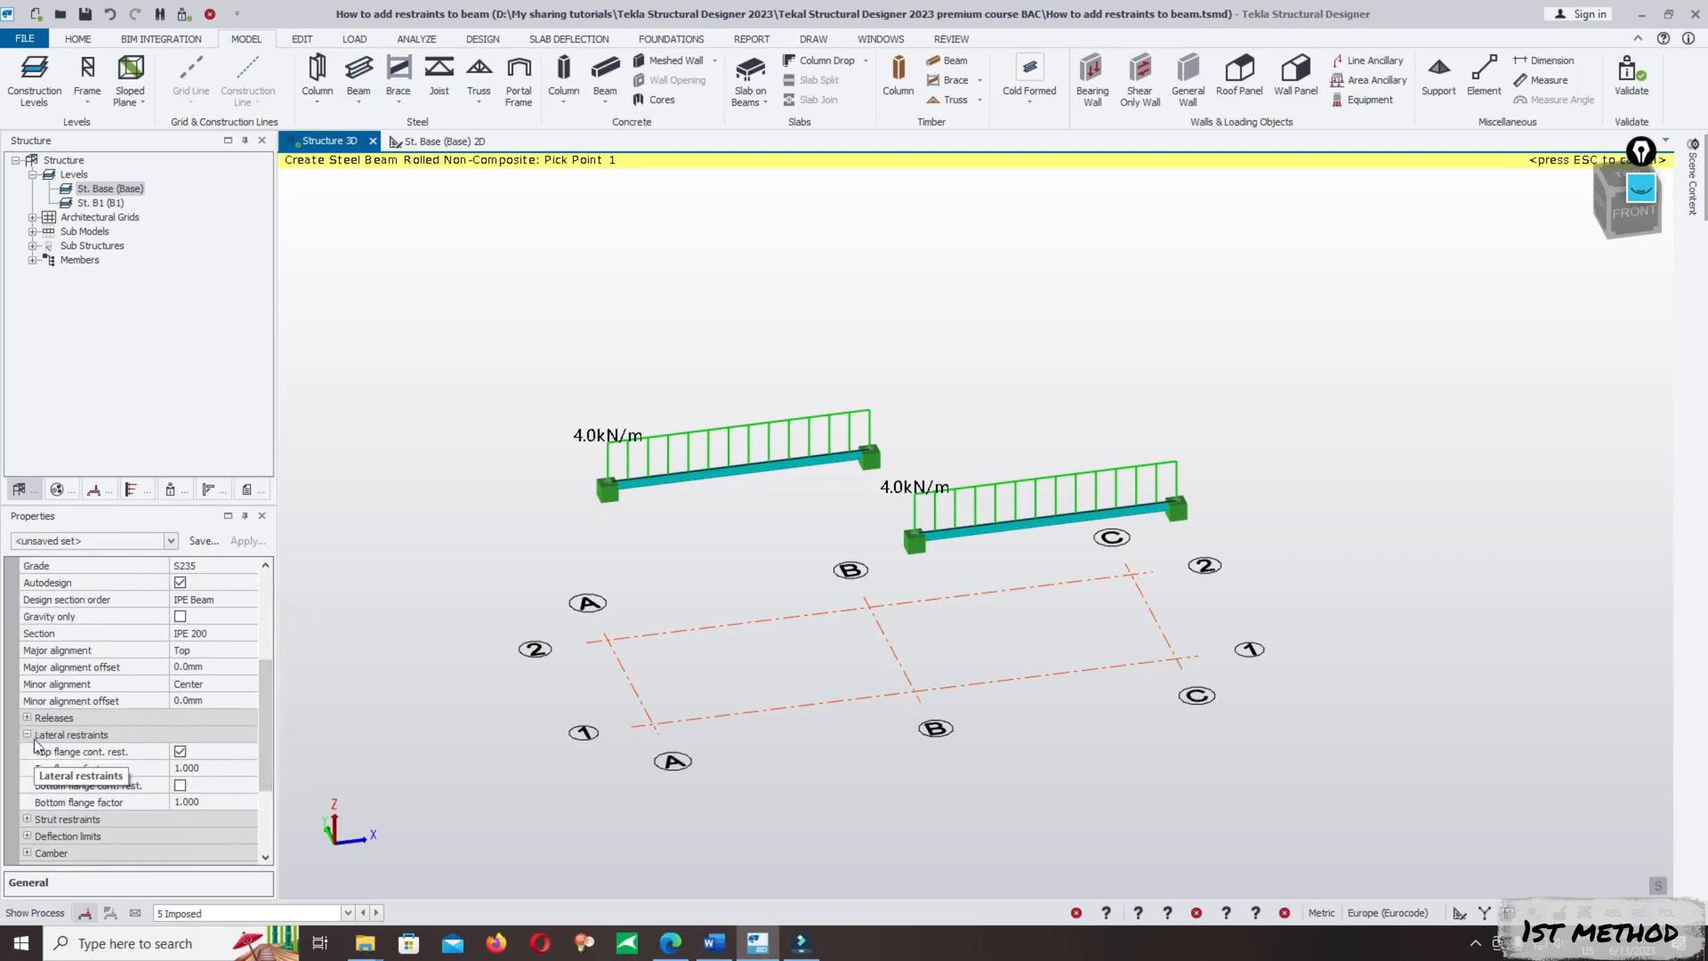
{"action": "key", "text": "Escape"}
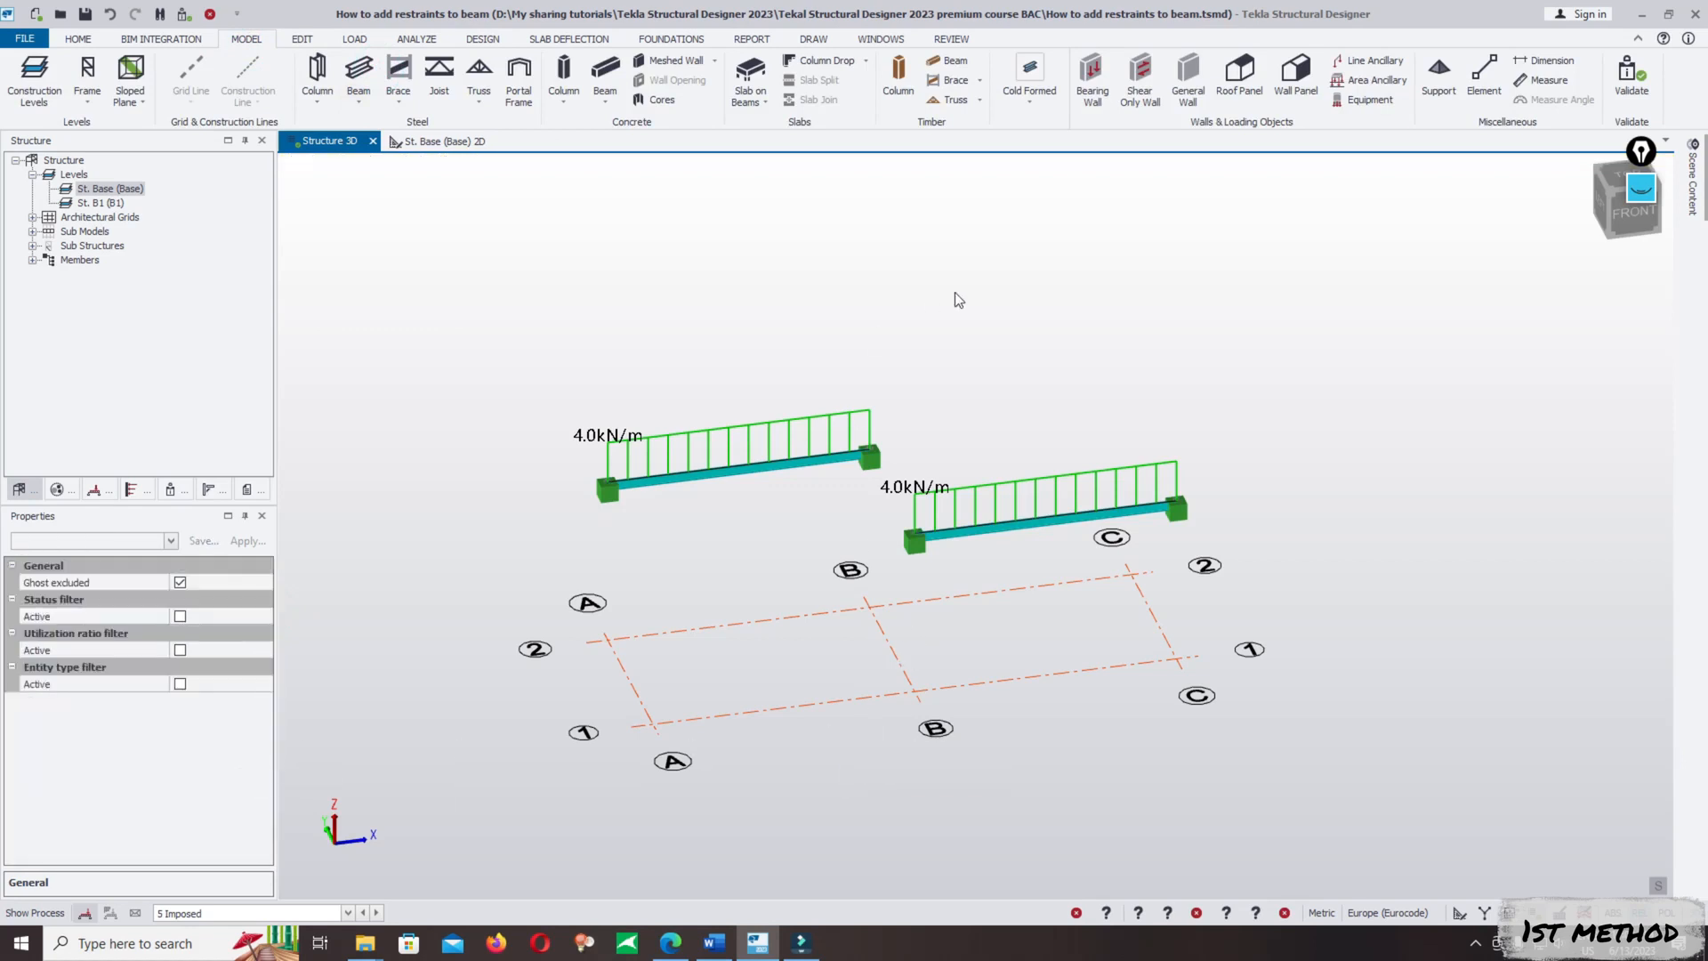
- Select the beam between B/1 and C/1 and examine its property list, including the size constraints
{"action": "left_click", "coordinate": [953, 292]}
{"action": "left_click", "coordinate": [1029, 531]}
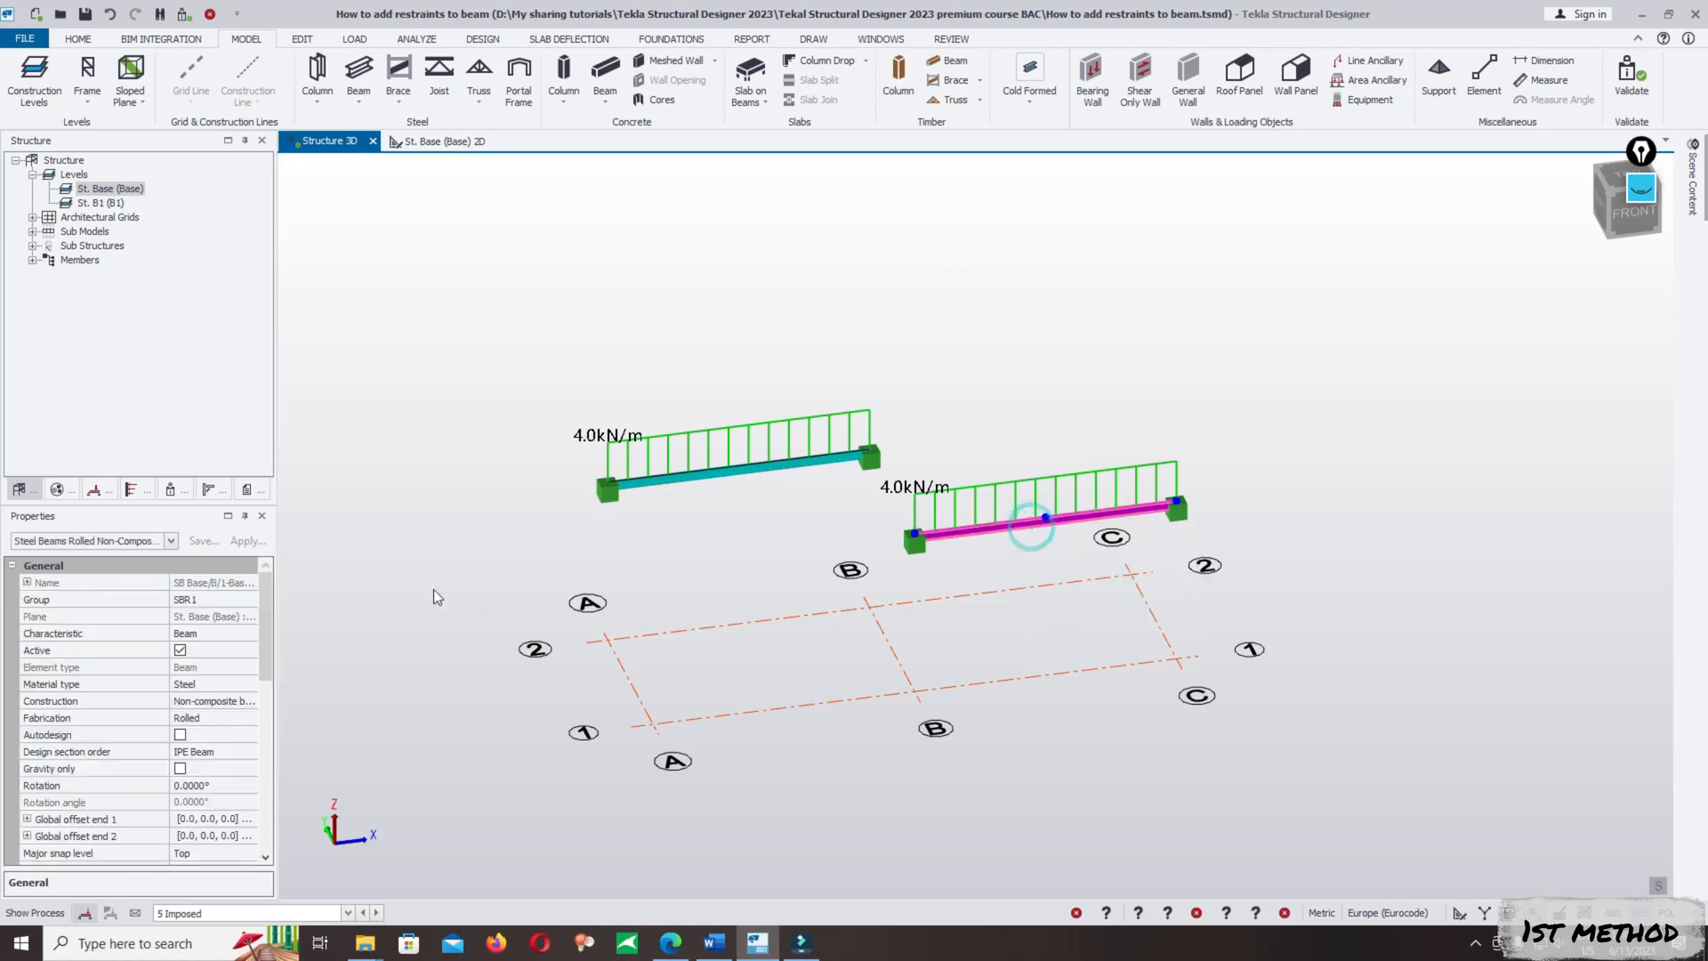
{"action": "left_click_drag", "start_coordinate": [265, 589], "coordinate": [228, 699]}
{"action": "scroll", "coordinate": [222, 733], "scroll_direction": "down", "scroll_amount": 5}
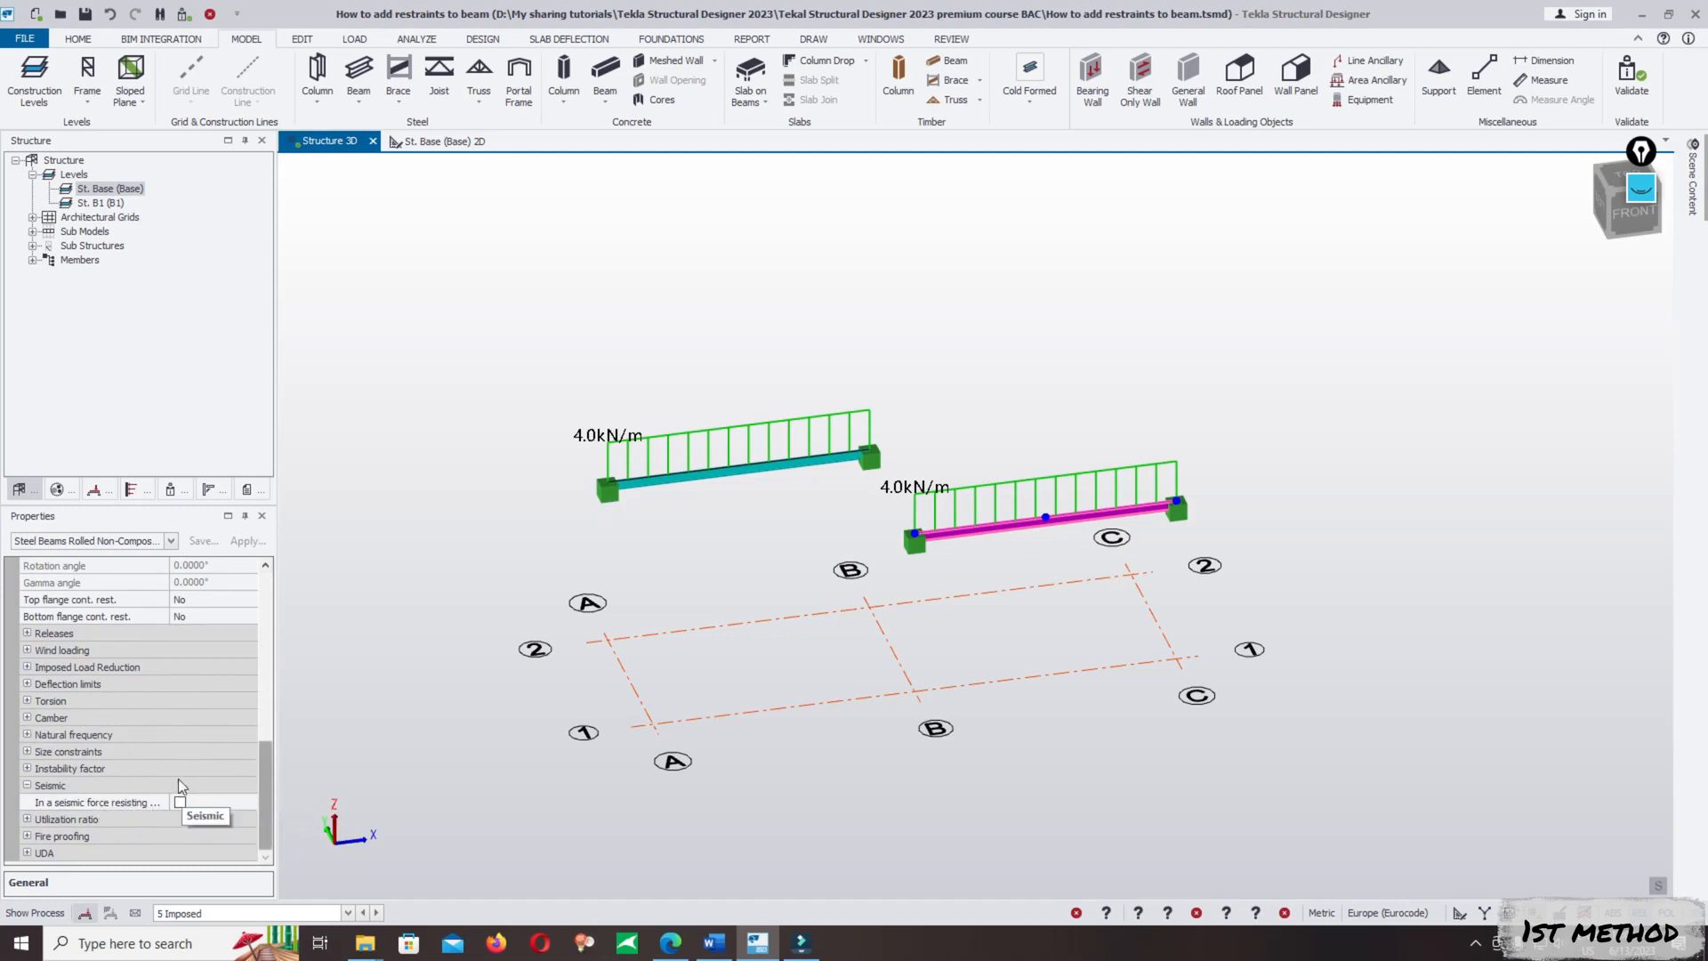
{"action": "left_click", "coordinate": [27, 752]}
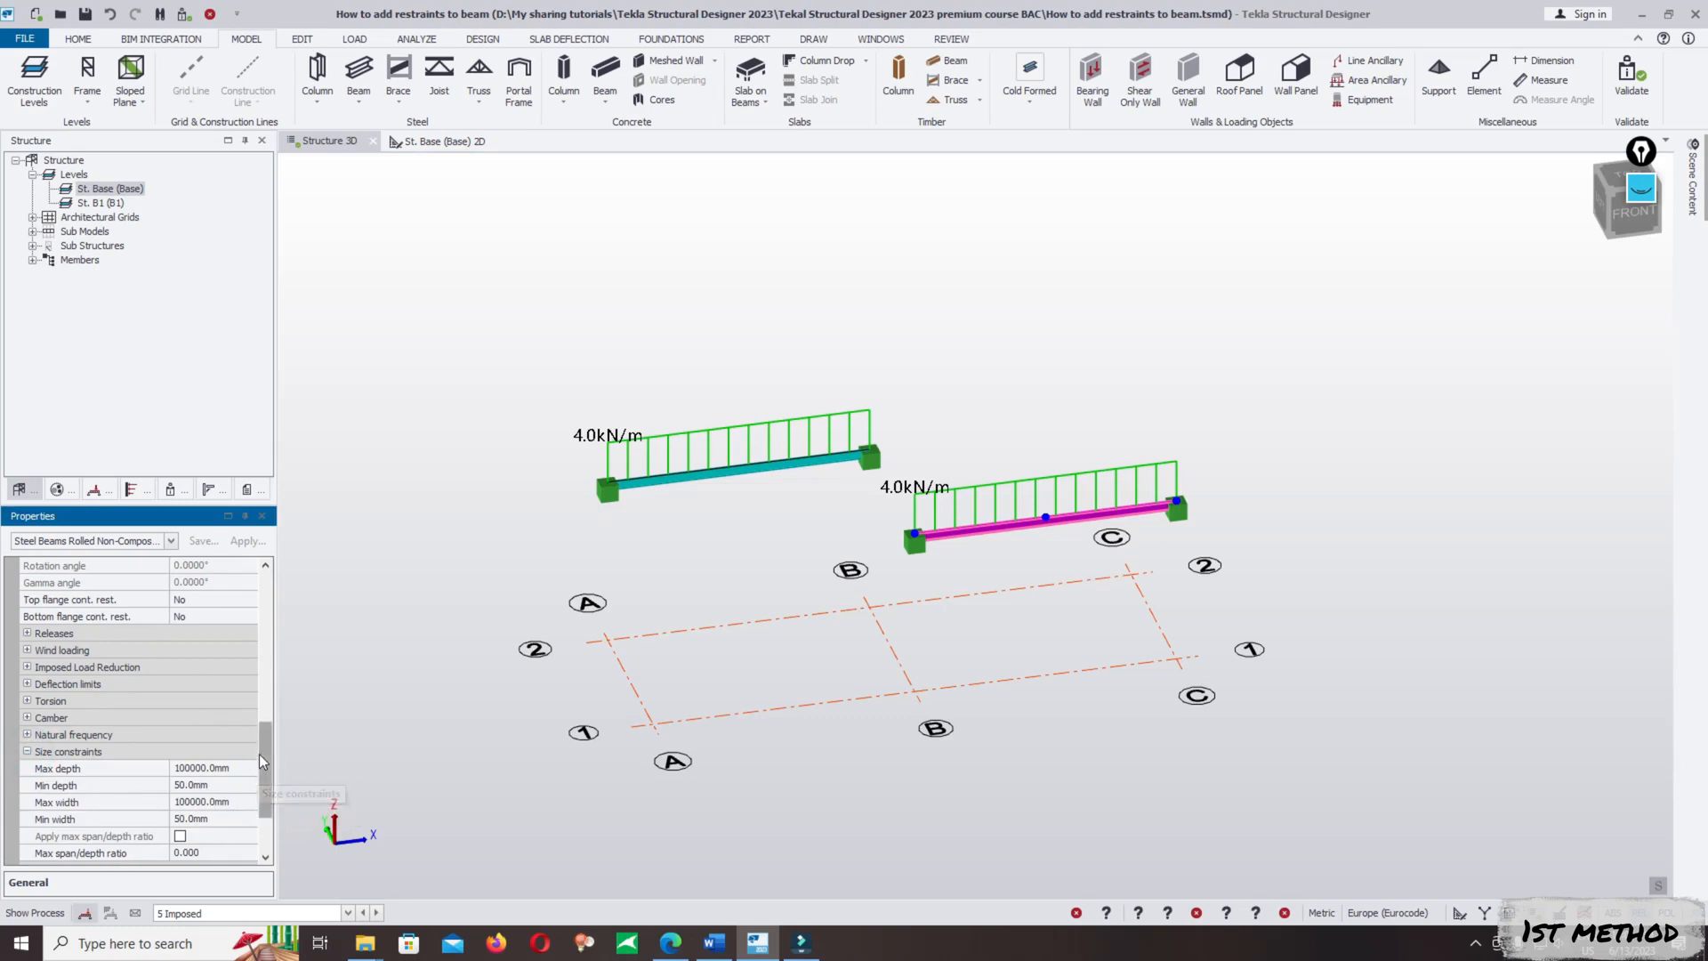
{"action": "left_click_drag", "start_coordinate": [262, 754], "coordinate": [257, 770]}
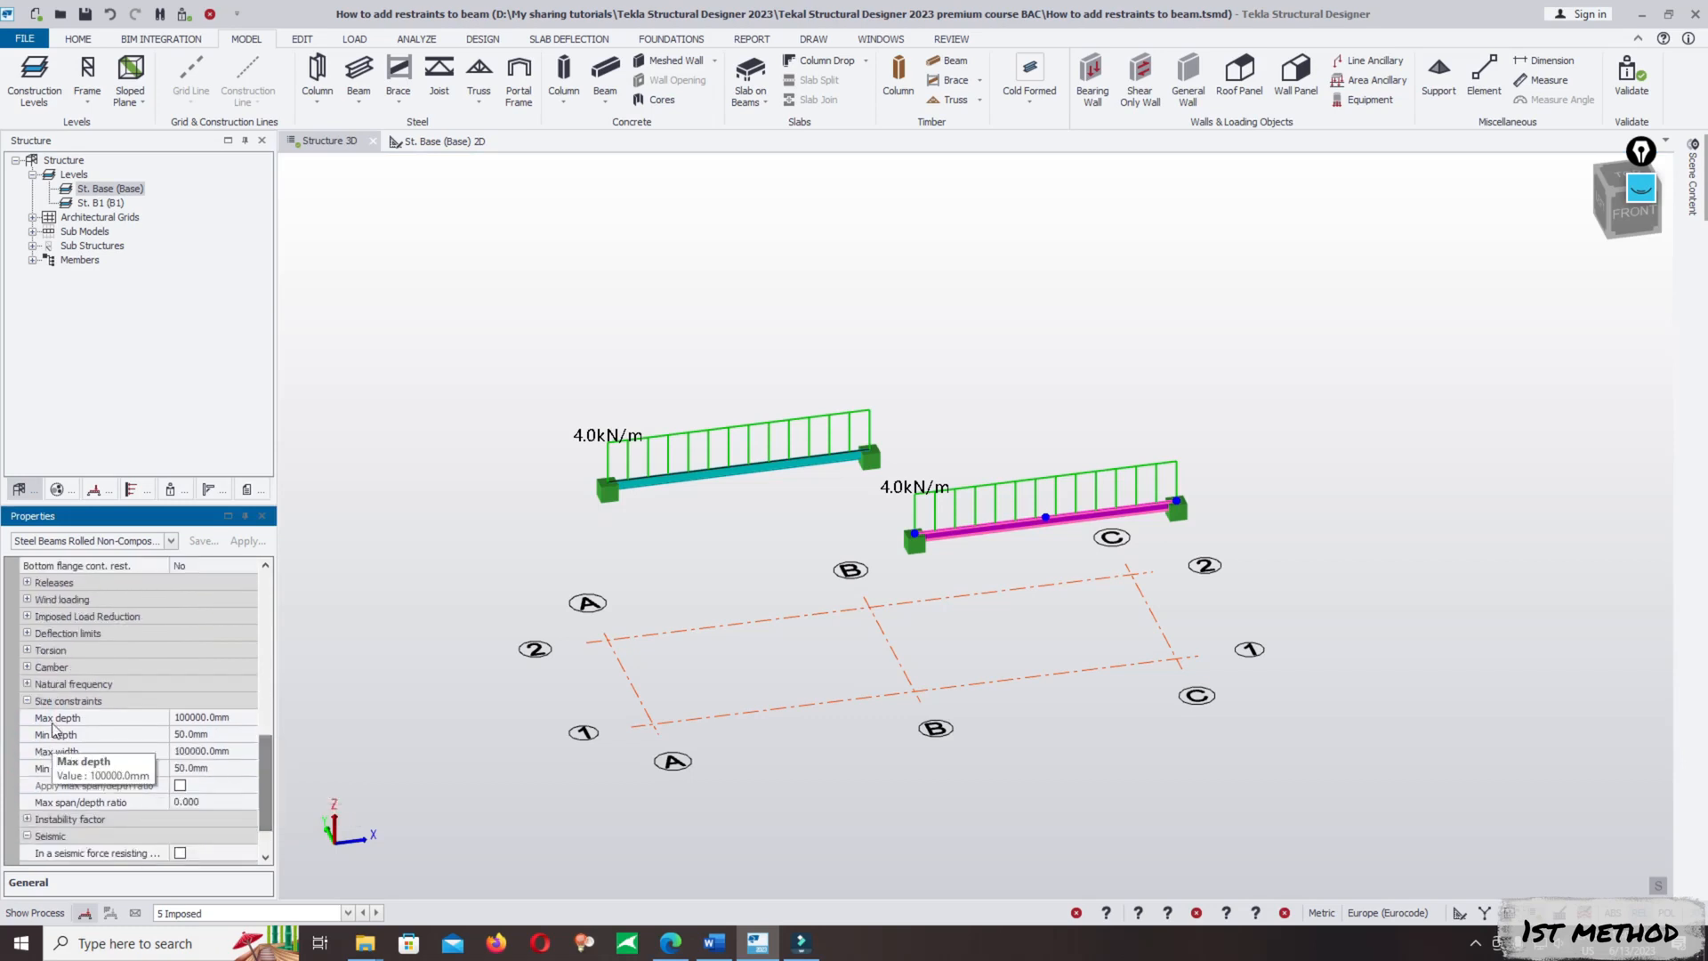
{"action": "left_click", "coordinate": [28, 701]}
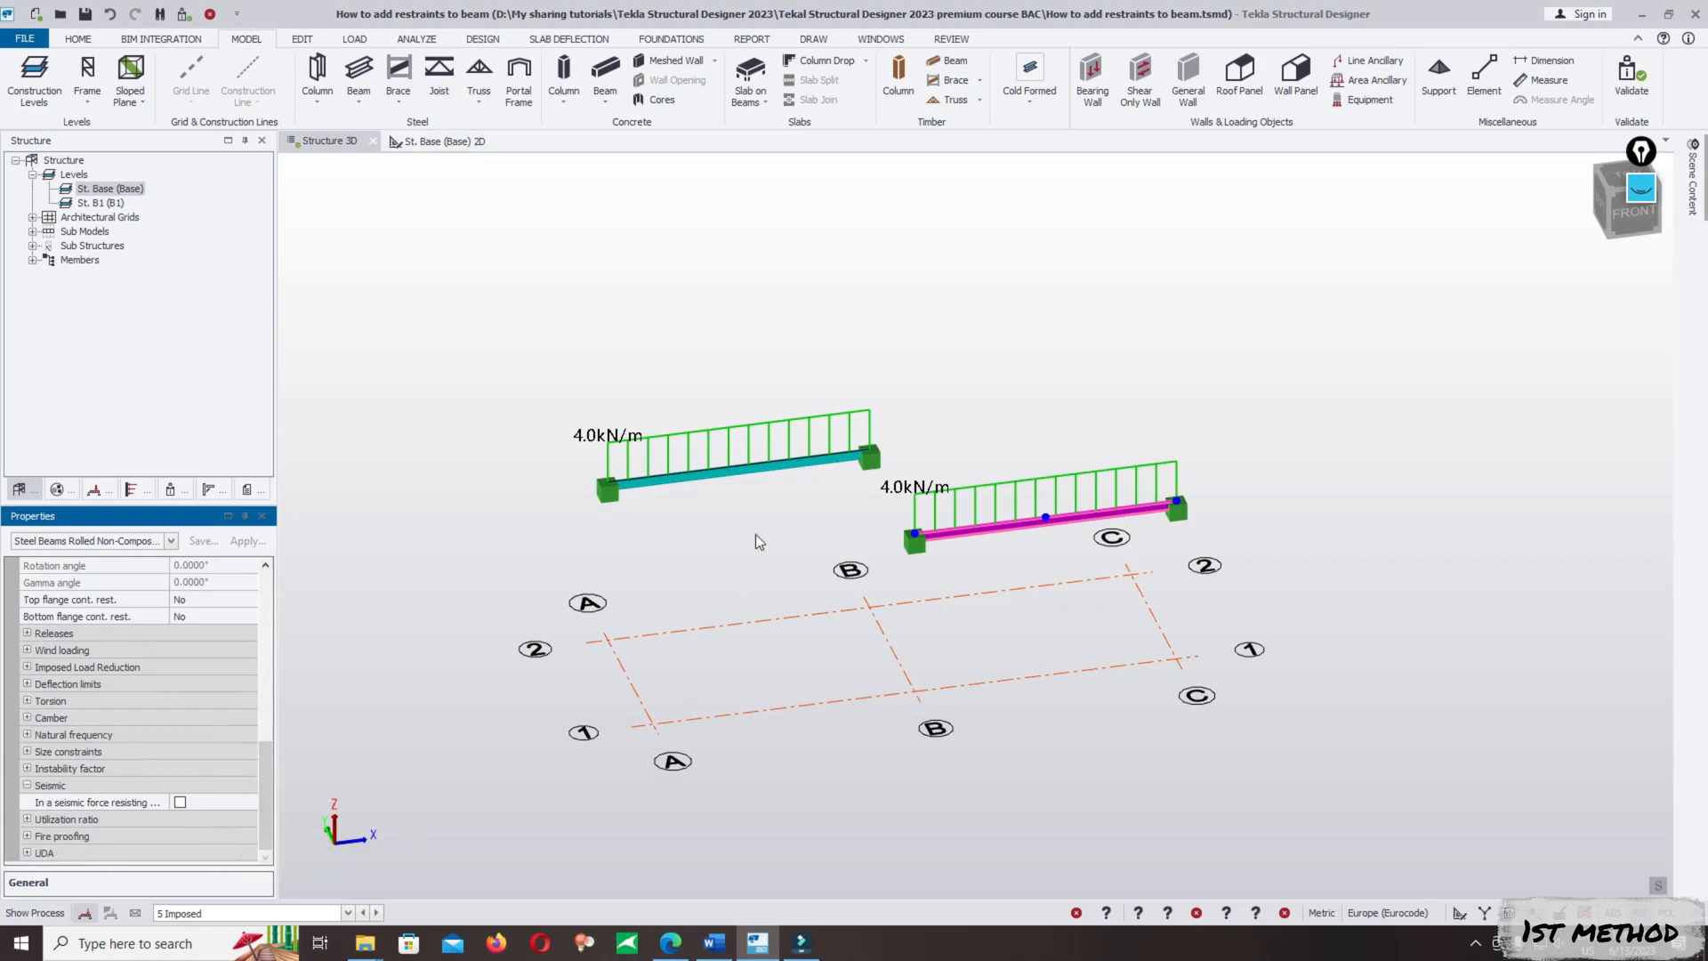
{"action": "left_click", "coordinate": [947, 340]}
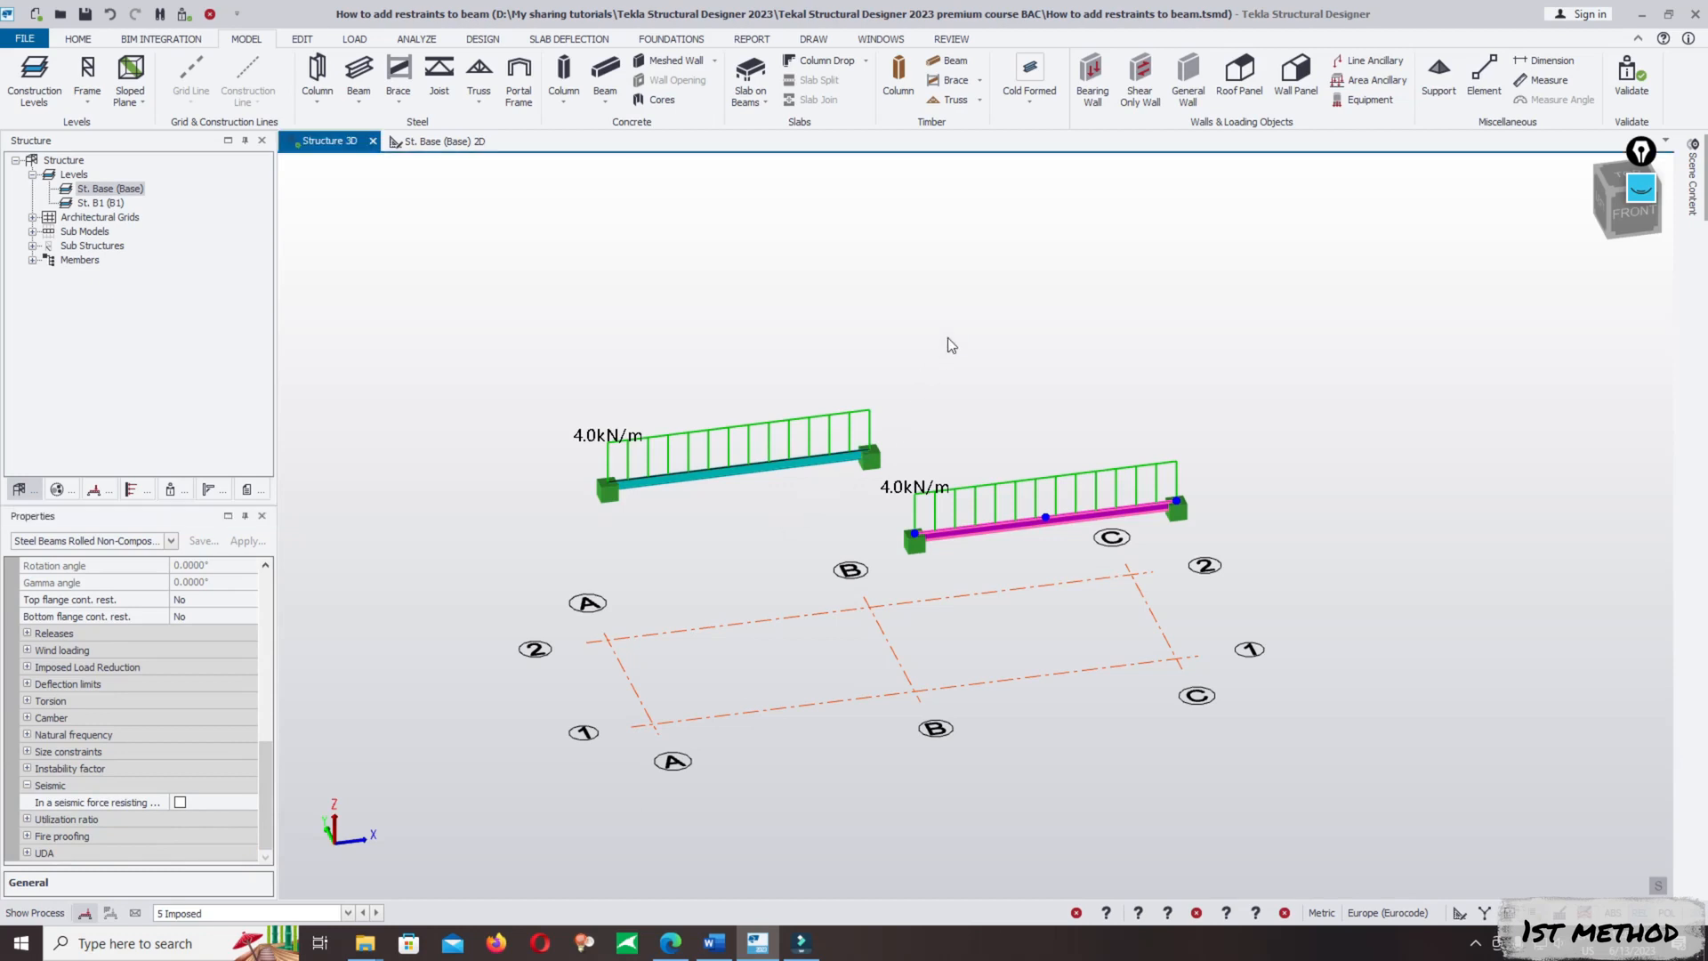
- Examine the lateral and strut restraint options for a new steel beam, leaving the command without placing one
{"action": "left_click", "coordinate": [358, 73]}
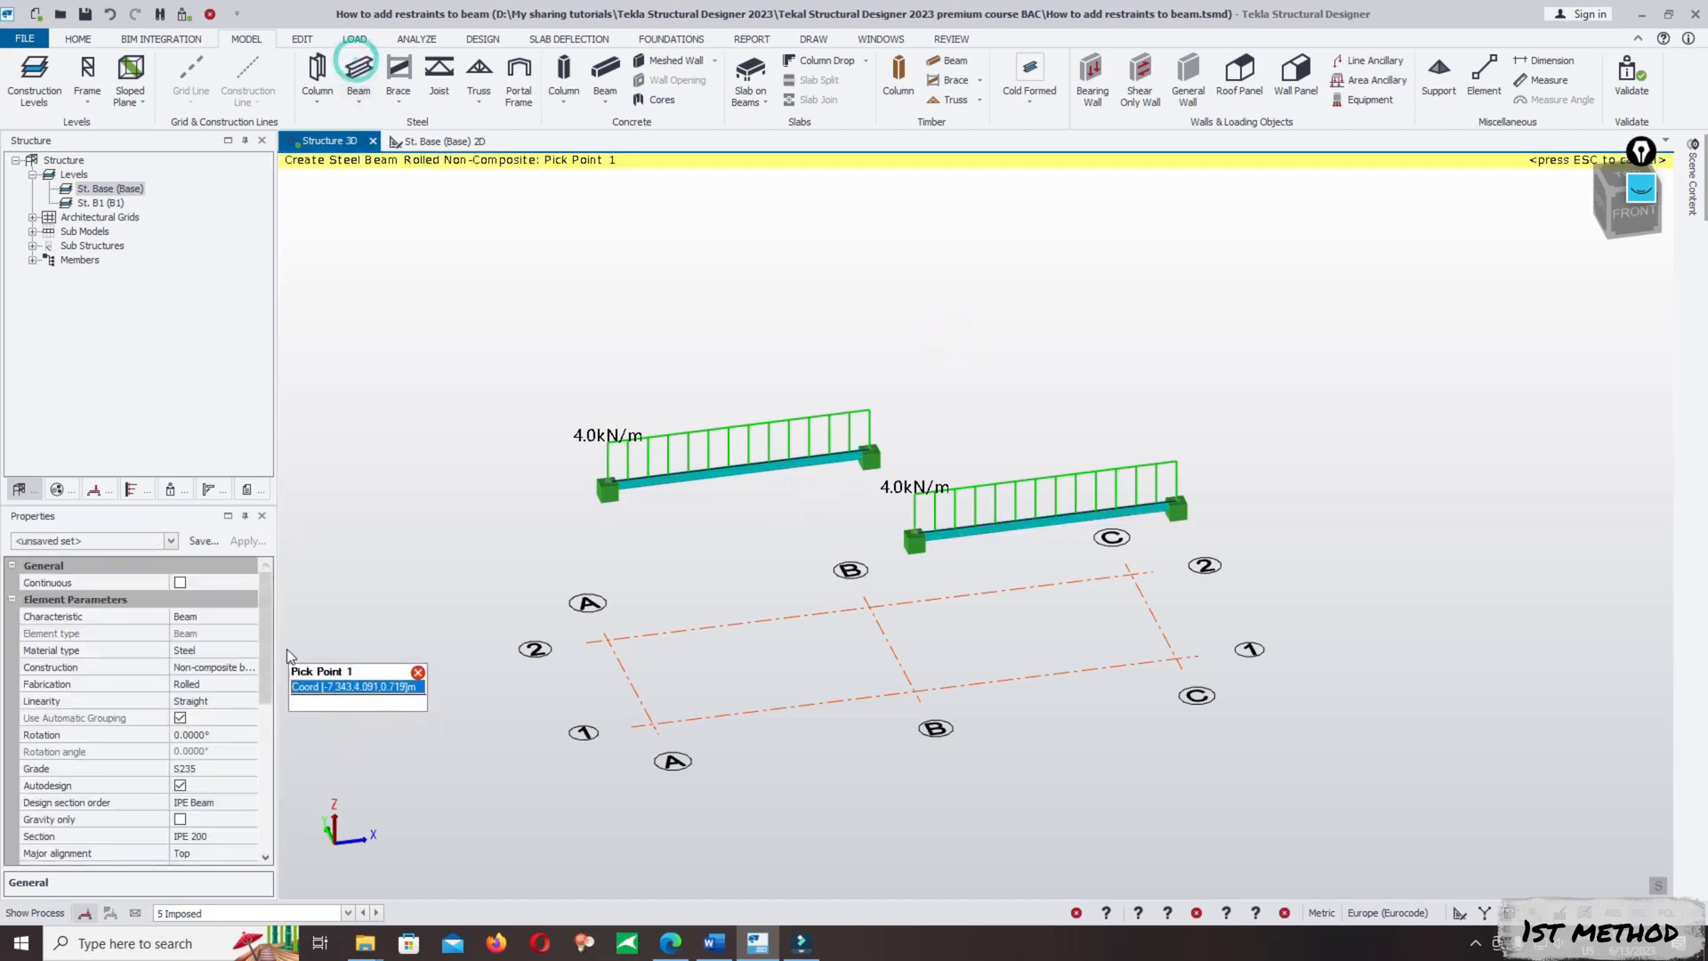
{"action": "left_click_drag", "start_coordinate": [265, 636], "coordinate": [258, 772]}
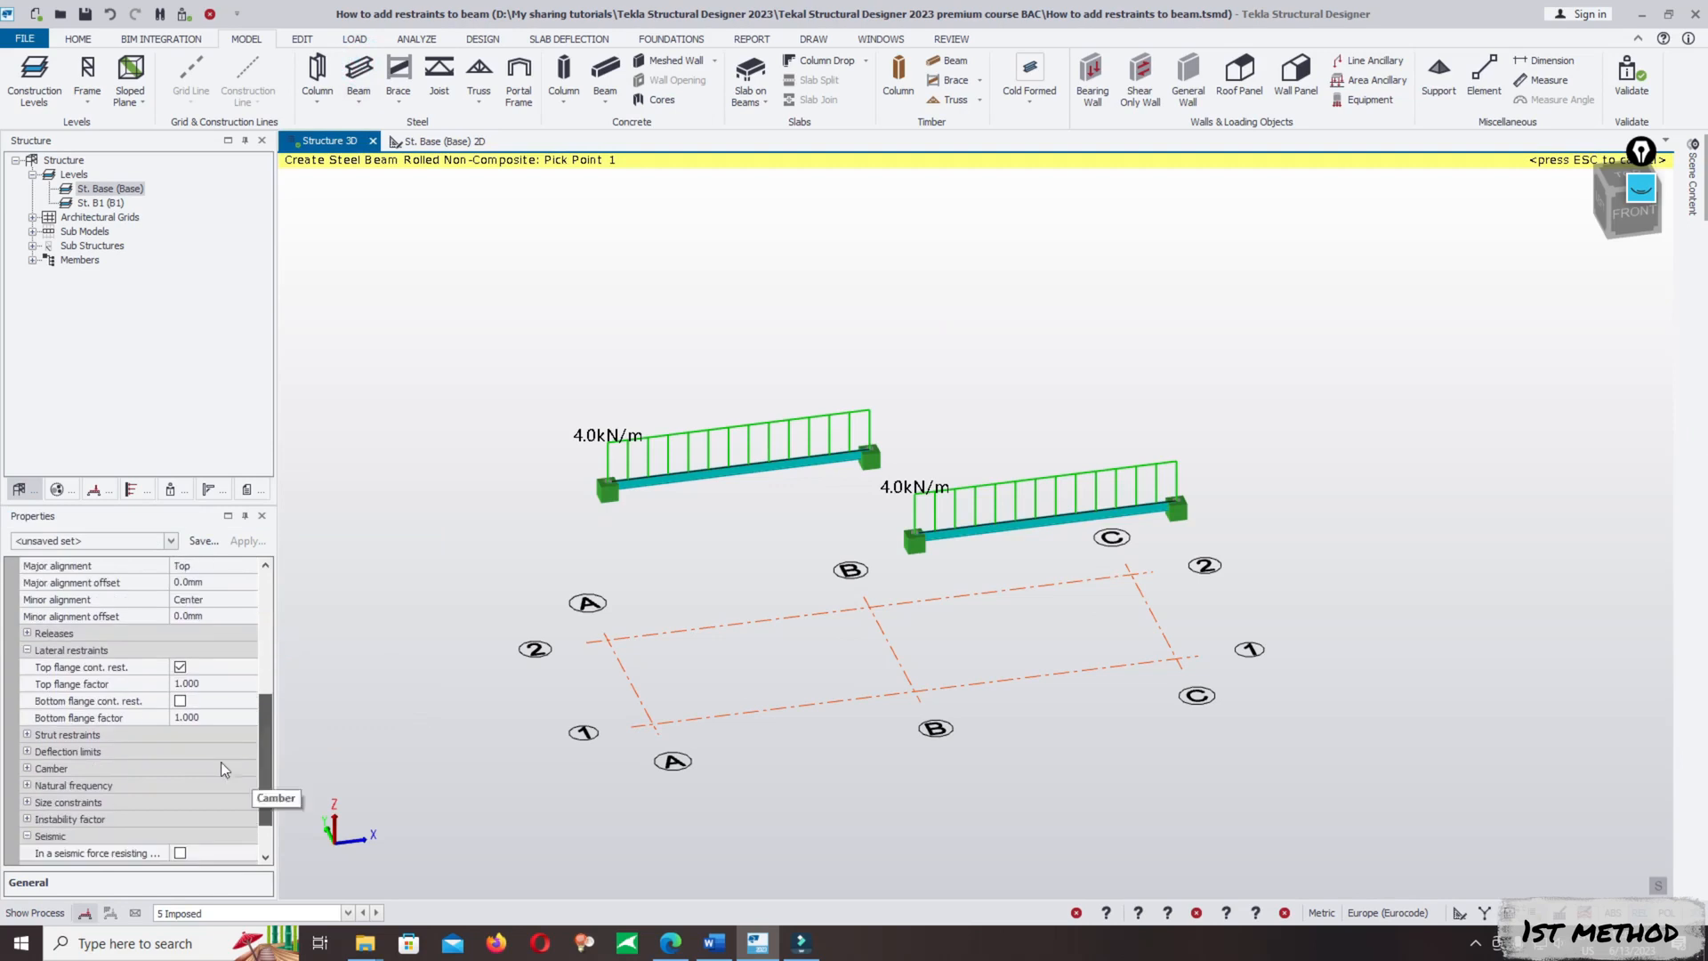
{"action": "left_click", "coordinate": [26, 734]}
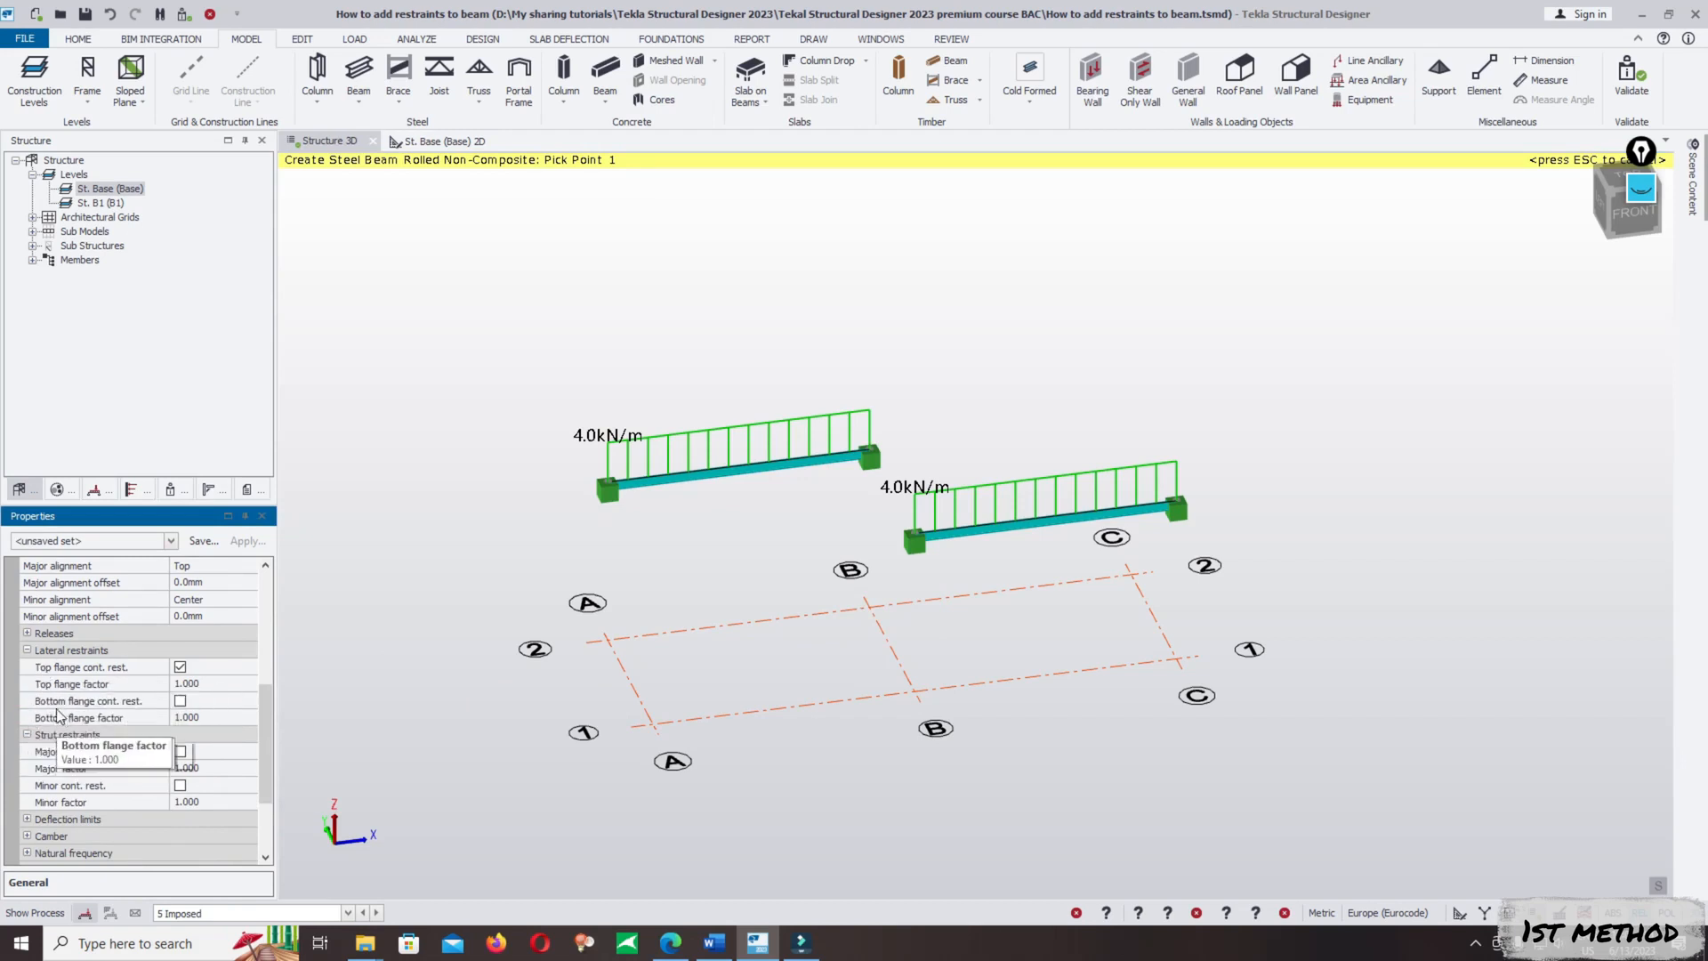
{"action": "left_click", "coordinate": [27, 651]}
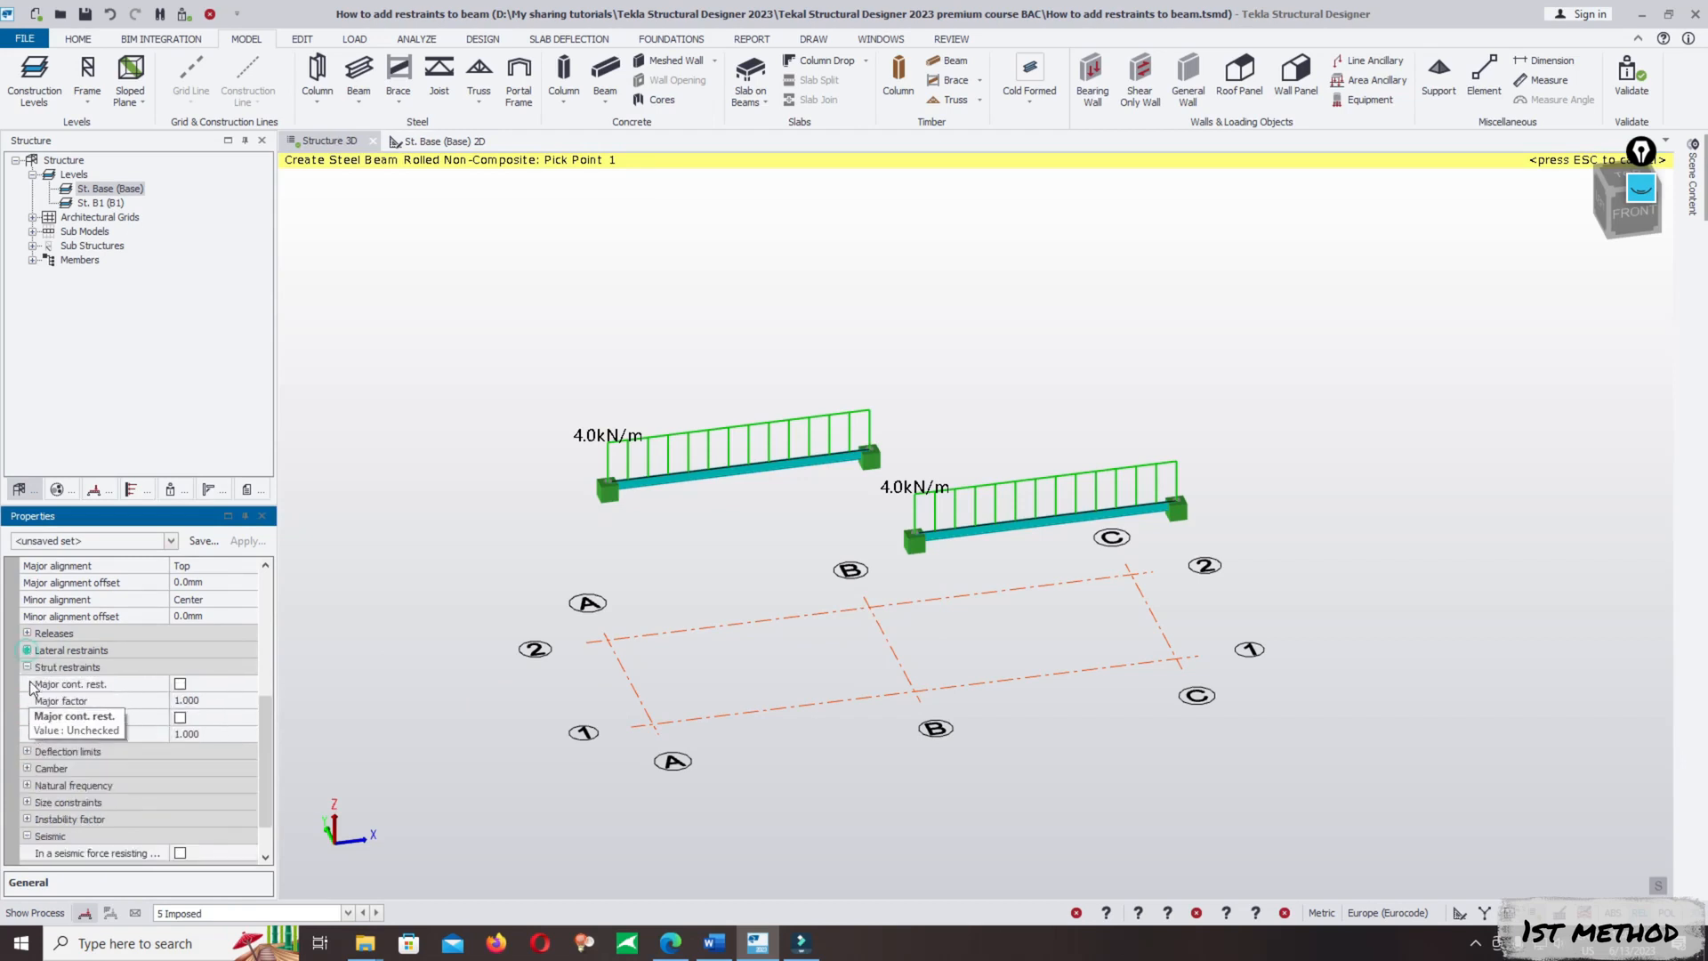
{"action": "left_click", "coordinate": [53, 668]}
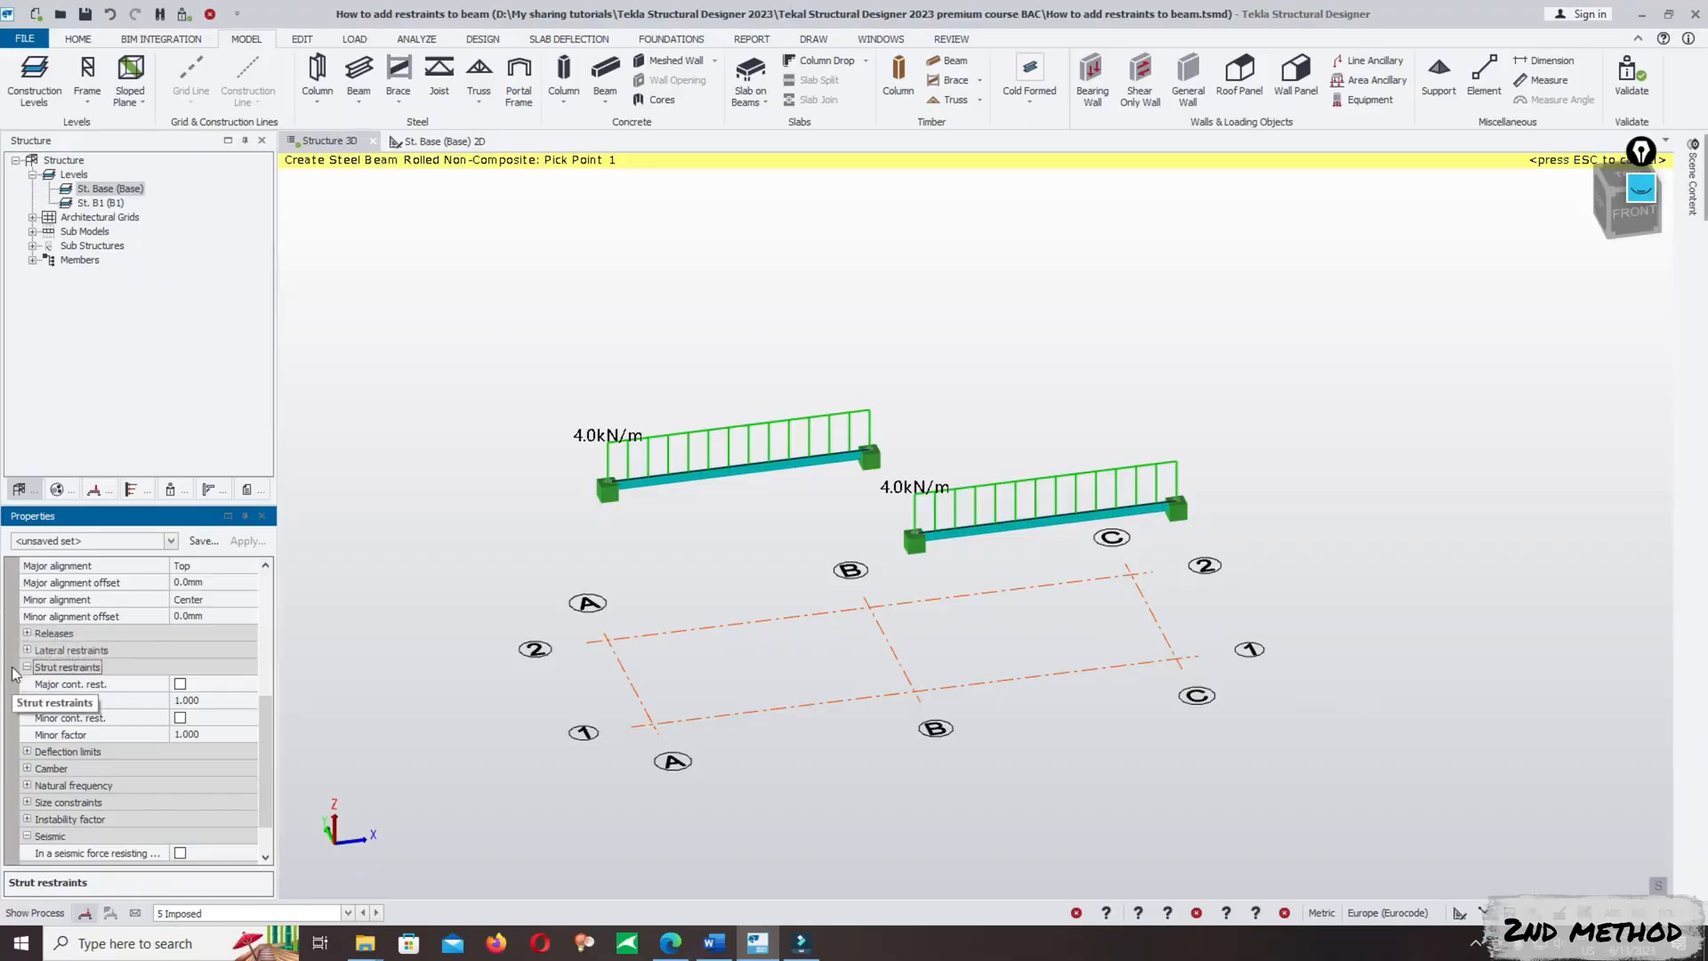
{"action": "left_click", "coordinate": [27, 667]}
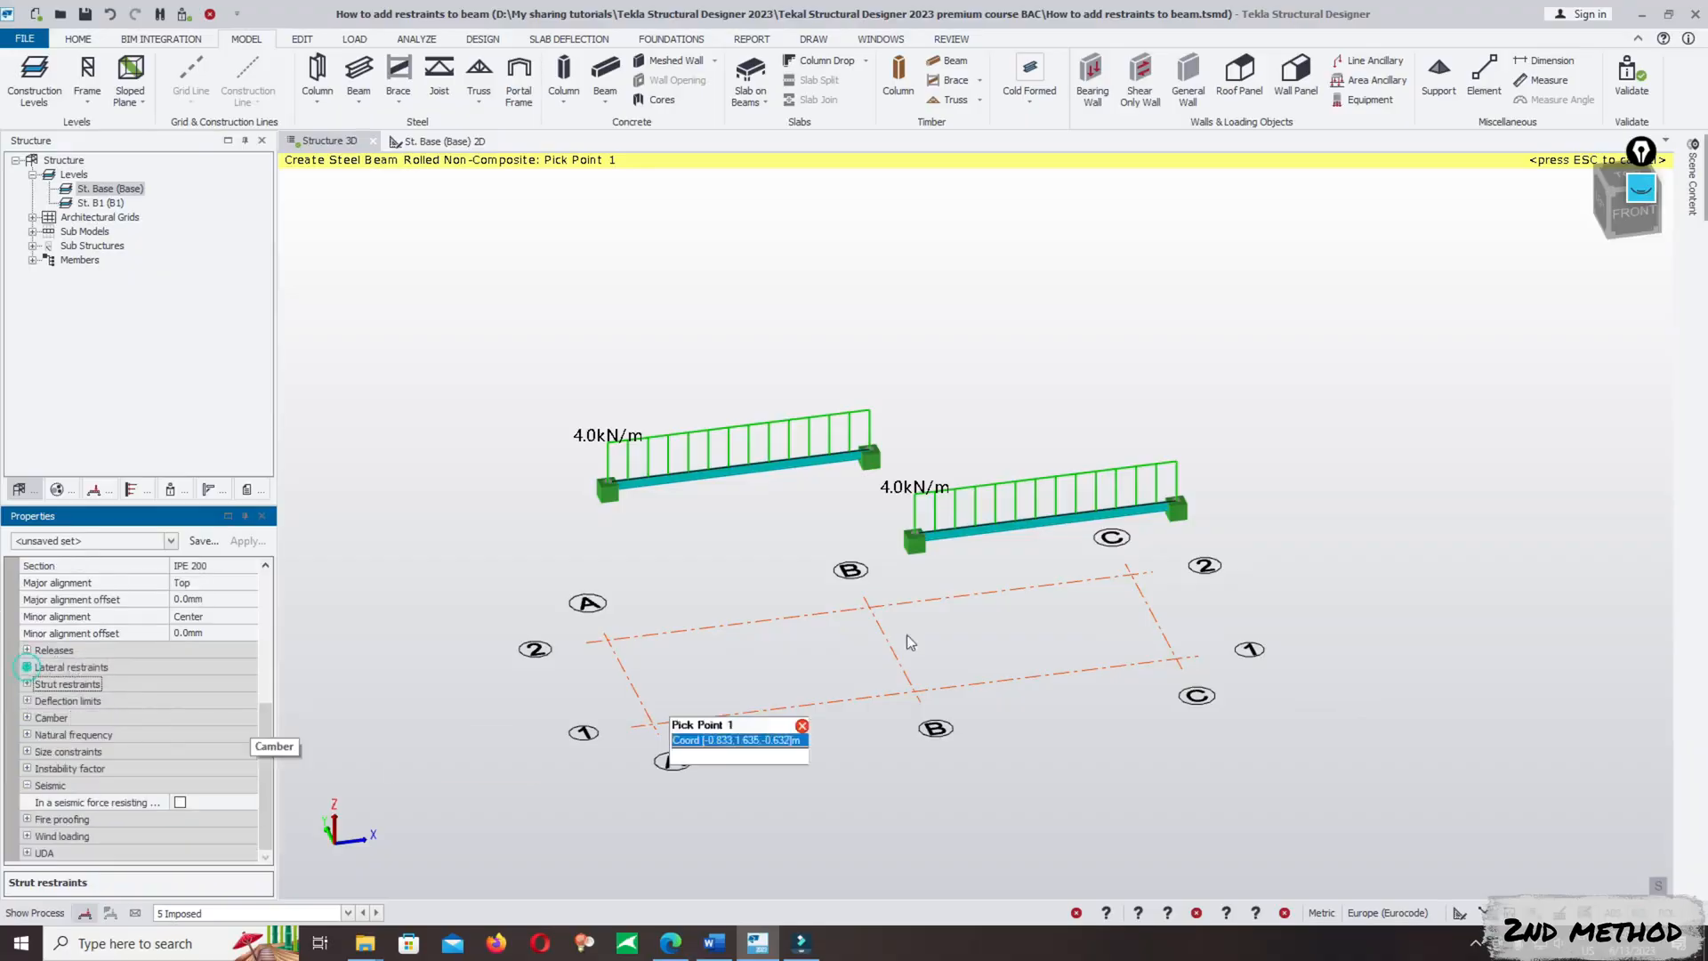
{"action": "key", "text": "Escape"}
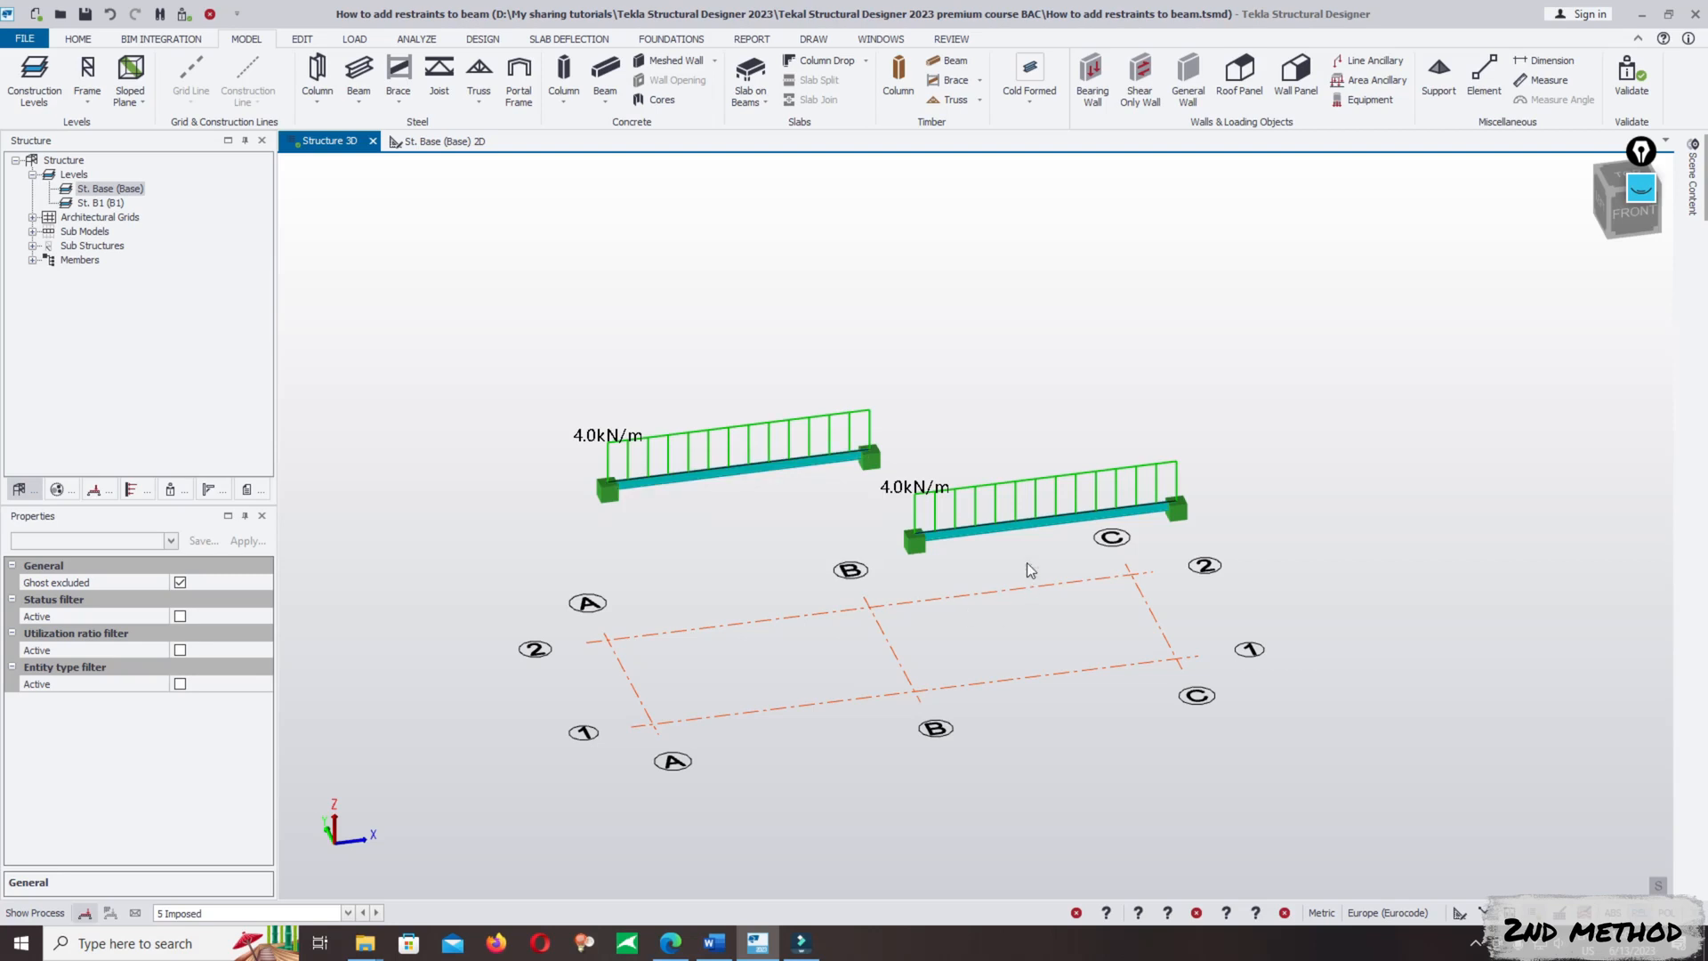
- Open the lateral restraints table in the edit properties of the beam between B/1 and C/1
{"action": "mouse_move", "coordinate": [1037, 528]}
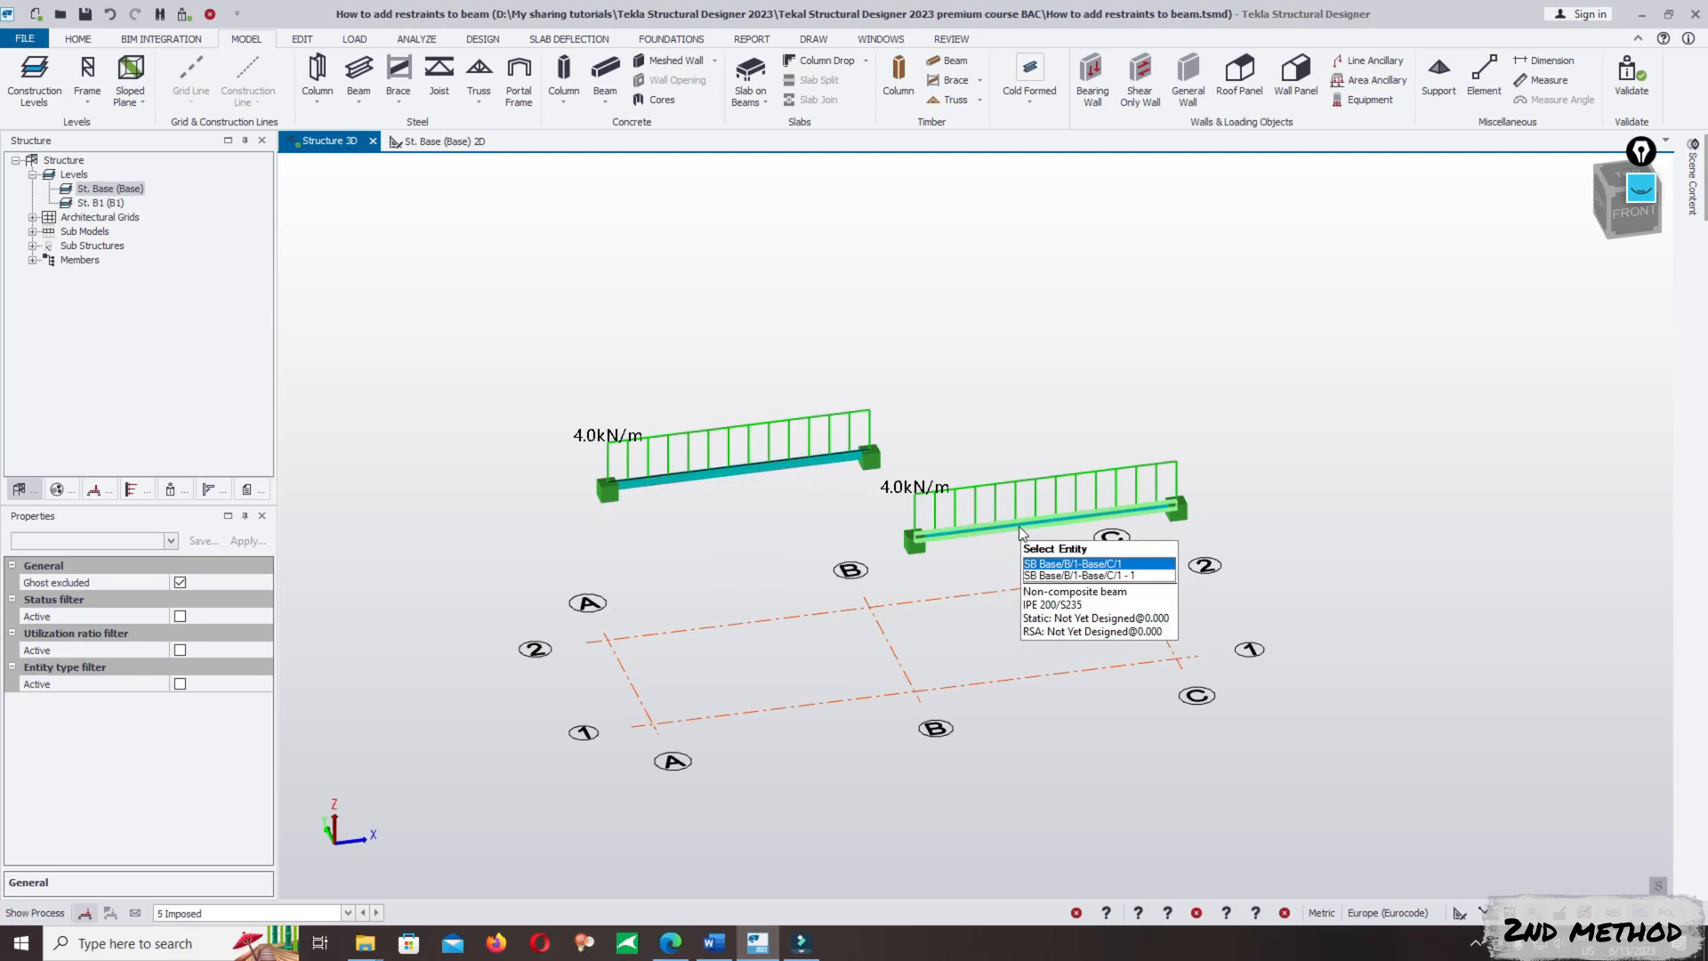
{"action": "left_click", "coordinate": [1017, 526]}
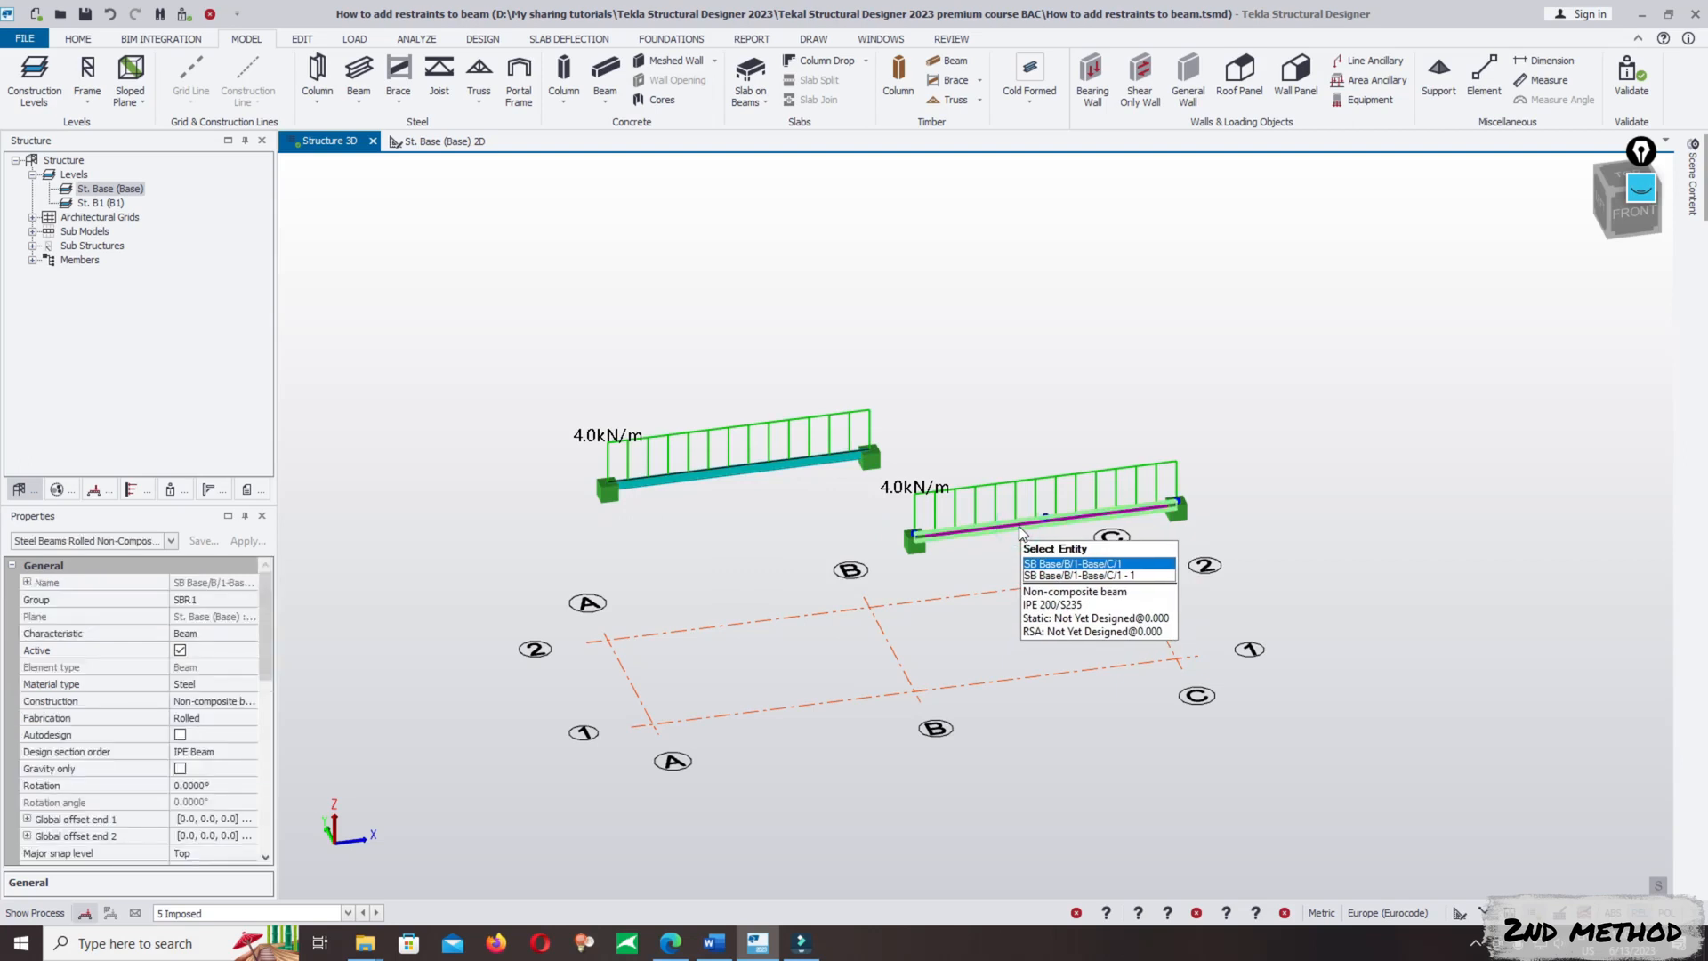
{"action": "right_click", "coordinate": [1017, 526]}
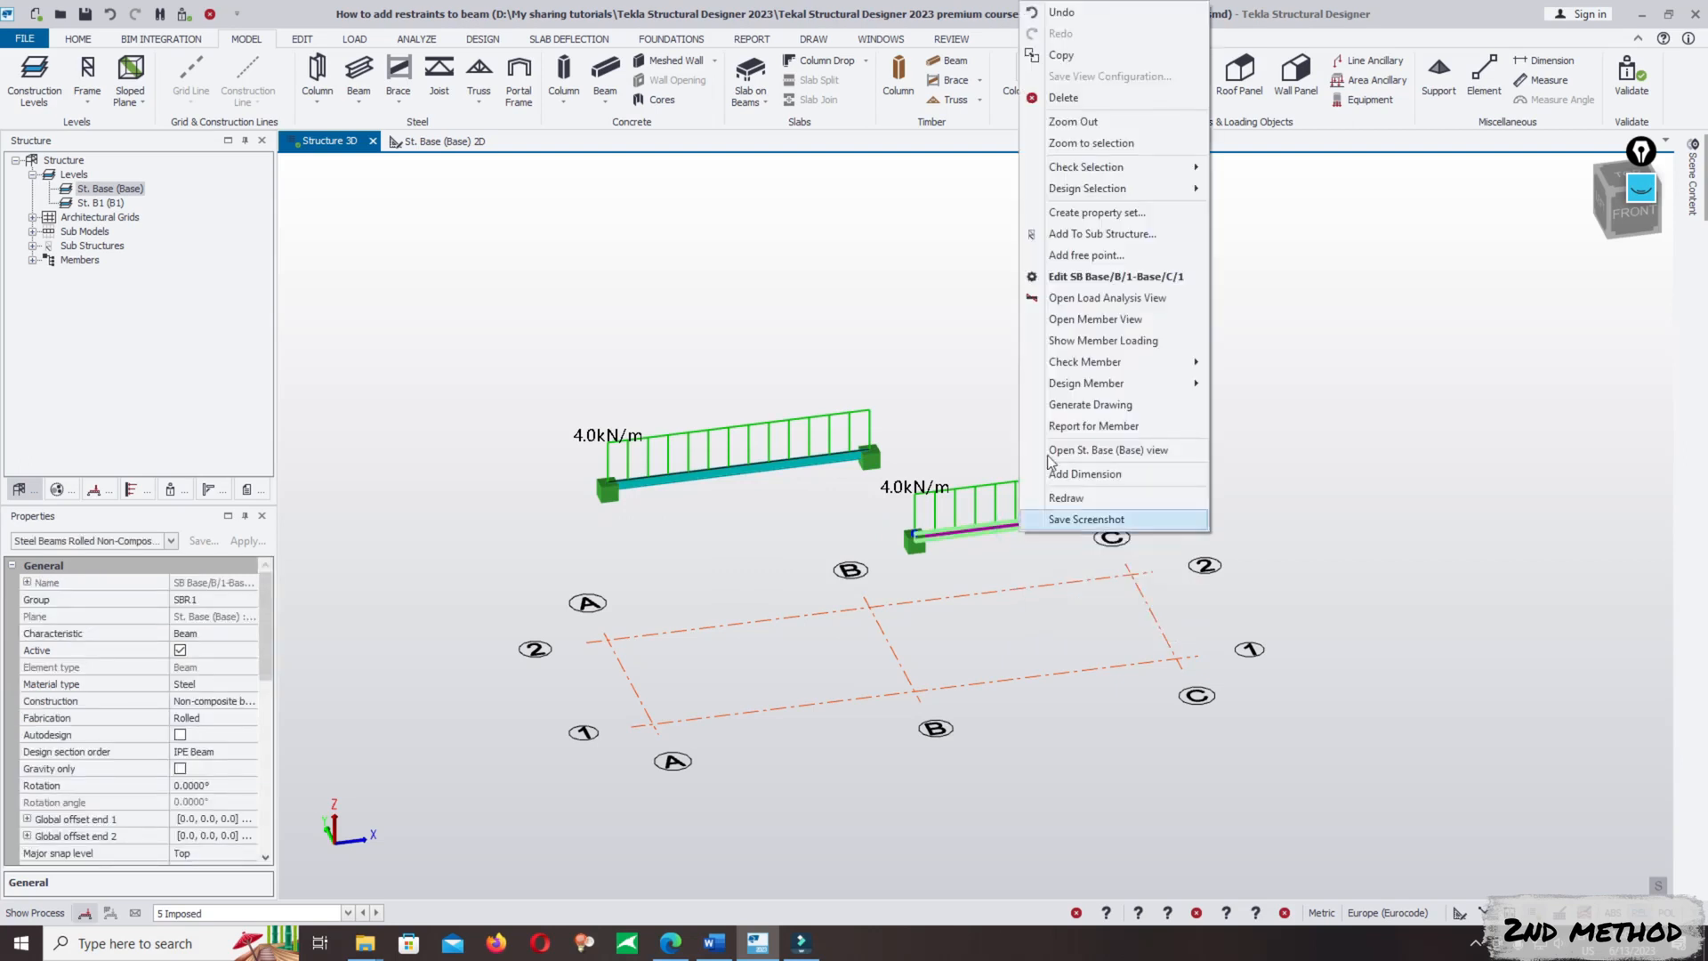
{"action": "left_click", "coordinate": [1135, 283]}
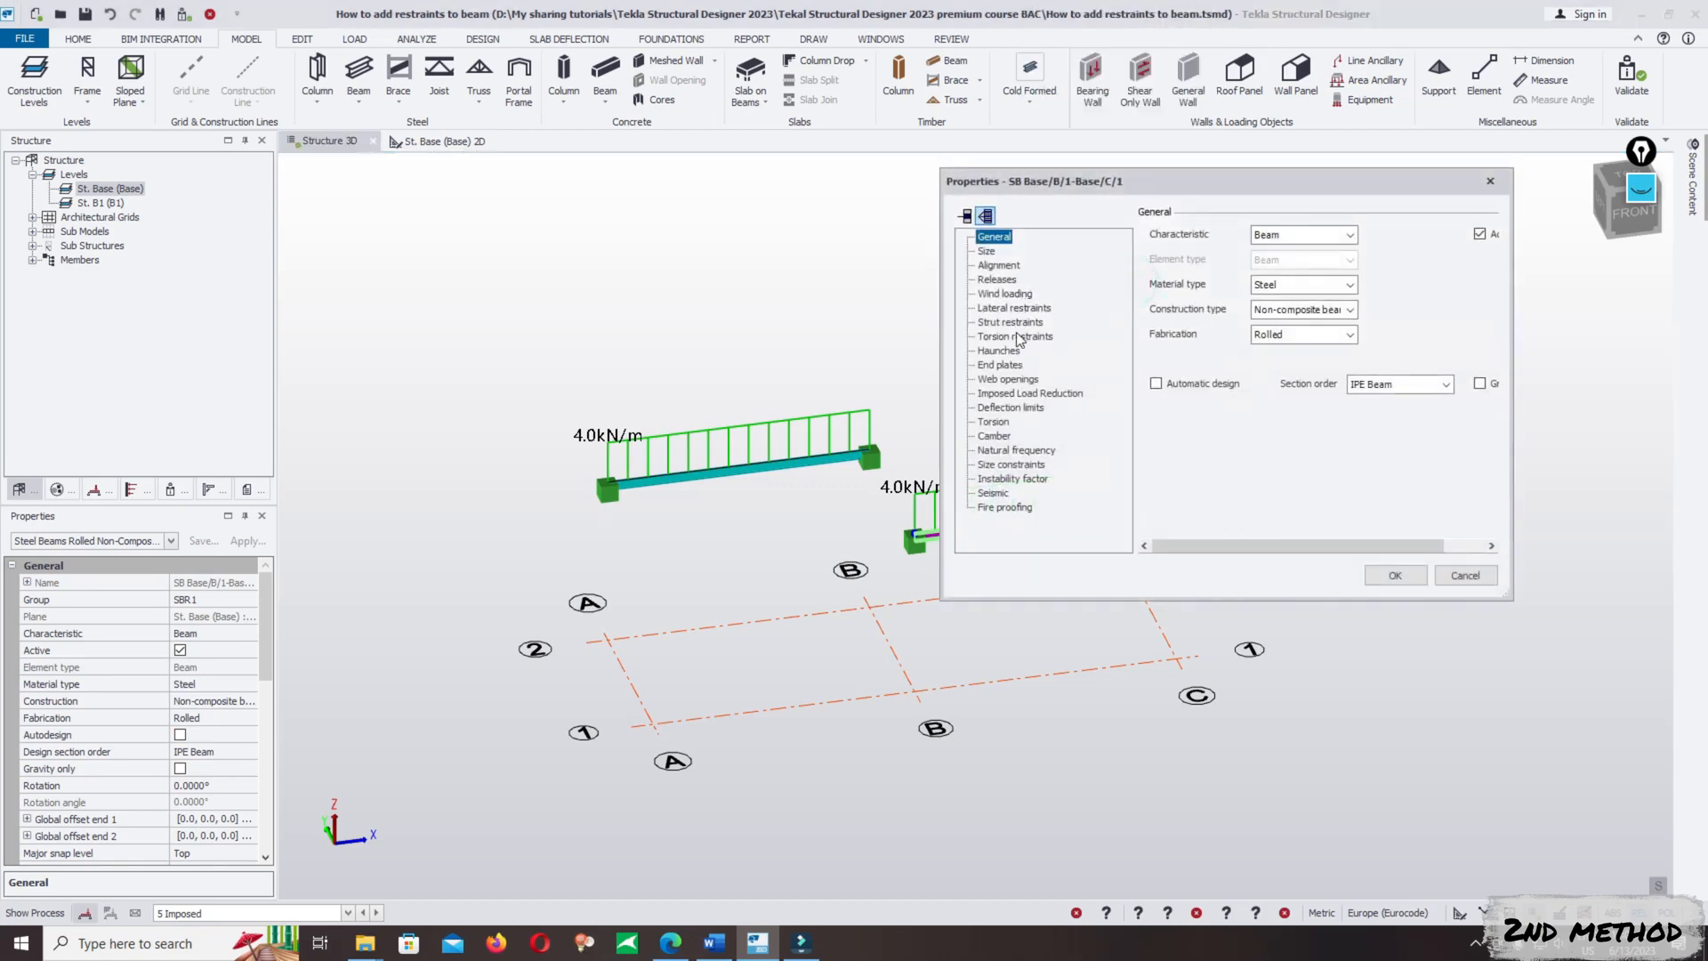
{"action": "left_click", "coordinate": [1003, 308]}
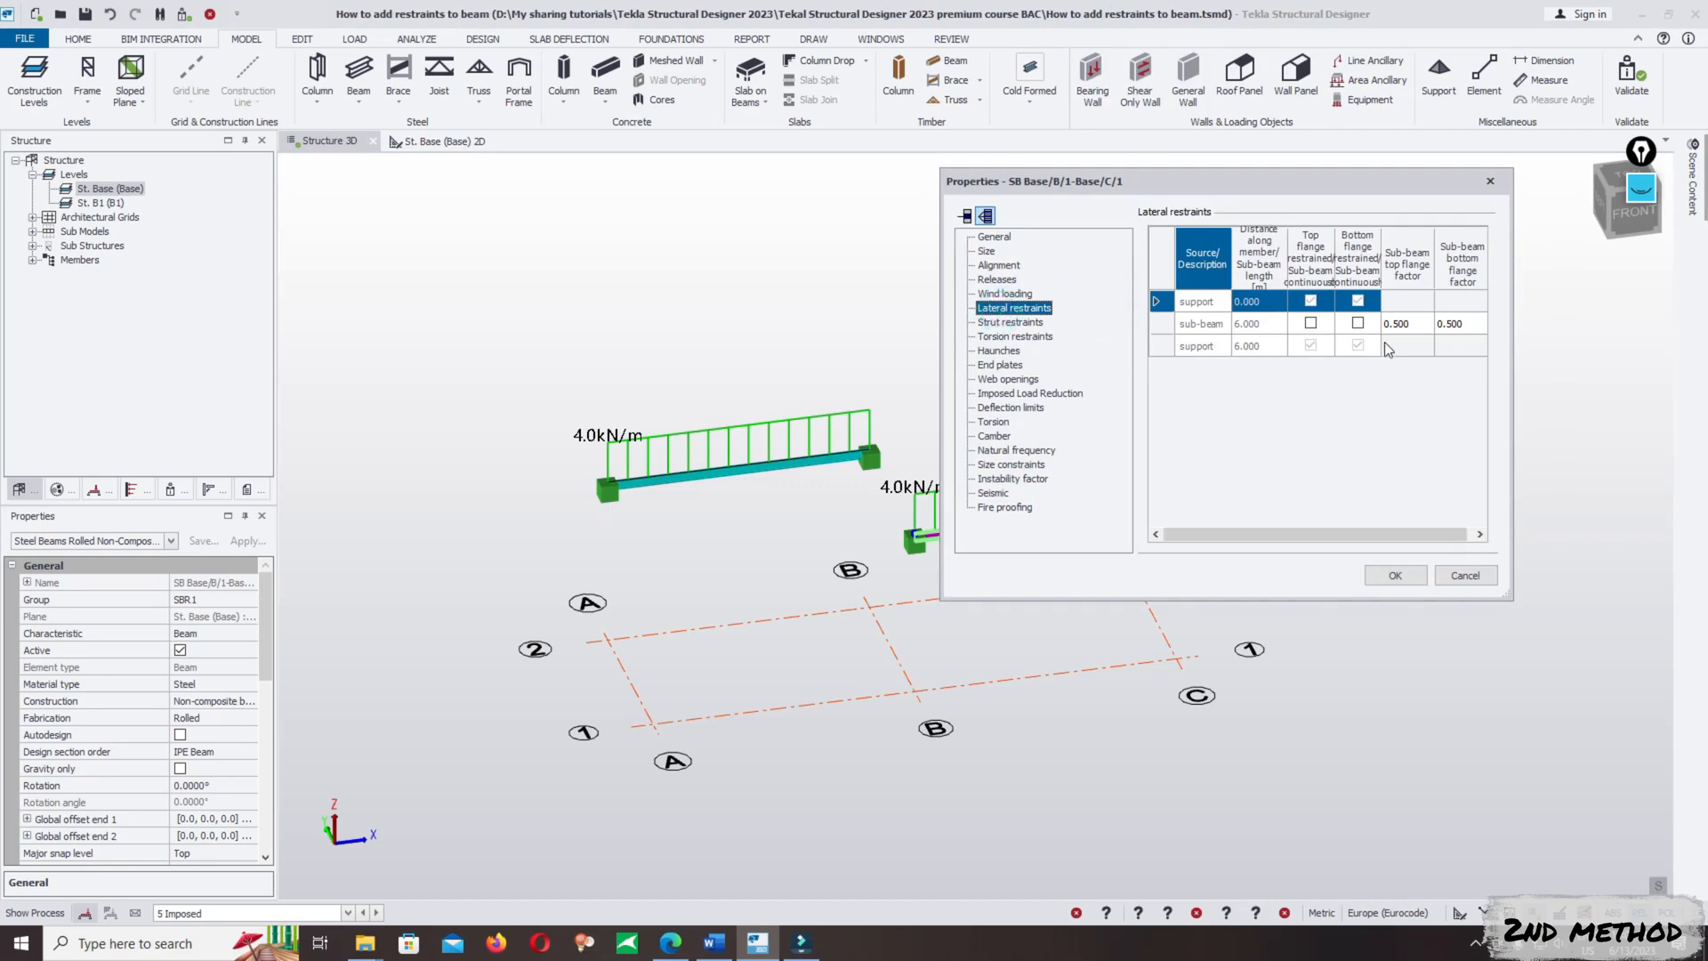
- Mark the bottom flange of the 6.000 m sub-beam as continuously restrained in the lateral restraints table
{"action": "left_click", "coordinate": [1405, 326]}
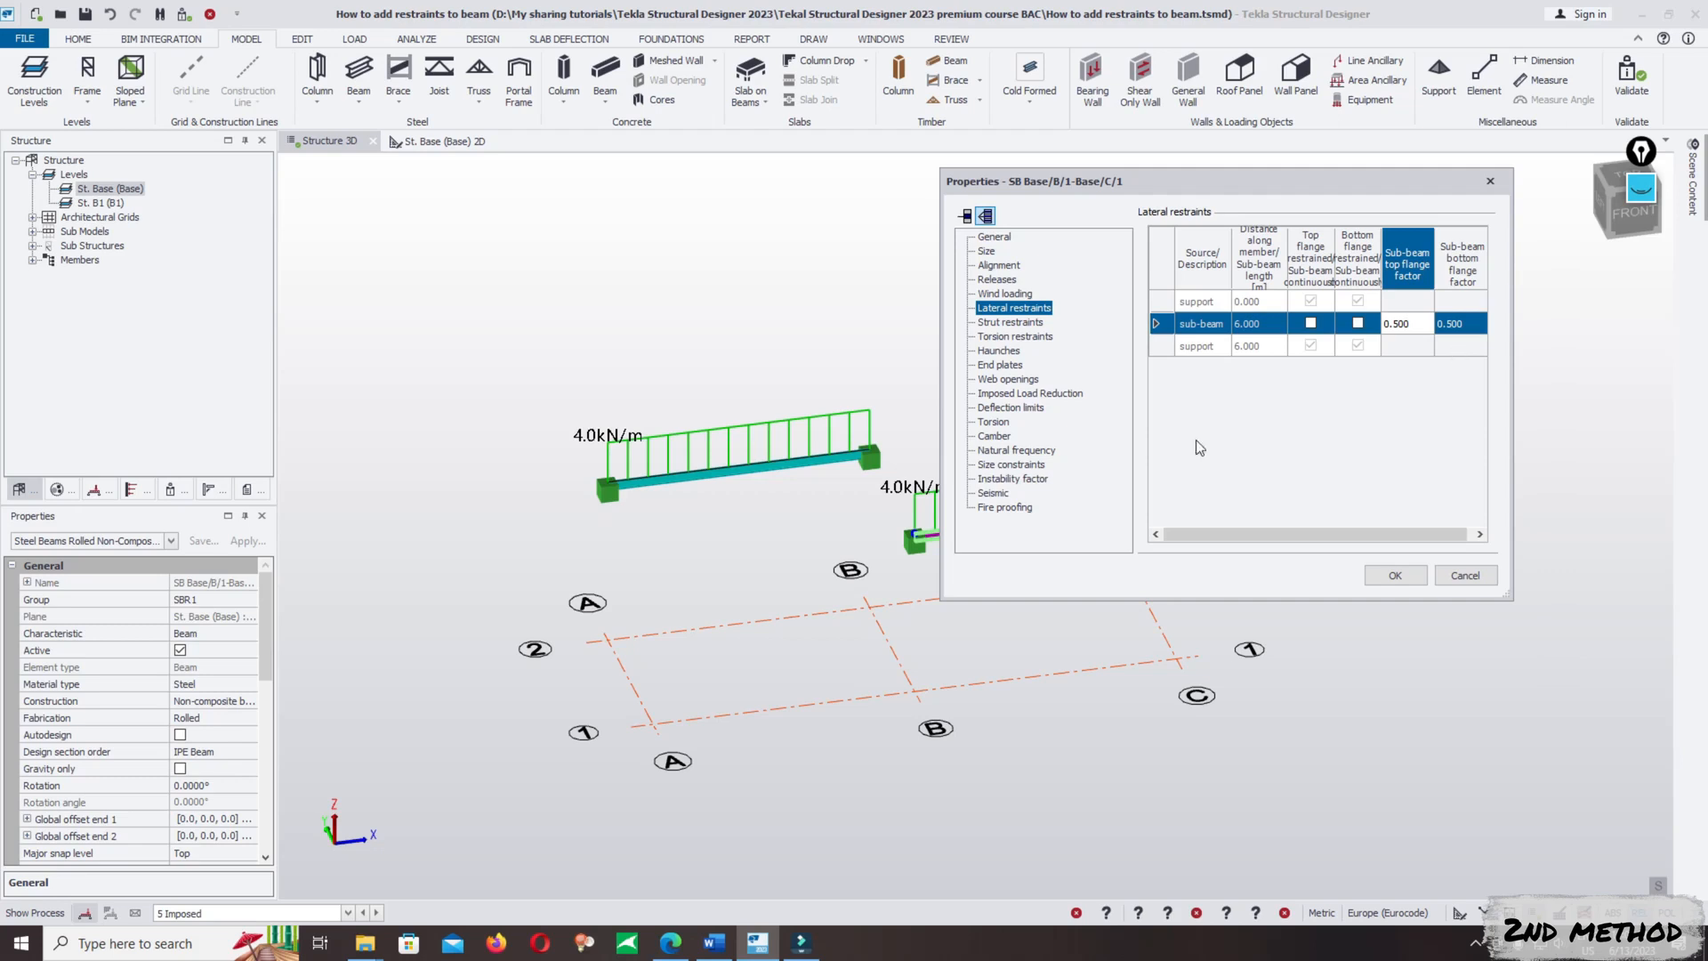
{"action": "left_click", "coordinate": [1344, 331]}
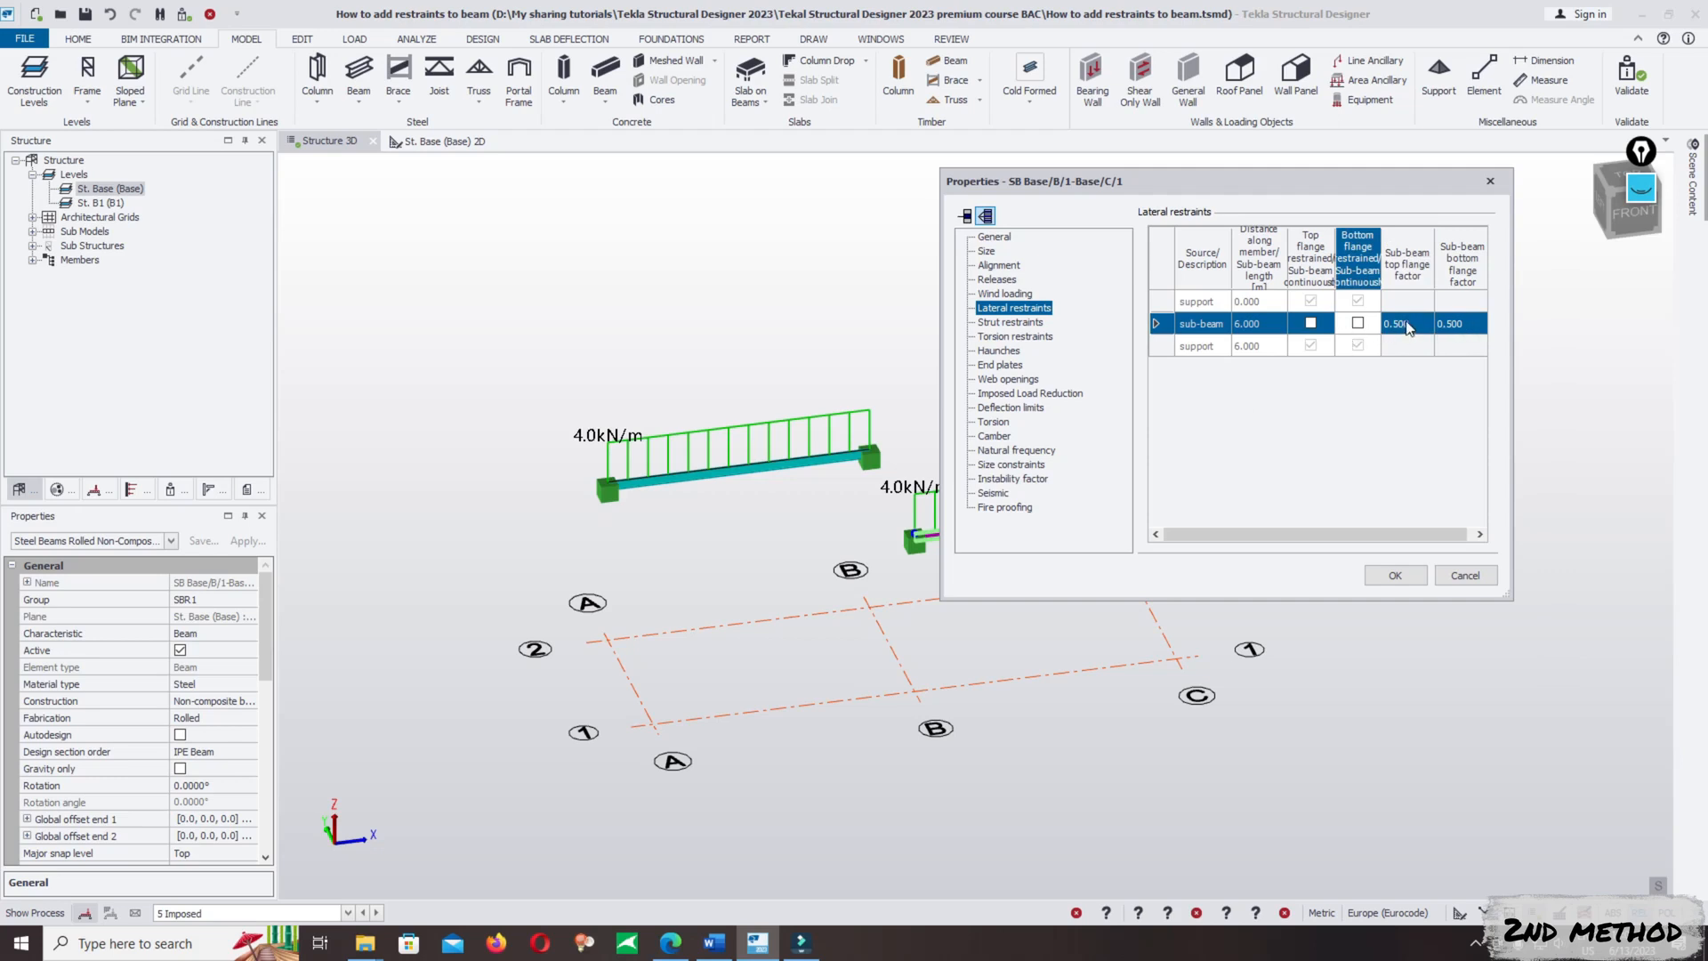
{"action": "left_click", "coordinate": [1375, 325]}
{"action": "left_click", "coordinate": [1402, 328]}
{"action": "left_click_drag", "start_coordinate": [1415, 325], "coordinate": [1377, 329]}
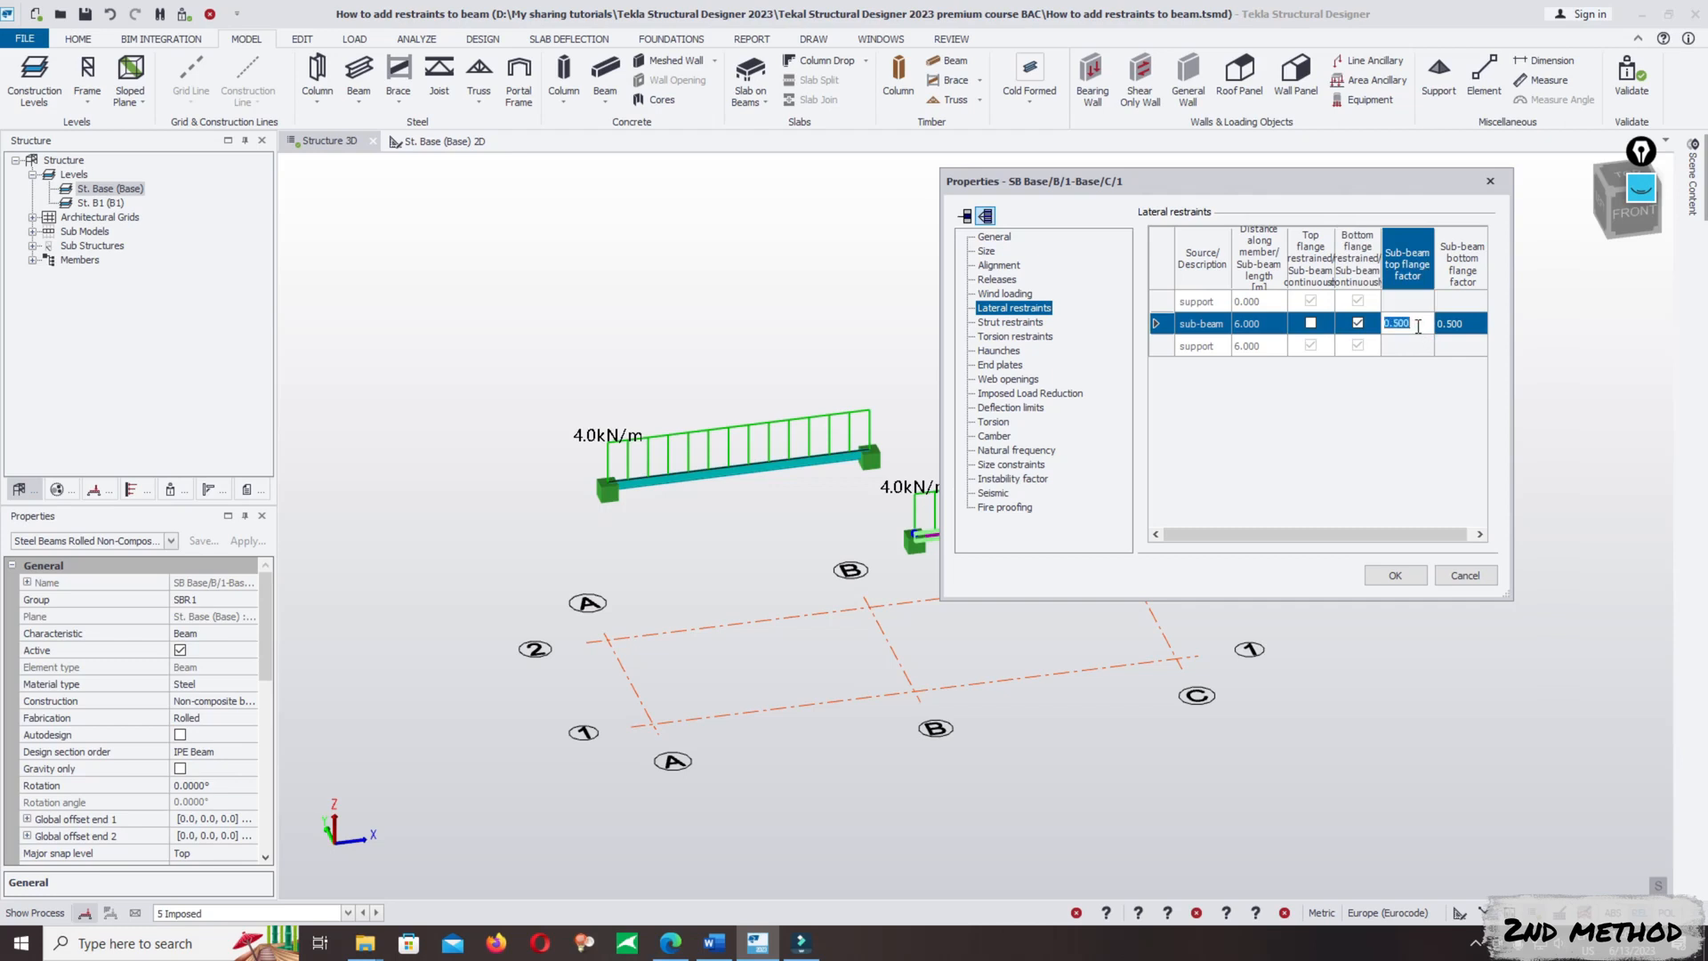
{"action": "left_click", "coordinate": [1376, 329]}
{"action": "left_click", "coordinate": [1417, 326]}
{"action": "left_click", "coordinate": [1376, 329]}
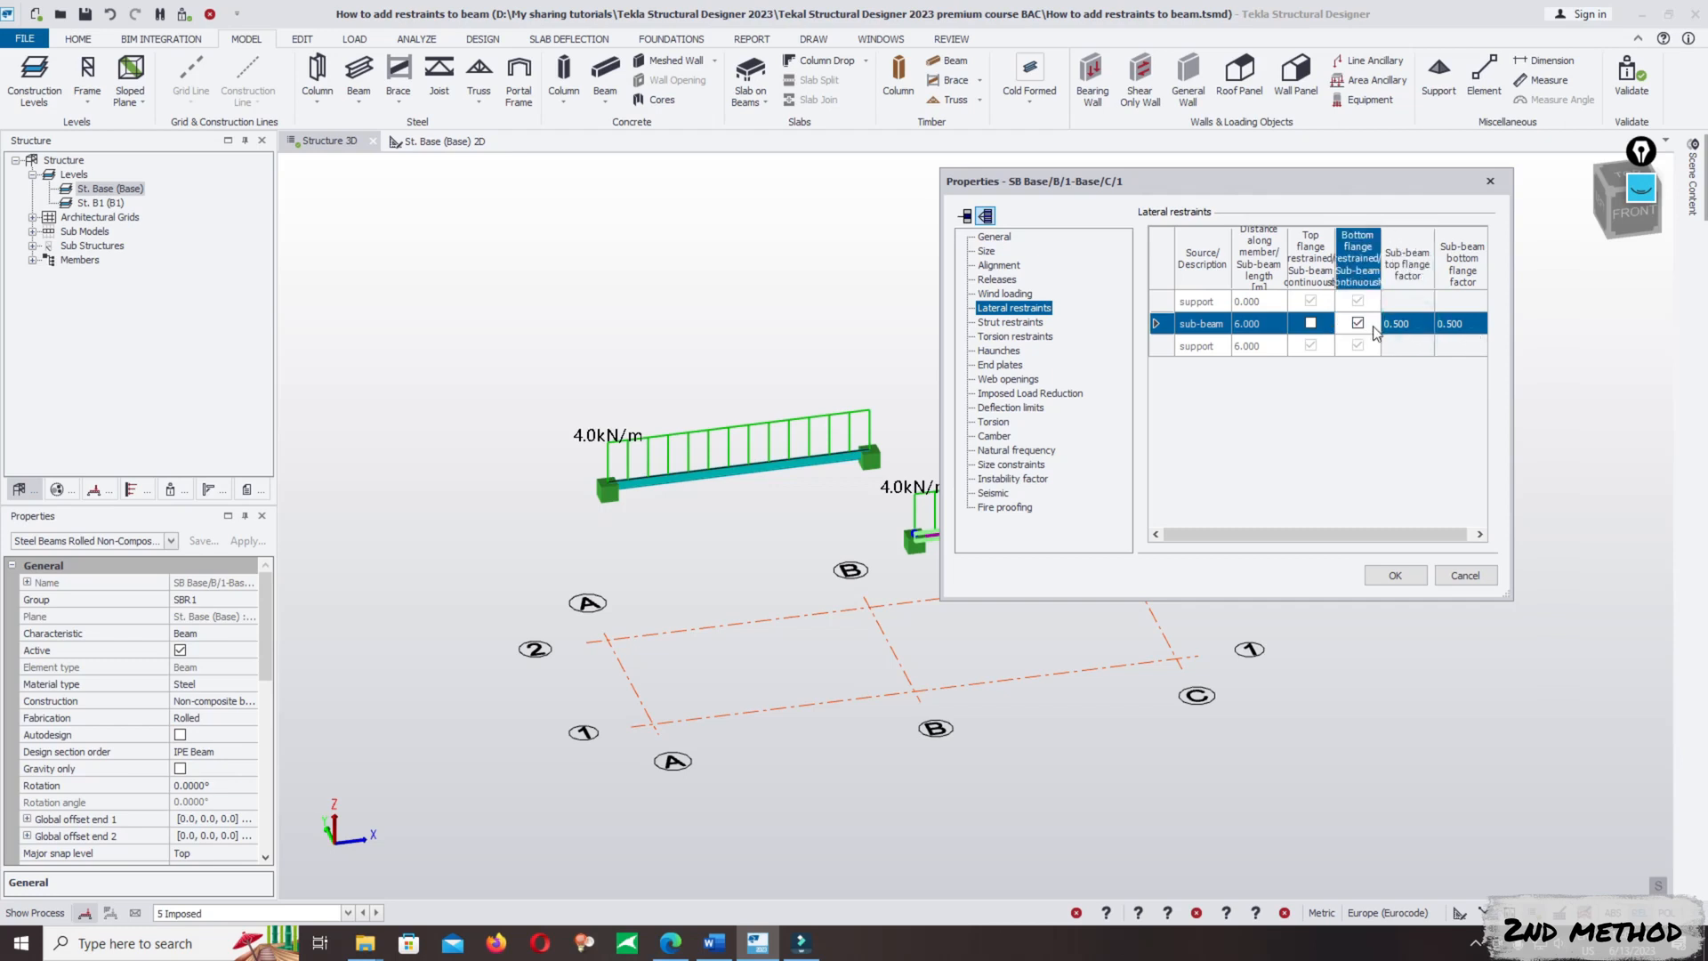
- Set the sub-beam's top flange factor and bottom flange factor to 1 and apply the beam's properties
{"action": "left_click", "coordinate": [1403, 326]}
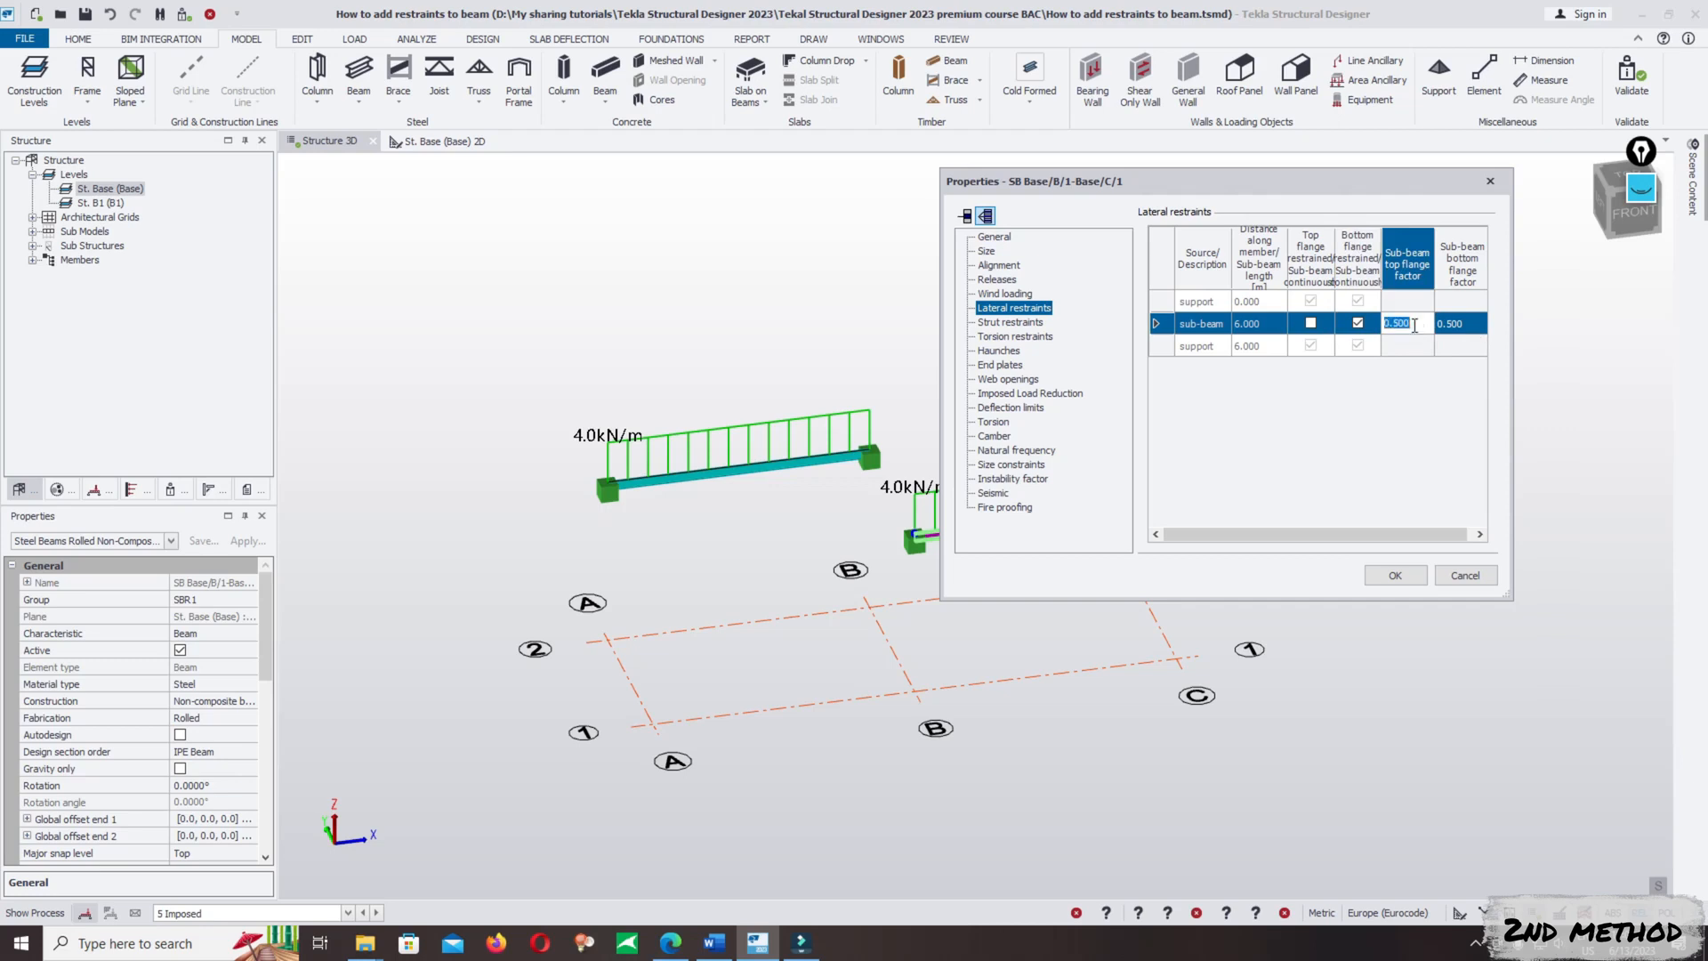
{"action": "type", "text": "1"}
{"action": "left_click", "coordinate": [1456, 323]}
{"action": "type", "text": "1"}
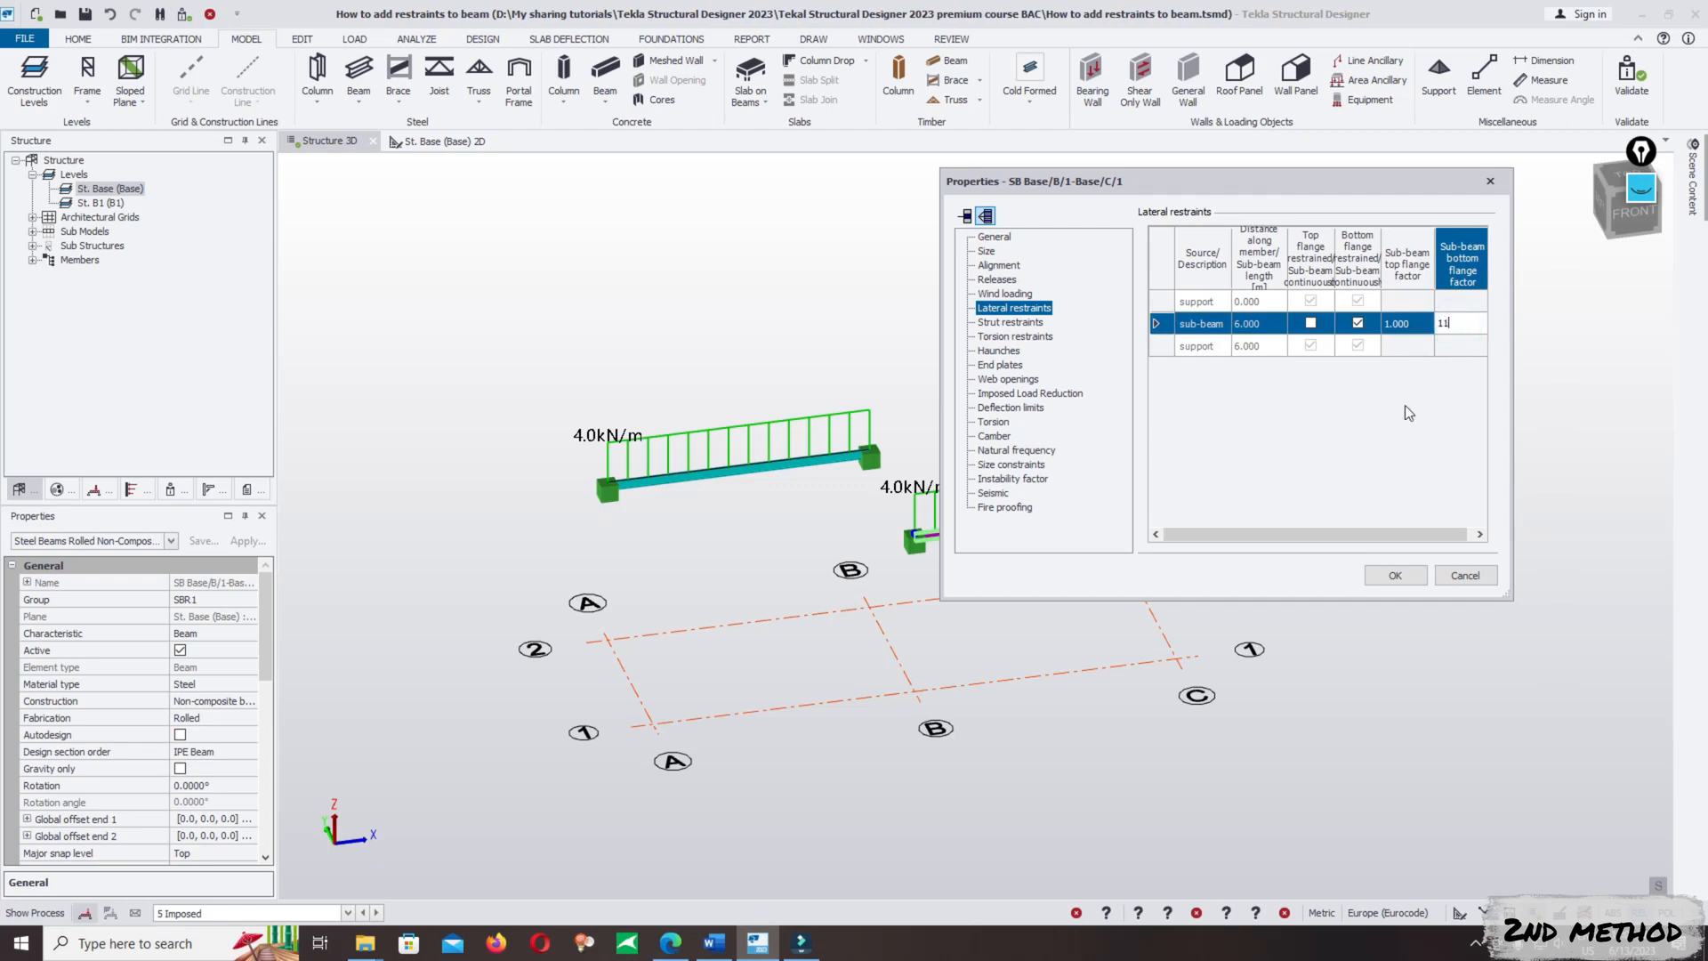
{"action": "left_click", "coordinate": [1470, 350]}
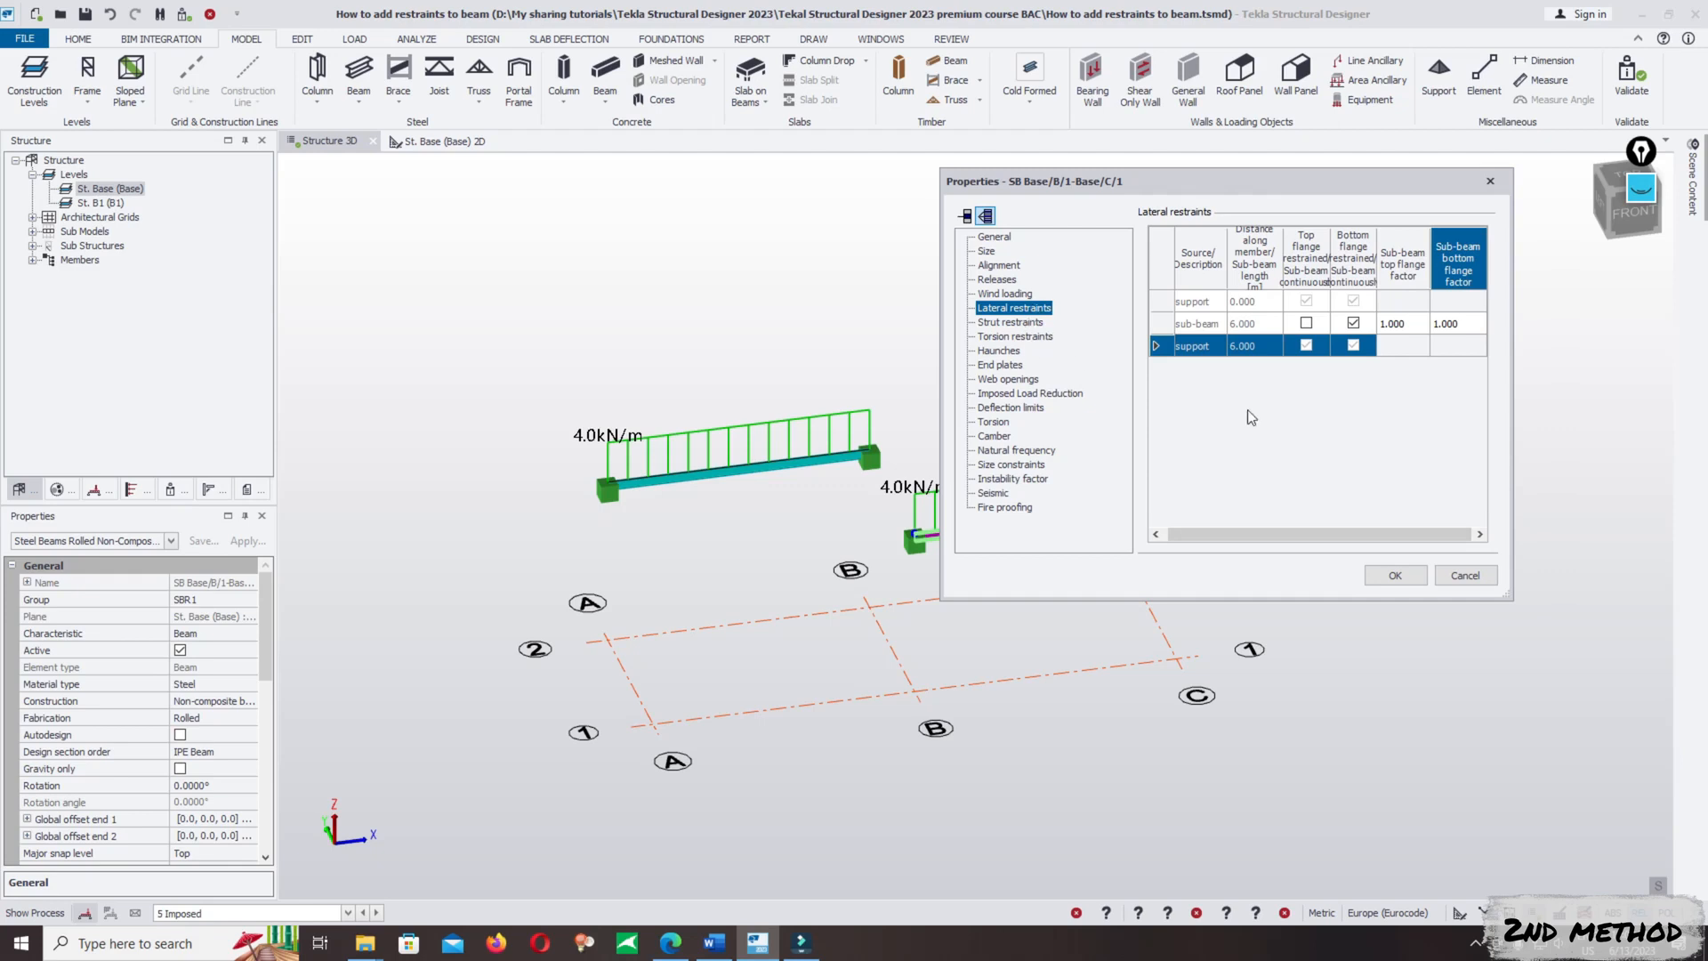
{"action": "left_click", "coordinate": [1394, 575]}
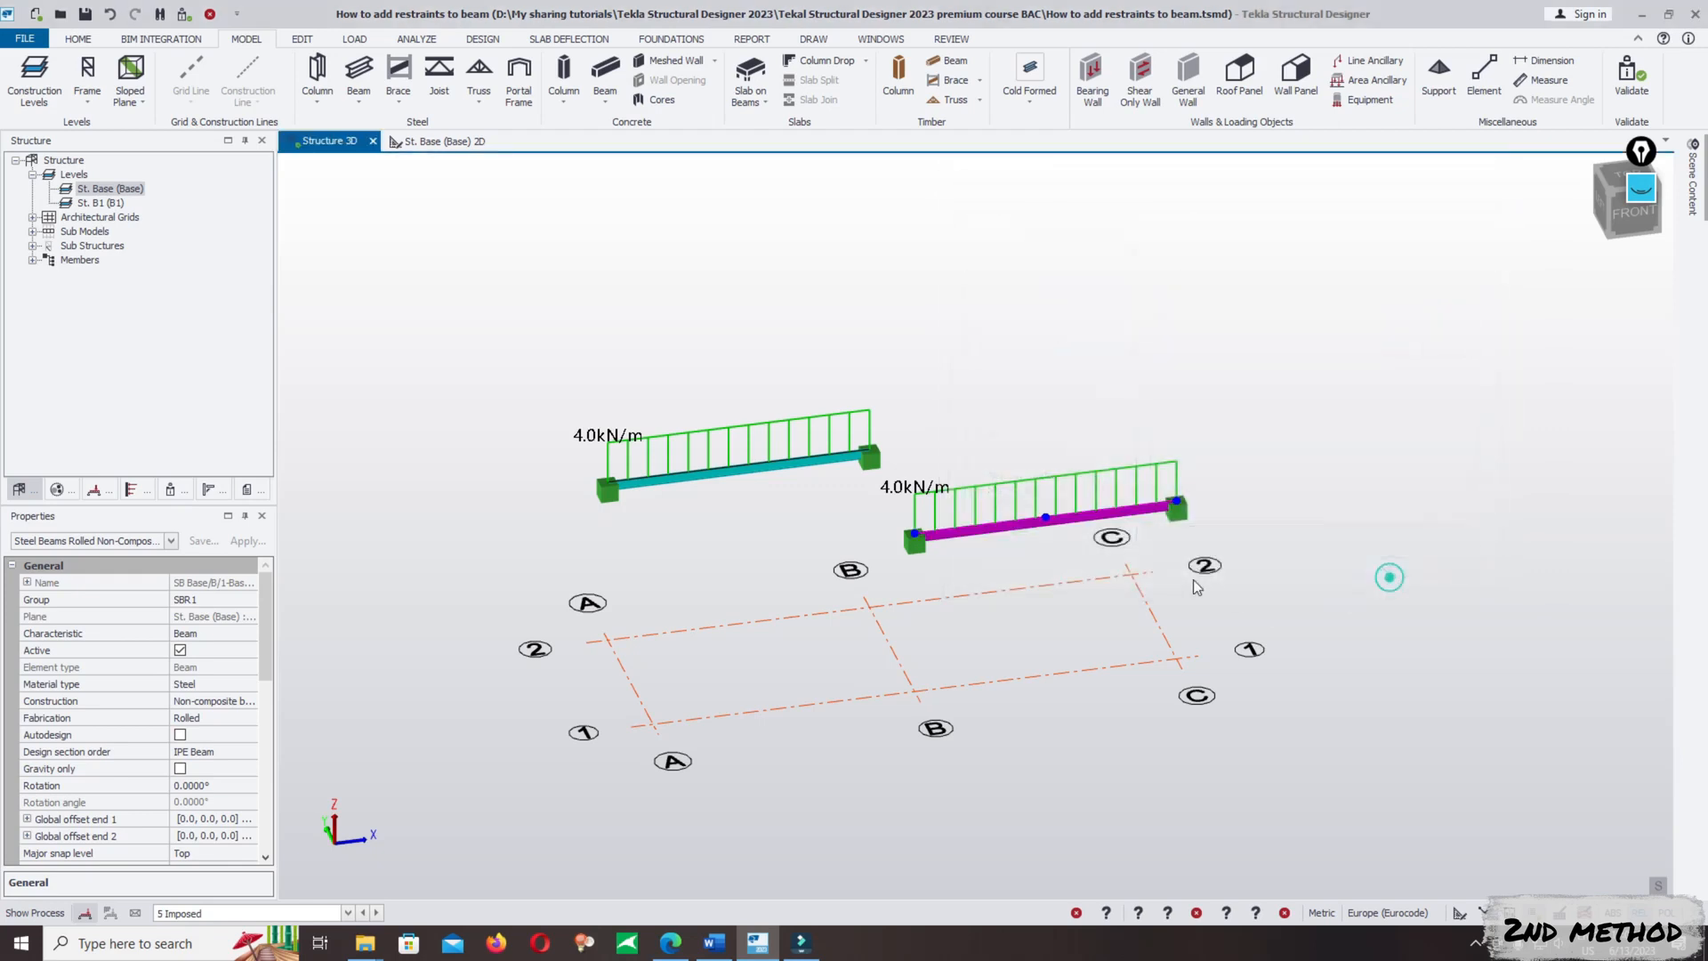
- Run the static analysis and design of all members and check the design status of the A/2–B/2 beam
{"action": "left_click", "coordinate": [1072, 347]}
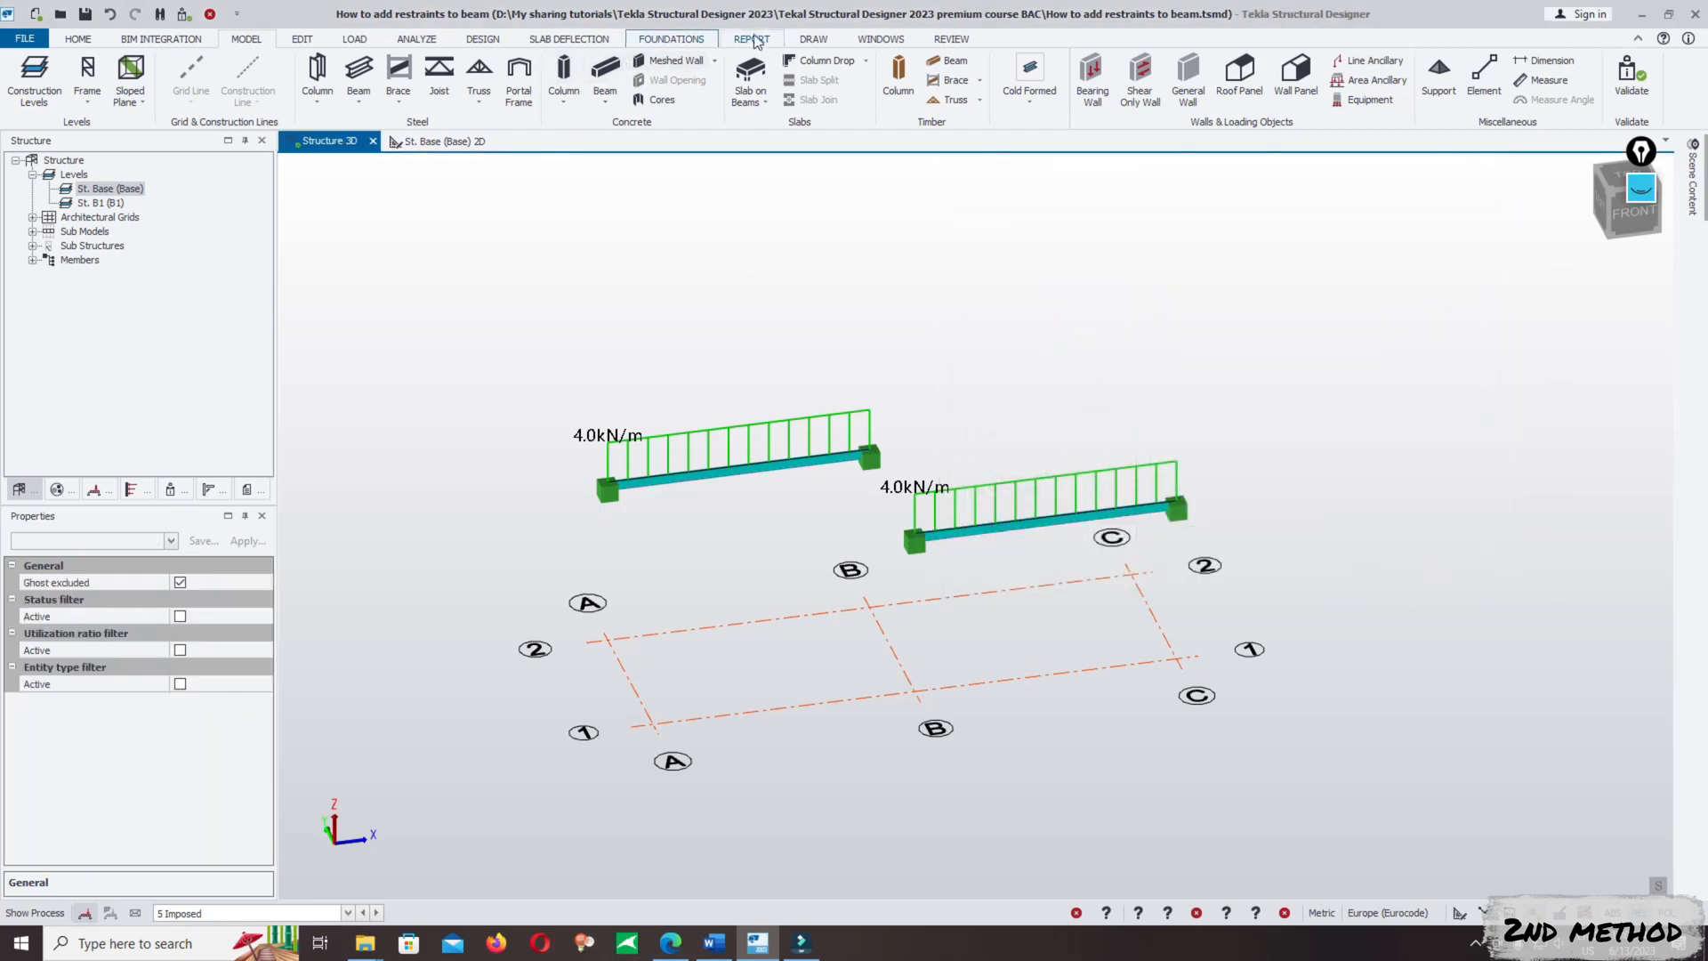
{"action": "left_click", "coordinate": [483, 41]}
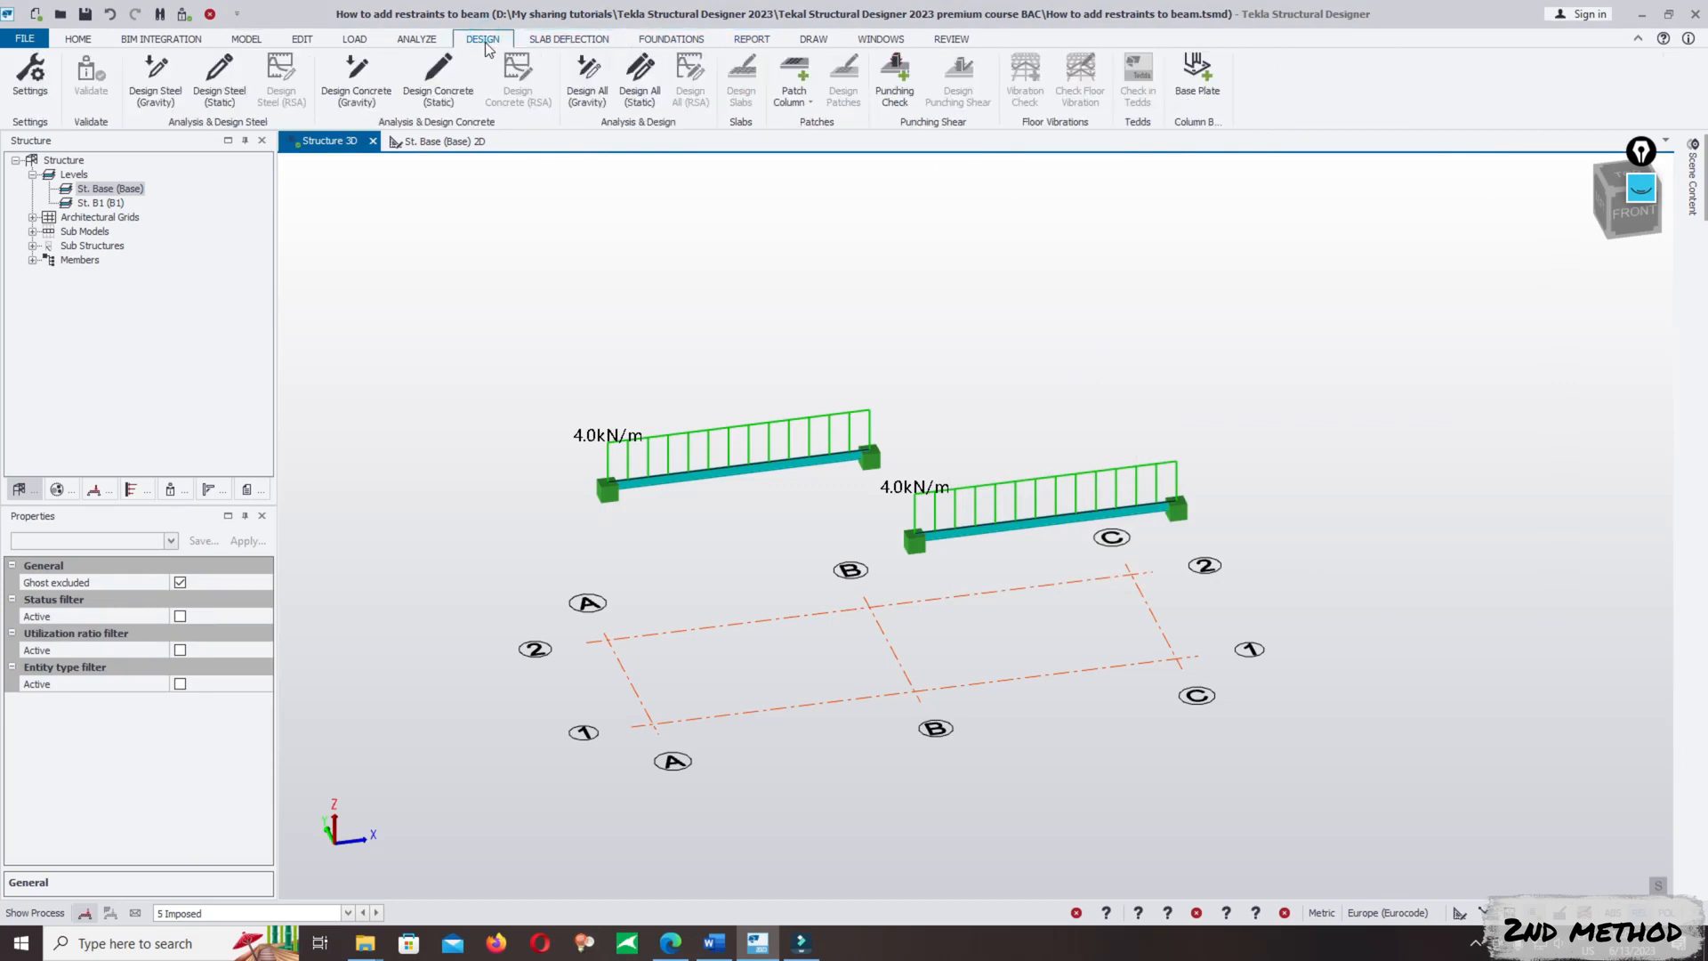
{"action": "left_click", "coordinate": [639, 78]}
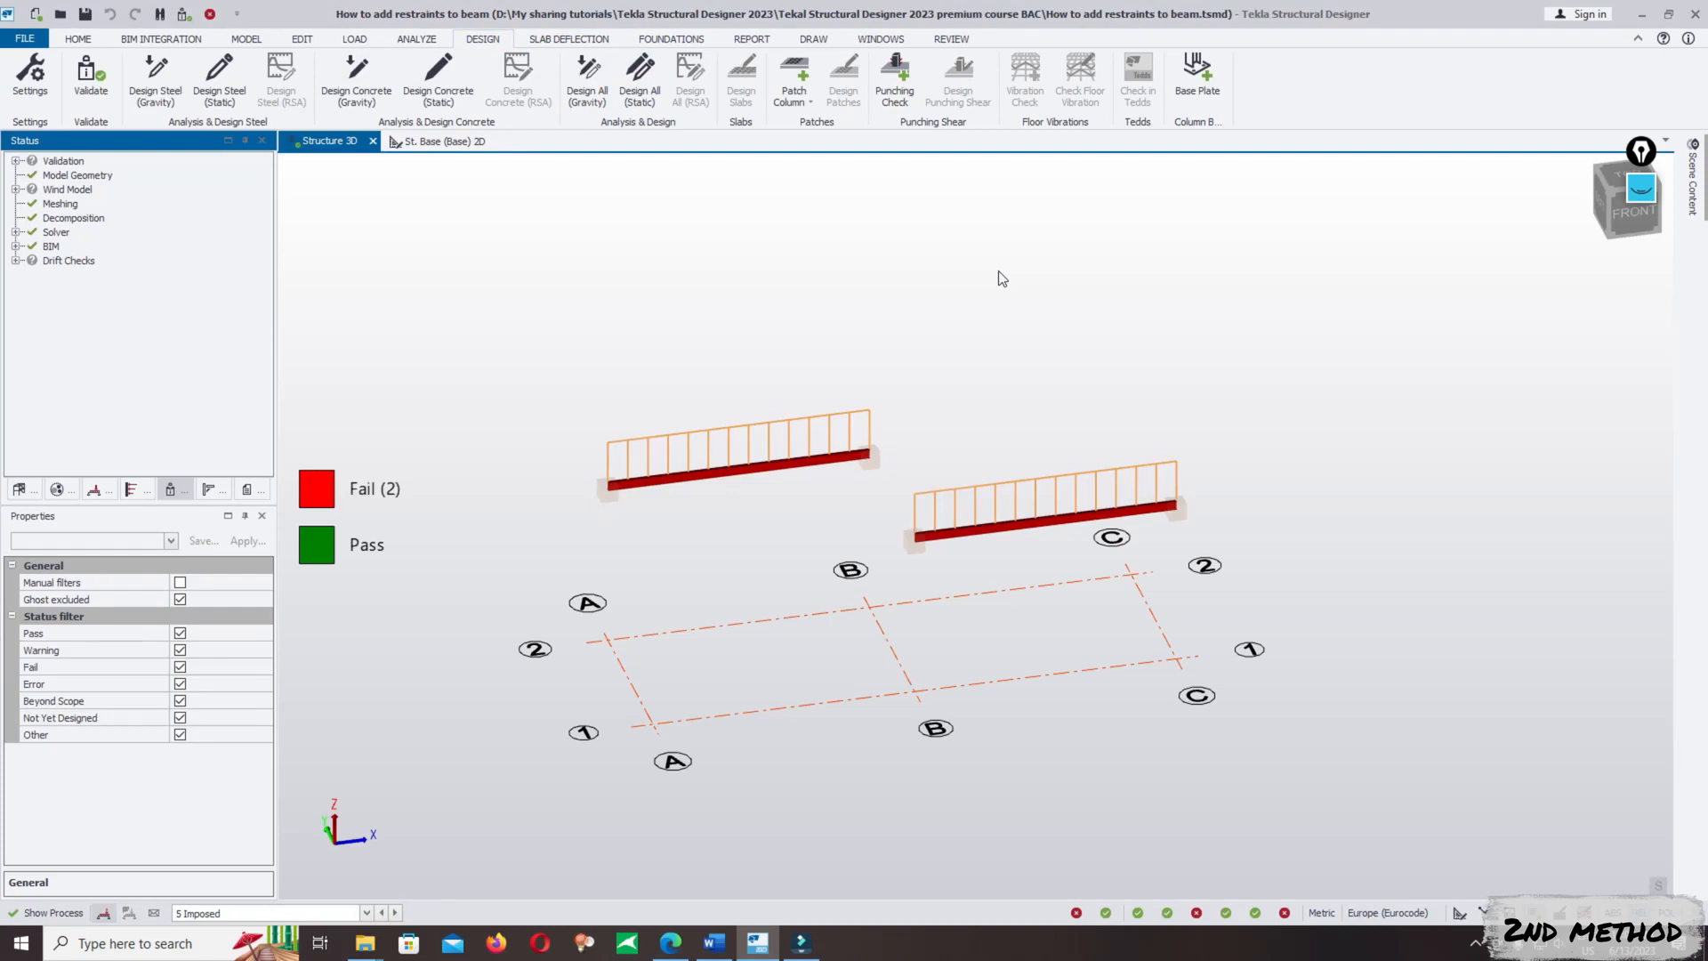
{"action": "mouse_move", "coordinate": [781, 468]}
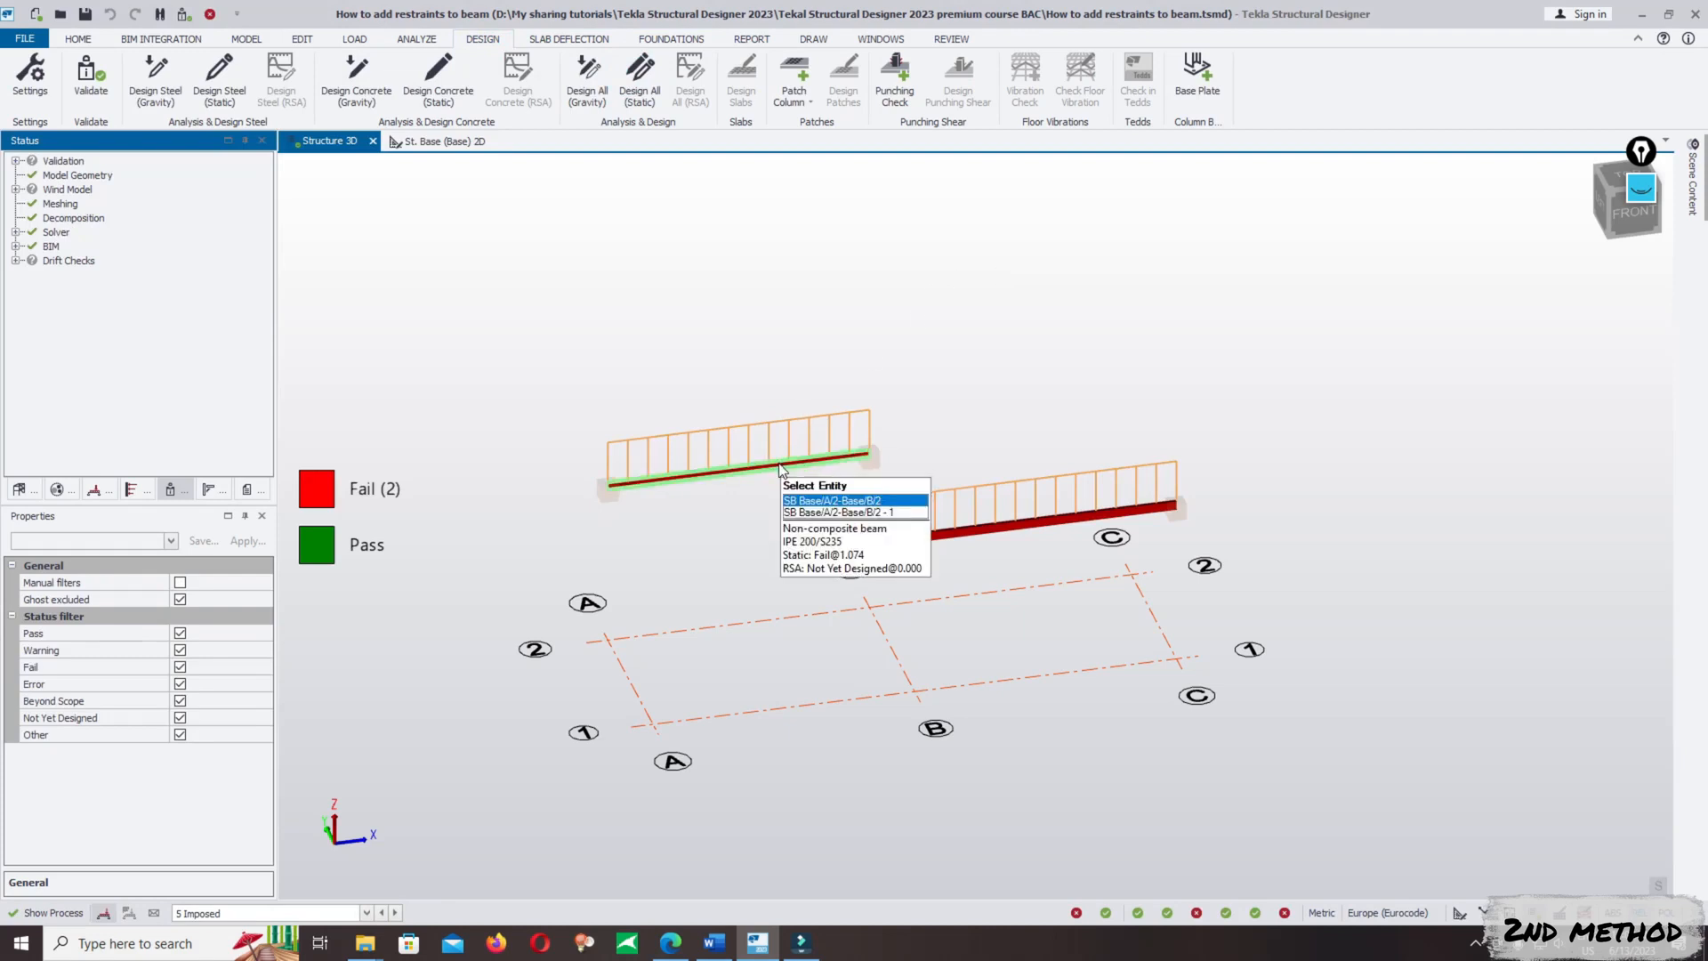
- Use the on-screen annotation tool to circle the A/2–B/2 beam with a thick red ellipse
{"action": "mouse_move", "coordinate": [1048, 530]}
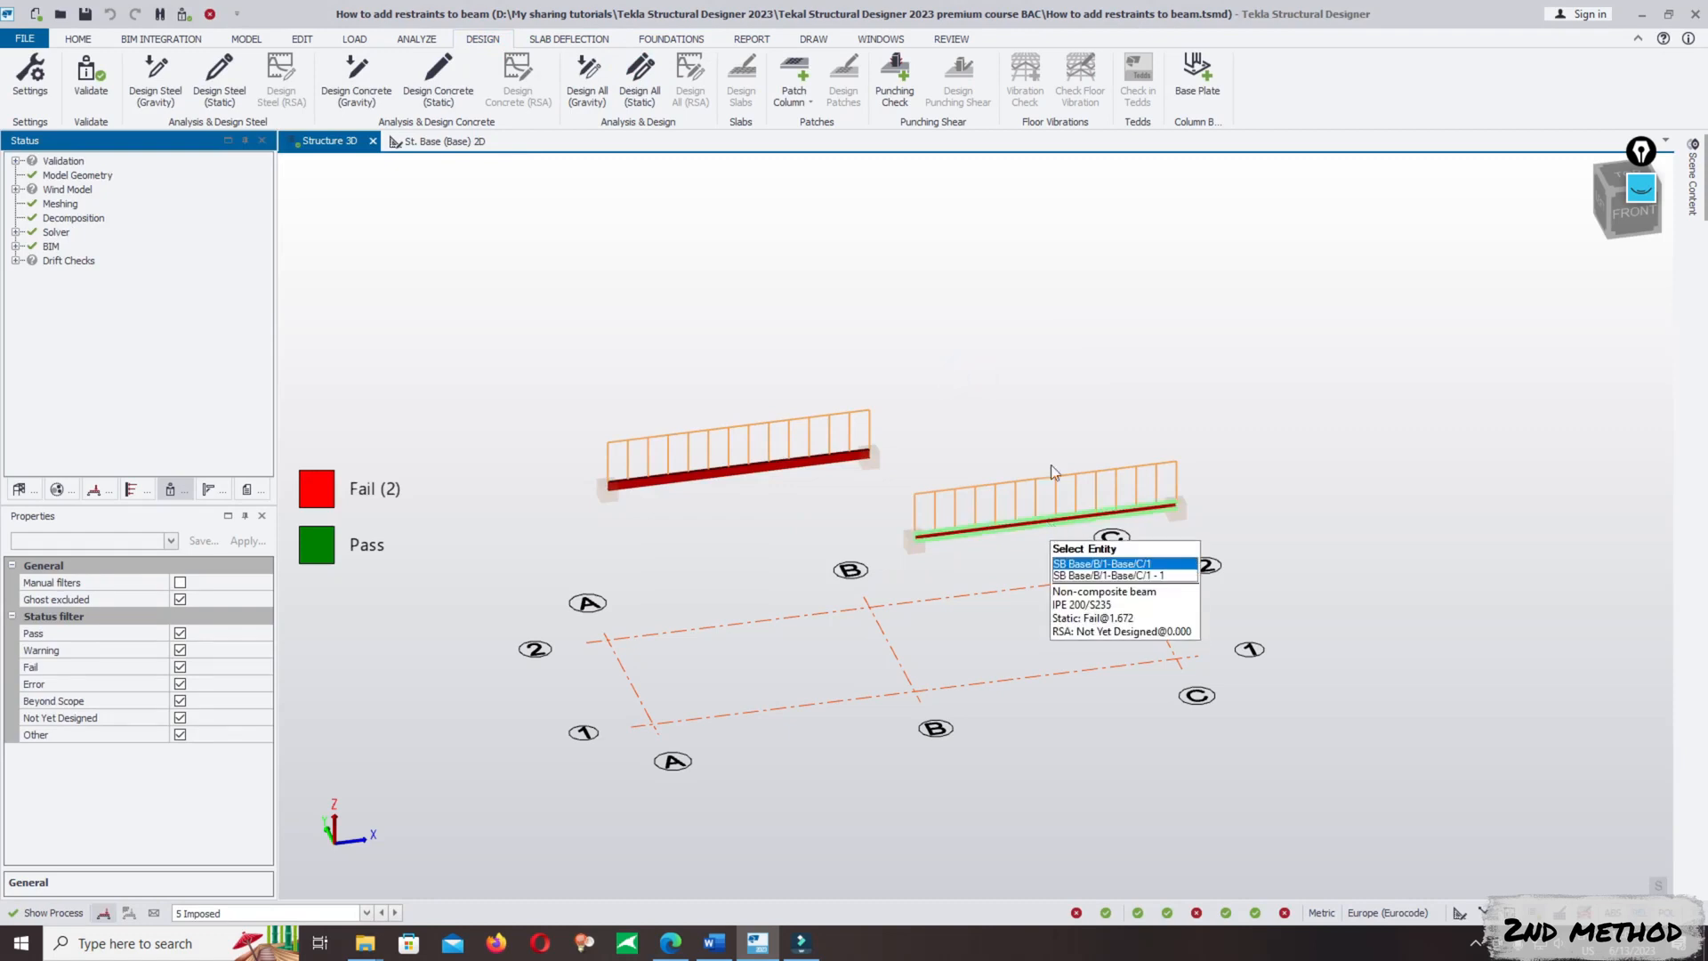
{"action": "left_click", "coordinate": [1644, 186]}
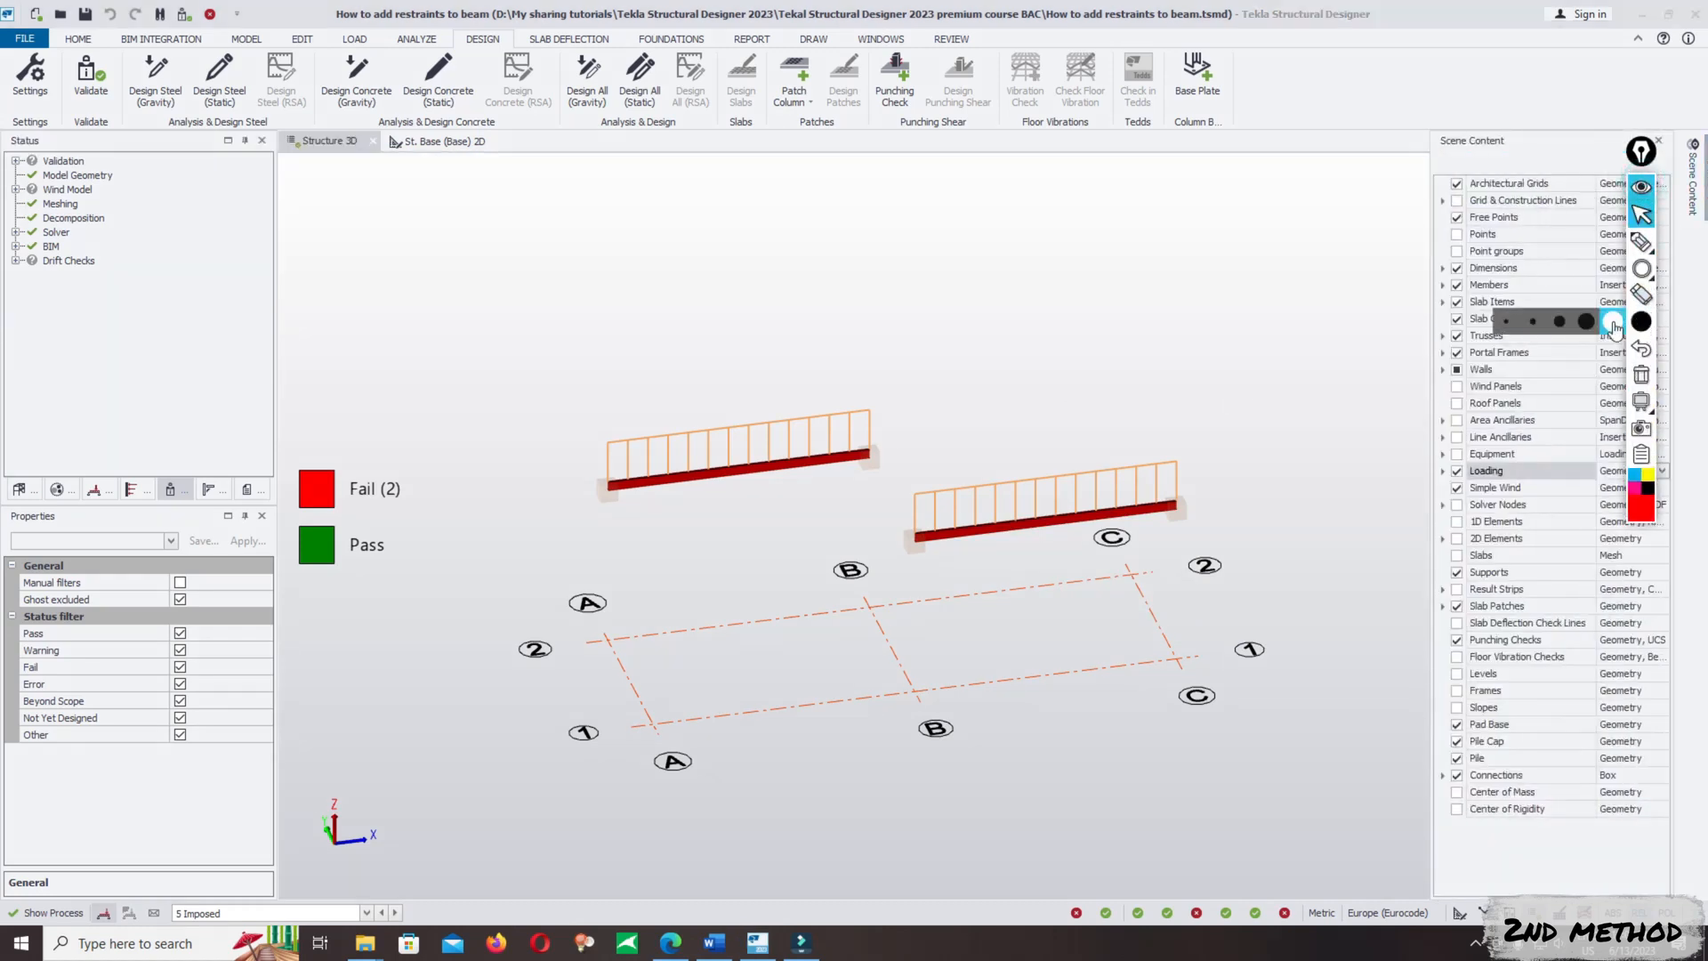
{"action": "left_click", "coordinate": [1641, 267]}
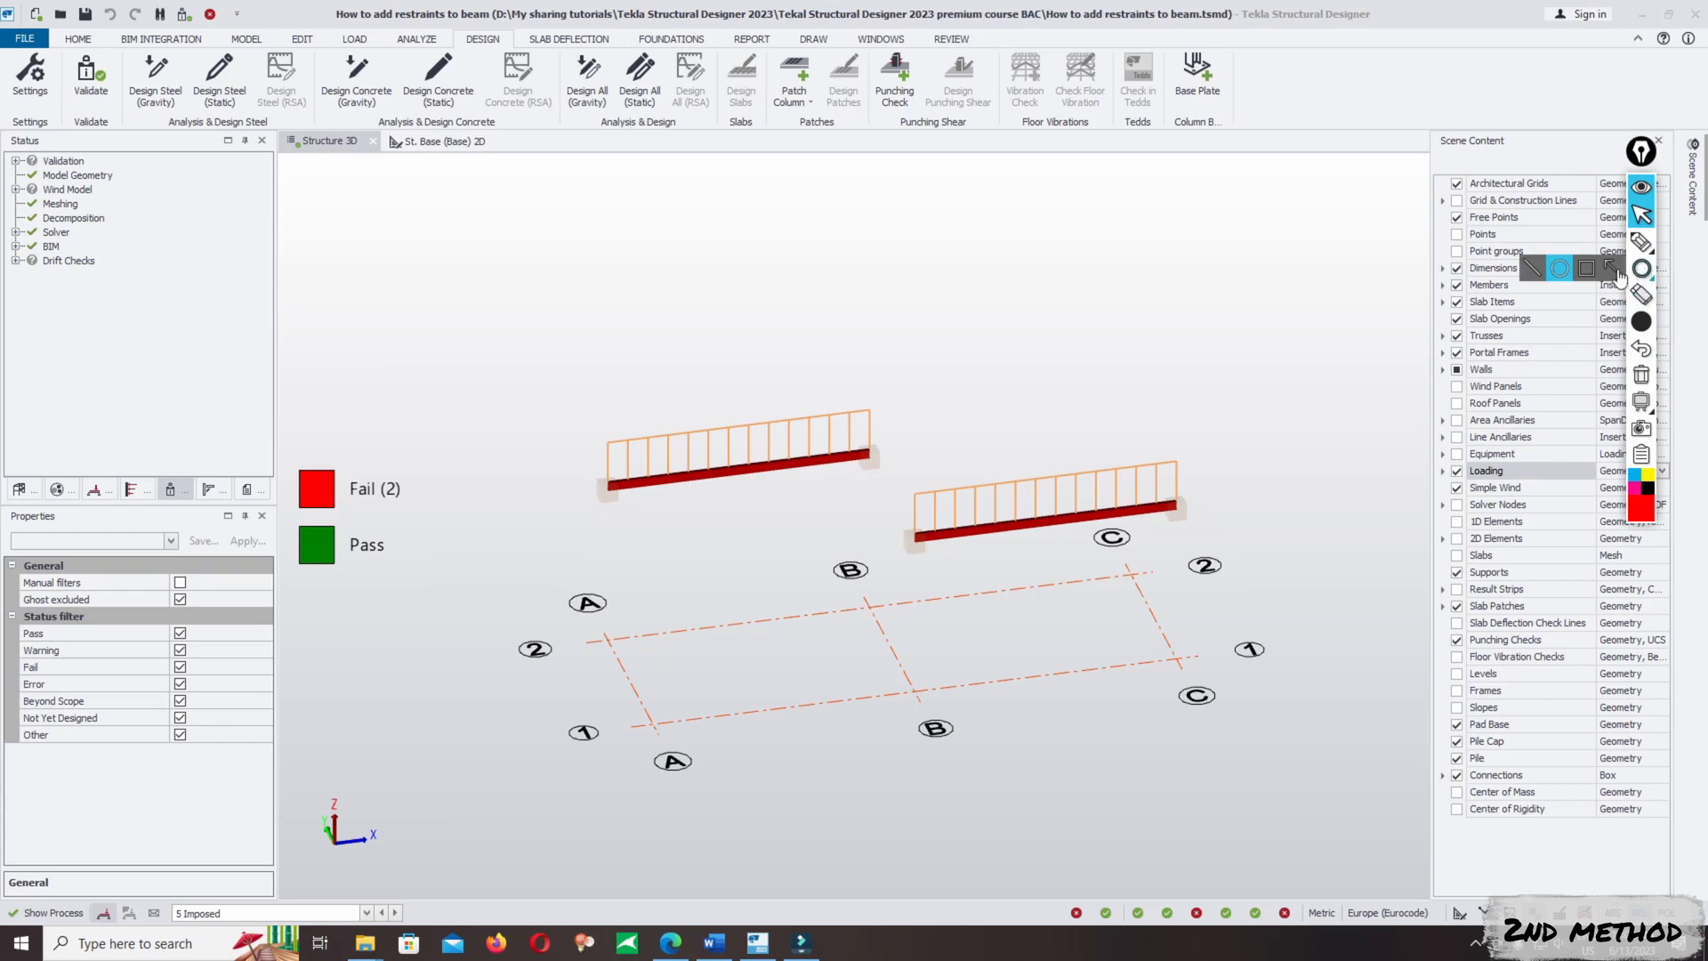
{"action": "left_click_drag", "start_coordinate": [666, 397], "coordinate": [793, 530]}
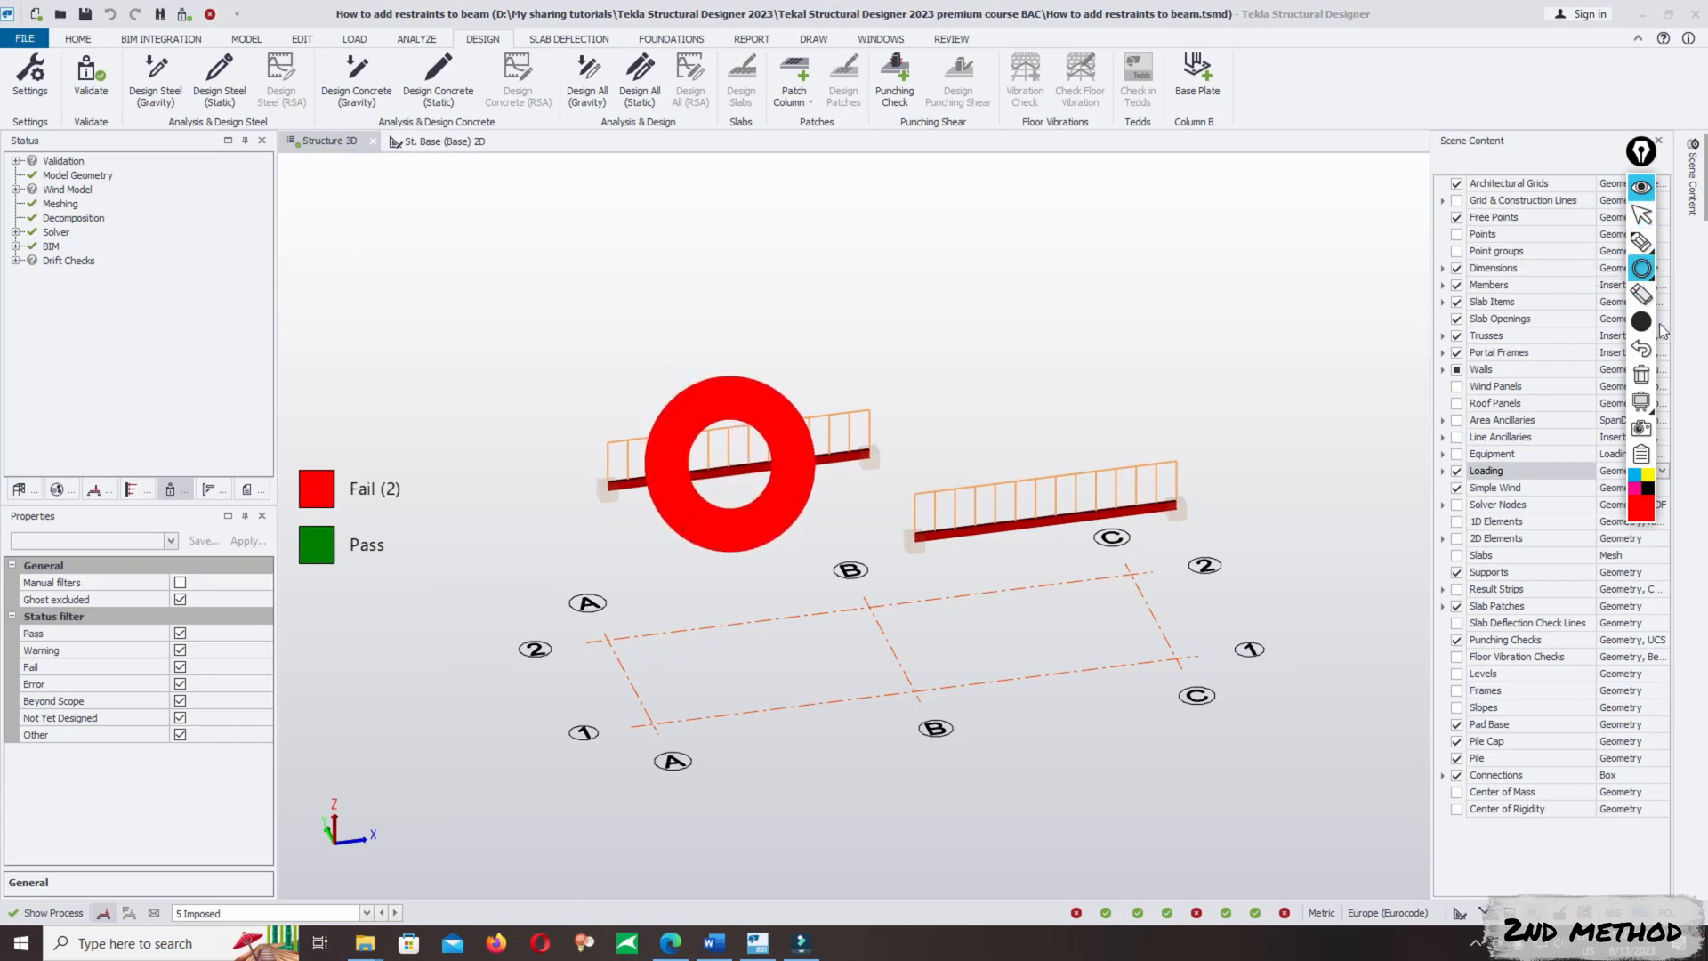
- Clear the thick ellipse and circle the A/2–B/2 beam with a thin red ellipse instead
{"action": "mouse_move", "coordinate": [1641, 322]}
{"action": "left_click", "coordinate": [1531, 323]}
{"action": "left_click", "coordinate": [1641, 375]}
{"action": "mouse_move", "coordinate": [1641, 268]}
{"action": "left_click", "coordinate": [1560, 268]}
{"action": "left_click_drag", "start_coordinate": [647, 388], "coordinate": [788, 509]}
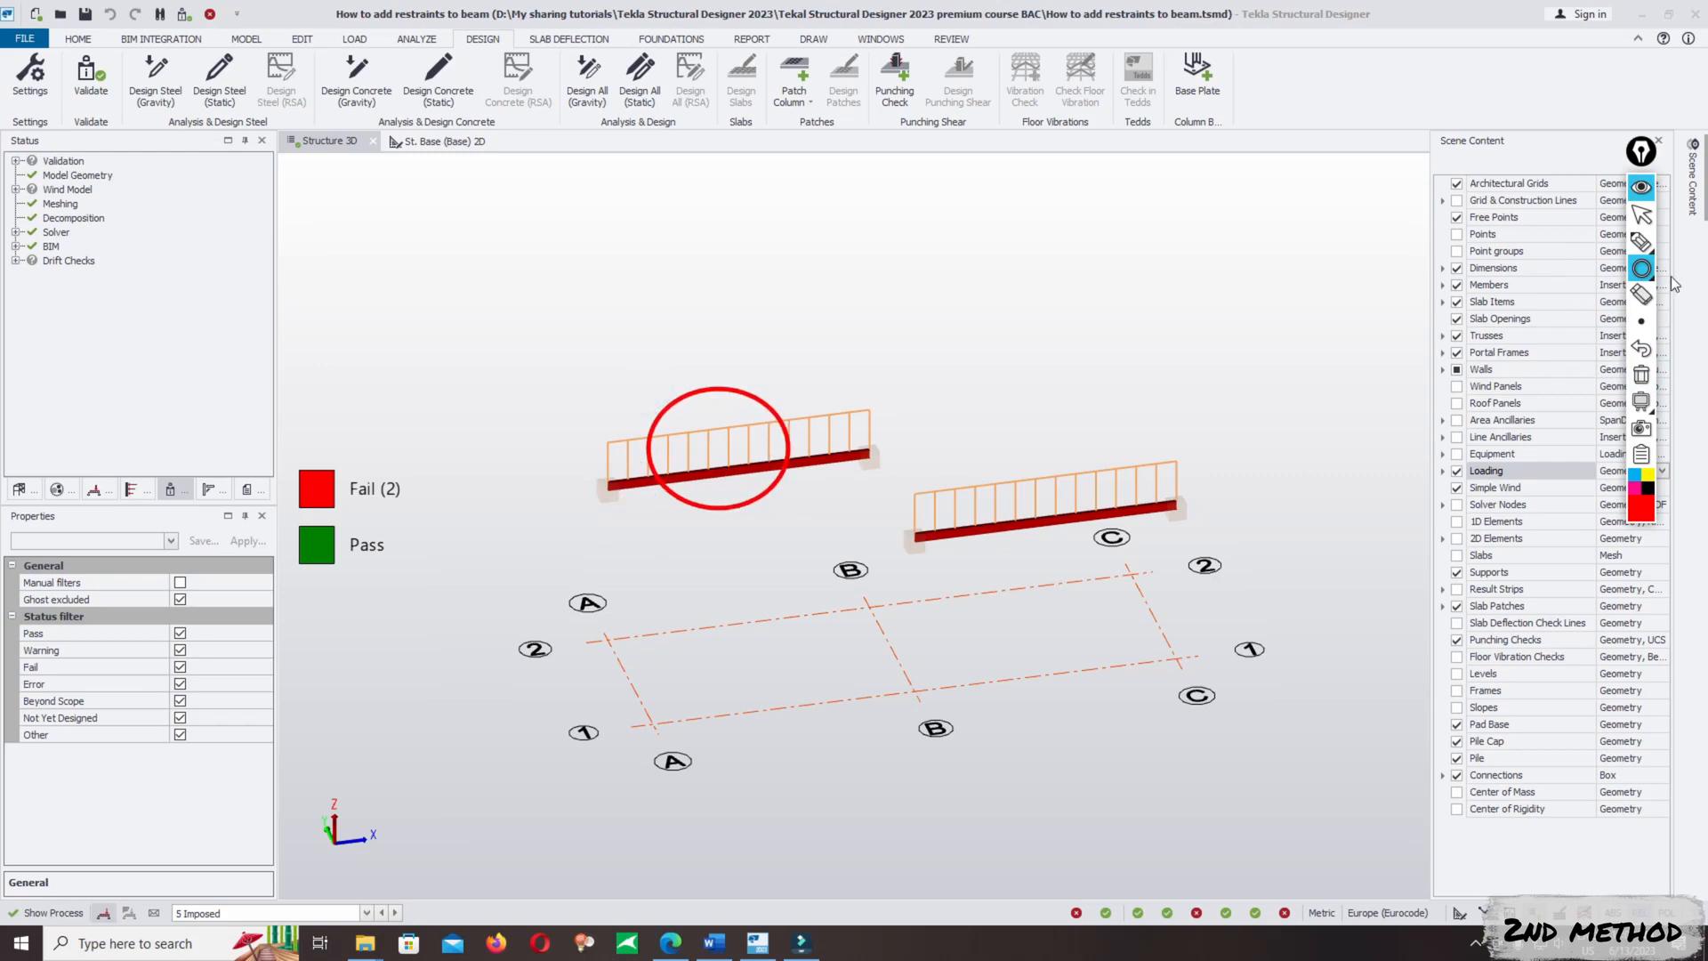
- Draw a thin red slanted line annotation through the ellipse across the A/2–B/2 beam
{"action": "mouse_move", "coordinate": [1645, 283]}
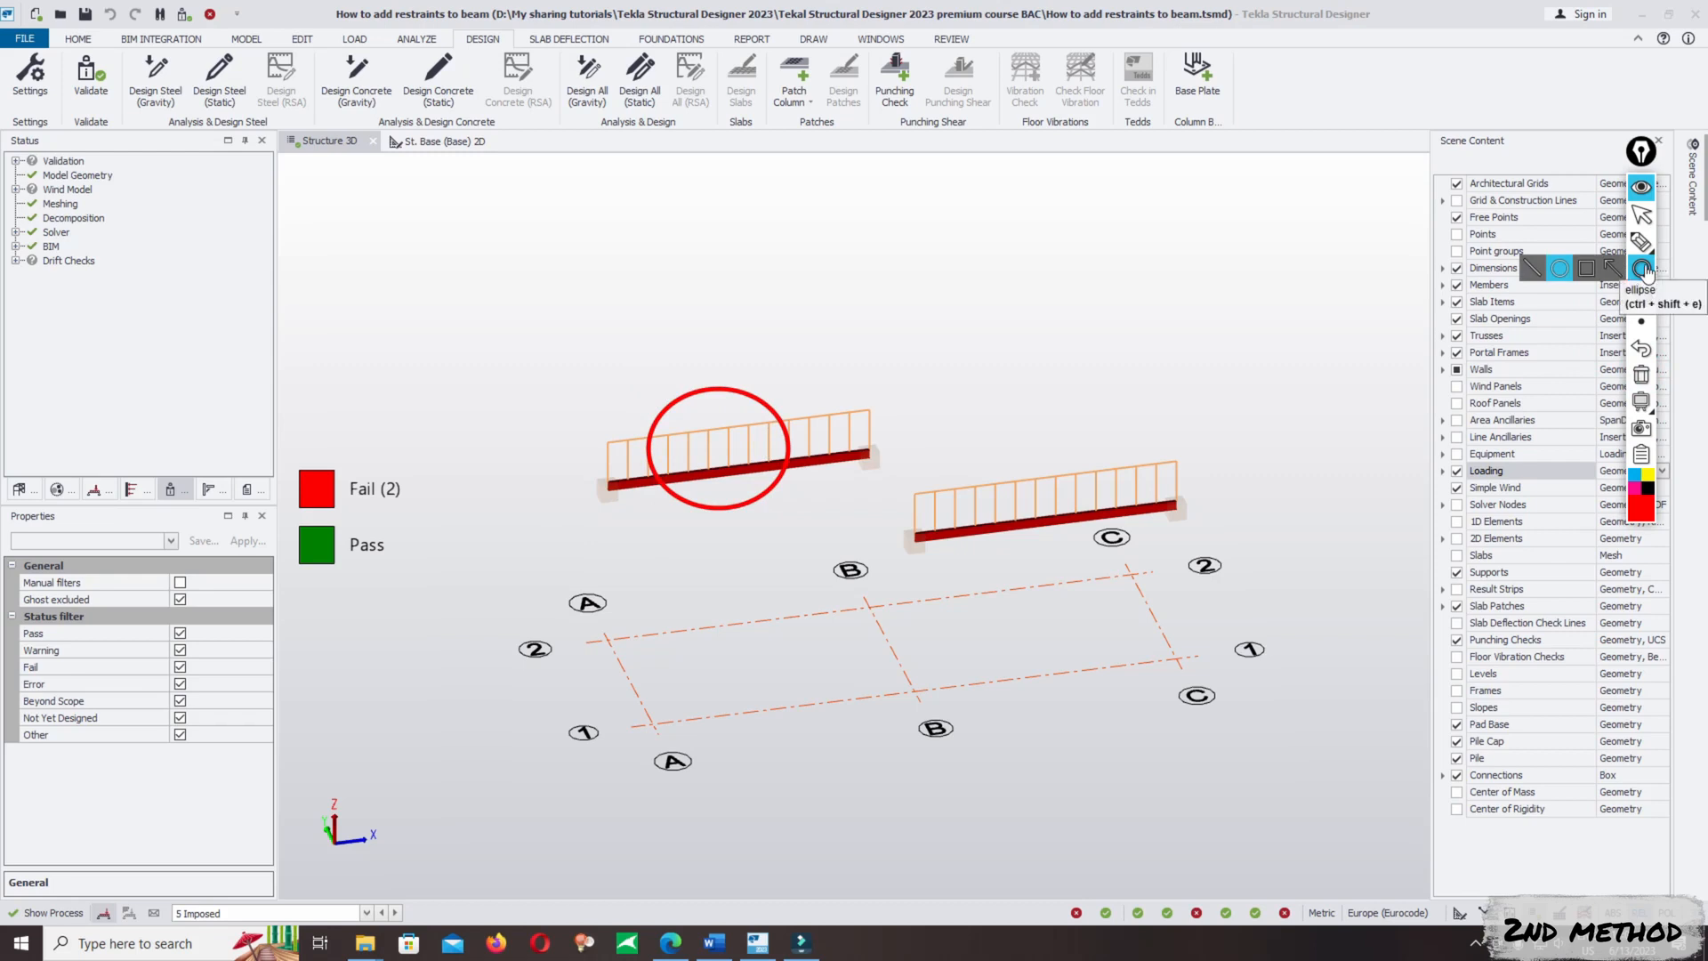
{"action": "left_click", "coordinate": [1532, 267]}
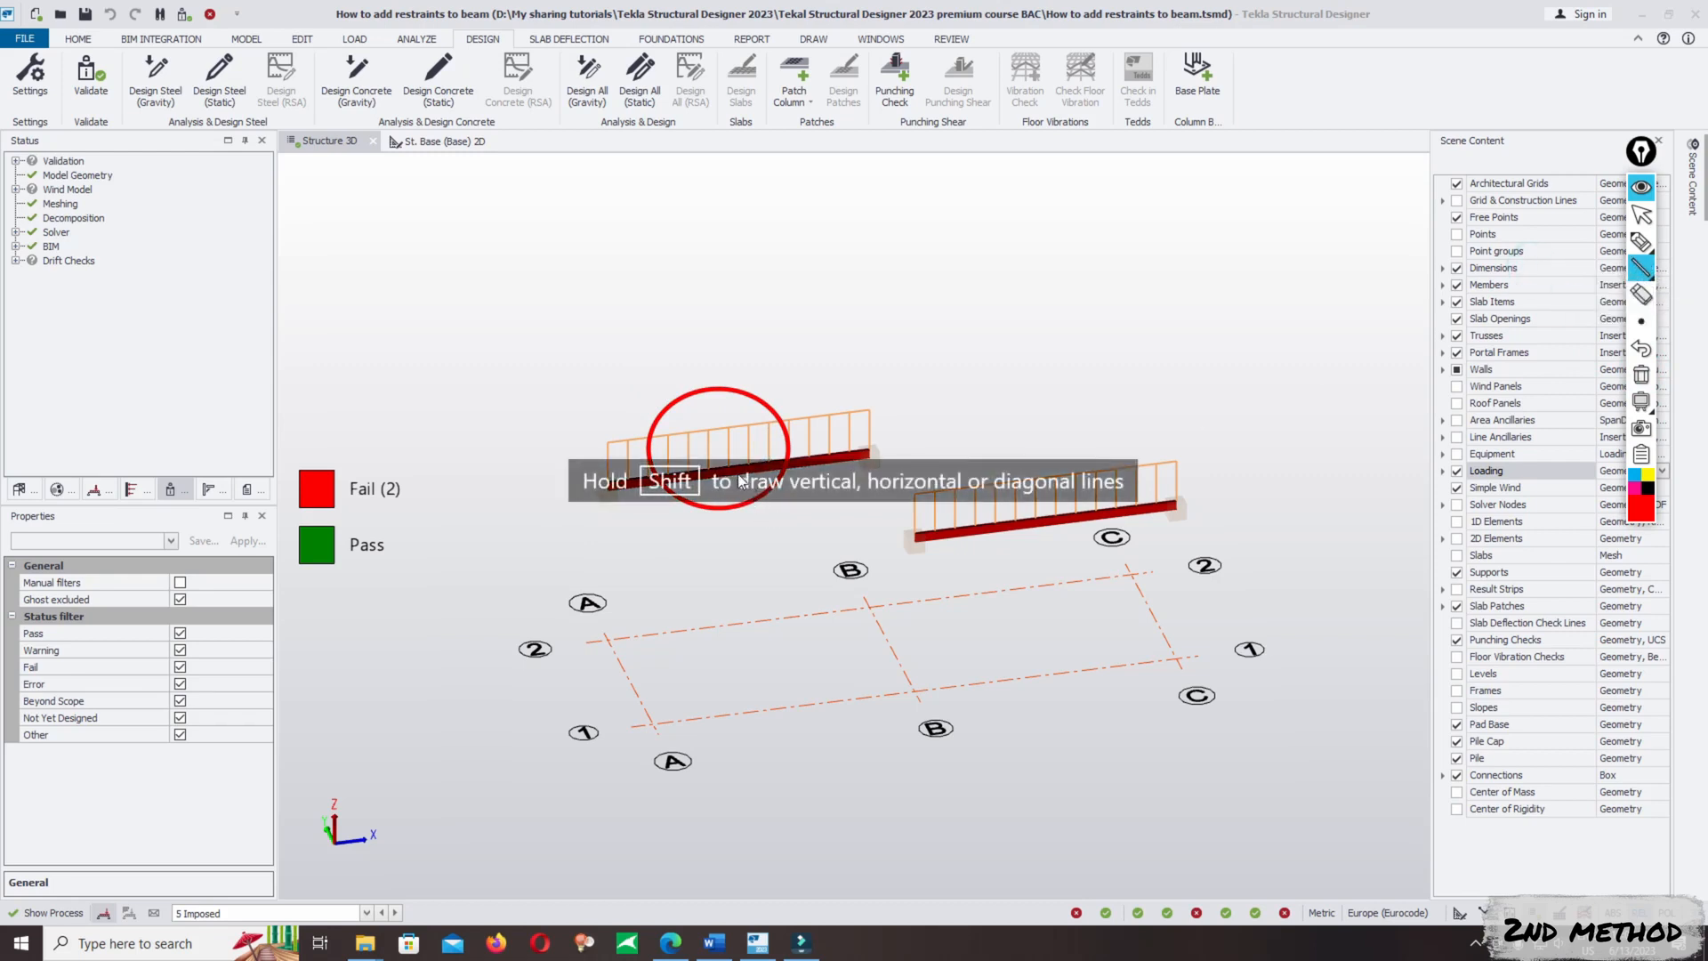
{"action": "left_click_drag", "start_coordinate": [766, 541], "coordinate": [777, 564]}
{"action": "left_click_drag", "start_coordinate": [682, 352], "coordinate": [736, 472]}
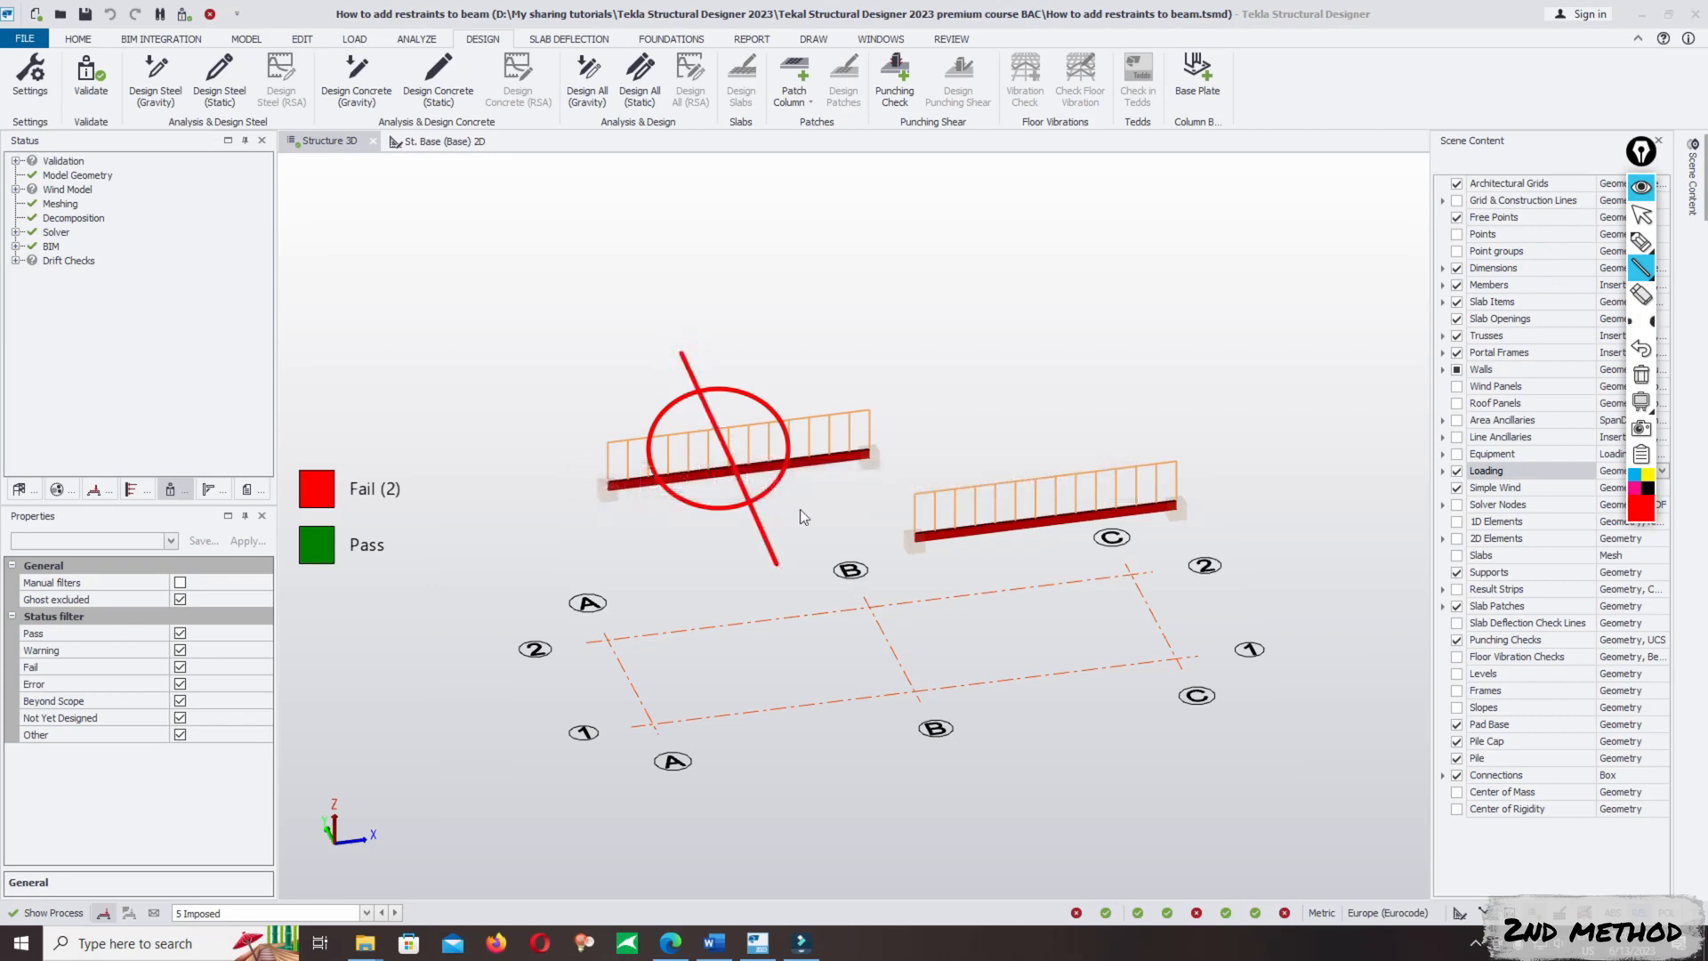
- Cross out the B/1–C/1 beam with two thick red line annotations
{"action": "scroll", "coordinate": [734, 488], "scroll_direction": "up", "scroll_amount": 3}
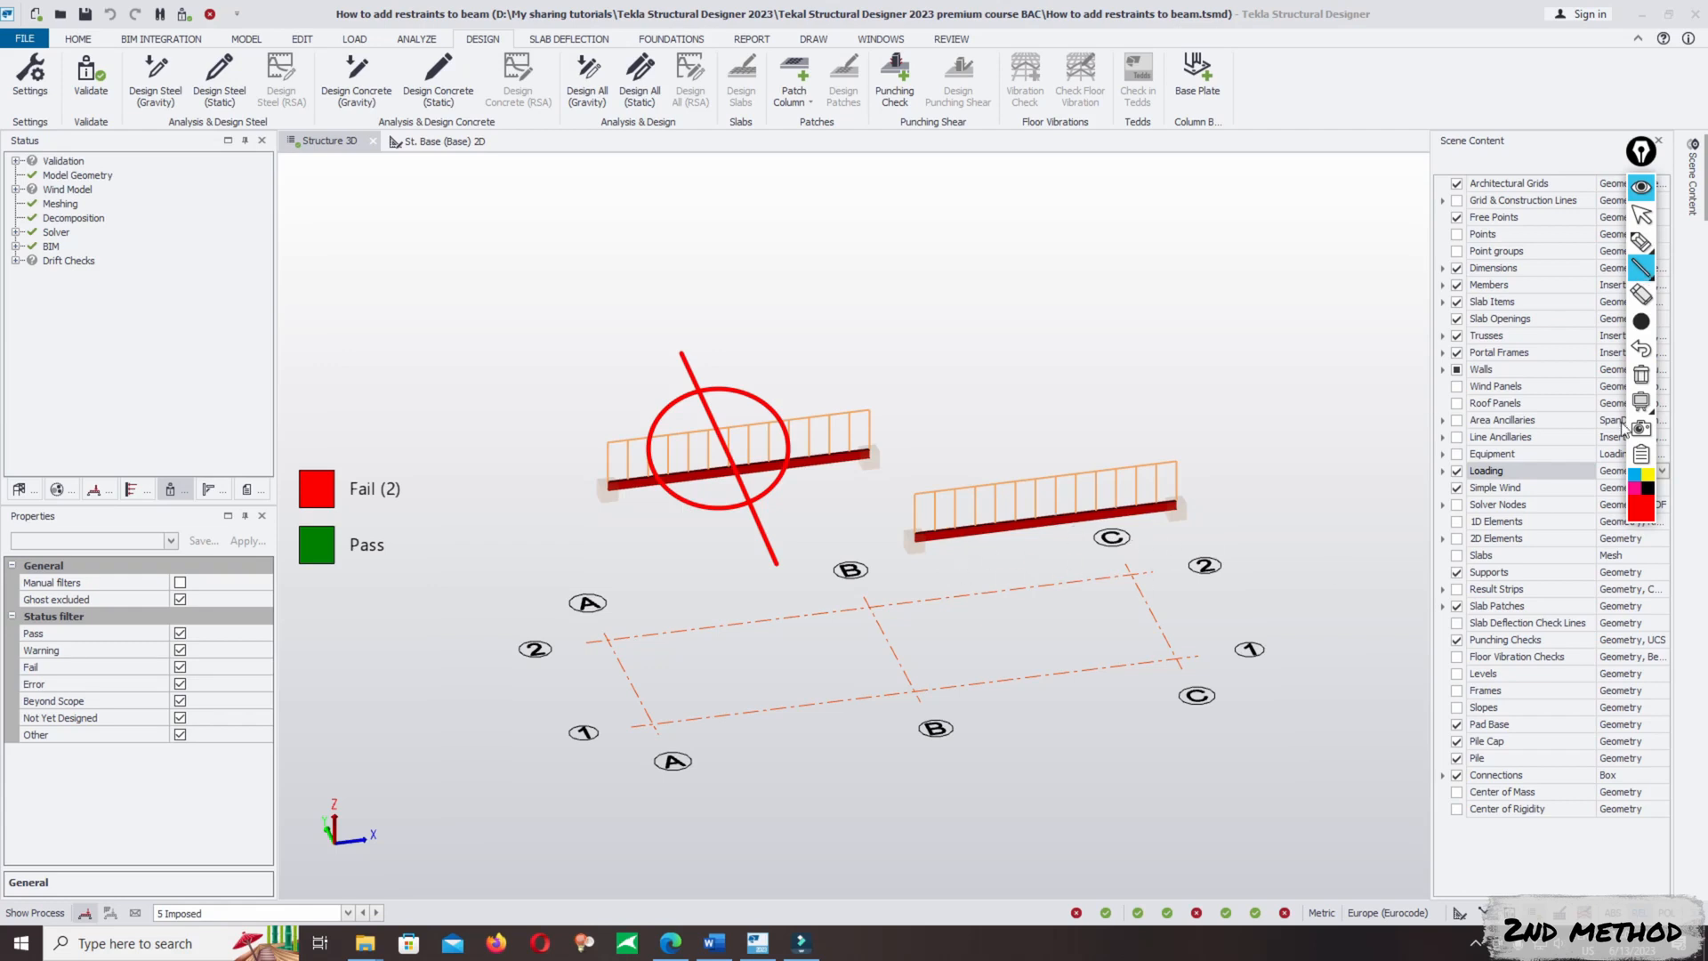
{"action": "left_click", "coordinate": [1642, 268]}
{"action": "left_click_drag", "start_coordinate": [985, 446], "coordinate": [1140, 574]}
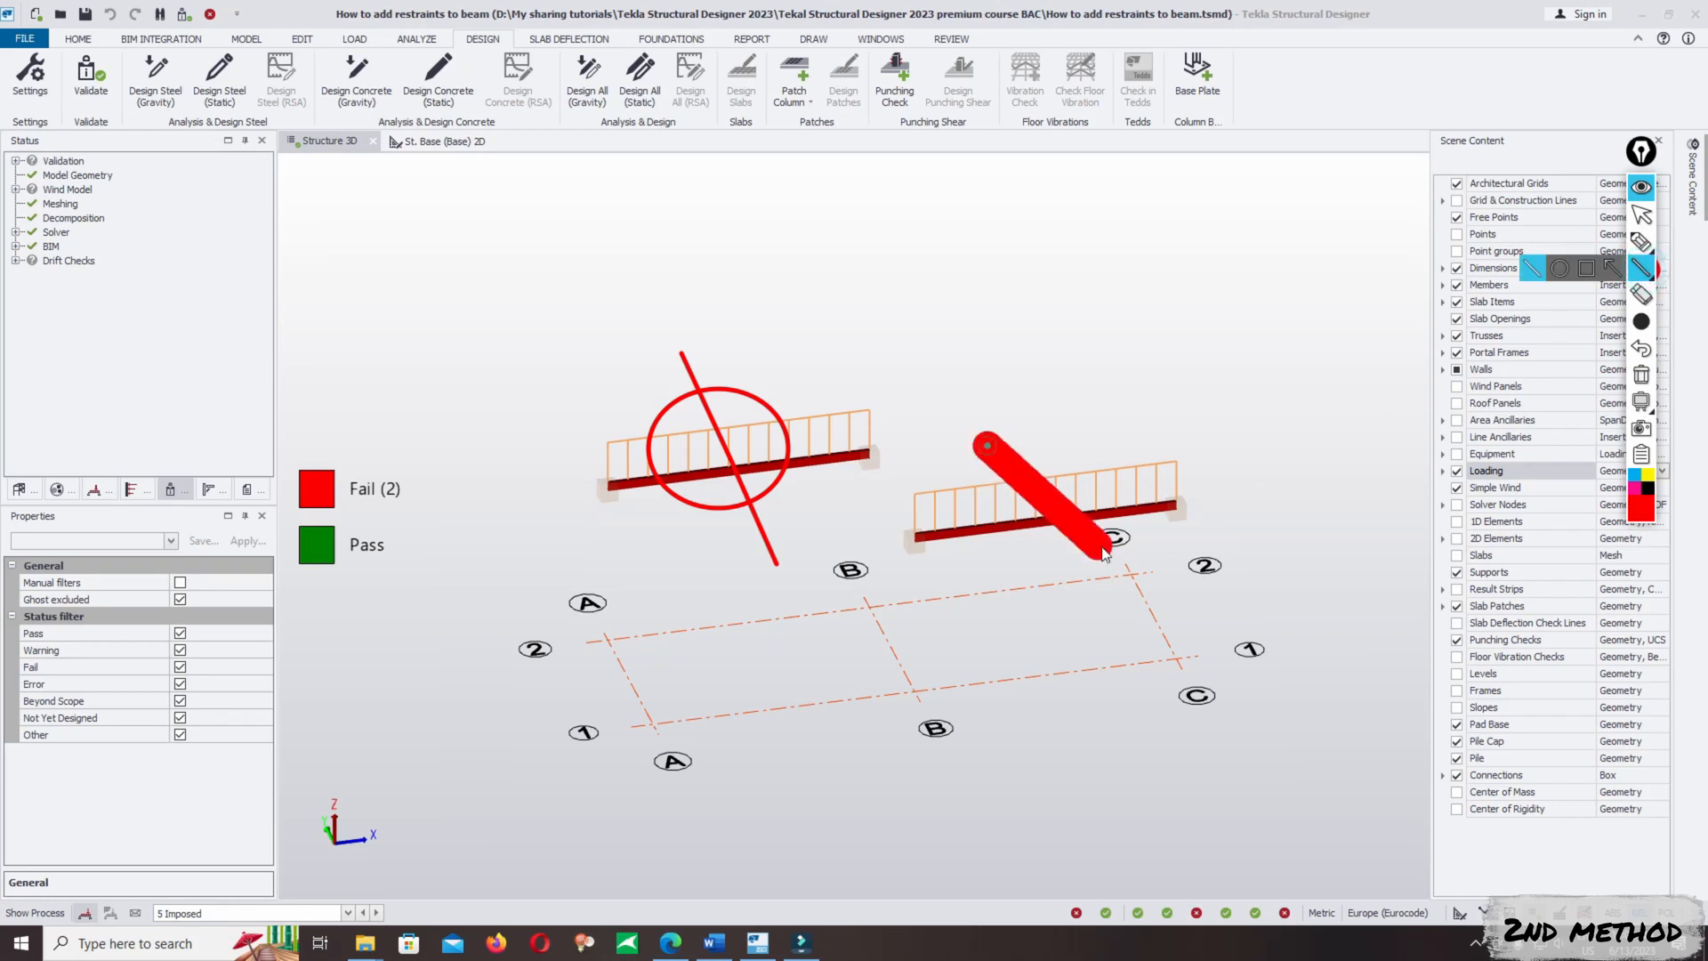
{"action": "left_click_drag", "start_coordinate": [1103, 423], "coordinate": [1032, 576]}
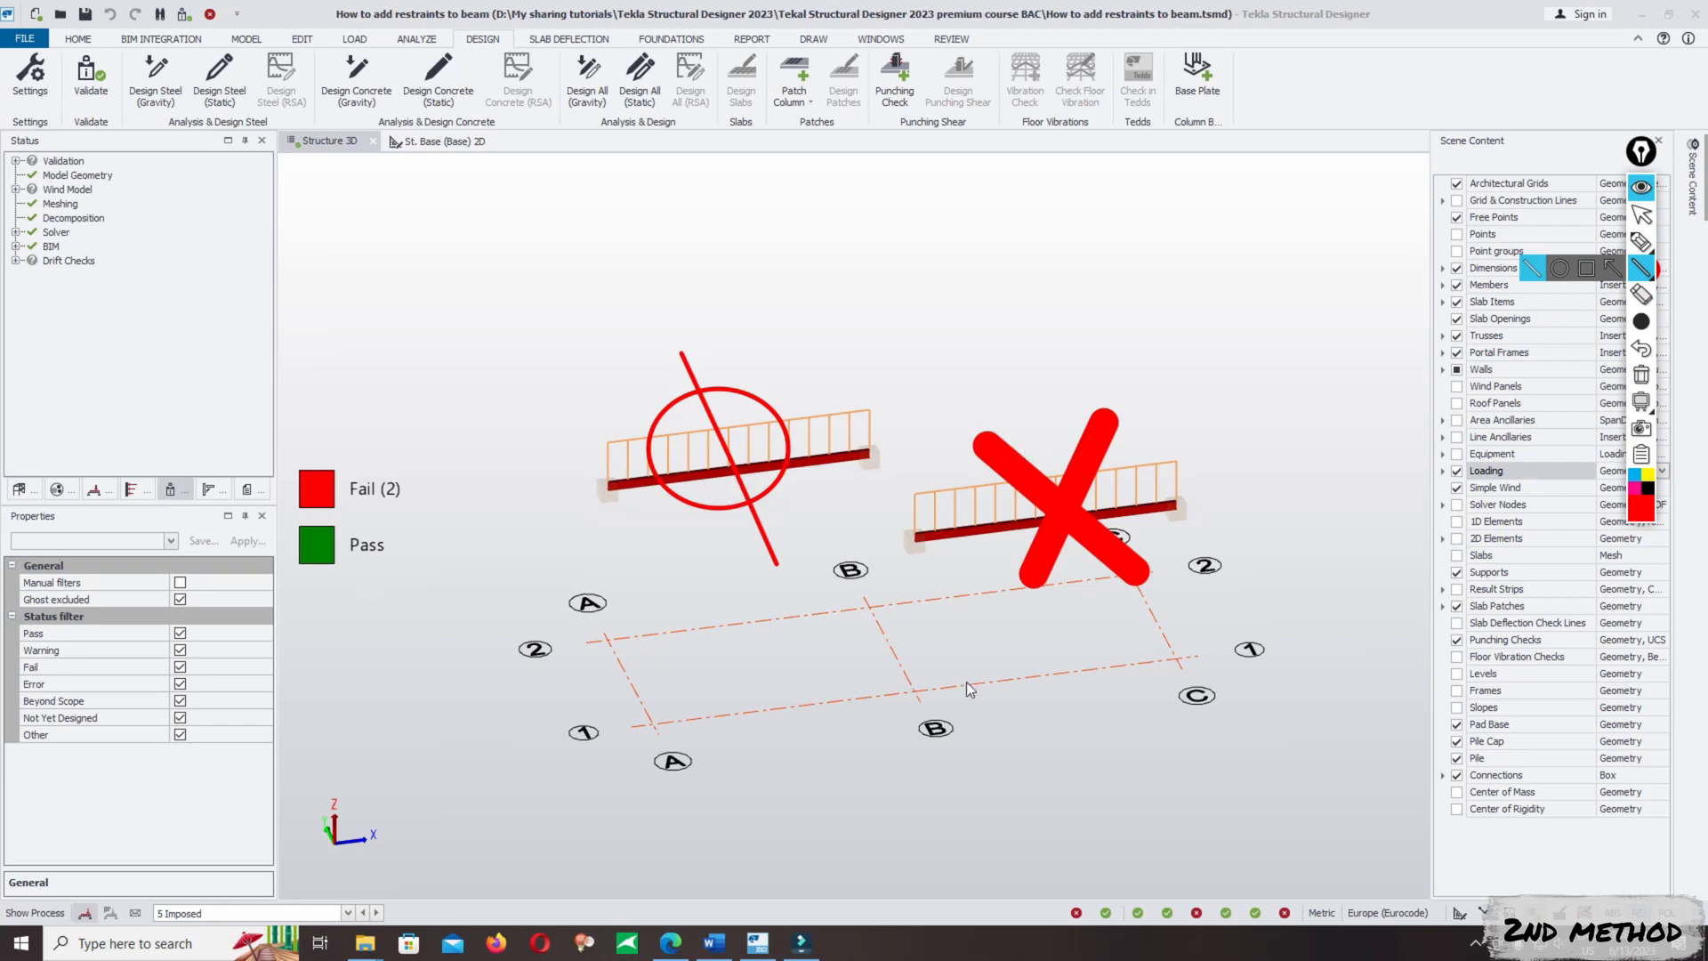
{"action": "left_click", "coordinate": [1643, 371]}
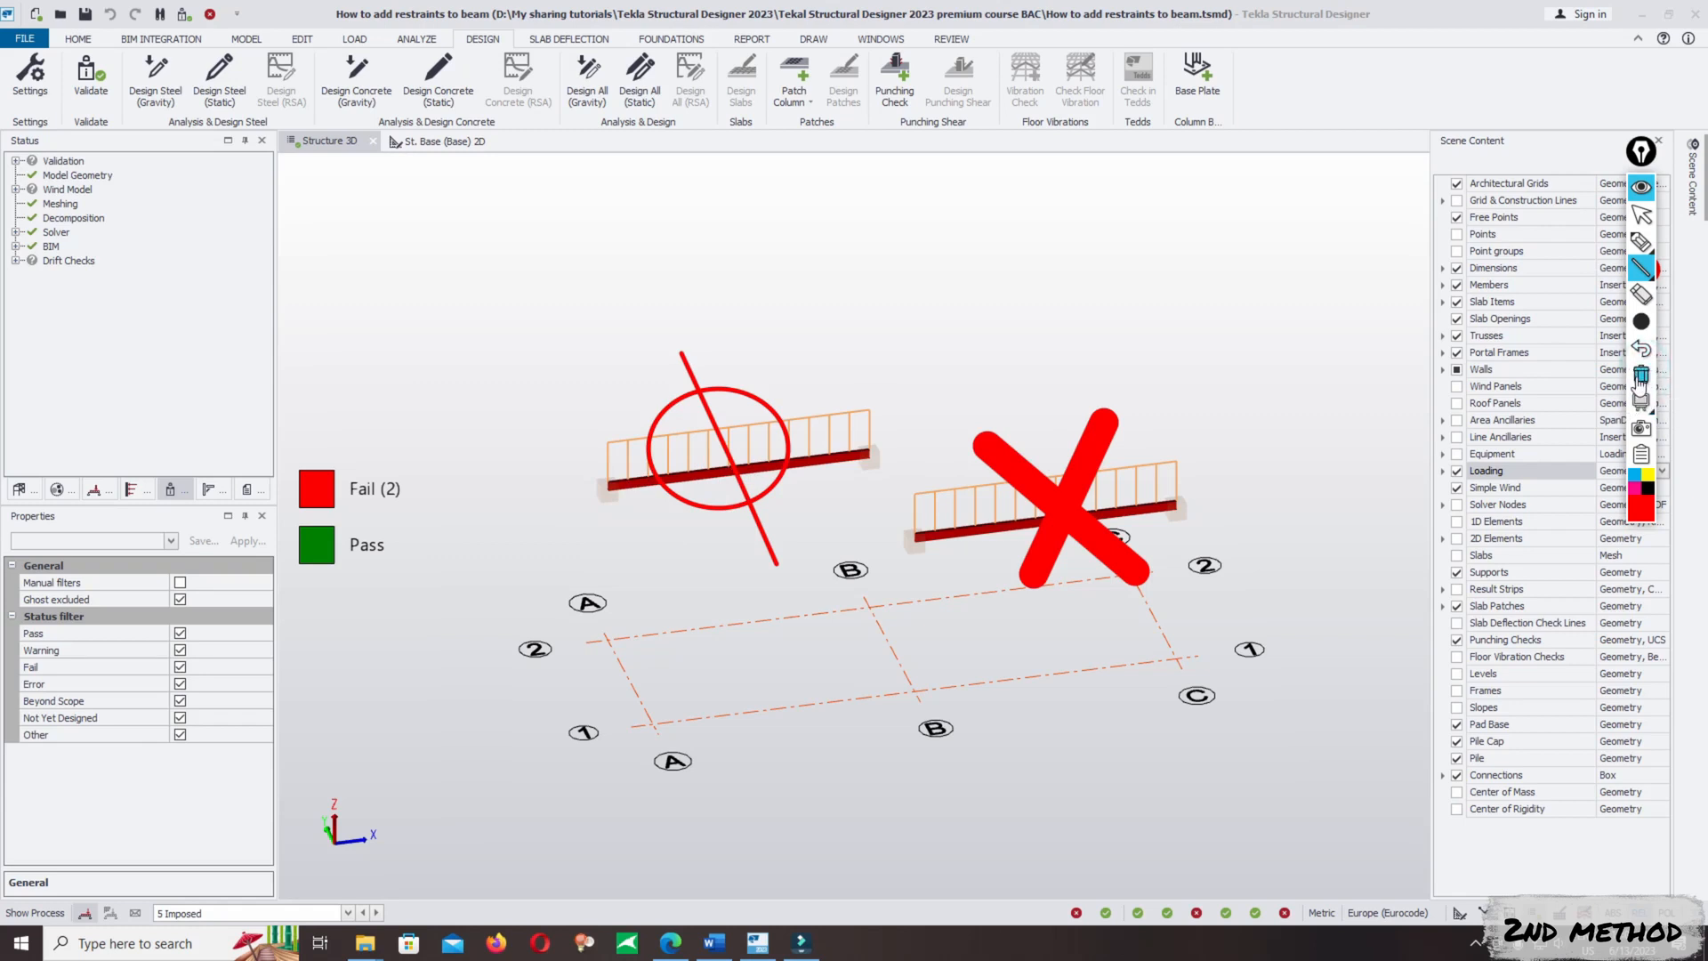
- Add the red text annotation "factor=0.5" above the A/2–B/2 beam
{"action": "mouse_move", "coordinate": [1645, 278]}
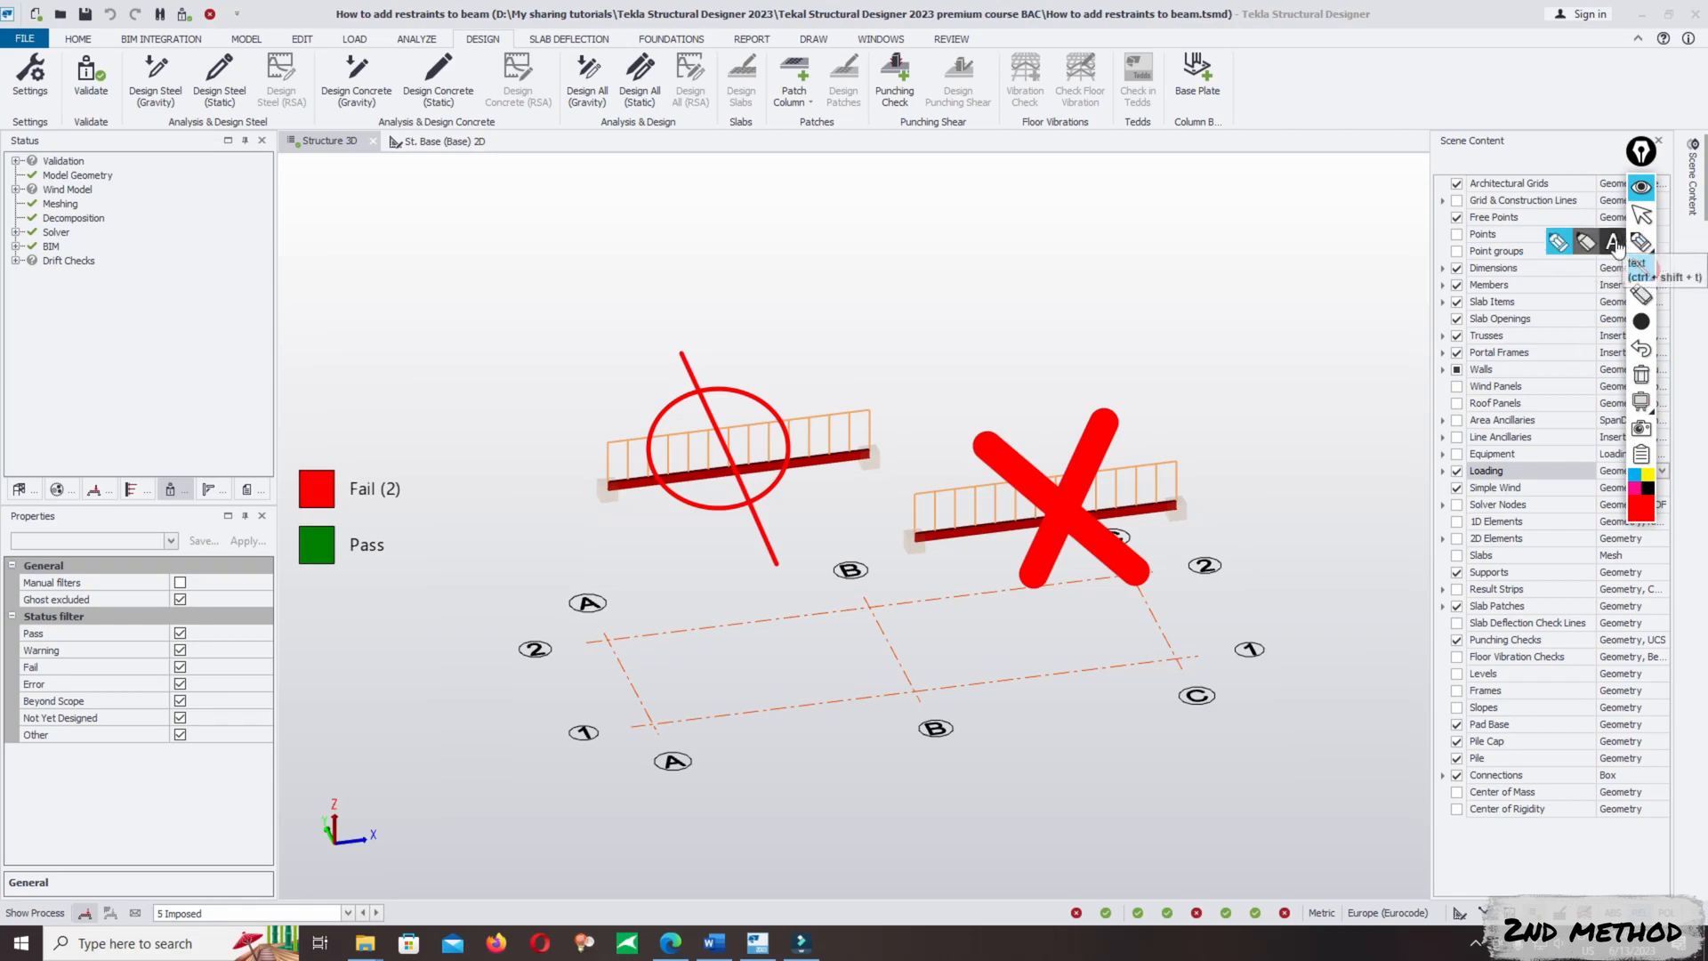
{"action": "left_click", "coordinate": [1612, 241]}
{"action": "left_click", "coordinate": [716, 293]}
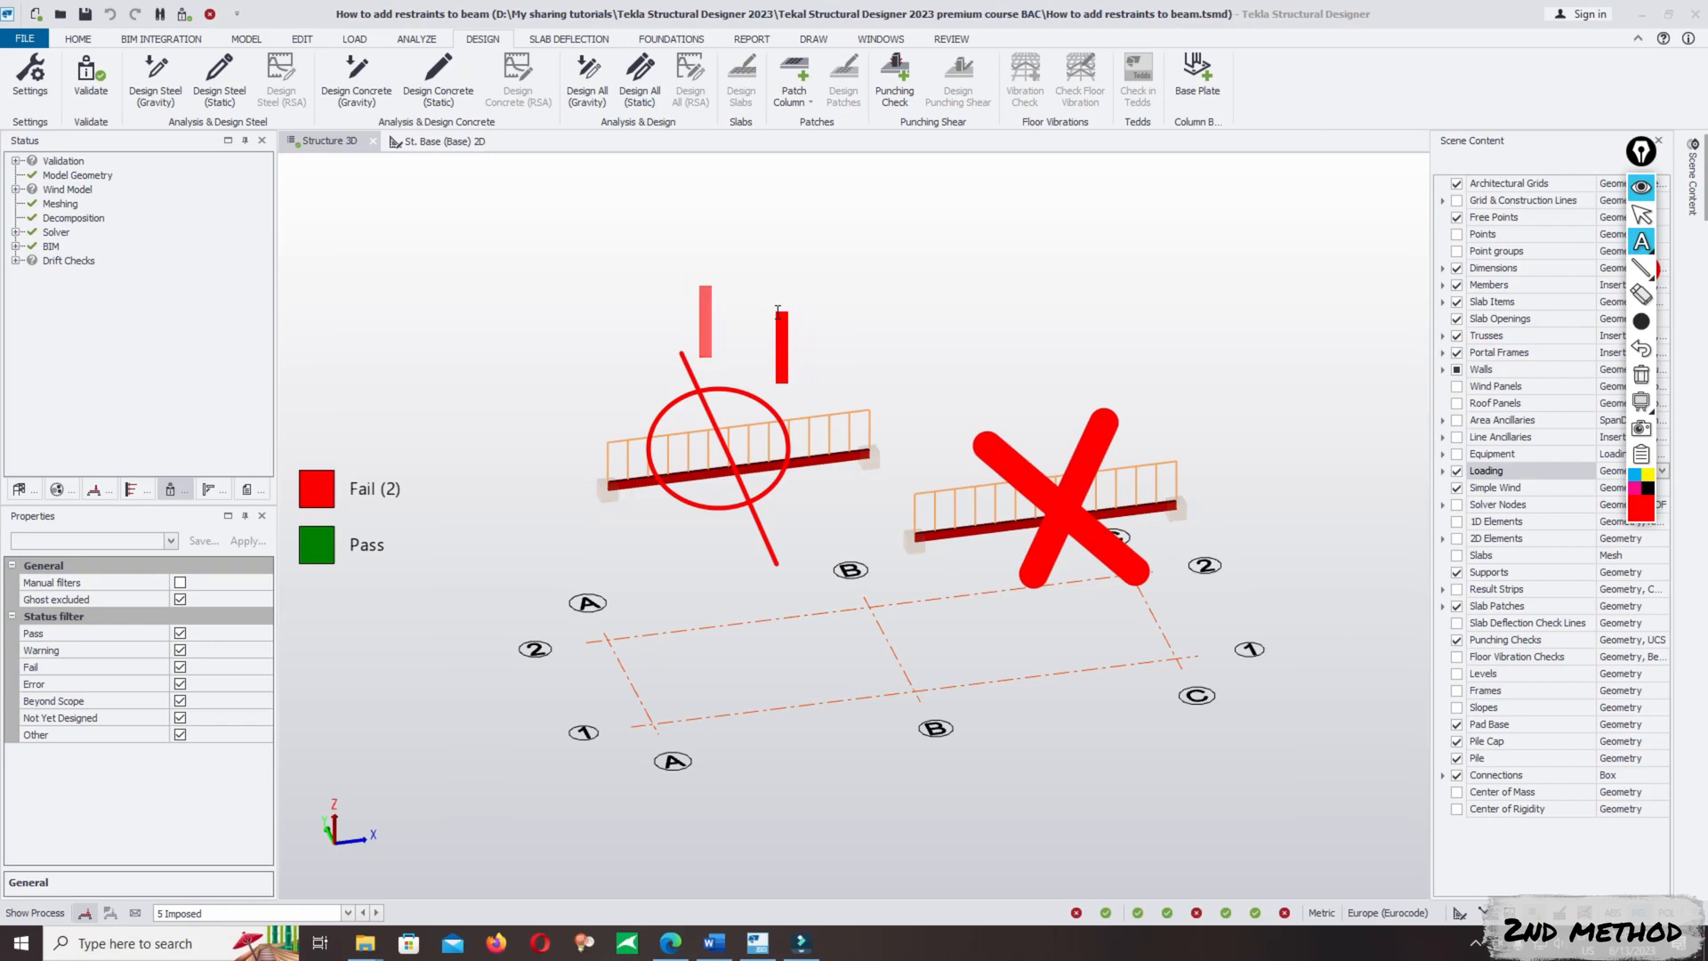
{"action": "type", "text": "factor"}
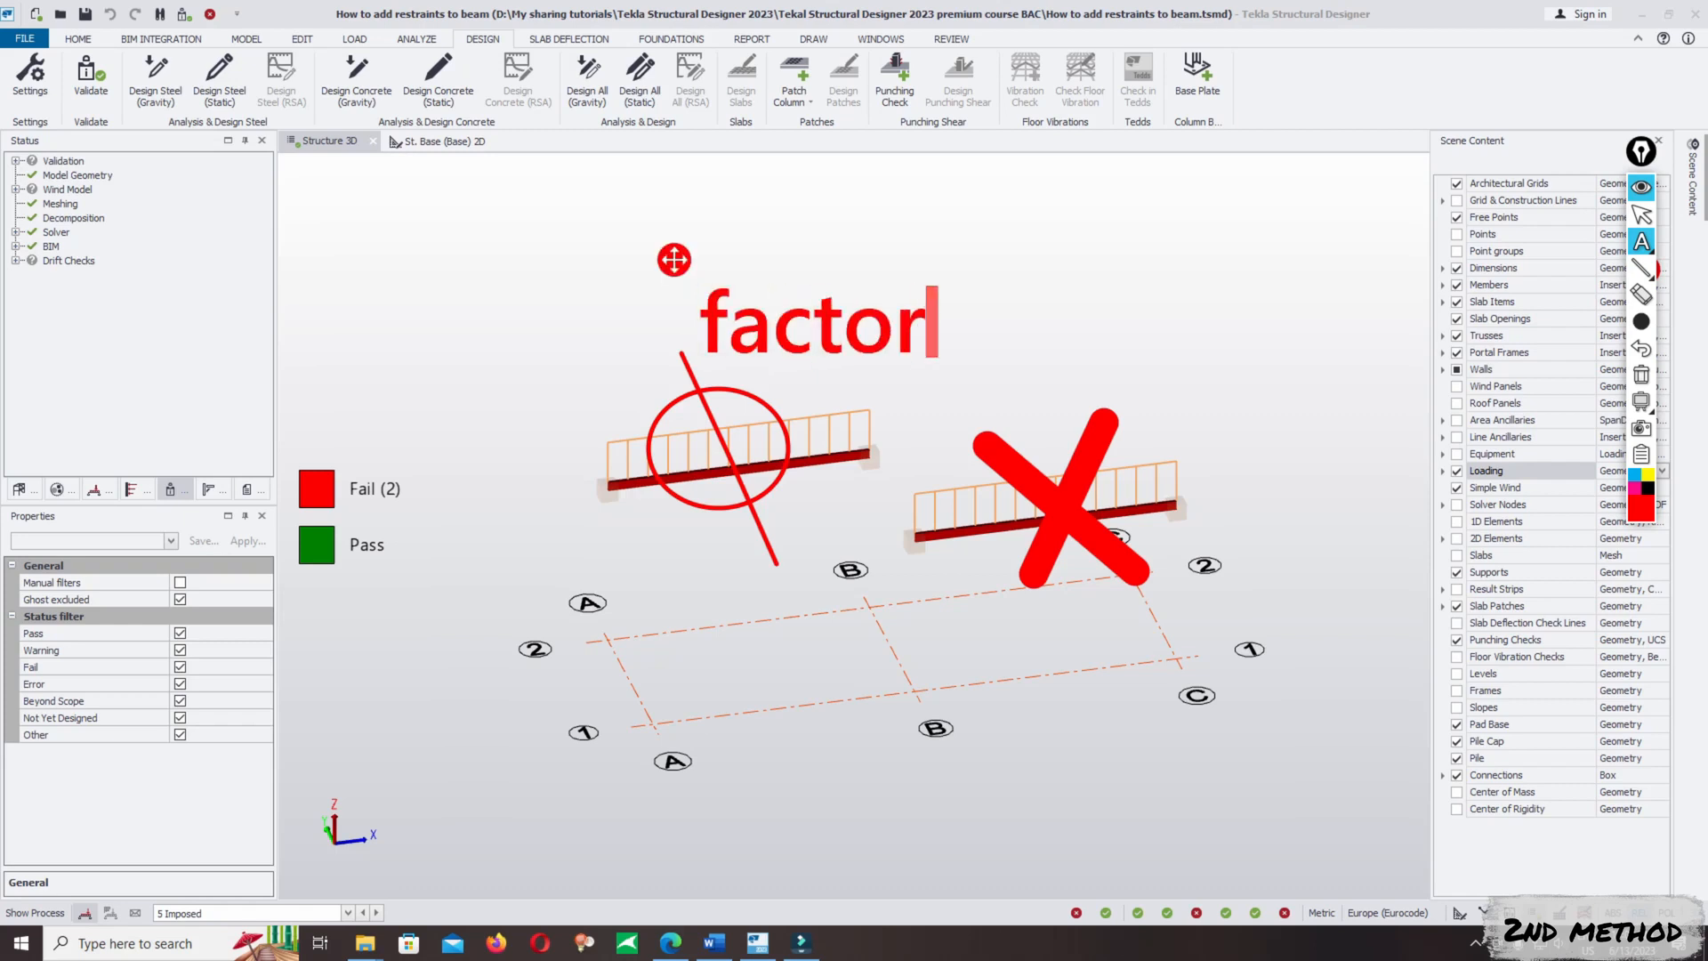
{"action": "type", "text": "=0.5"}
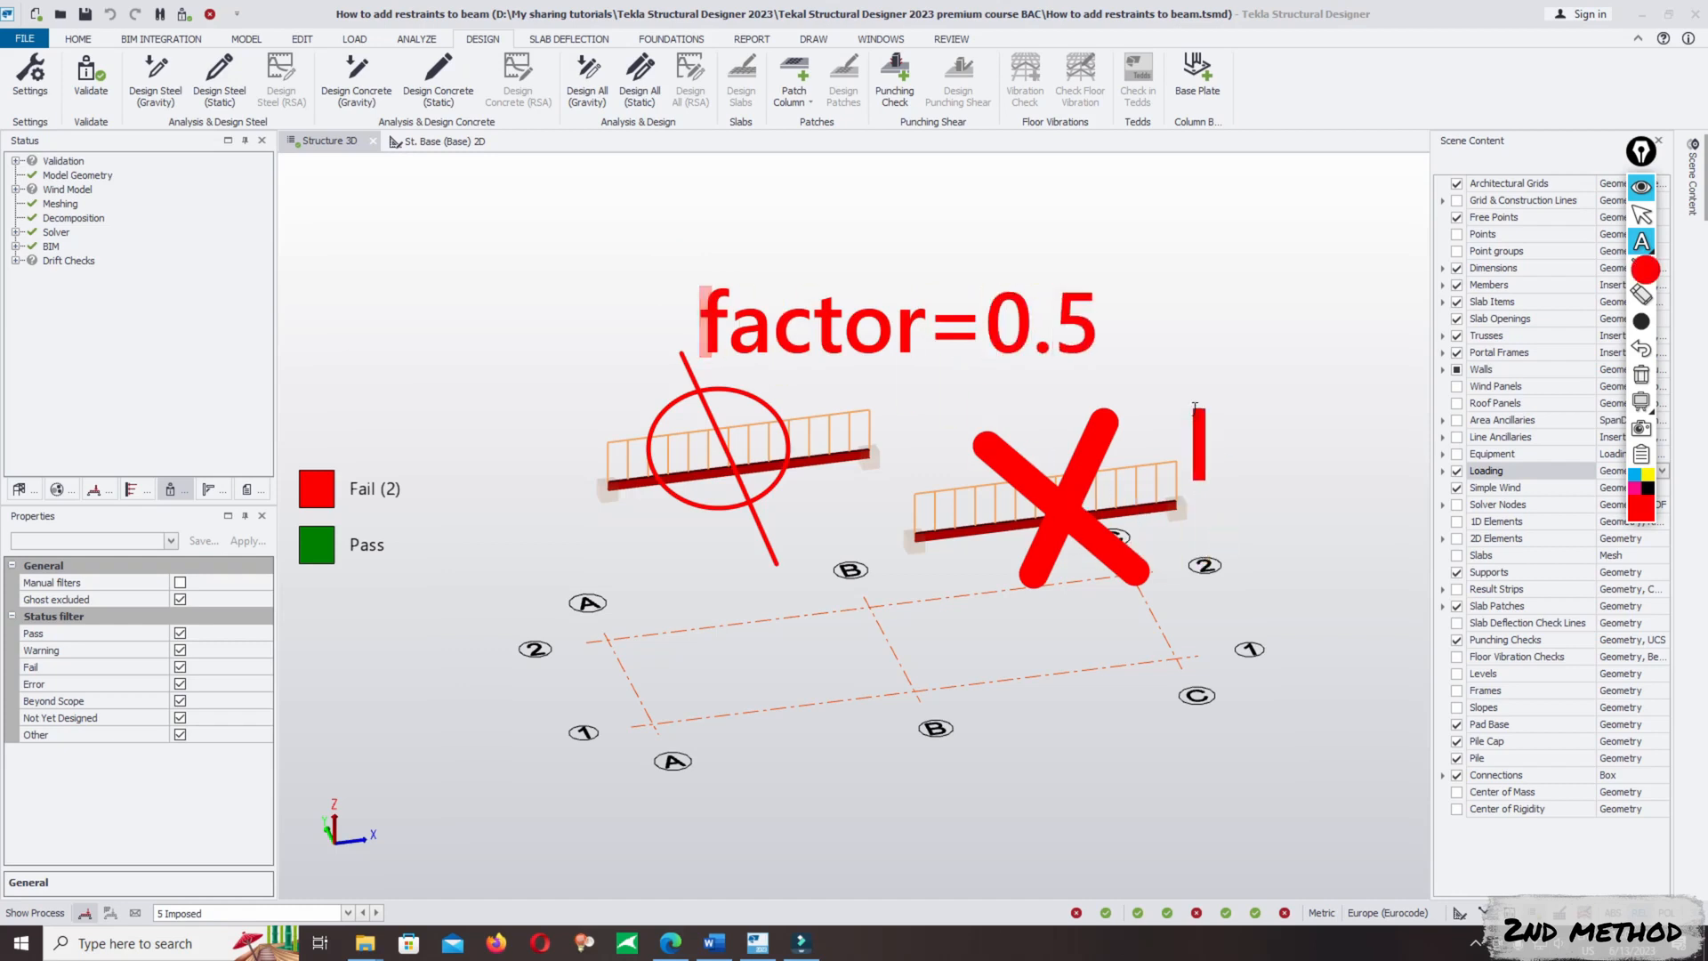
- Add the three-line red text annotation "No restraint to prevent ltb" beside the B/1–C/1 beam
{"action": "left_click", "coordinate": [1198, 407]}
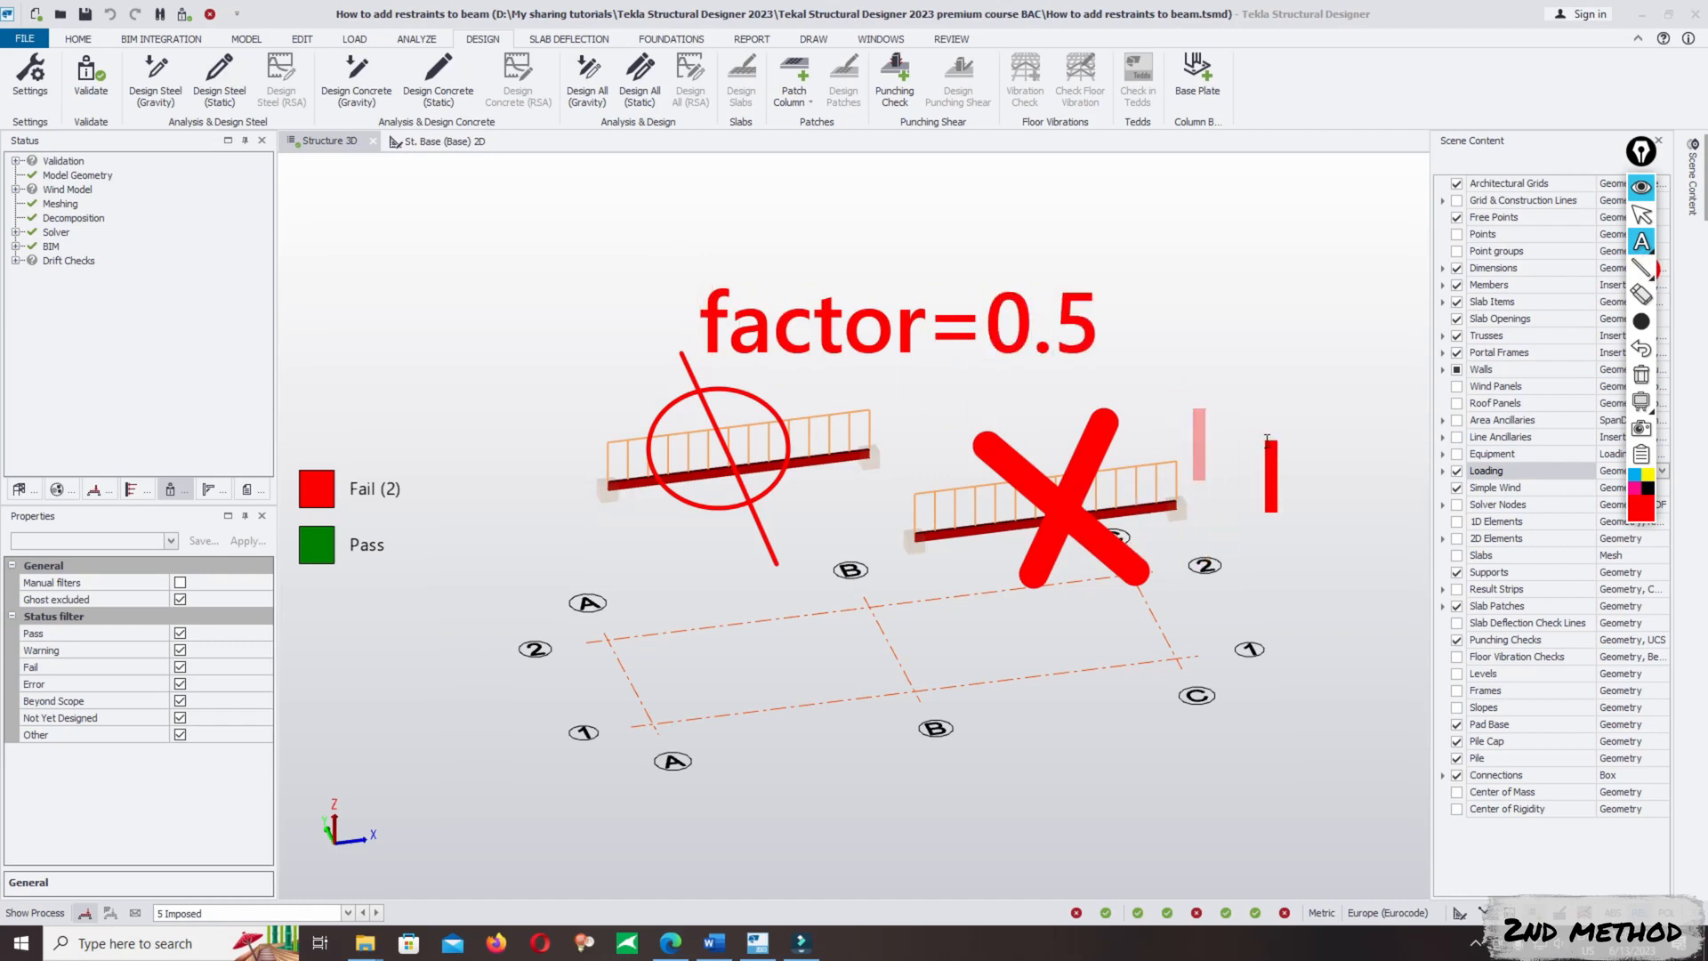
{"action": "type", "text": "N"}
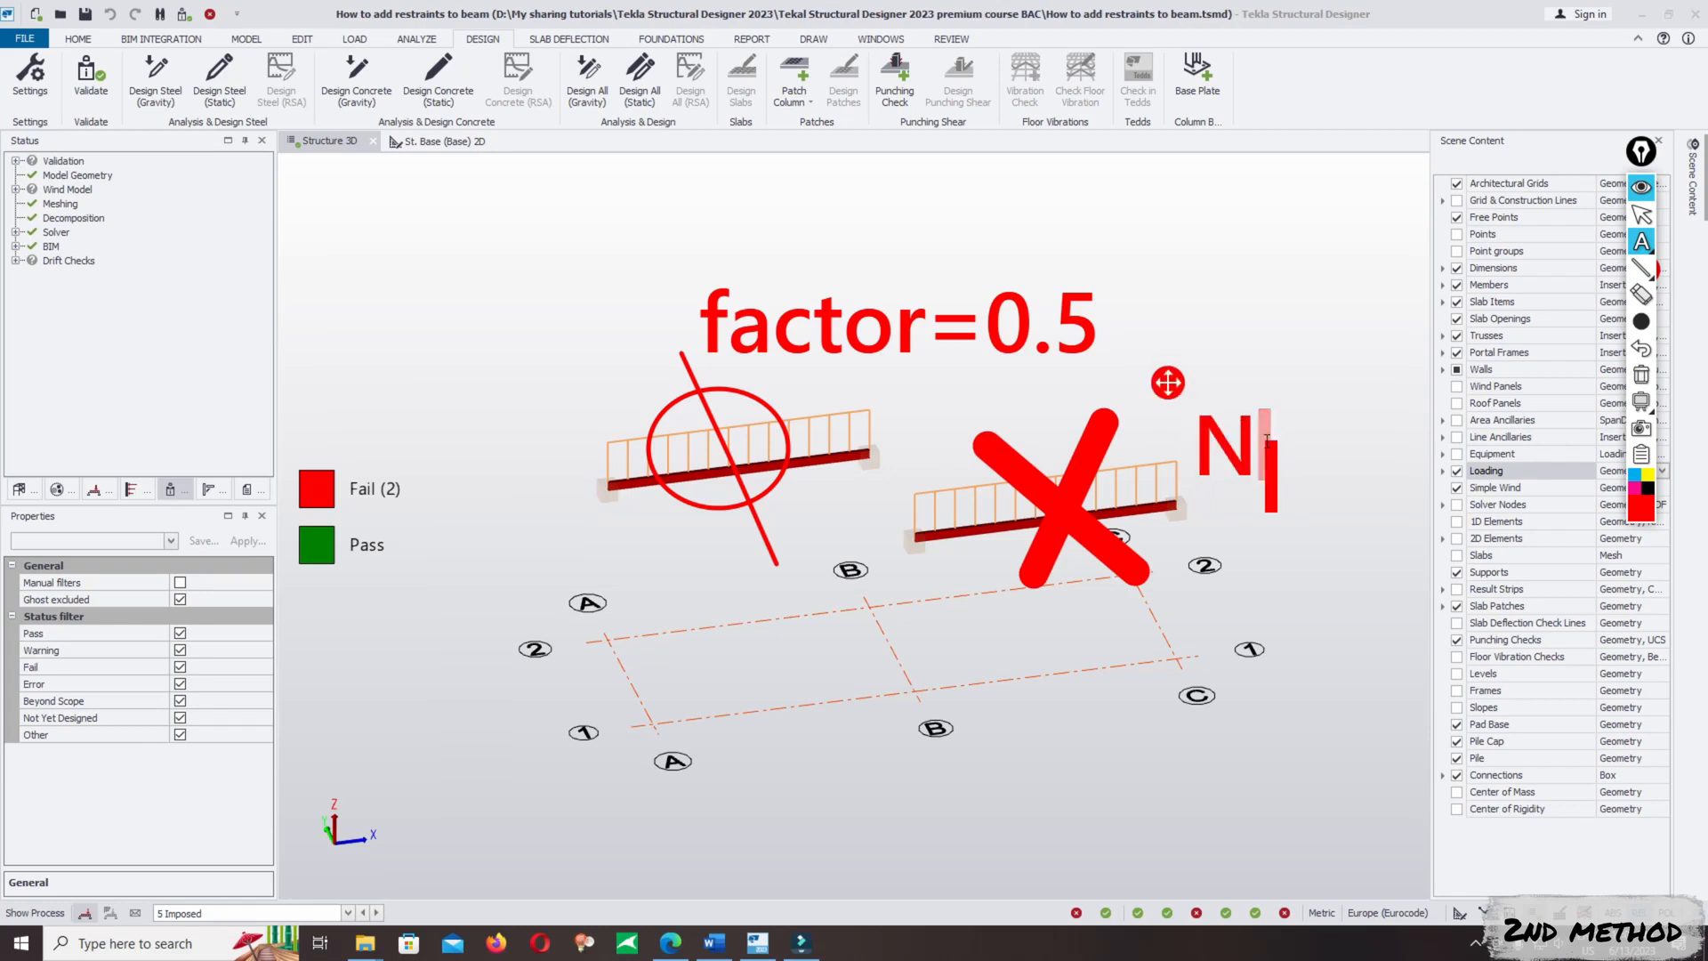
{"action": "type", "text": "o rs"}
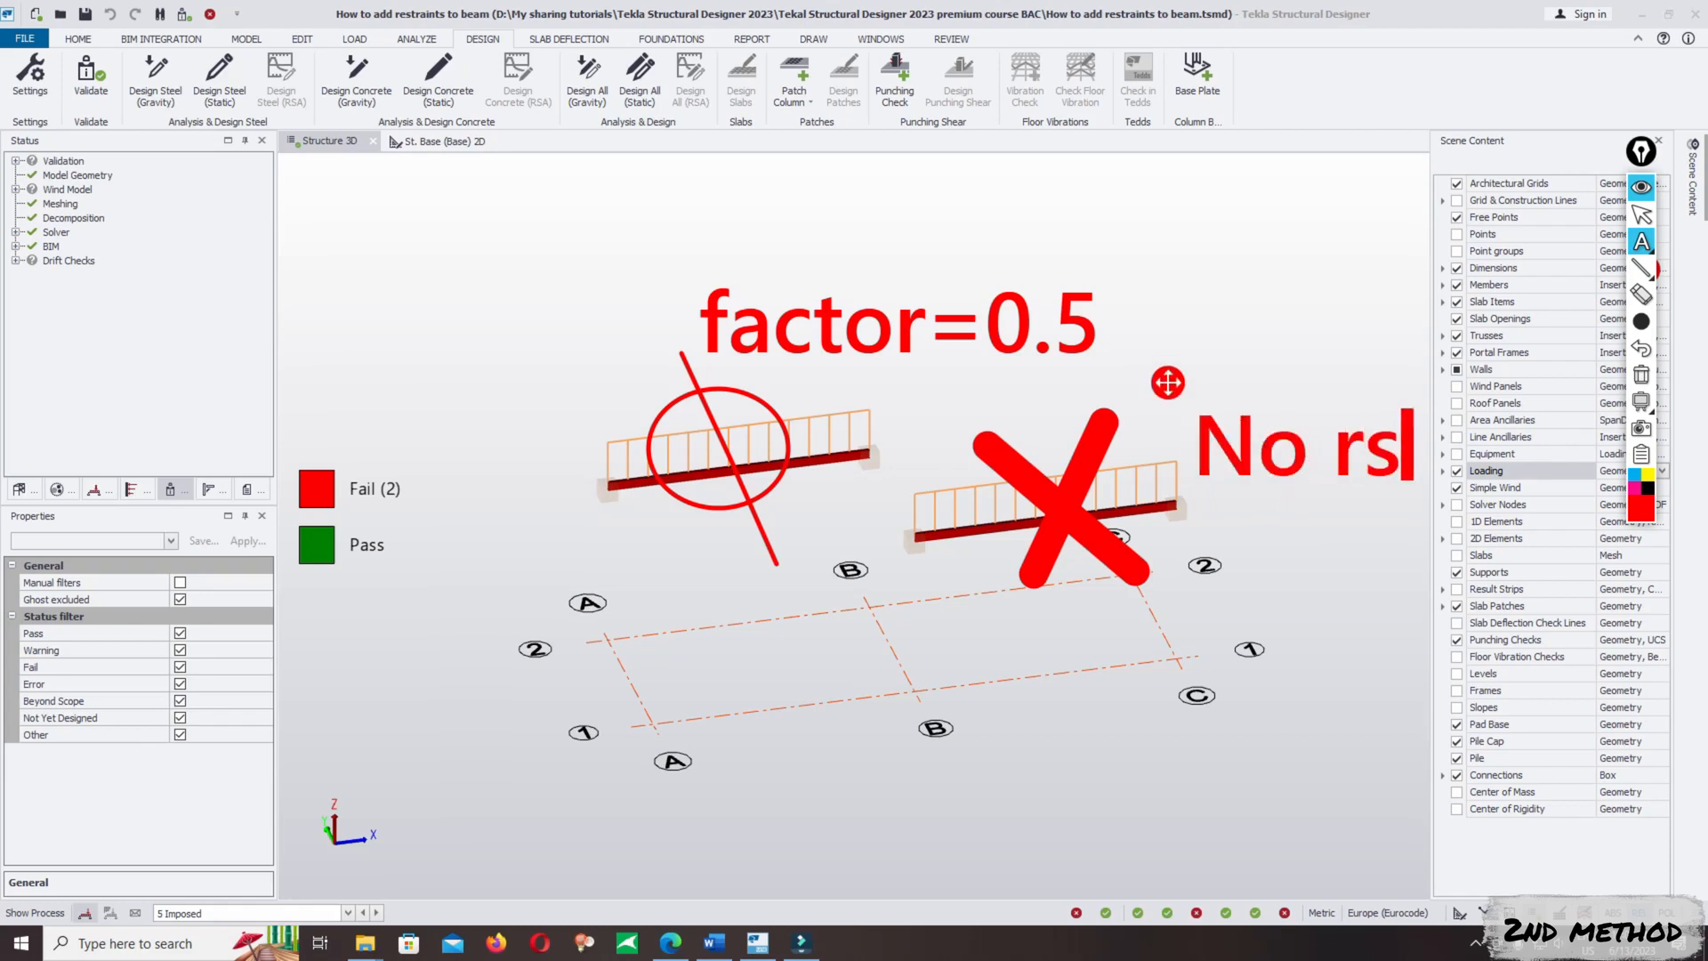
{"action": "key", "text": "BackSpace"}
{"action": "type", "text": "etra"}
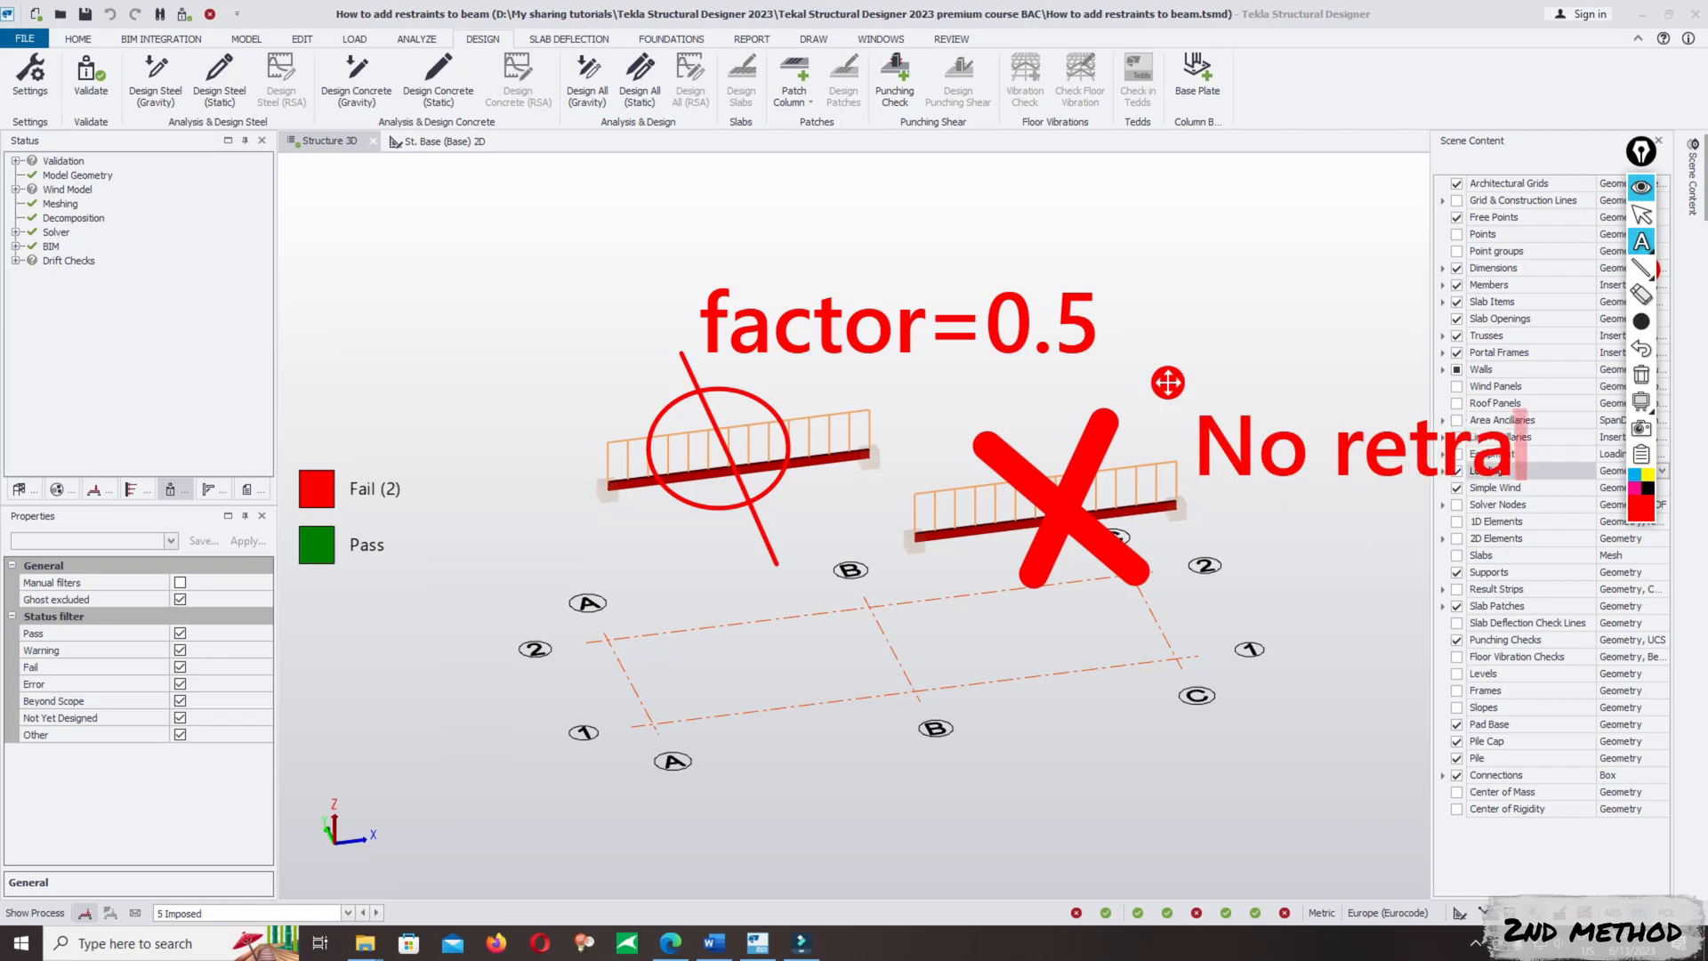
{"action": "type", "text": "i"}
{"action": "key", "text": "BackSpace"}
{"action": "key", "text": "BackSpace"}
{"action": "key", "text": "BackSpace"}
{"action": "key", "text": "BackSpace"}
{"action": "type", "text": "straint"}
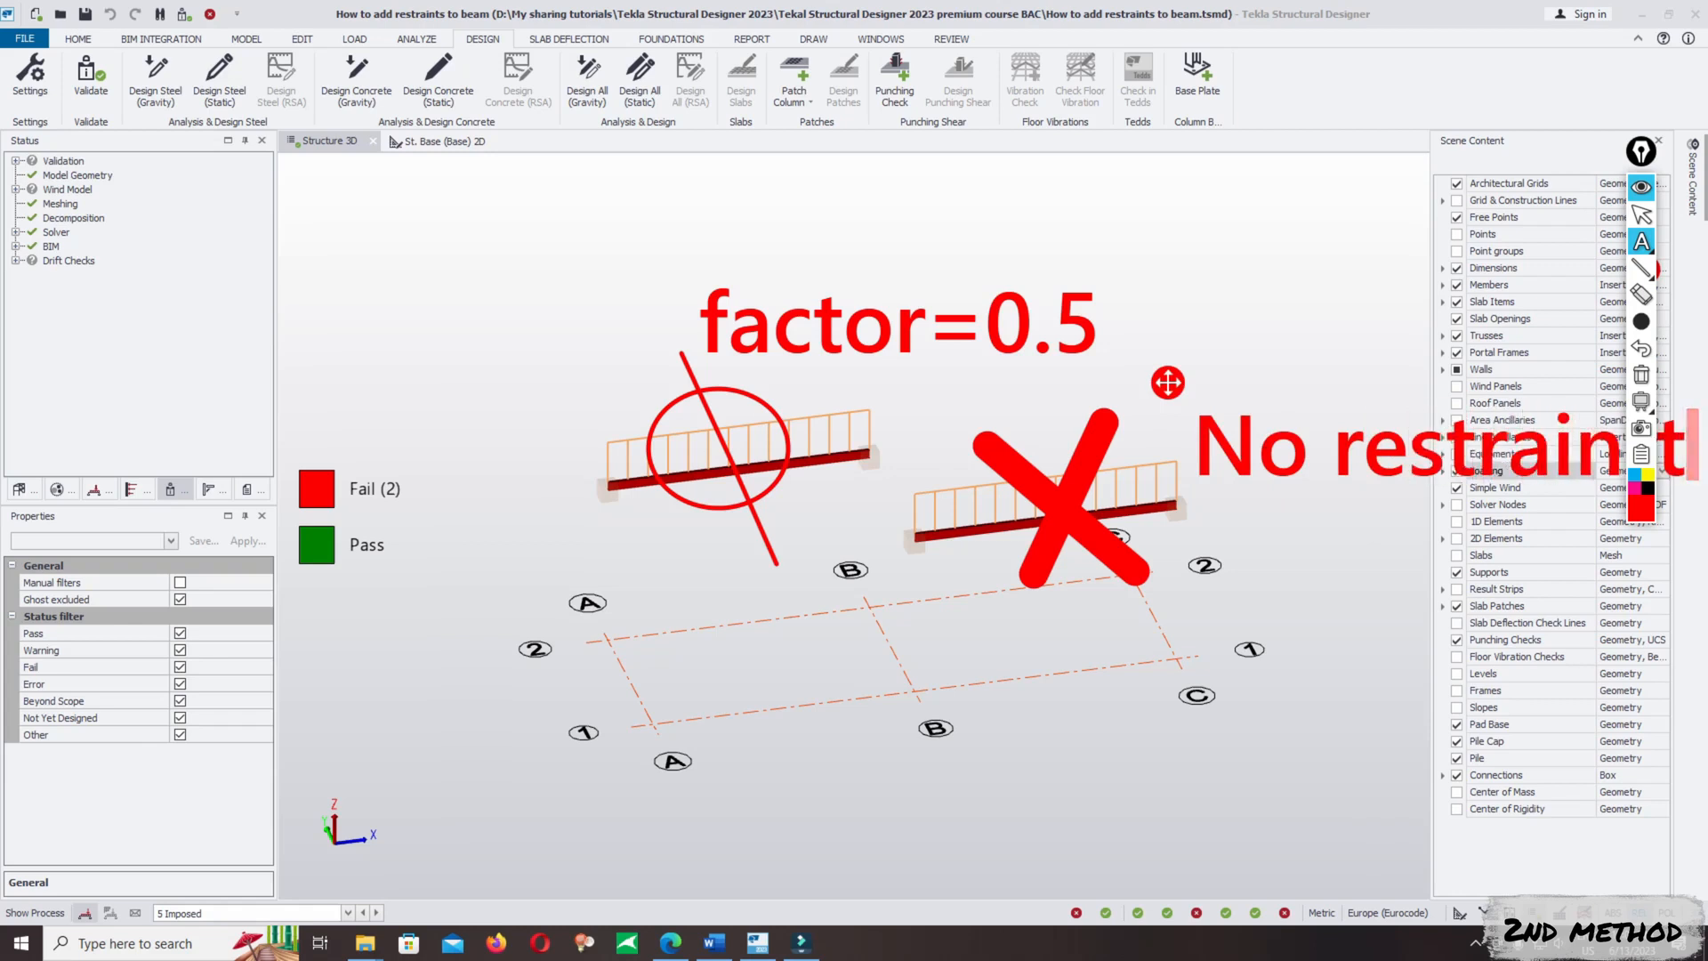
{"action": "key", "text": "Return"}
{"action": "type", "text": "to prevent"}
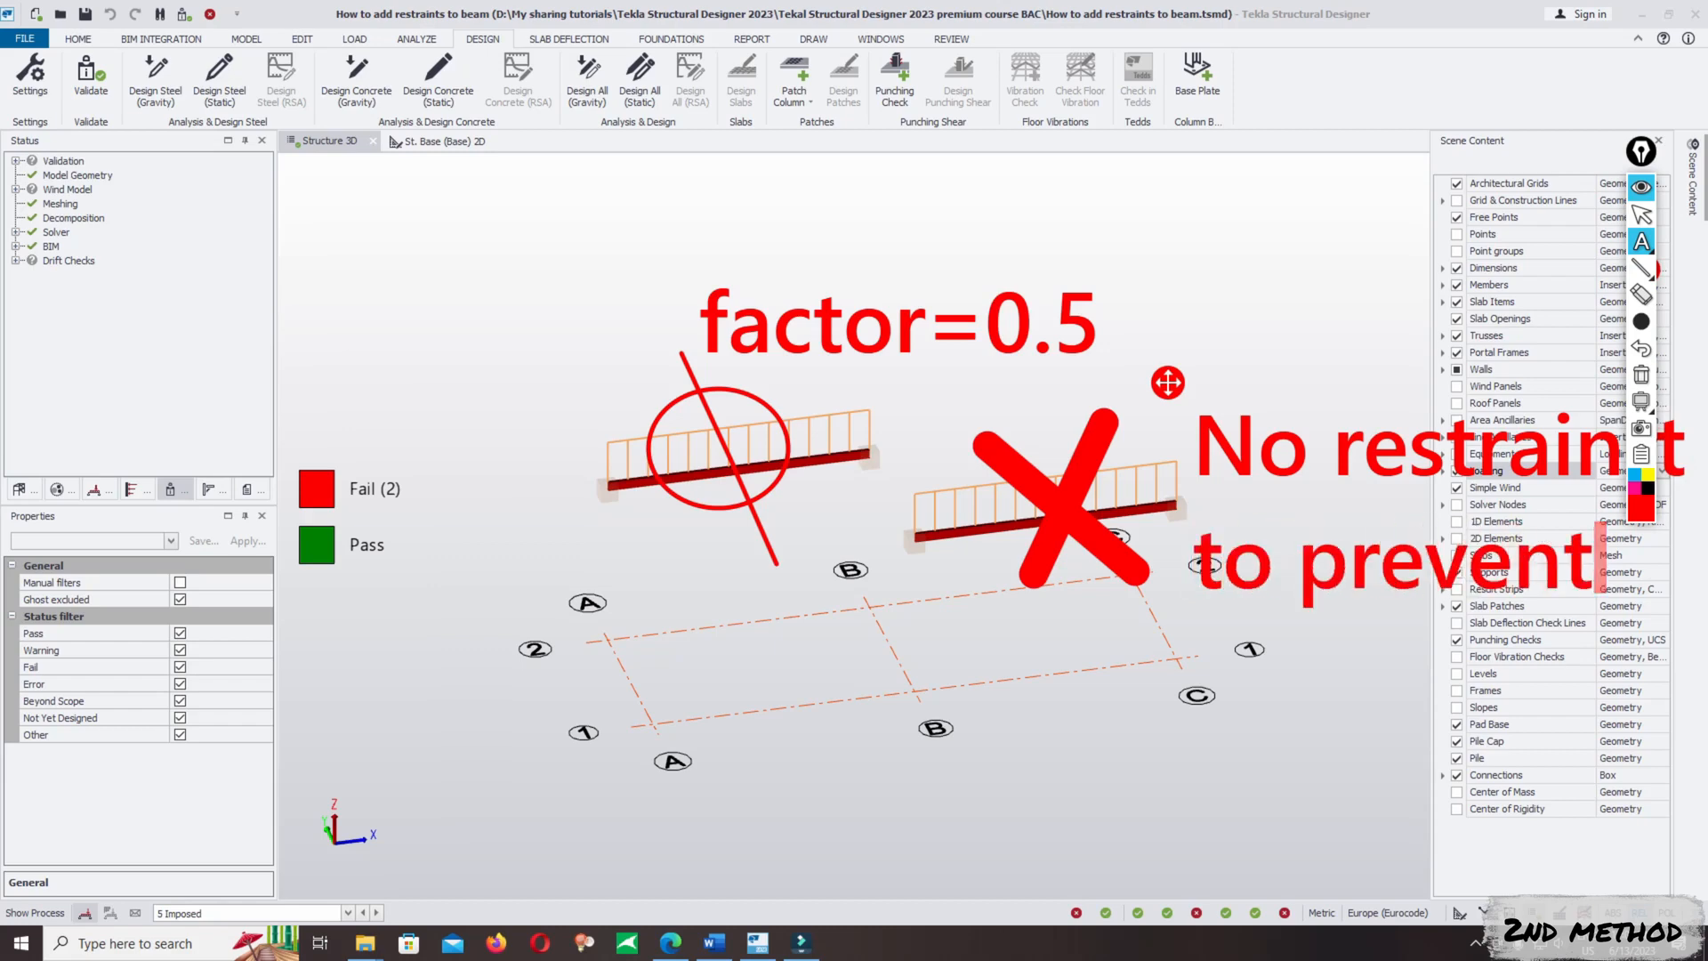
{"action": "key", "text": "Return"}
{"action": "type", "text": "lt"}
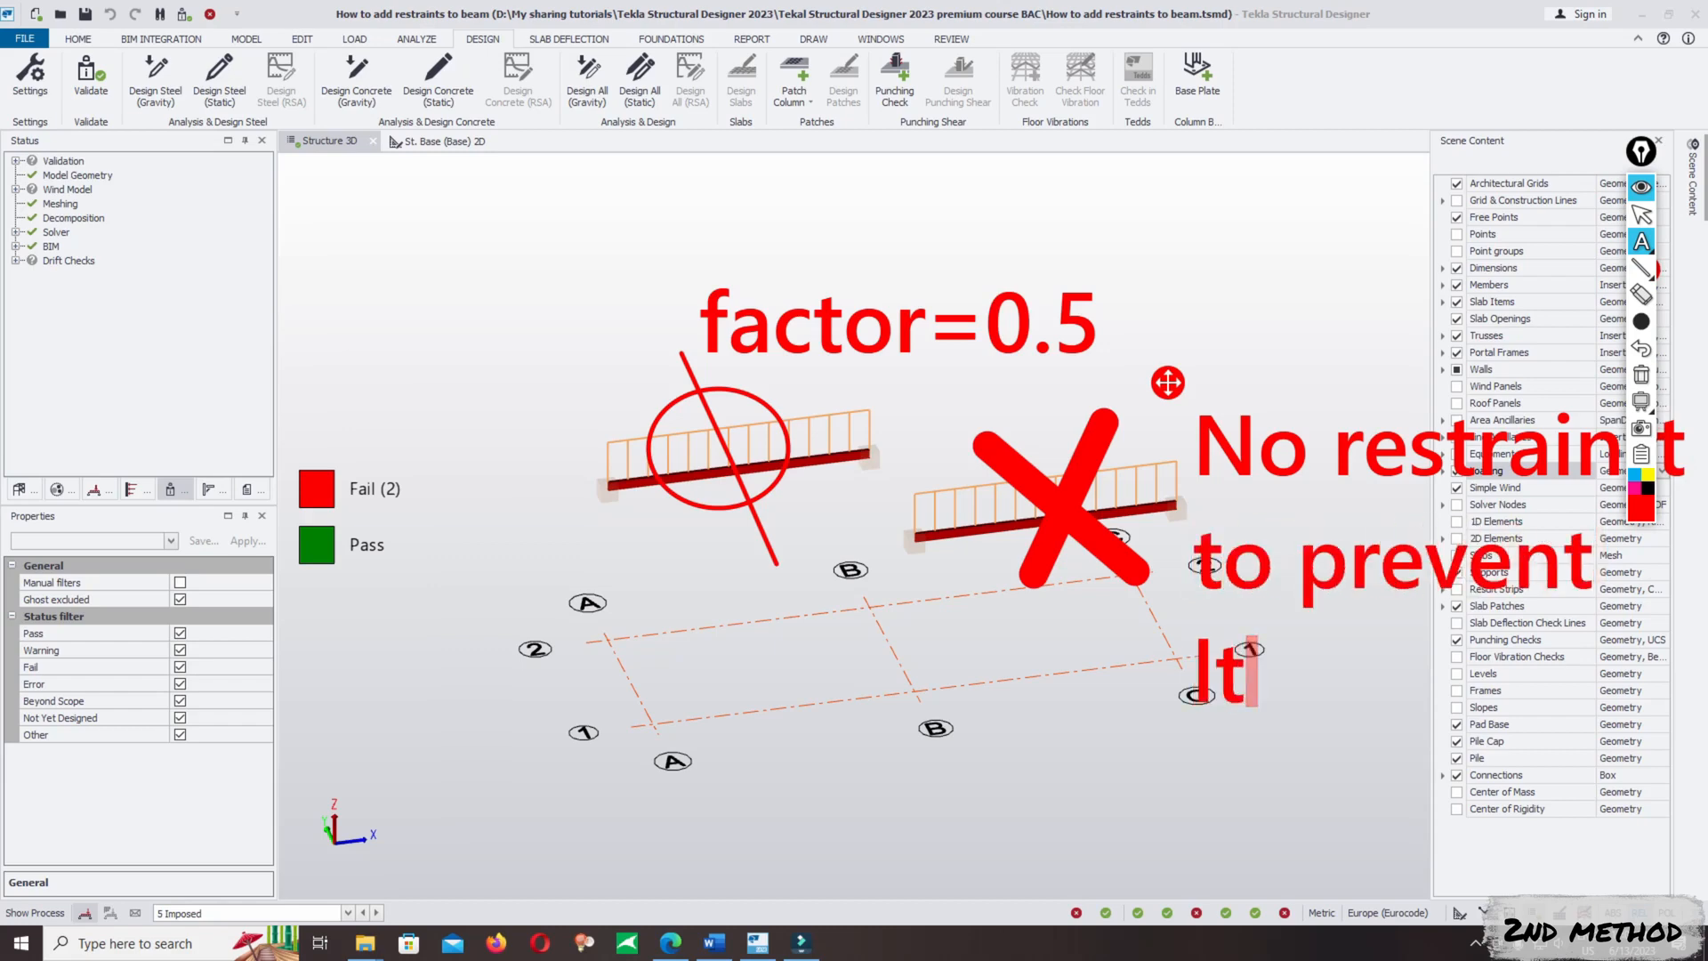
{"action": "type", "text": "b"}
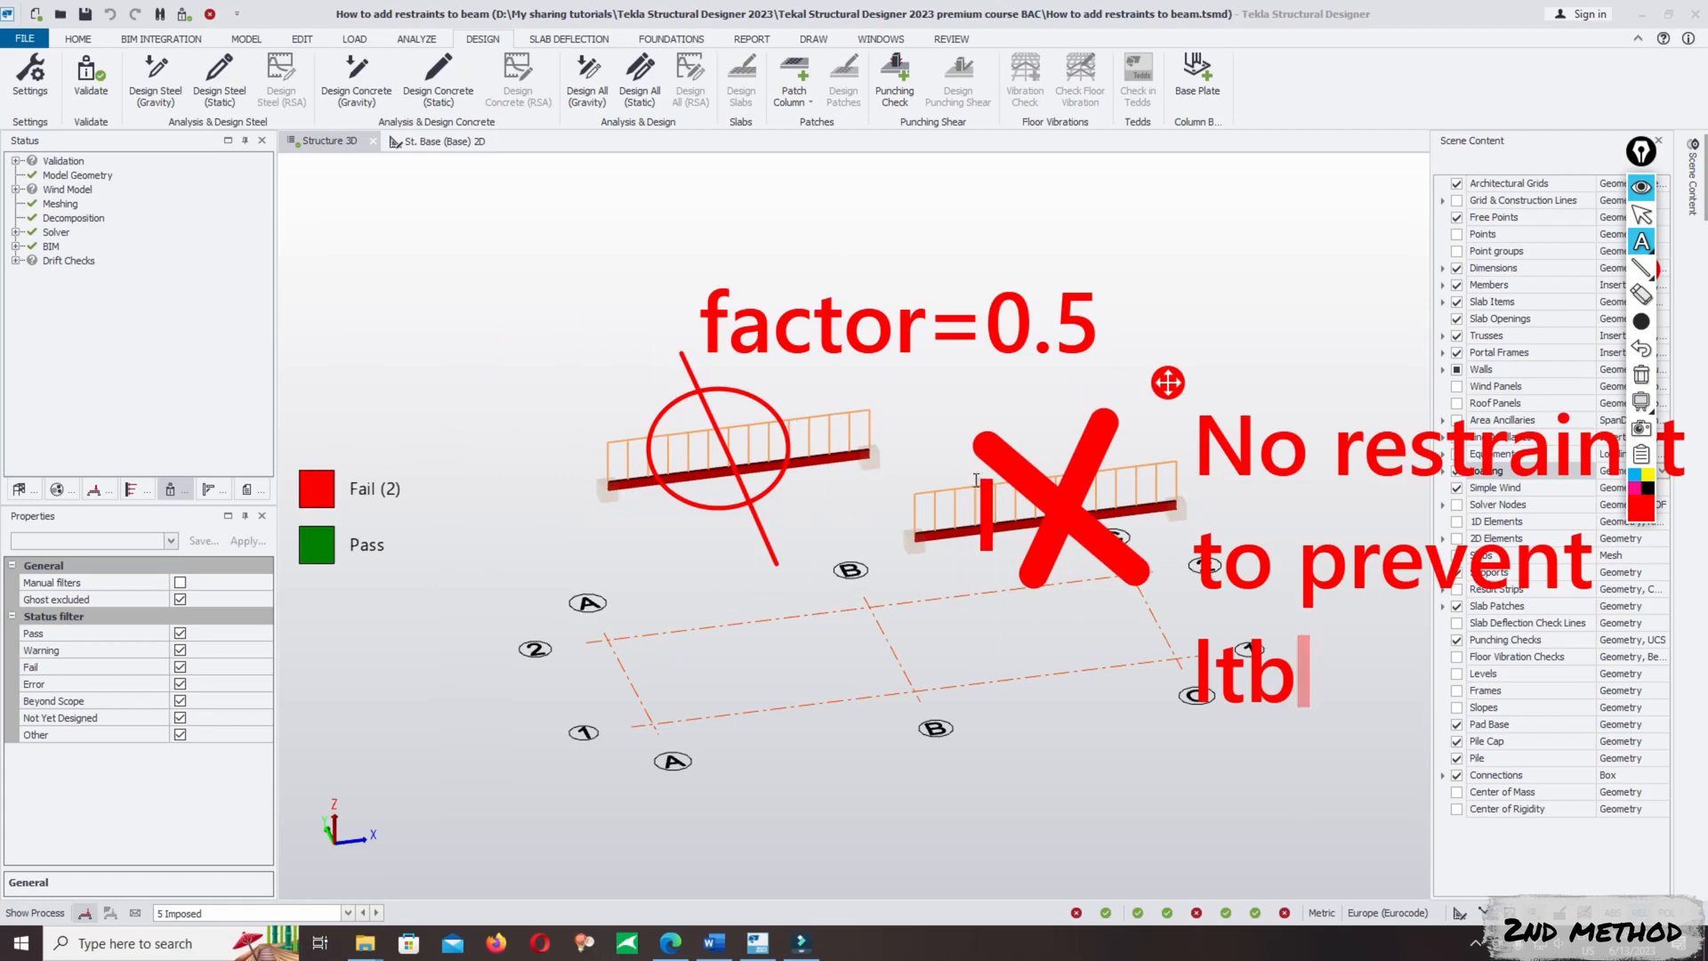
- Clear all screen annotations, collapse the annotation tools and return to the 3D structure view
{"action": "left_click", "coordinate": [1642, 377]}
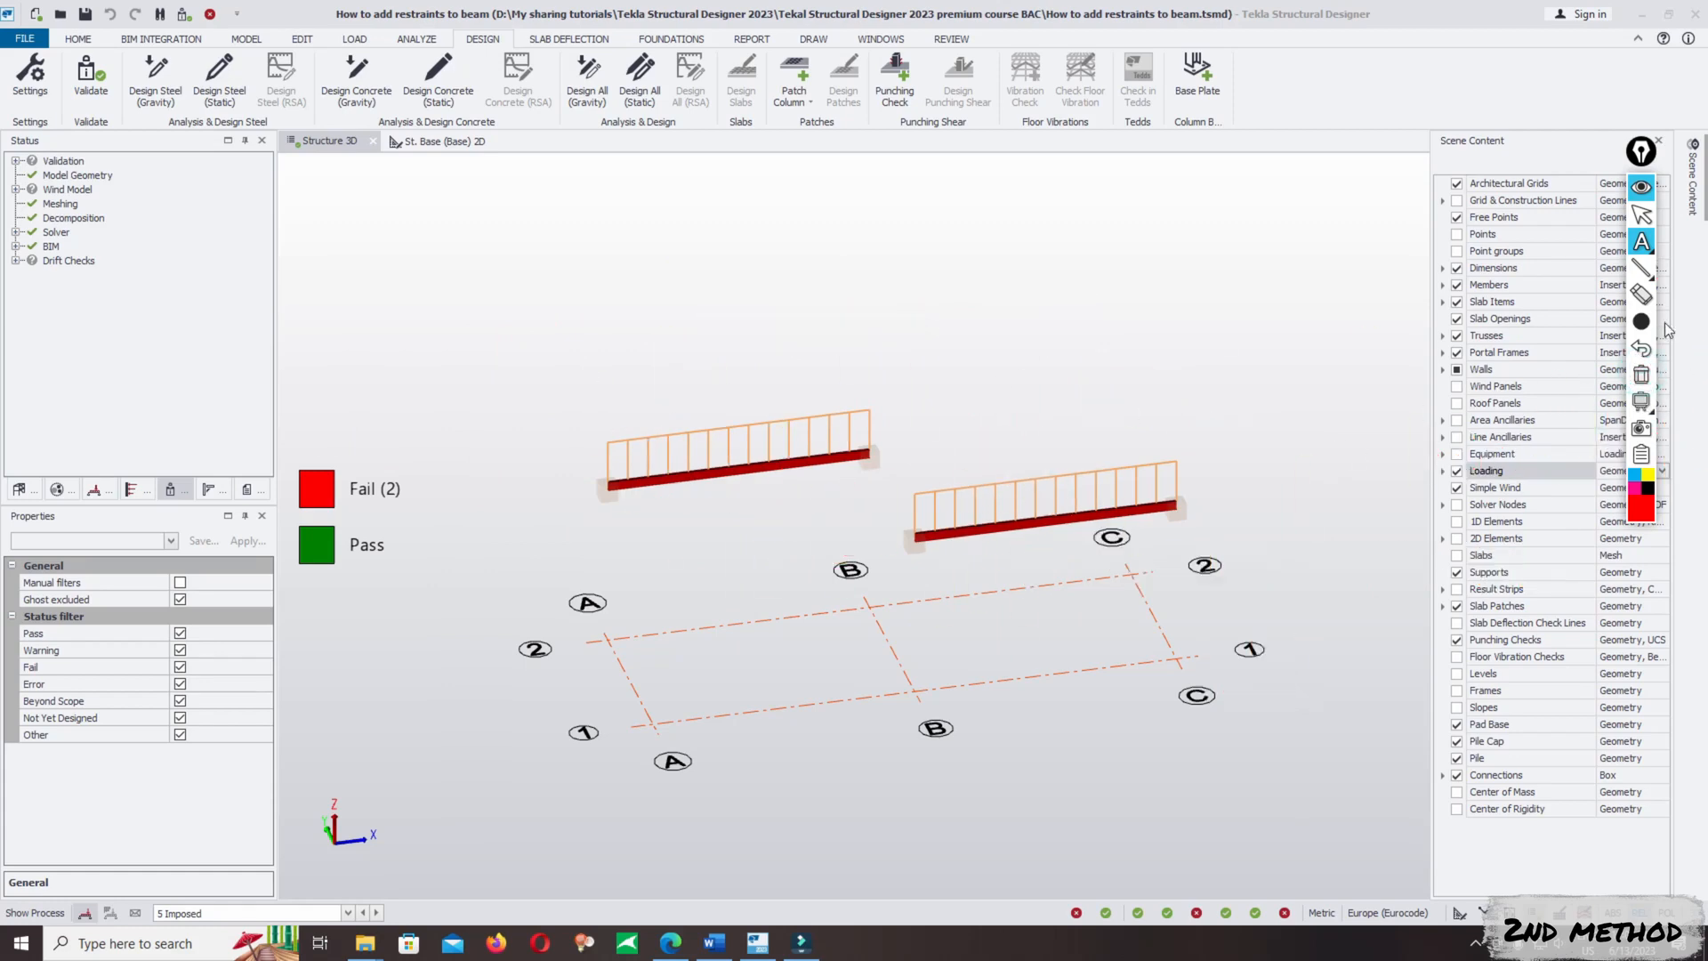
{"action": "left_click", "coordinate": [1641, 187]}
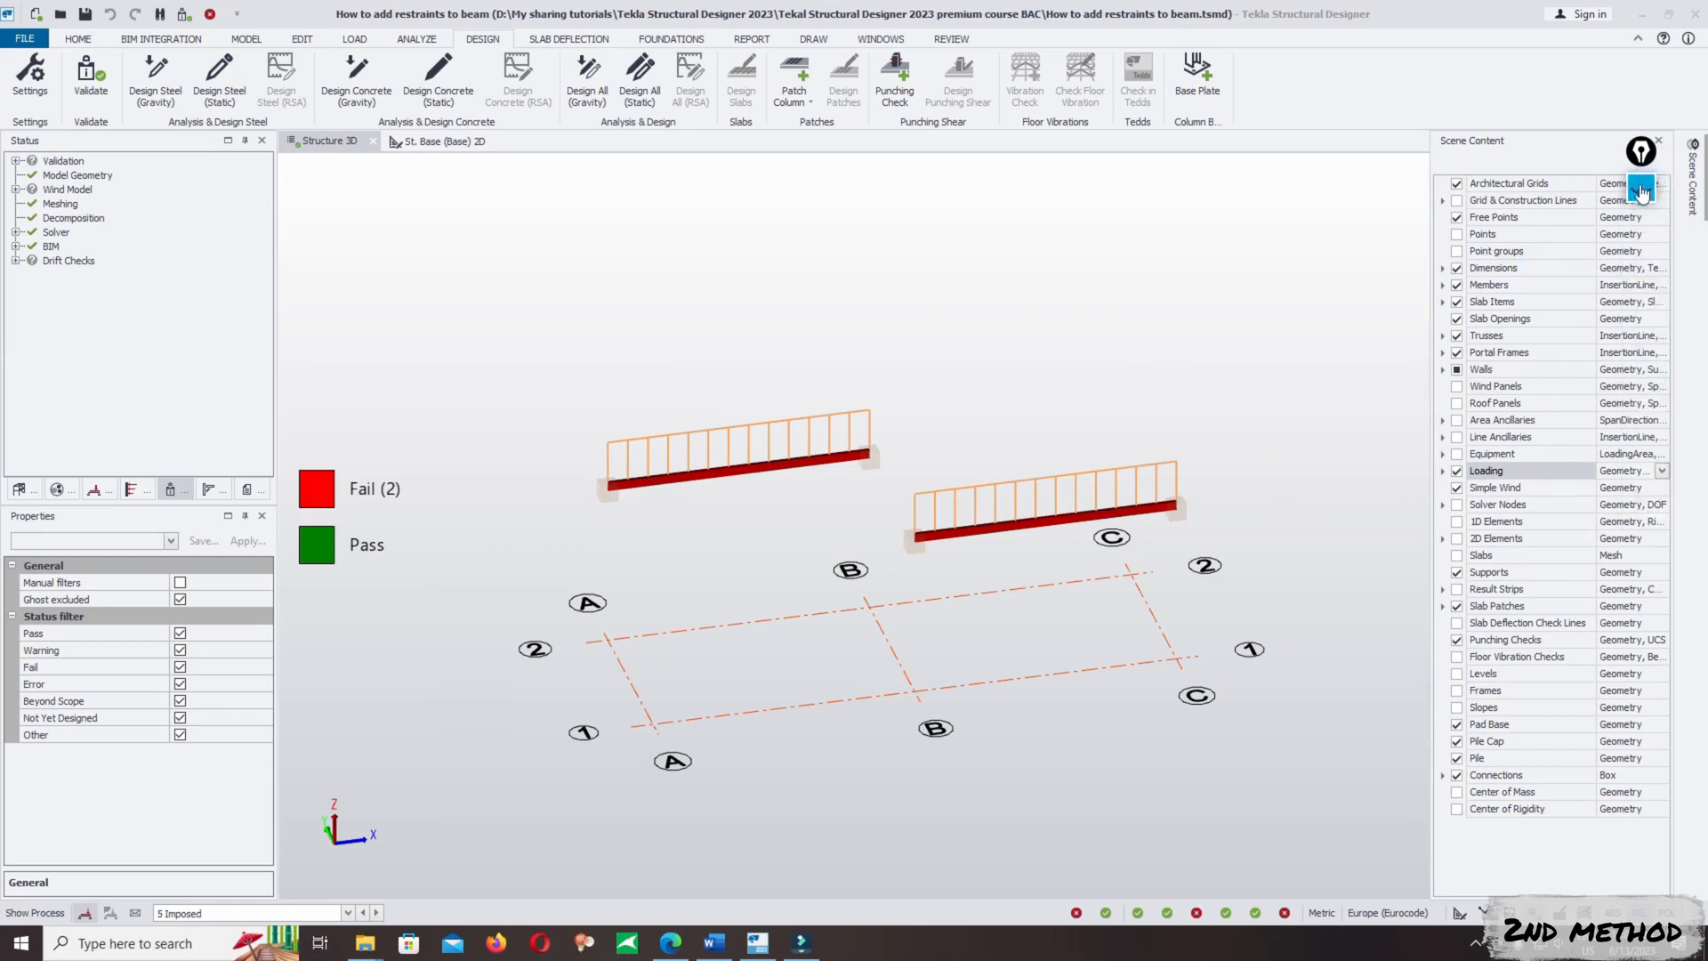
{"action": "left_click", "coordinate": [923, 415]}
- Switch the 3D model from design status to structural display and open the St. Base (Base) 2D view
{"action": "scroll", "coordinate": [921, 413], "scroll_direction": "down", "scroll_amount": 3}
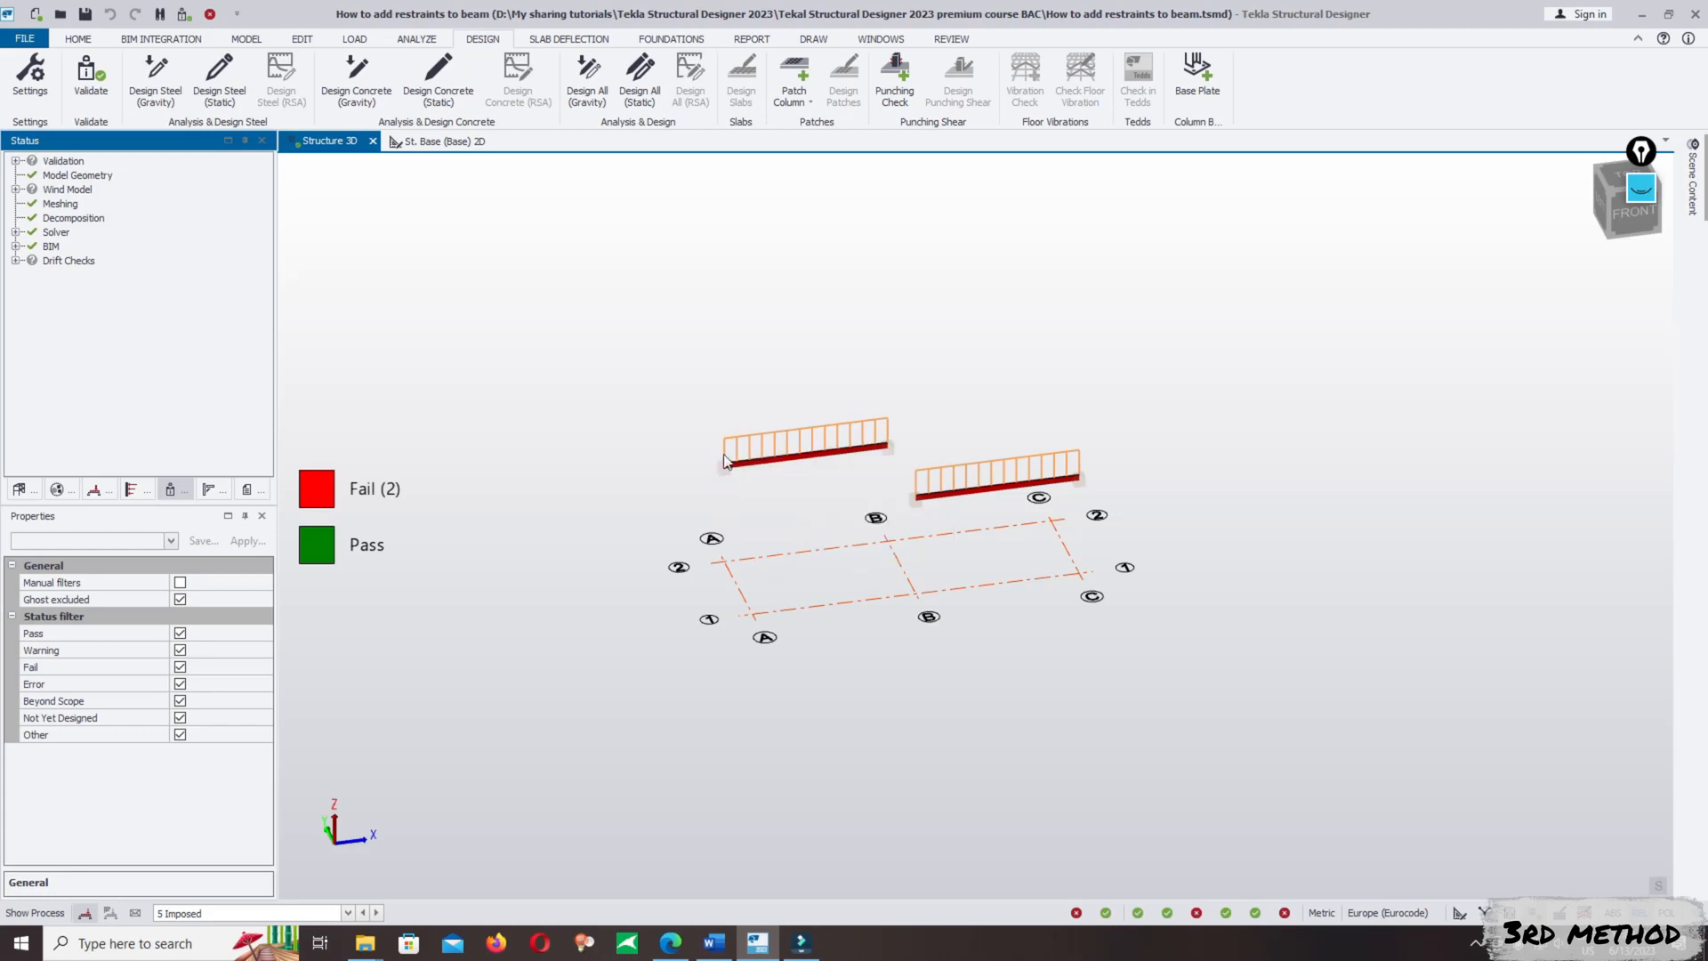
{"action": "mouse_move", "coordinate": [795, 466]}
{"action": "mouse_move", "coordinate": [970, 499]}
{"action": "left_click", "coordinate": [1457, 913]}
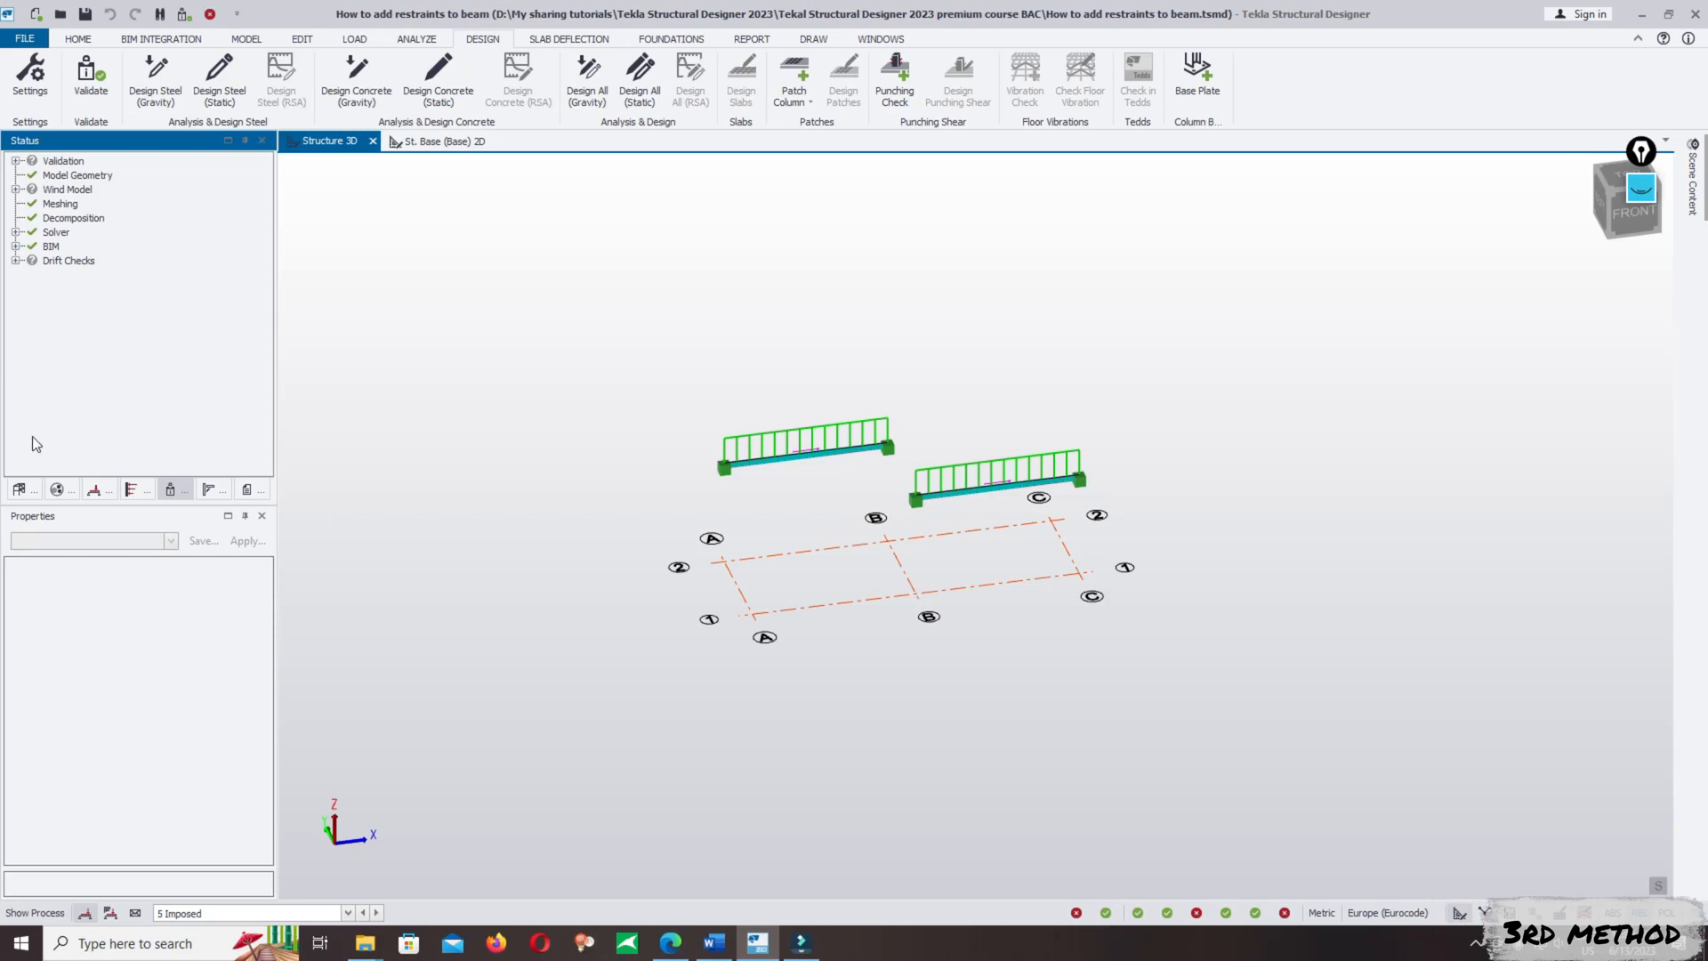
{"action": "left_click", "coordinate": [20, 489]}
{"action": "double_click", "coordinate": [103, 190]}
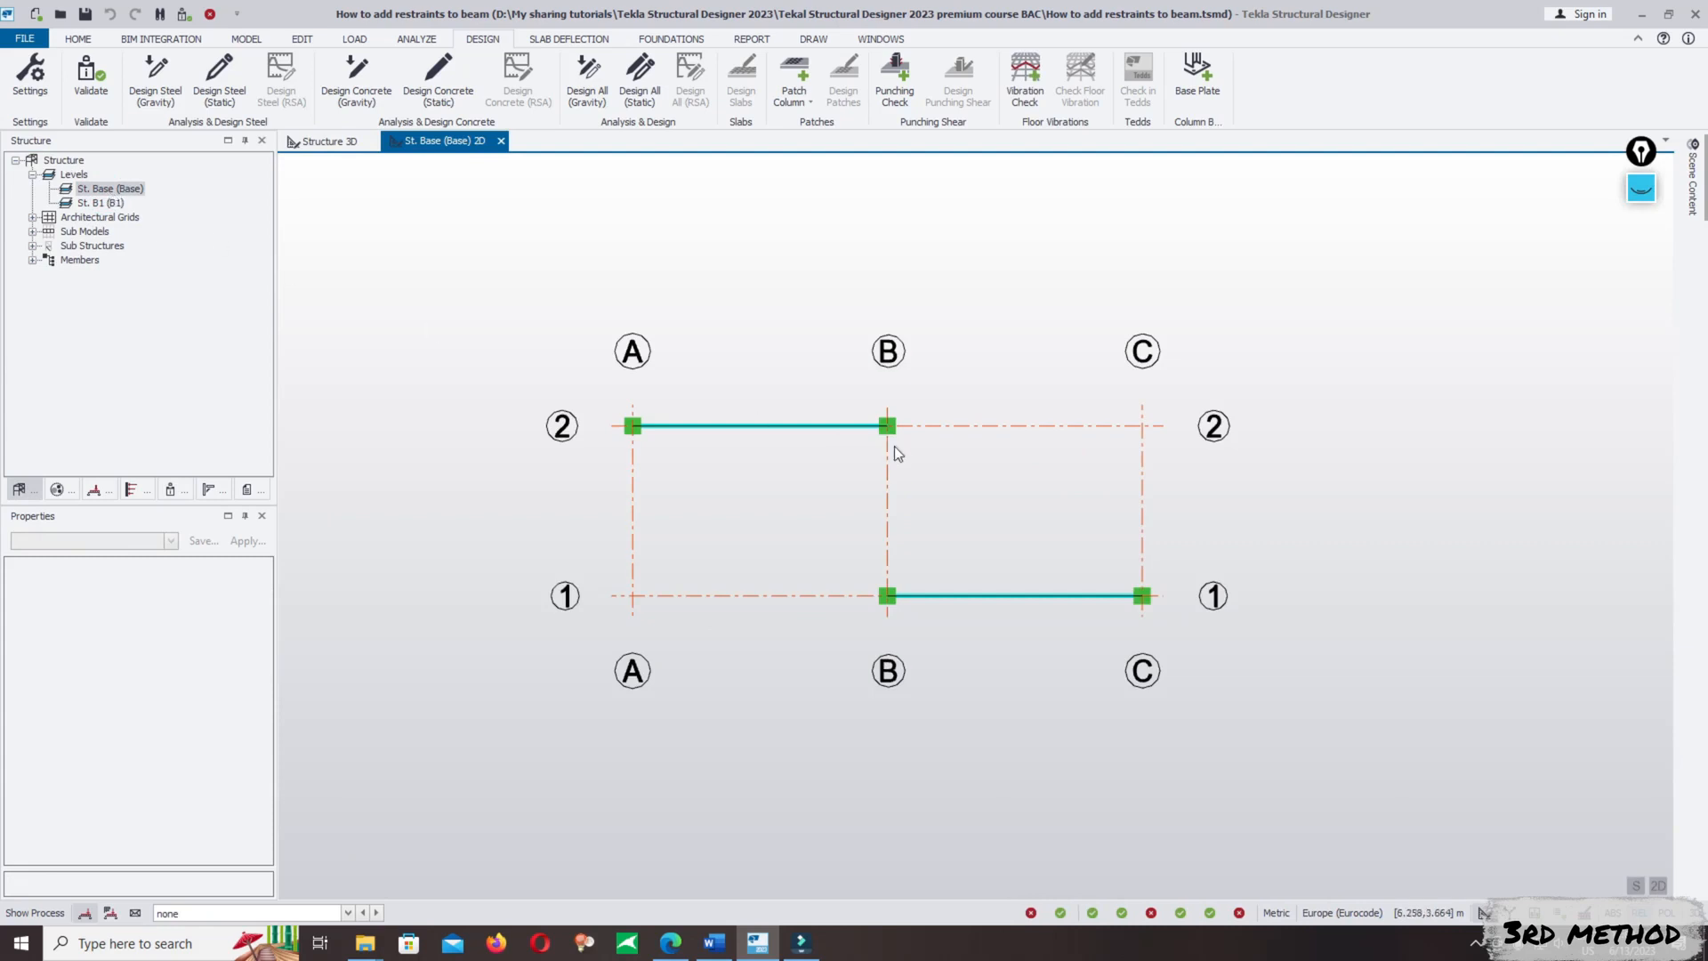
{"action": "scroll", "coordinate": [1079, 485], "scroll_direction": "down", "scroll_amount": 1}
{"action": "scroll", "coordinate": [1112, 480], "scroll_direction": "down", "scroll_amount": 2}
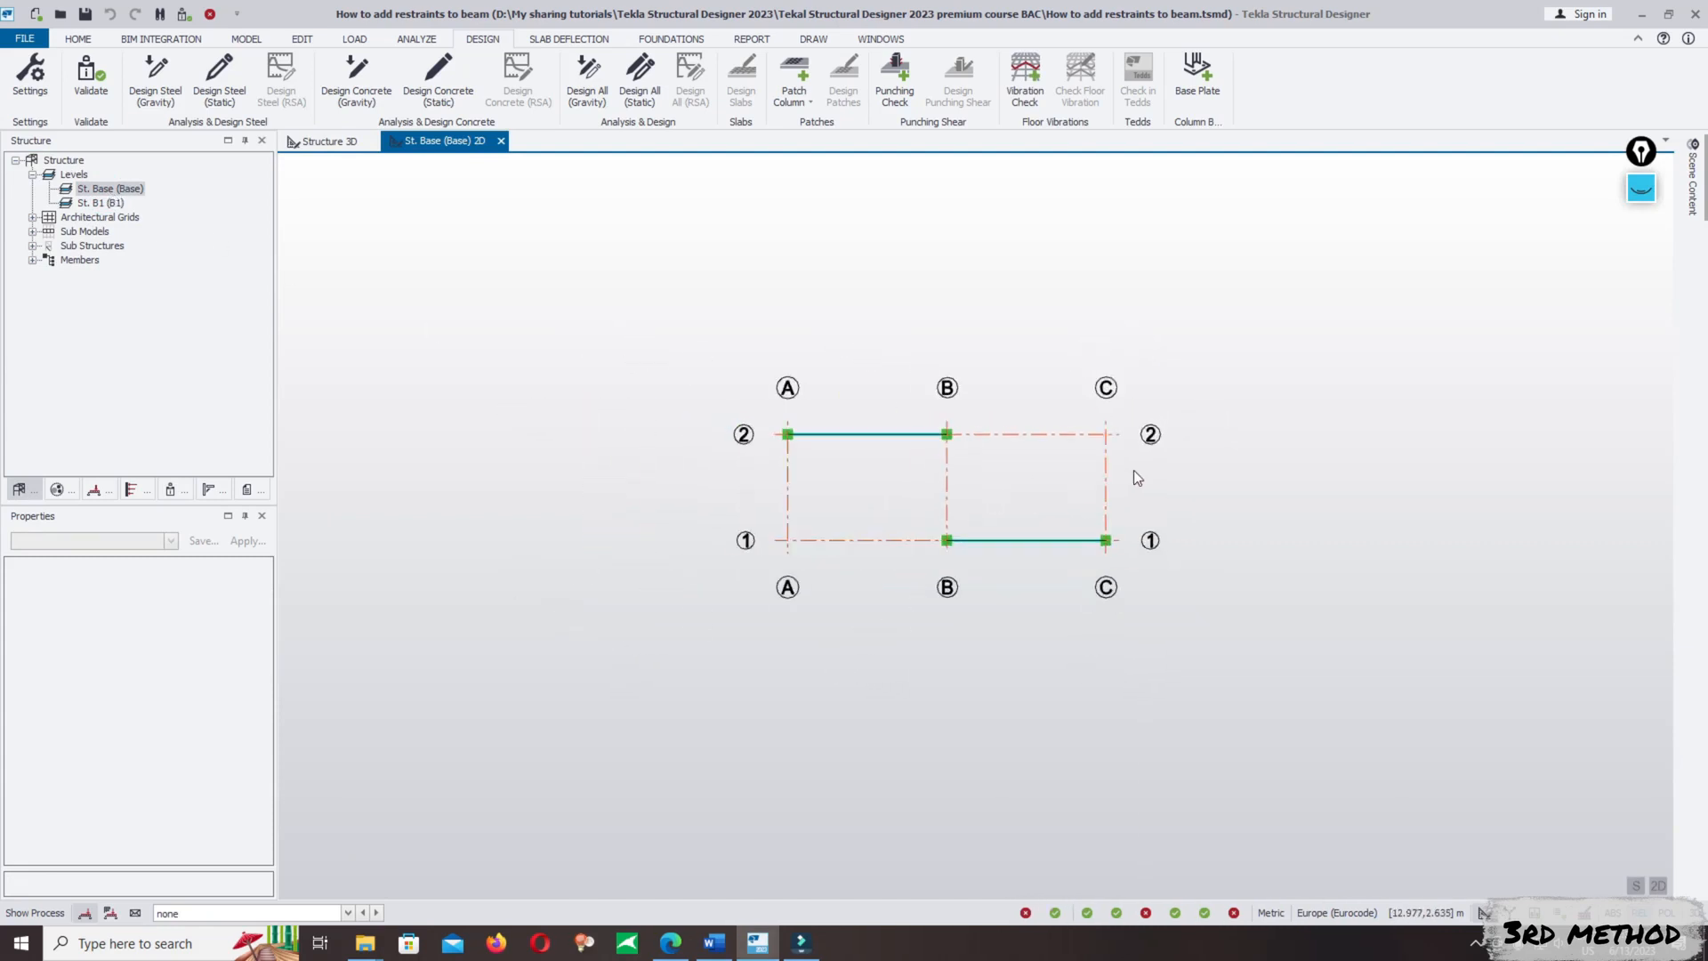
{"action": "scroll", "coordinate": [999, 533], "scroll_direction": "up", "scroll_amount": 2}
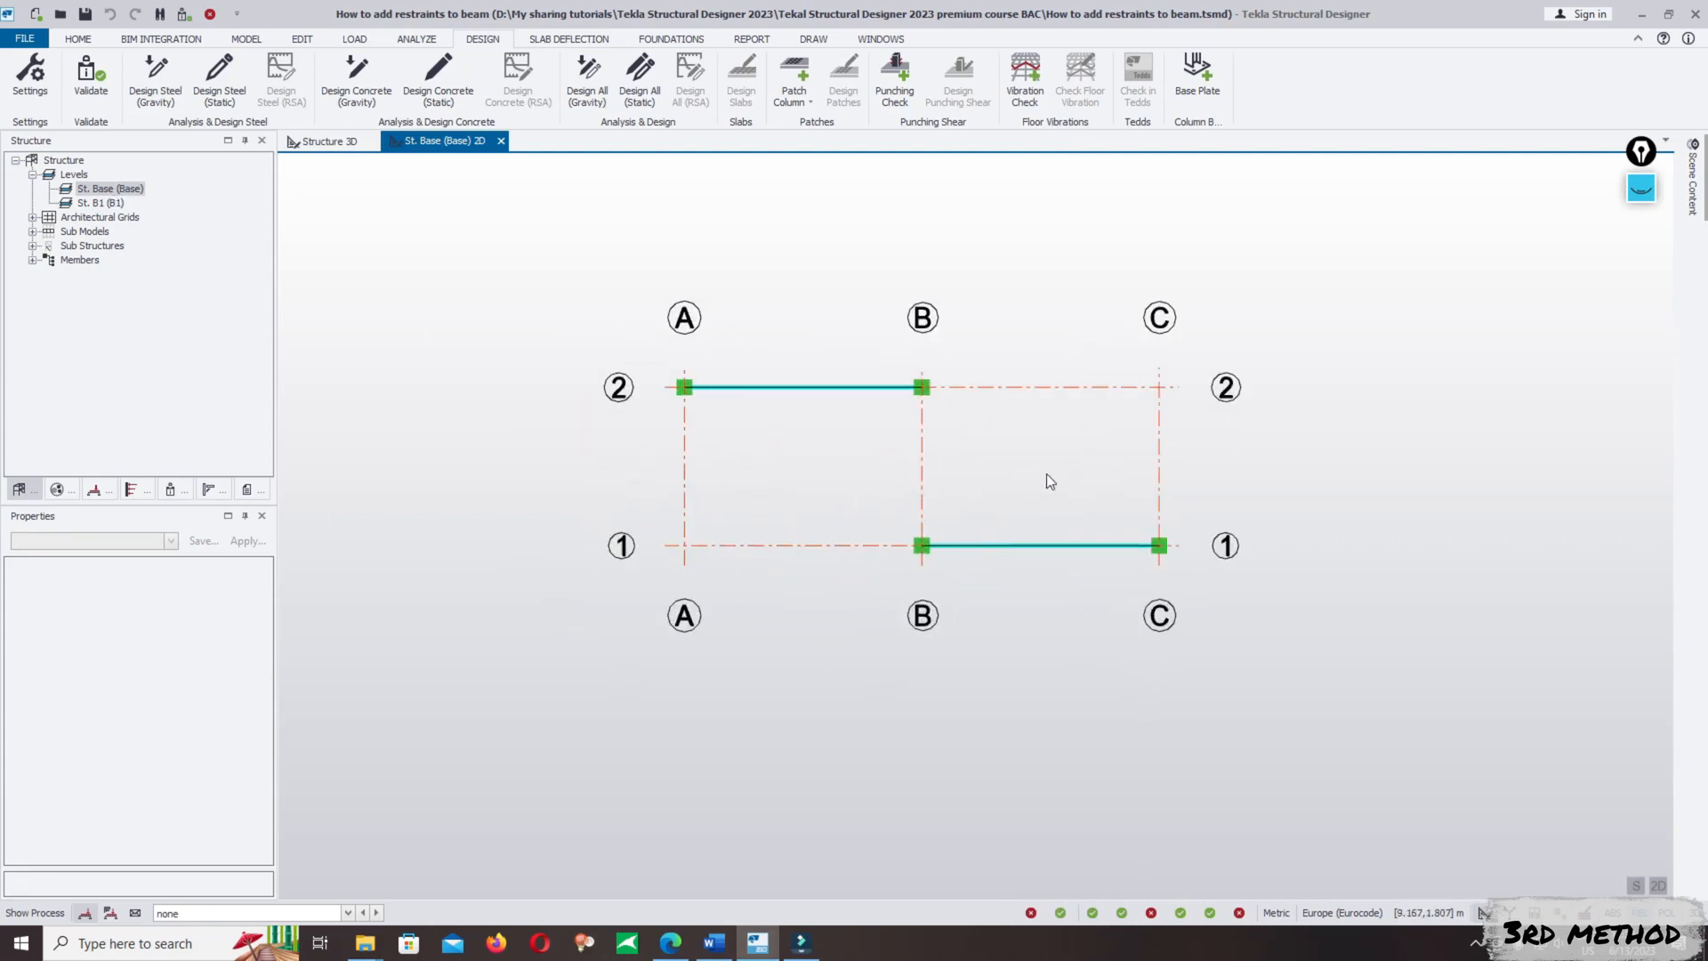
{"action": "middle_click_drag", "start_coordinate": [1046, 473], "coordinate": [972, 485]}
{"action": "scroll", "coordinate": [959, 500], "scroll_direction": "up", "scroll_amount": 2}
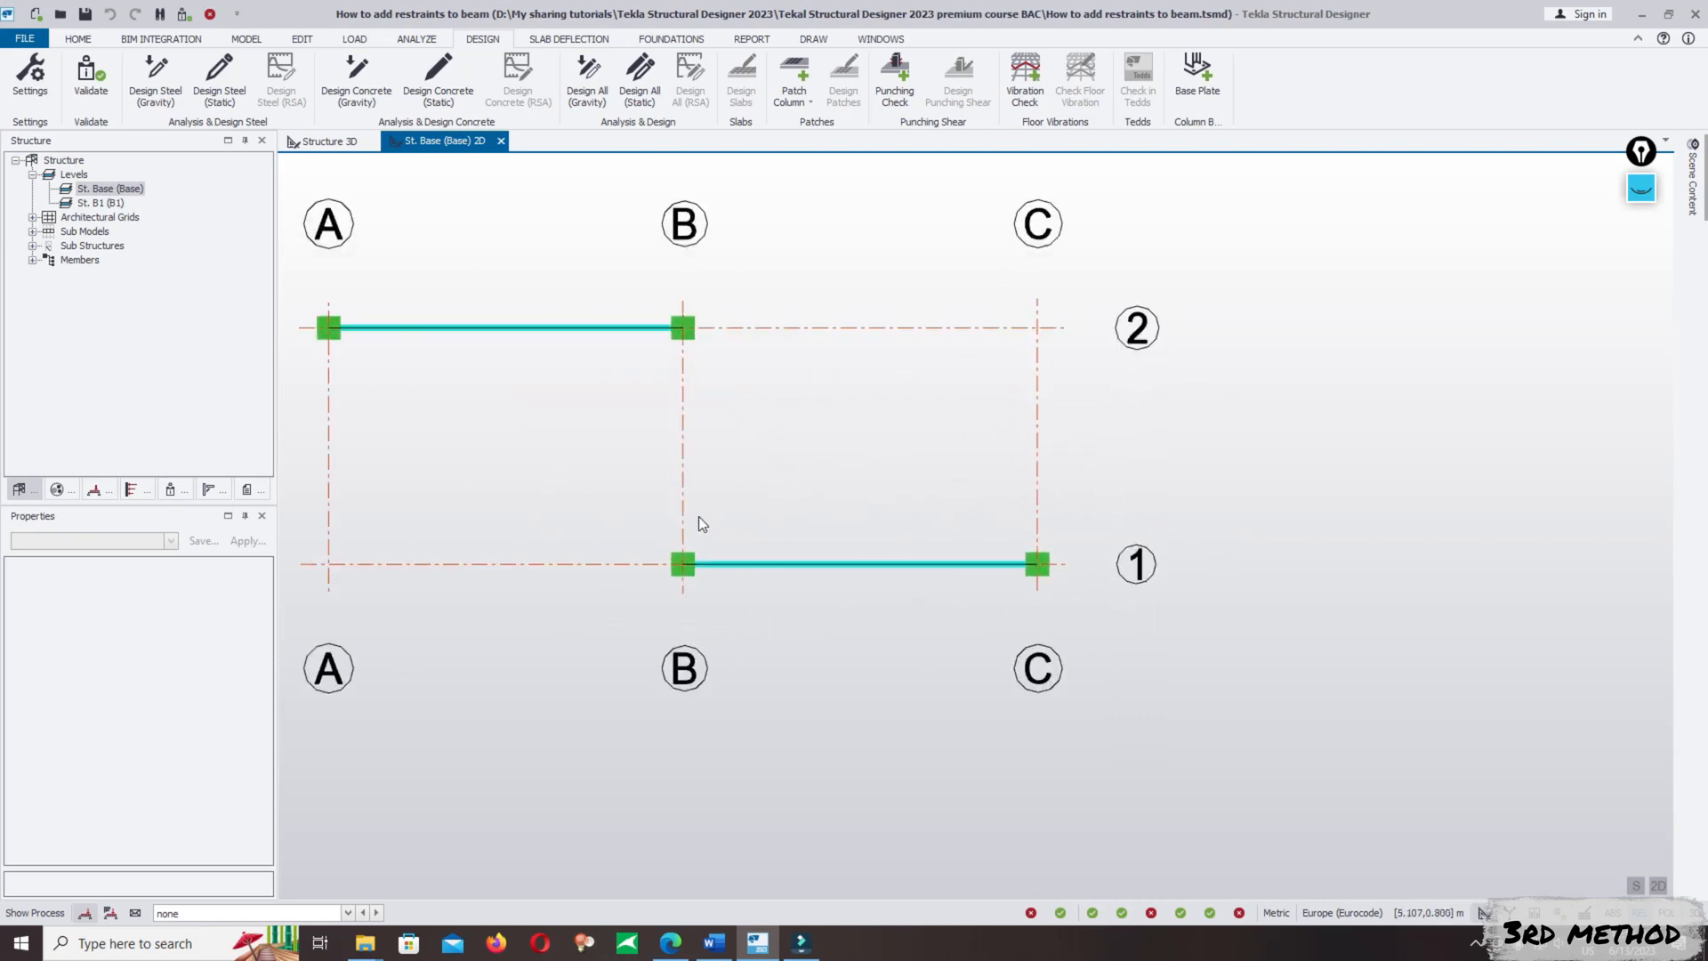
{"action": "scroll", "coordinate": [987, 470], "scroll_direction": "down", "scroll_amount": 2}
{"action": "scroll", "coordinate": [589, 381], "scroll_direction": "up", "scroll_amount": 2}
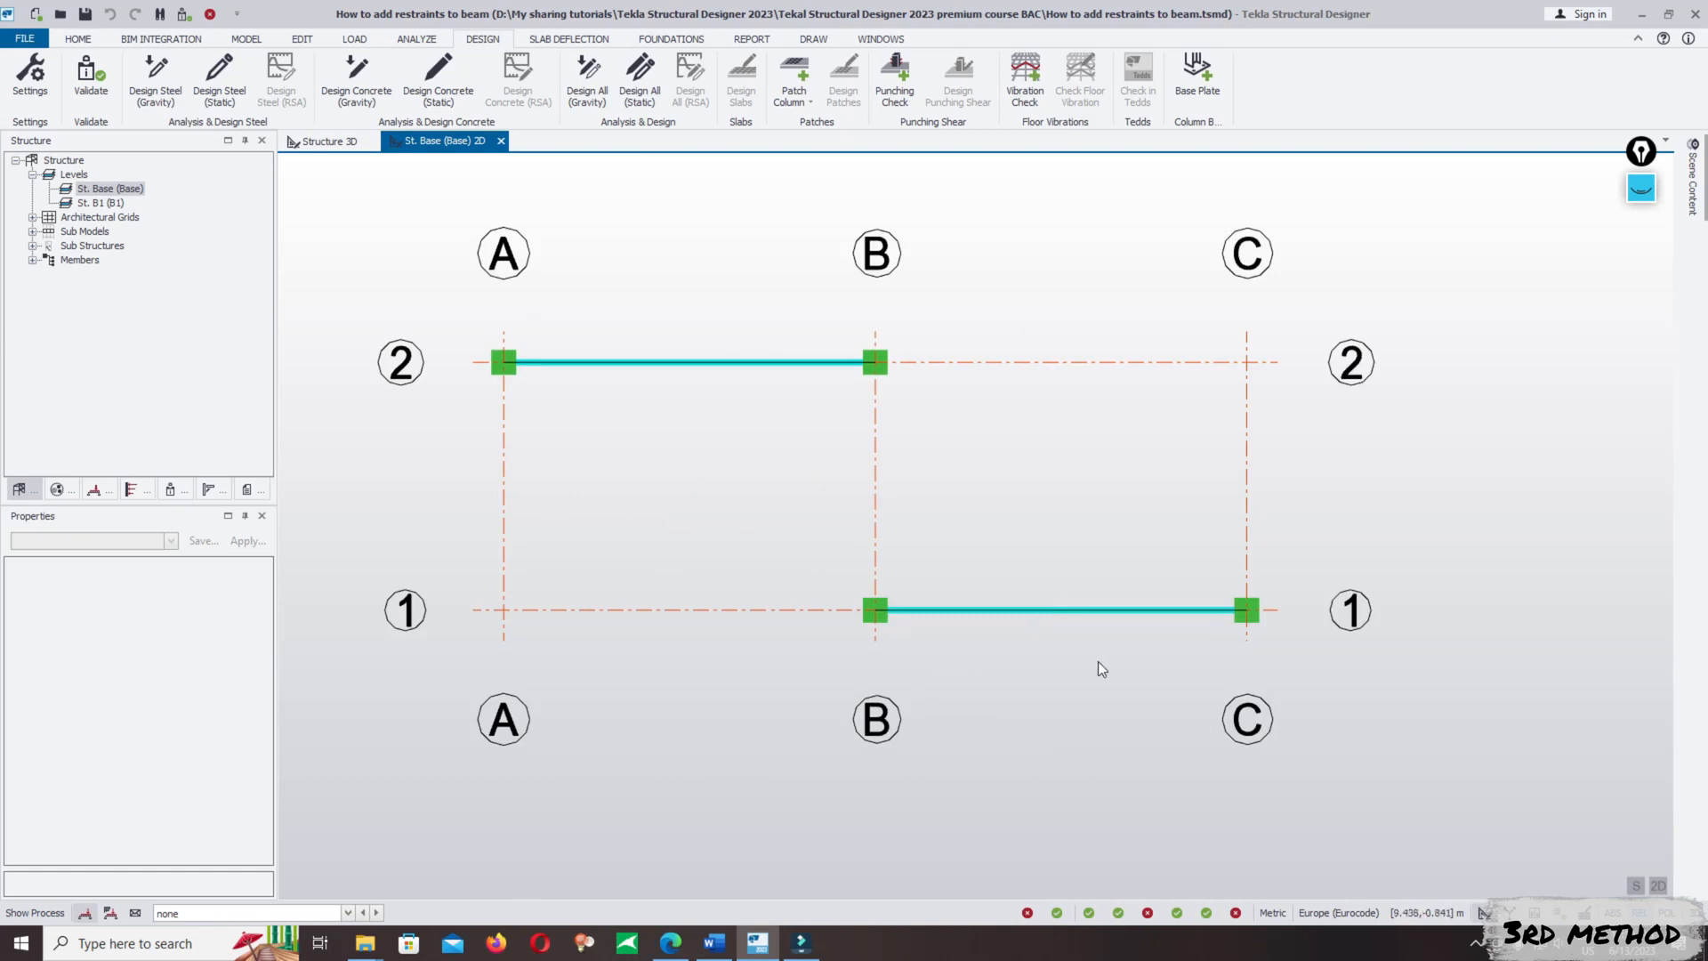
{"action": "middle_click_drag", "start_coordinate": [1029, 632], "coordinate": [990, 558]}
{"action": "scroll", "coordinate": [1058, 618], "scroll_direction": "down", "scroll_amount": 1}
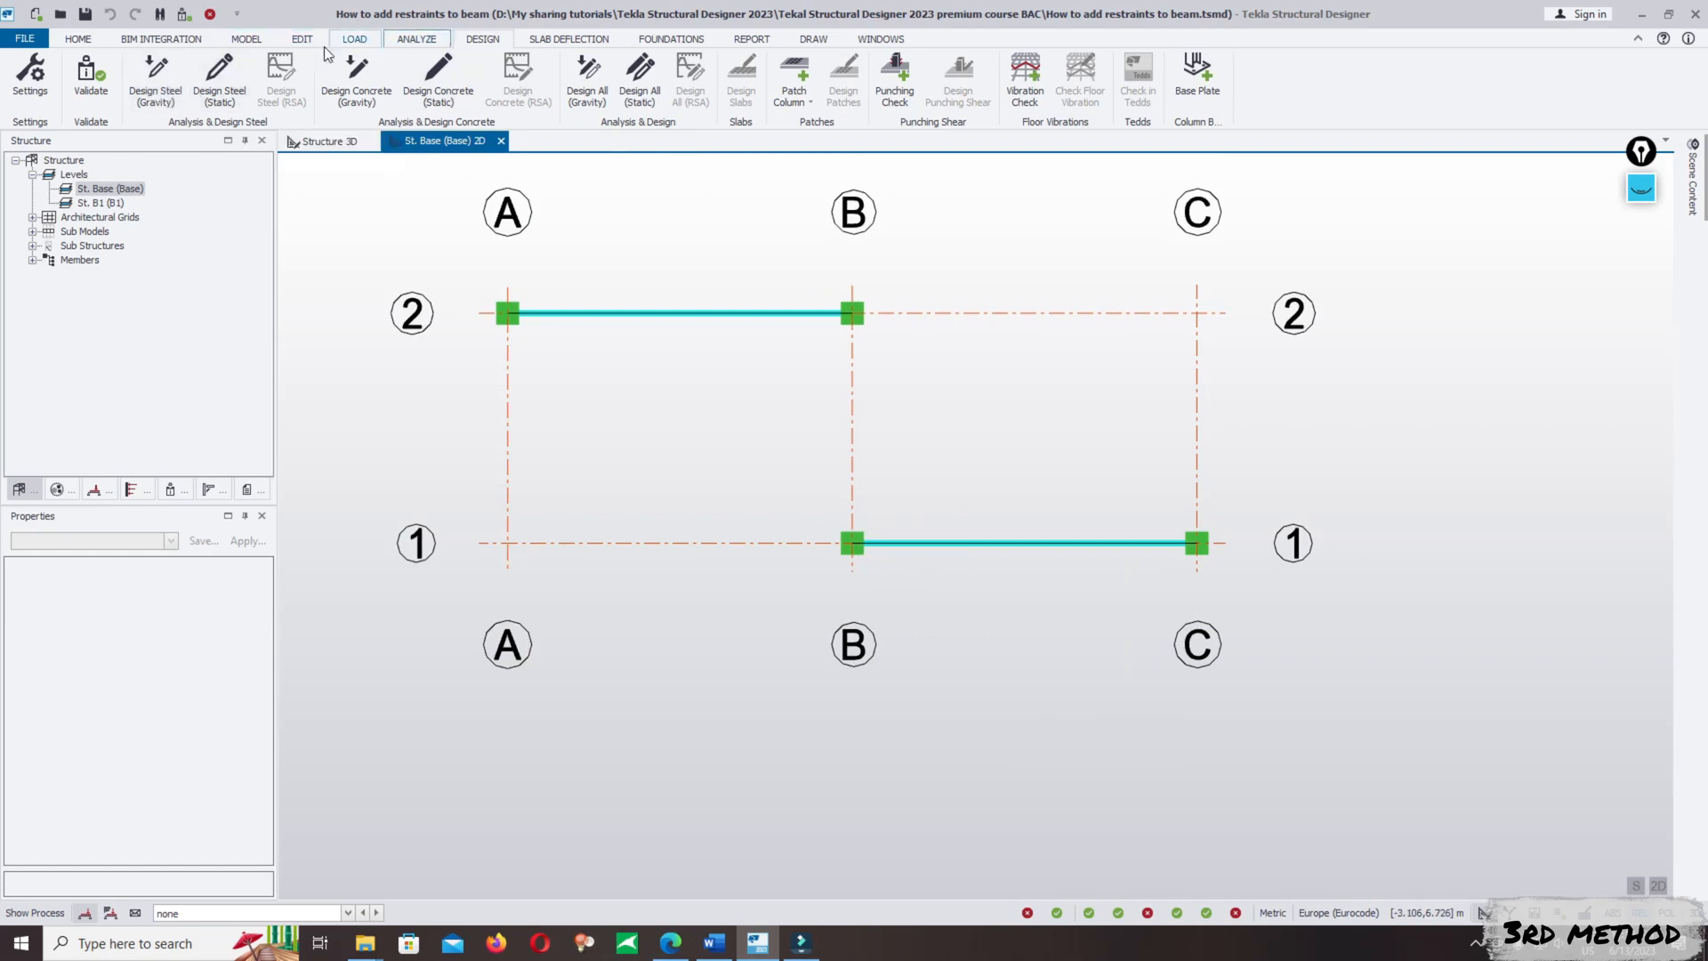
- Start a rolled non-composite steel beam, switch off its top flange continuous restraint and expand its strut restraint properties
{"action": "left_click", "coordinate": [246, 40]}
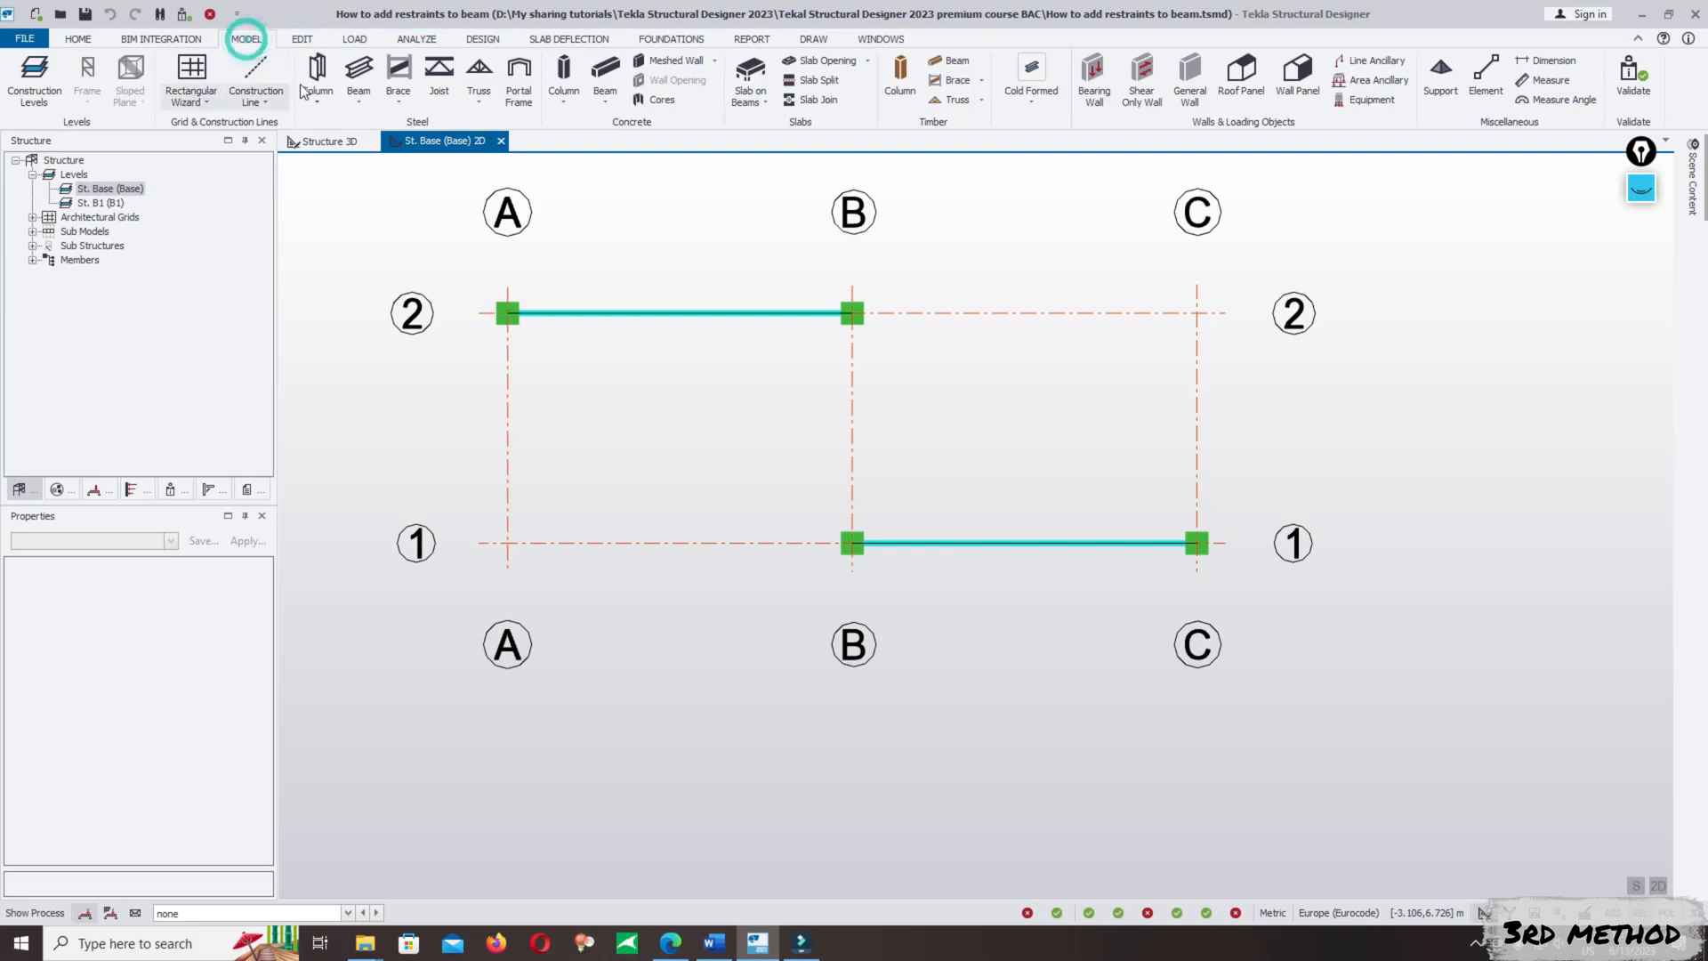
{"action": "left_click", "coordinate": [358, 71]}
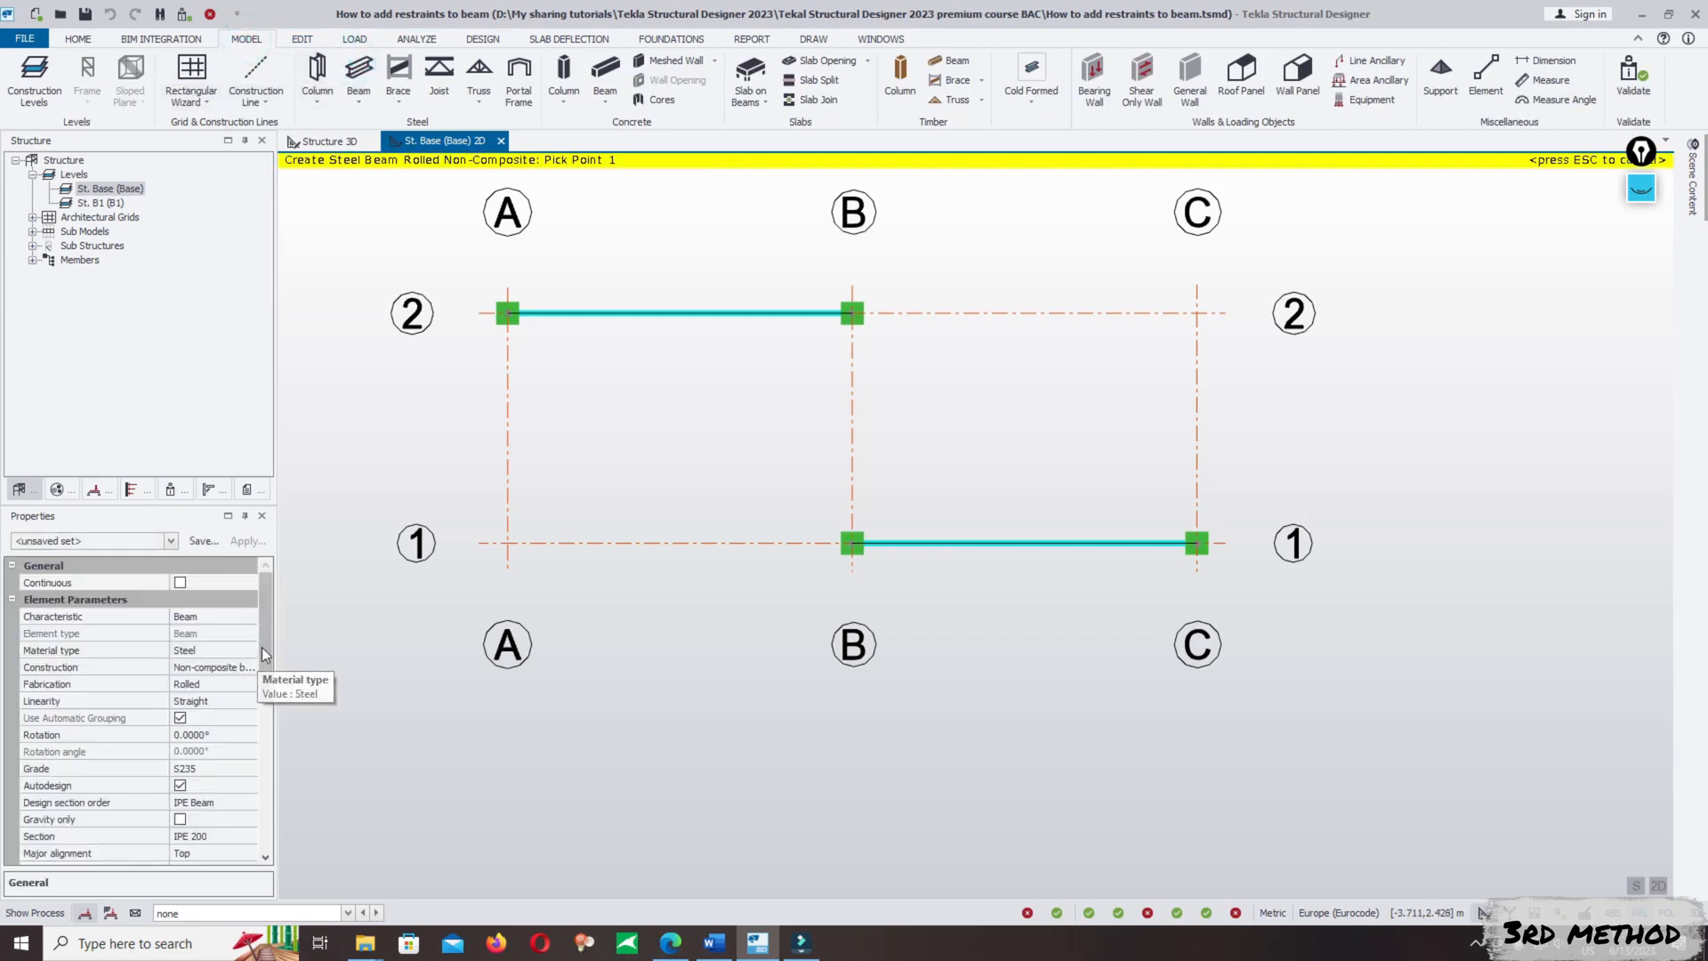
{"action": "left_click_drag", "start_coordinate": [262, 648], "coordinate": [264, 741]}
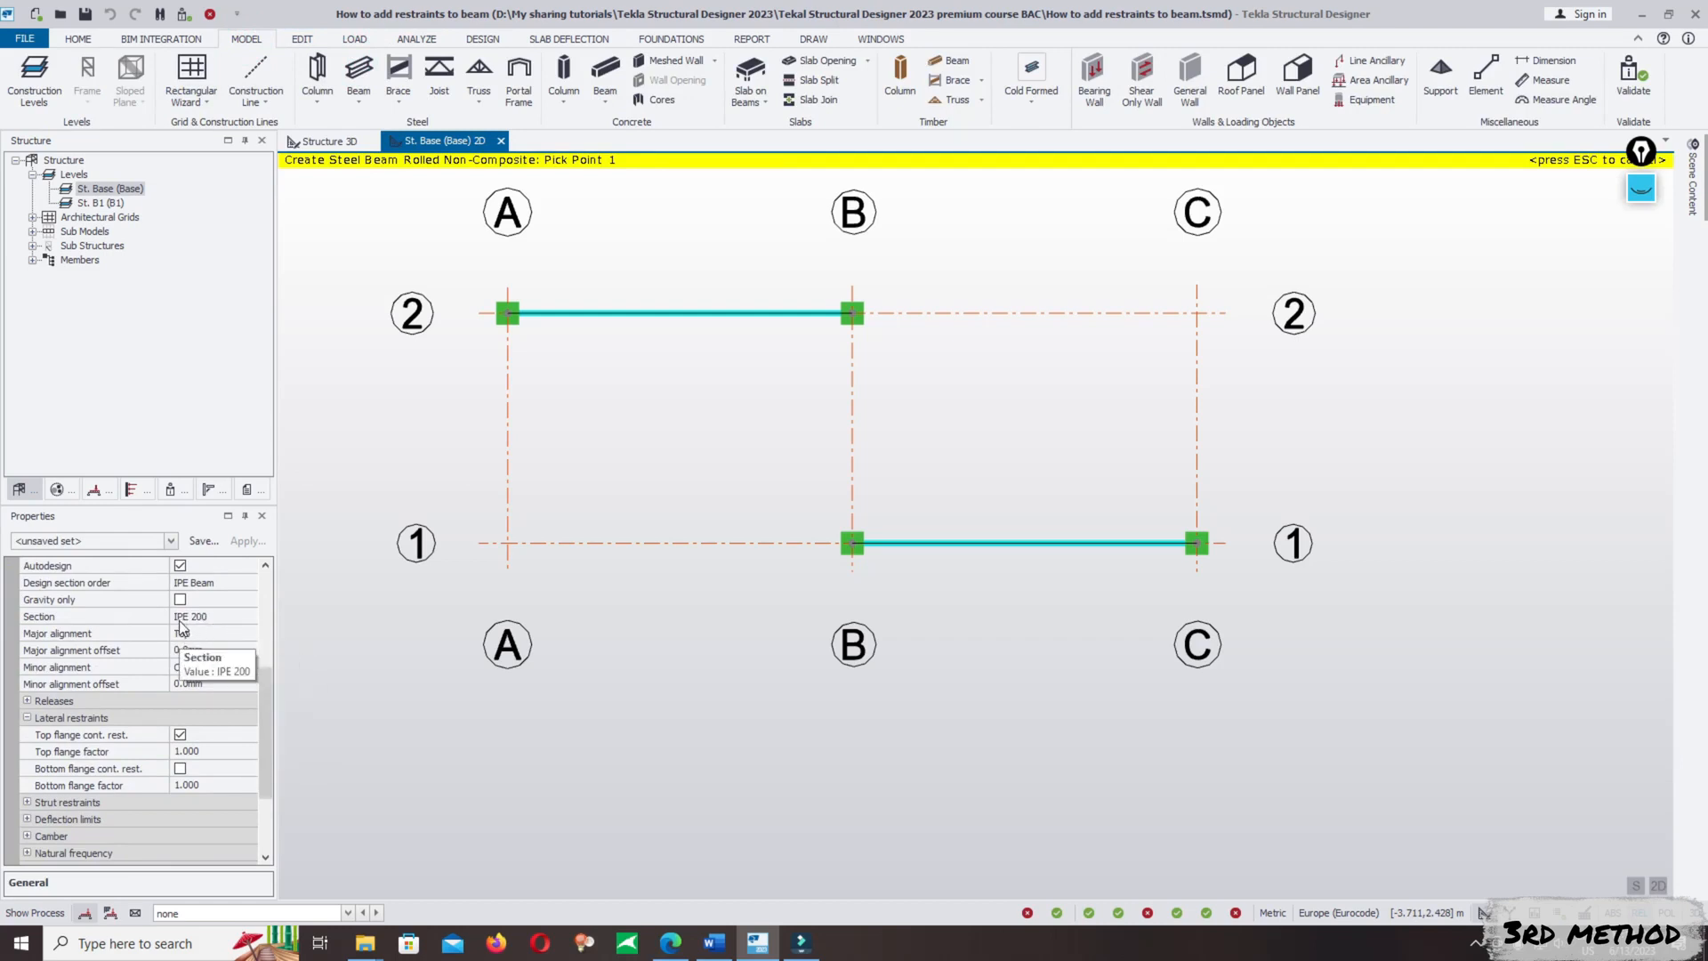
{"action": "left_click_drag", "start_coordinate": [261, 701], "coordinate": [263, 770]}
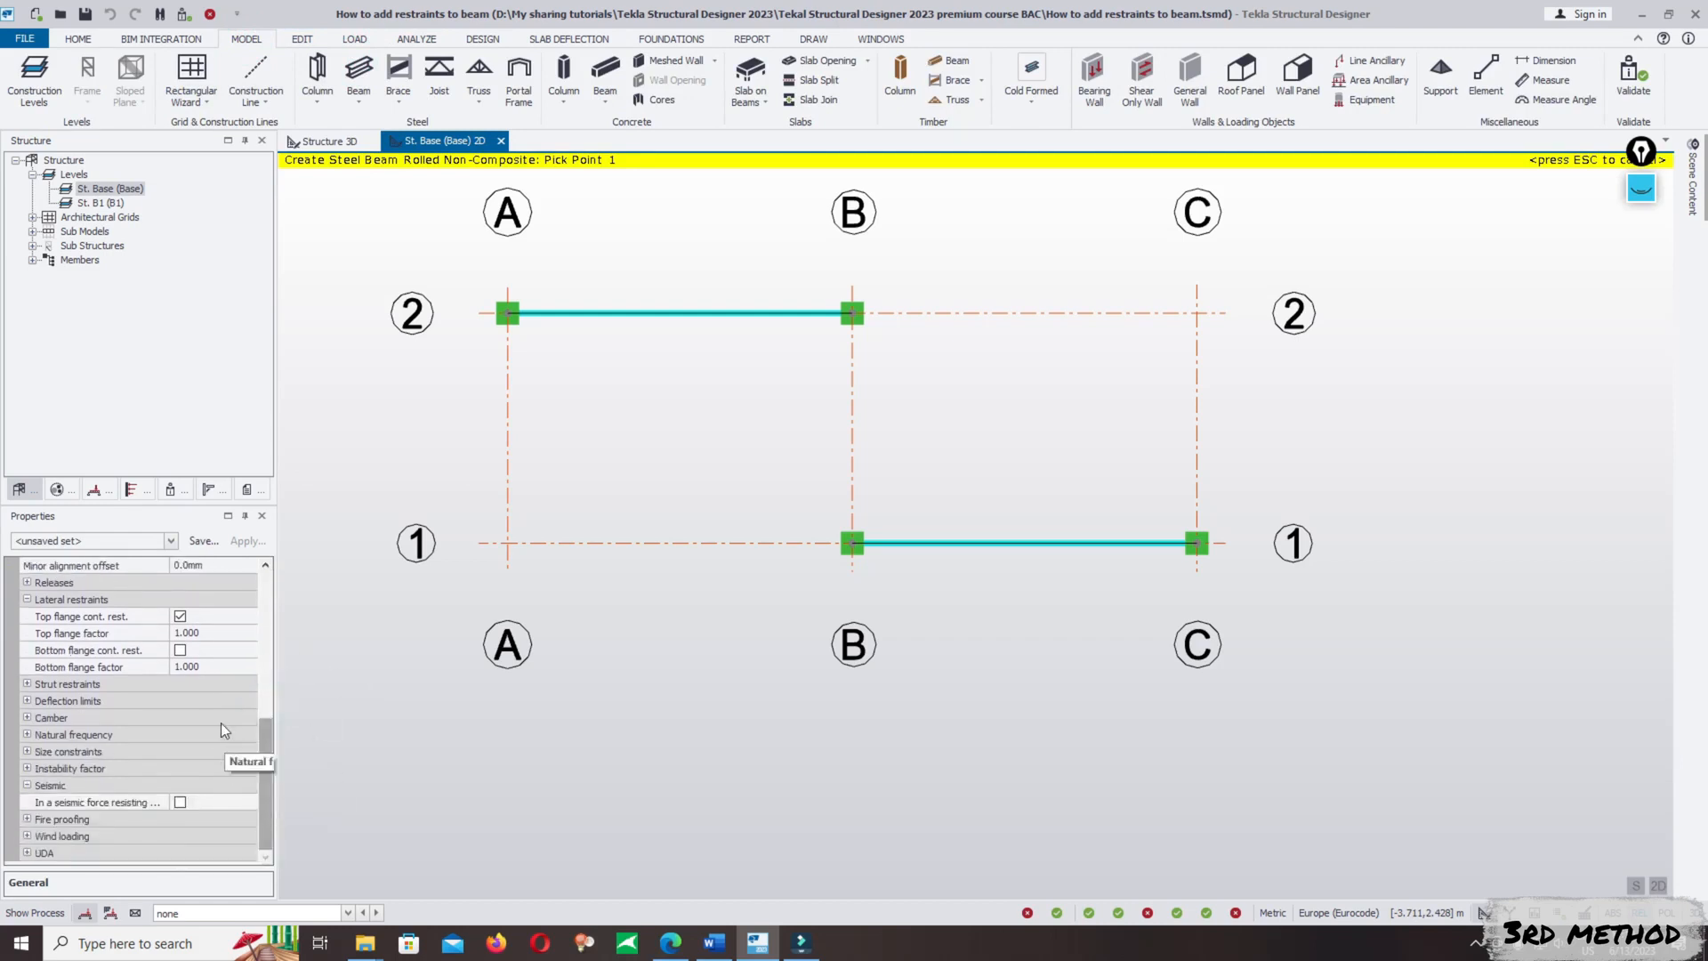
{"action": "left_click", "coordinate": [179, 615]}
{"action": "left_click", "coordinate": [264, 648]}
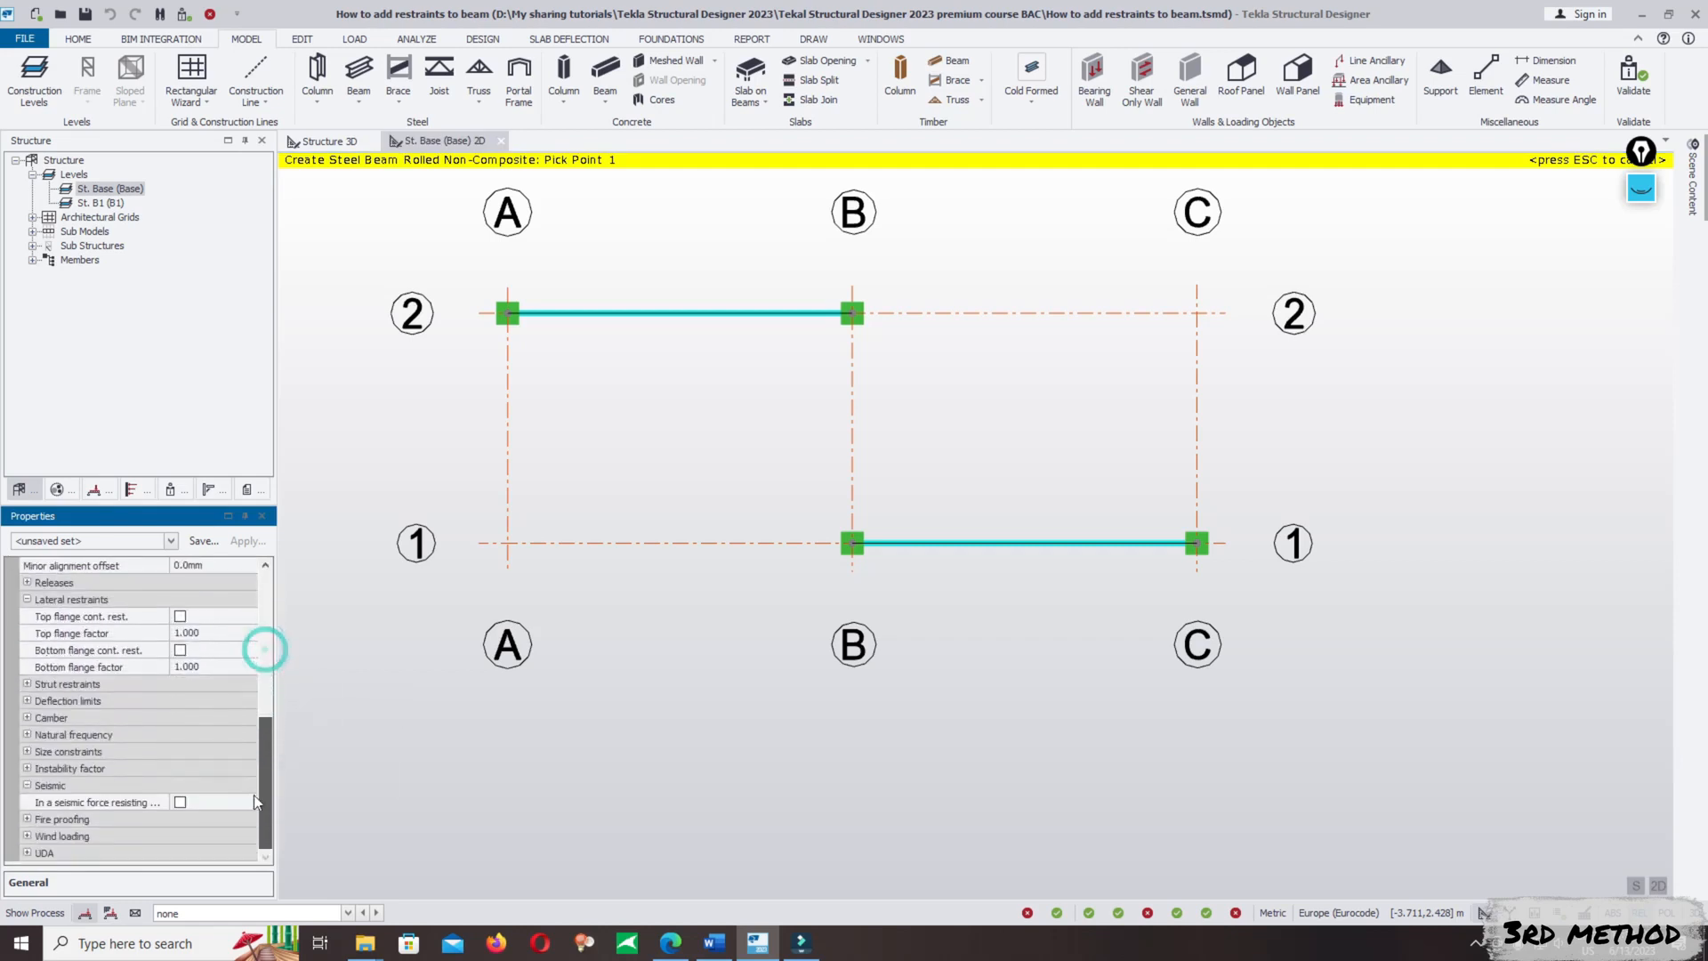
{"action": "left_click", "coordinate": [27, 685]}
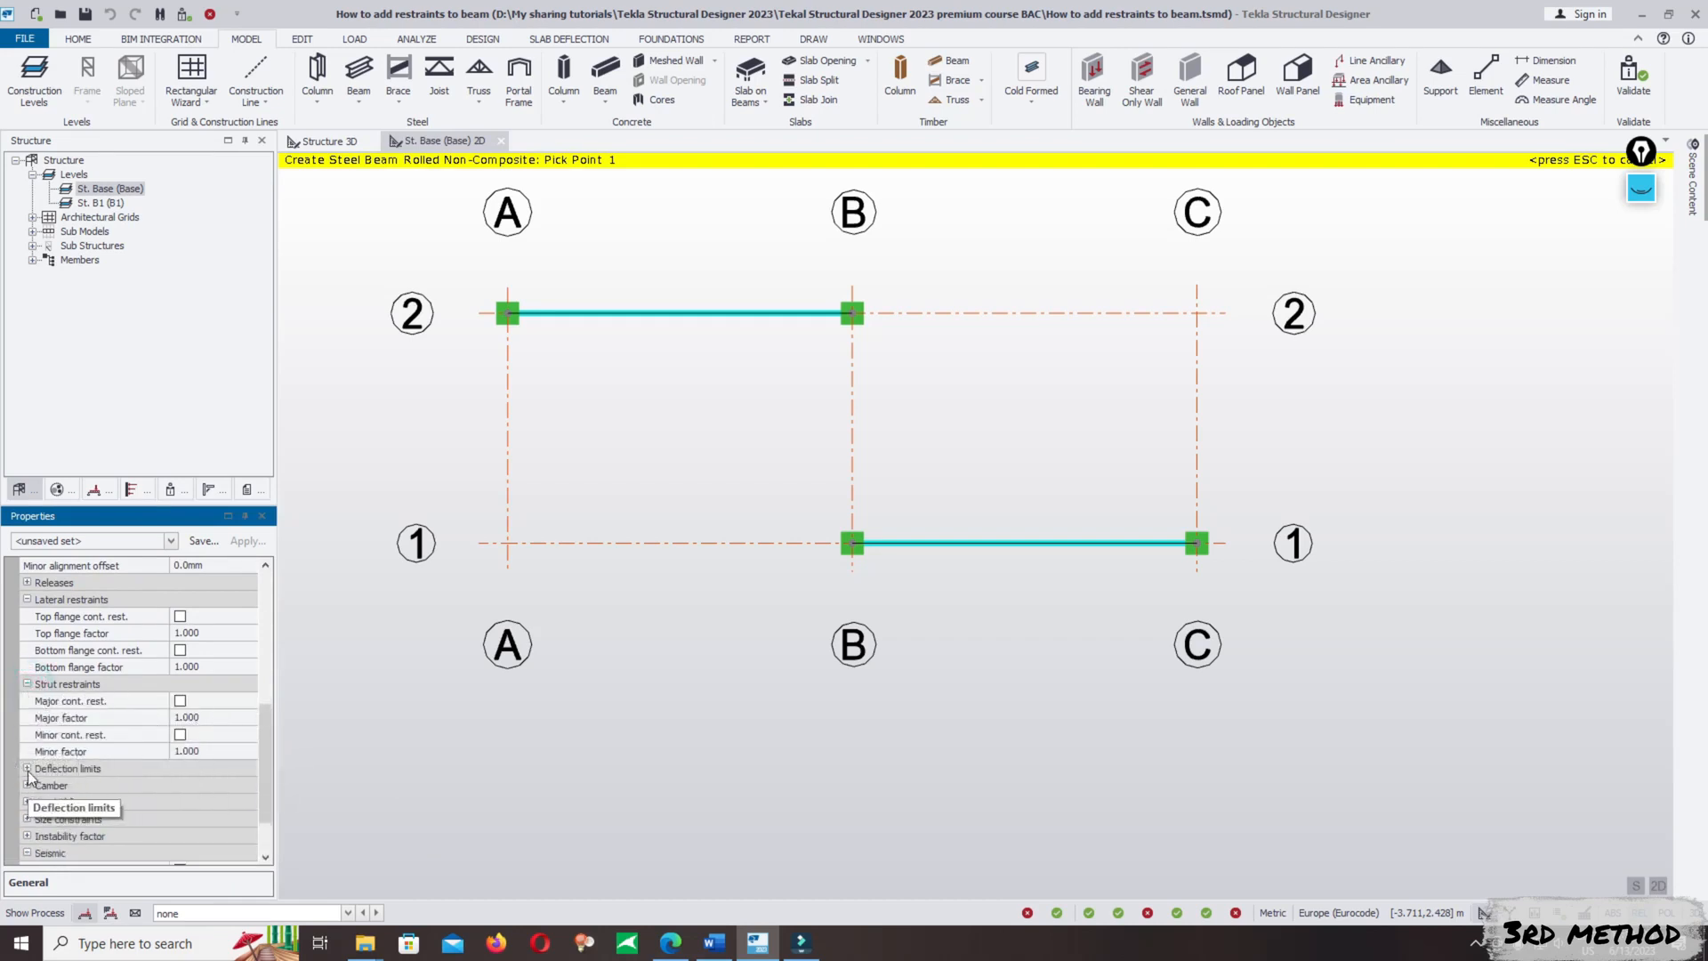
{"action": "left_click_drag", "start_coordinate": [264, 749], "coordinate": [264, 741]}
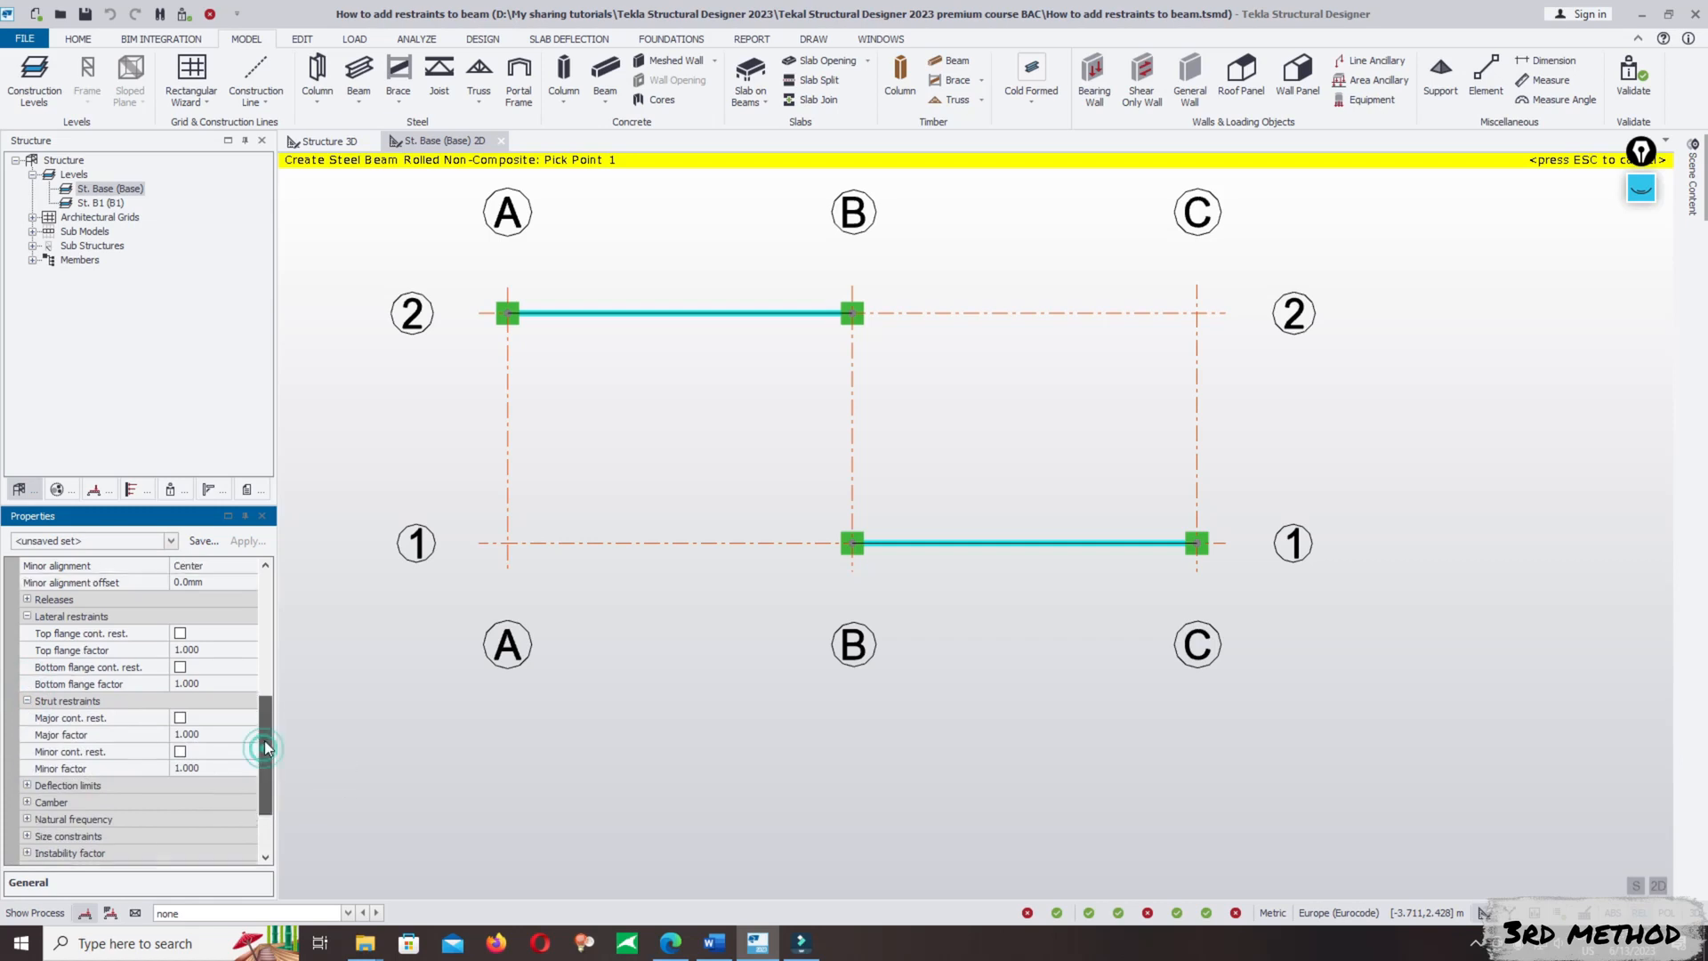
- Draw the new steel beam along grid line C from C/1 to C/2
{"action": "left_click", "coordinate": [1024, 543]}
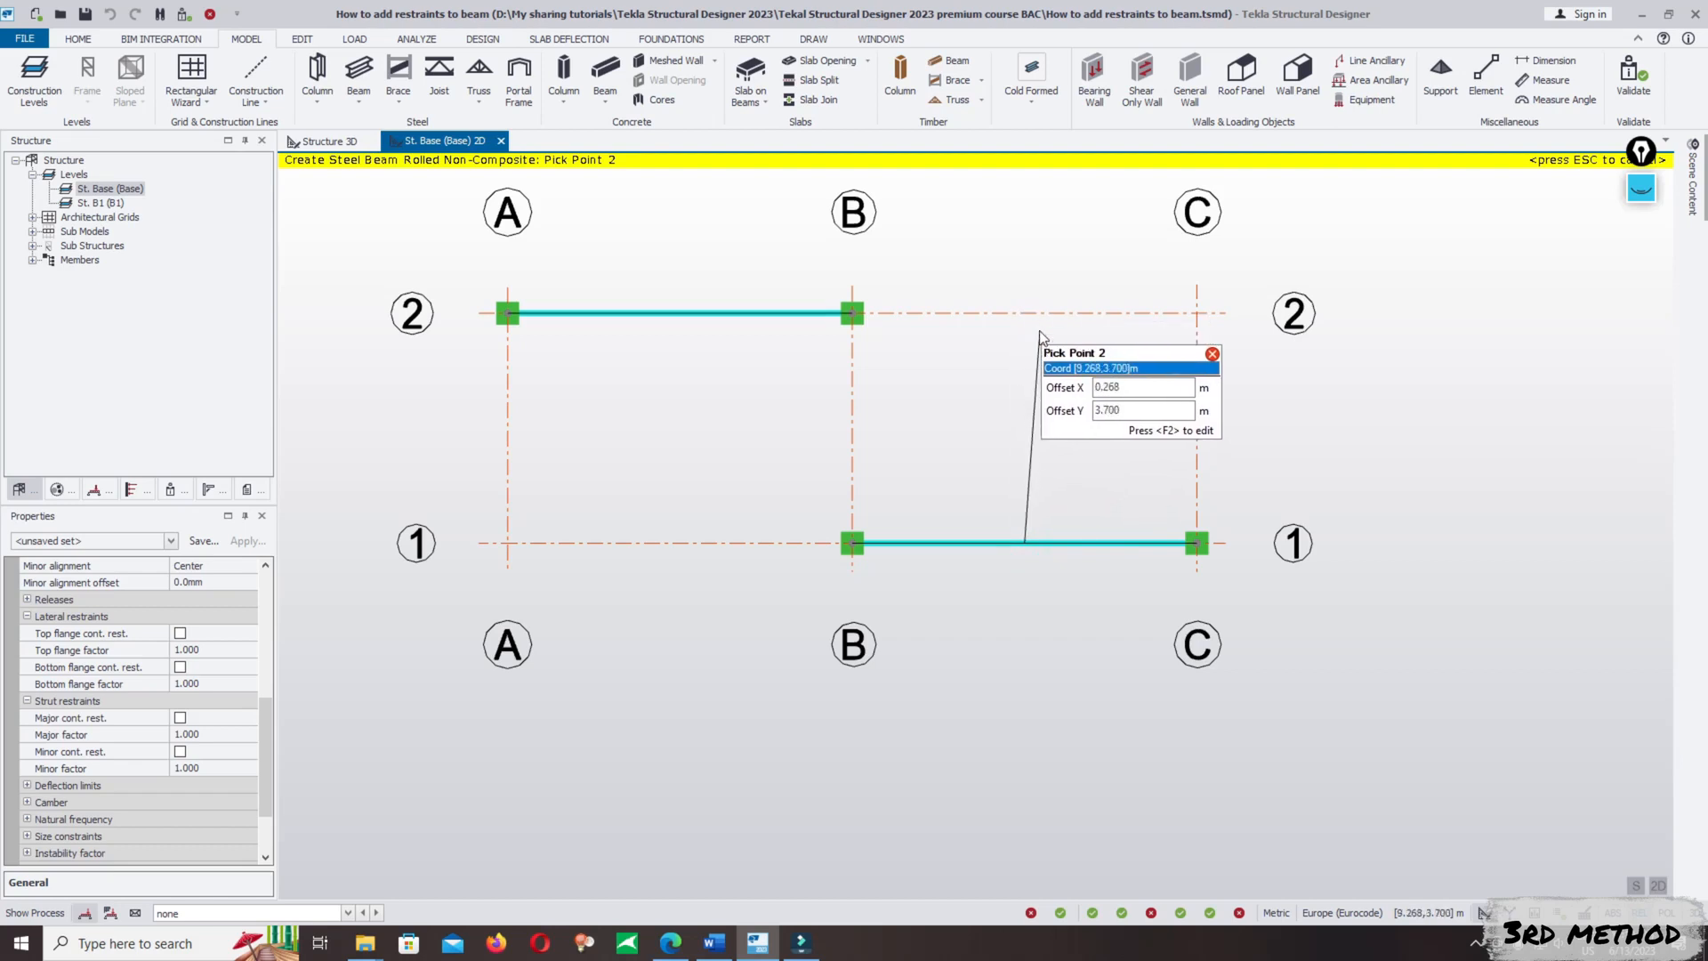
{"action": "key", "text": "Escape"}
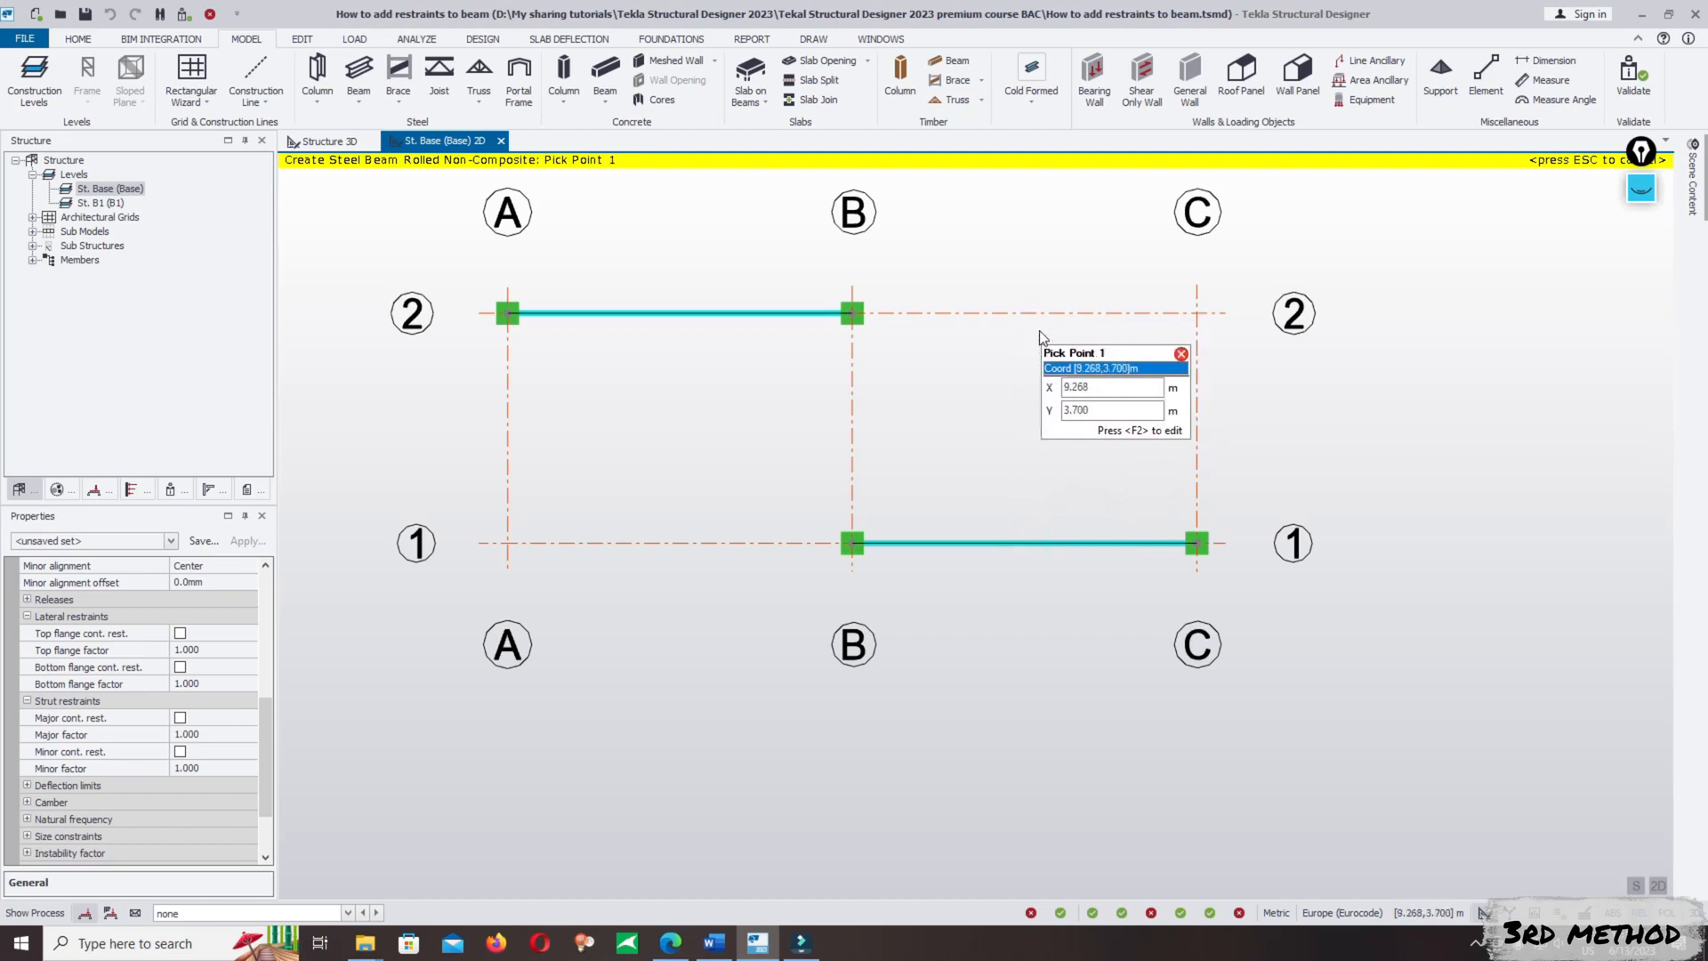
{"action": "left_click", "coordinate": [1197, 542]}
{"action": "left_click", "coordinate": [1196, 313]}
{"action": "key", "text": "Escape"}
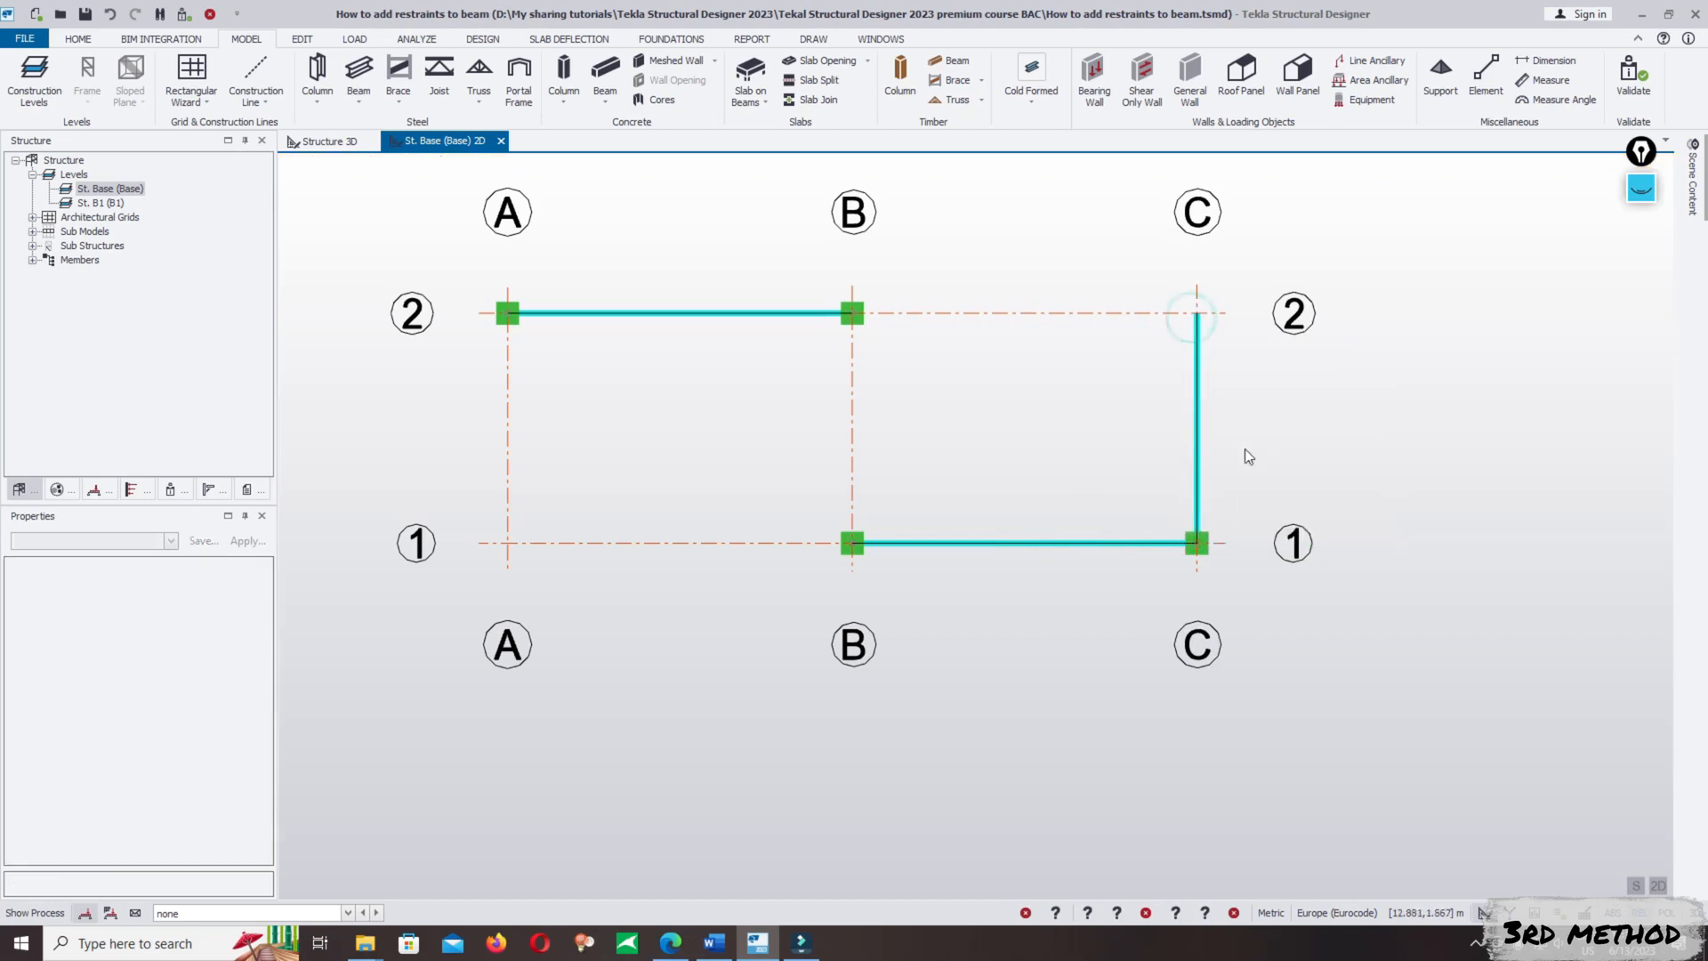
- Copy the grid line C beam from its C/1 end to the midpoint of the B/1–C/1 beam, 3.000 m along
{"action": "left_click", "coordinate": [1197, 448]}
{"action": "right_click", "coordinate": [1197, 448]}
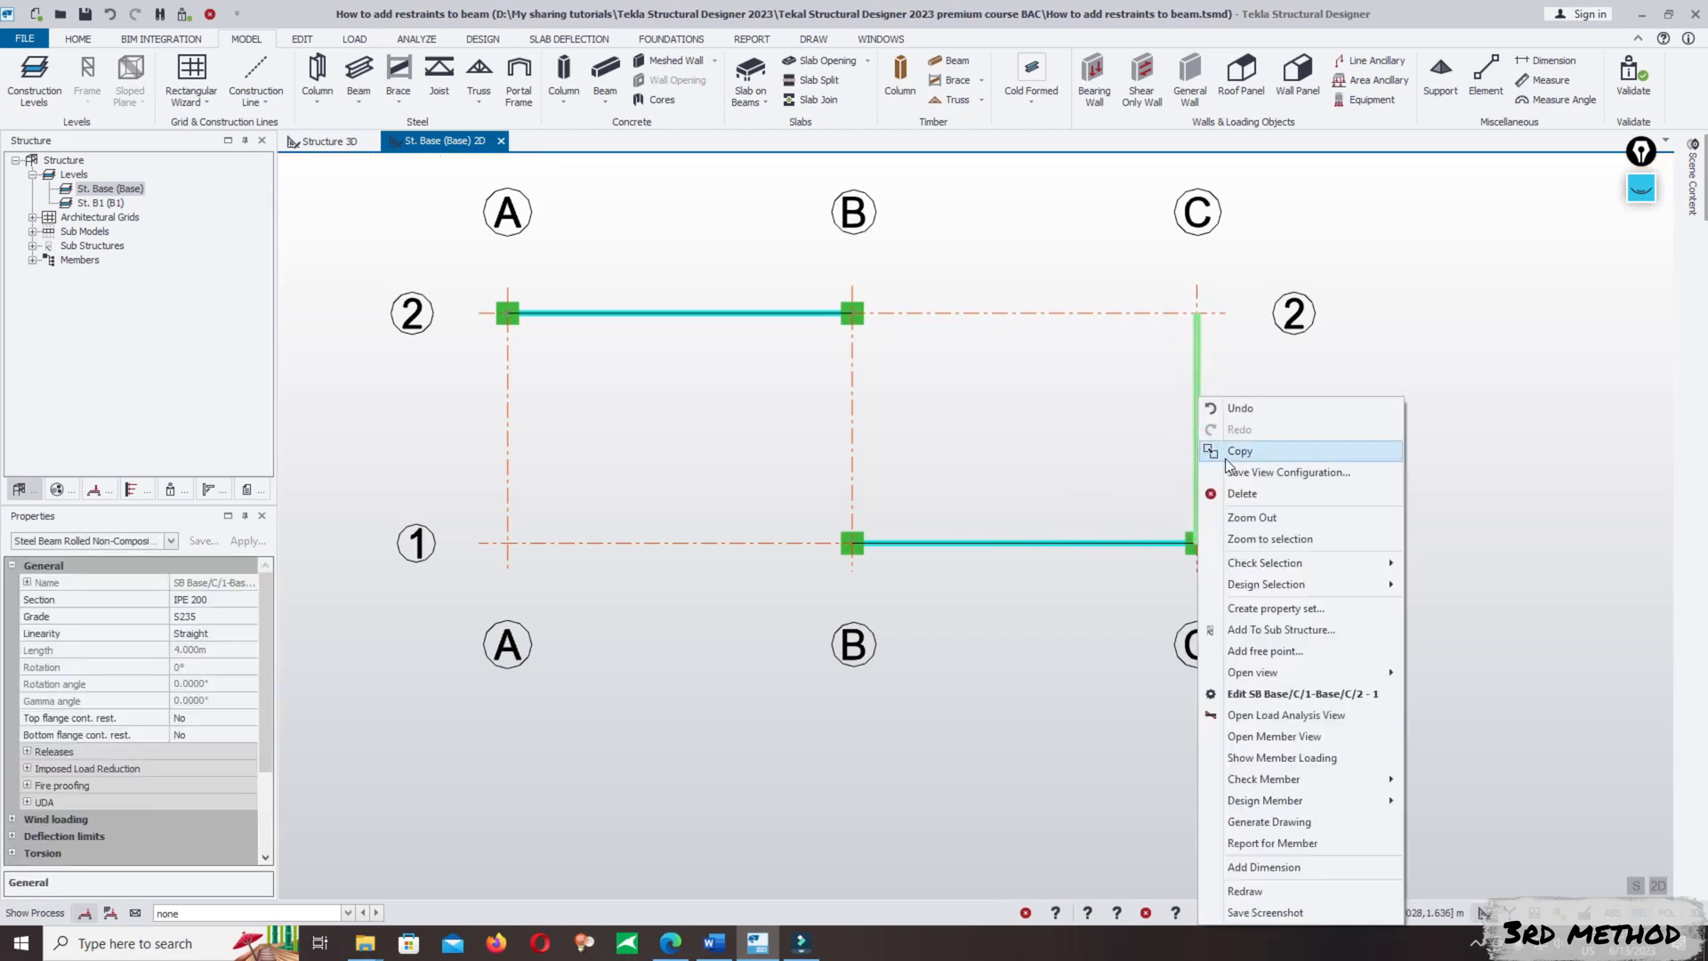
{"action": "left_click", "coordinate": [1226, 455]}
{"action": "left_click", "coordinate": [1197, 542]}
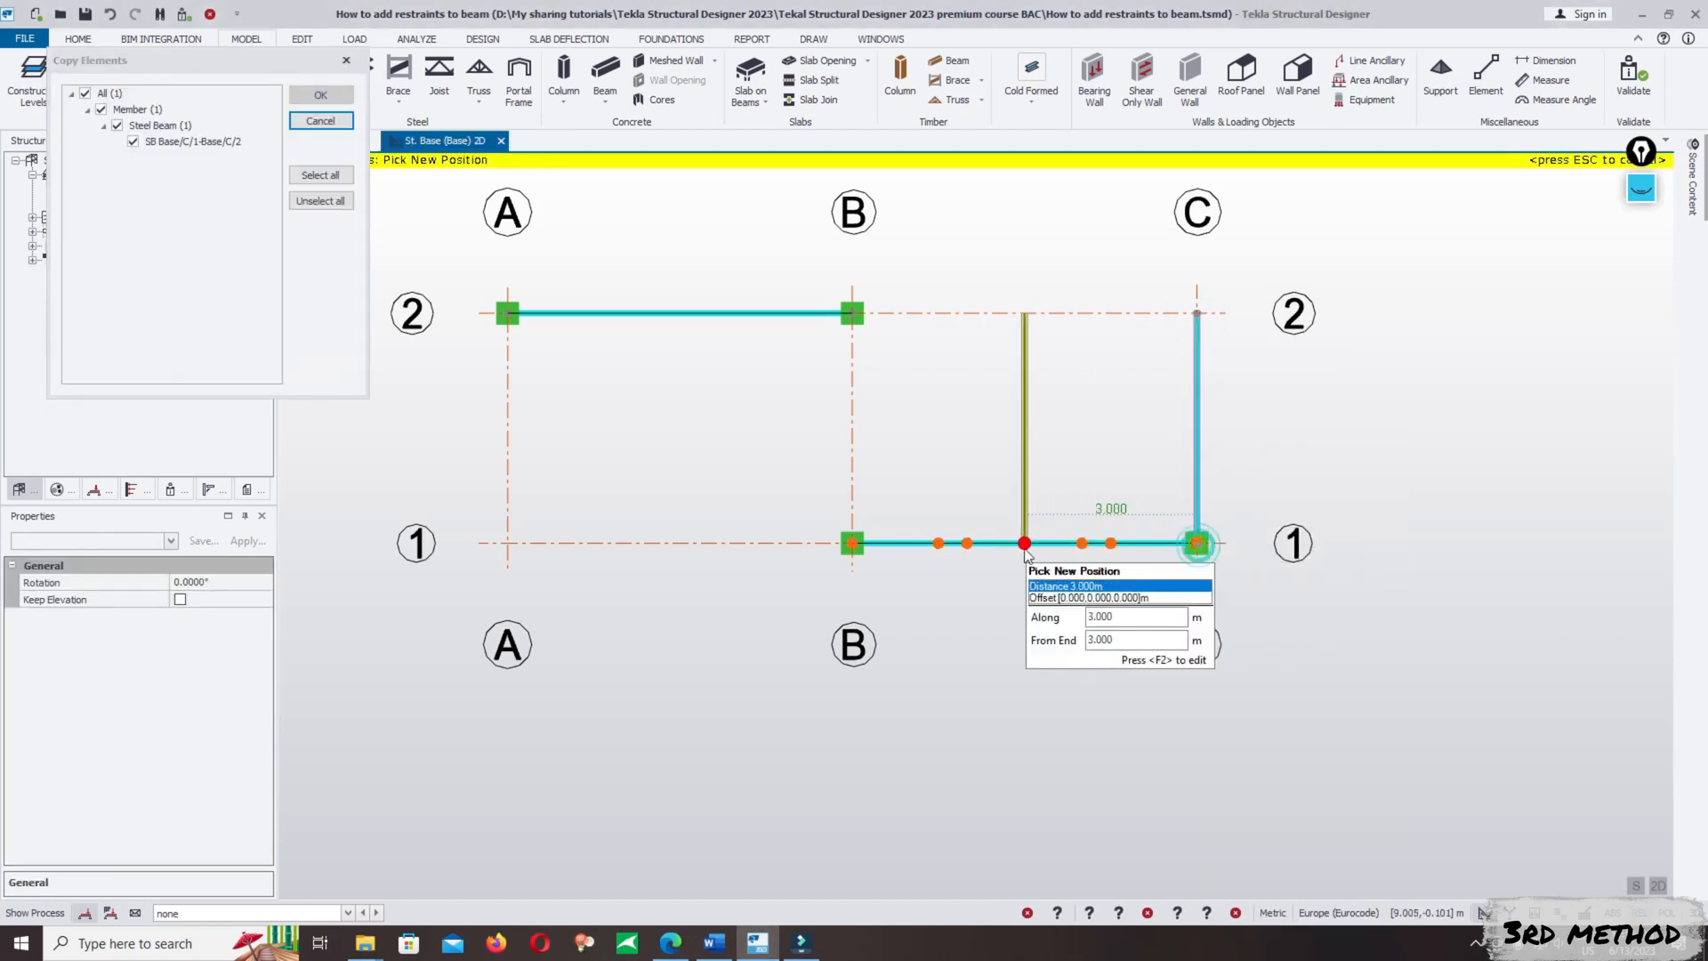
{"action": "left_click", "coordinate": [1025, 544]}
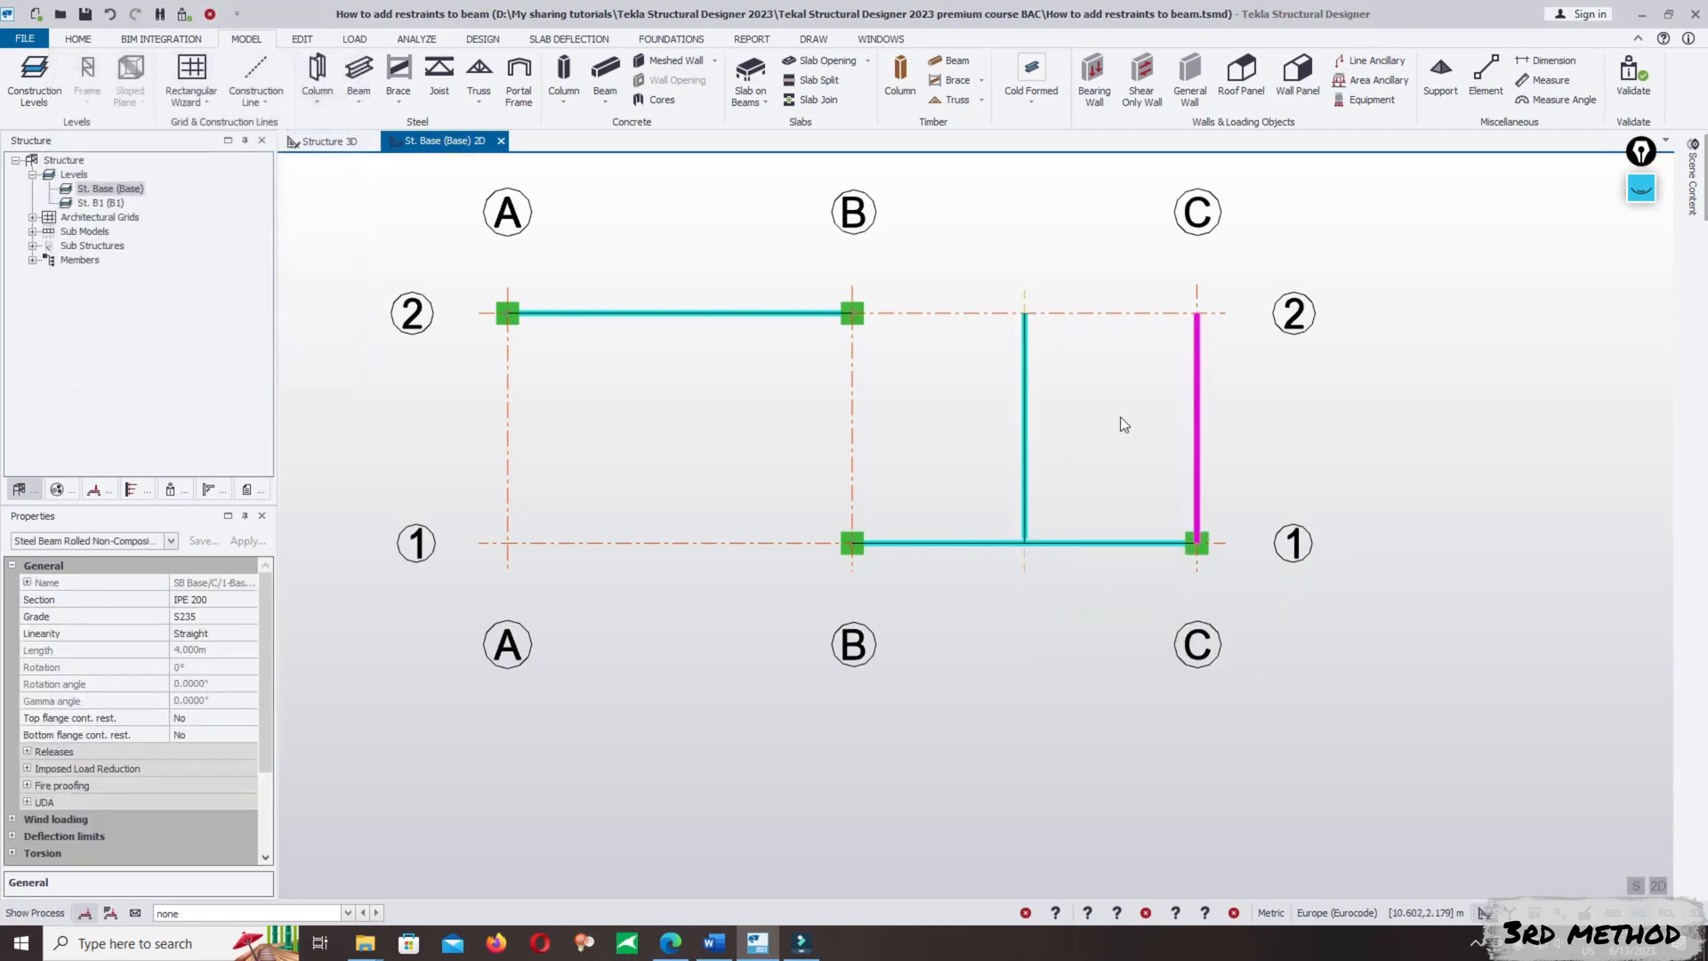
- Move the original grid line C beam by its C/2 end to the midpoint of the B/1–C/1 beam
{"action": "left_click", "coordinate": [1196, 418]}
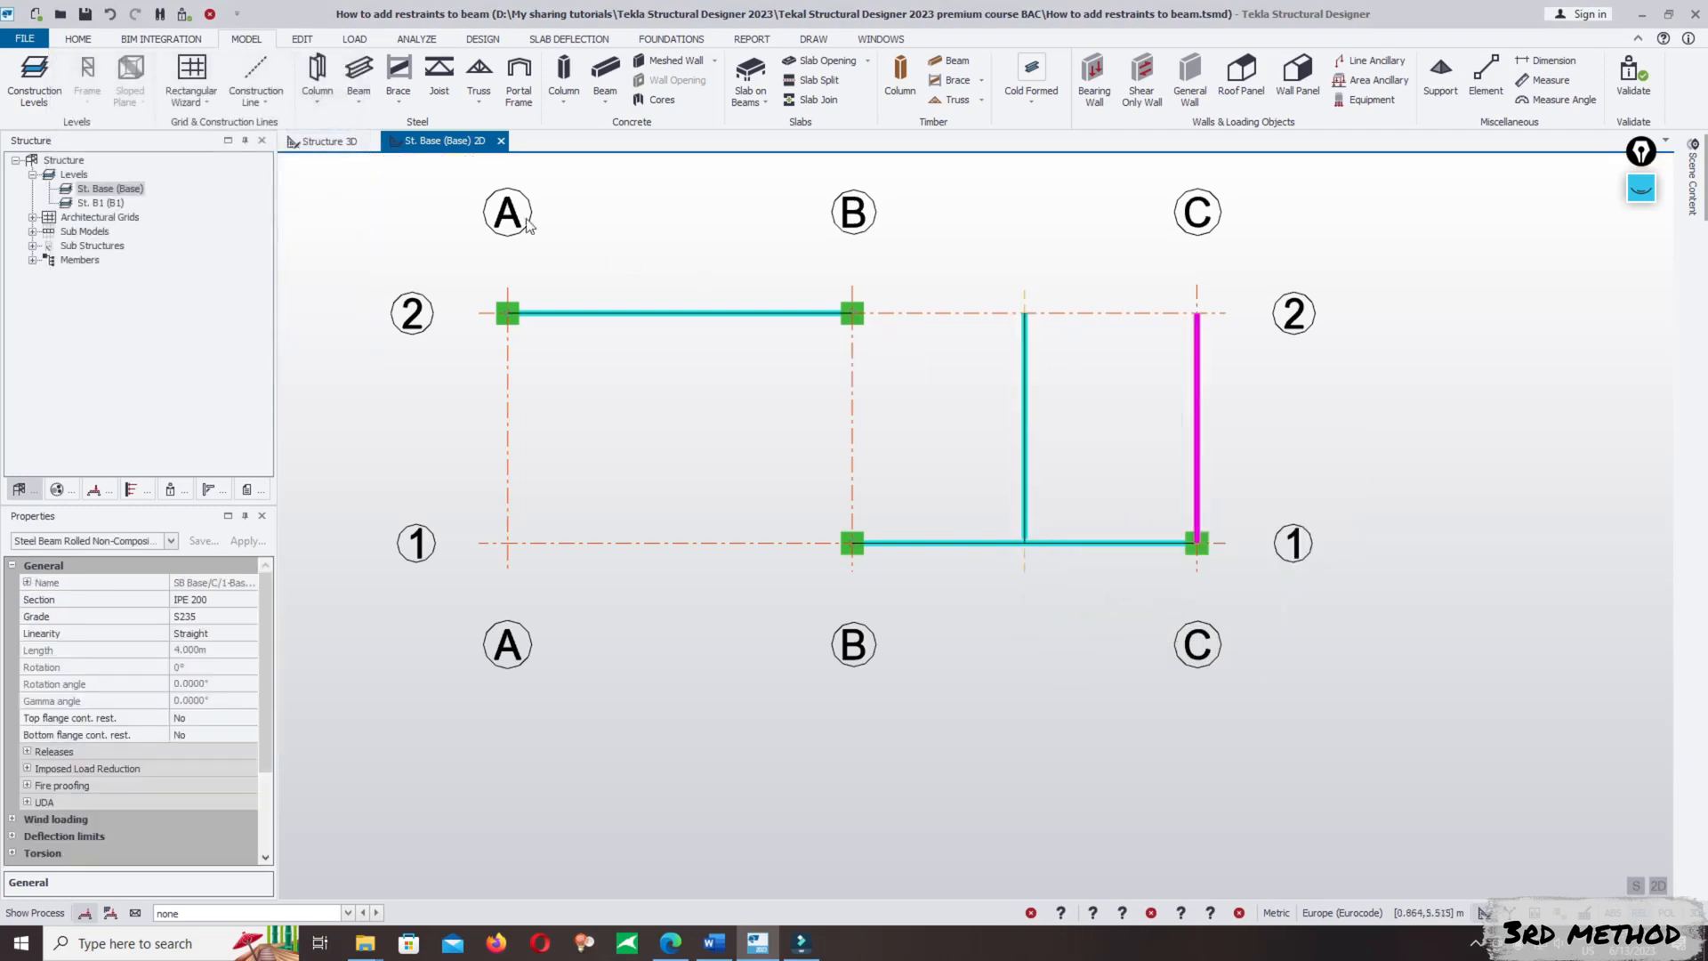
{"action": "left_click", "coordinate": [302, 39]}
{"action": "left_click", "coordinate": [123, 69]}
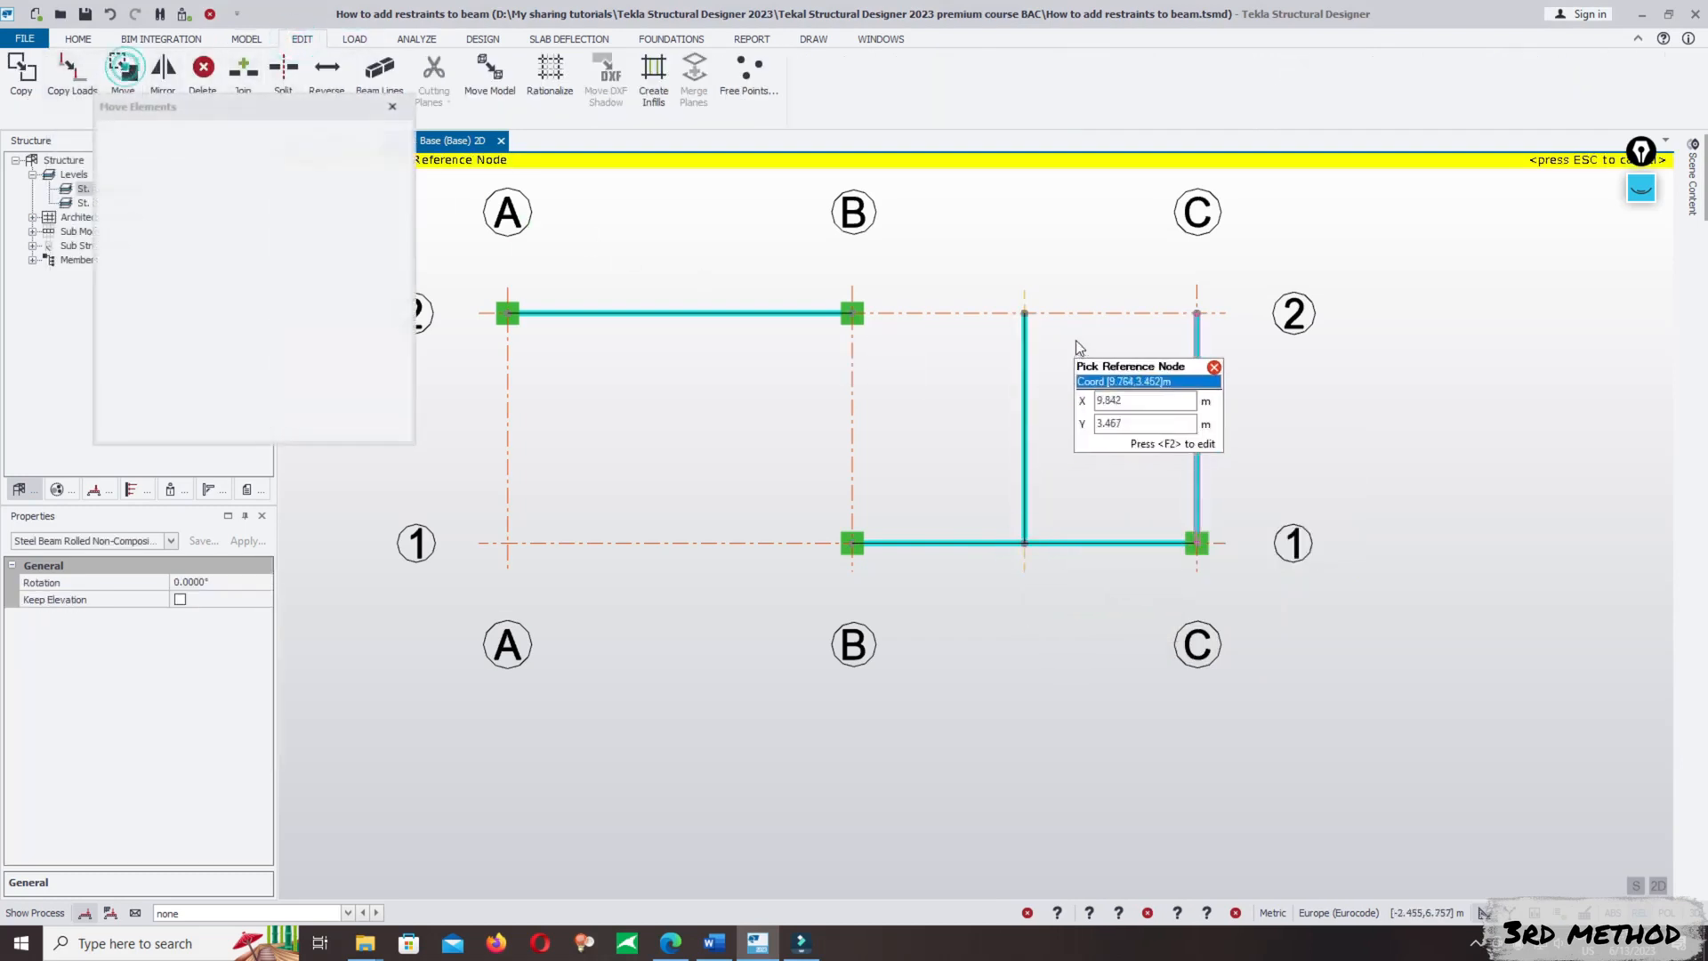
{"action": "left_click", "coordinate": [1197, 313]}
{"action": "left_click", "coordinate": [1025, 542]}
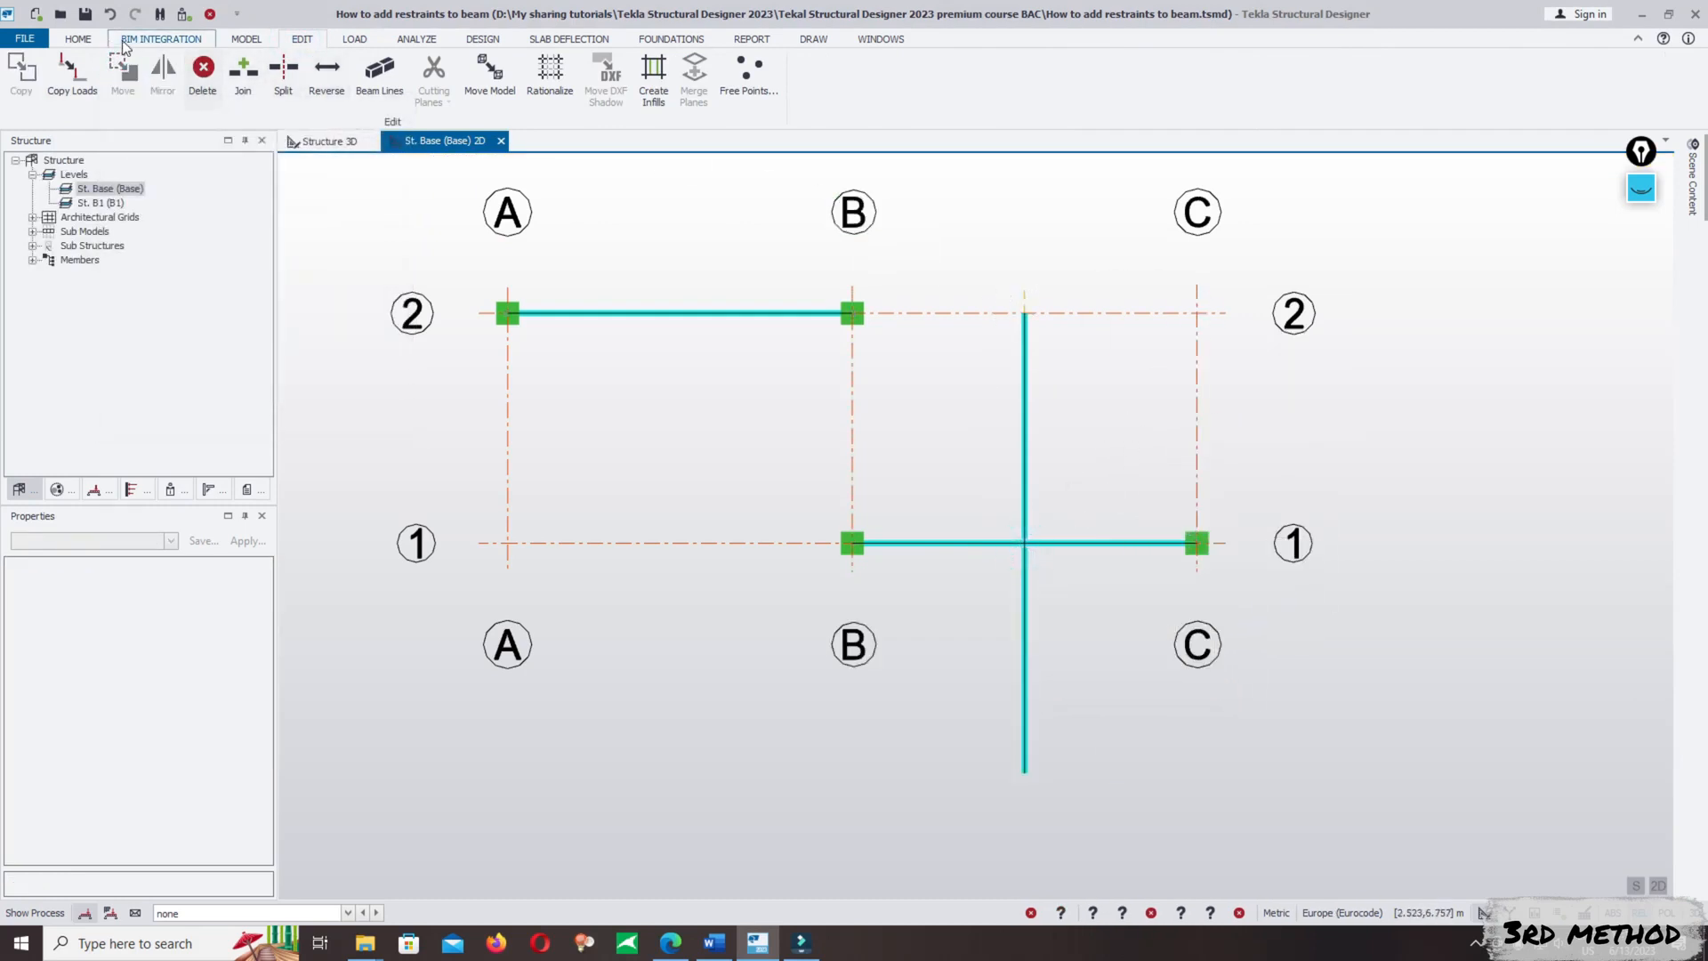
- Add fully fixed supports at the free outer ends of the two cross beams framing into the B/1–C/1 beam
{"action": "left_click", "coordinate": [247, 39]}
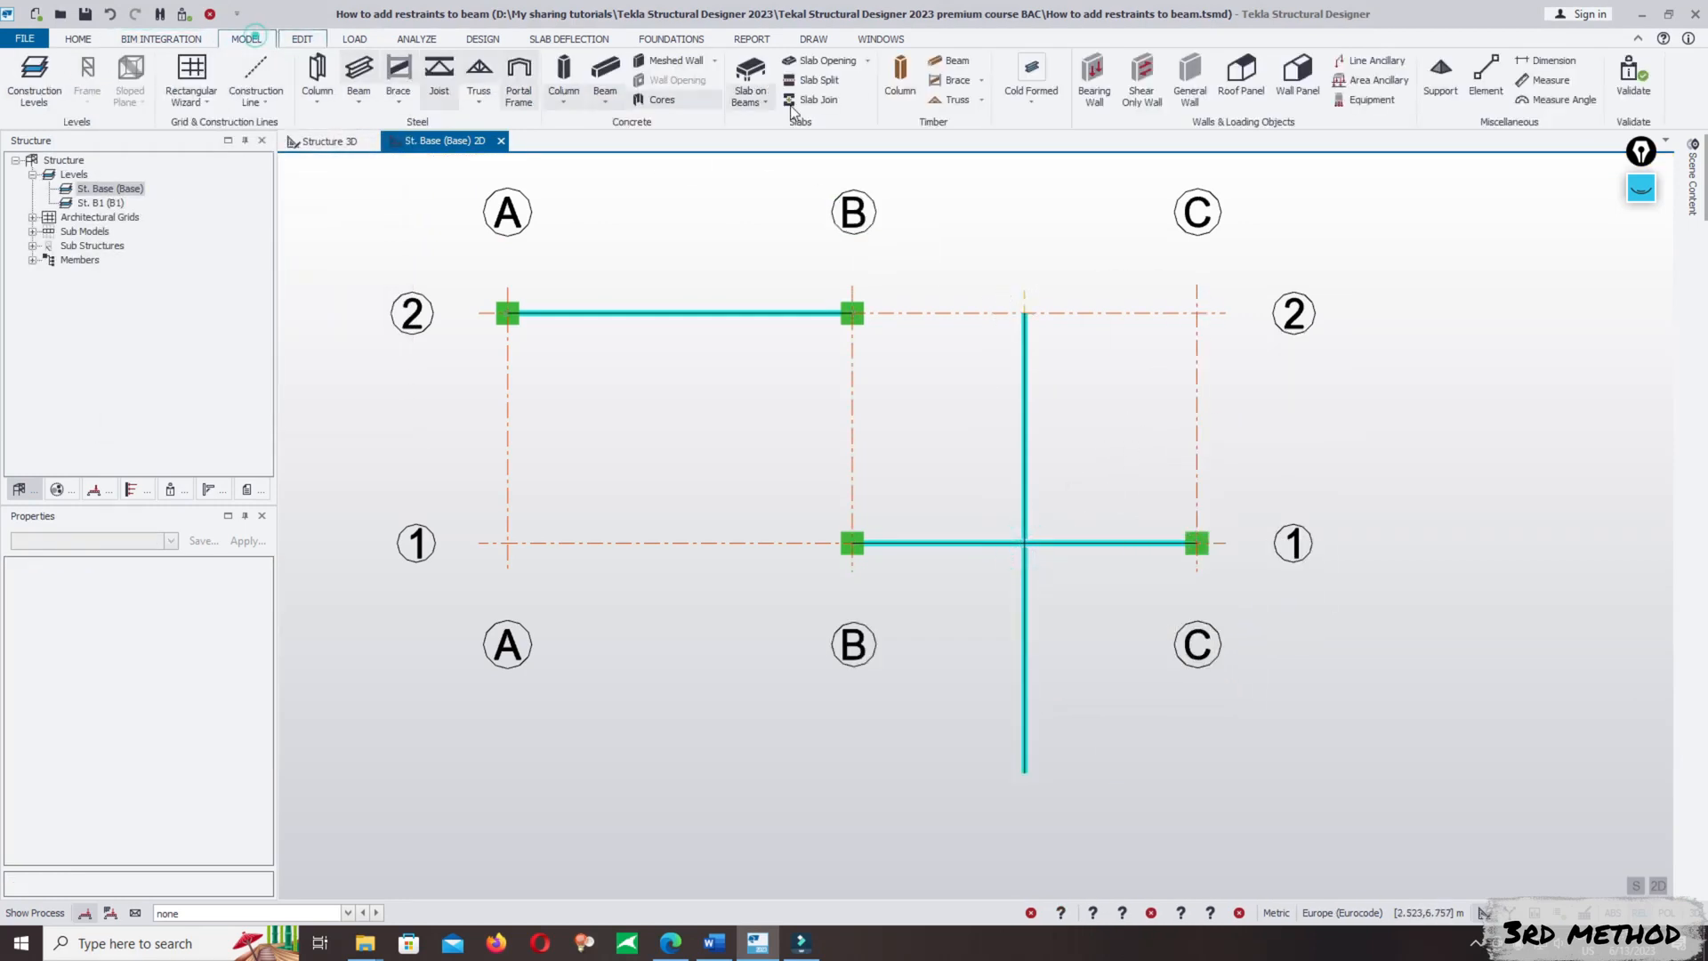
{"action": "left_click", "coordinate": [1438, 71]}
{"action": "left_click", "coordinate": [1025, 313]}
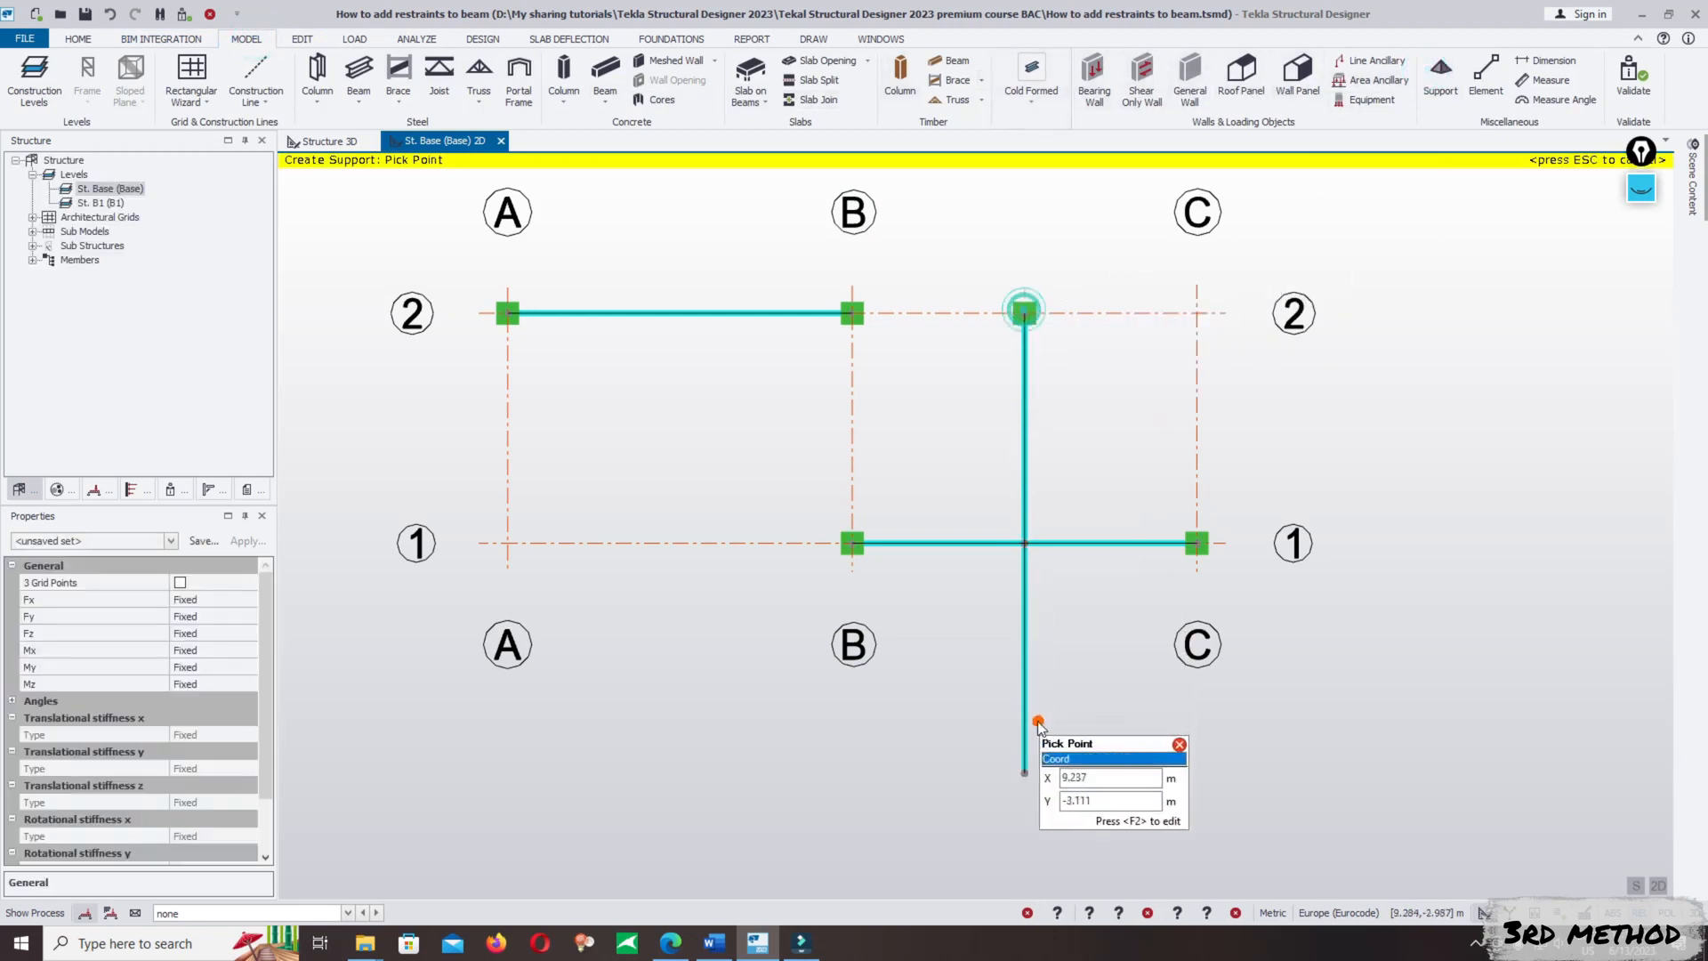
{"action": "left_click", "coordinate": [1024, 773]}
{"action": "key", "text": "Escape"}
{"action": "scroll", "coordinate": [851, 725], "scroll_direction": "down", "scroll_amount": 8}
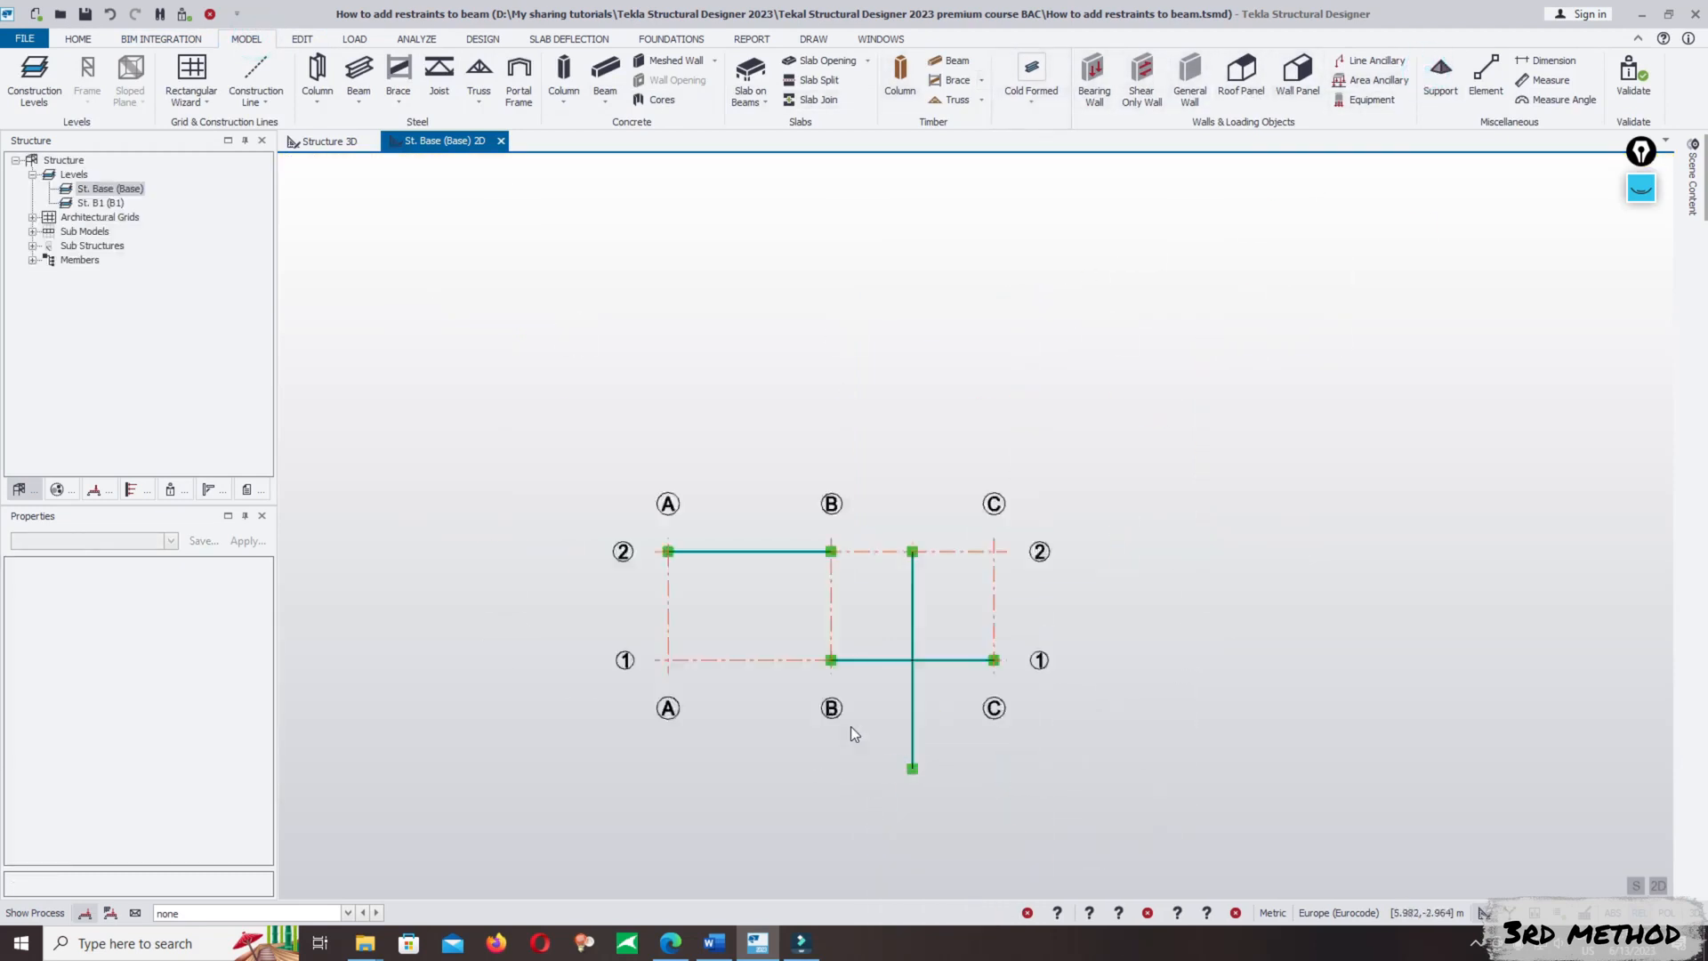
- Examine in the 3D structure view how the cross beams meet the B/1–C/1 beam, compared with the A/2–B/2 beam
{"action": "left_click", "coordinate": [312, 144]}
{"action": "scroll", "coordinate": [1005, 676], "scroll_direction": "up", "scroll_amount": 6}
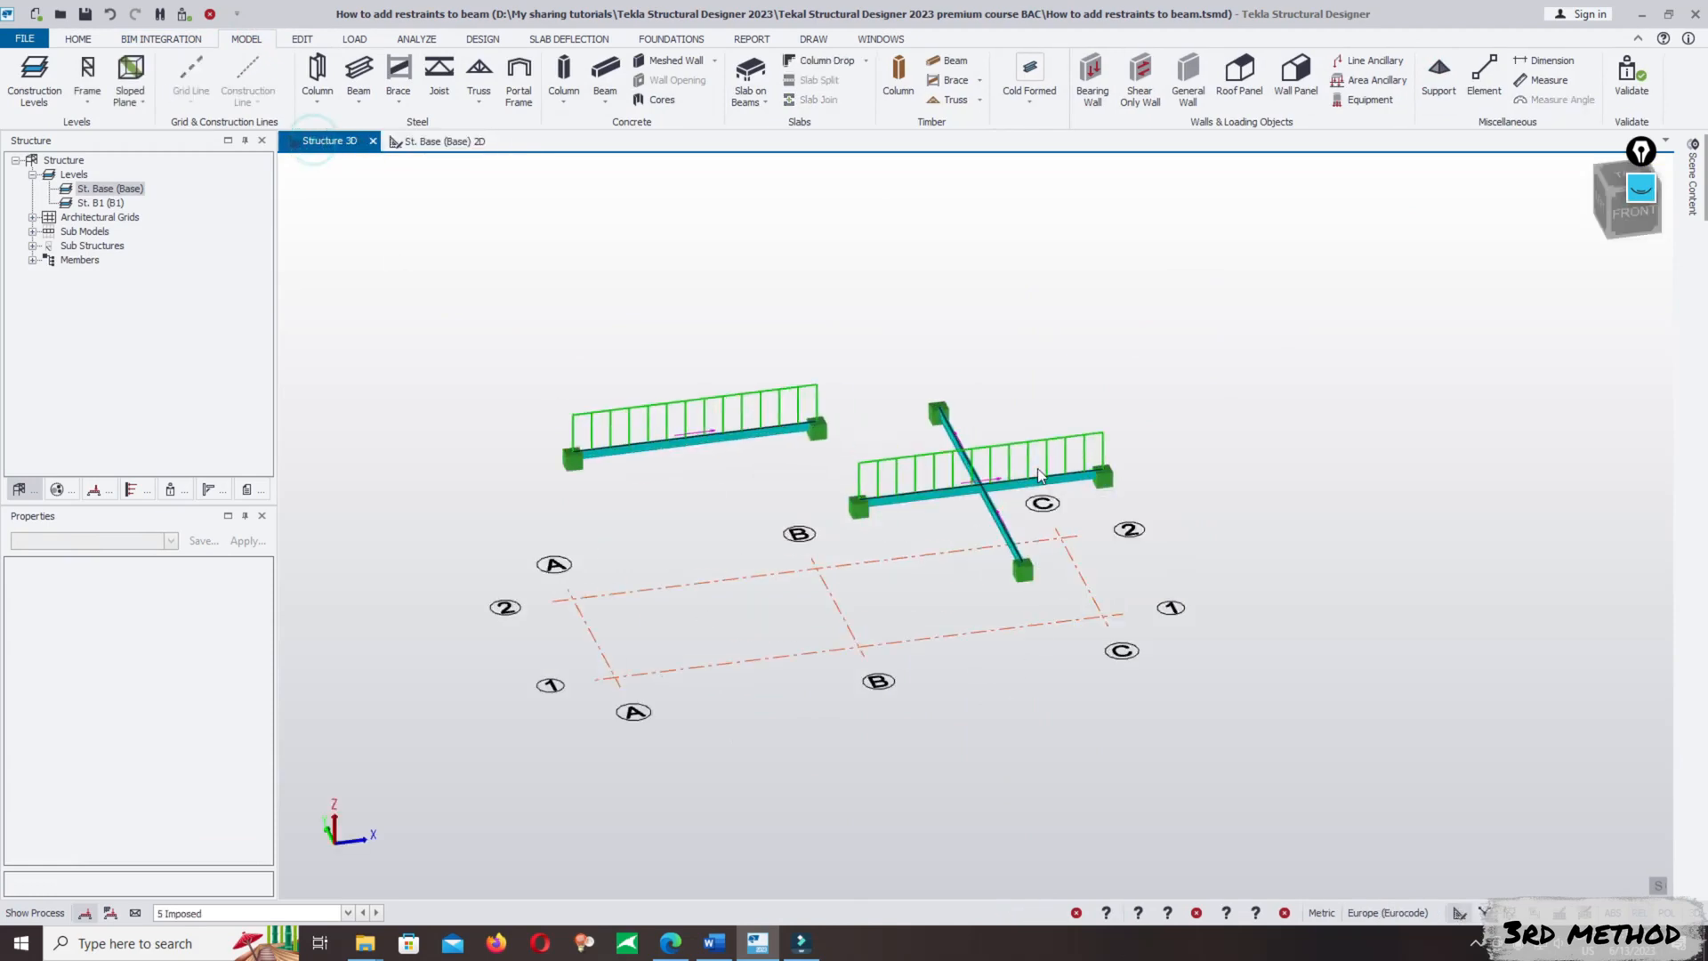
{"action": "middle_click_drag", "start_coordinate": [1249, 600], "coordinate": [953, 563]}
{"action": "scroll", "coordinate": [844, 556], "scroll_direction": "up", "scroll_amount": 3}
{"action": "scroll", "coordinate": [1147, 468], "scroll_direction": "down", "scroll_amount": 3}
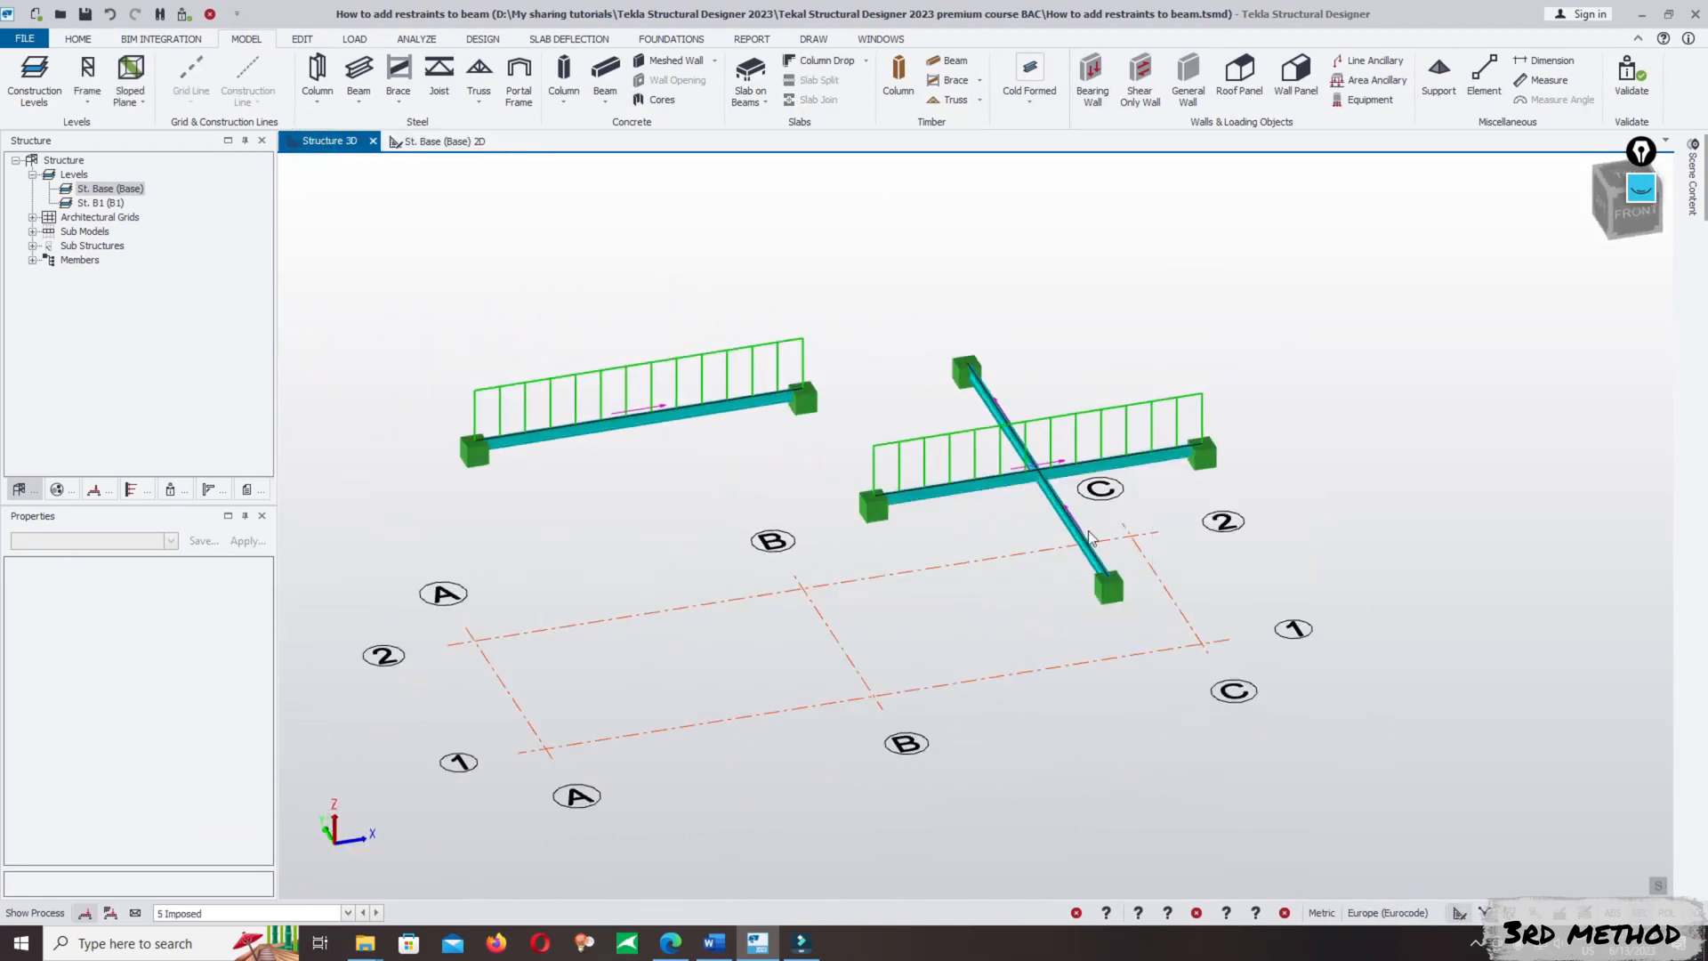
{"action": "scroll", "coordinate": [1022, 532], "scroll_direction": "up", "scroll_amount": 2}
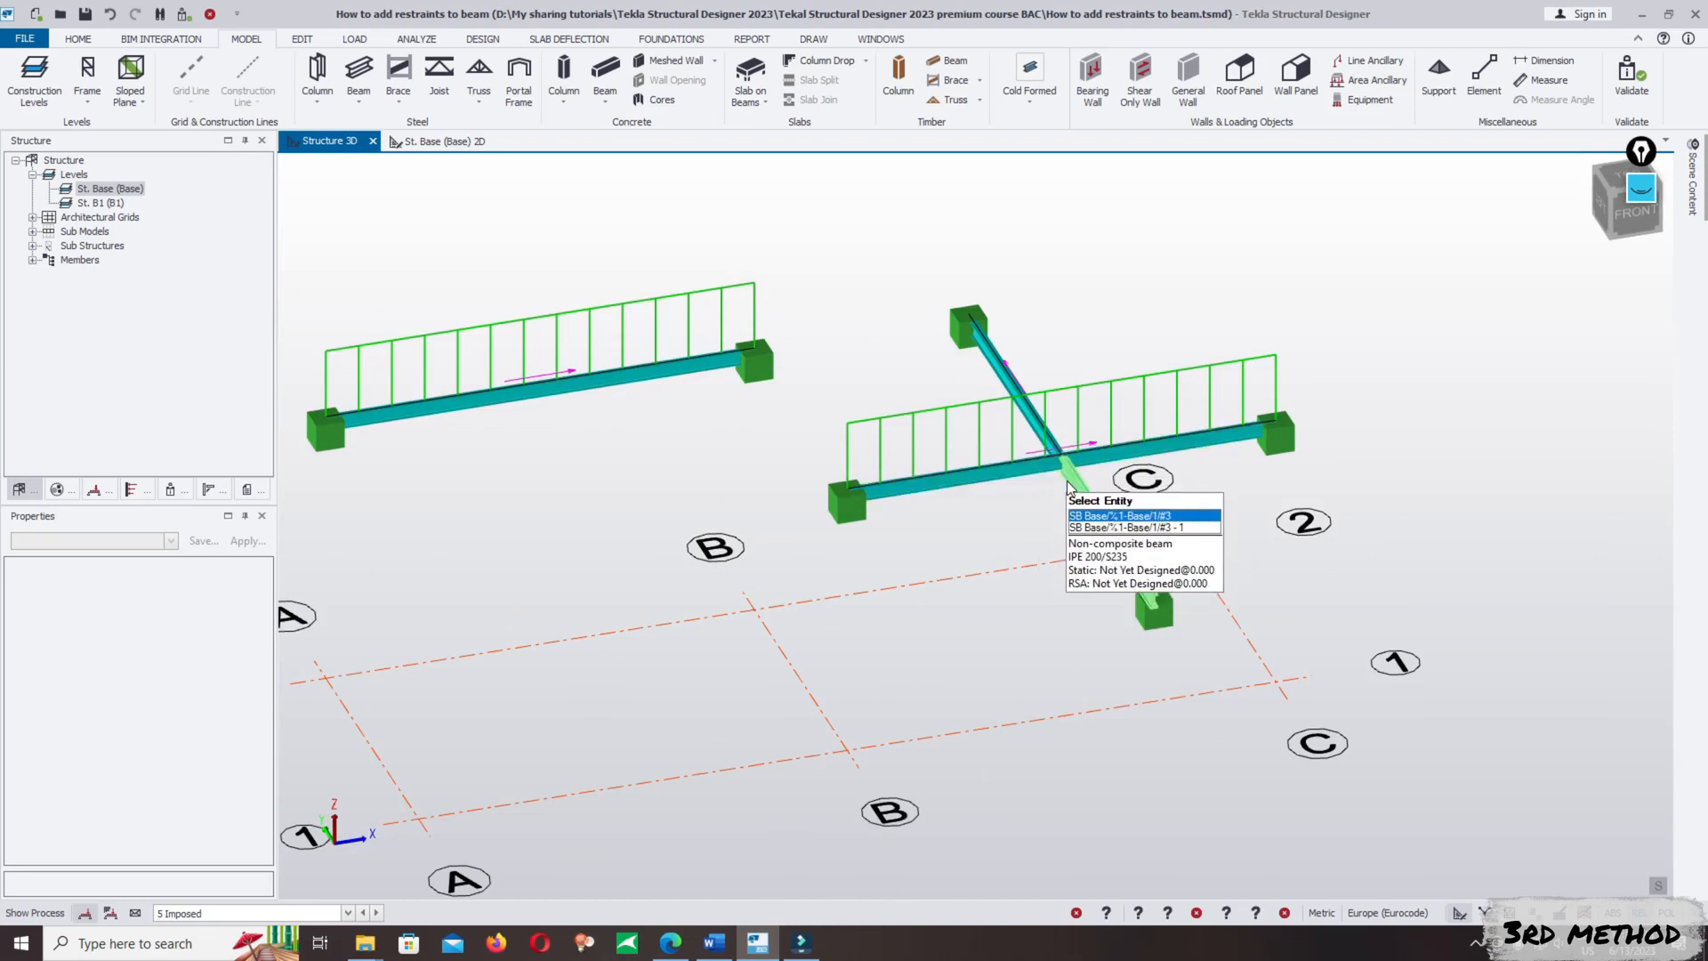
{"action": "scroll", "coordinate": [1076, 465], "scroll_direction": "up", "scroll_amount": 1}
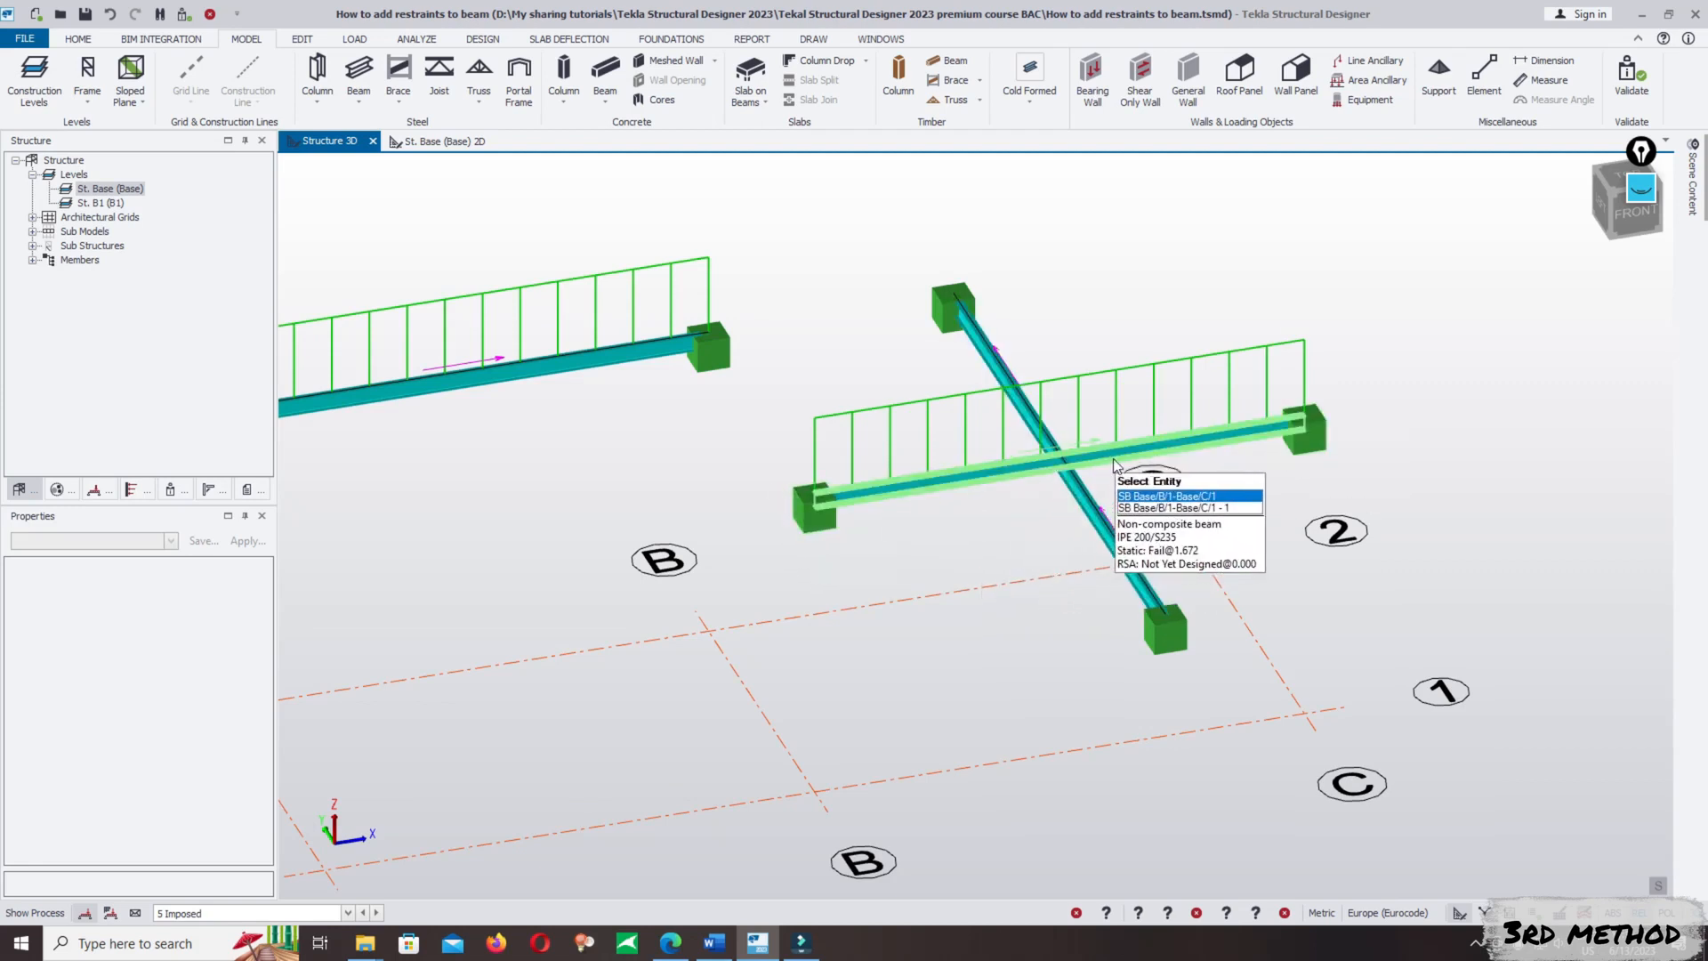
{"action": "scroll", "coordinate": [1068, 470], "scroll_direction": "down", "scroll_amount": 3}
{"action": "scroll", "coordinate": [1083, 481], "scroll_direction": "up", "scroll_amount": 1}
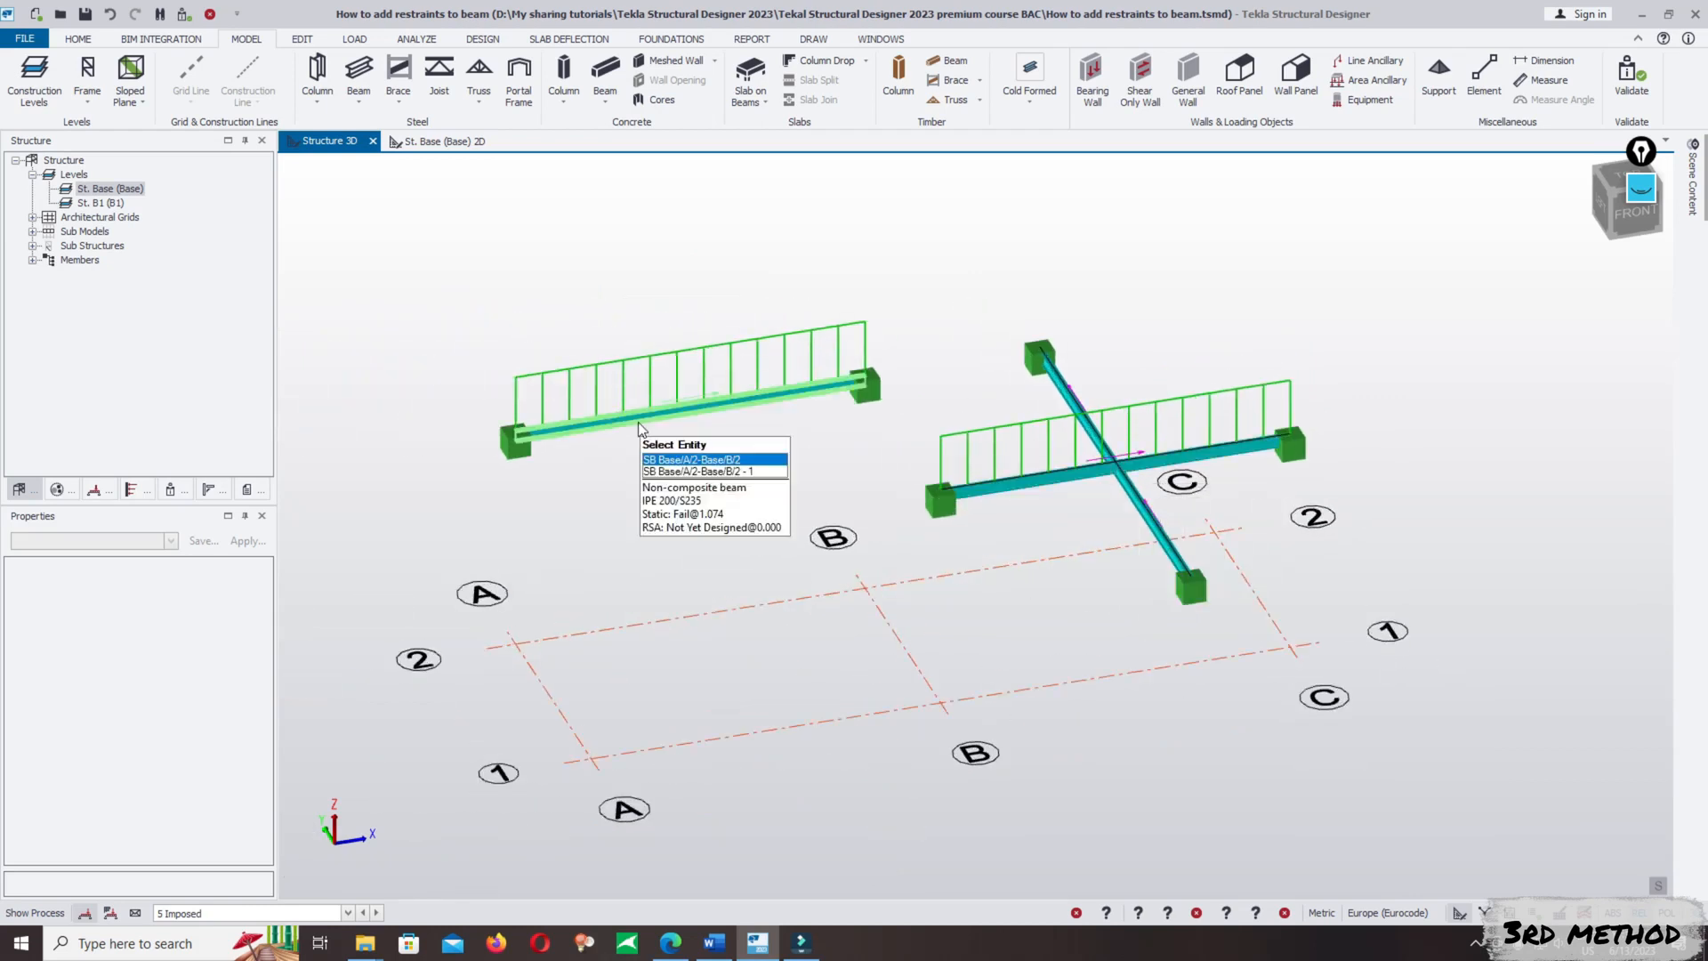
{"action": "left_click", "coordinate": [576, 431]}
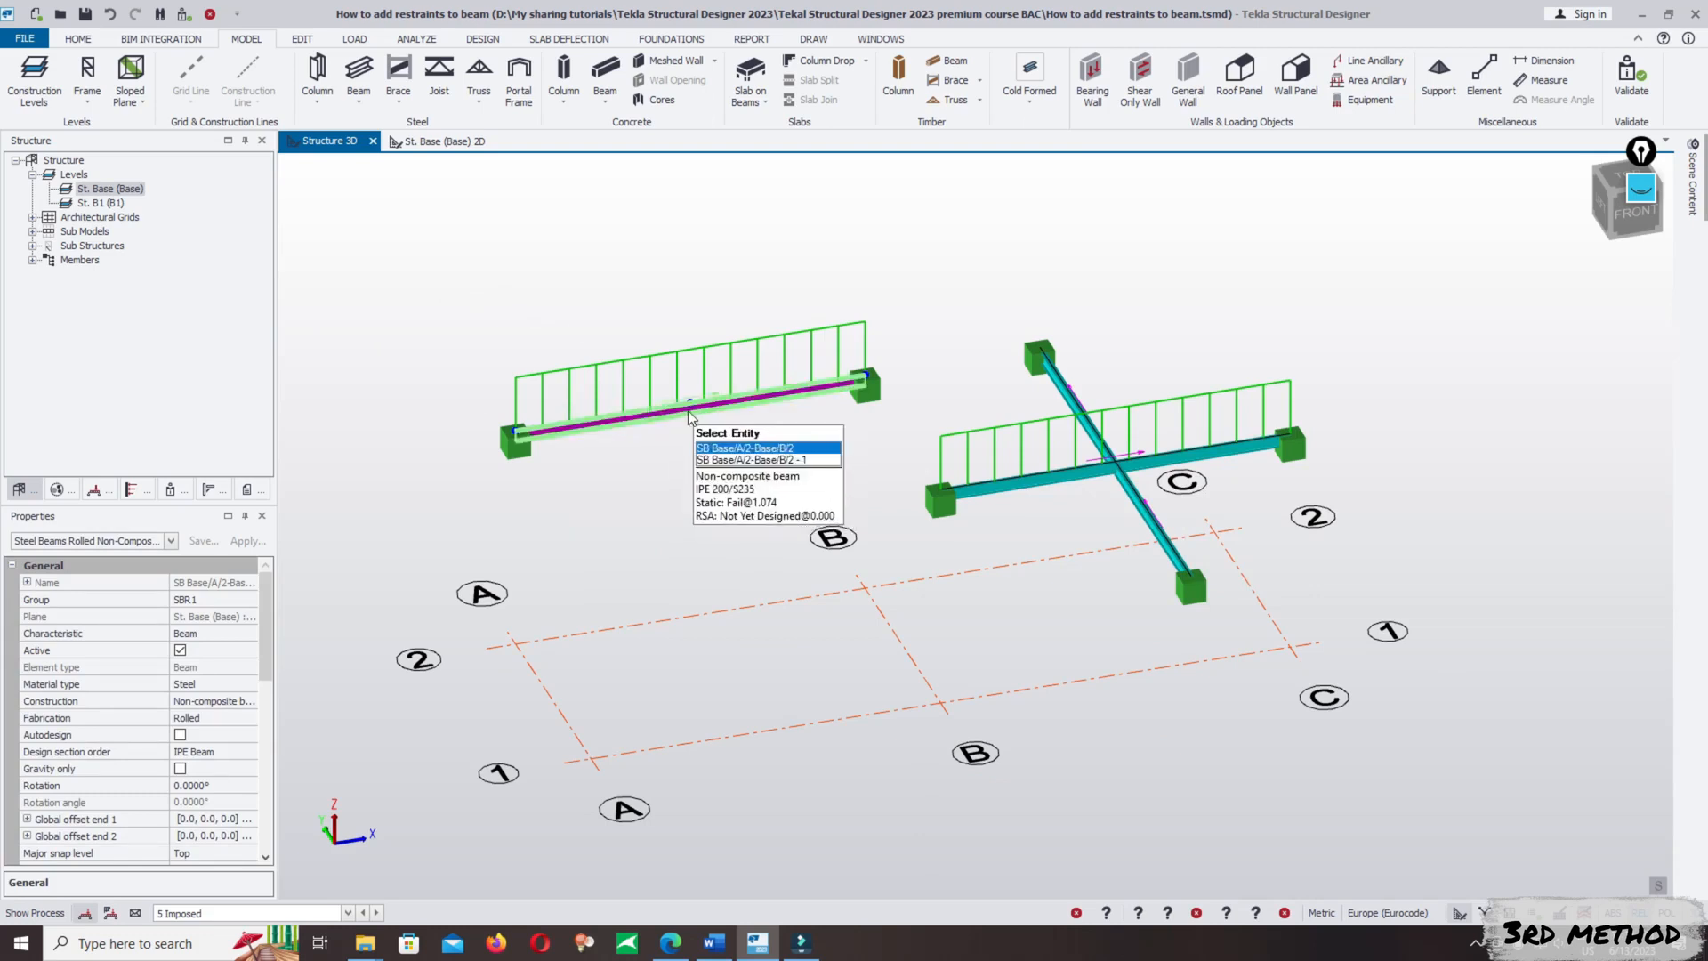
{"action": "key", "text": "Escape"}
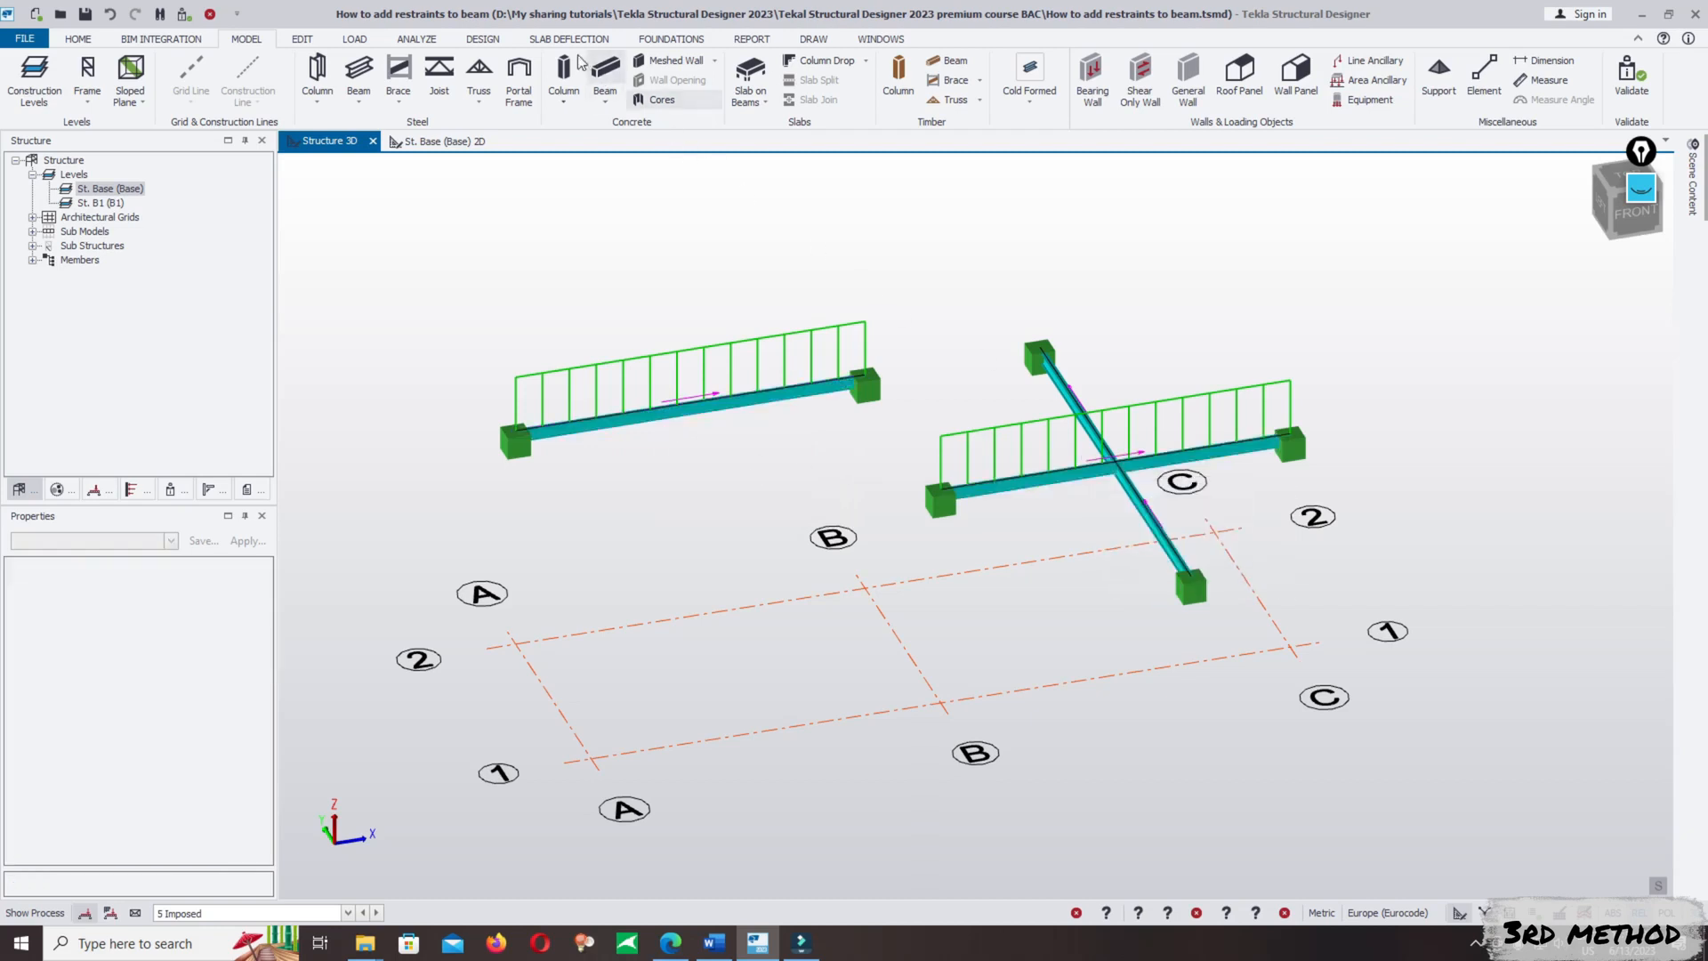
- Run Design All (Static) for the whole model
{"action": "left_click", "coordinate": [483, 39]}
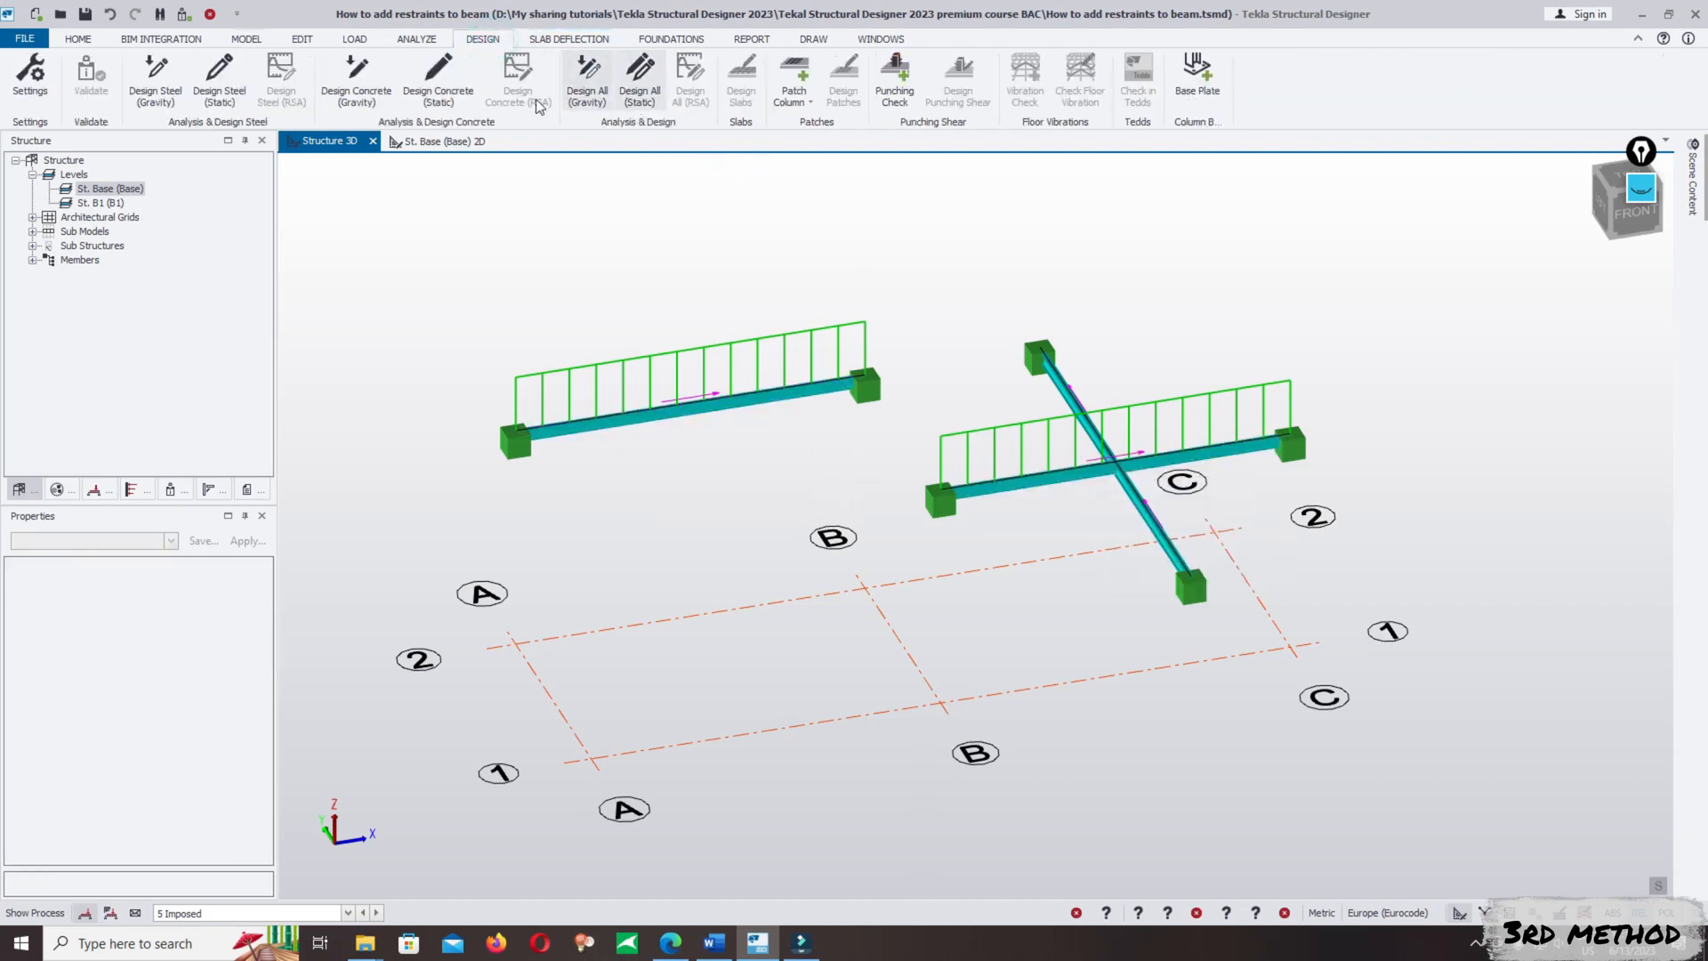
{"action": "left_click", "coordinate": [640, 78]}
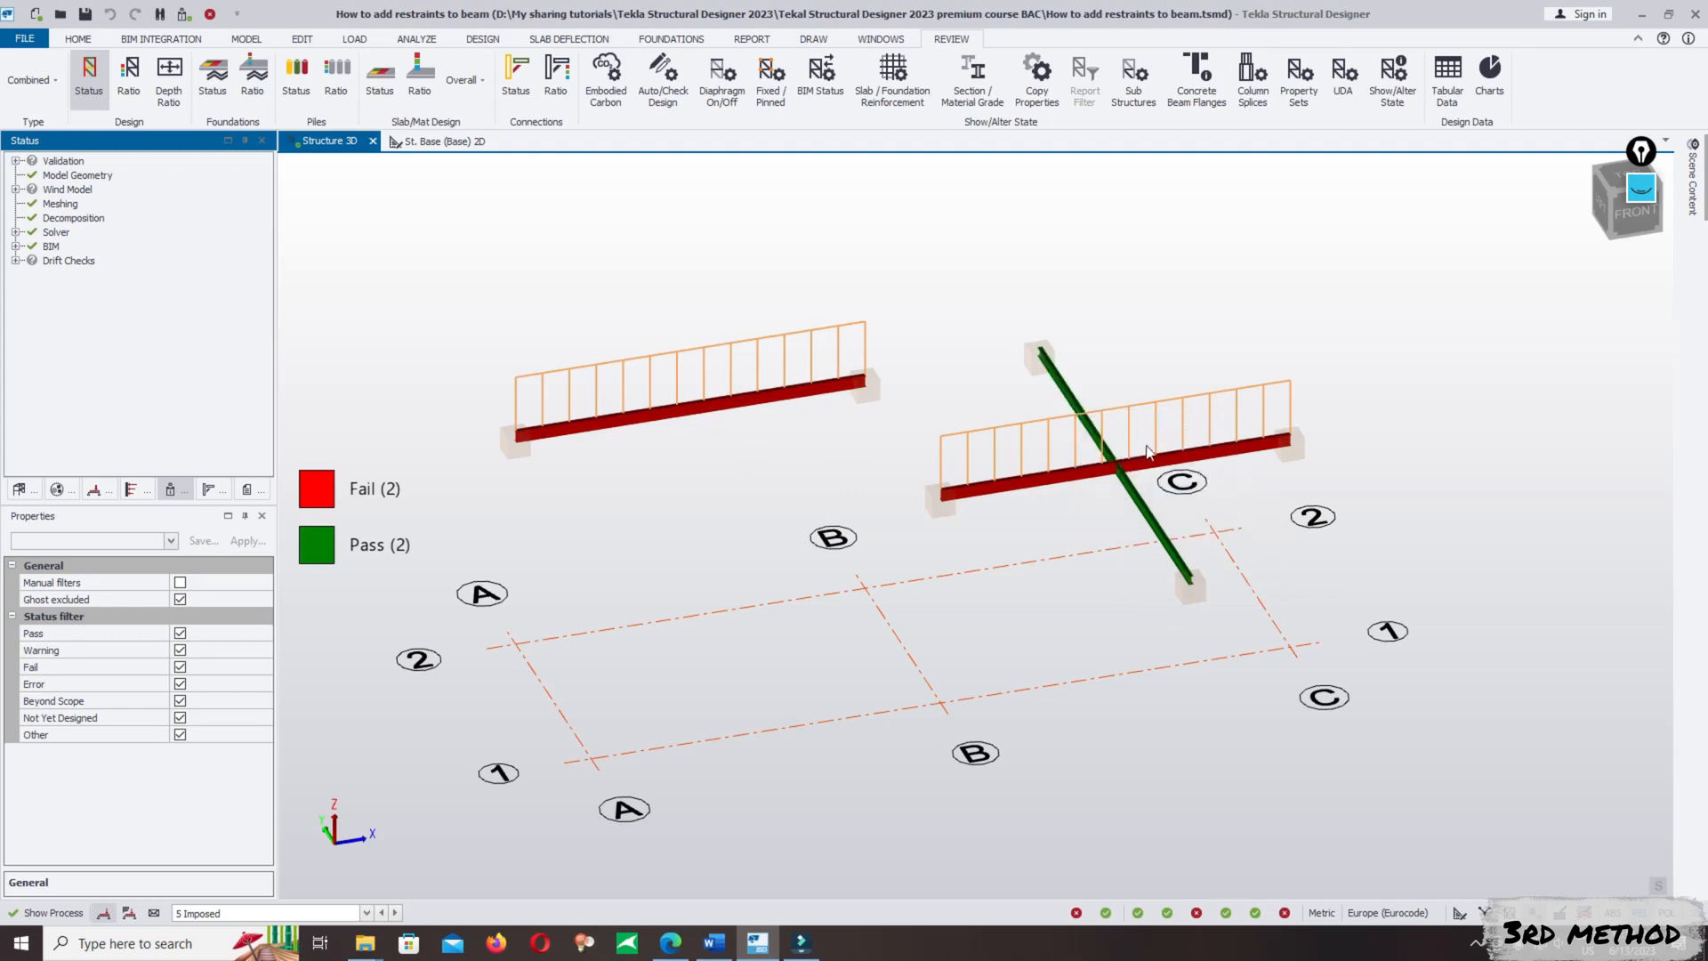
- Compare the static design status and utilization of the A/2–B/2 and B/1–C/1 beams in the 3D view
{"action": "scroll", "coordinate": [1081, 426], "scroll_direction": "up", "scroll_amount": 3}
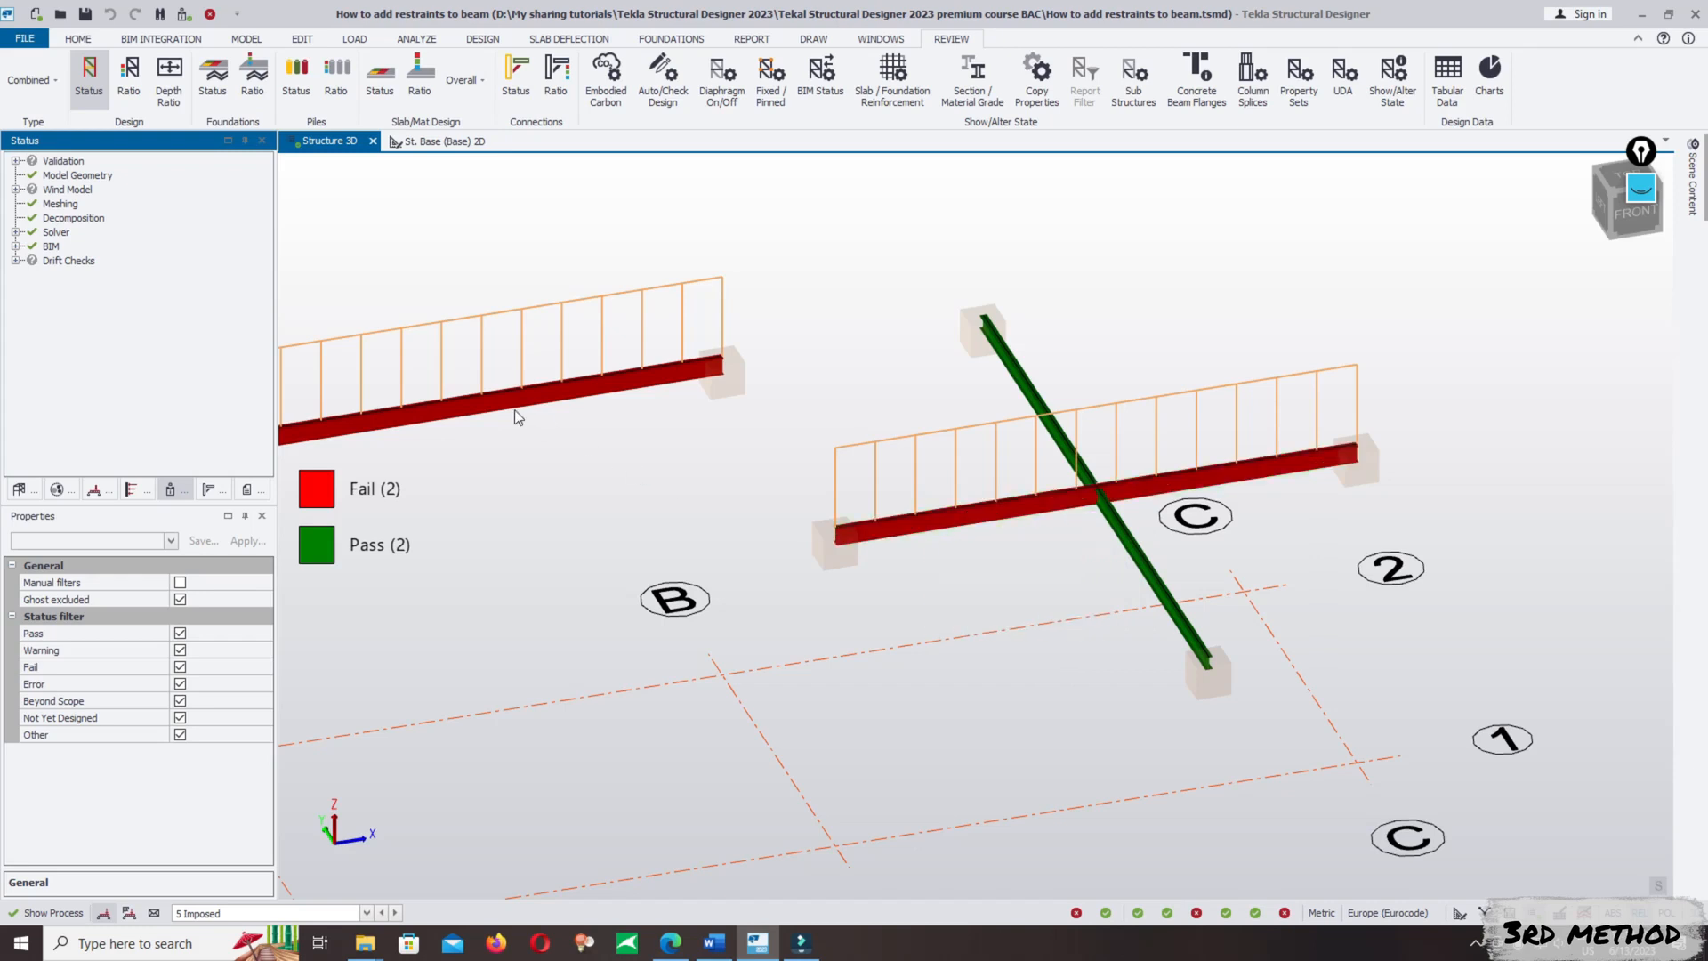
{"action": "middle_click_drag", "start_coordinate": [476, 409], "coordinate": [763, 381]}
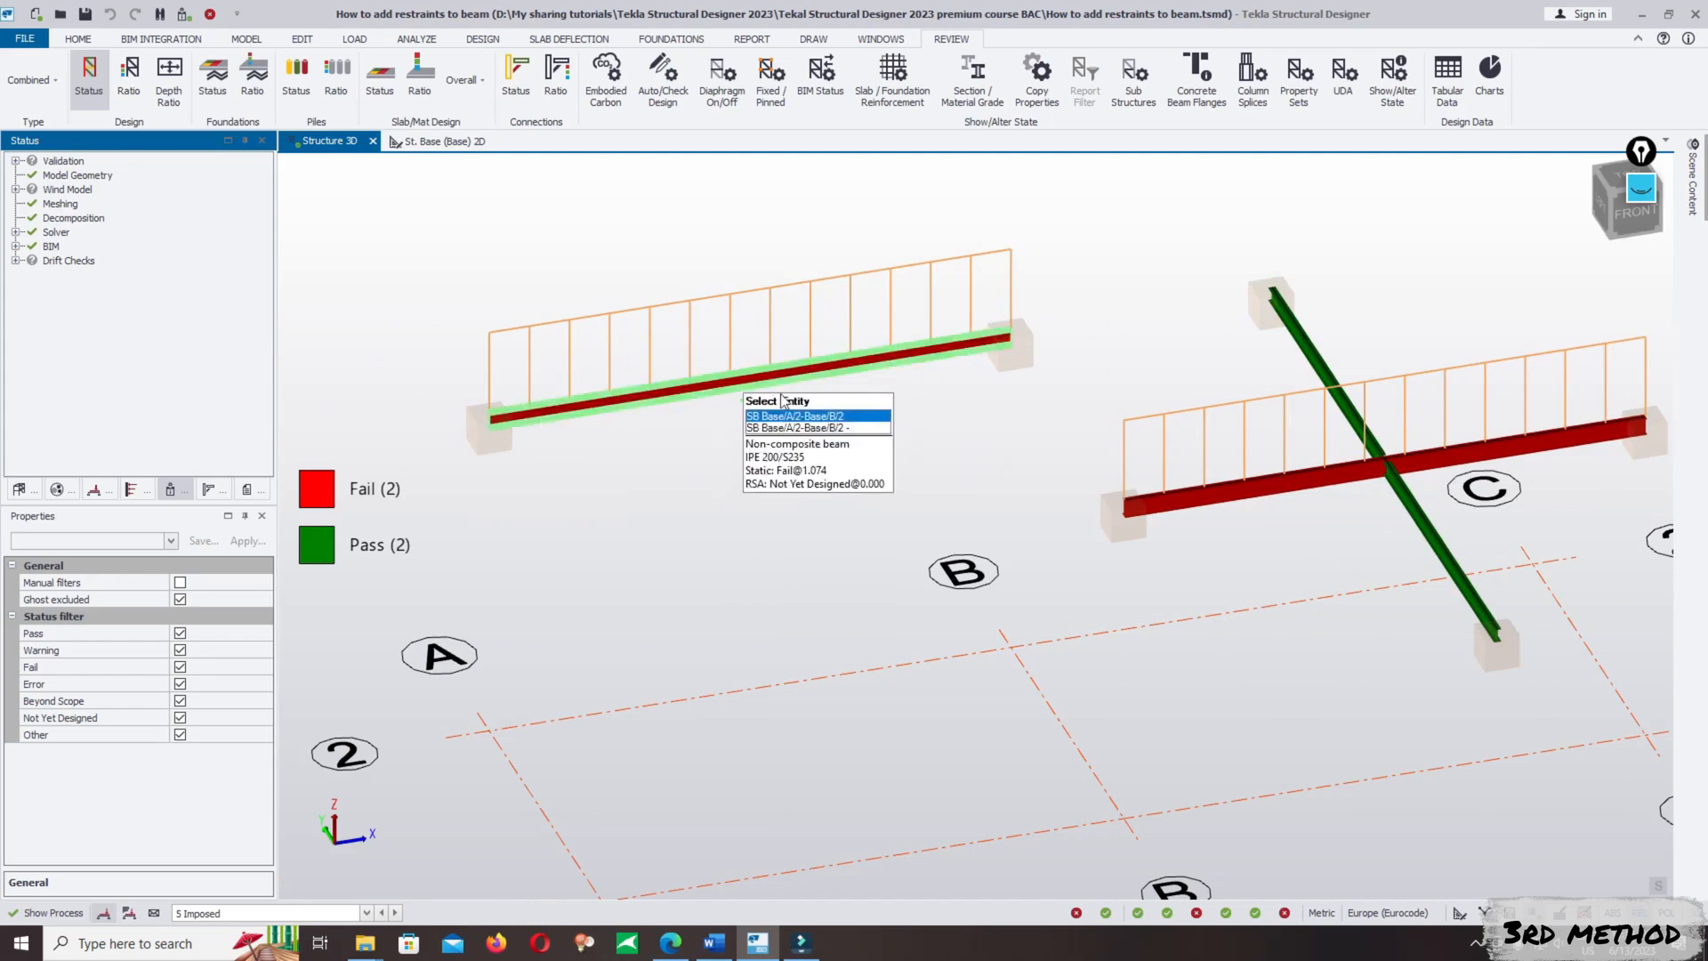
{"action": "middle_click_drag", "start_coordinate": [1224, 367], "coordinate": [1197, 372]}
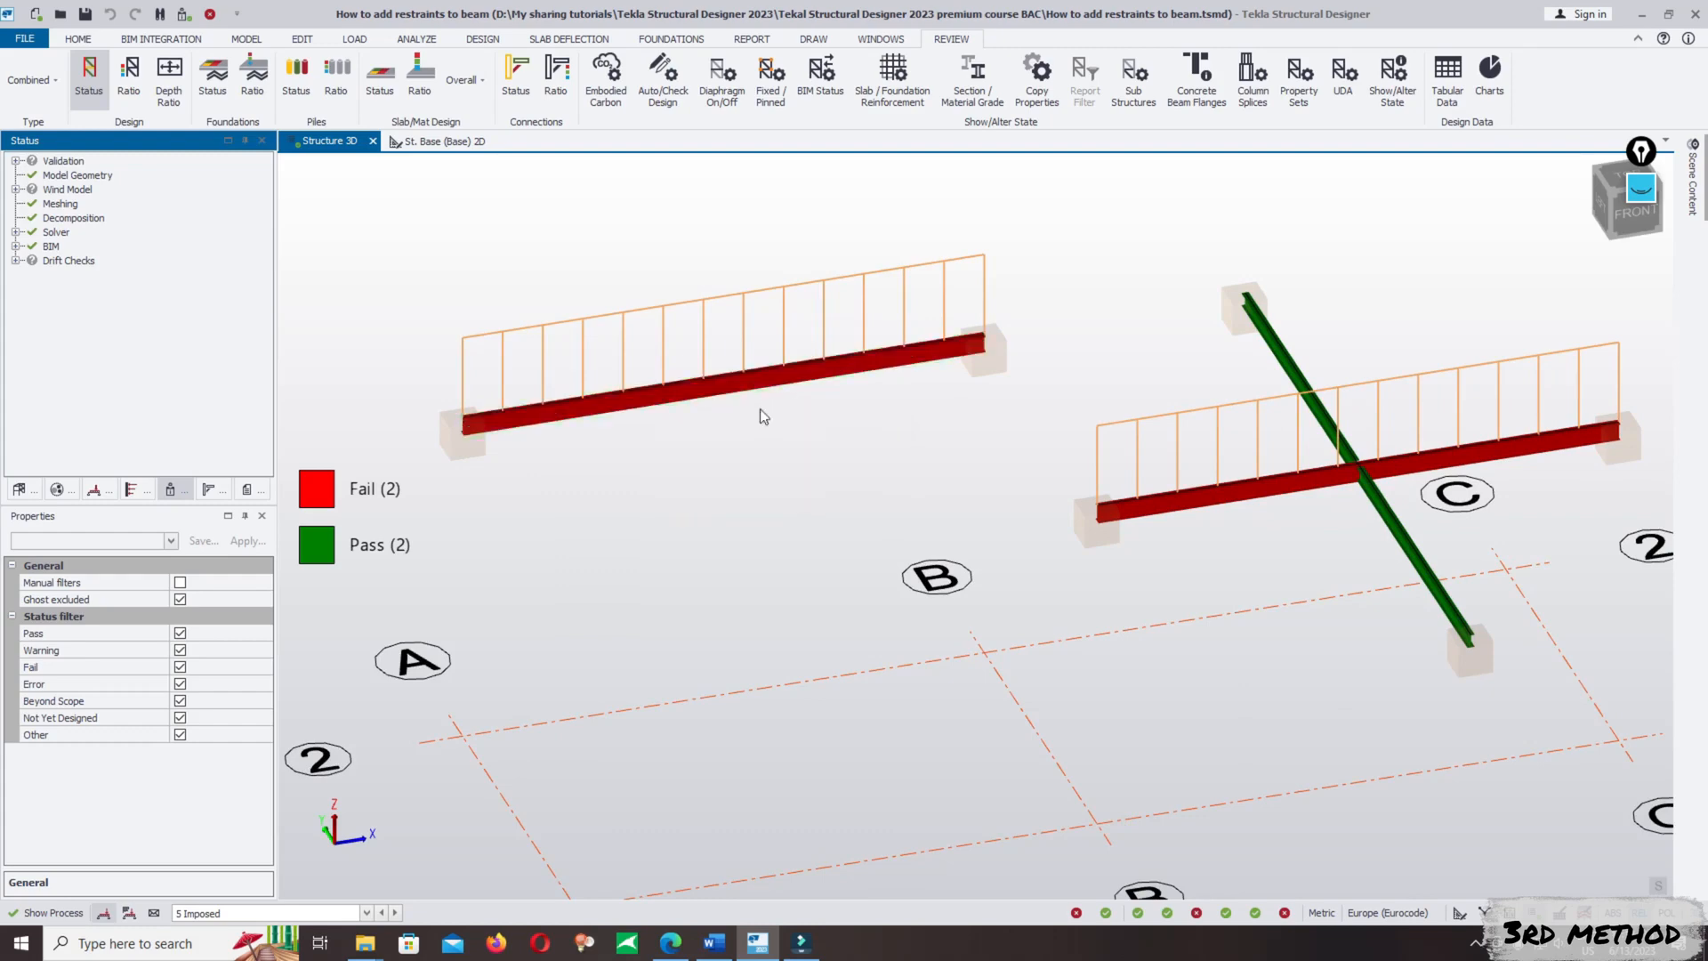
{"action": "scroll", "coordinate": [767, 431], "scroll_direction": "down", "scroll_amount": 3}
{"action": "mouse_move", "coordinate": [734, 411]}
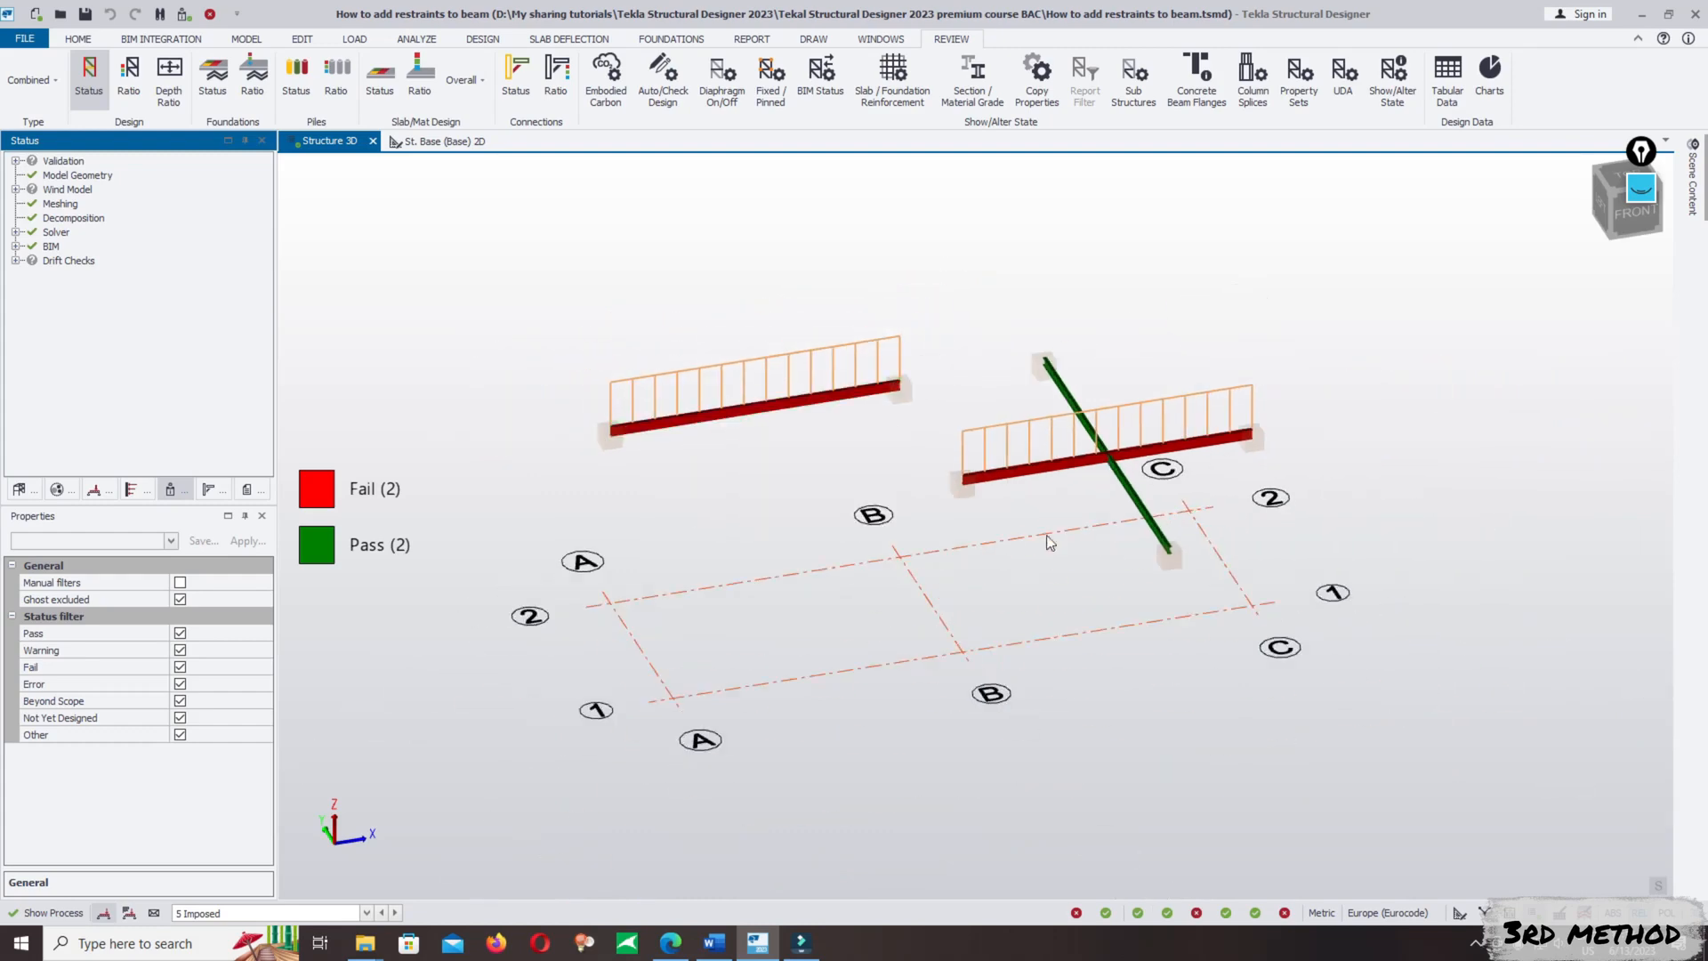
{"action": "scroll", "coordinate": [1122, 512], "scroll_direction": "up", "scroll_amount": 2}
{"action": "mouse_move", "coordinate": [1130, 505]}
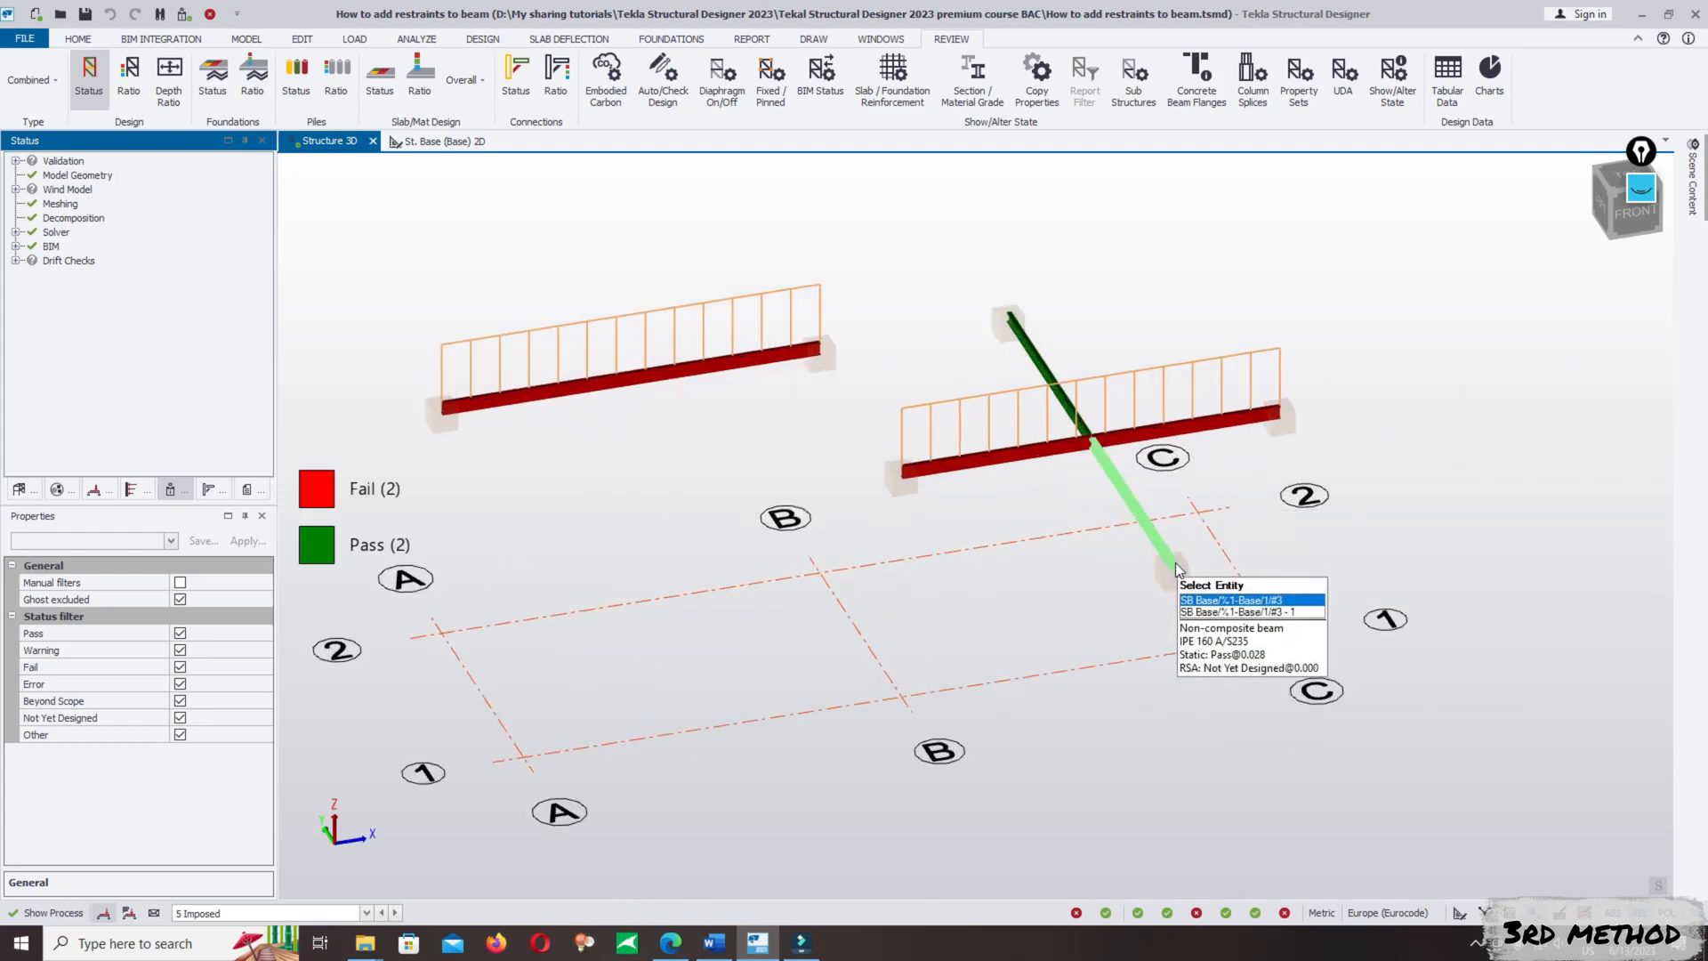
{"action": "scroll", "coordinate": [1119, 449], "scroll_direction": "up", "scroll_amount": 2}
{"action": "mouse_move", "coordinate": [1120, 449]}
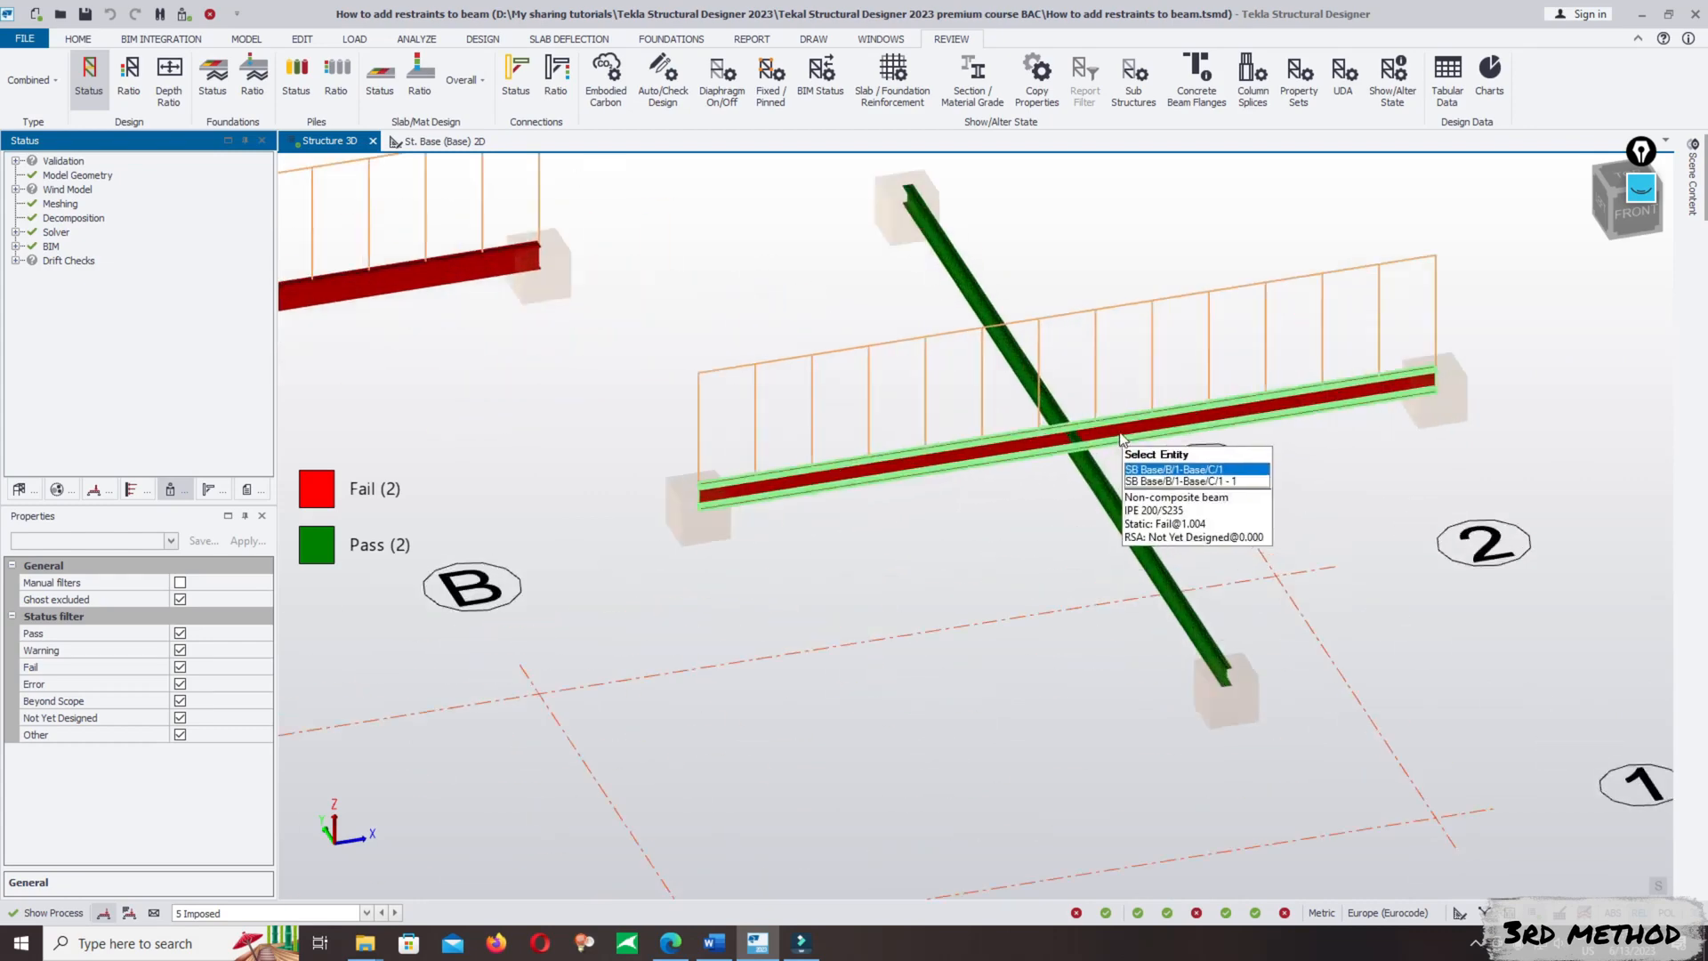
{"action": "scroll", "coordinate": [1120, 450], "scroll_direction": "down", "scroll_amount": 3}
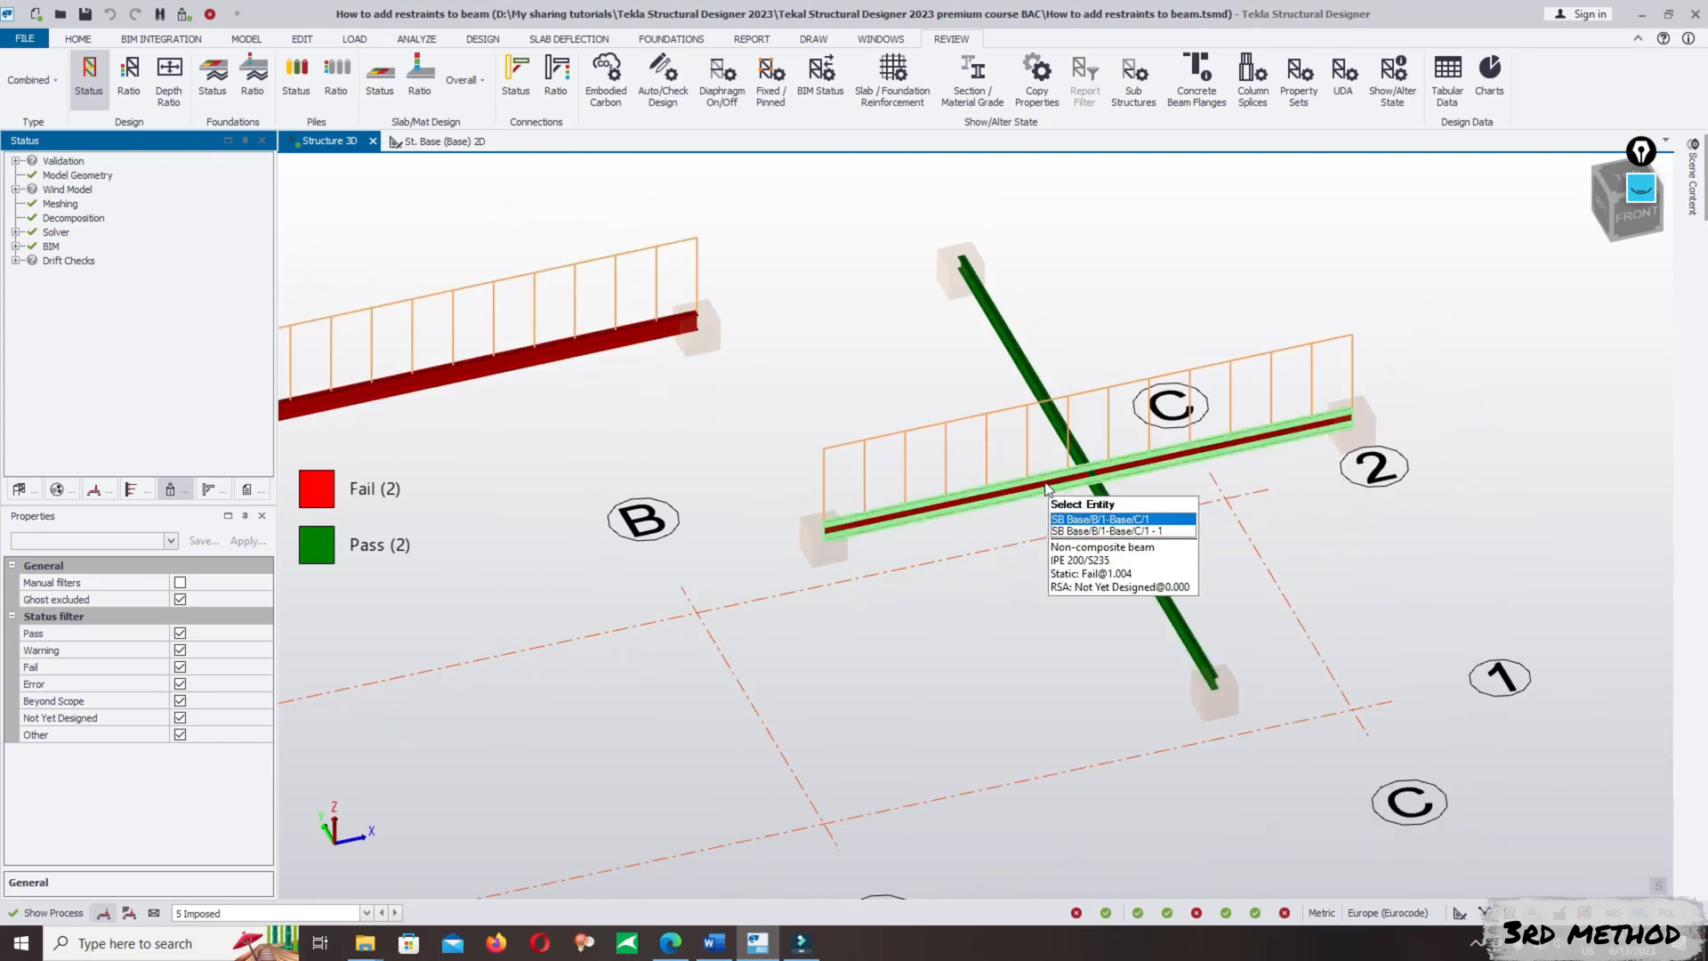
{"action": "scroll", "coordinate": [1095, 485], "scroll_direction": "down", "scroll_amount": 2}
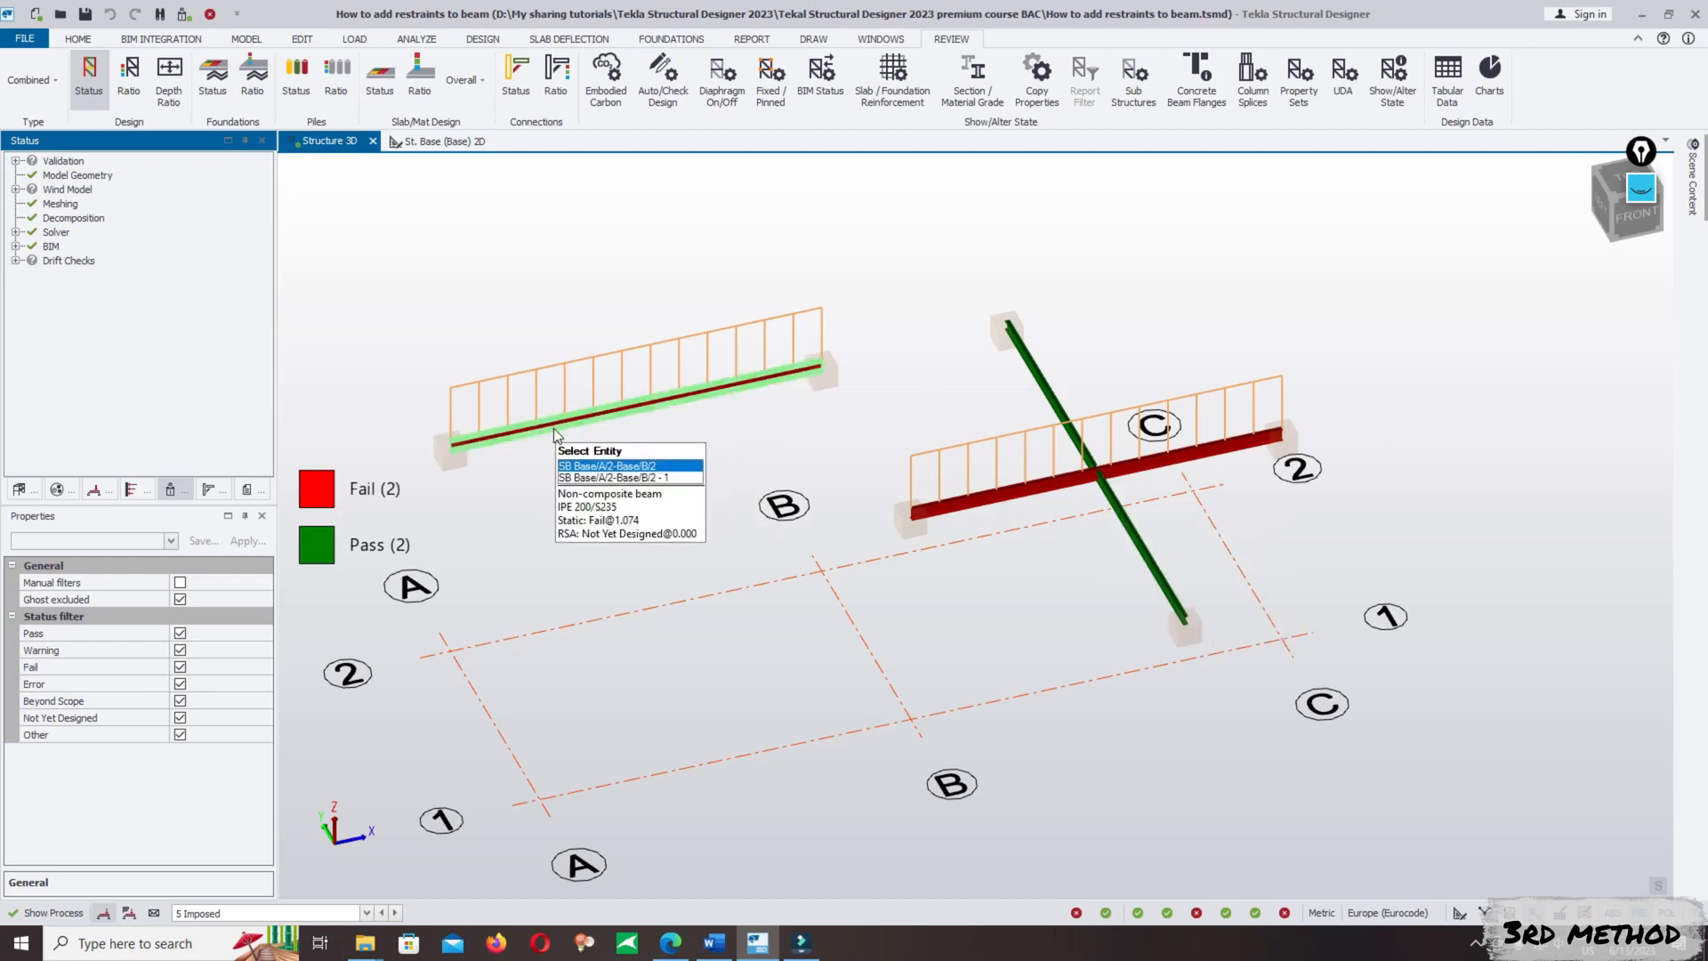
- Open the properties of the B/1–C/1 beam for review and close them without editing
{"action": "left_click", "coordinate": [1032, 490]}
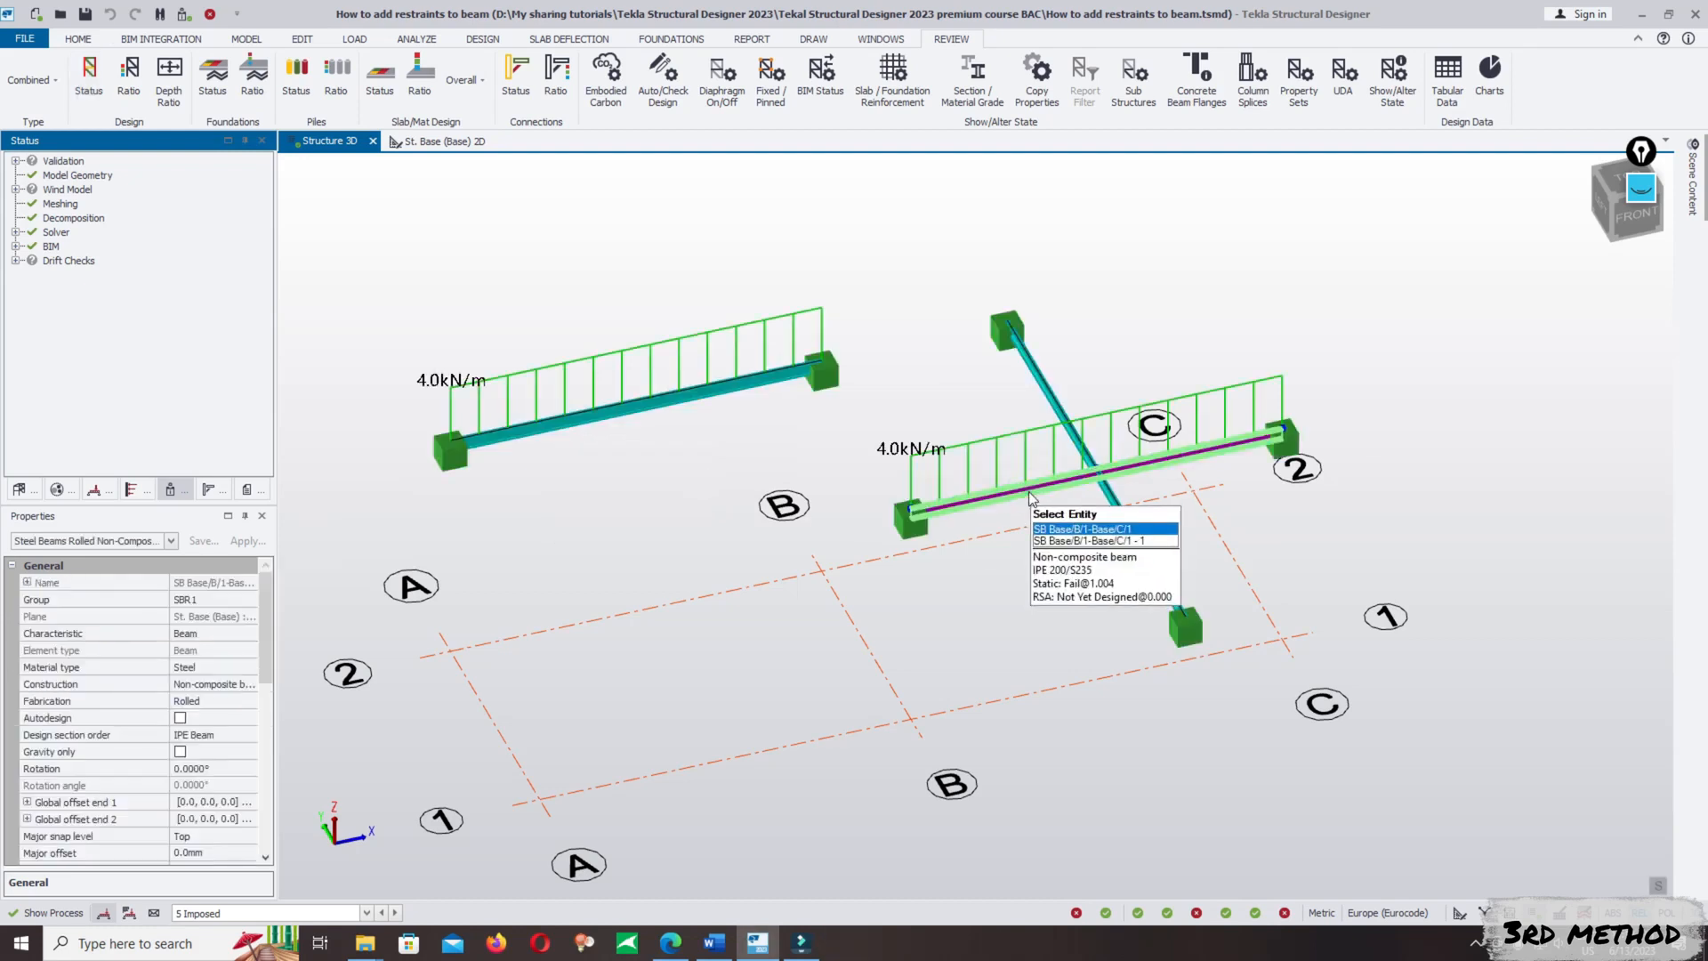
{"action": "right_click", "coordinate": [1030, 490]}
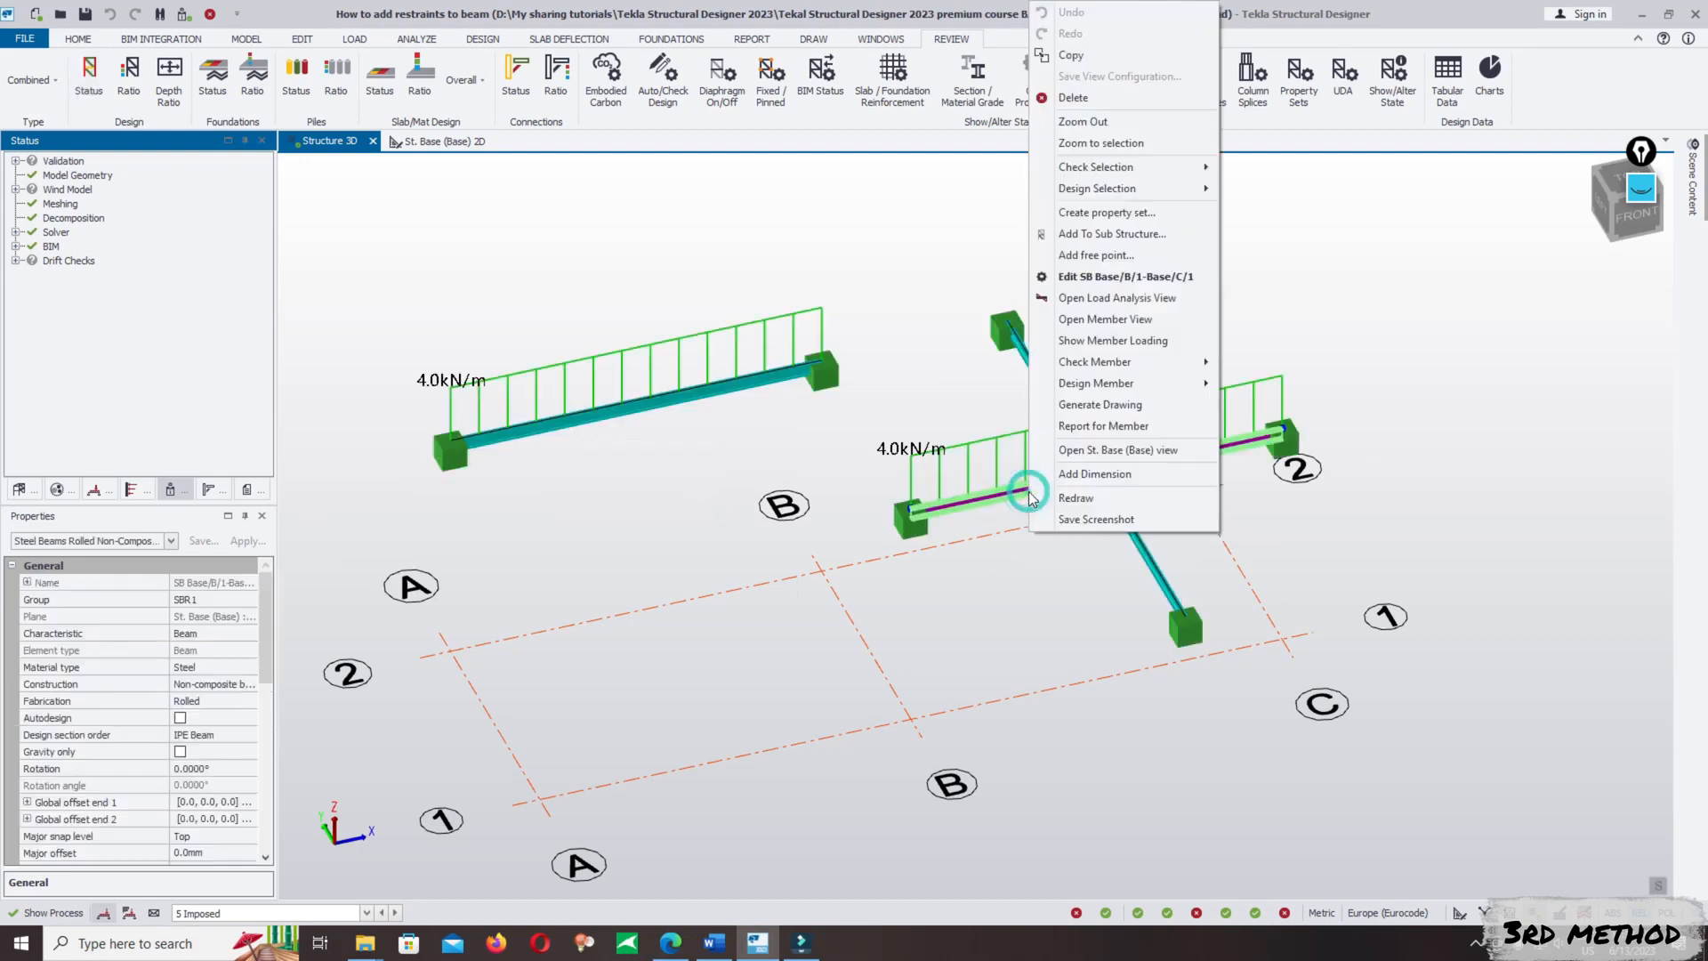
{"action": "left_click", "coordinate": [1110, 279]}
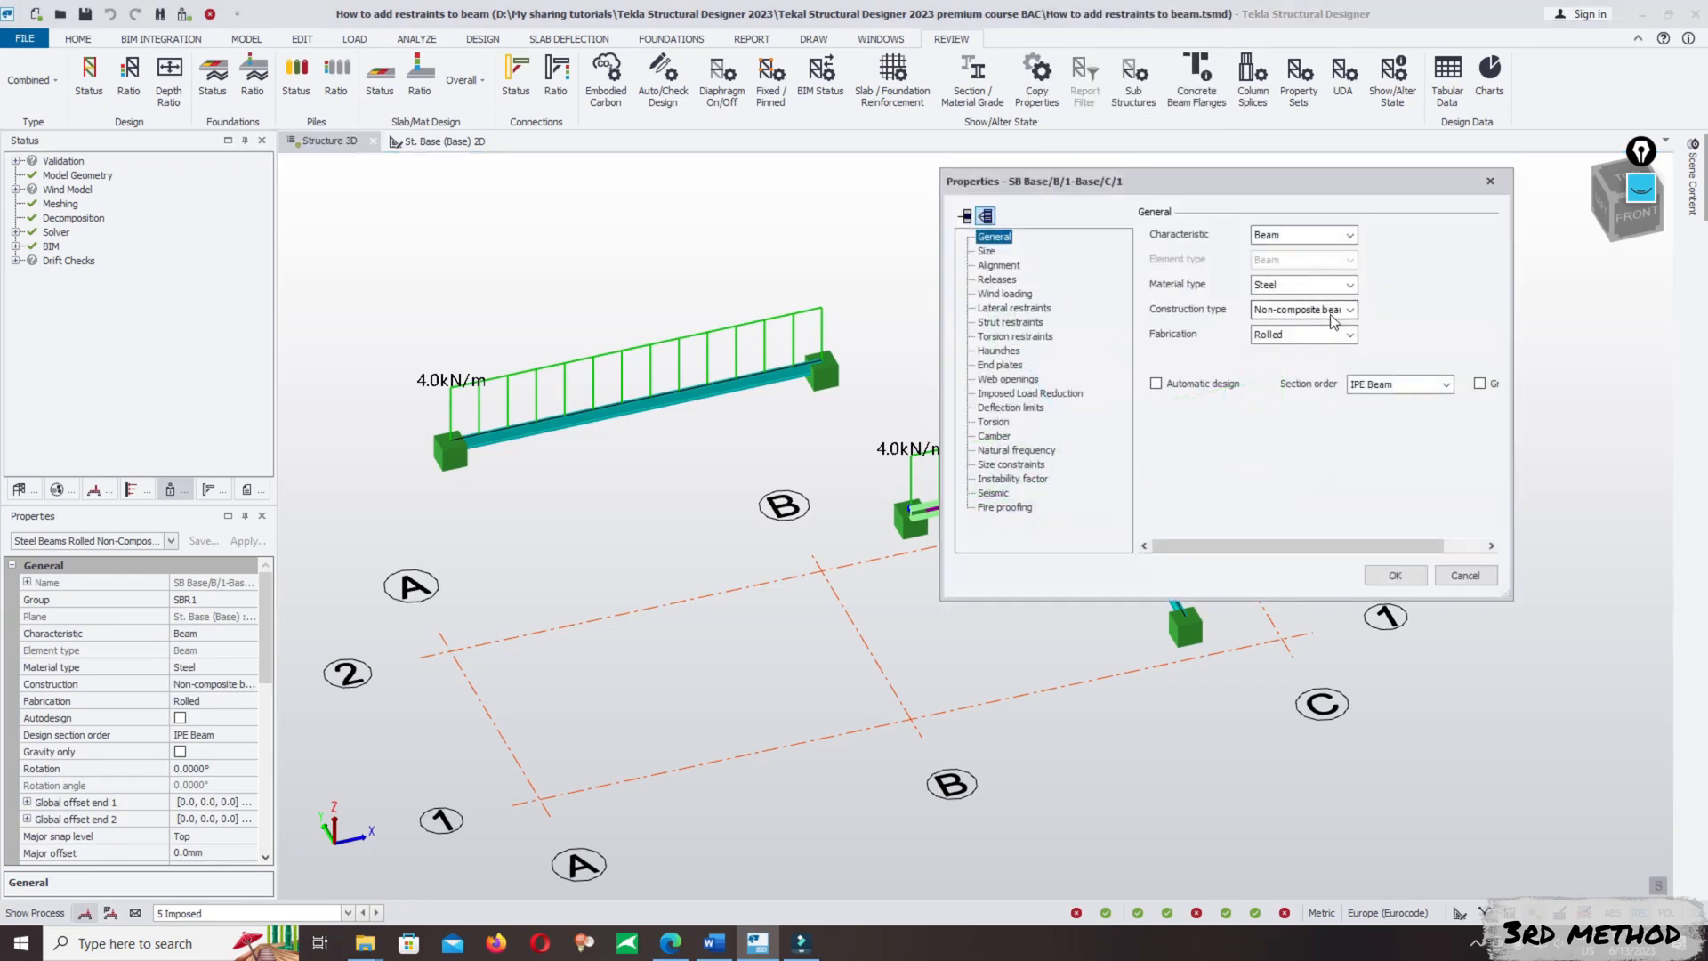
{"action": "left_click_drag", "start_coordinate": [1416, 190], "coordinate": [1072, 215]}
{"action": "left_click", "coordinate": [1149, 210]}
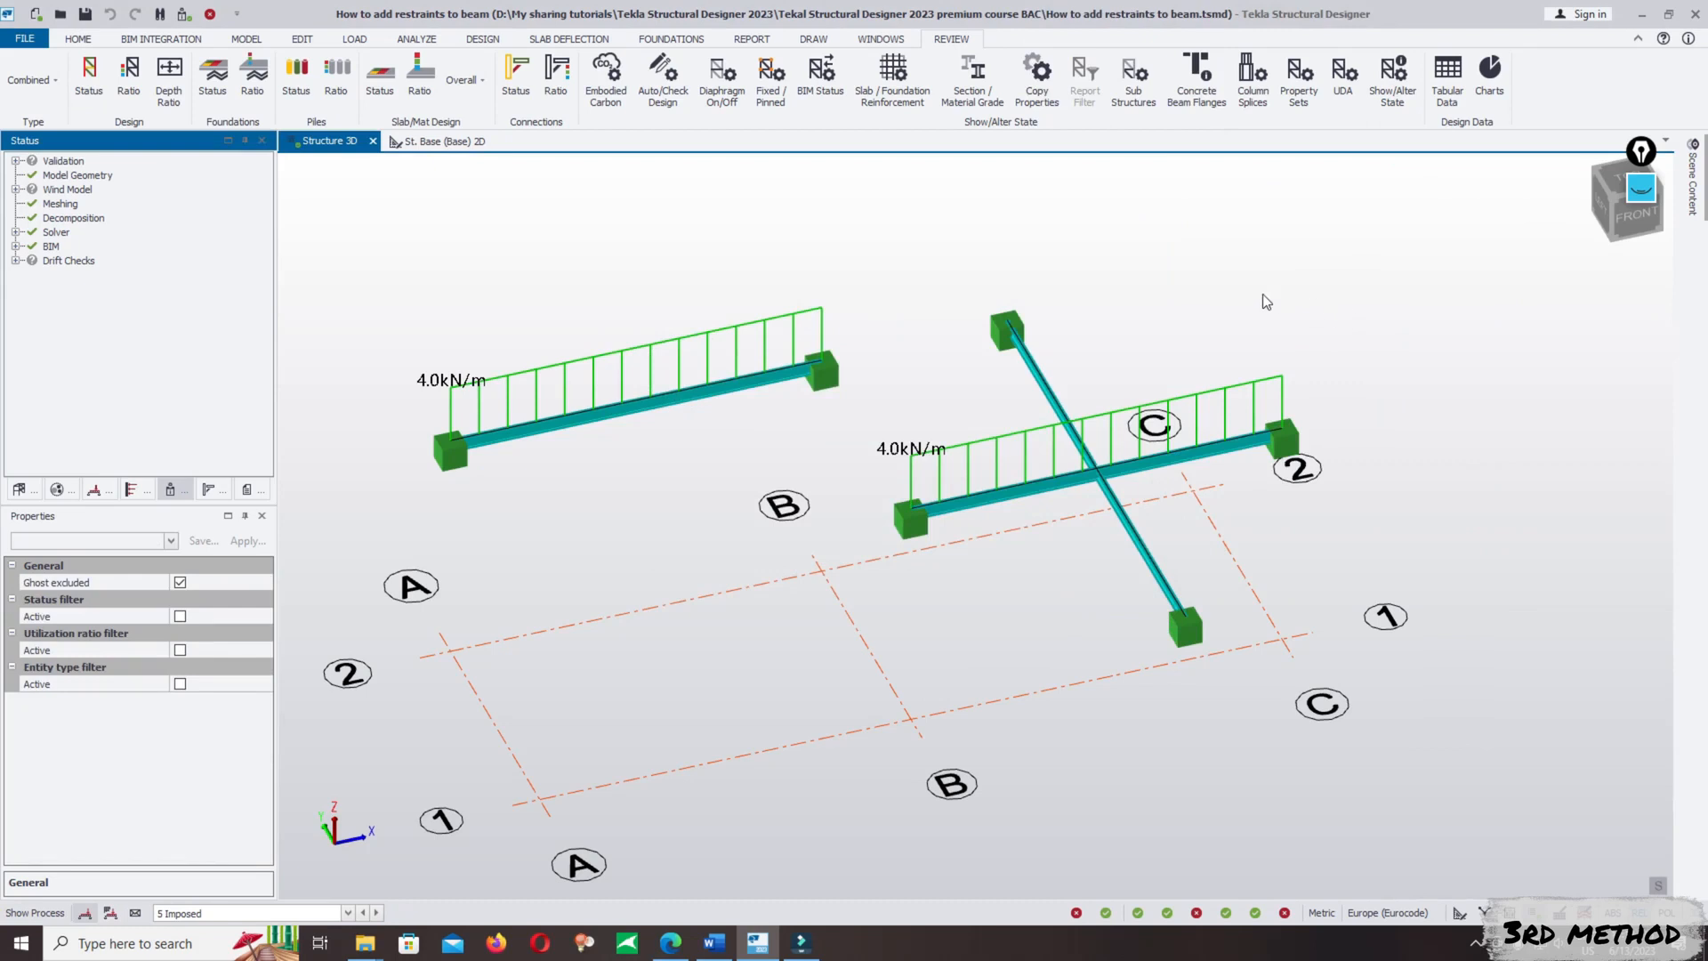
- Examine the B/1–C/1 beam at its mid-span junction with the cross beams in the 3D view
{"action": "scroll", "coordinate": [1263, 294], "scroll_direction": "down", "scroll_amount": 2}
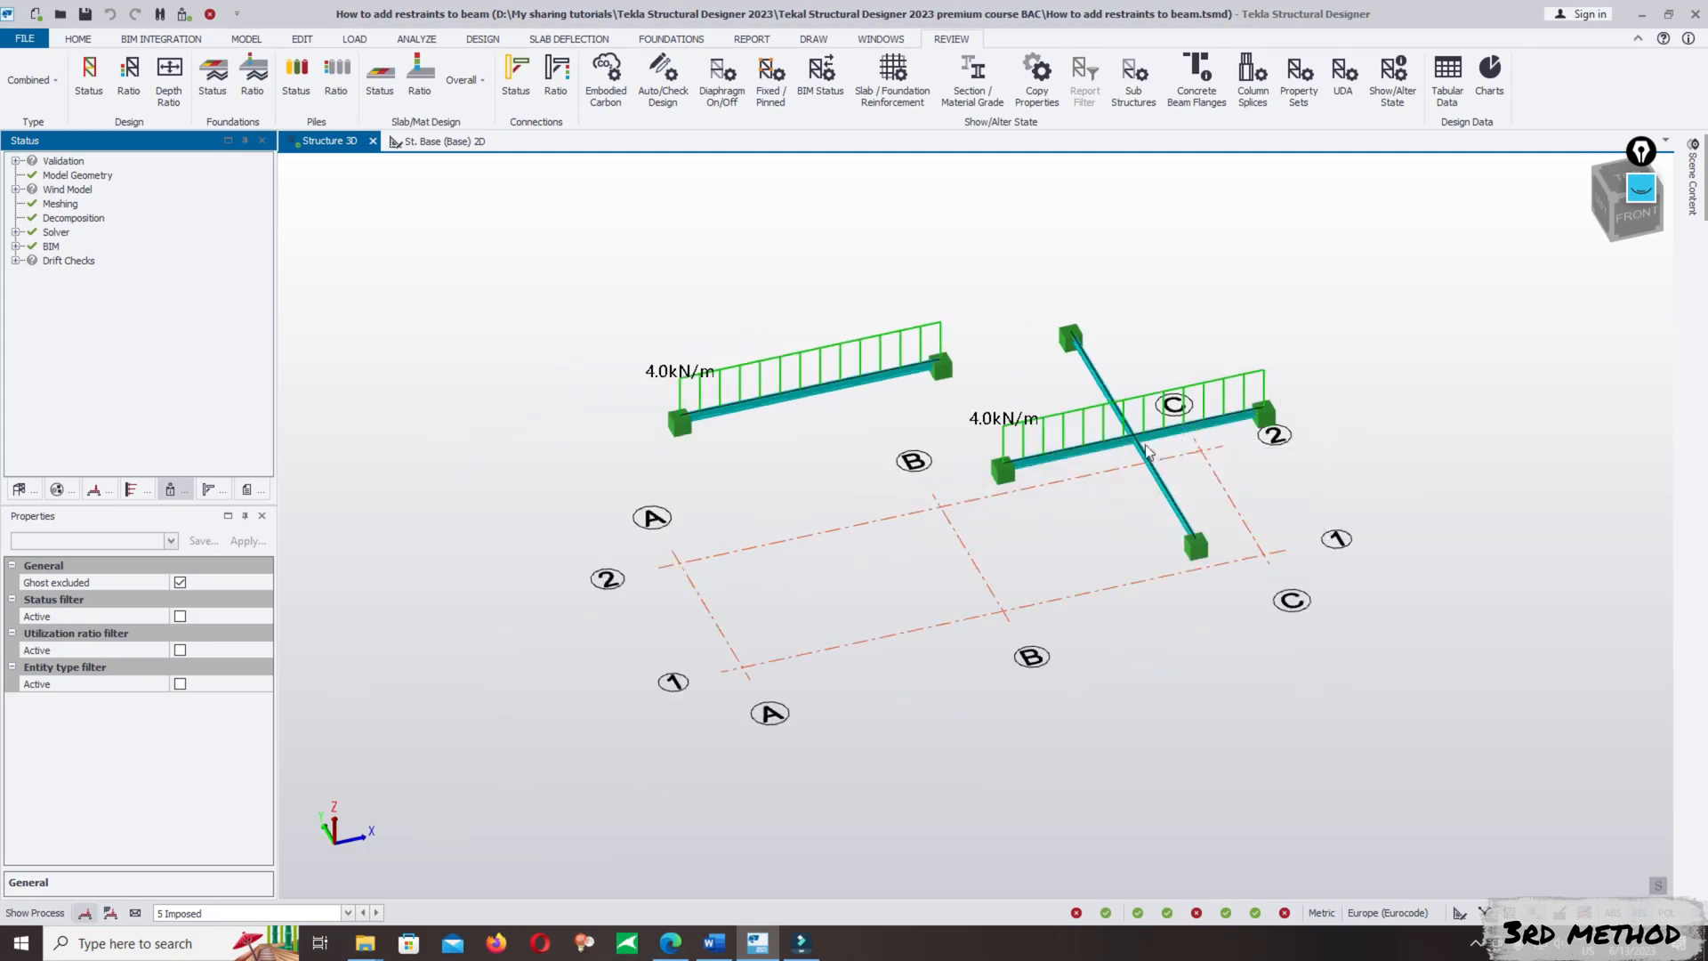
{"action": "scroll", "coordinate": [1146, 455], "scroll_direction": "up", "scroll_amount": 3}
{"action": "scroll", "coordinate": [1133, 482], "scroll_direction": "down", "scroll_amount": 3}
{"action": "scroll", "coordinate": [1135, 473], "scroll_direction": "up", "scroll_amount": 2}
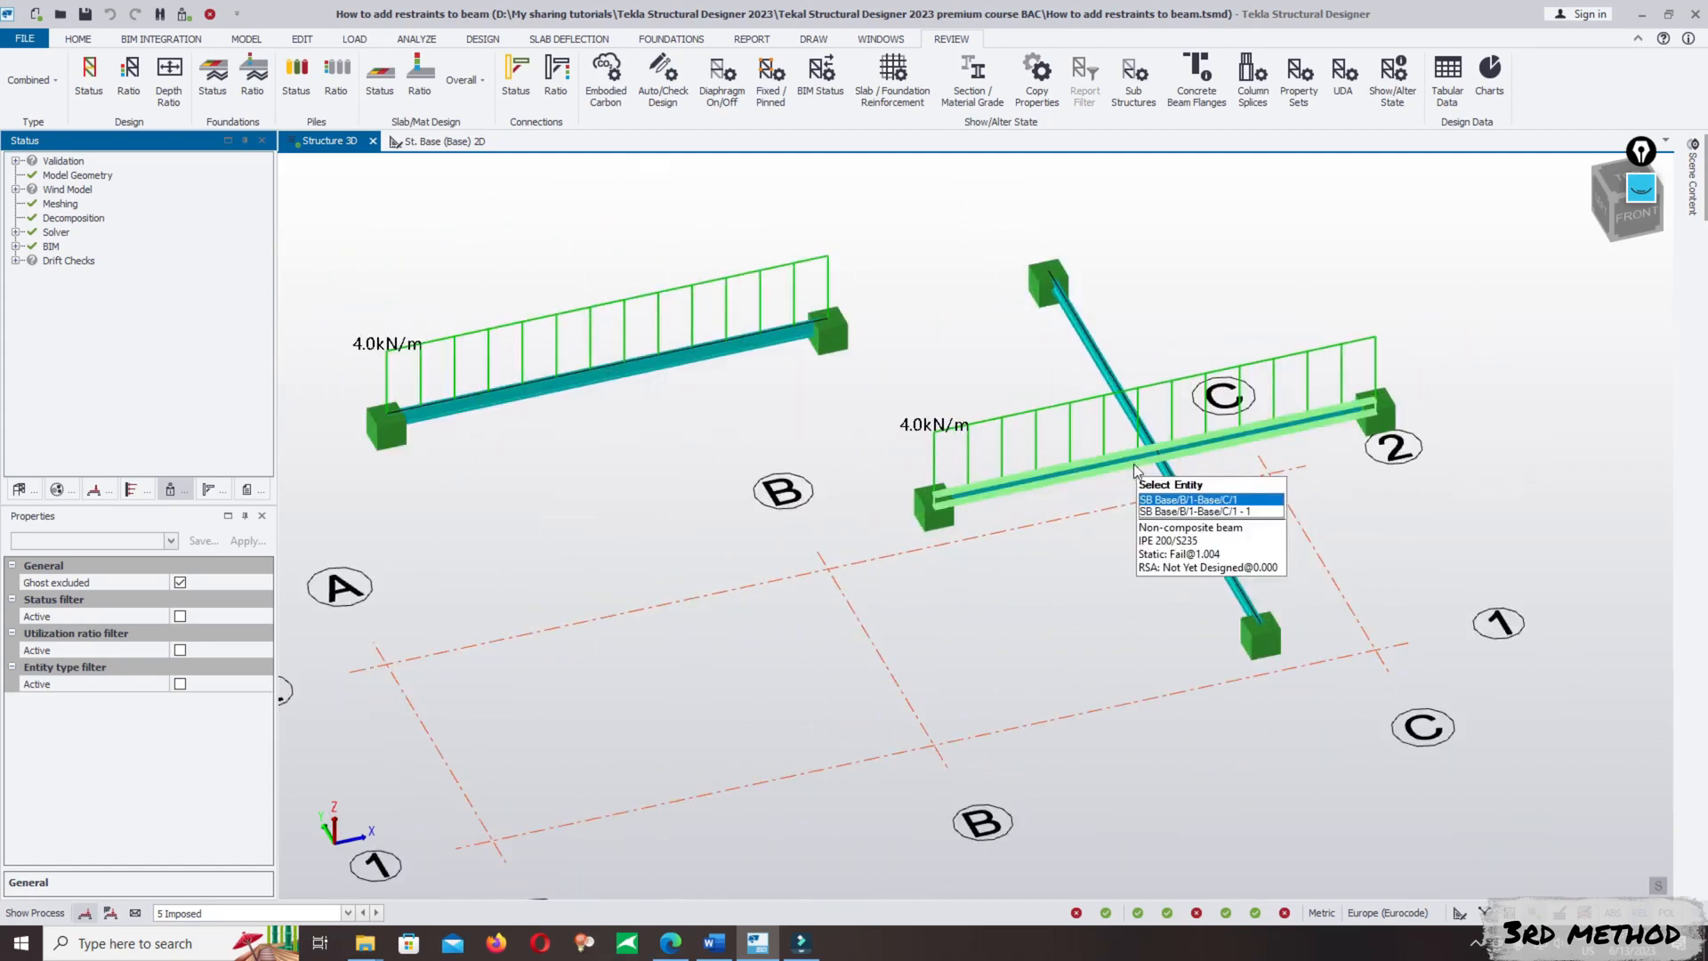
{"action": "scroll", "coordinate": [1135, 473], "scroll_direction": "up", "scroll_amount": 2}
{"action": "scroll", "coordinate": [1132, 498], "scroll_direction": "down", "scroll_amount": 4}
{"action": "scroll", "coordinate": [1123, 520], "scroll_direction": "up", "scroll_amount": 1}
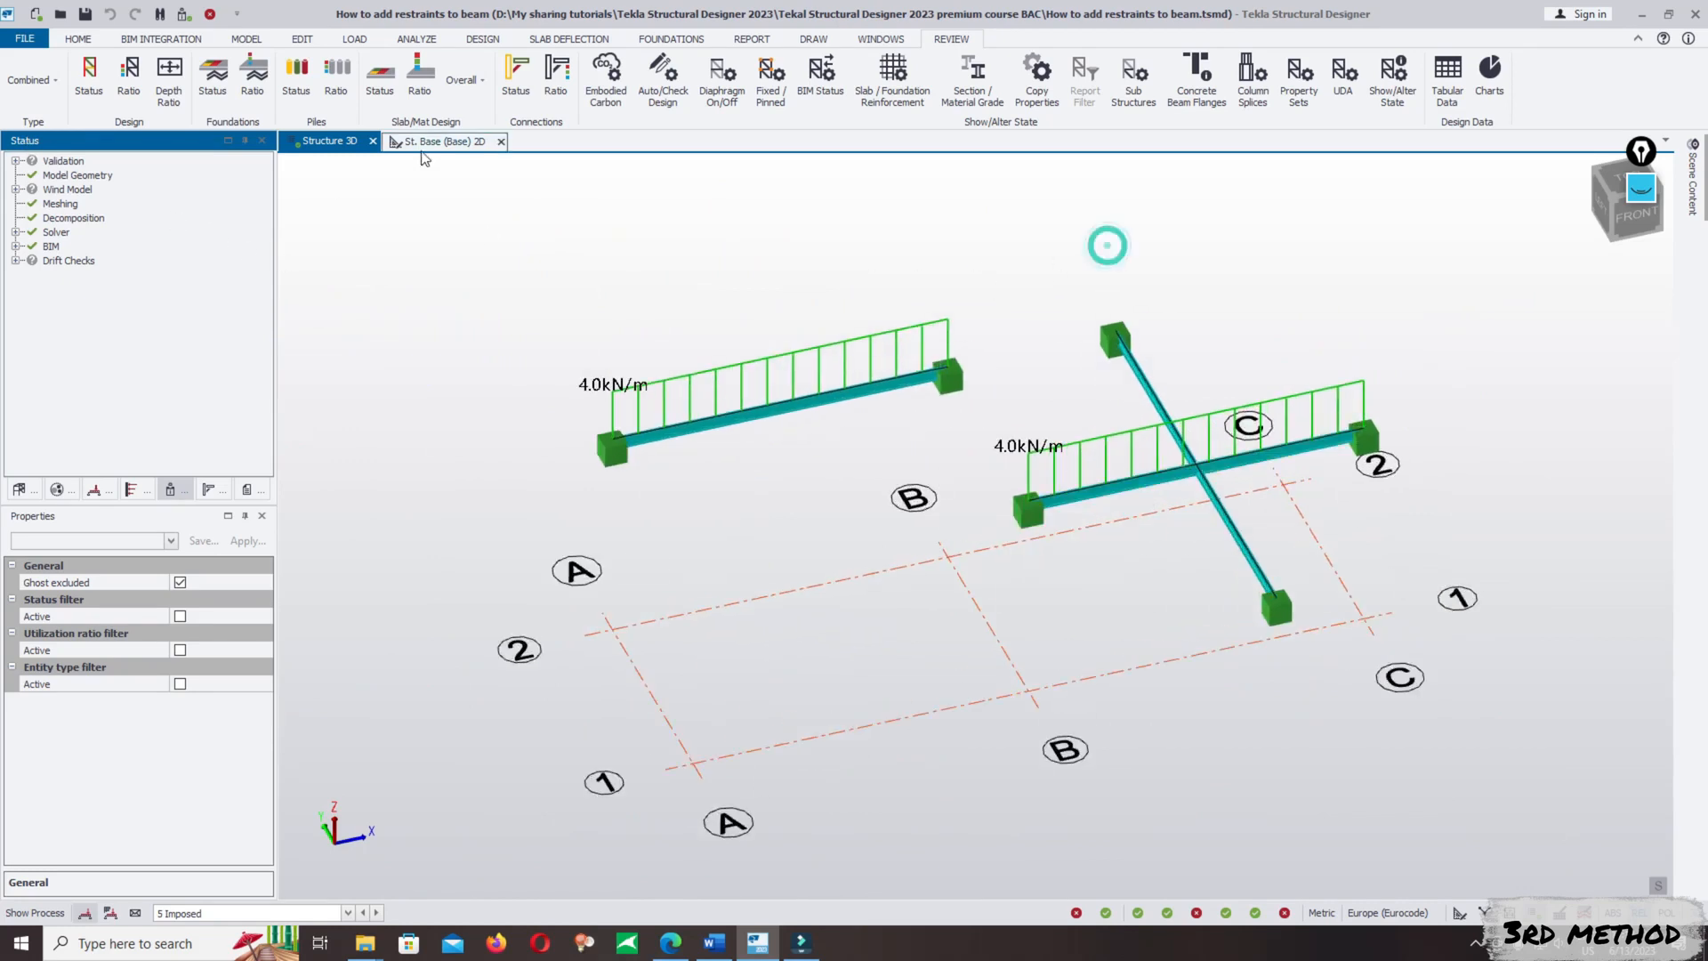
{"action": "left_click_drag", "start_coordinate": [1353, 227], "coordinate": [1280, 247]}
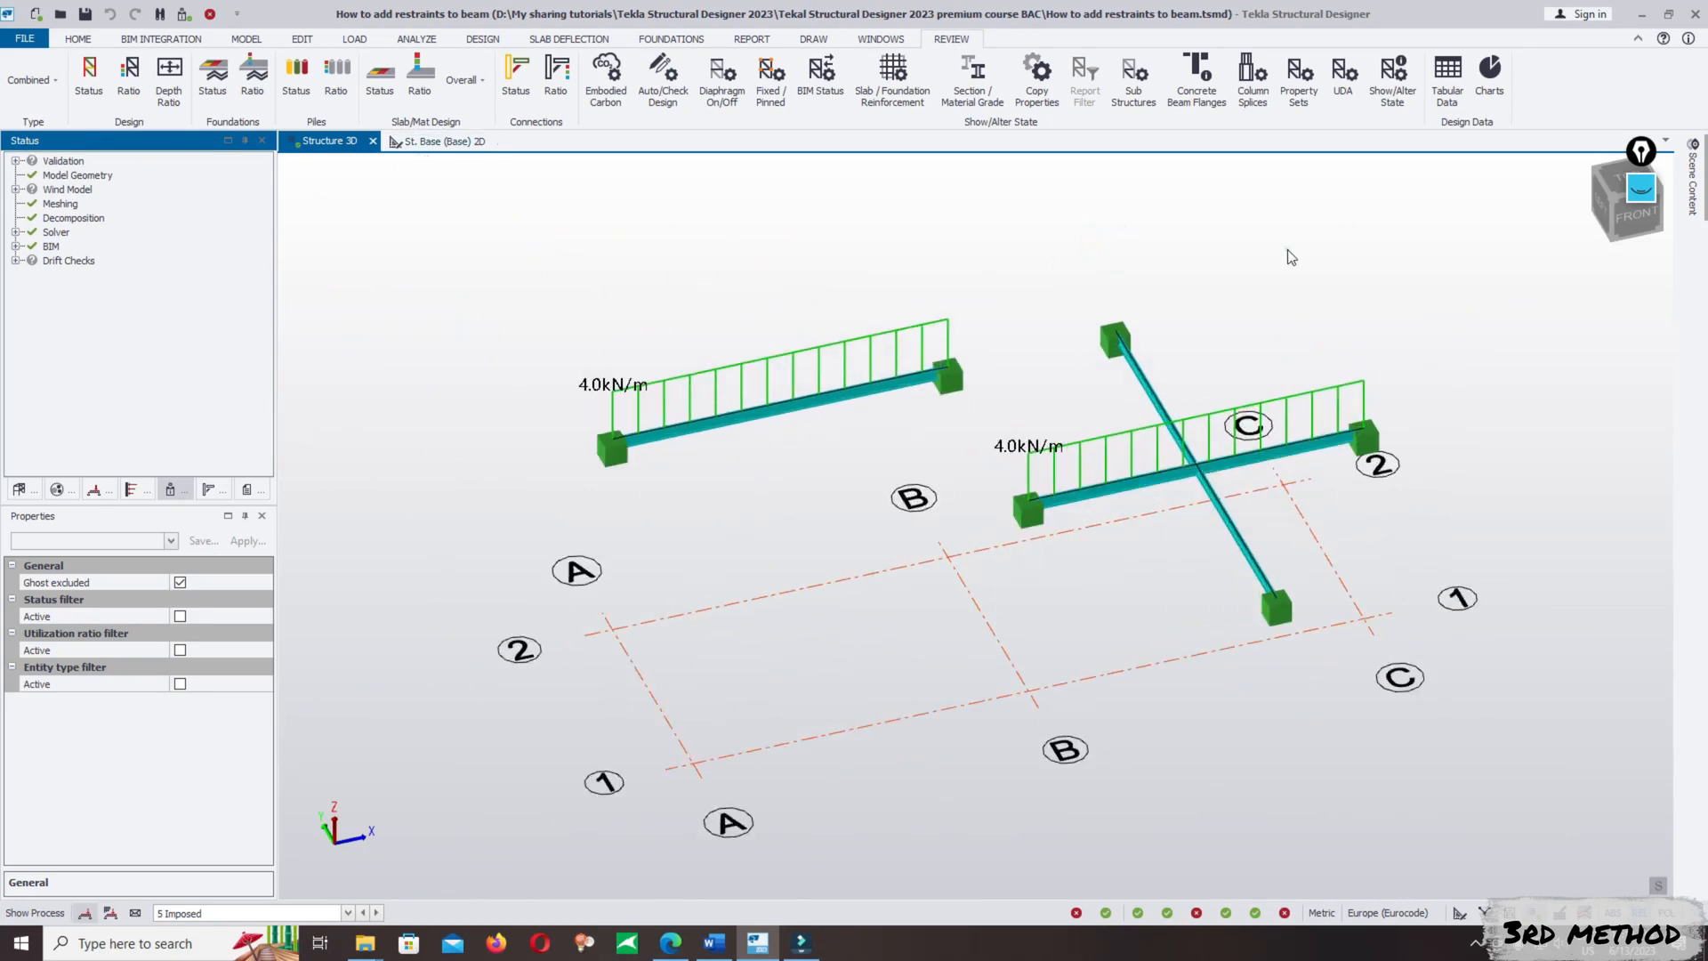
{"action": "left_click", "coordinate": [1286, 250]}
{"action": "middle_click_drag", "start_coordinate": [1359, 312], "coordinate": [1248, 309]}
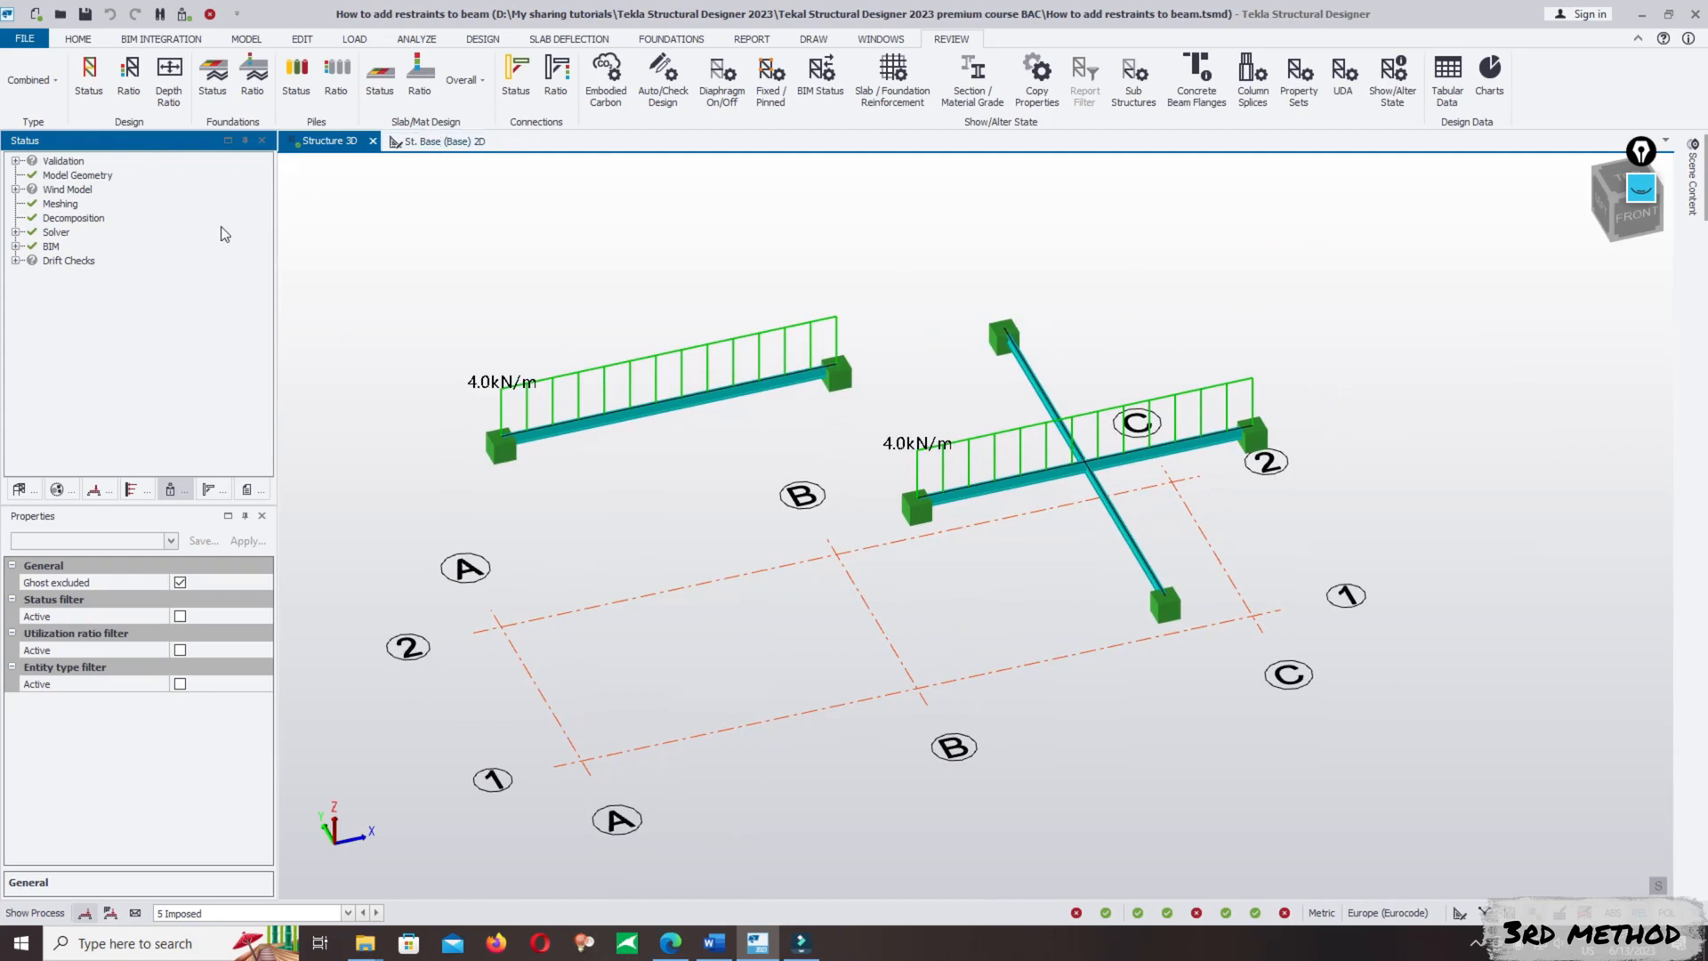
- Leave the review display for the structural view and open the St. Base (Base) level as a 2D plan
{"action": "left_click", "coordinate": [1459, 913]}
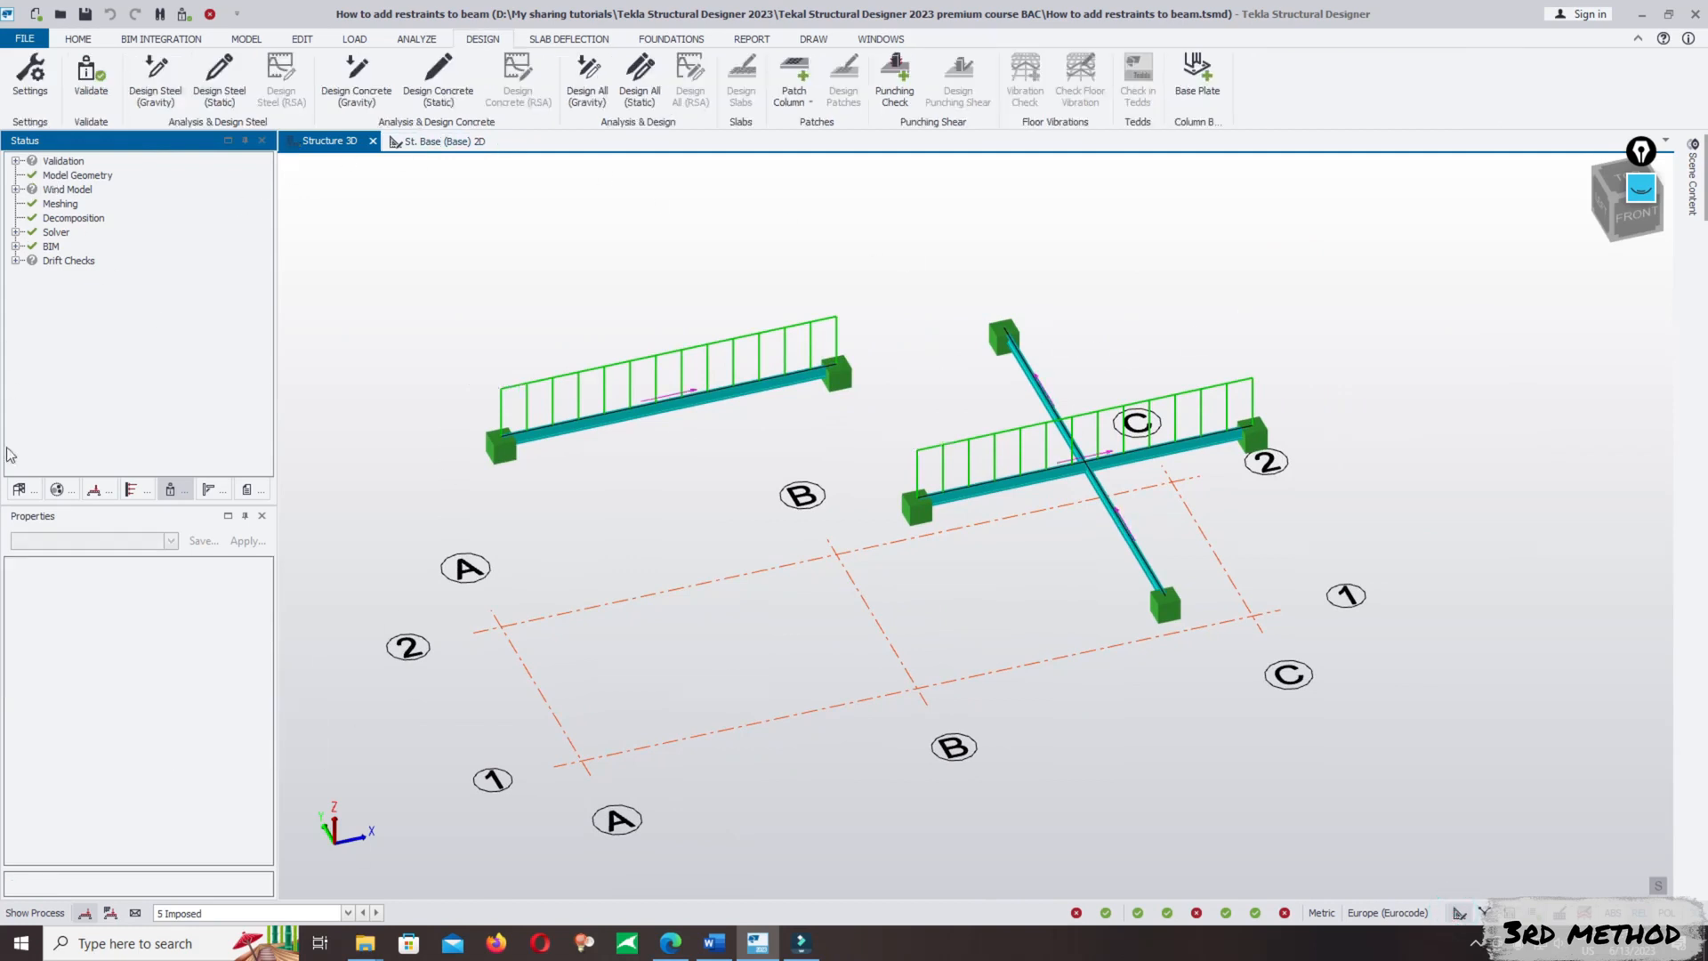
{"action": "left_click", "coordinate": [19, 489]}
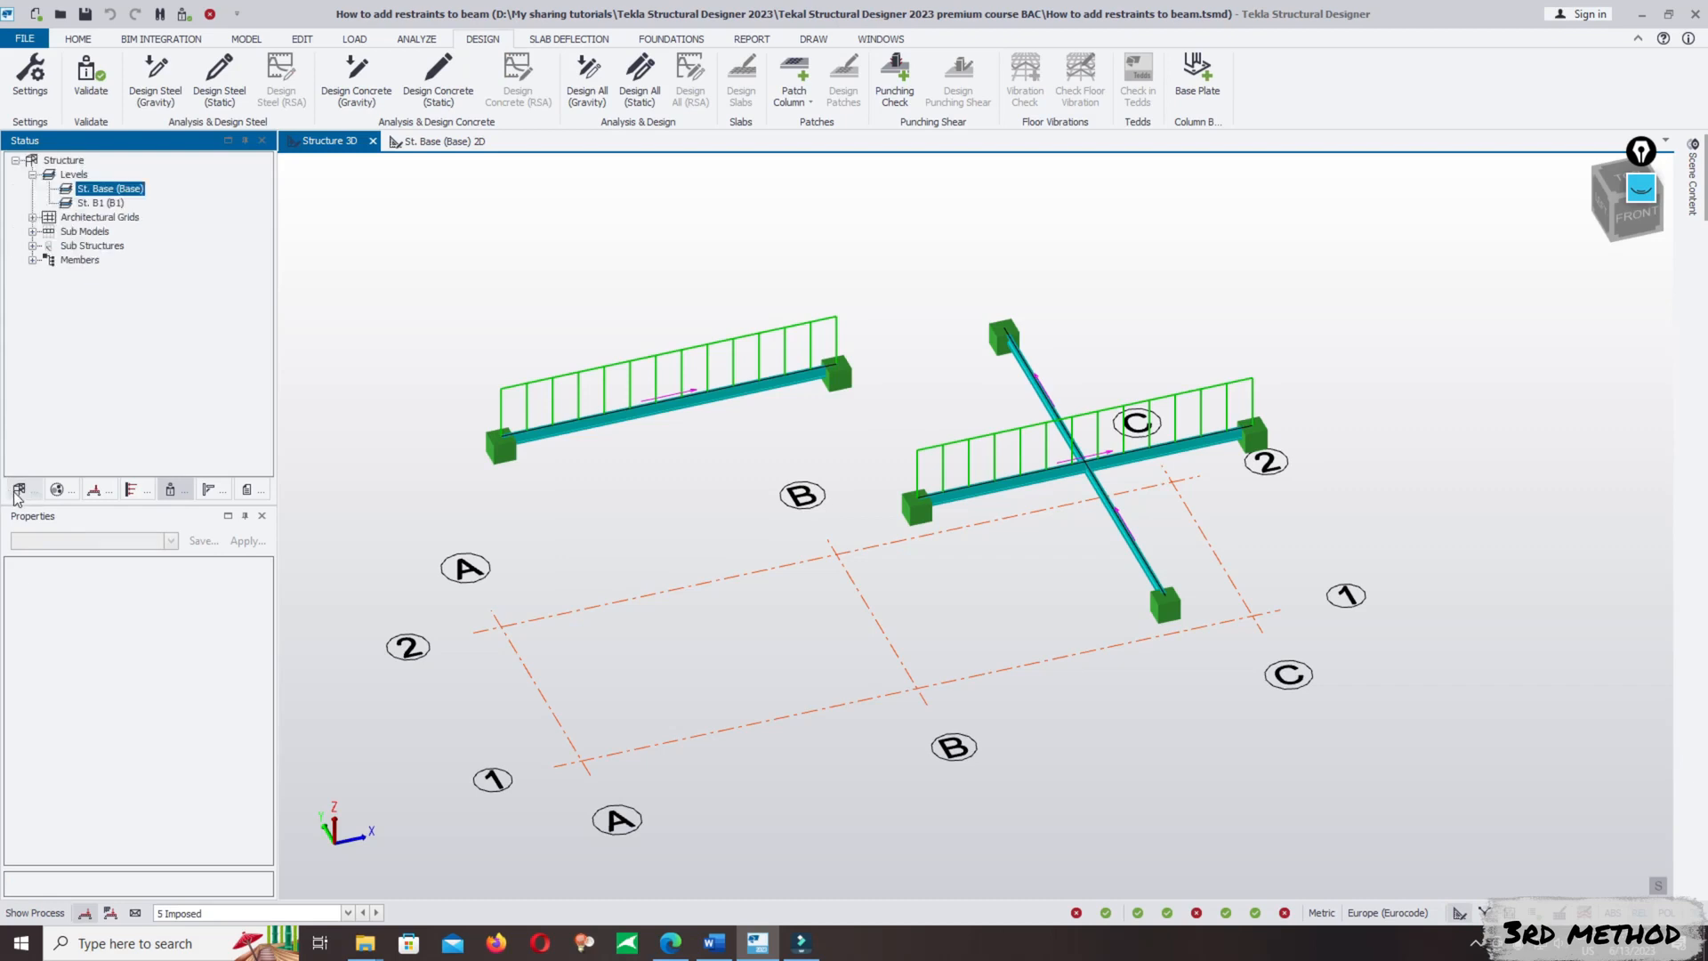
{"action": "double_click", "coordinate": [116, 191]}
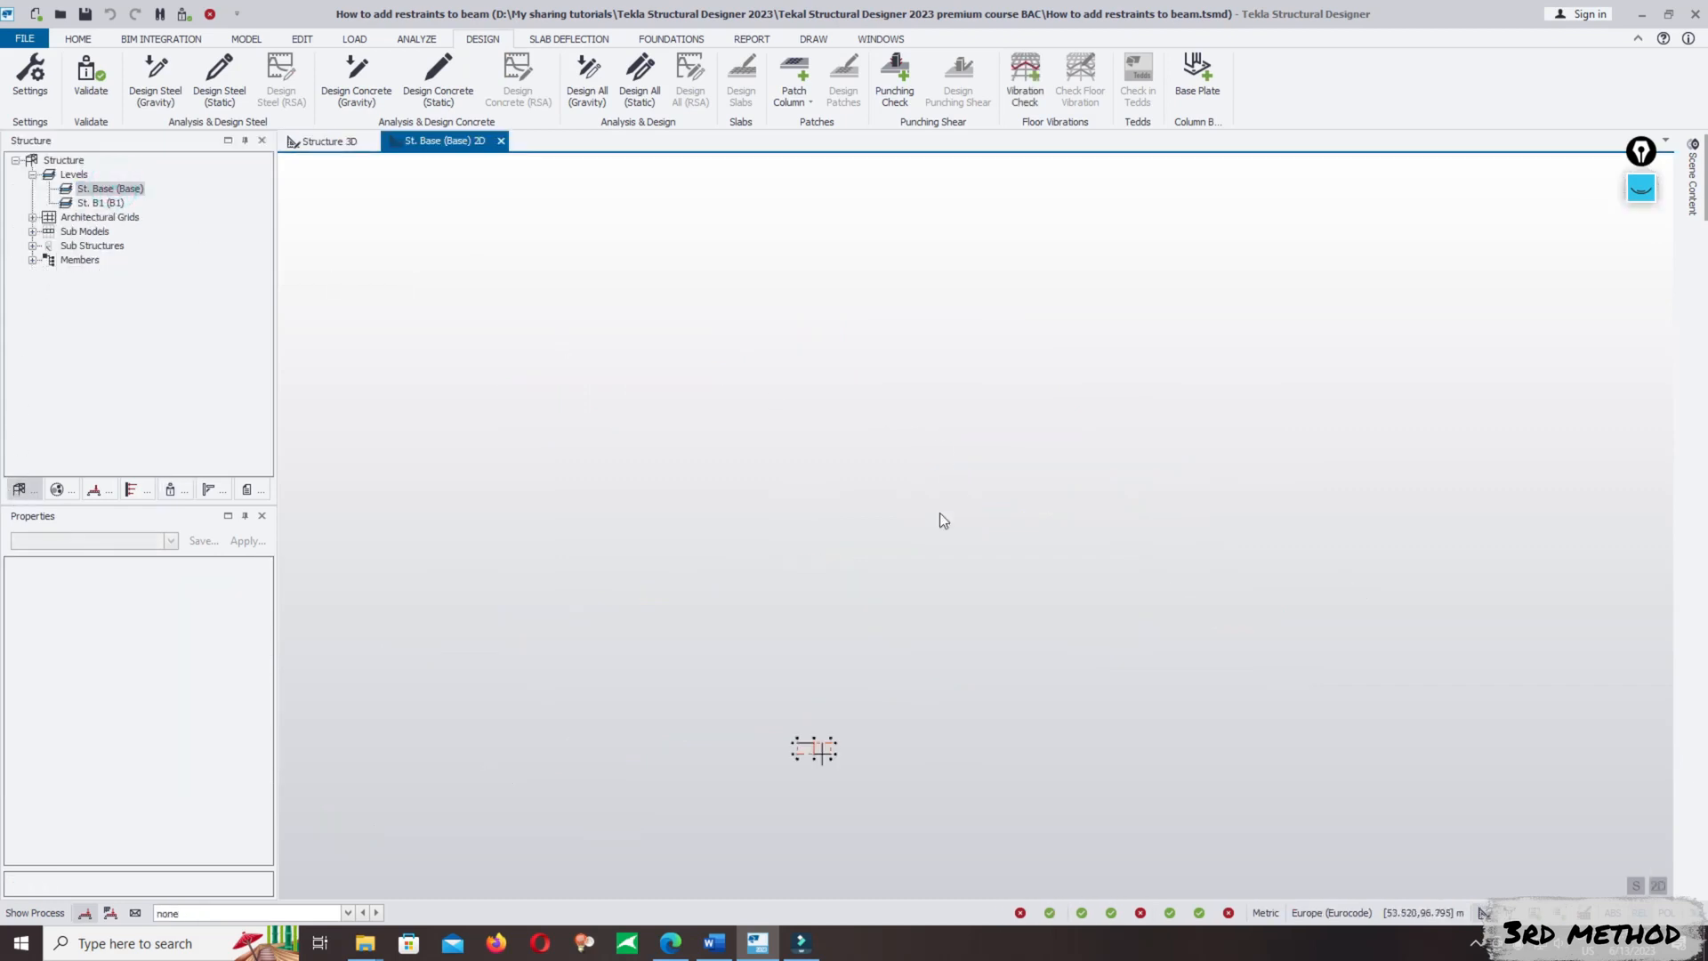
{"action": "scroll", "coordinate": [870, 527], "scroll_direction": "up", "scroll_amount": 5}
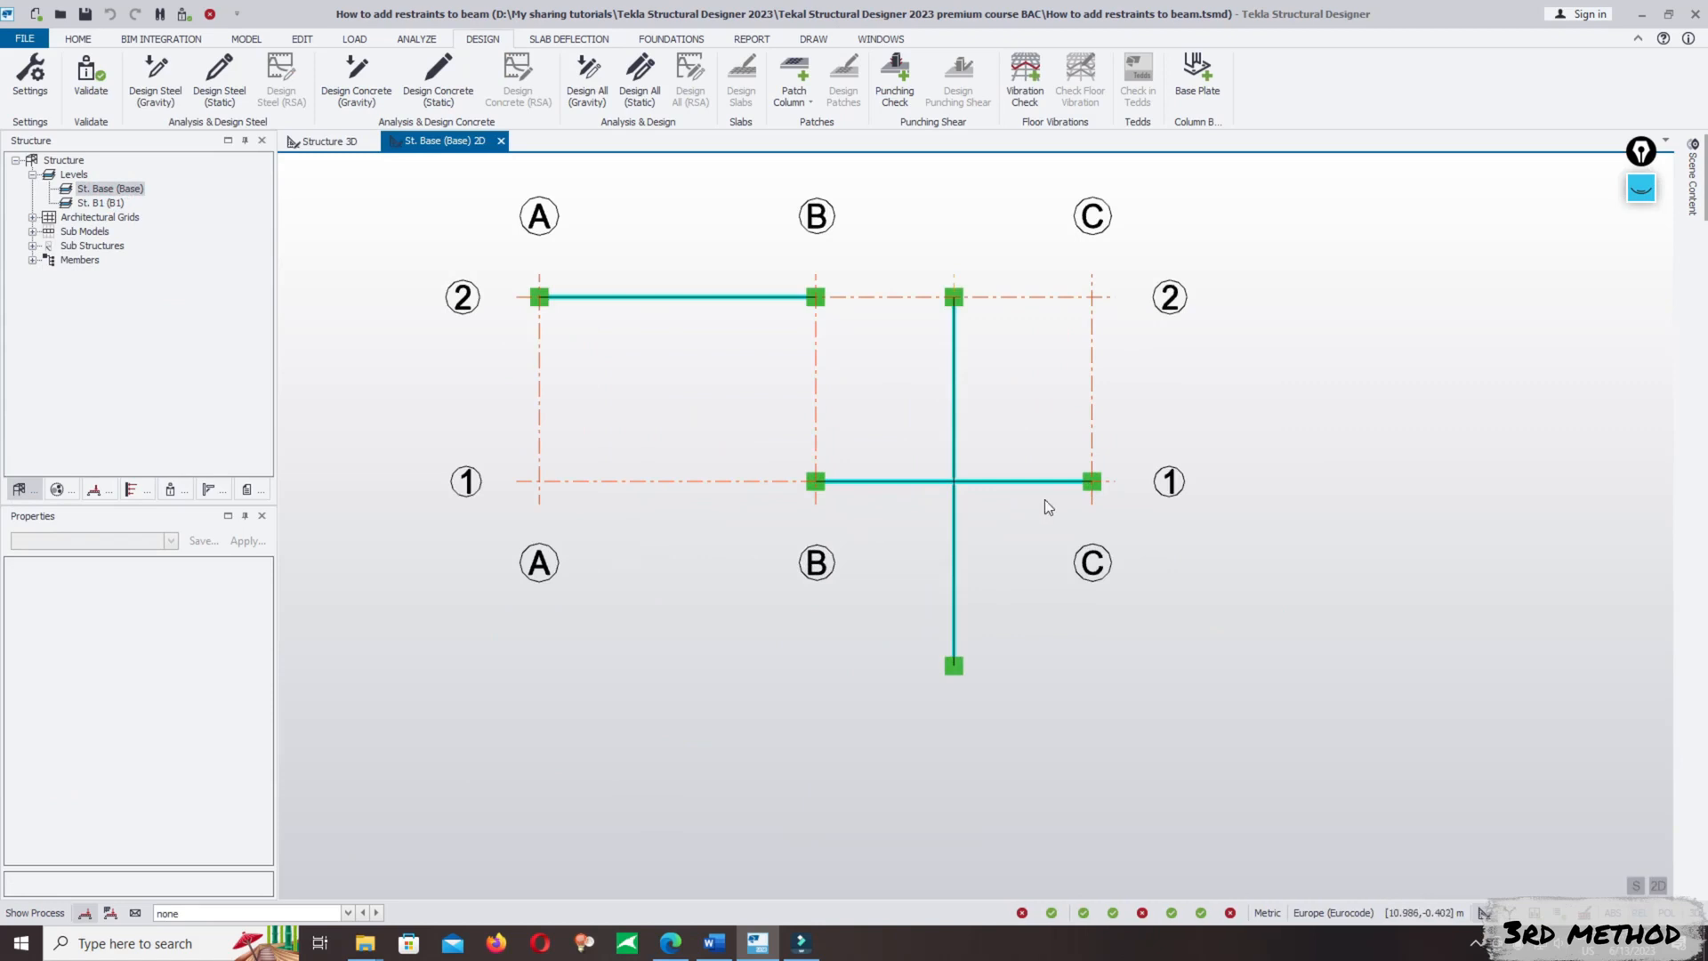
{"action": "scroll", "coordinate": [1055, 339], "scroll_direction": "up", "scroll_amount": 2}
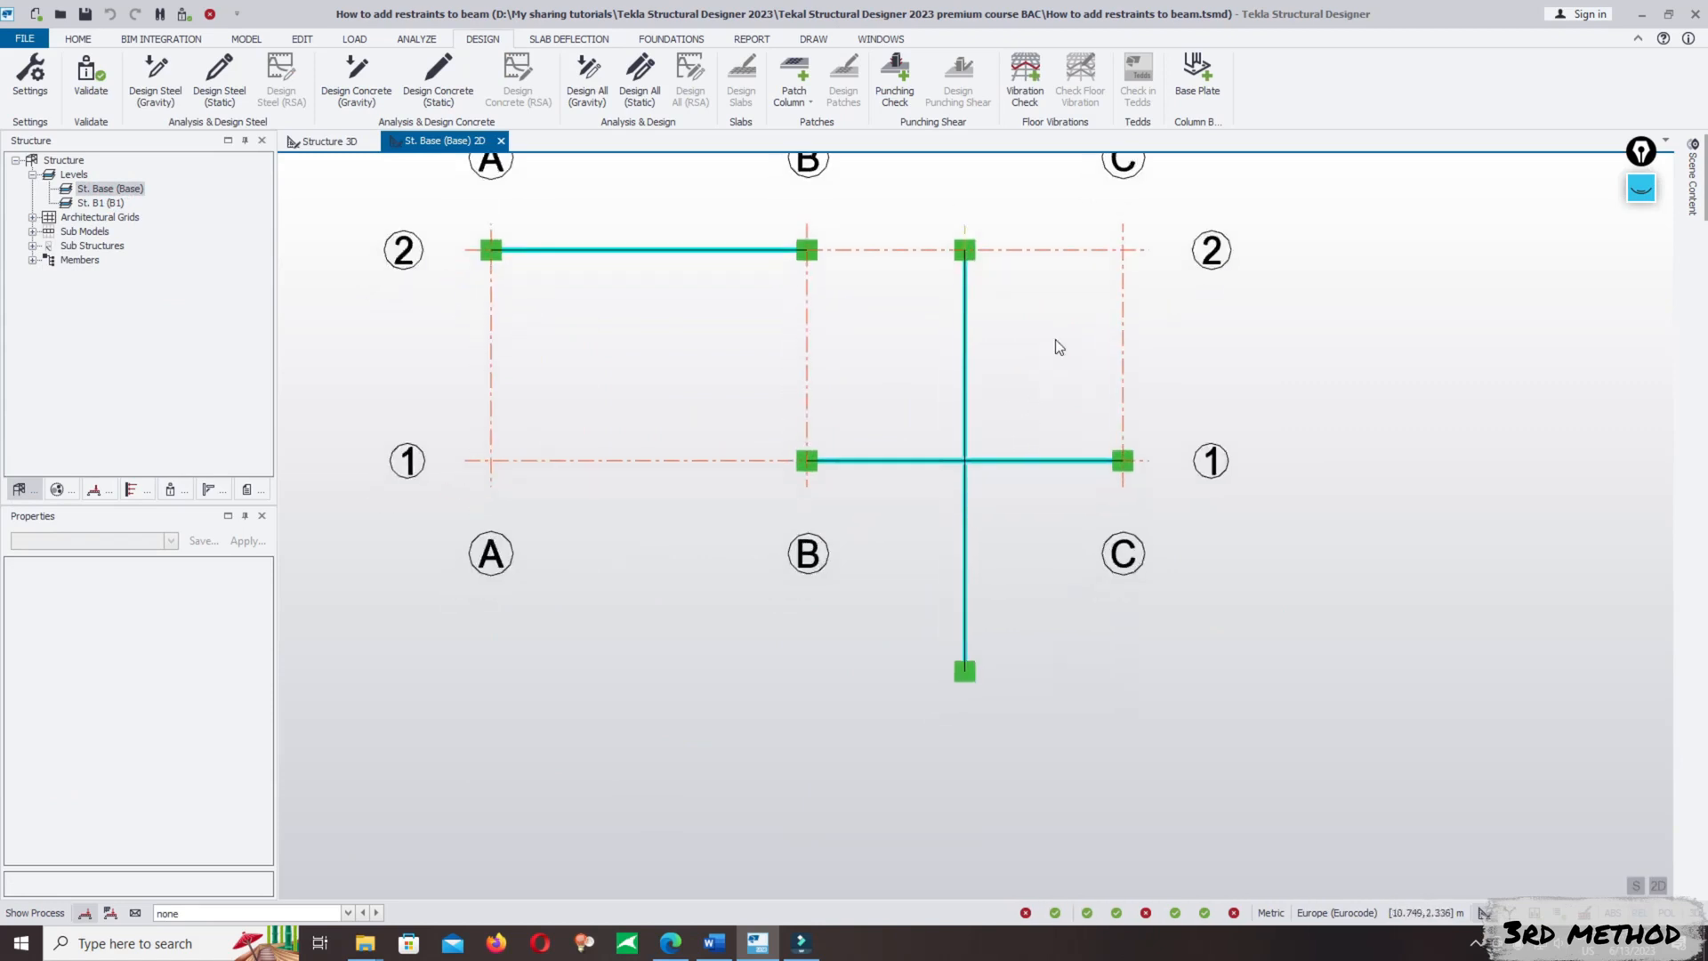
{"action": "scroll", "coordinate": [1066, 447], "scroll_direction": "down", "scroll_amount": 2}
- Move both cross beams with their supports from the midpoint of the B/1–C/1 beam to 4.5 m along it, 1.5 m from C/1
{"action": "middle_click_drag", "start_coordinate": [919, 561], "coordinate": [1132, 664]}
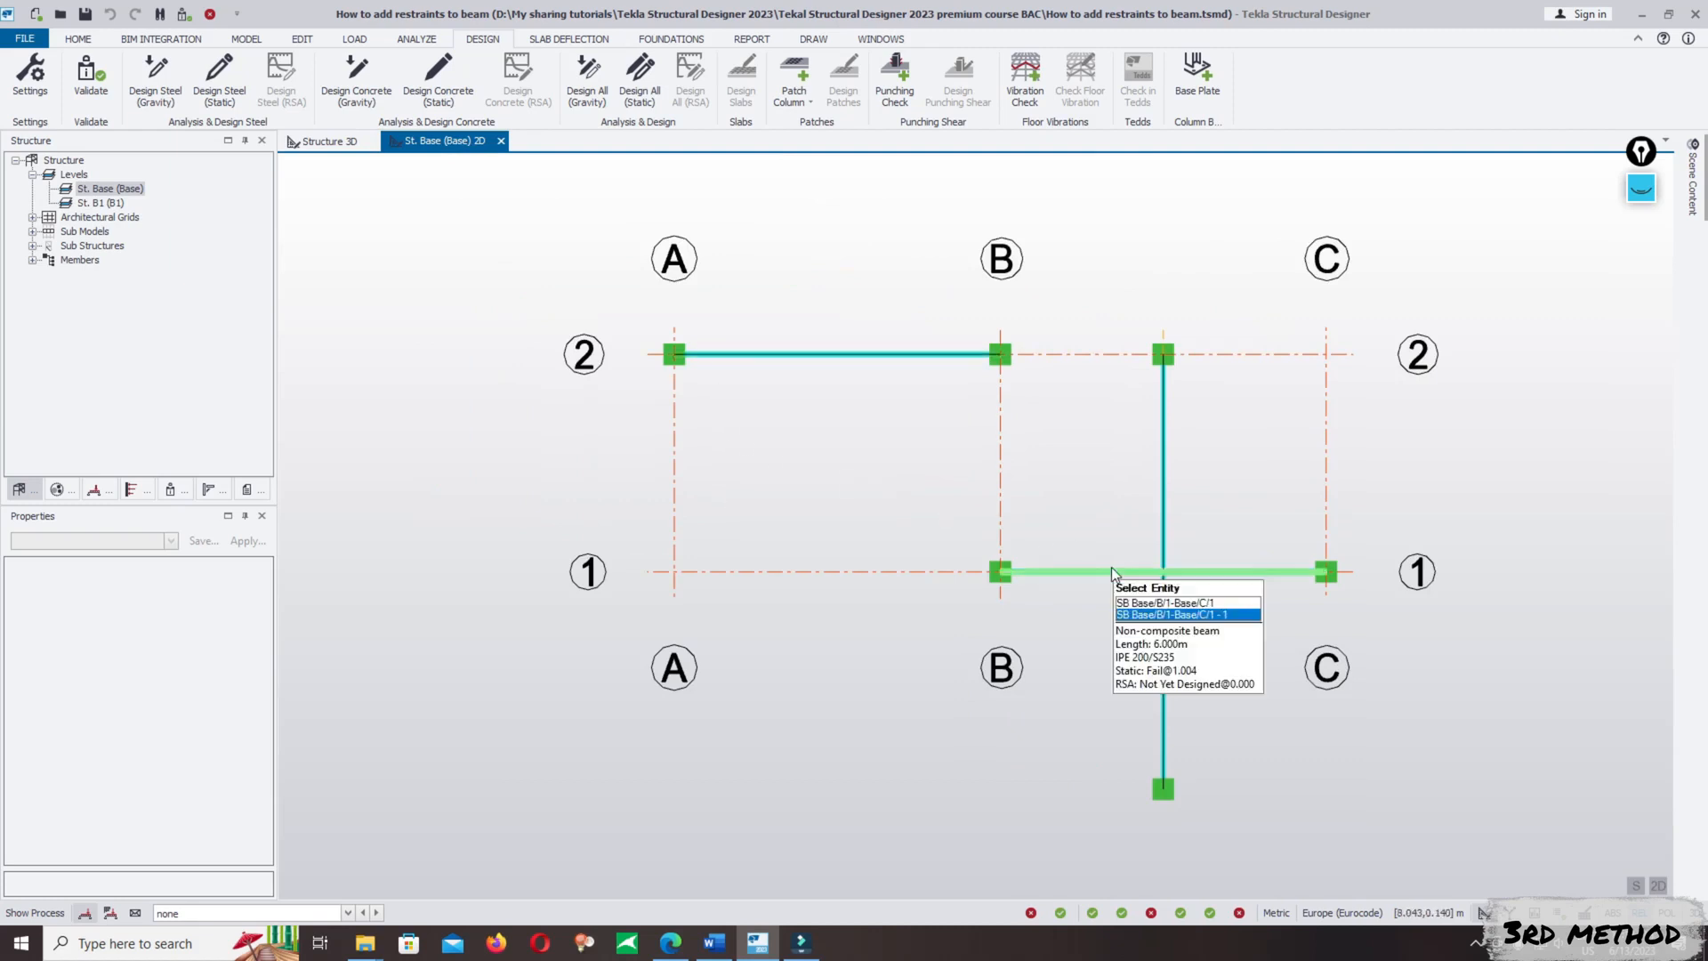
{"action": "middle_click_drag", "start_coordinate": [1167, 574], "coordinate": [1126, 546]}
{"action": "left_click_drag", "start_coordinate": [1156, 307], "coordinate": [1140, 421]}
{"action": "left_click_drag", "start_coordinate": [1087, 275], "coordinate": [1196, 461]}
{"action": "left_click_drag", "start_coordinate": [1188, 681], "coordinate": [1059, 850]}
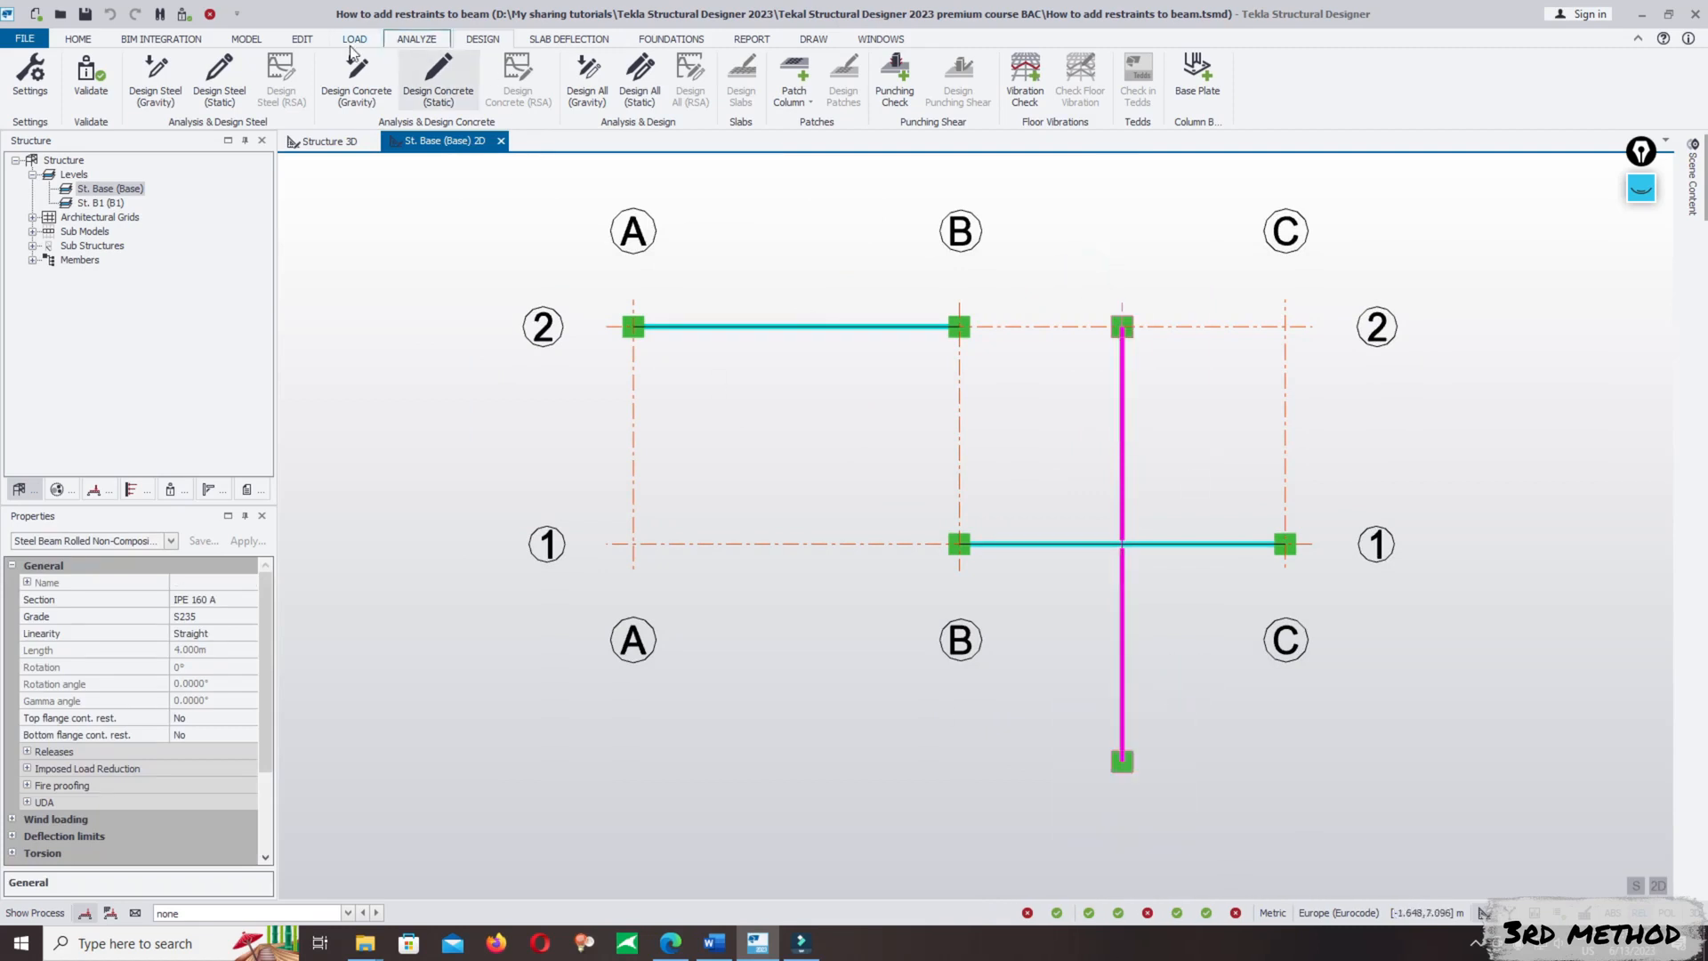
{"action": "left_click", "coordinate": [303, 40]}
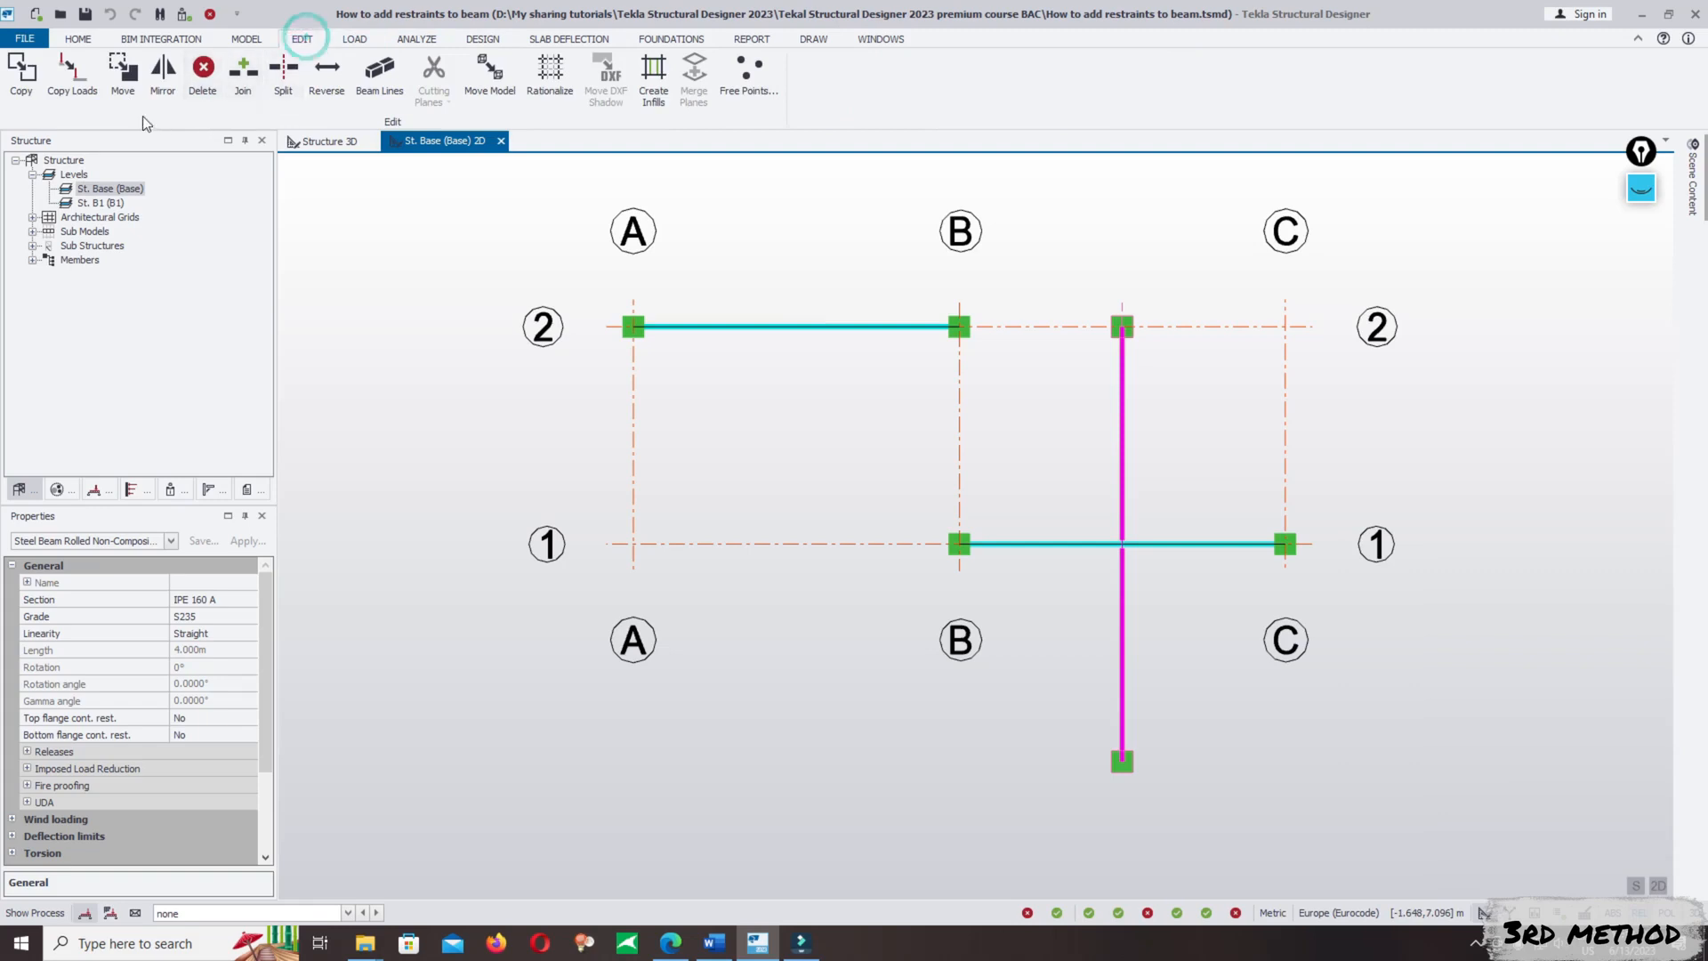
{"action": "left_click", "coordinate": [123, 73]}
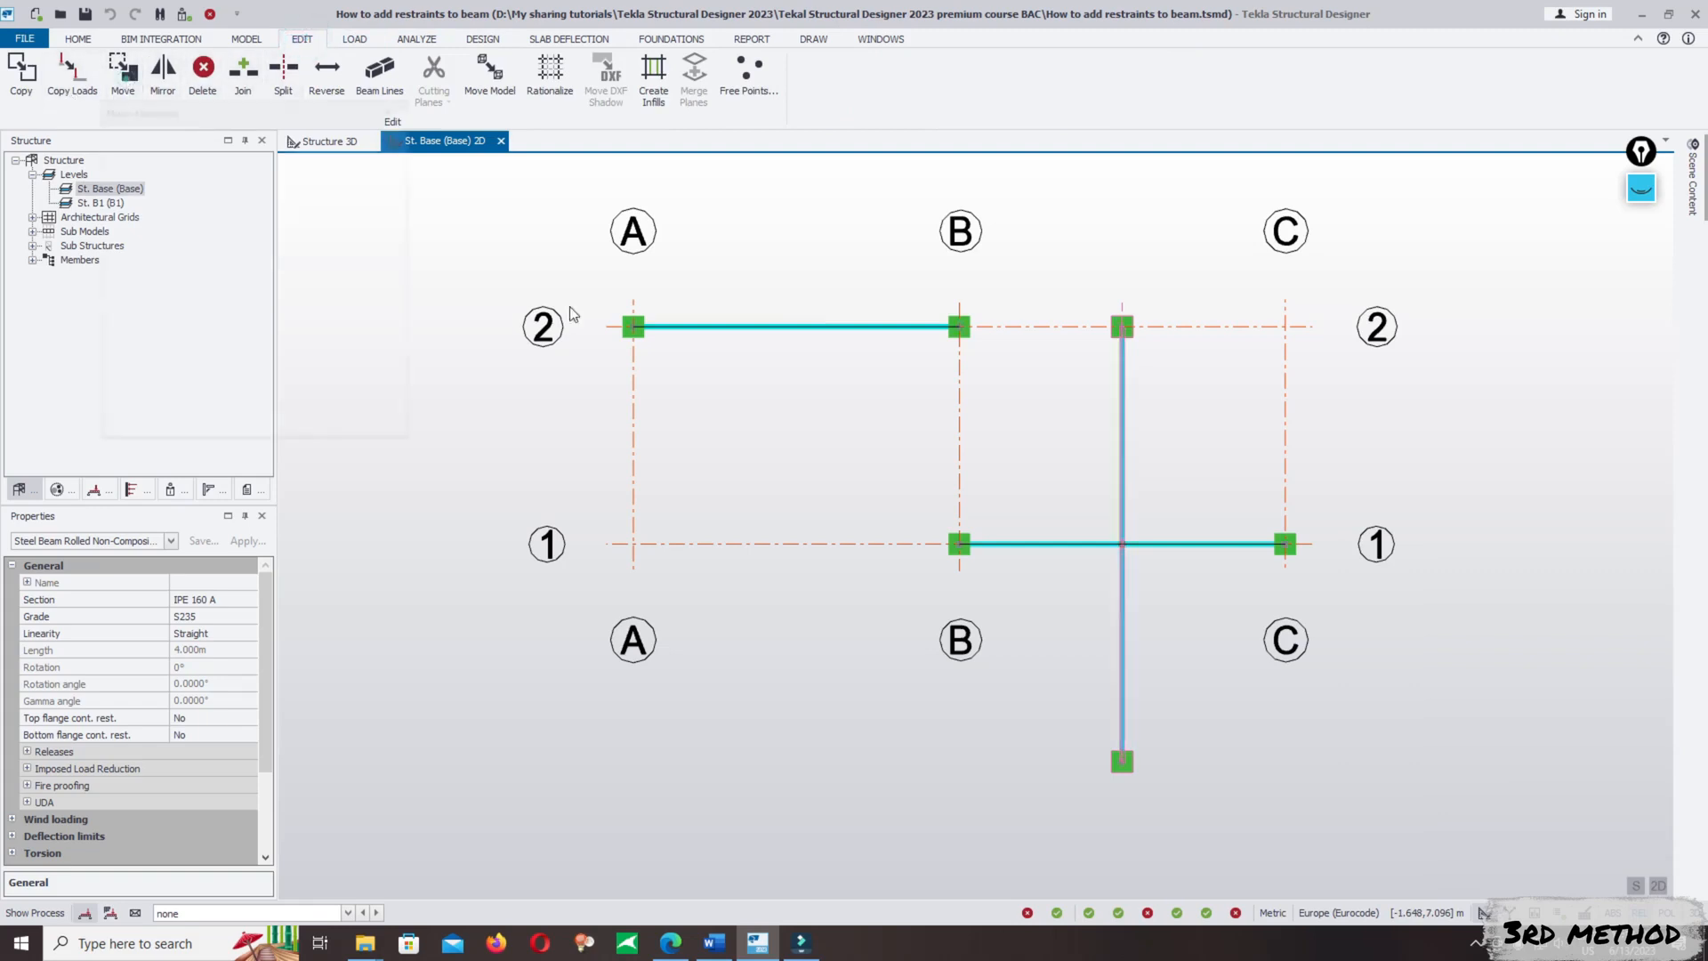
{"action": "left_click", "coordinate": [1122, 545]}
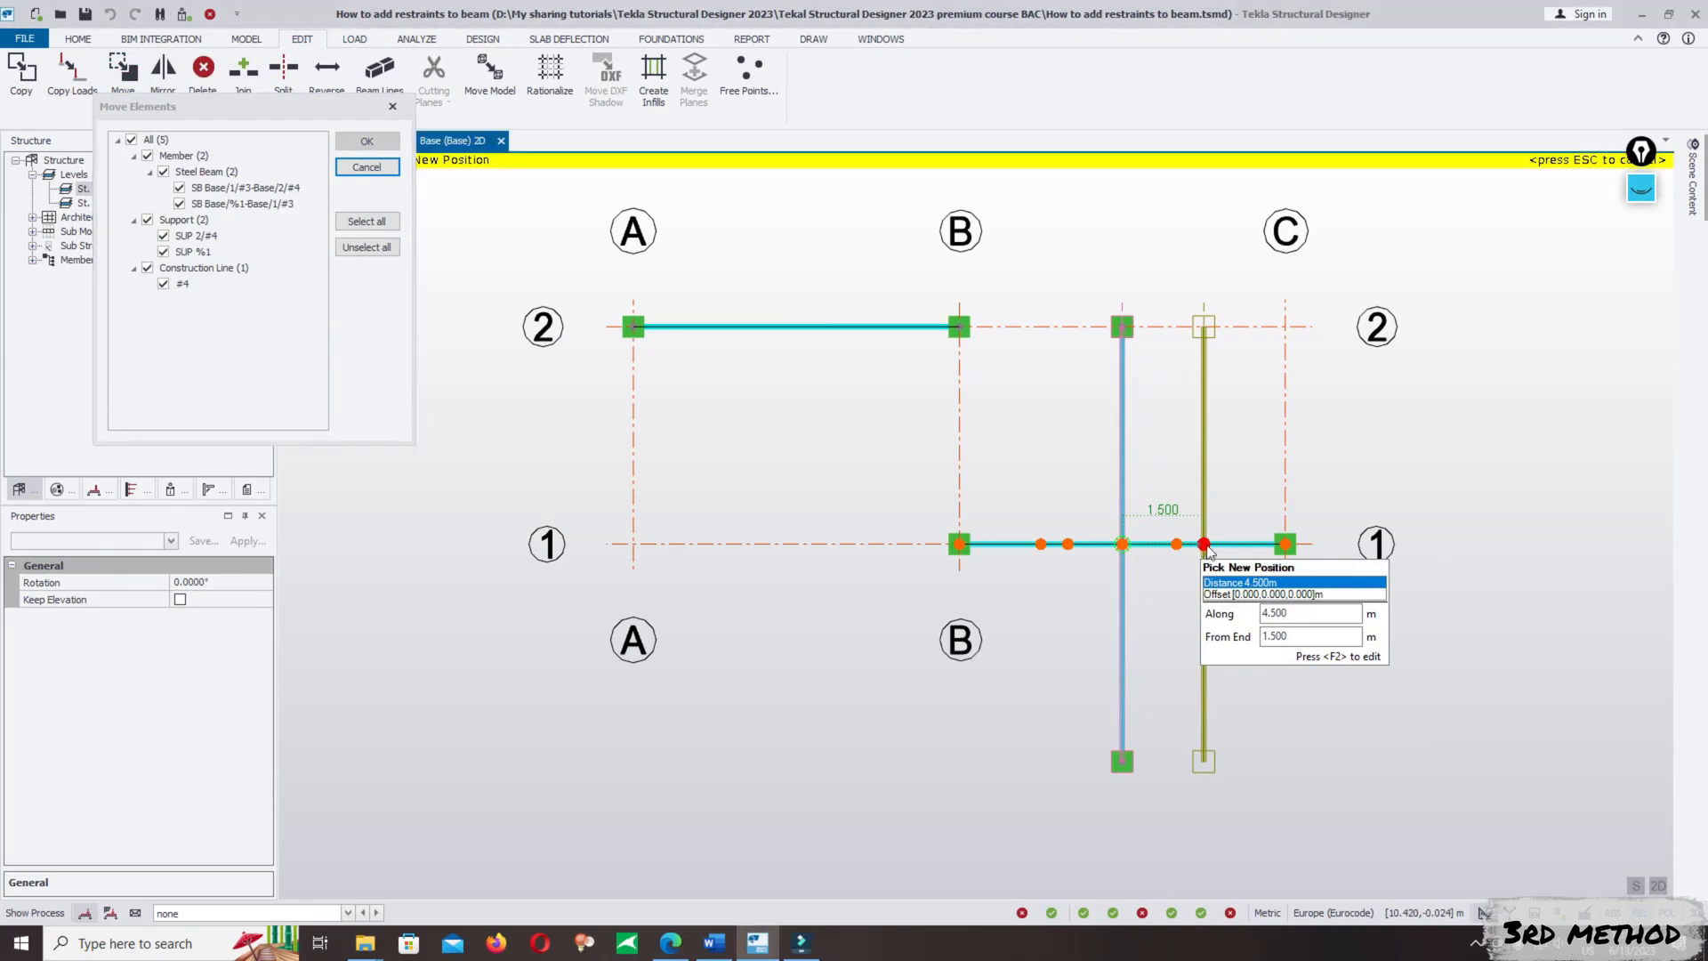
{"action": "left_click", "coordinate": [1202, 545]}
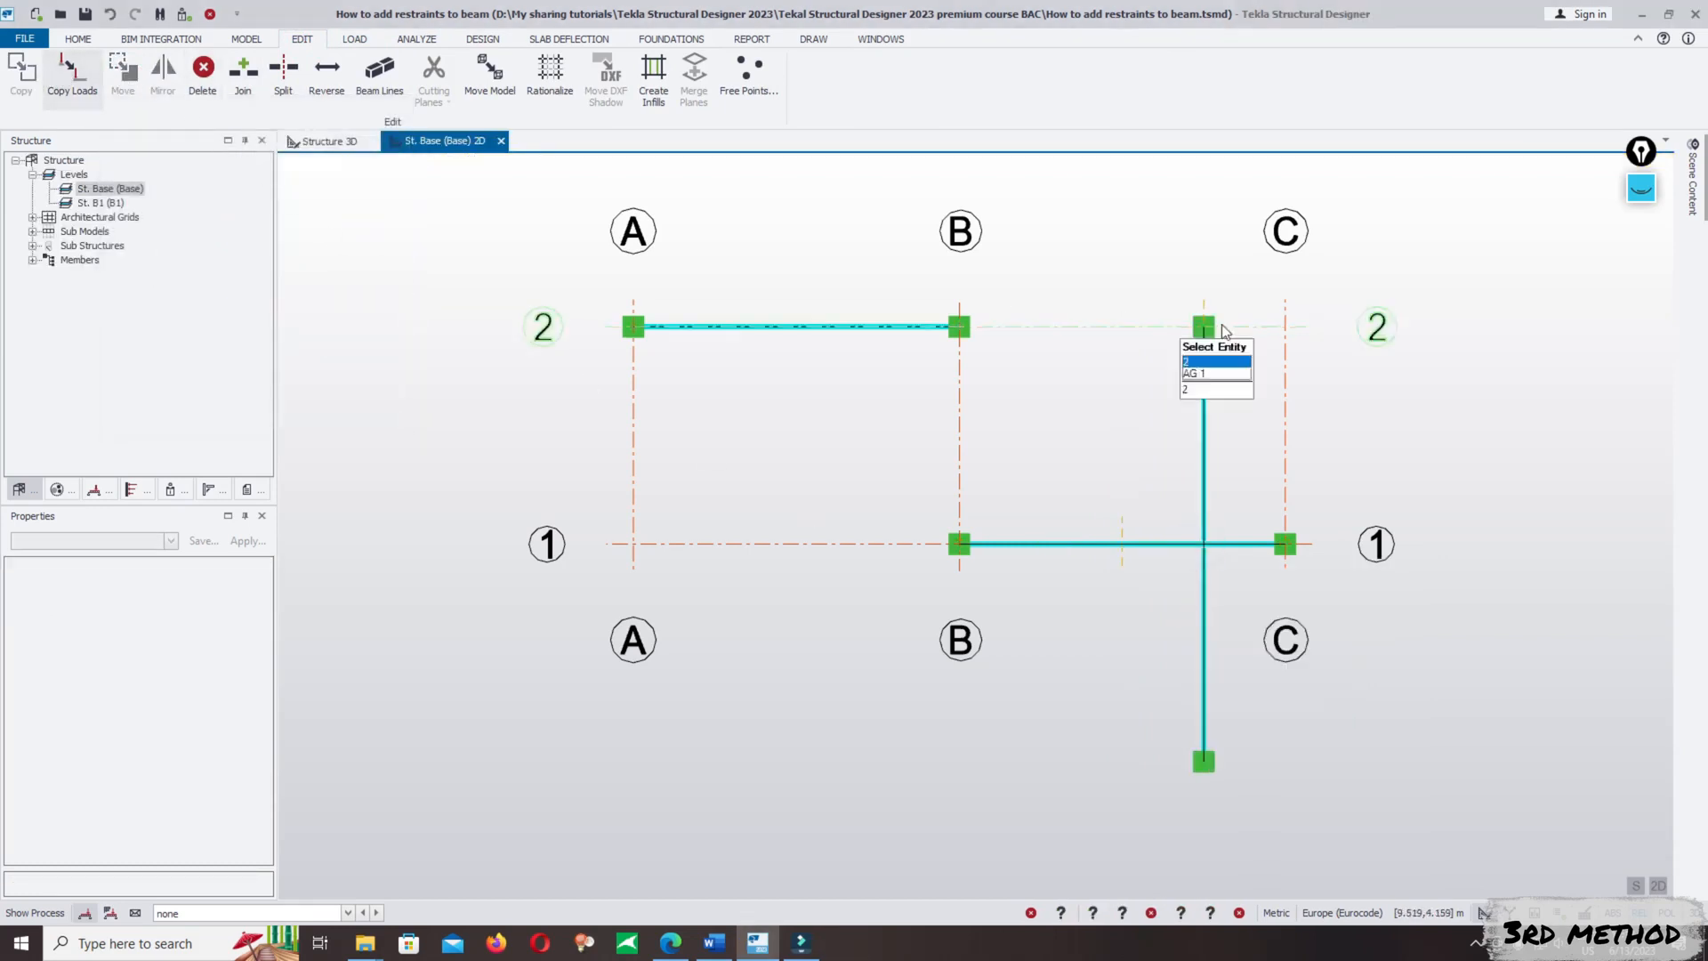
- Copy the two cross beams with their supports to the point 2 m along the B/1–C/1 beam from B/1
{"action": "left_click_drag", "start_coordinate": [1172, 307], "coordinate": [1275, 781]}
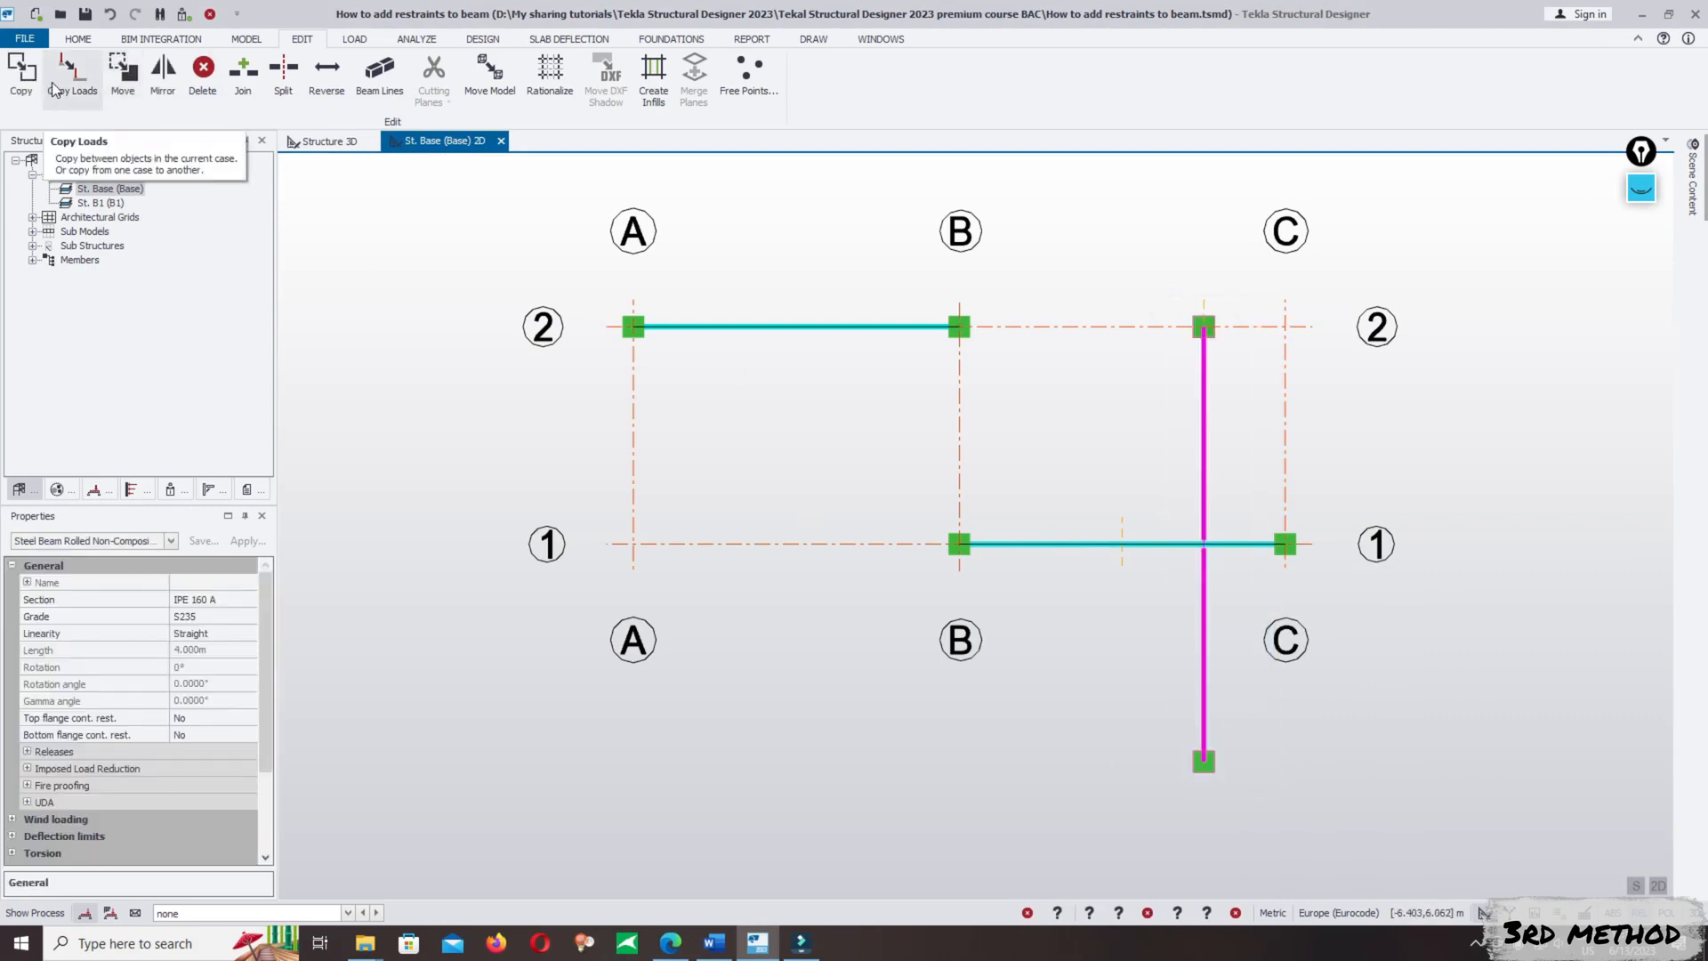
{"action": "left_click", "coordinate": [21, 71]}
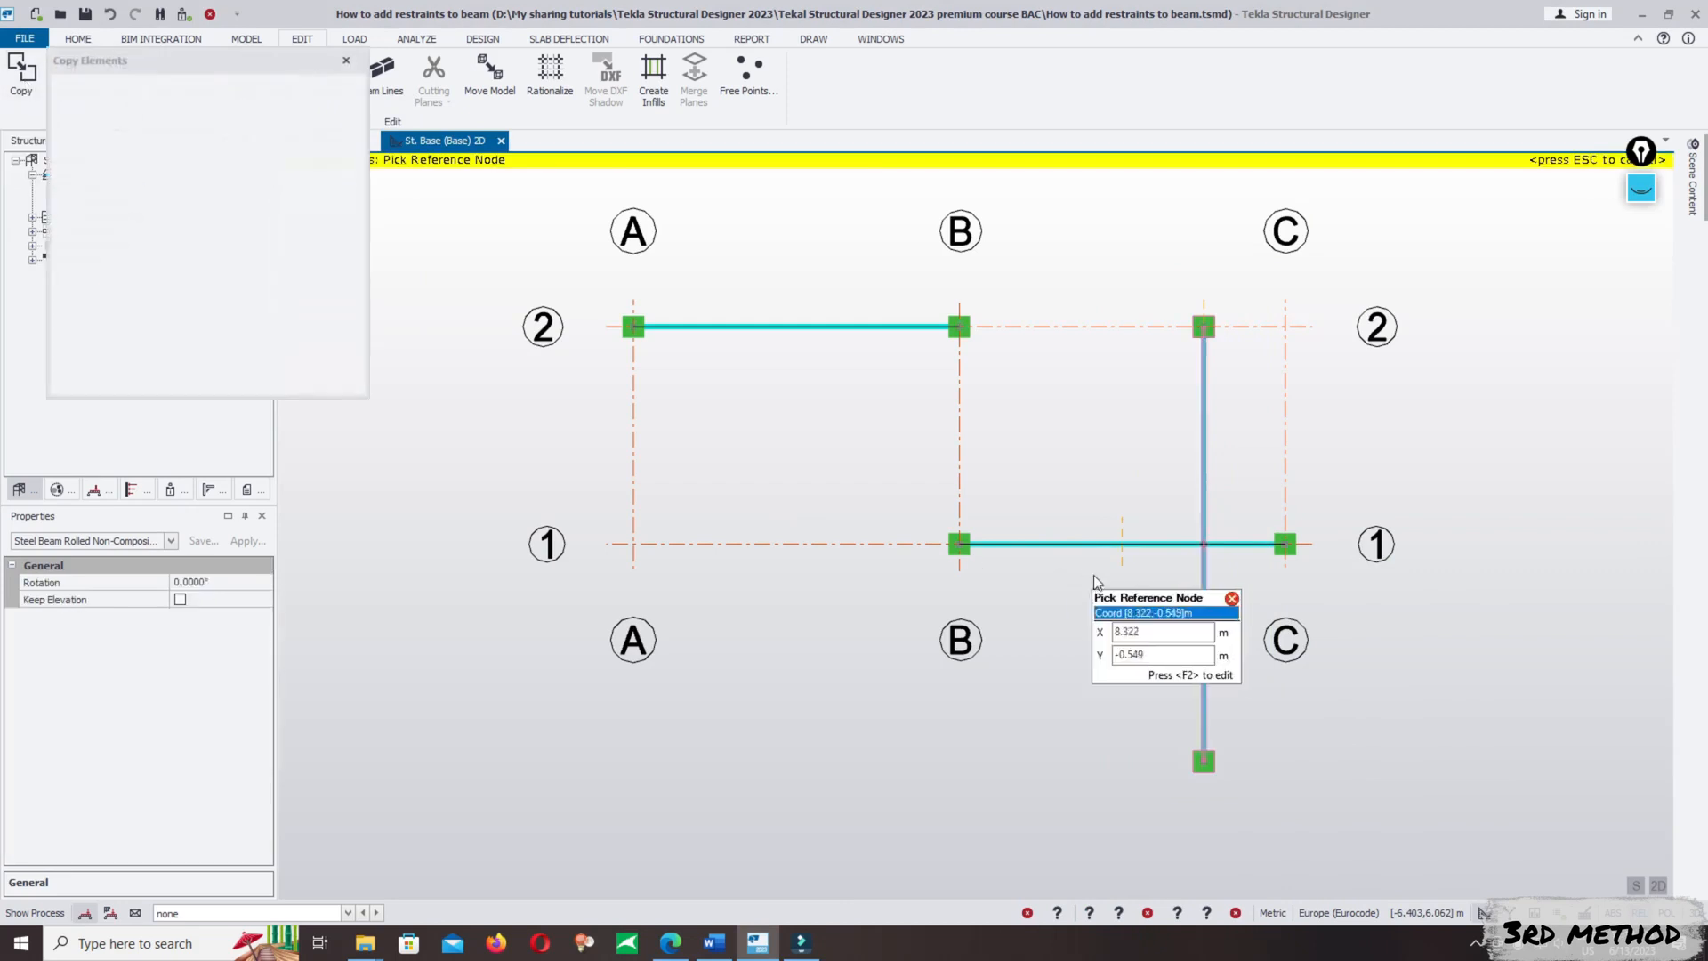
{"action": "left_click", "coordinate": [1203, 543]}
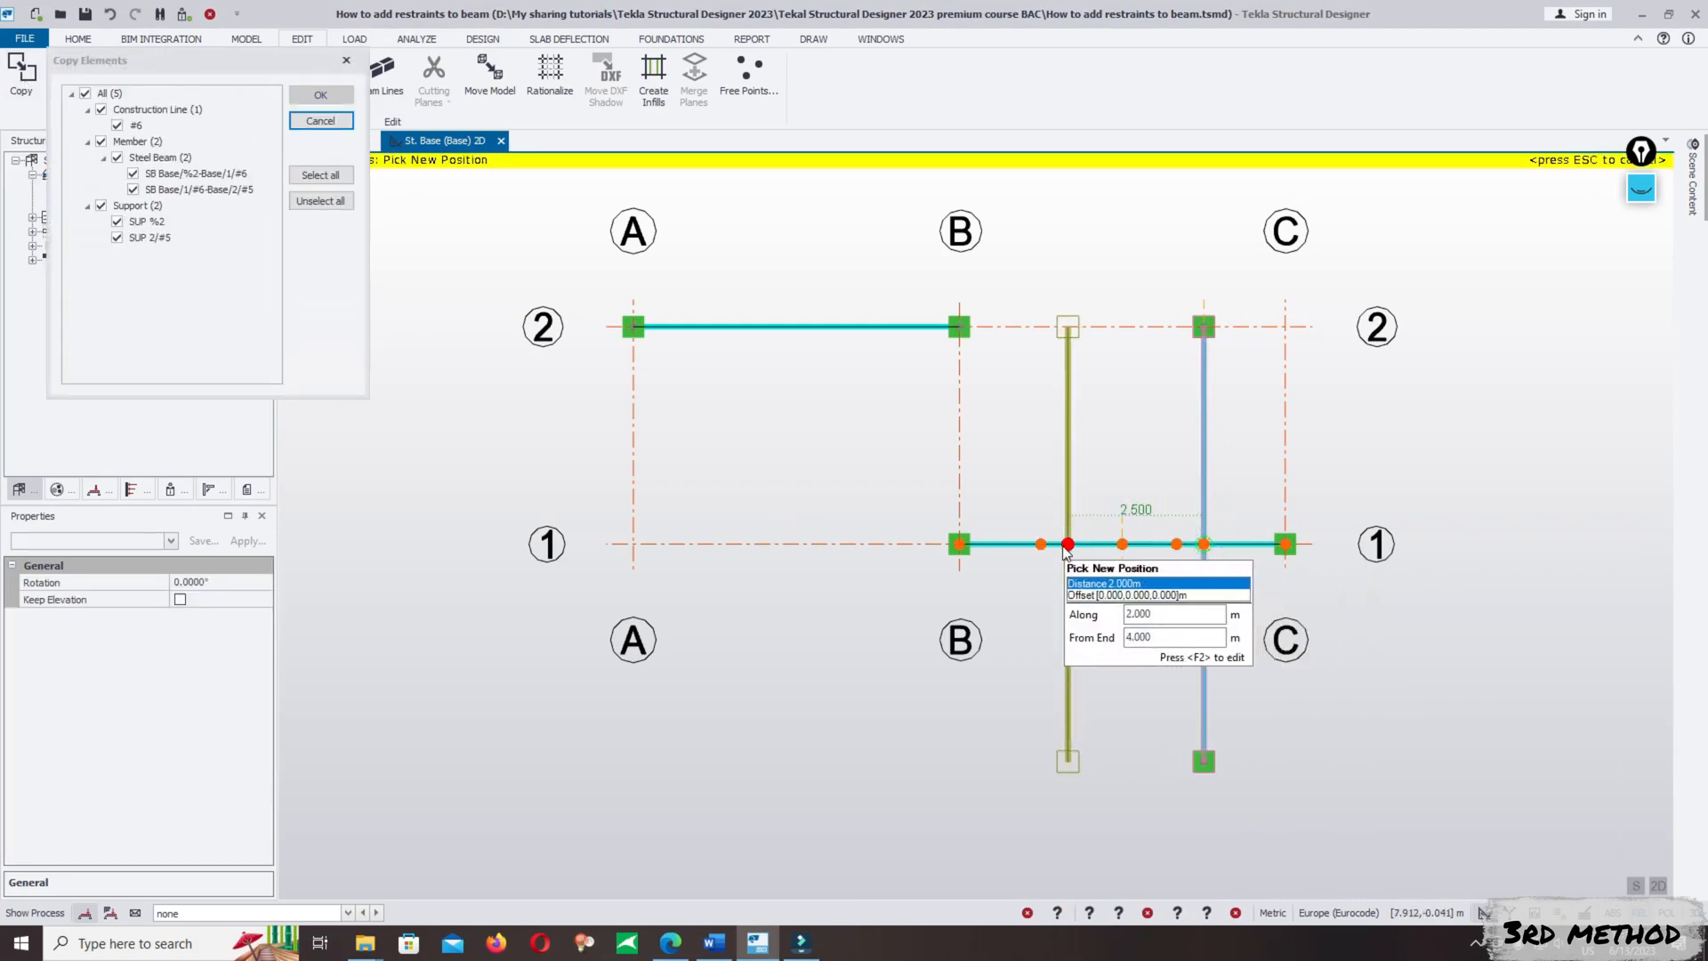
{"action": "key", "text": "Escape"}
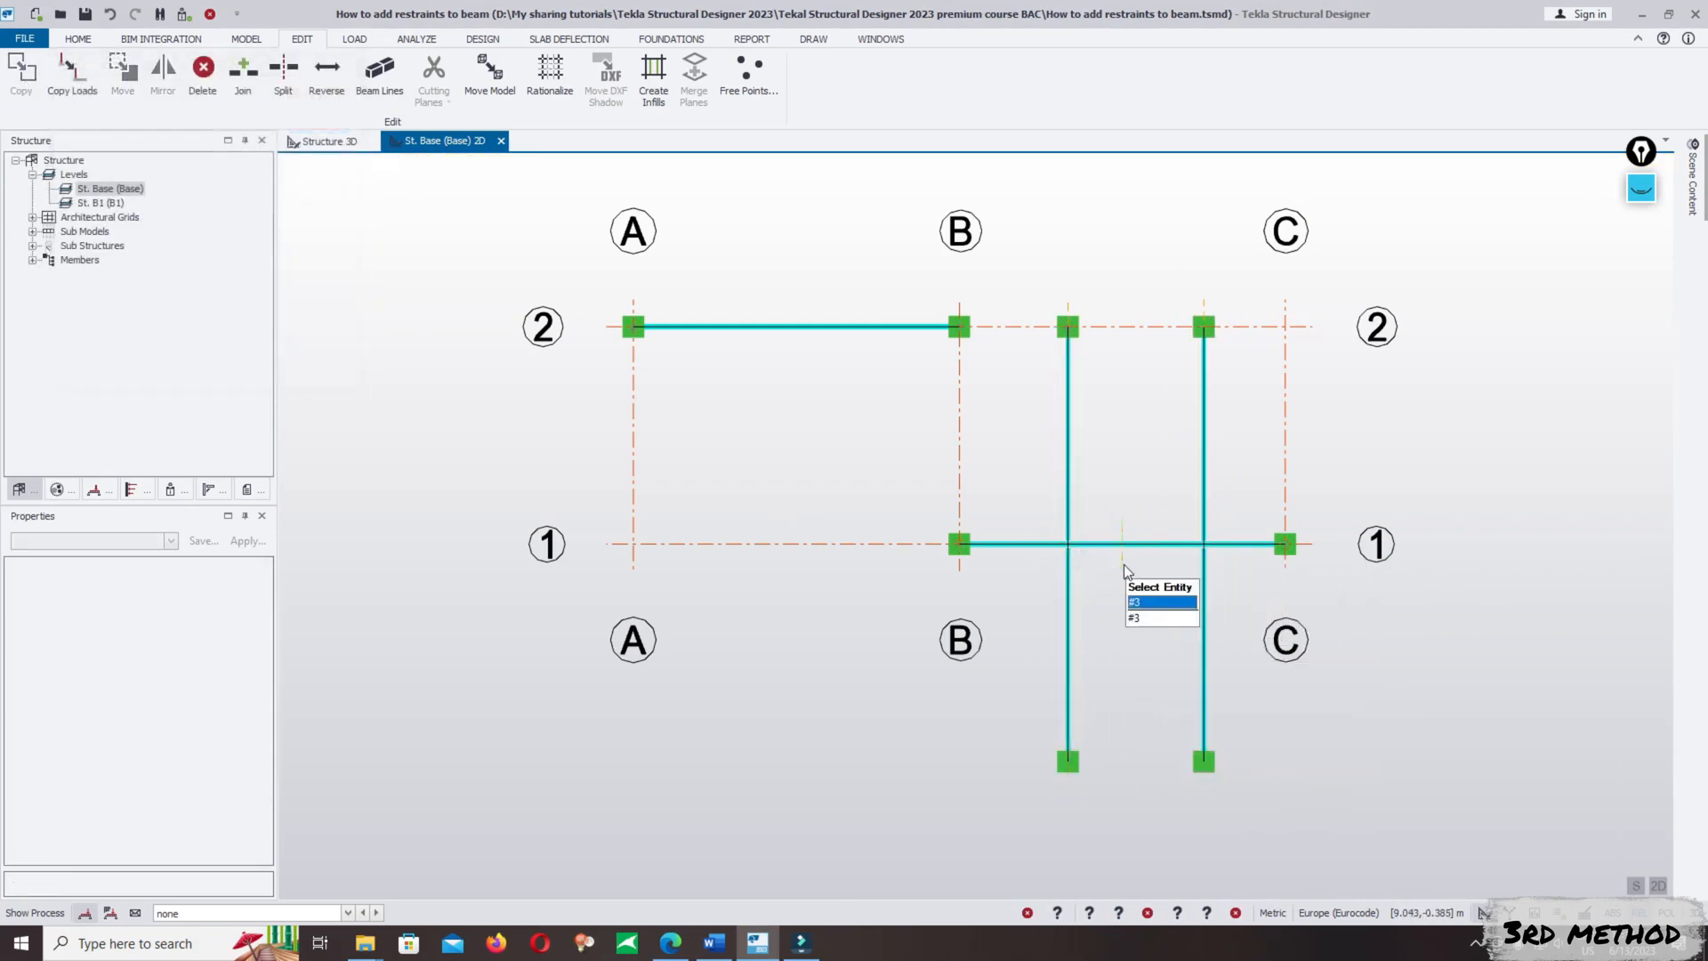
- Delete the leftover construction line at the midpoint of the B/1–C/1 beam
{"action": "left_click", "coordinate": [1125, 570]}
{"action": "right_click", "coordinate": [1129, 571]}
{"action": "left_click", "coordinate": [1165, 660]}
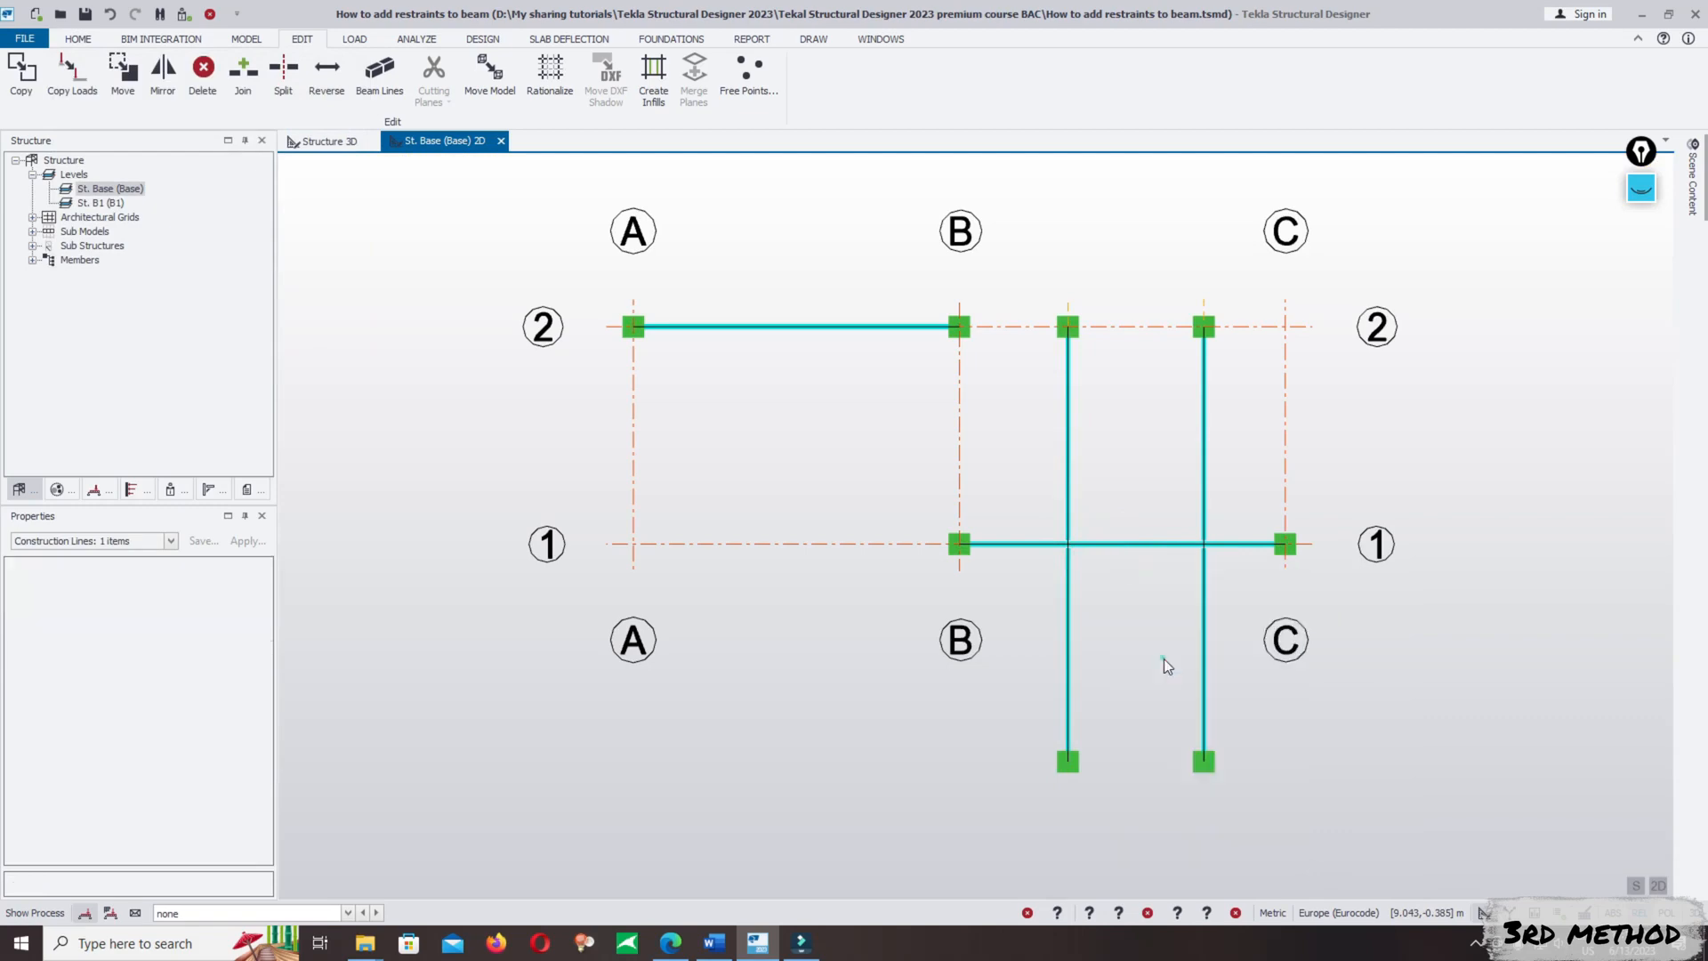
- Return to the Structure 3D view and check how both pairs of cross beams meet the B/1–C/1 beam
{"action": "scroll", "coordinate": [1038, 763], "scroll_direction": "down", "scroll_amount": 5}
{"action": "left_click", "coordinate": [307, 141]}
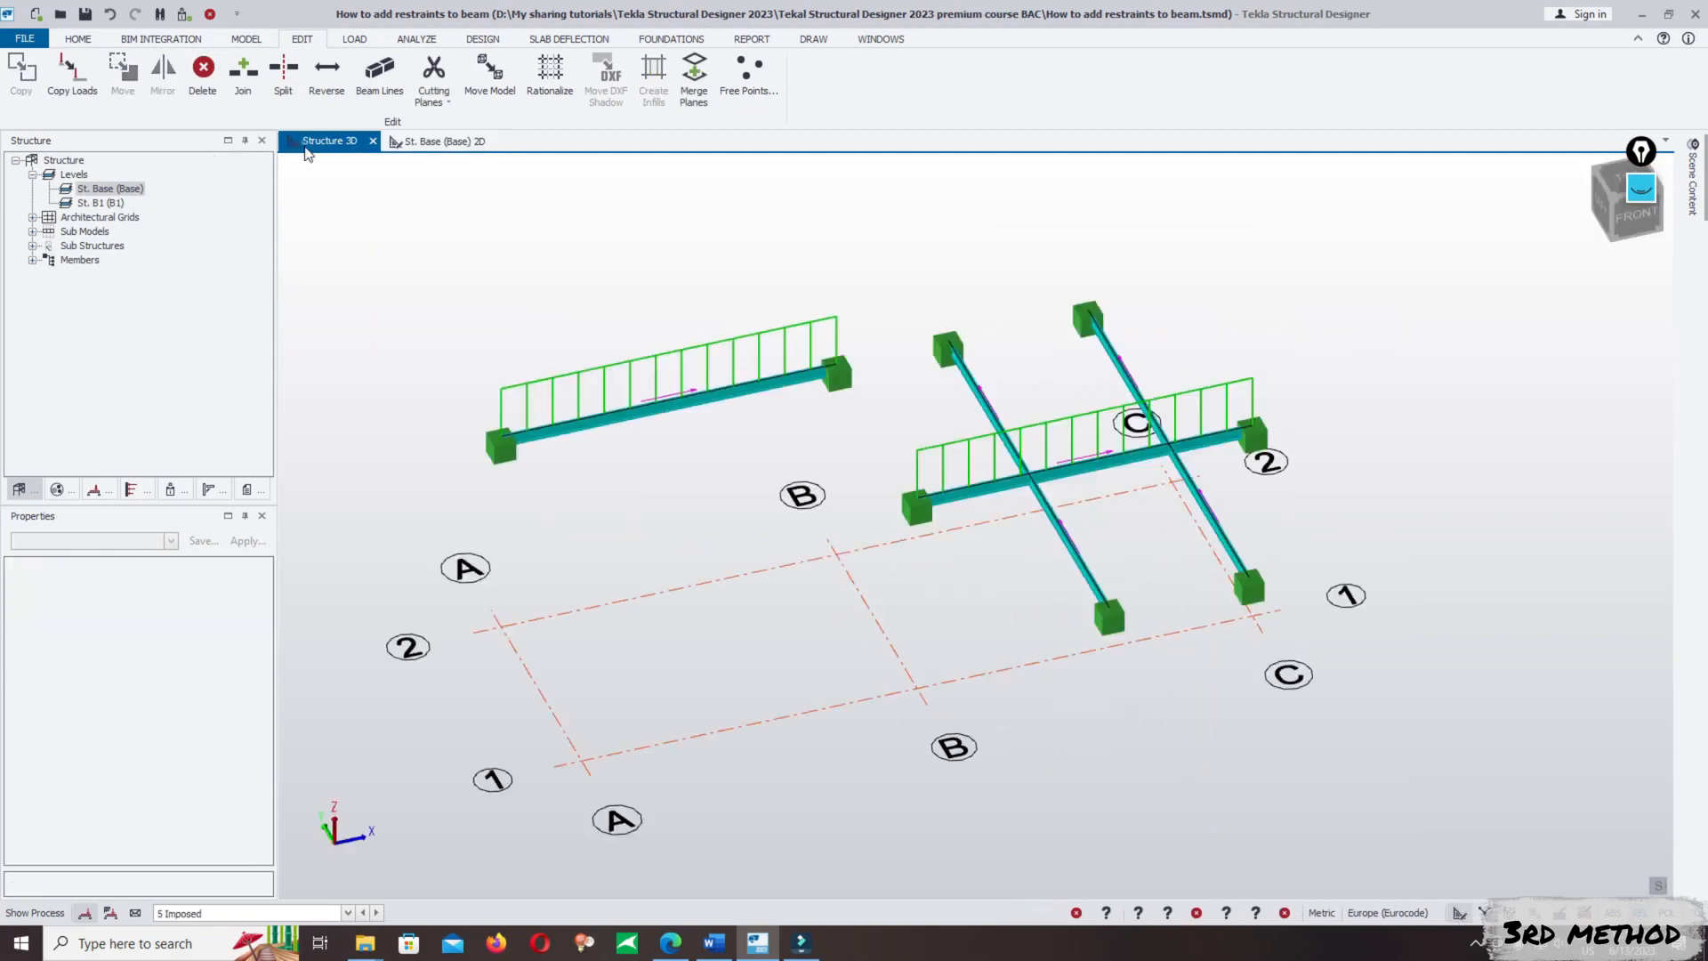
{"action": "scroll", "coordinate": [1256, 537], "scroll_direction": "up", "scroll_amount": 4}
{"action": "middle_click_drag", "start_coordinate": [1091, 591], "coordinate": [1097, 700]}
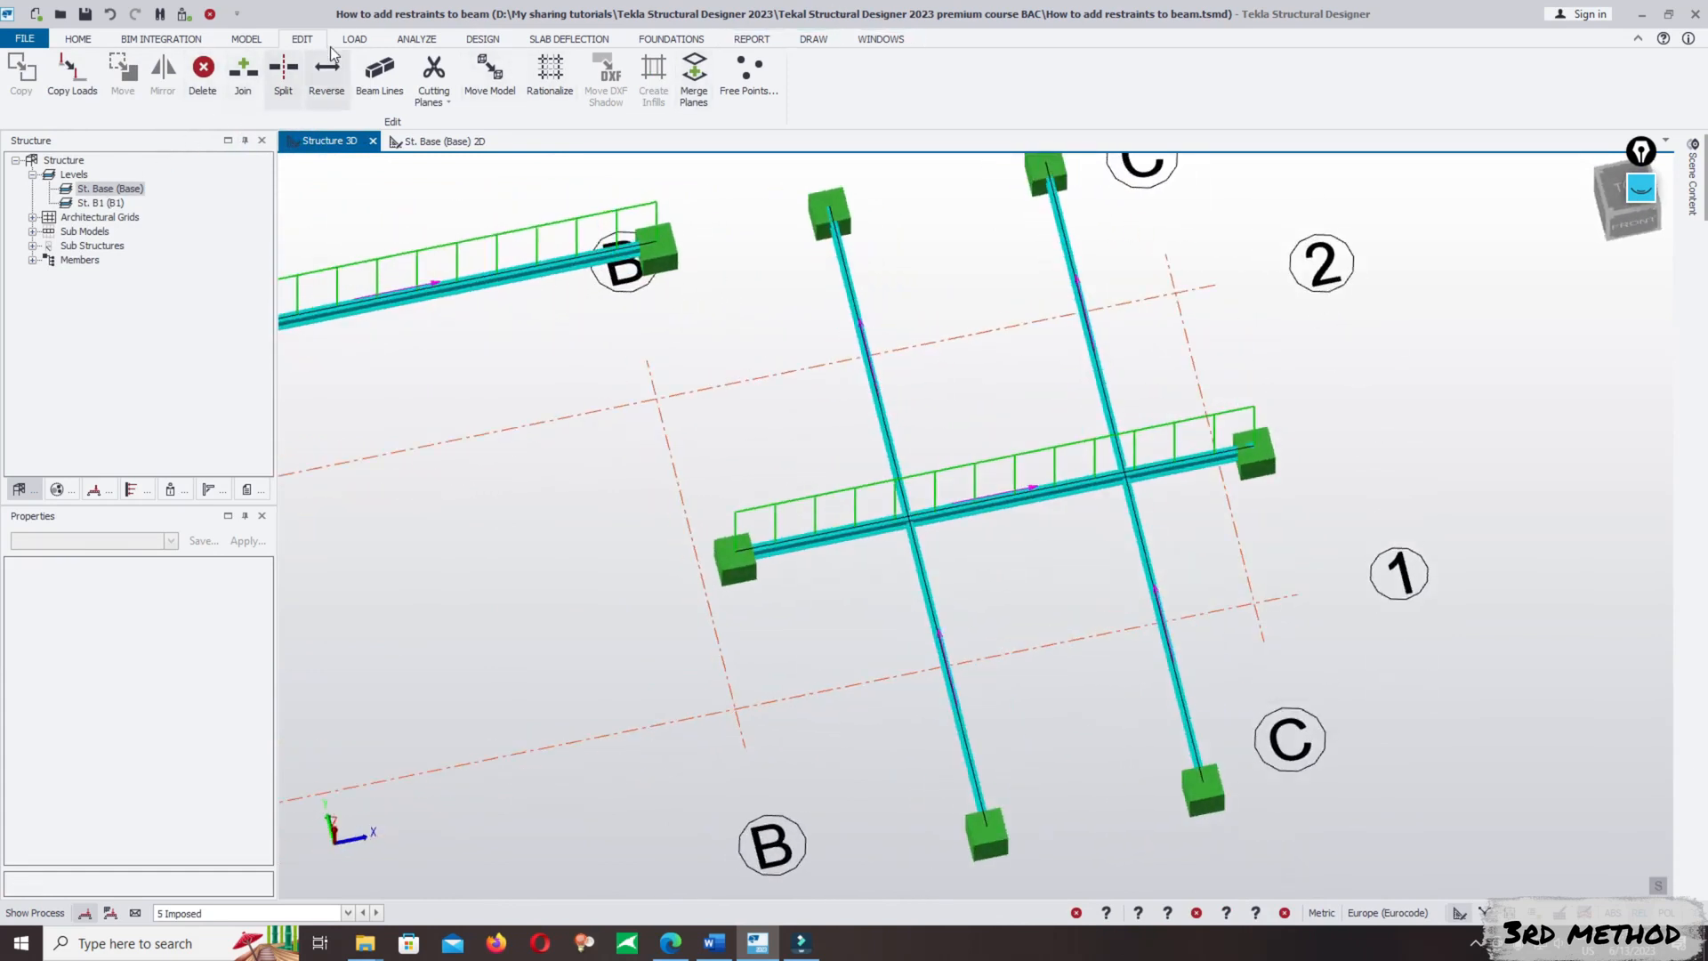
- Open the St. Base (Base) 2D view and dimension the distance along the B/1–C/1 beam from B/1 to the nearest cross beams
{"action": "double_click", "coordinate": [107, 194]}
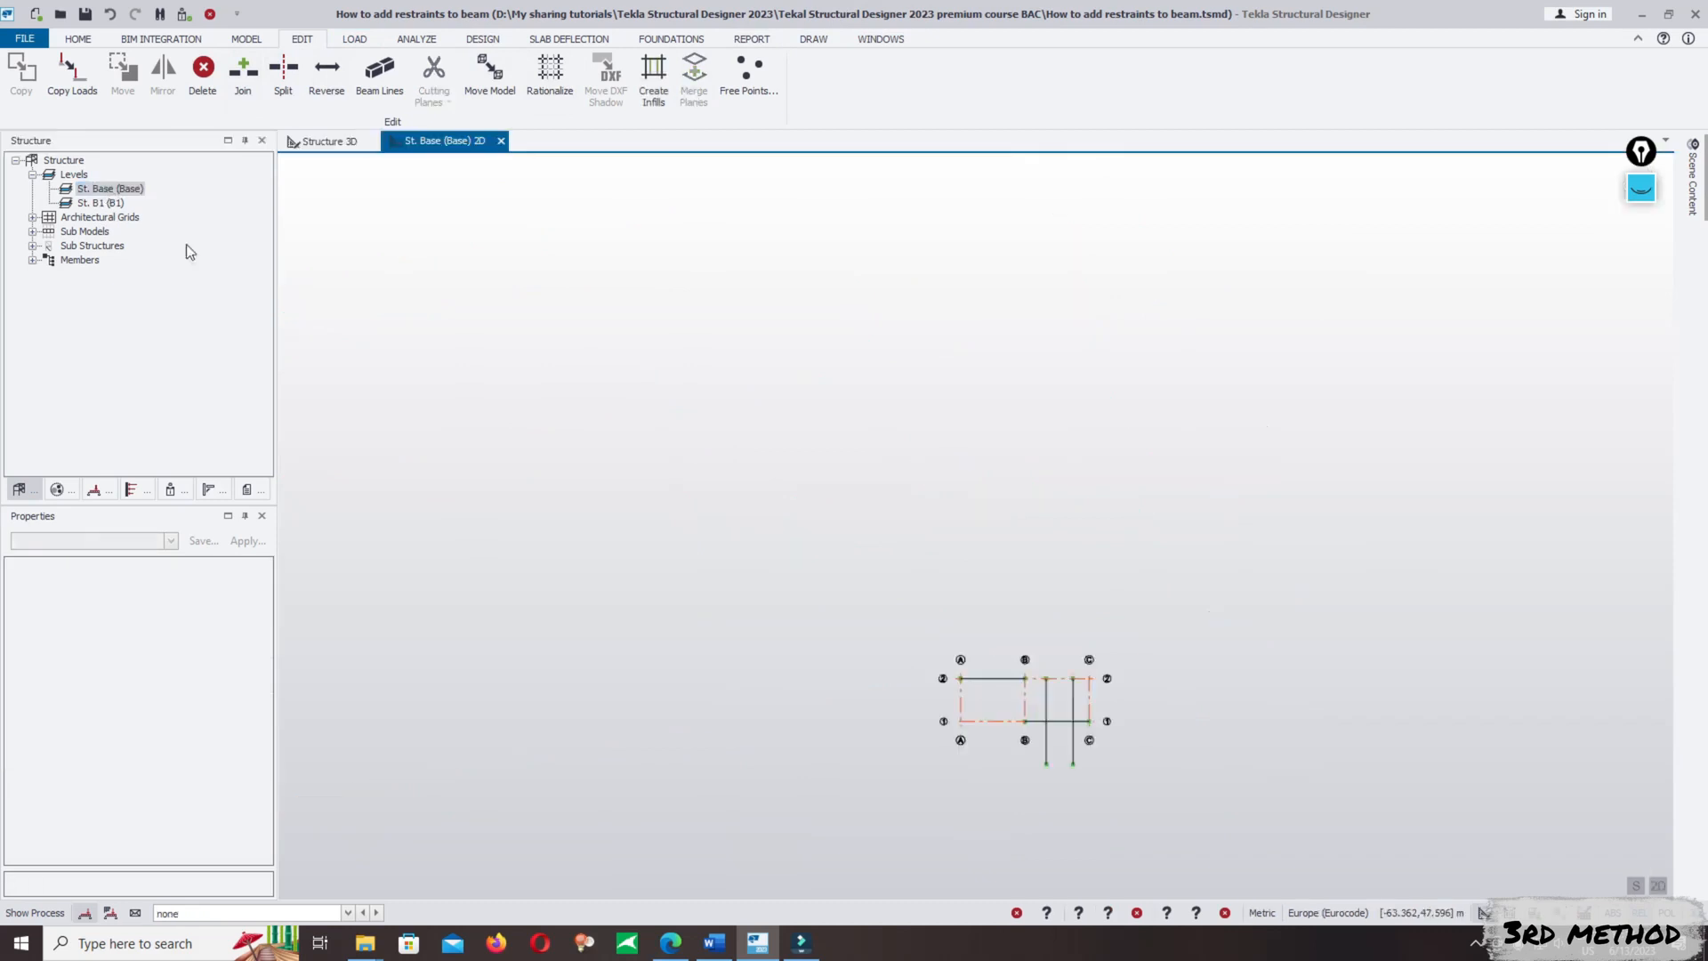
{"action": "scroll", "coordinate": [1135, 611], "scroll_direction": "up", "scroll_amount": 8}
{"action": "scroll", "coordinate": [1149, 694], "scroll_direction": "up", "scroll_amount": 1}
{"action": "middle_click_drag", "start_coordinate": [1150, 694], "coordinate": [1165, 551]}
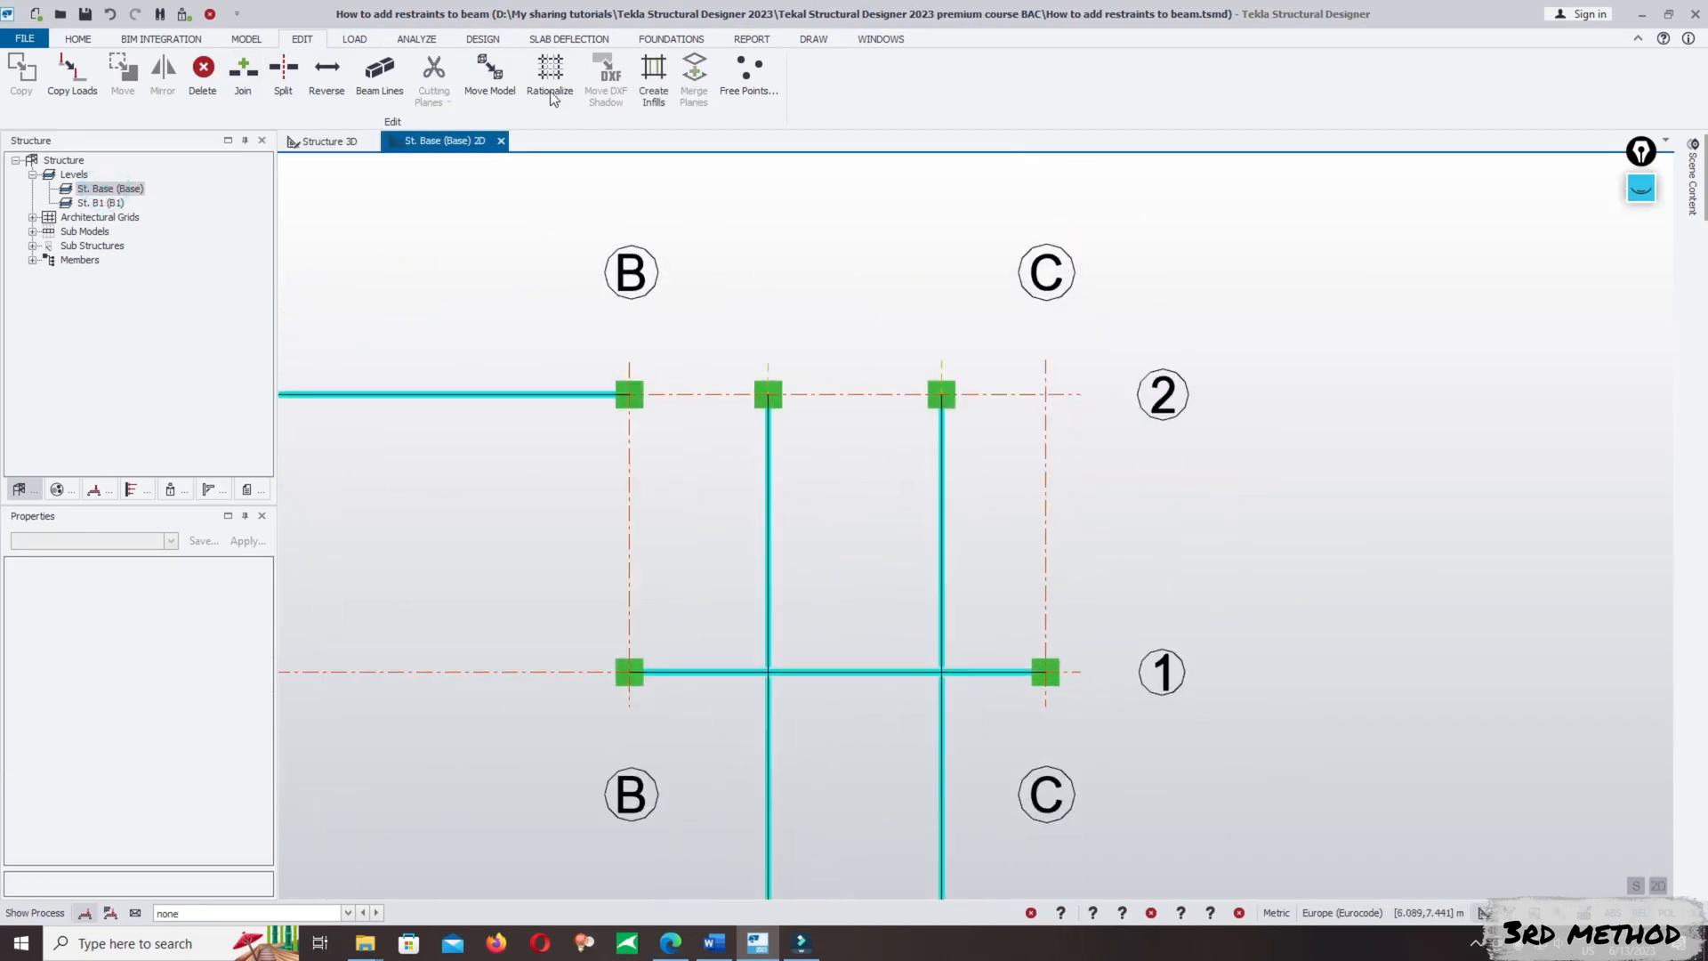
{"action": "left_click", "coordinate": [247, 40]}
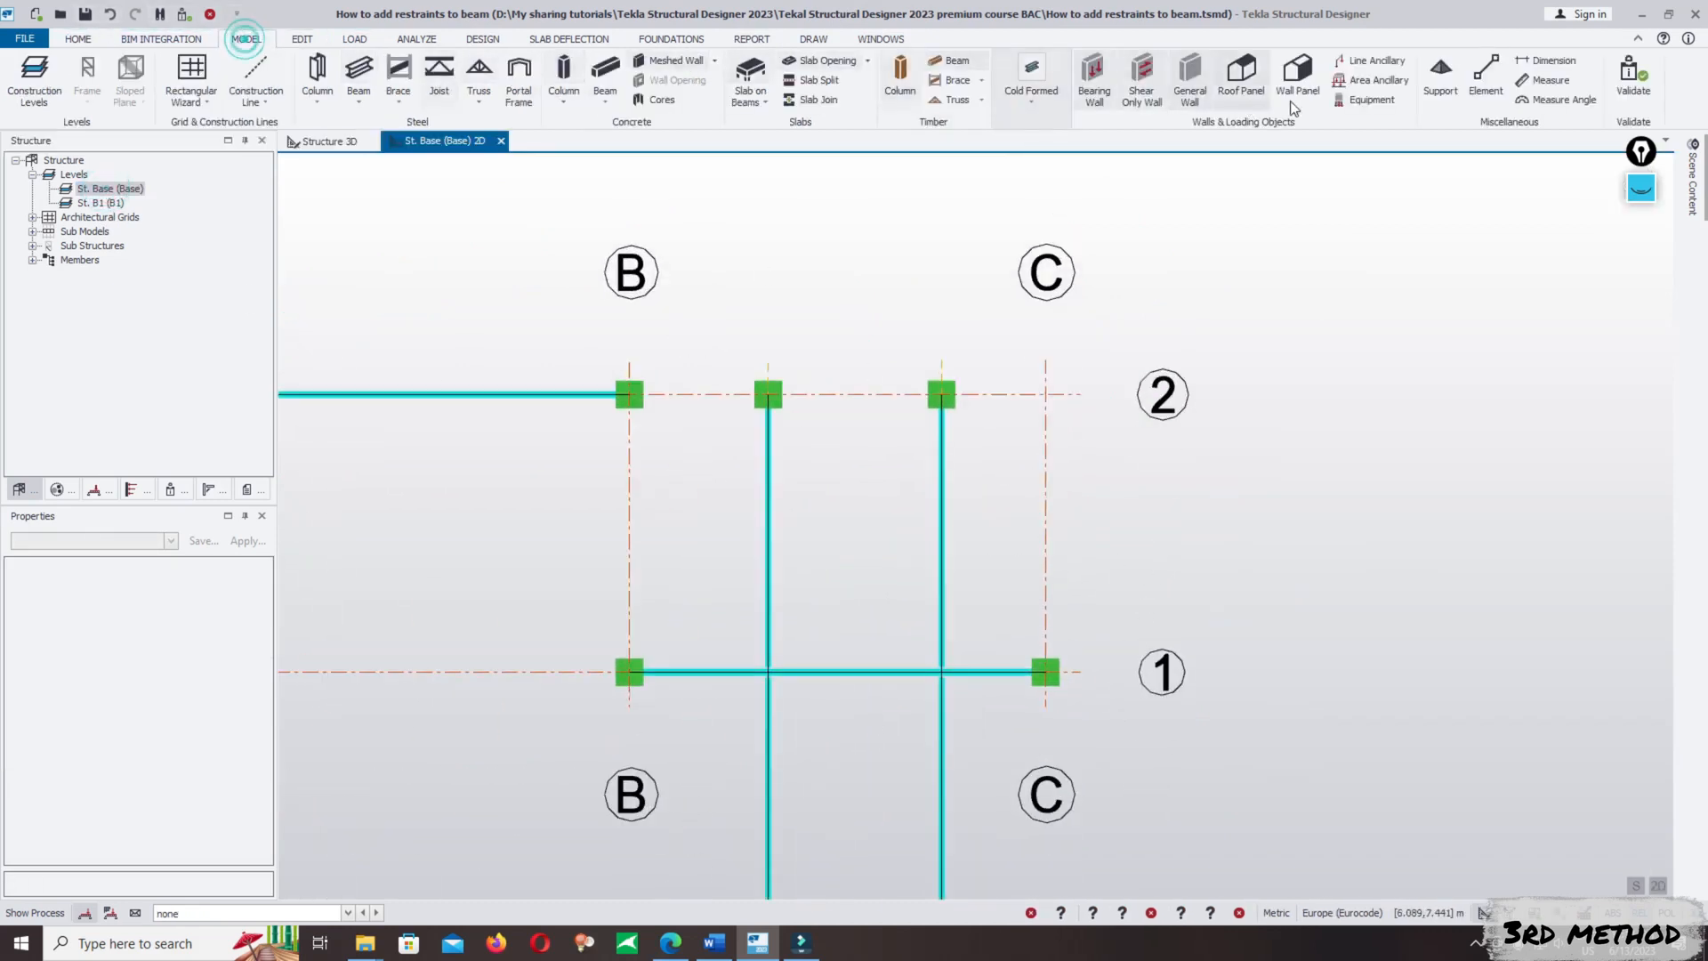
{"action": "left_click", "coordinate": [1548, 60]}
{"action": "left_click", "coordinate": [942, 394]}
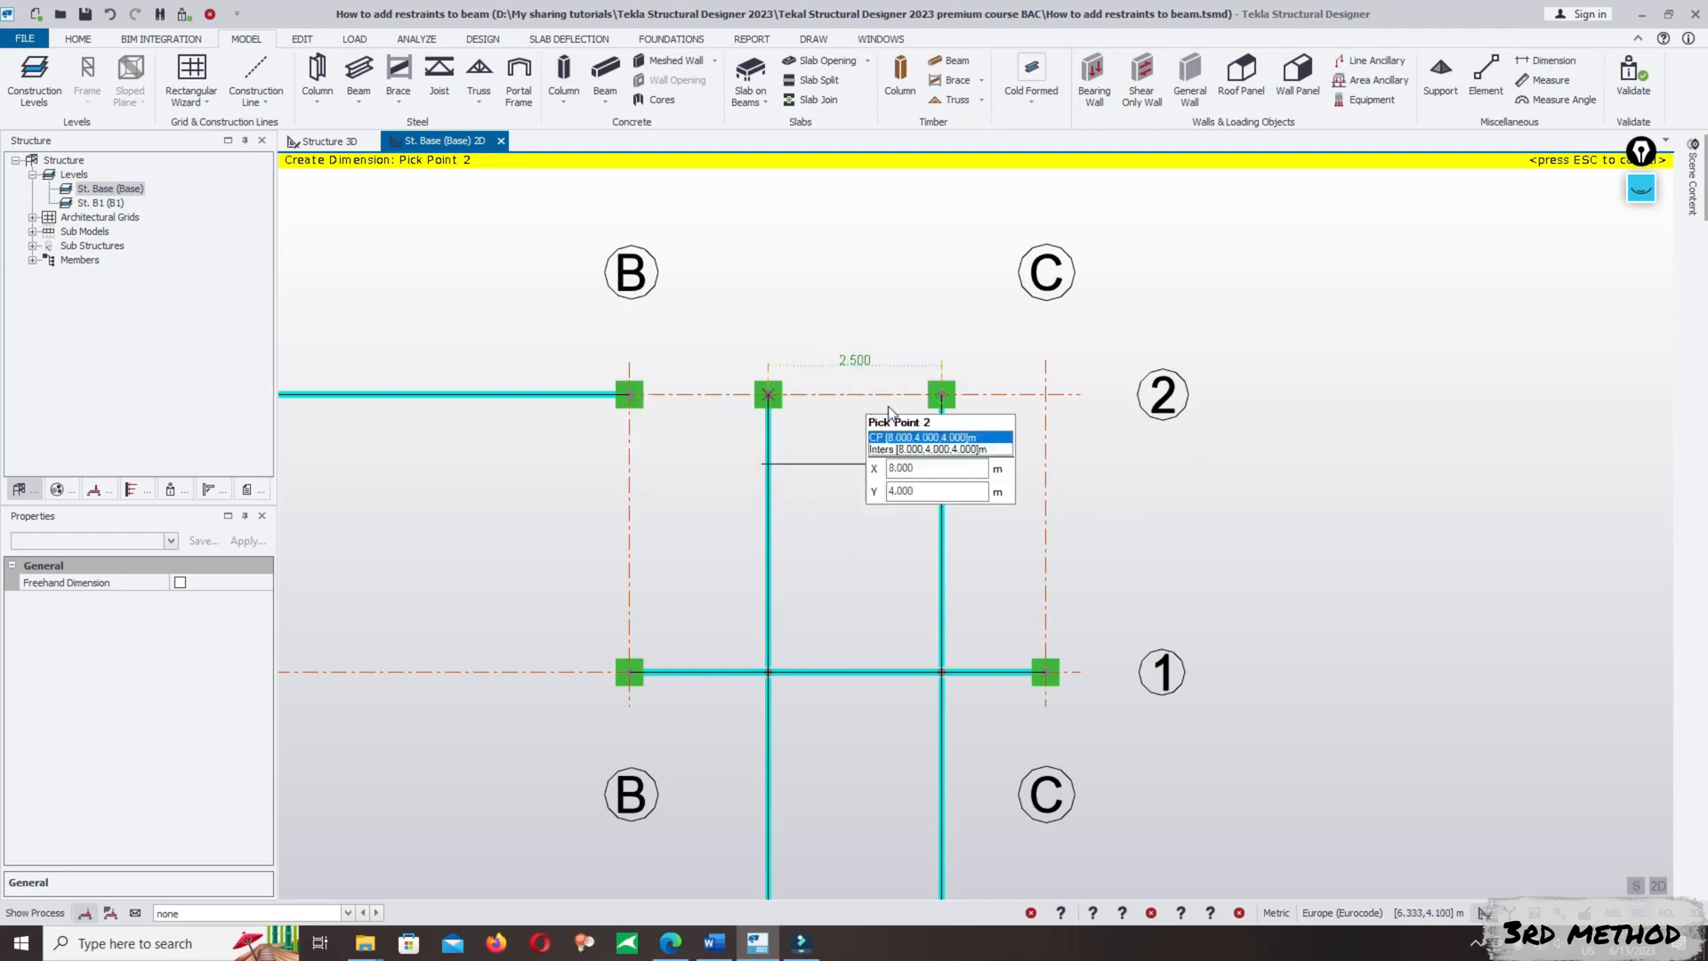
{"action": "key", "text": "Escape"}
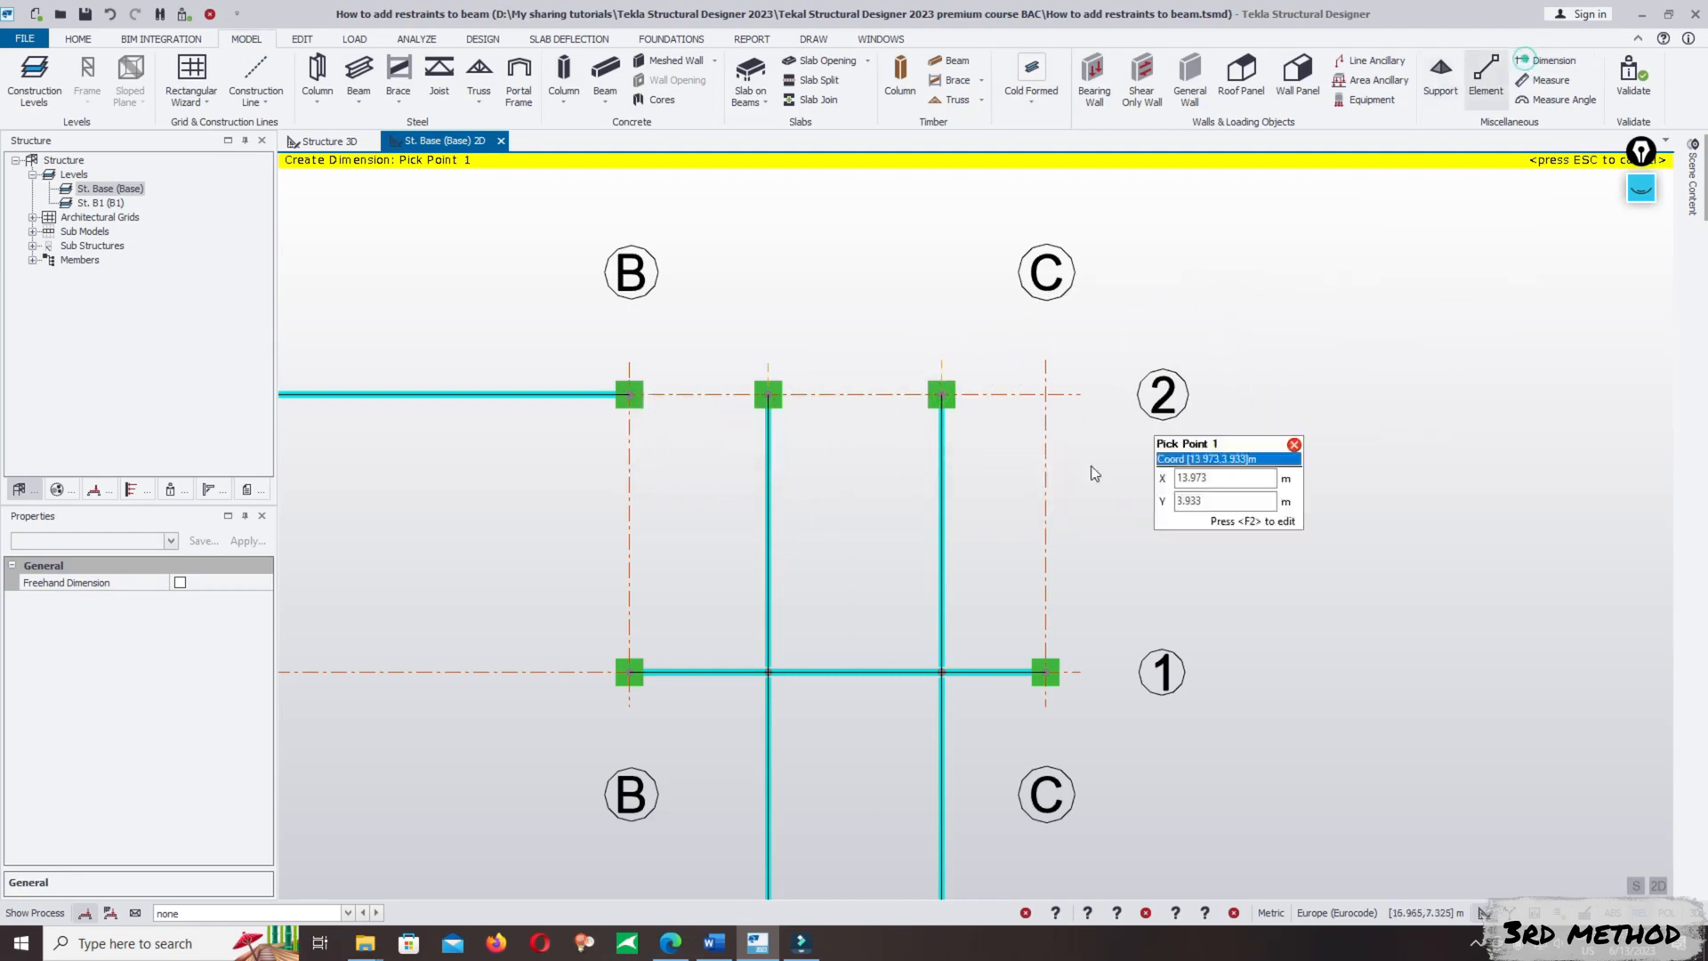
{"action": "left_click", "coordinate": [629, 672]}
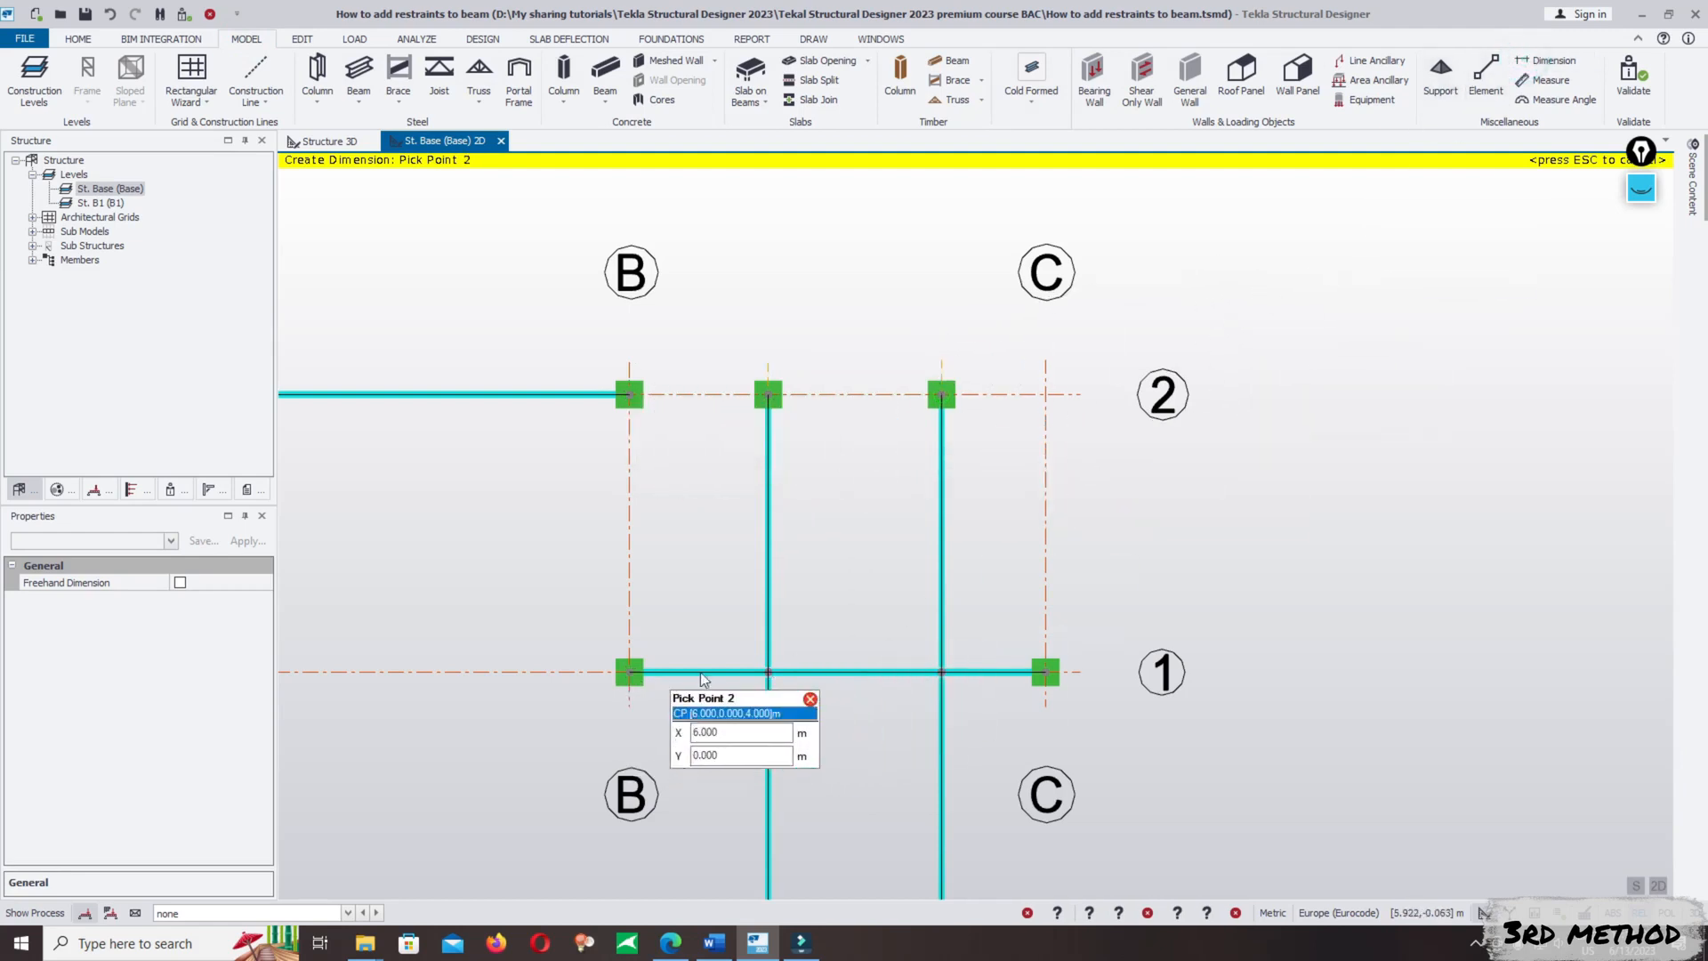
{"action": "left_click", "coordinate": [768, 673]}
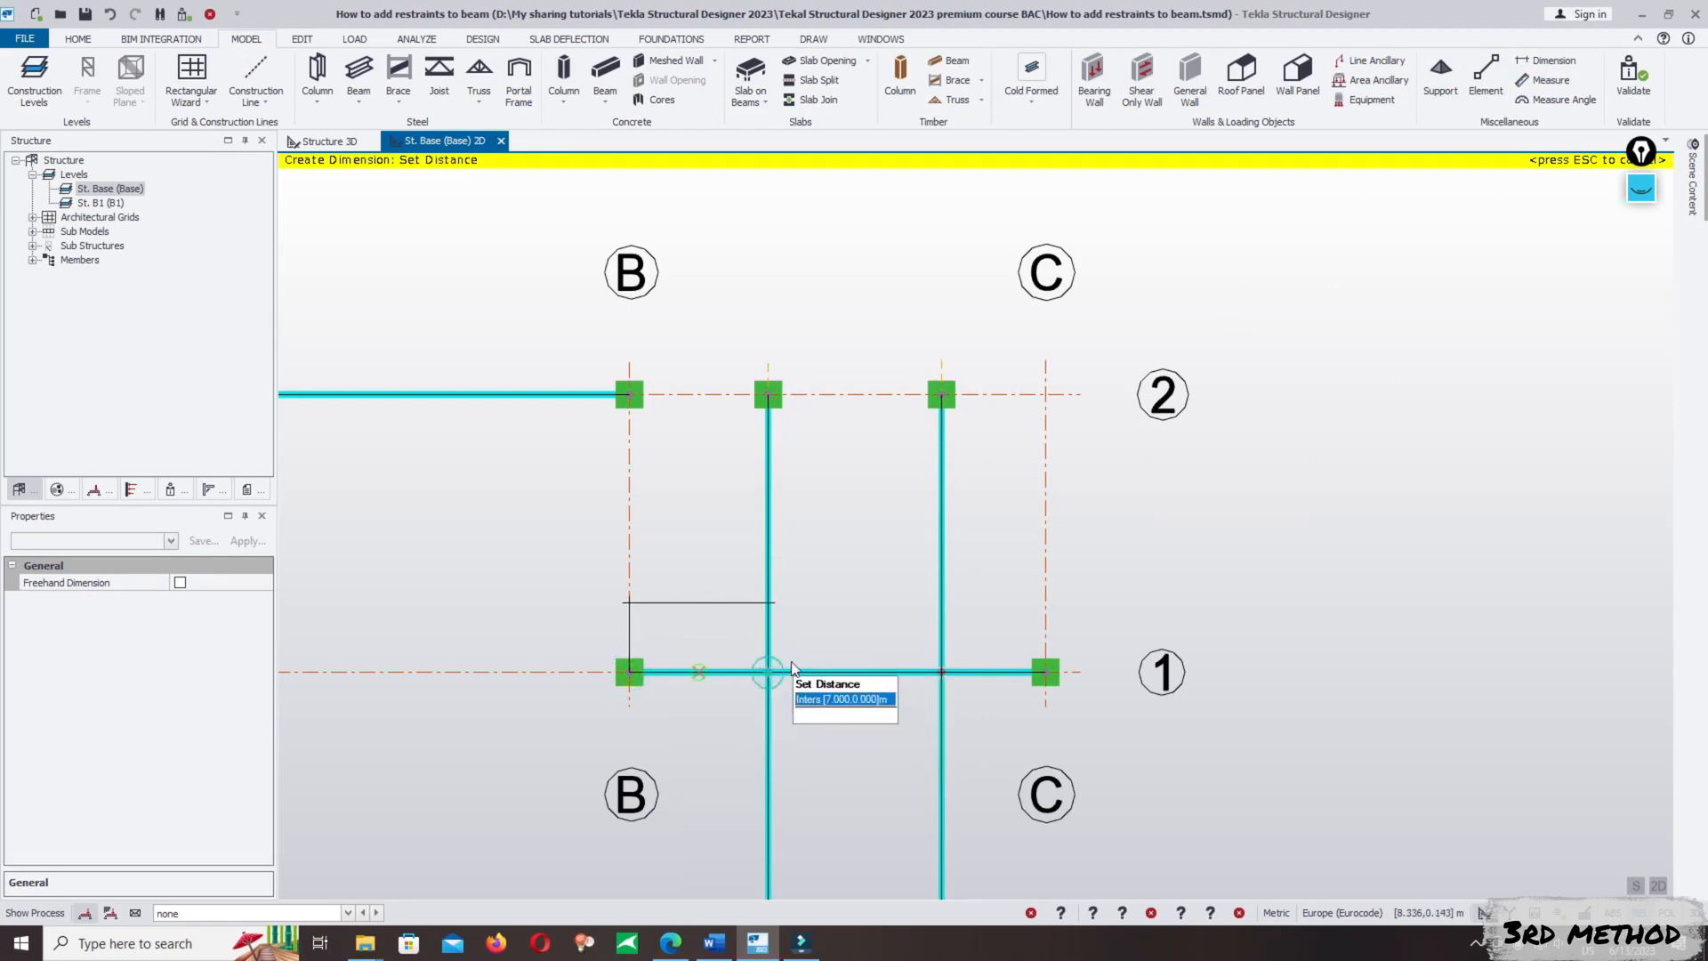
{"action": "left_click", "coordinate": [776, 573]}
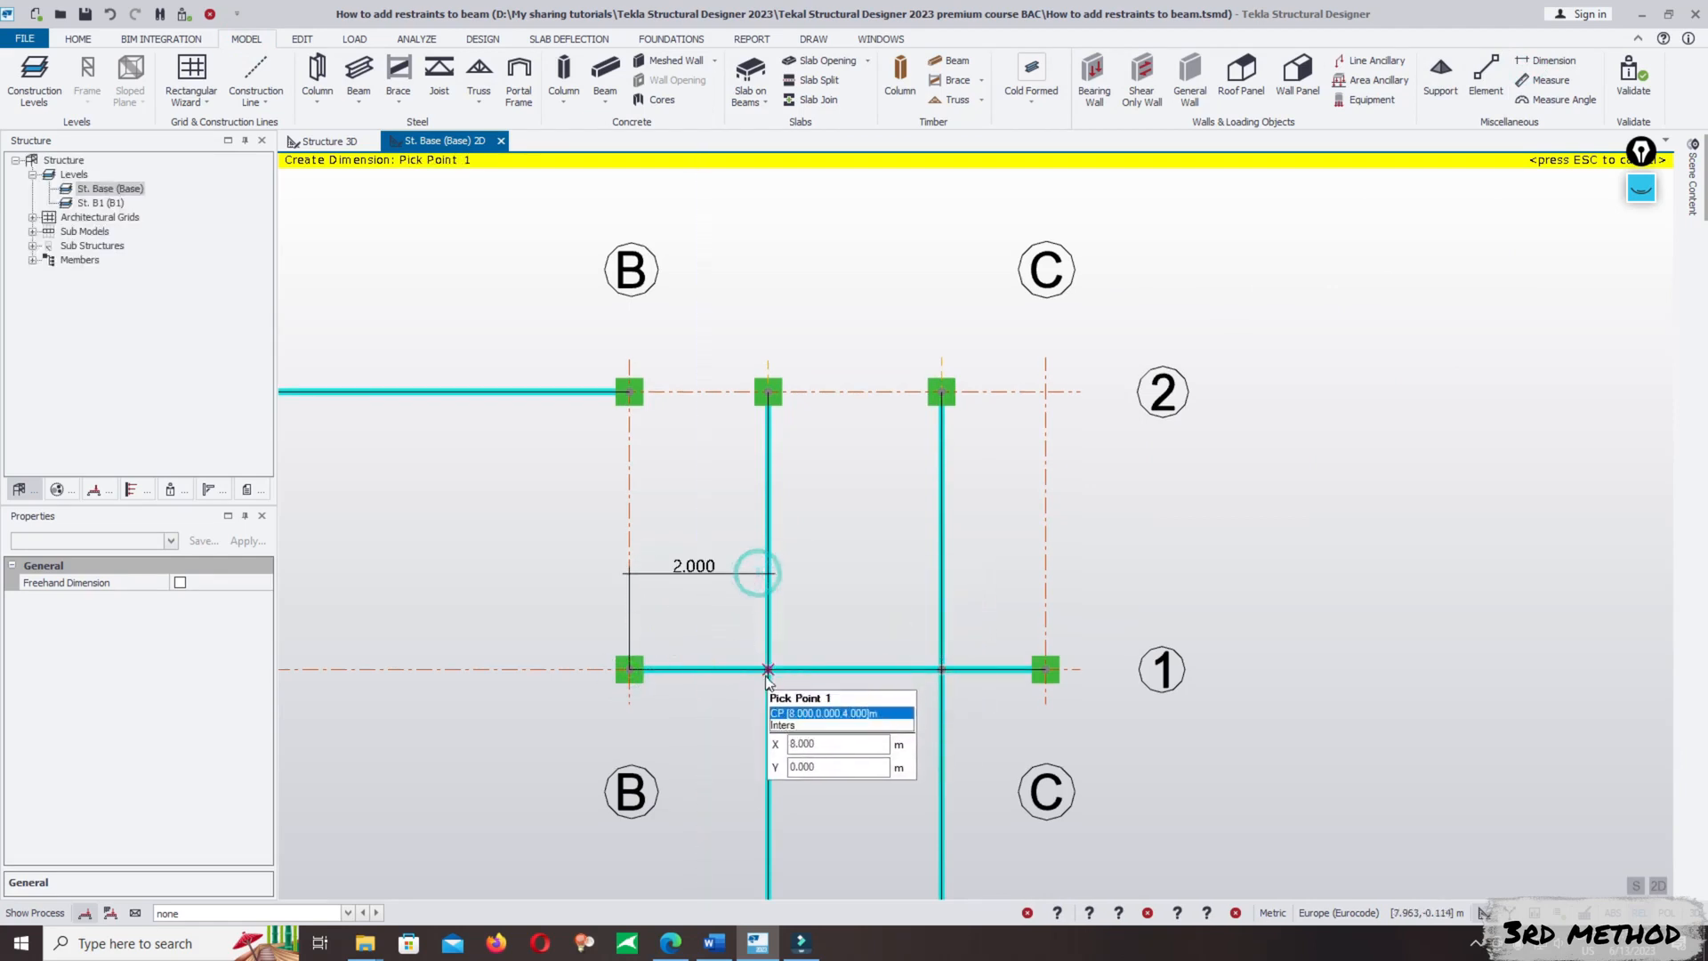
{"action": "left_click", "coordinate": [768, 669]}
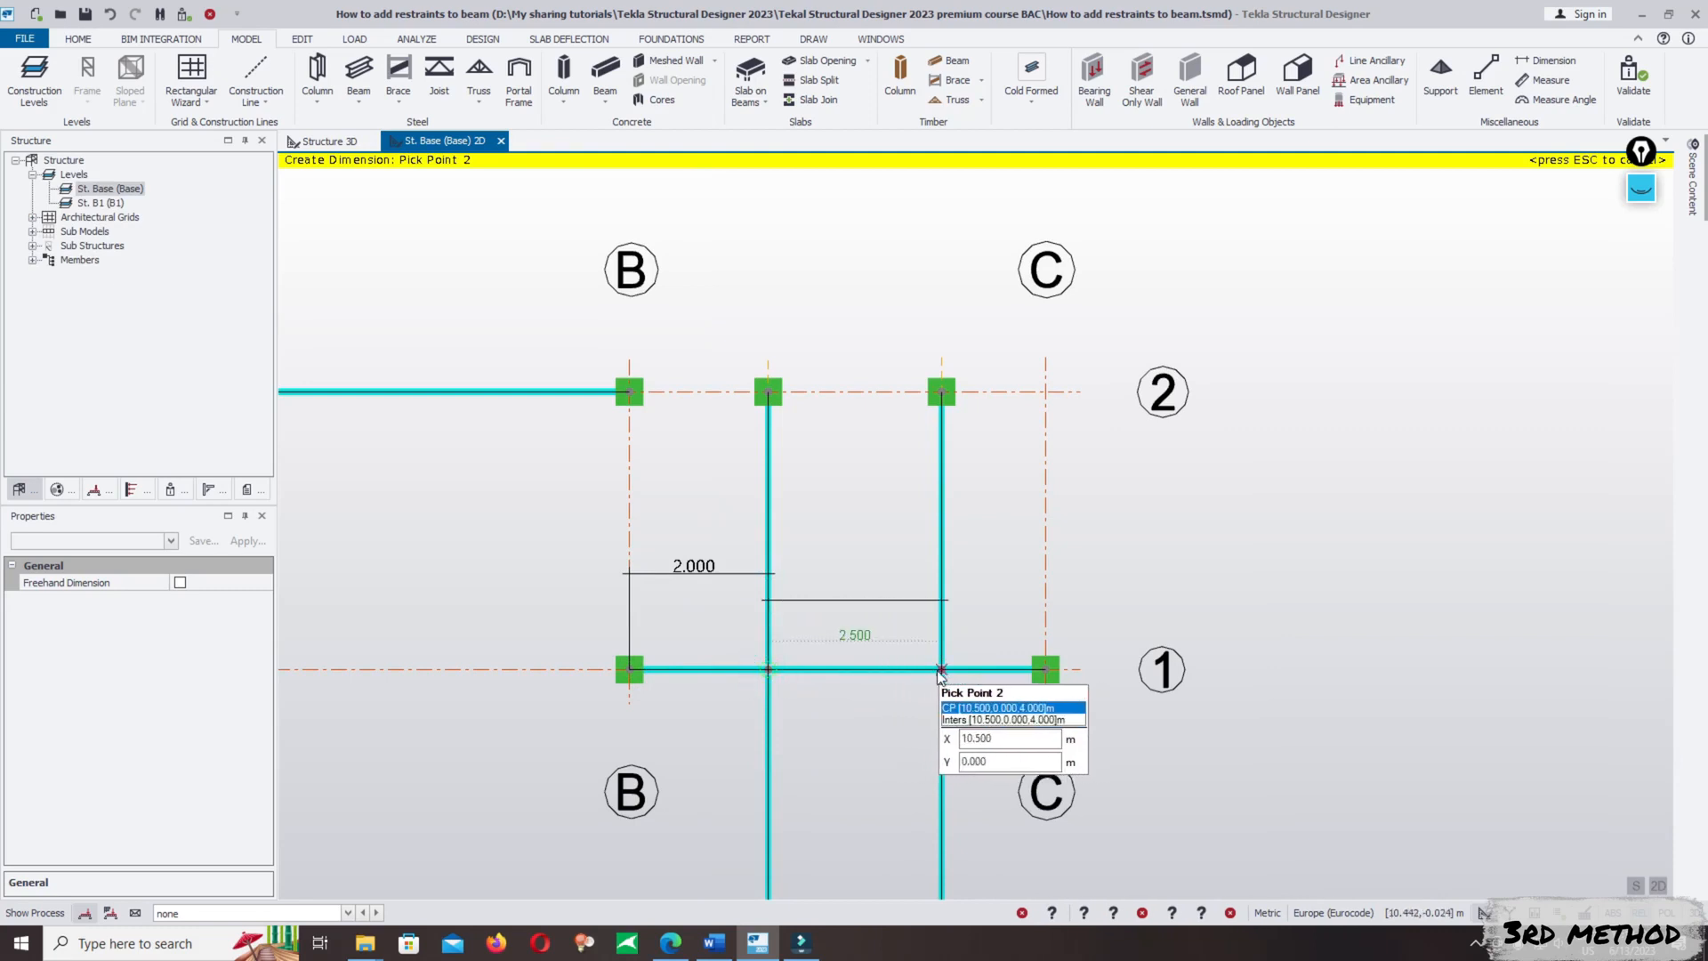
{"action": "key", "text": "Escape"}
- Move the cross beams nearest C/1, with their supports and construction lines, to 4 m along the B/1–C/1 beam, 2 m from C/1
{"action": "scroll", "coordinate": [952, 352], "scroll_direction": "down", "scroll_amount": 3}
{"action": "left_click_drag", "start_coordinate": [919, 355], "coordinate": [954, 464]}
{"action": "left_click_drag", "start_coordinate": [896, 320], "coordinate": [978, 752]}
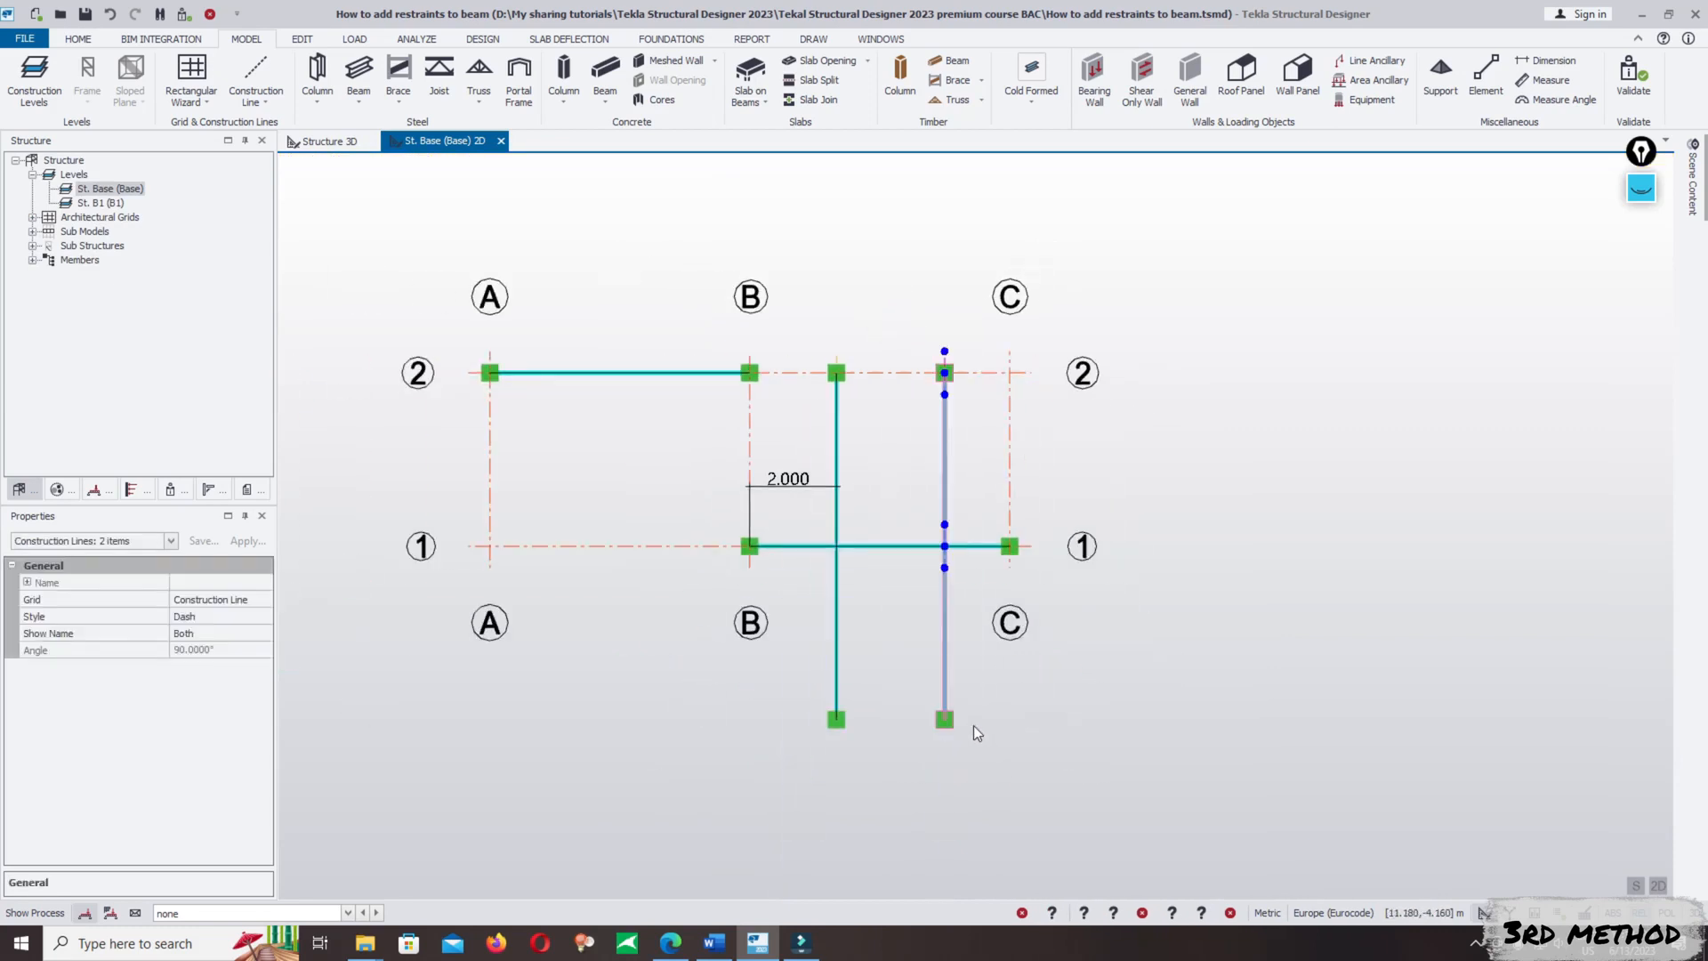
{"action": "left_click", "coordinate": [301, 38]}
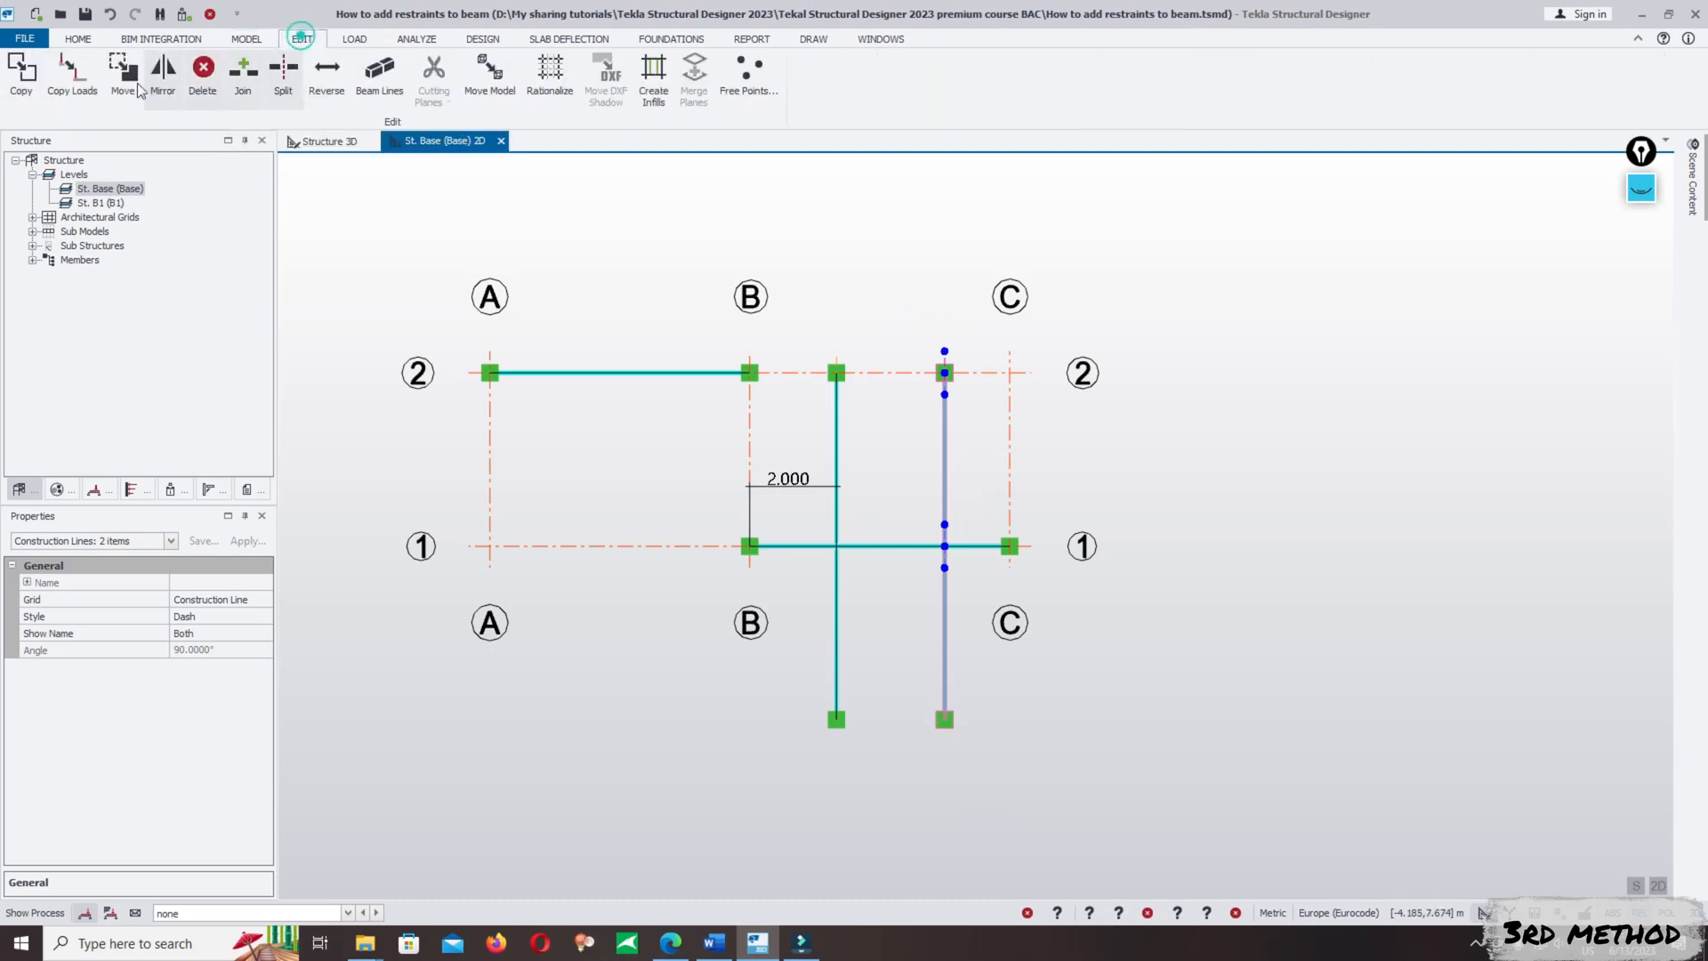
{"action": "left_click", "coordinate": [122, 76]}
{"action": "left_click", "coordinate": [944, 545]}
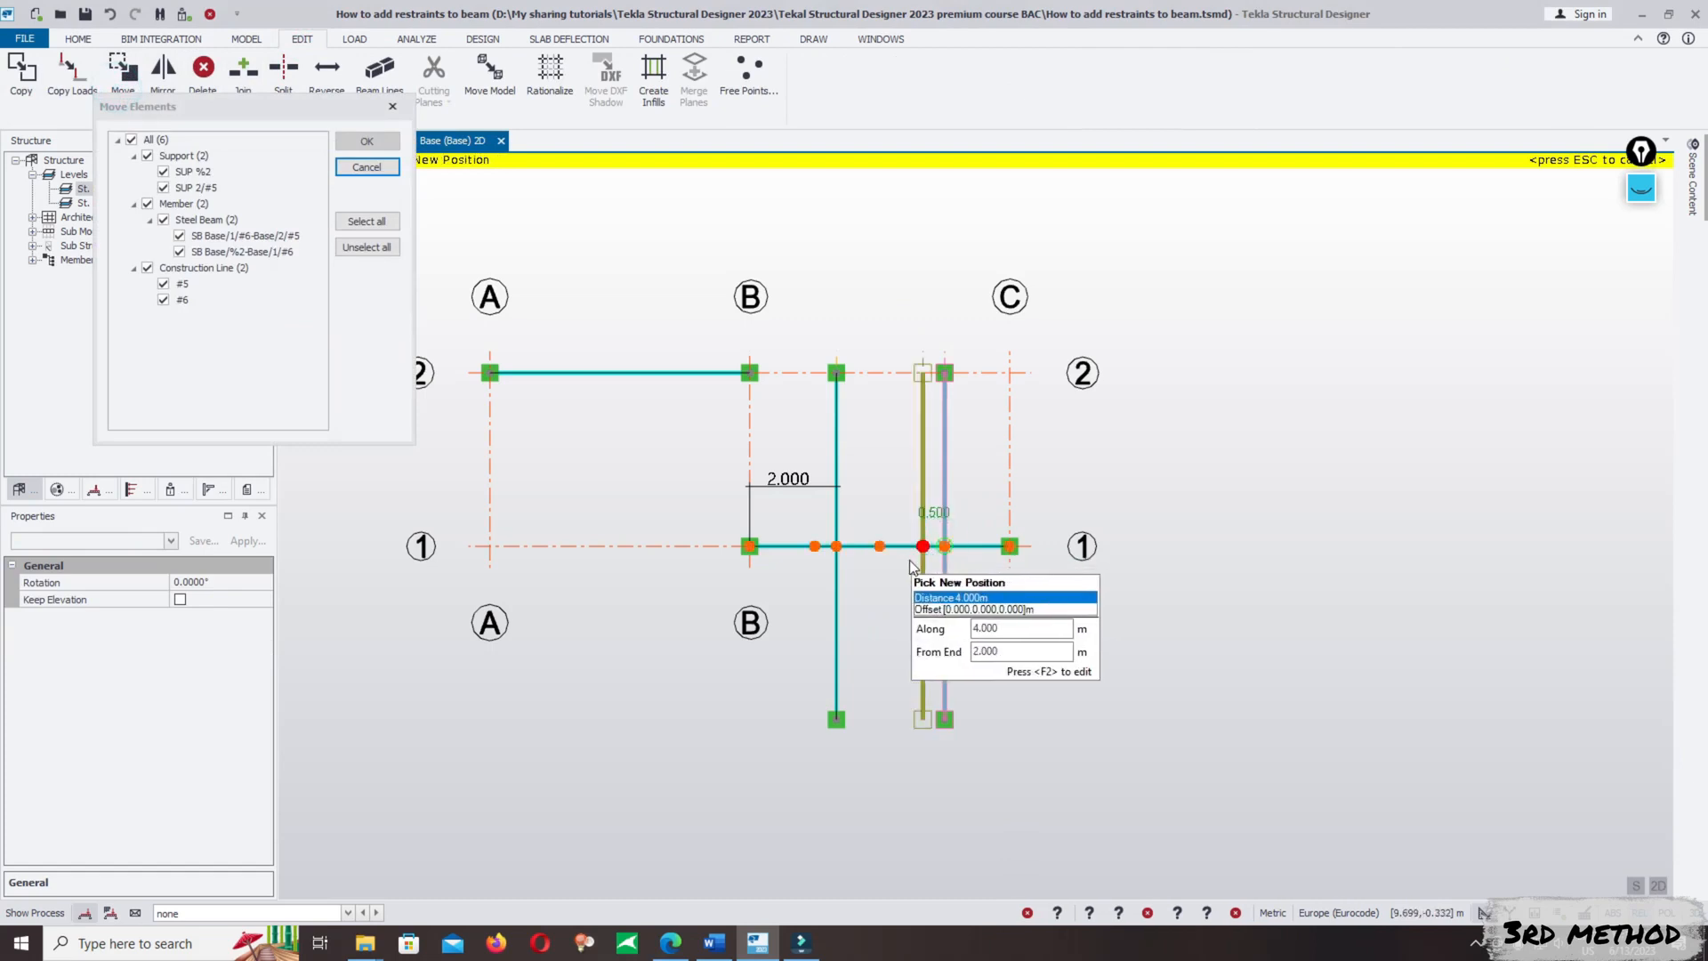
{"action": "left_click", "coordinate": [909, 559]}
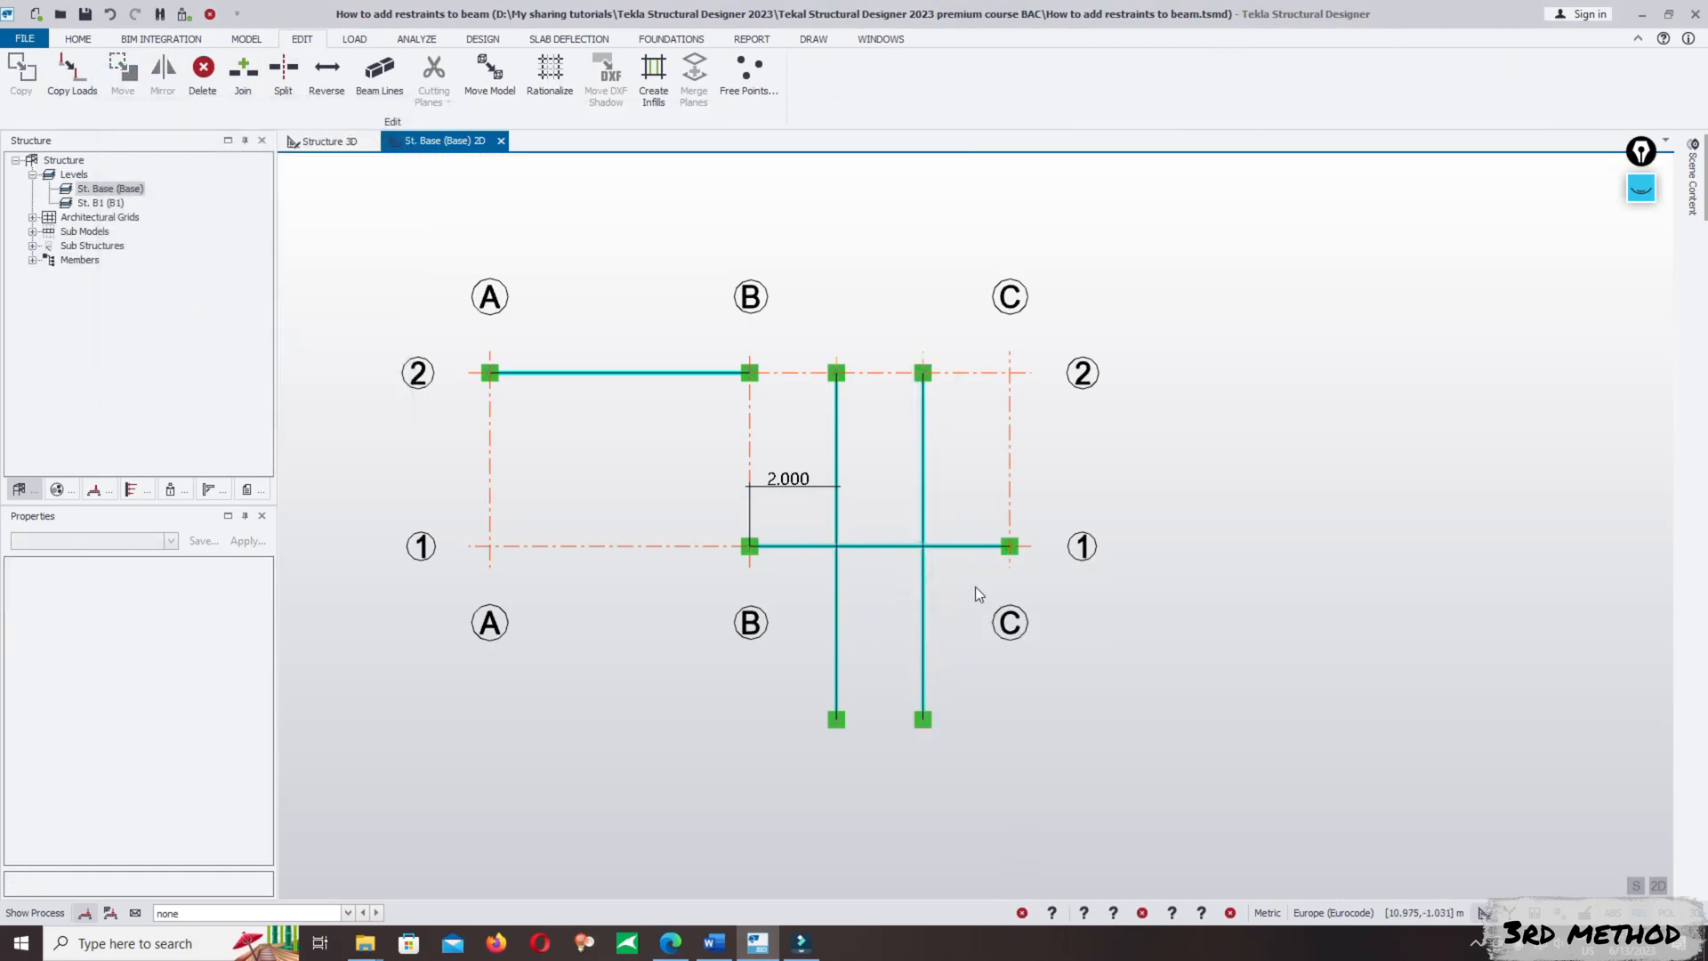
- Dimension the distance along the B/1–C/1 beam from the moved cross beams to C/1
{"action": "left_click", "coordinate": [254, 41]}
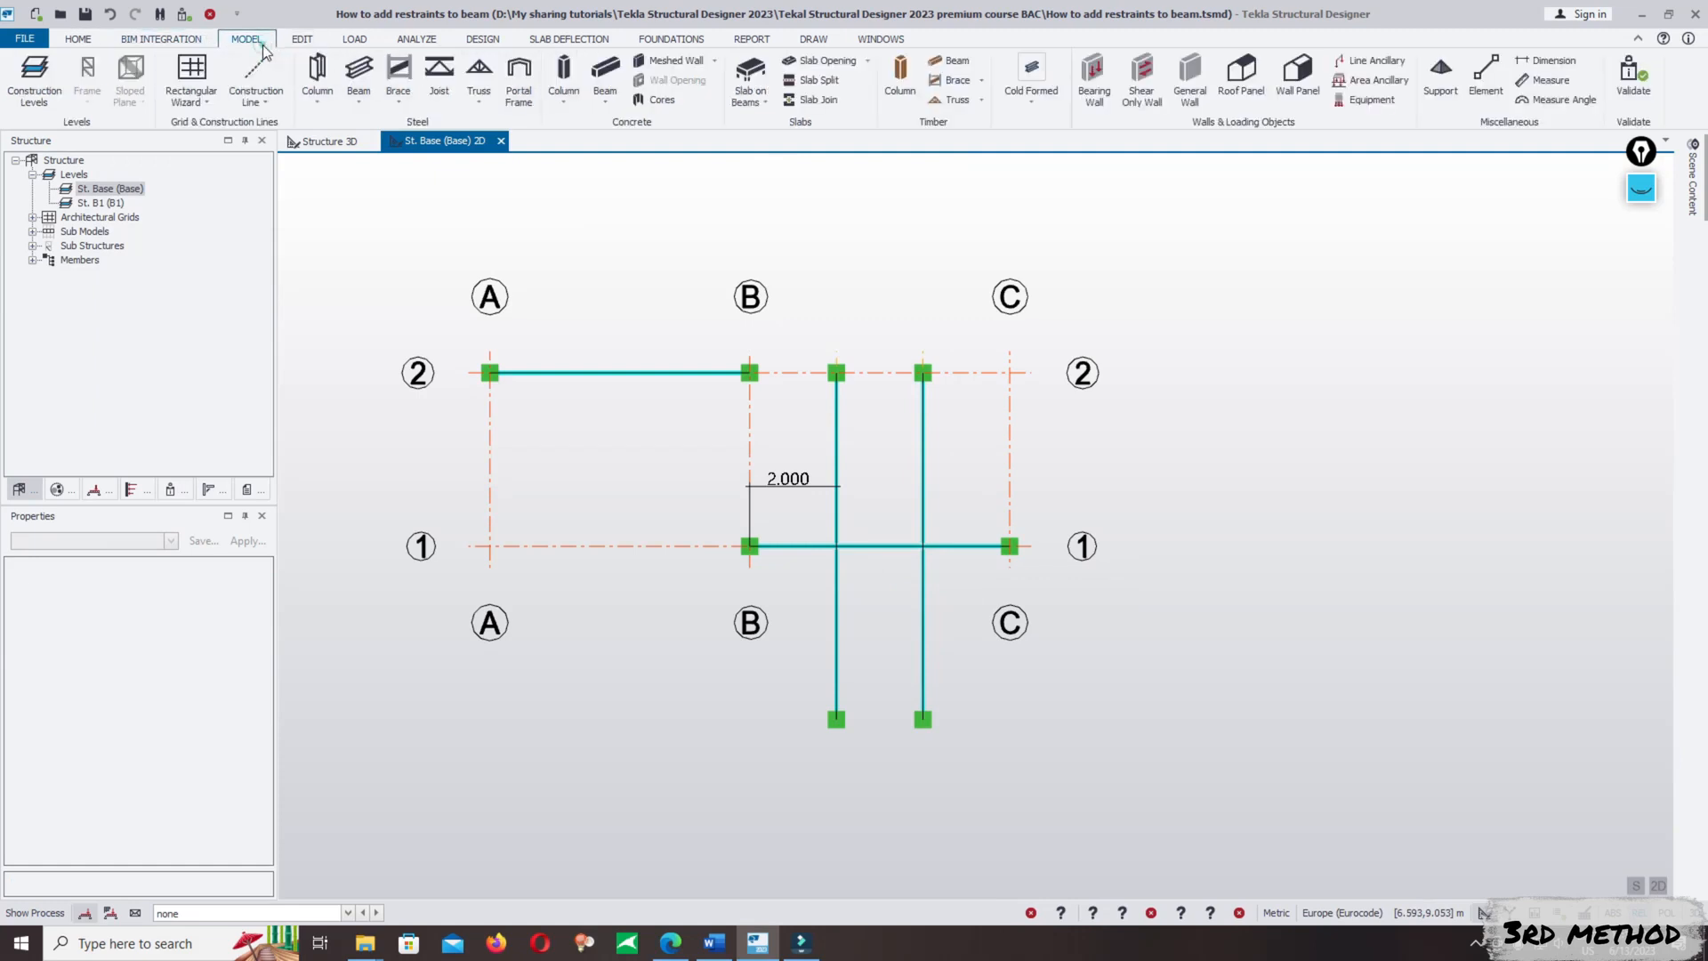
{"action": "left_click", "coordinate": [1548, 60]}
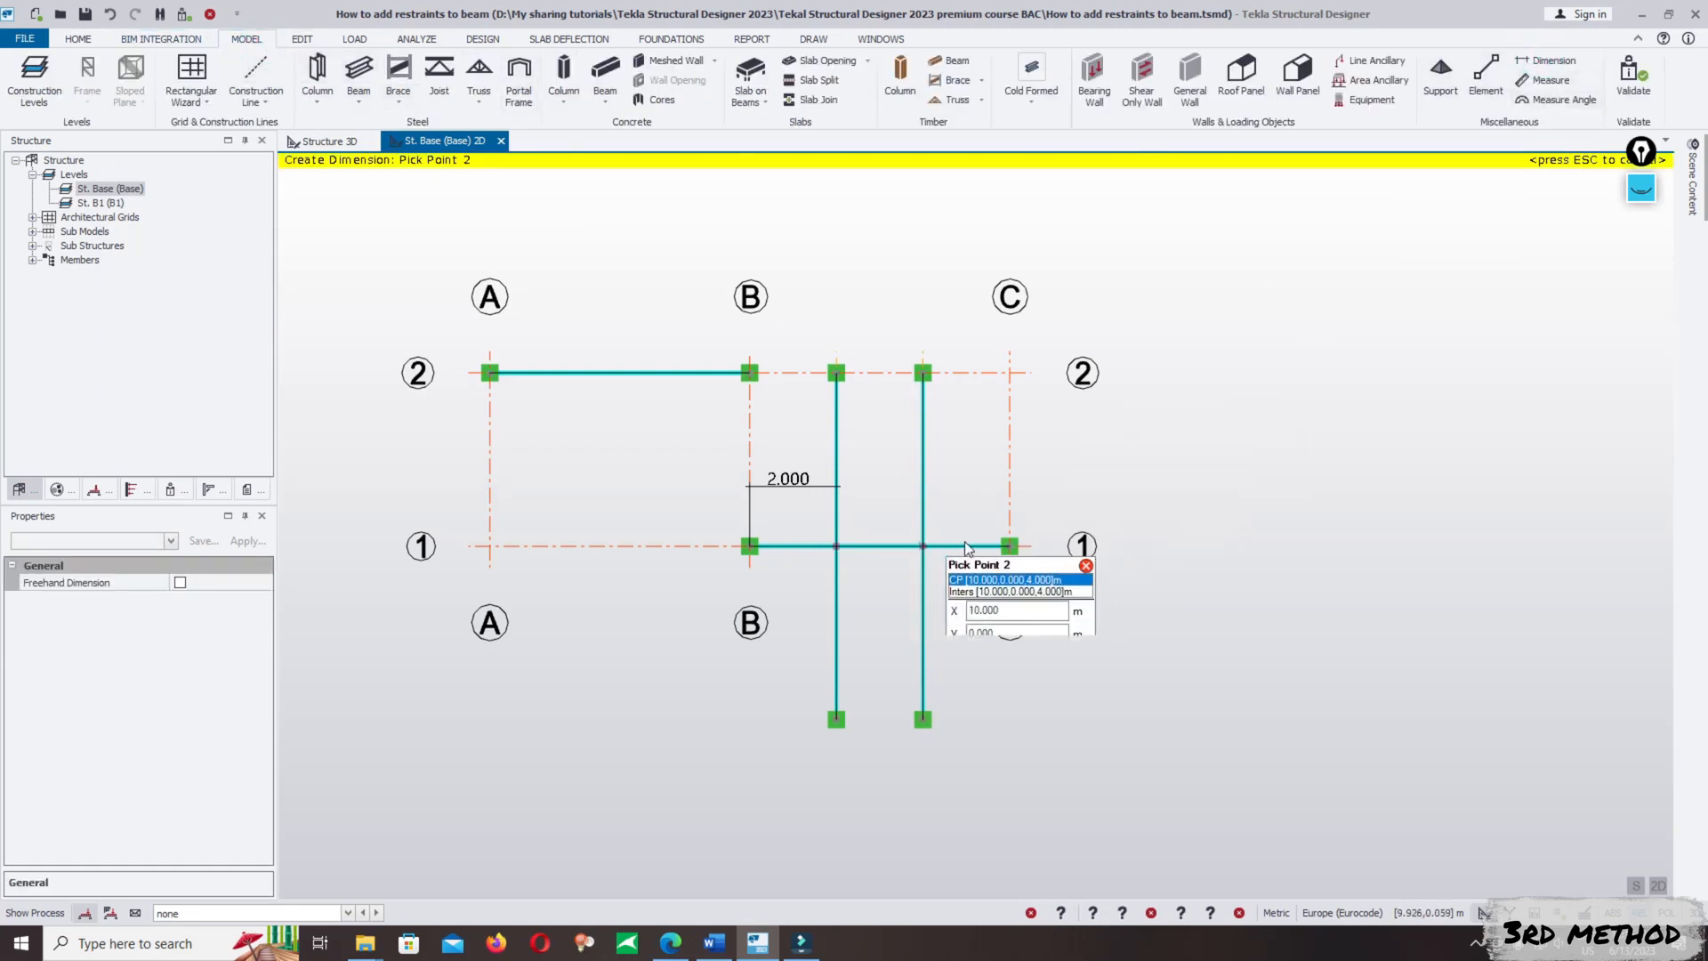
{"action": "left_click", "coordinate": [920, 545]}
{"action": "left_click", "coordinate": [1009, 545]}
{"action": "left_click", "coordinate": [896, 484]}
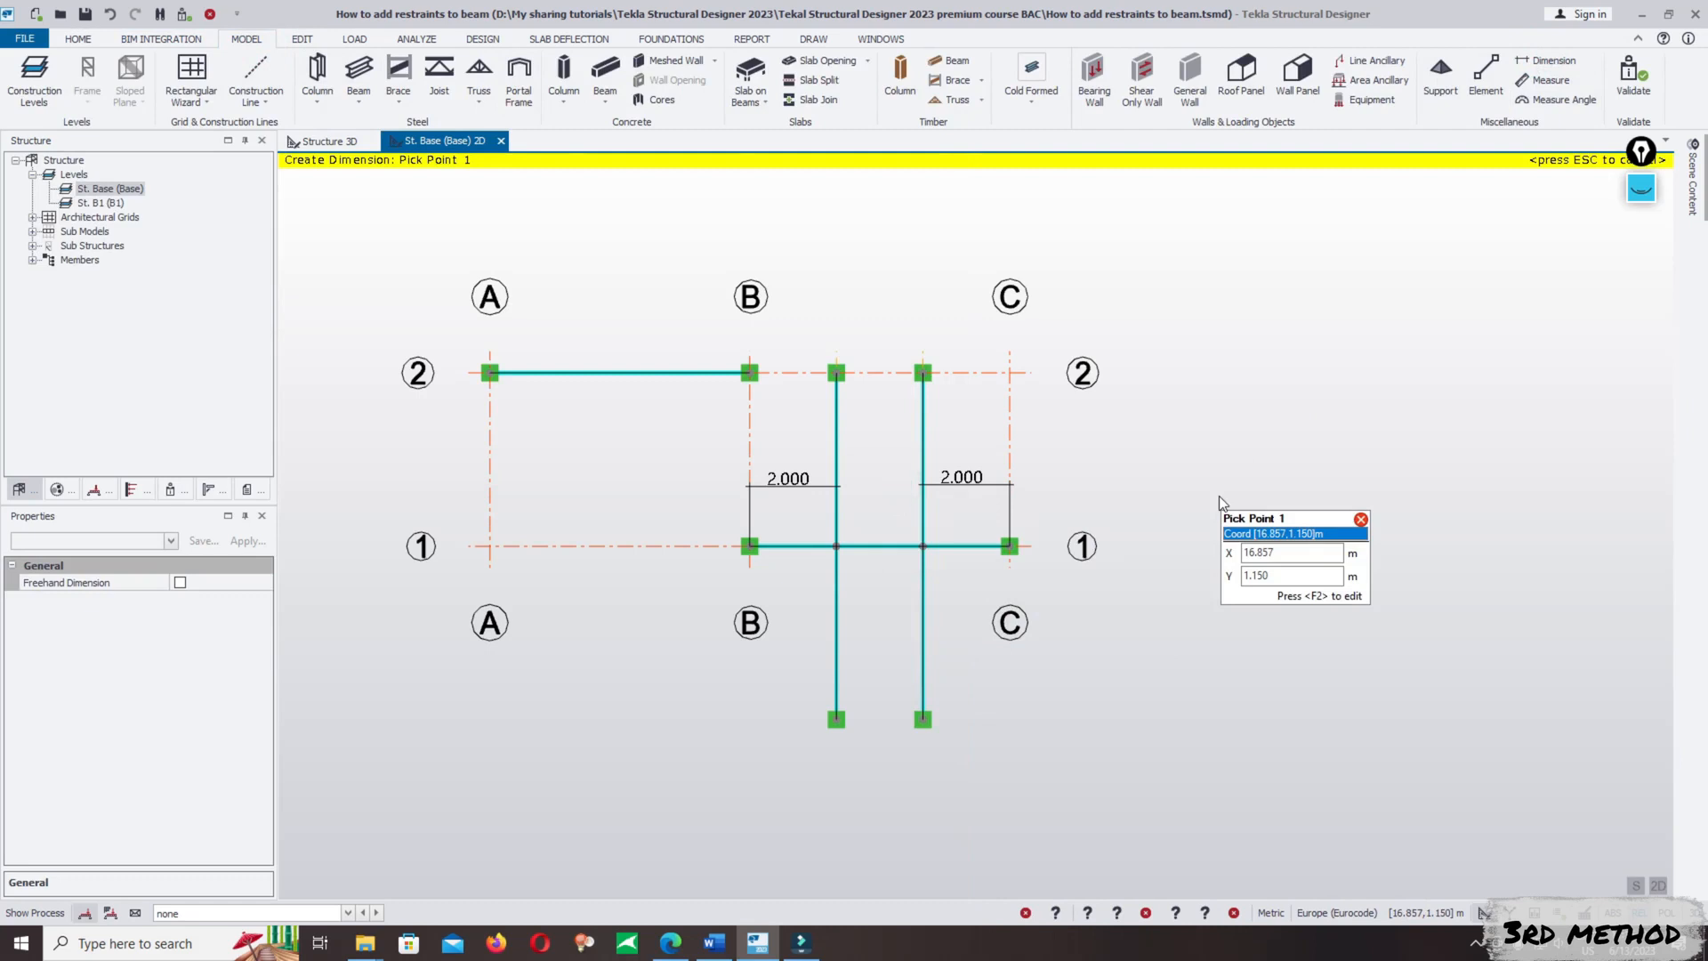
{"action": "key", "text": "Escape"}
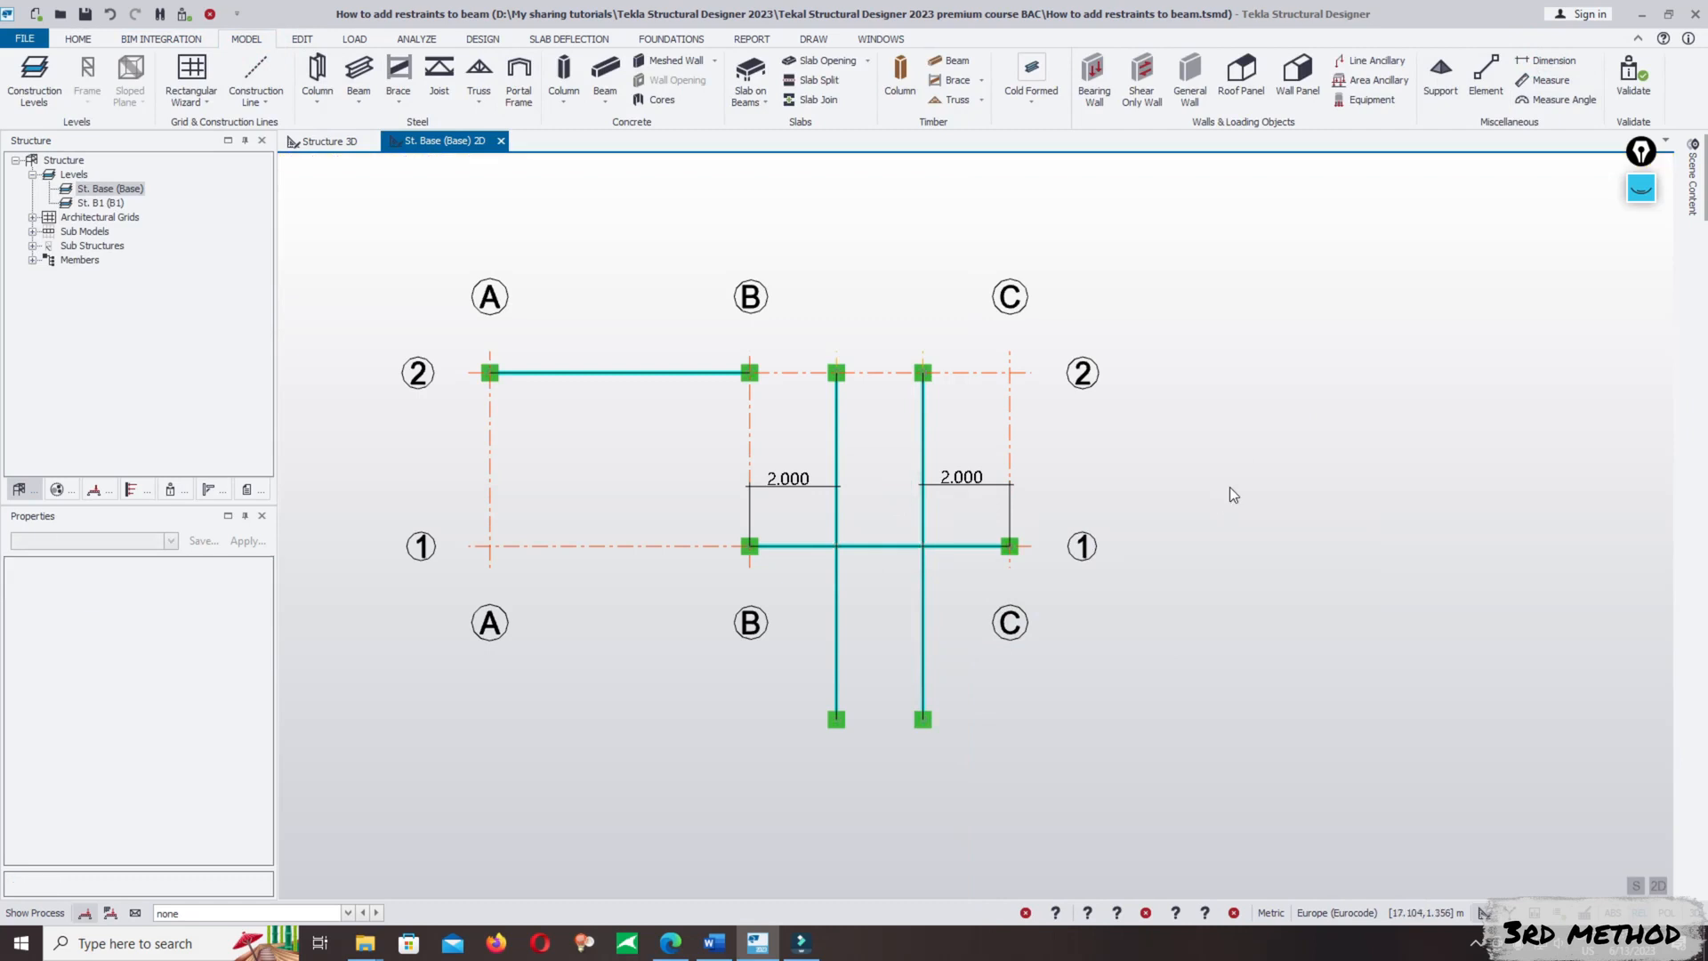
- Return to the Structure 3D view and compare the A/2–B/2 beam with the B/1–C/1 beam and its cross beams
{"action": "left_click", "coordinate": [320, 142]}
{"action": "scroll", "coordinate": [1153, 505], "scroll_direction": "down", "scroll_amount": 2}
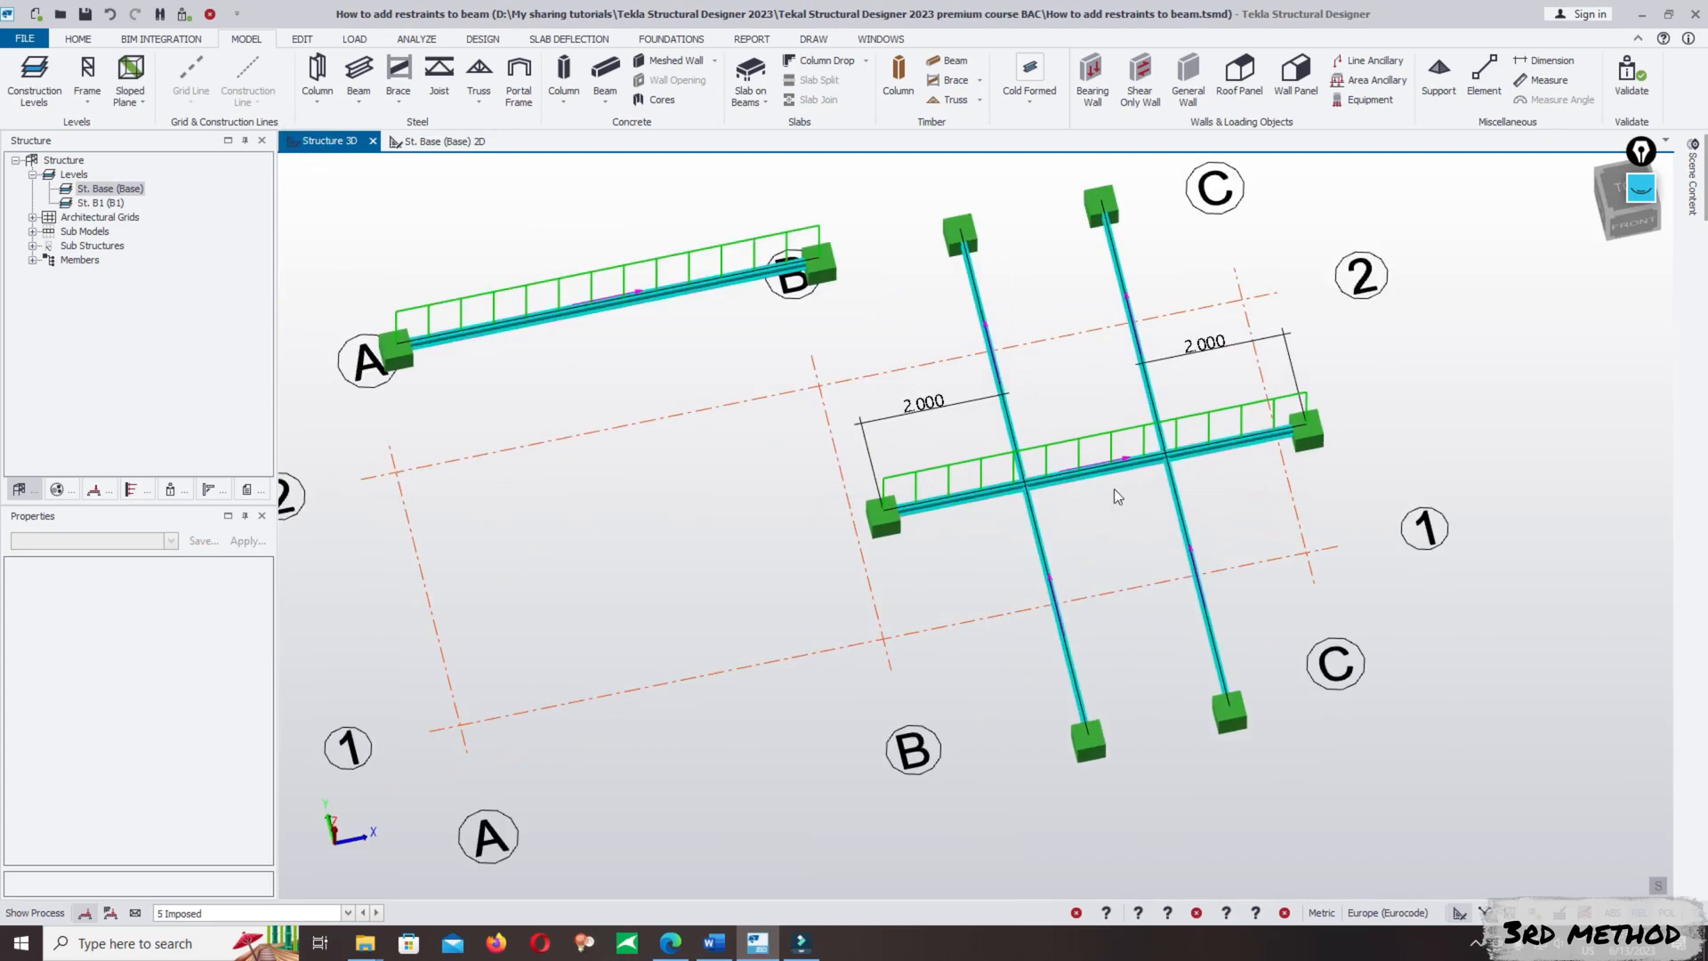
{"action": "scroll", "coordinate": [1108, 473], "scroll_direction": "down", "scroll_amount": 1}
{"action": "left_click", "coordinate": [724, 335]}
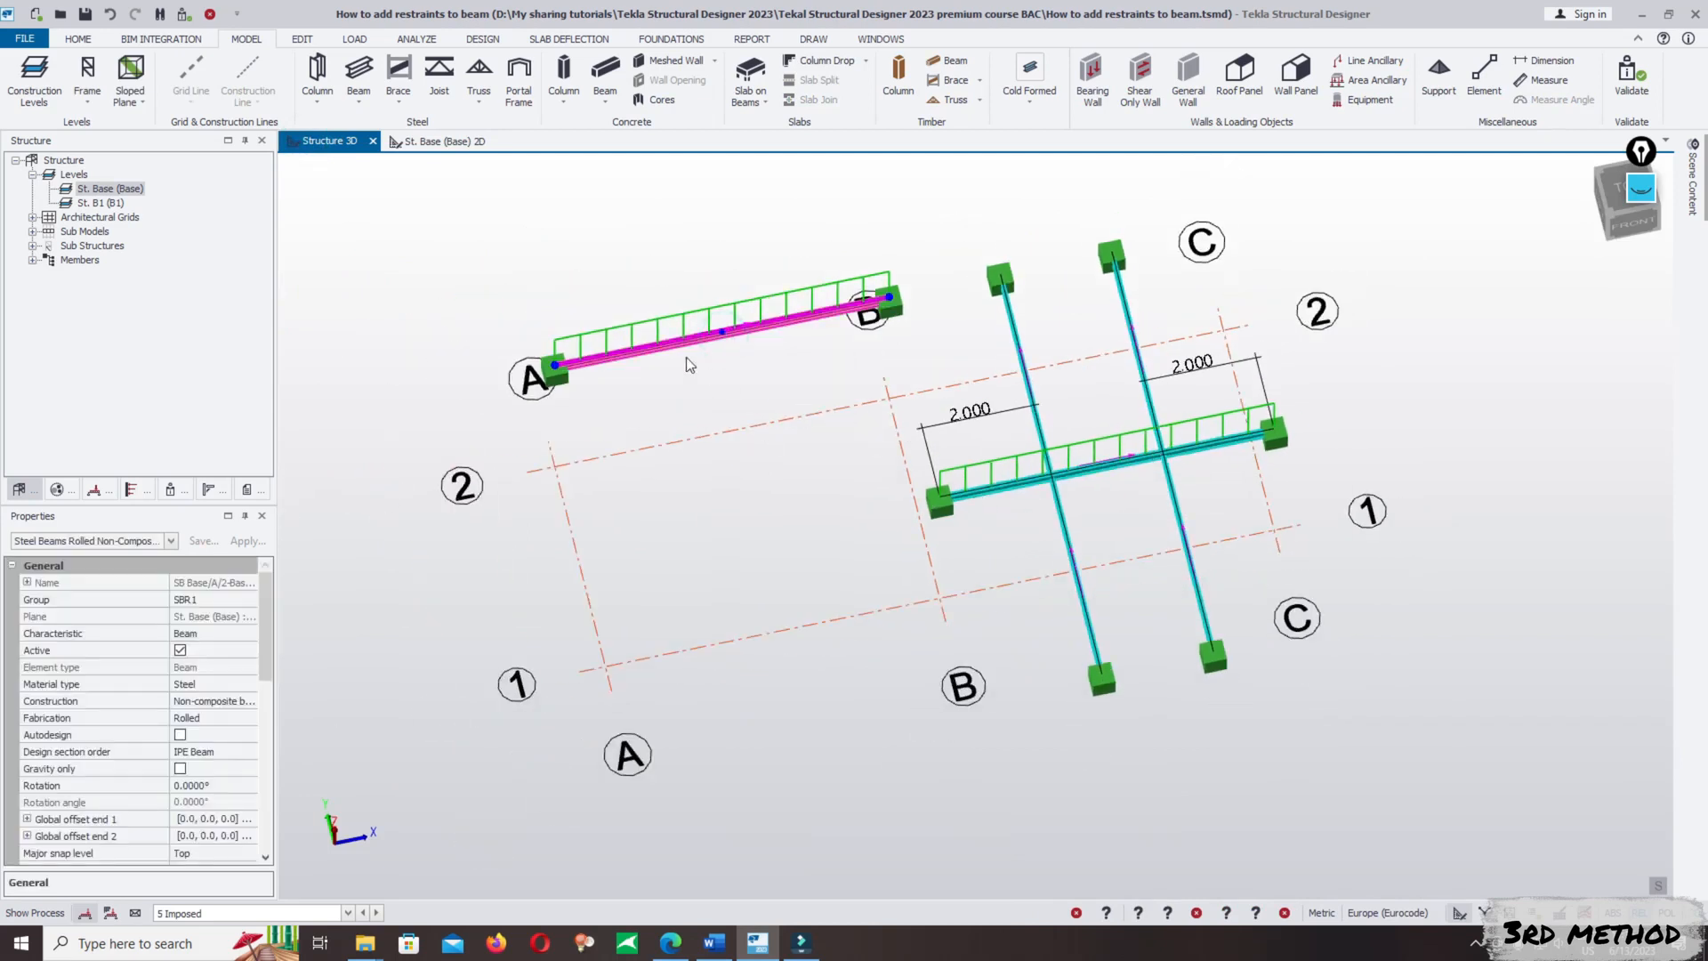
{"action": "mouse_move", "coordinate": [617, 352]}
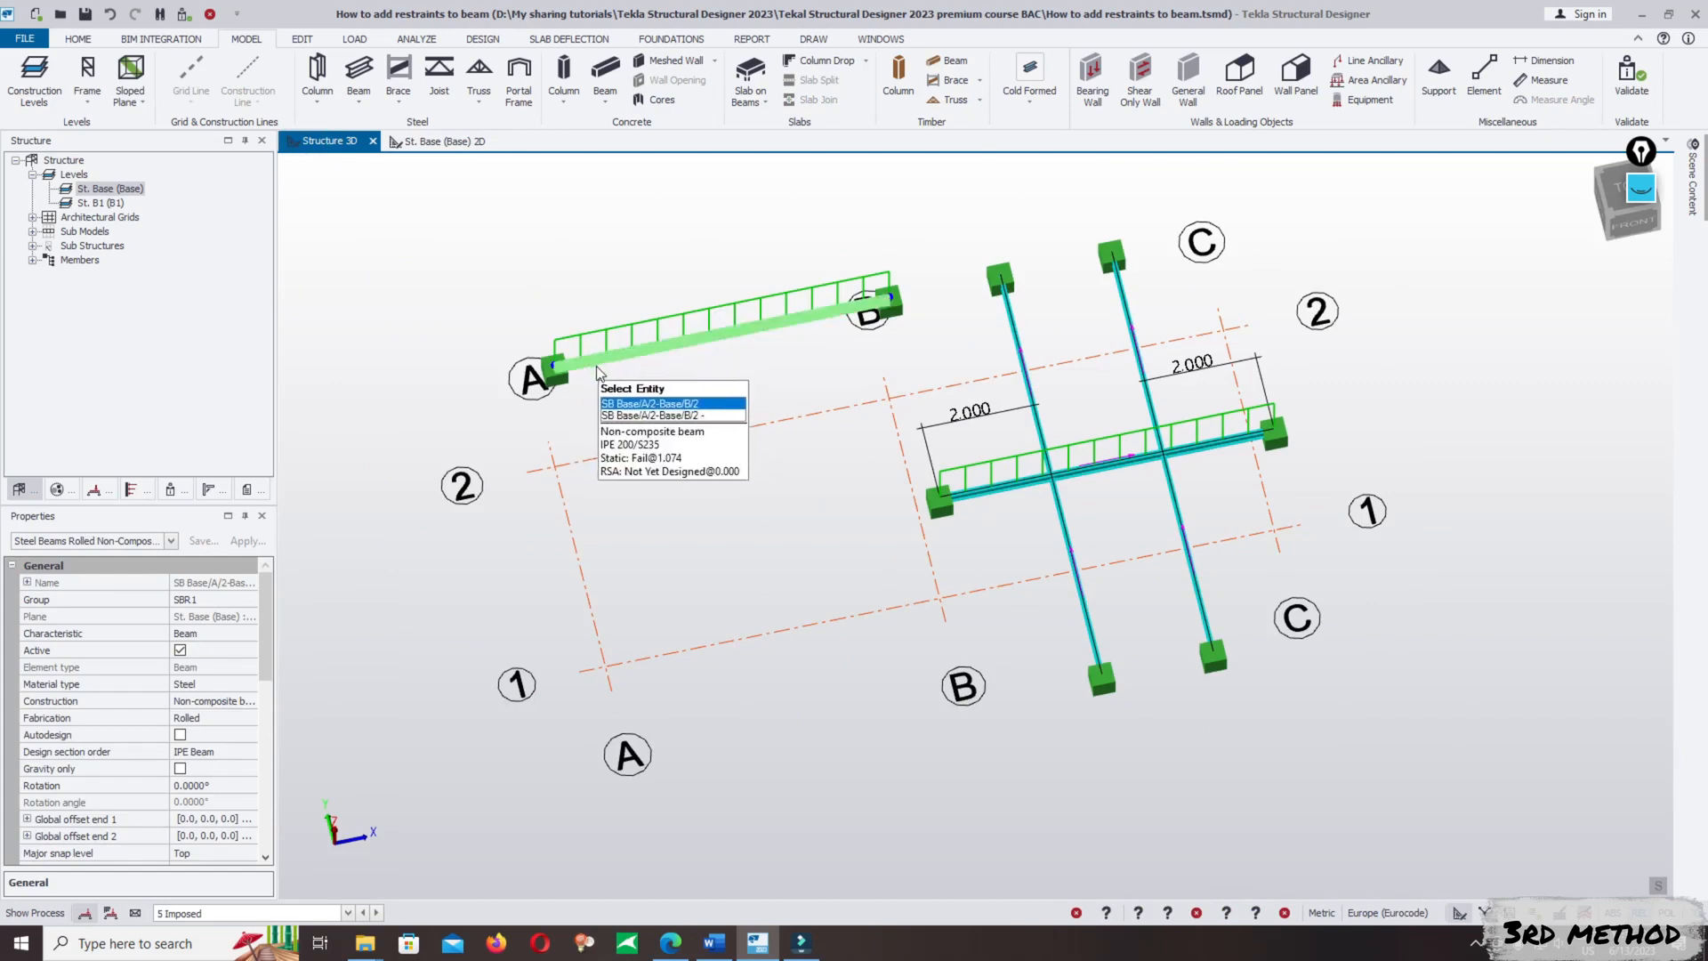
{"action": "right_click_drag", "start_coordinate": [958, 560], "coordinate": [1039, 514]}
{"action": "scroll", "coordinate": [1028, 409], "scroll_direction": "up", "scroll_amount": 3}
{"action": "scroll", "coordinate": [1134, 525], "scroll_direction": "down", "scroll_amount": 3}
{"action": "scroll", "coordinate": [817, 412], "scroll_direction": "down", "scroll_amount": 2}
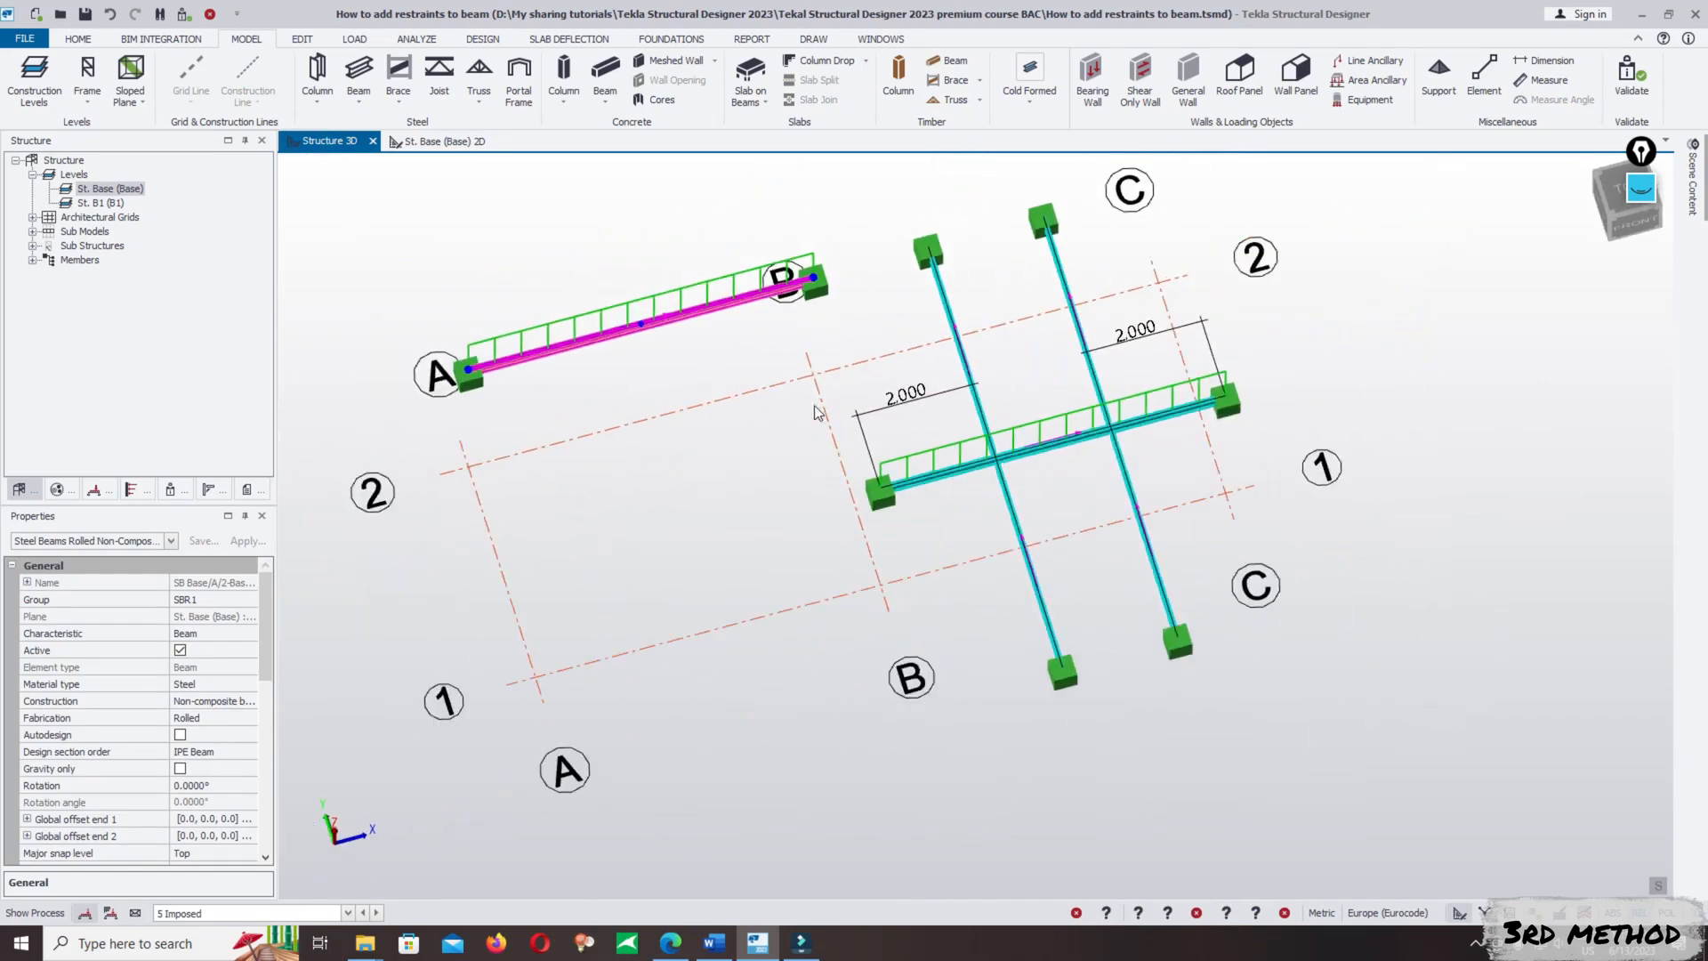
{"action": "mouse_move", "coordinate": [782, 448]}
{"action": "right_mouse_down"}
{"action": "mouse_move", "coordinate": [713, 459]}
{"action": "mouse_move", "coordinate": [800, 494]}
{"action": "right_mouse_up"}
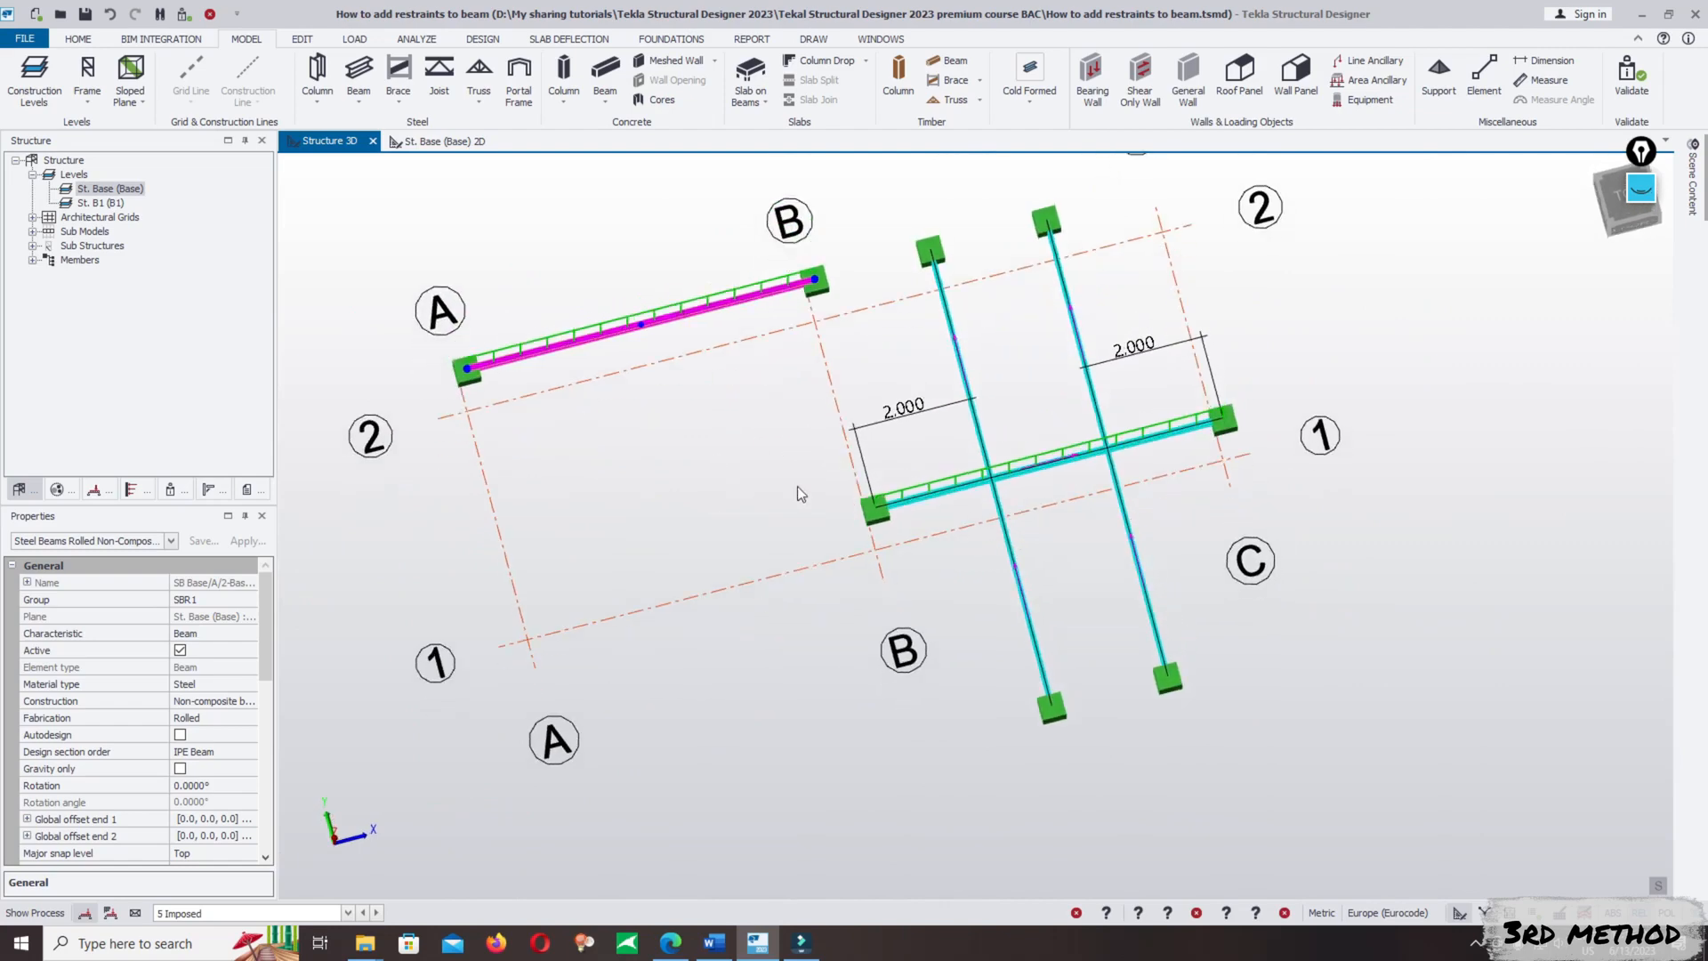
{"action": "scroll", "coordinate": [1002, 486], "scroll_direction": "up", "scroll_amount": 2}
{"action": "right_click_drag", "start_coordinate": [1047, 527], "coordinate": [1072, 479]}
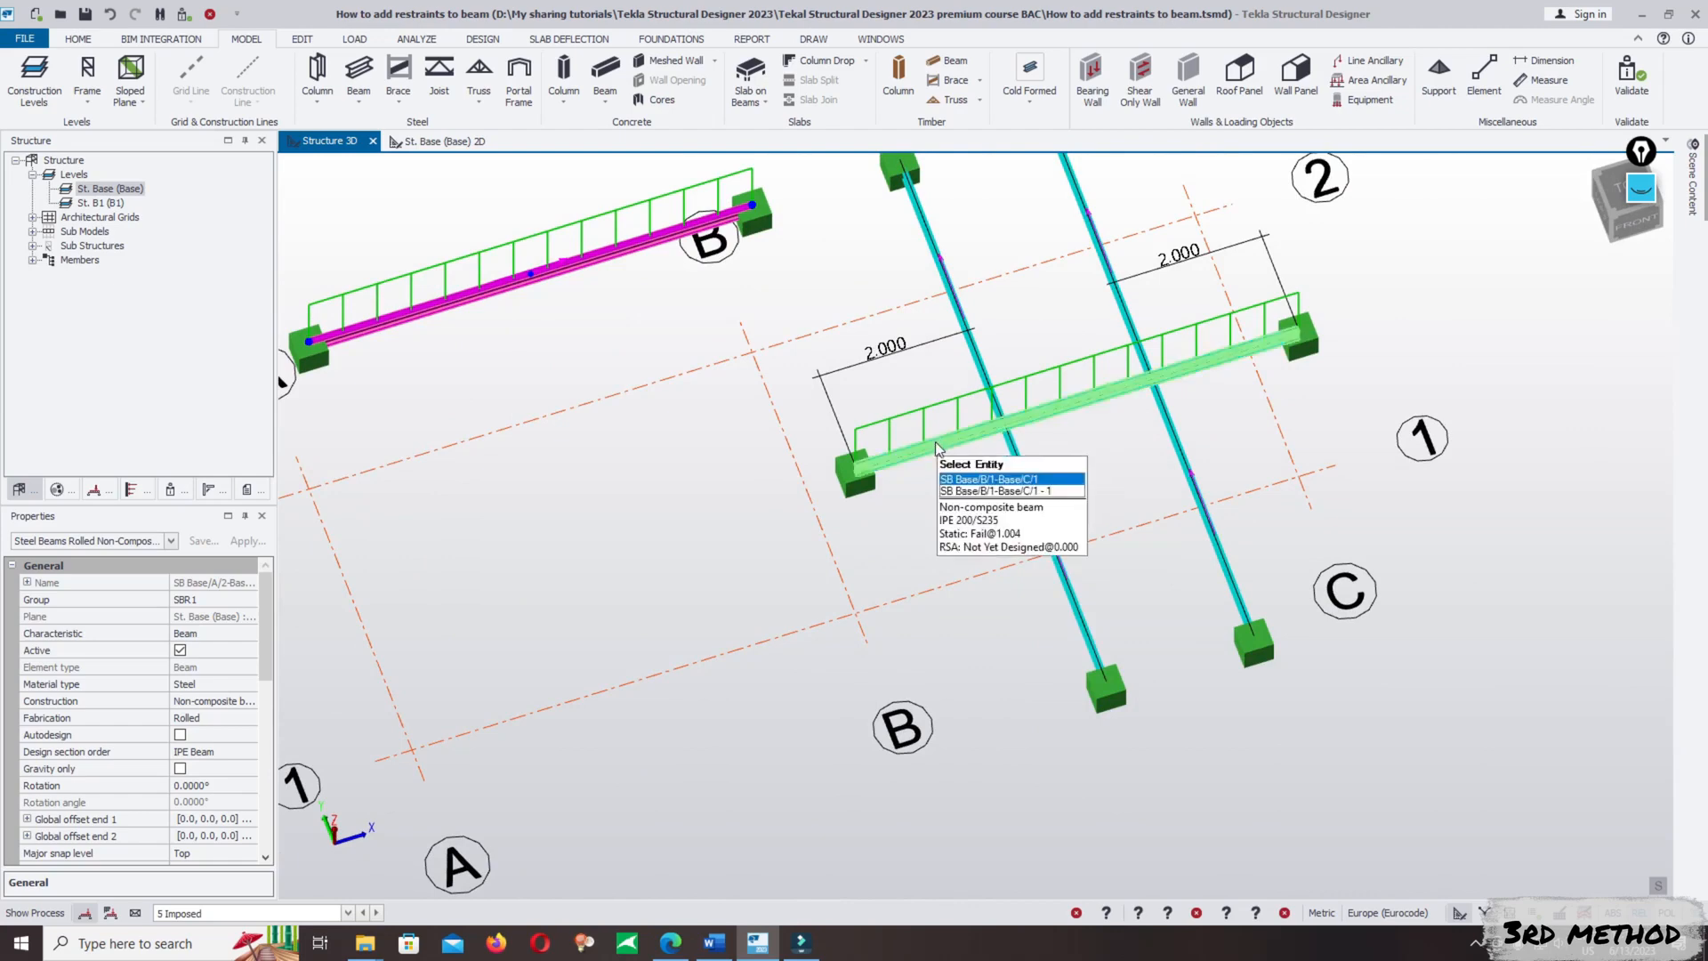
{"action": "middle_click_drag", "start_coordinate": [1041, 466], "coordinate": [998, 533]}
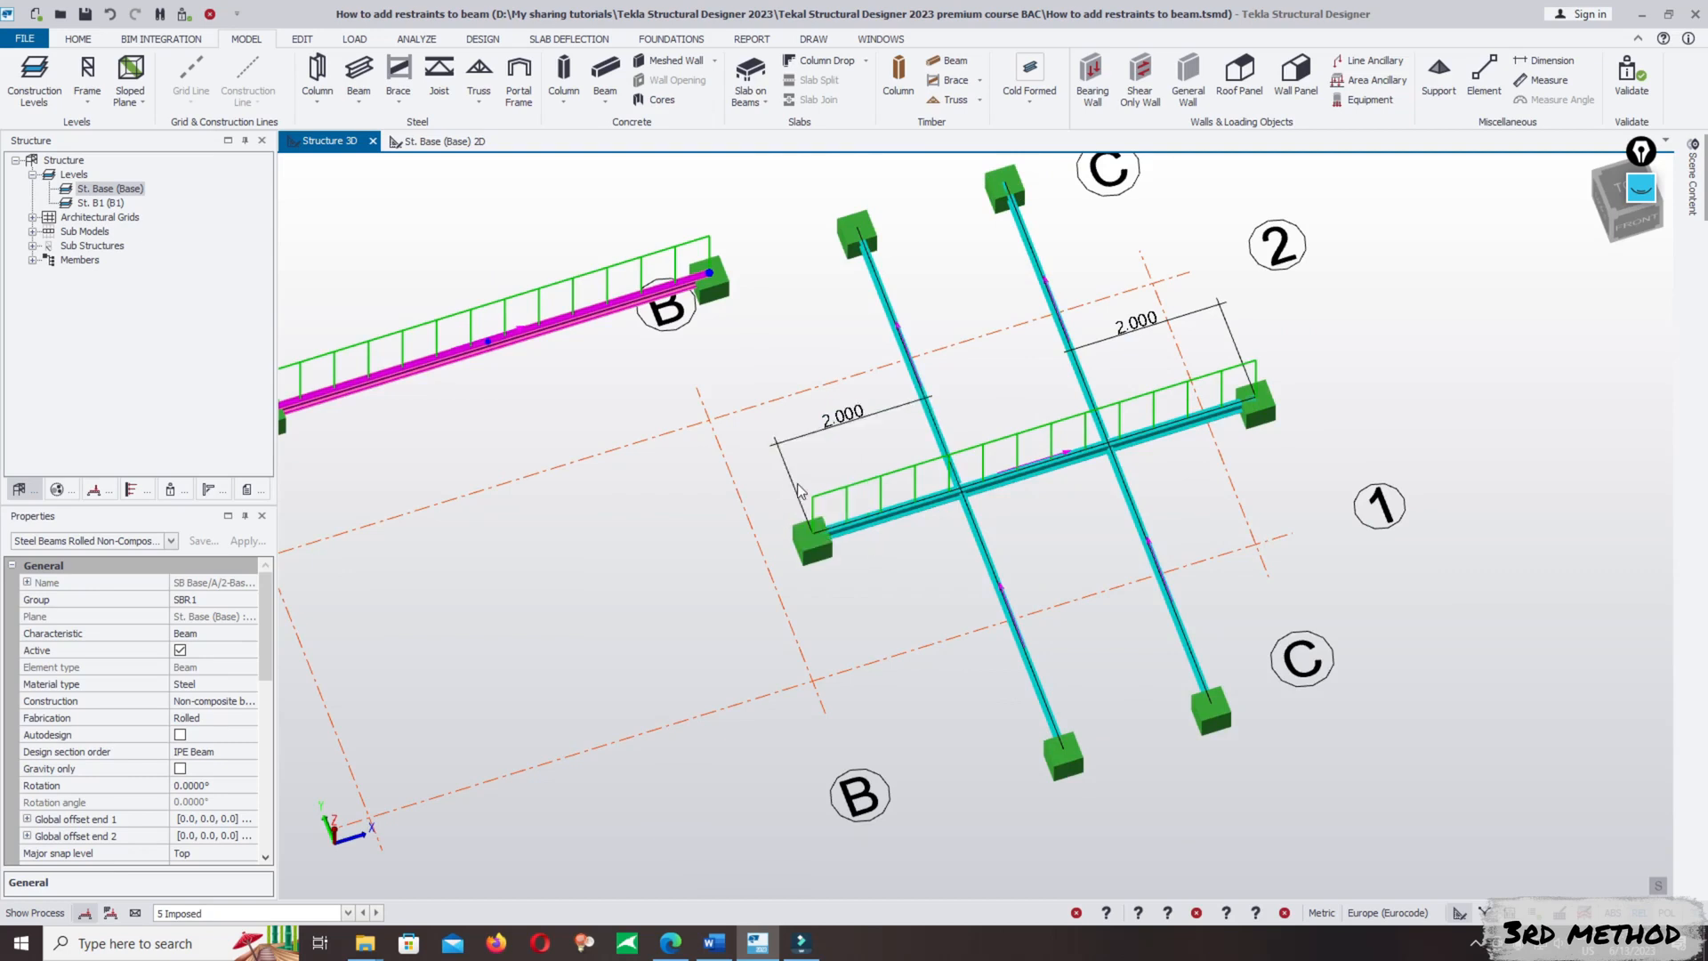
{"action": "scroll", "coordinate": [1181, 489], "scroll_direction": "down", "scroll_amount": 2}
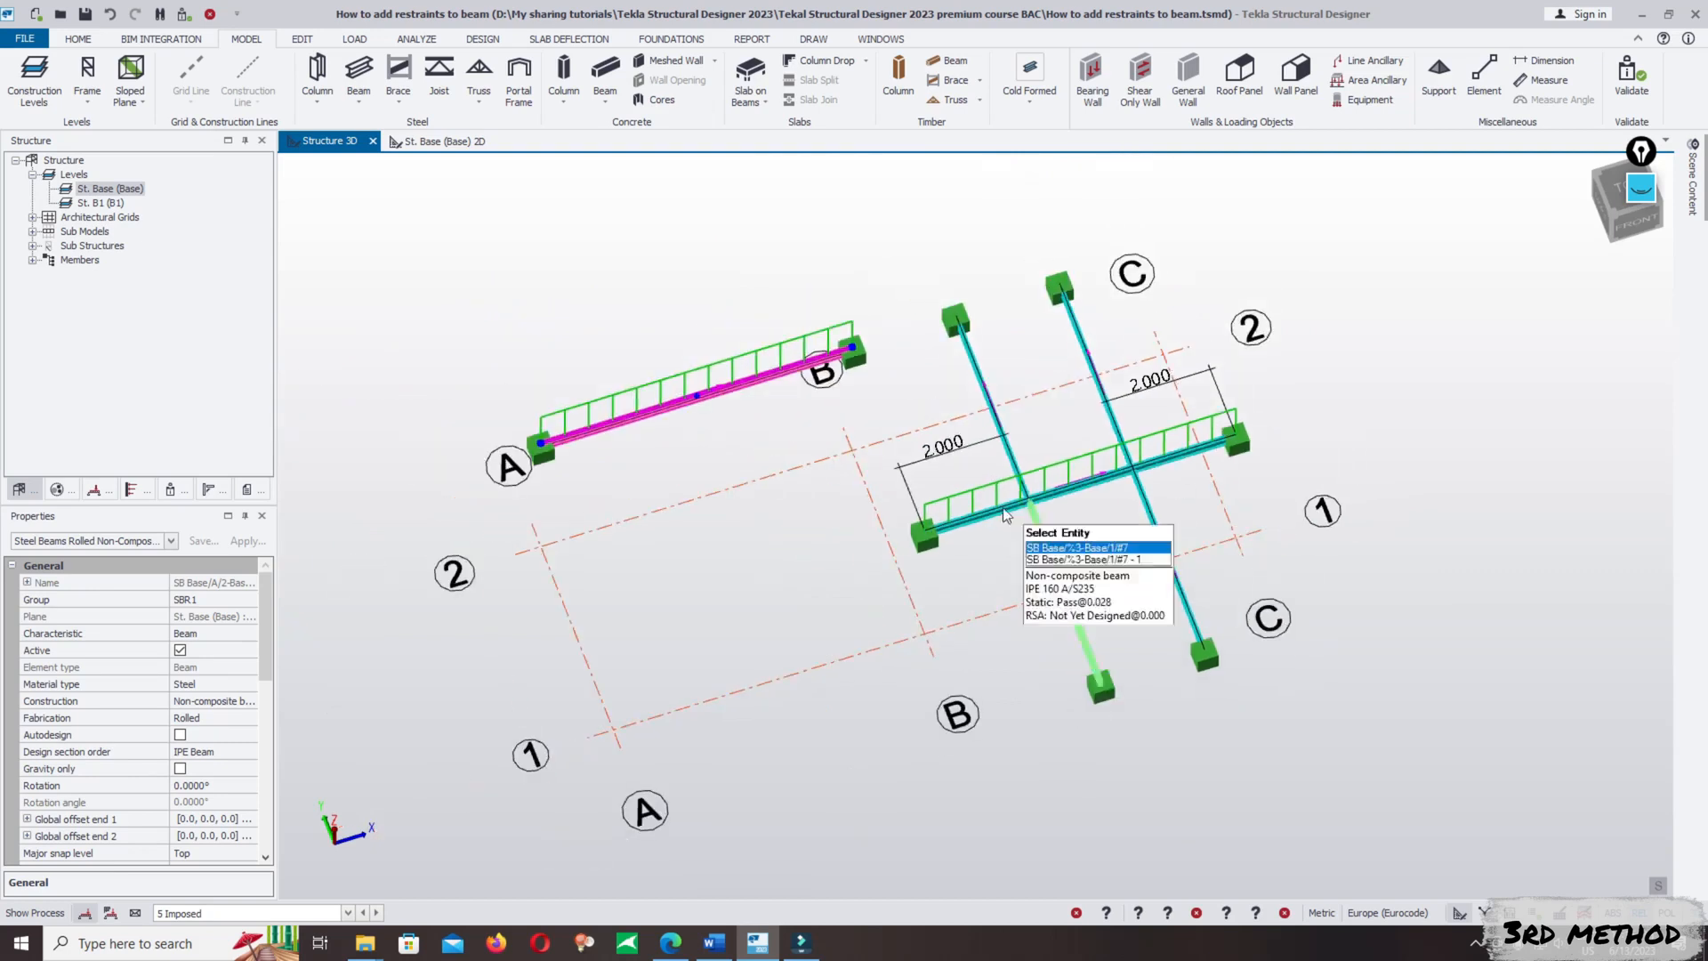
- Open the properties of the A/2–B/2 beam and review its strut and lateral restraint settings
{"action": "right_click", "coordinate": [660, 411]}
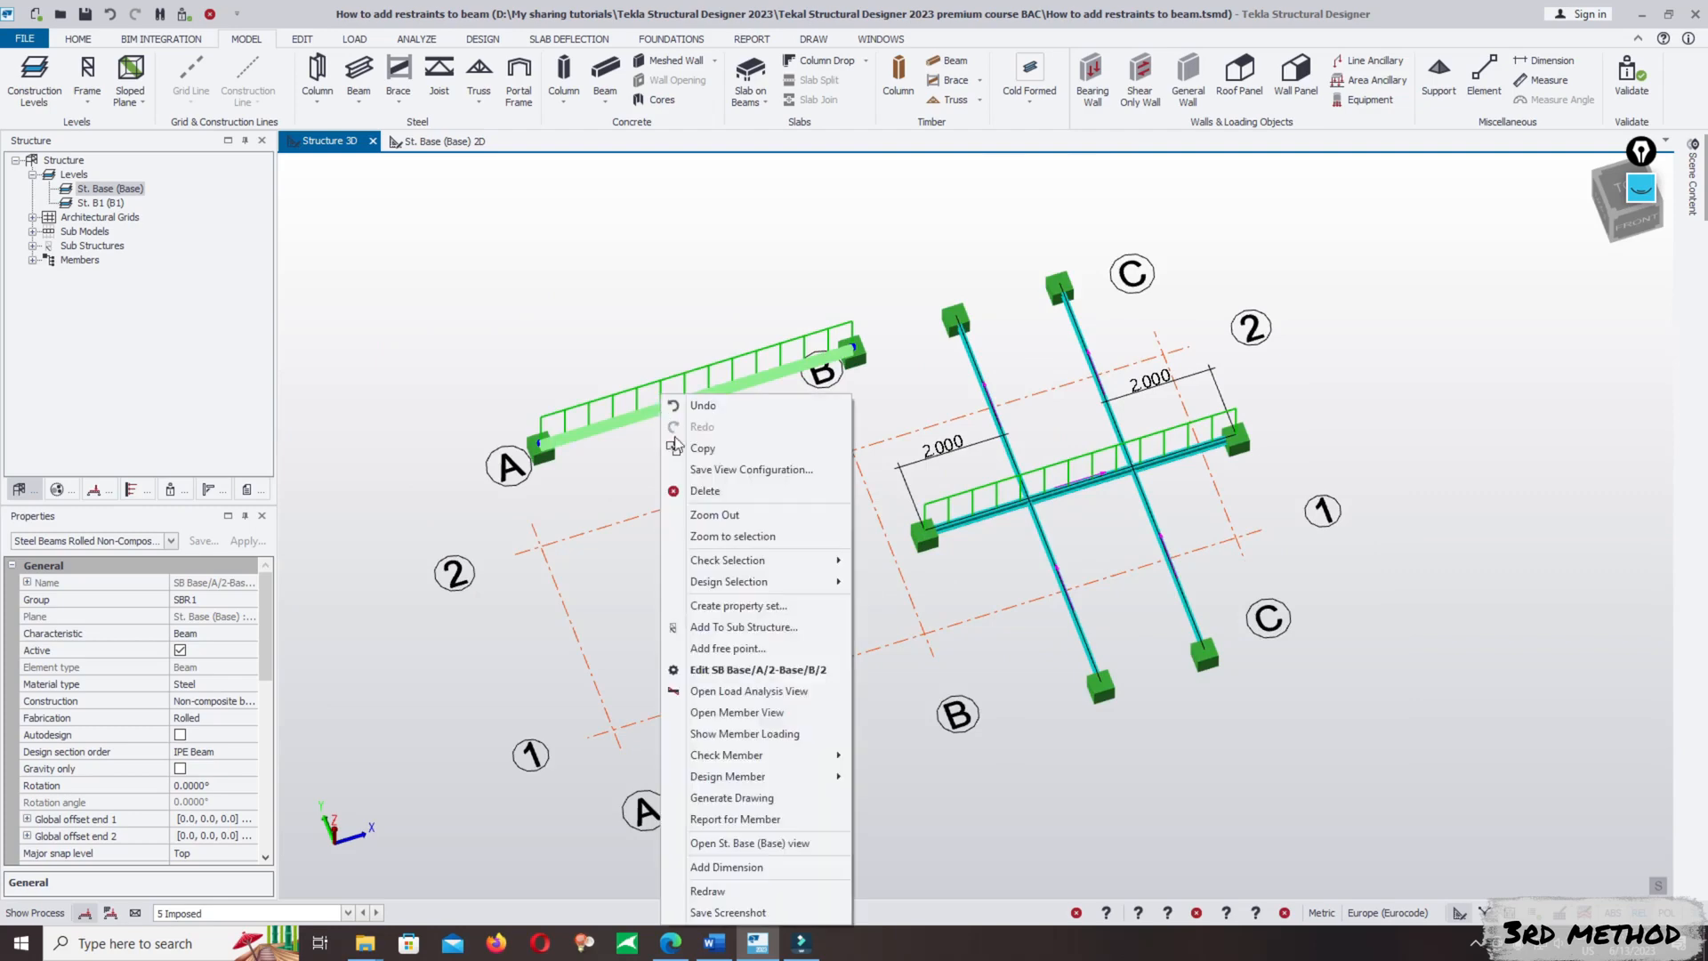
{"action": "left_click", "coordinate": [781, 672]}
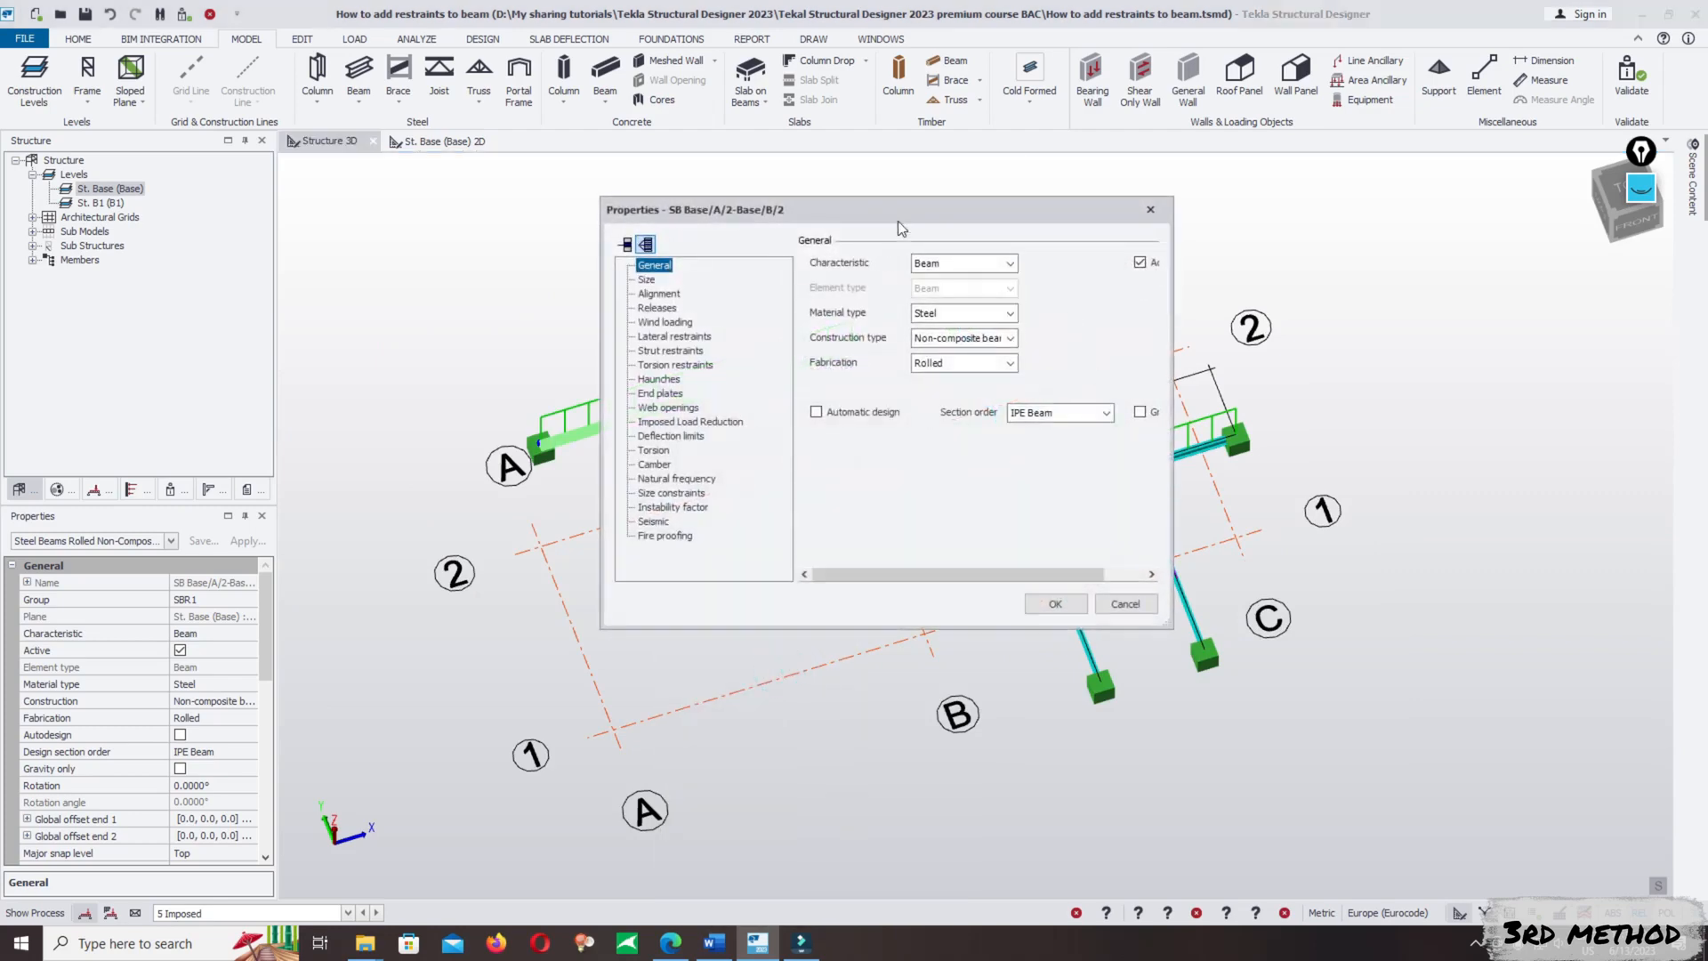
{"action": "left_click", "coordinate": [151, 157]}
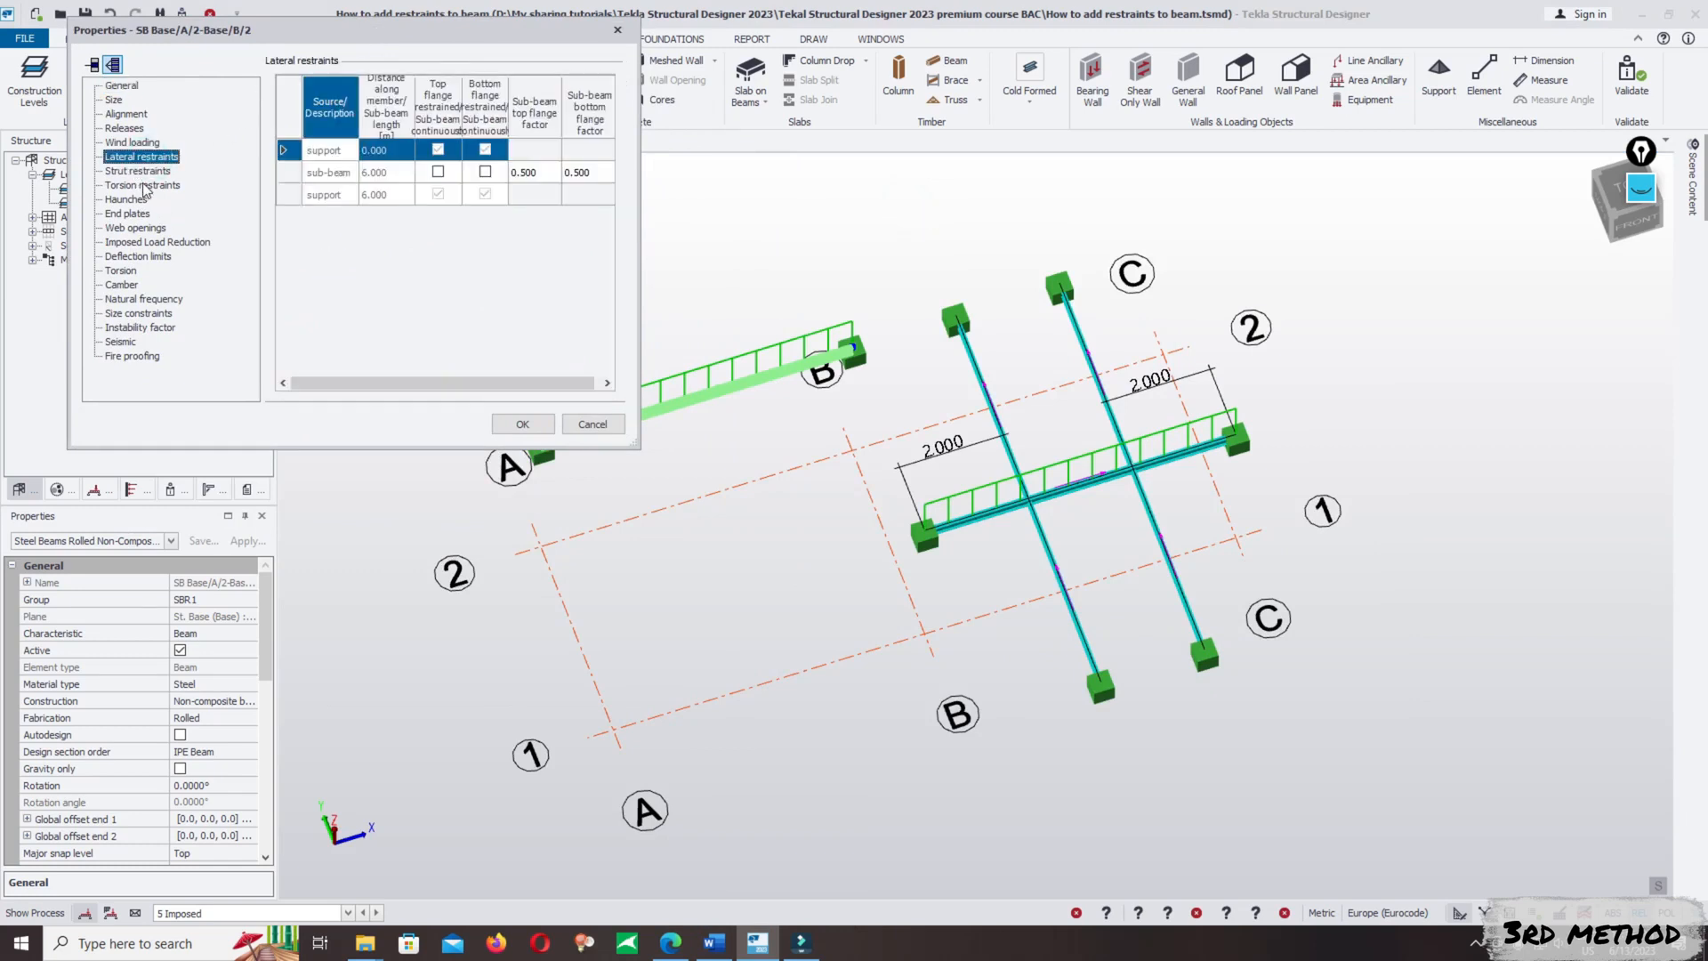
{"action": "left_click", "coordinate": [142, 171]}
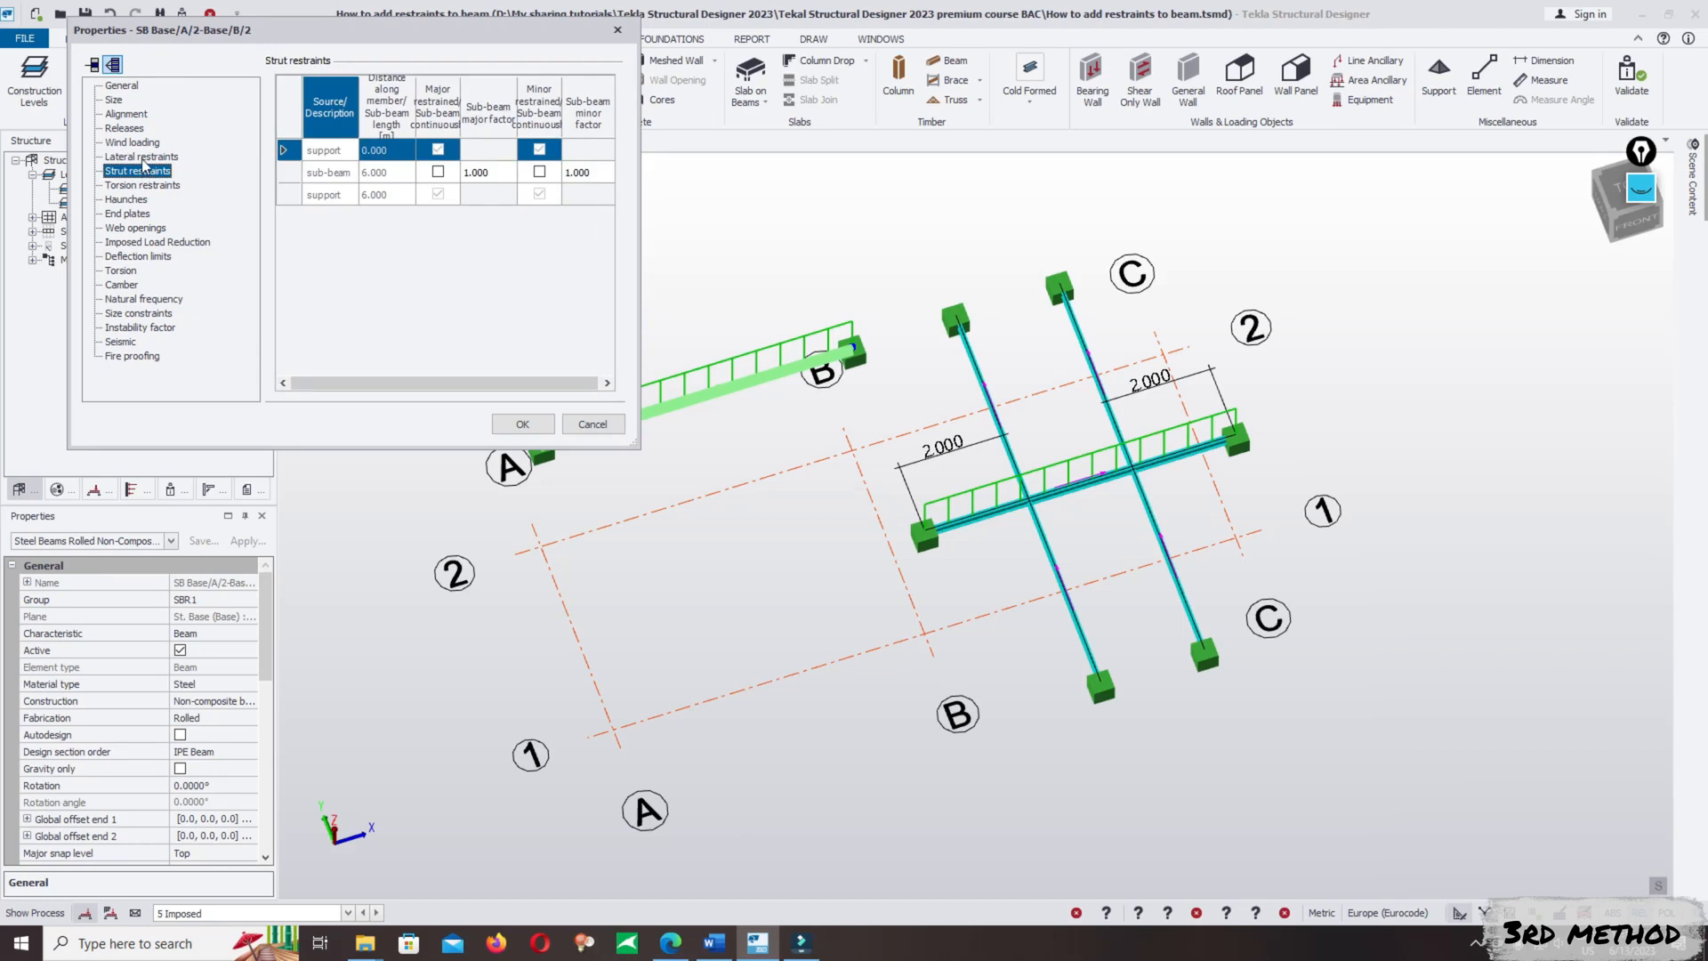
{"action": "left_click", "coordinate": [143, 157]}
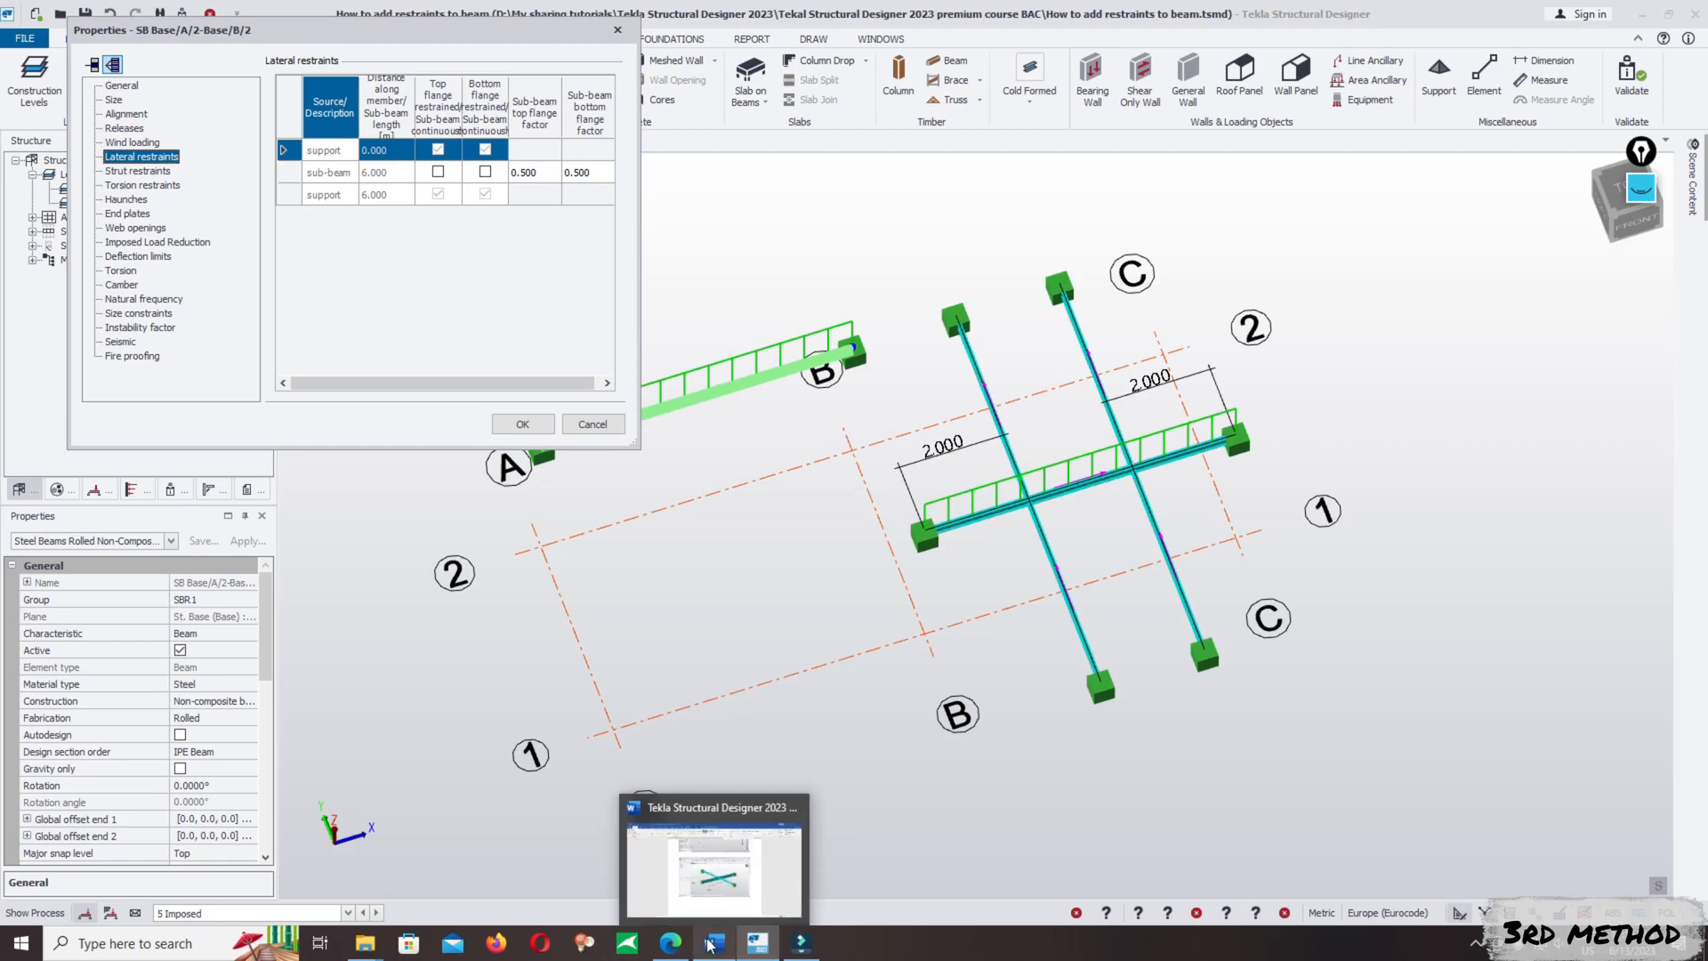
- Open a blank Excel workbook and calculate in cell A1 the 2 m restraint spacing divided by the 6 m beam length
{"action": "left_click", "coordinate": [204, 943]}
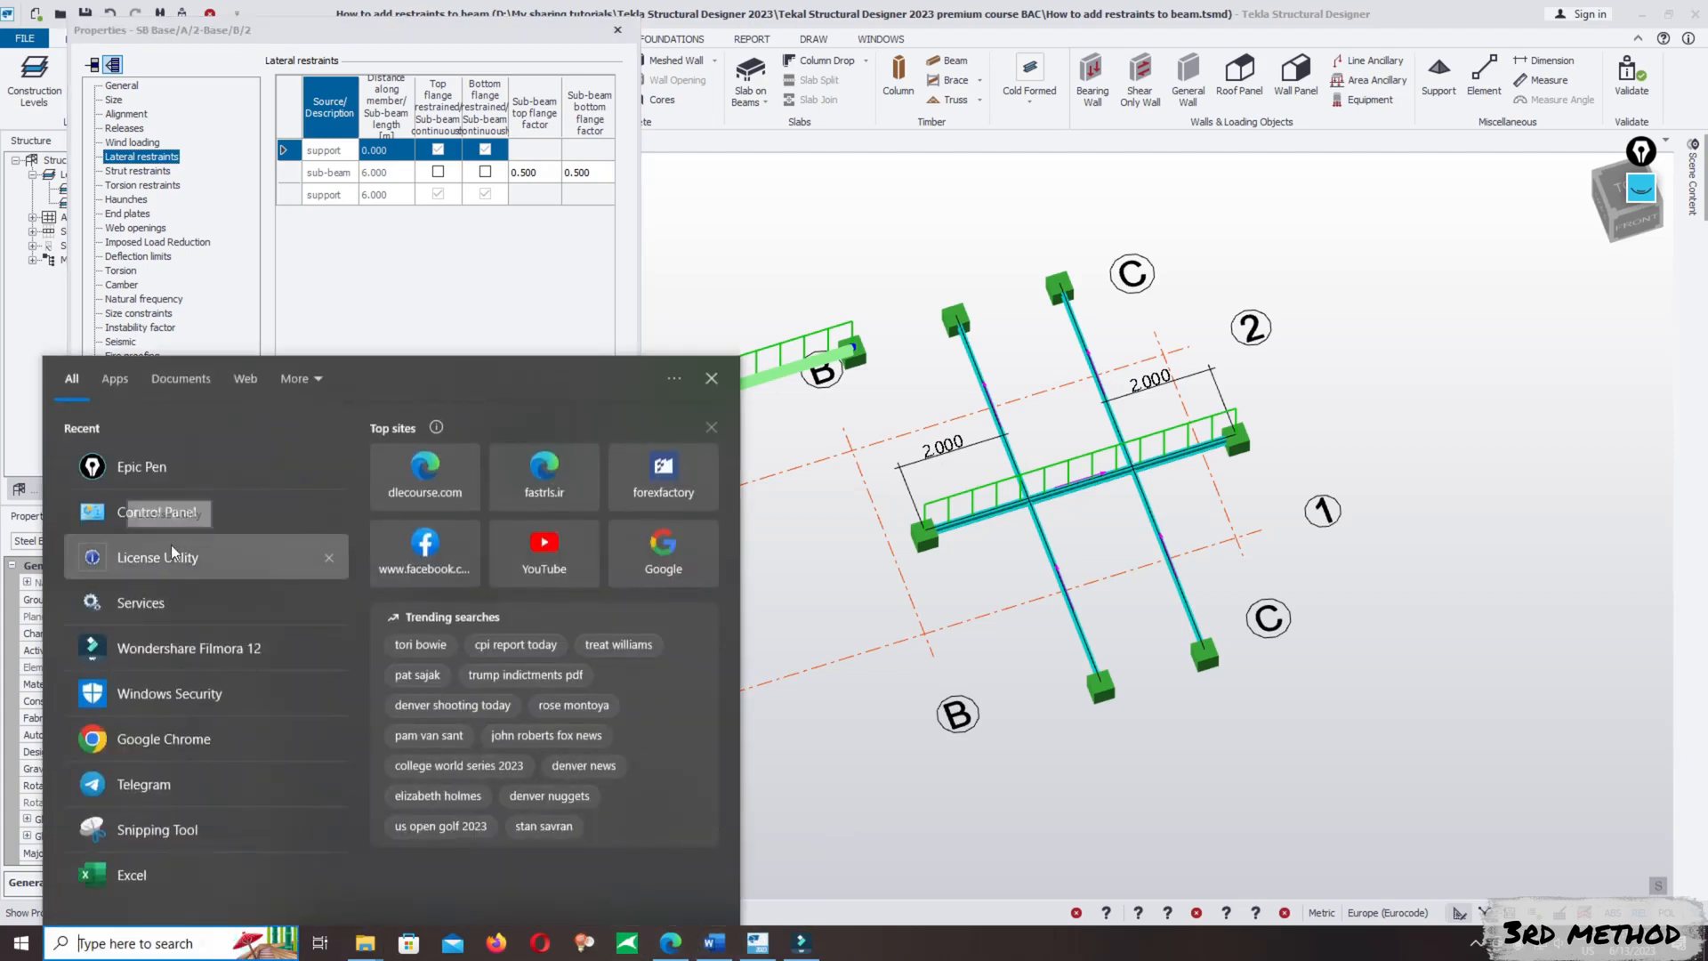
{"action": "left_click", "coordinate": [169, 874]}
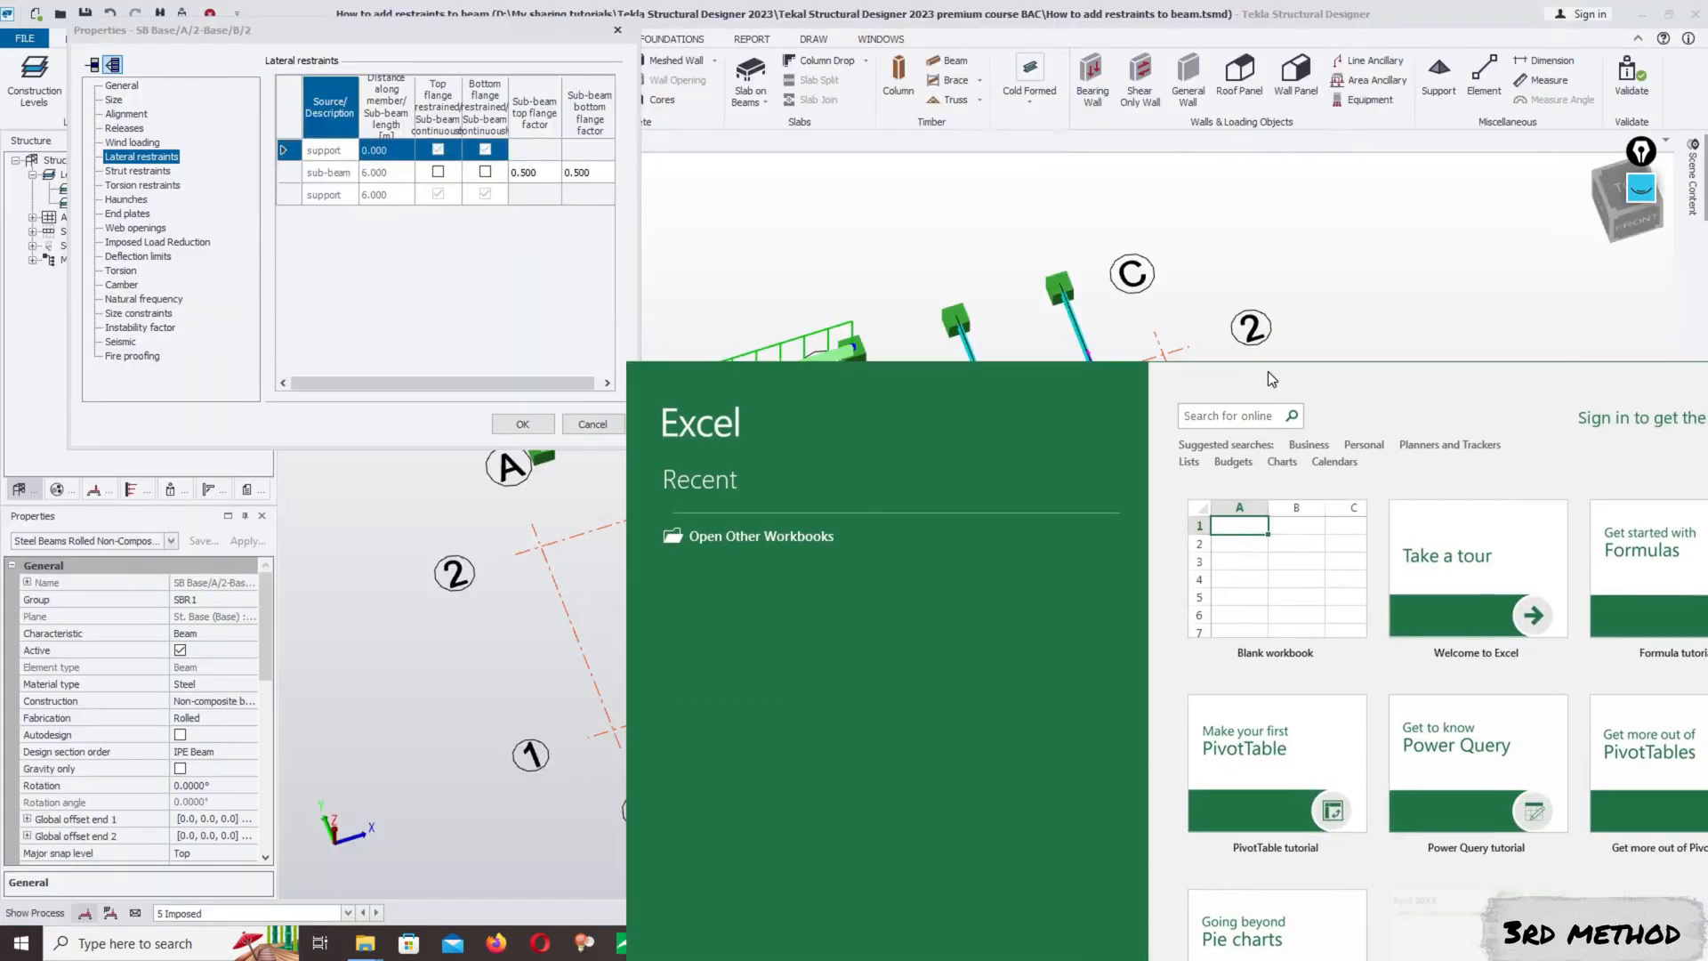
{"action": "left_click", "coordinate": [1228, 590]}
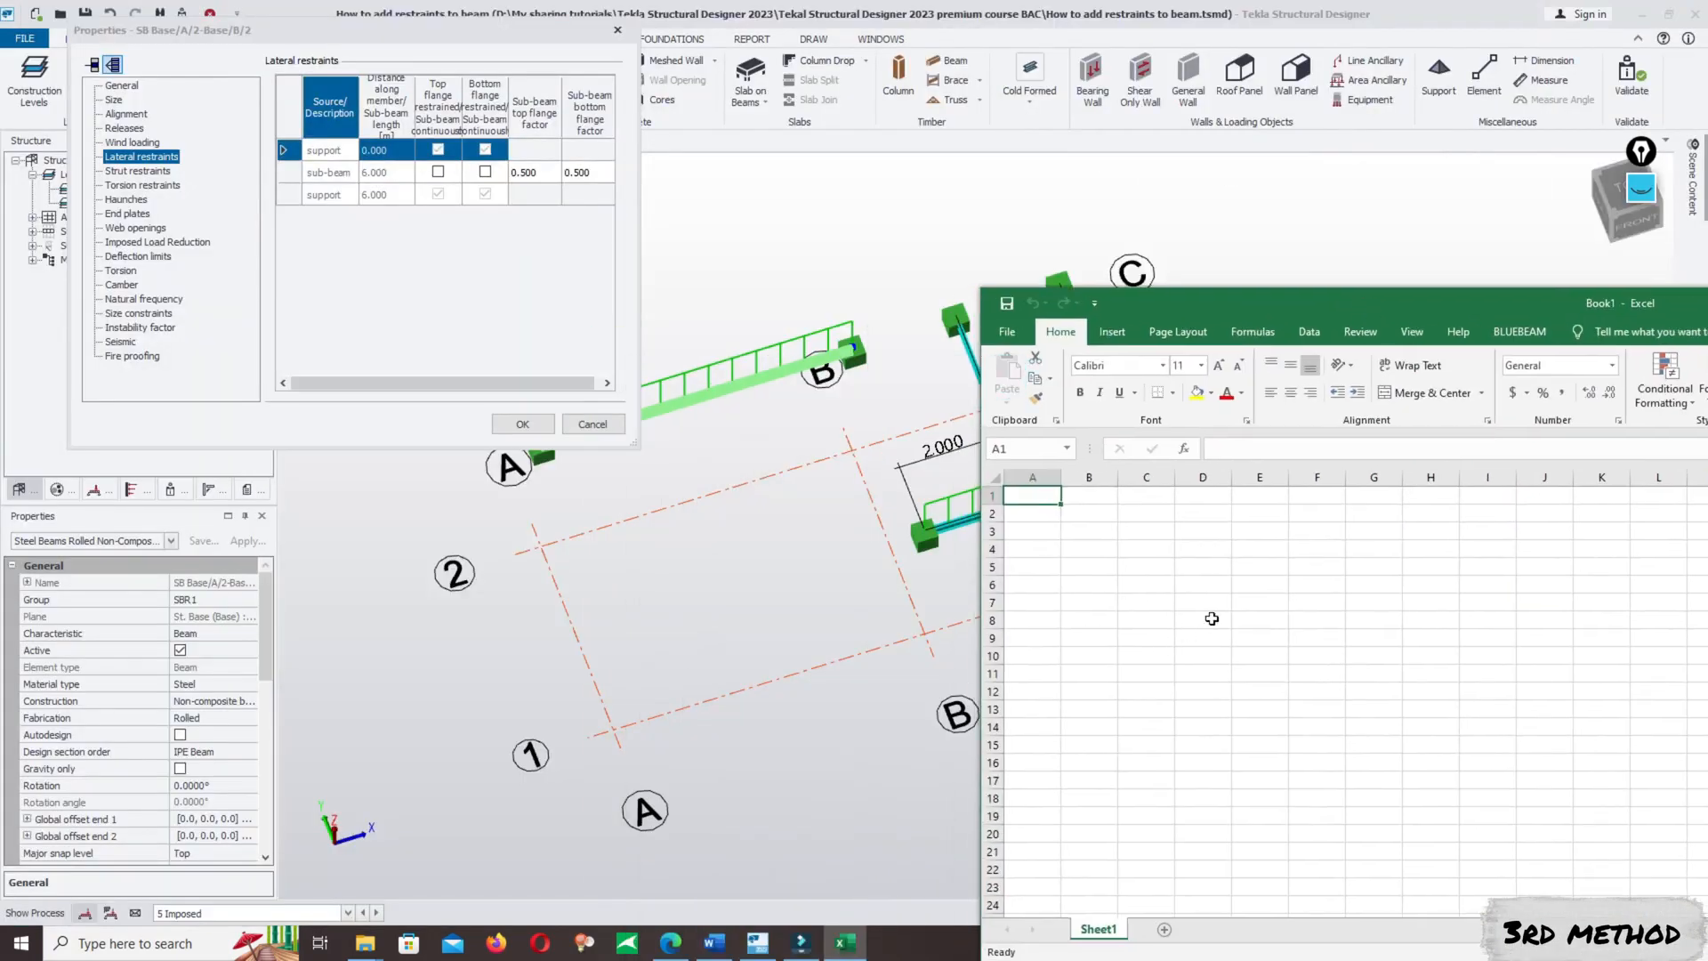
{"action": "type", "text": "="}
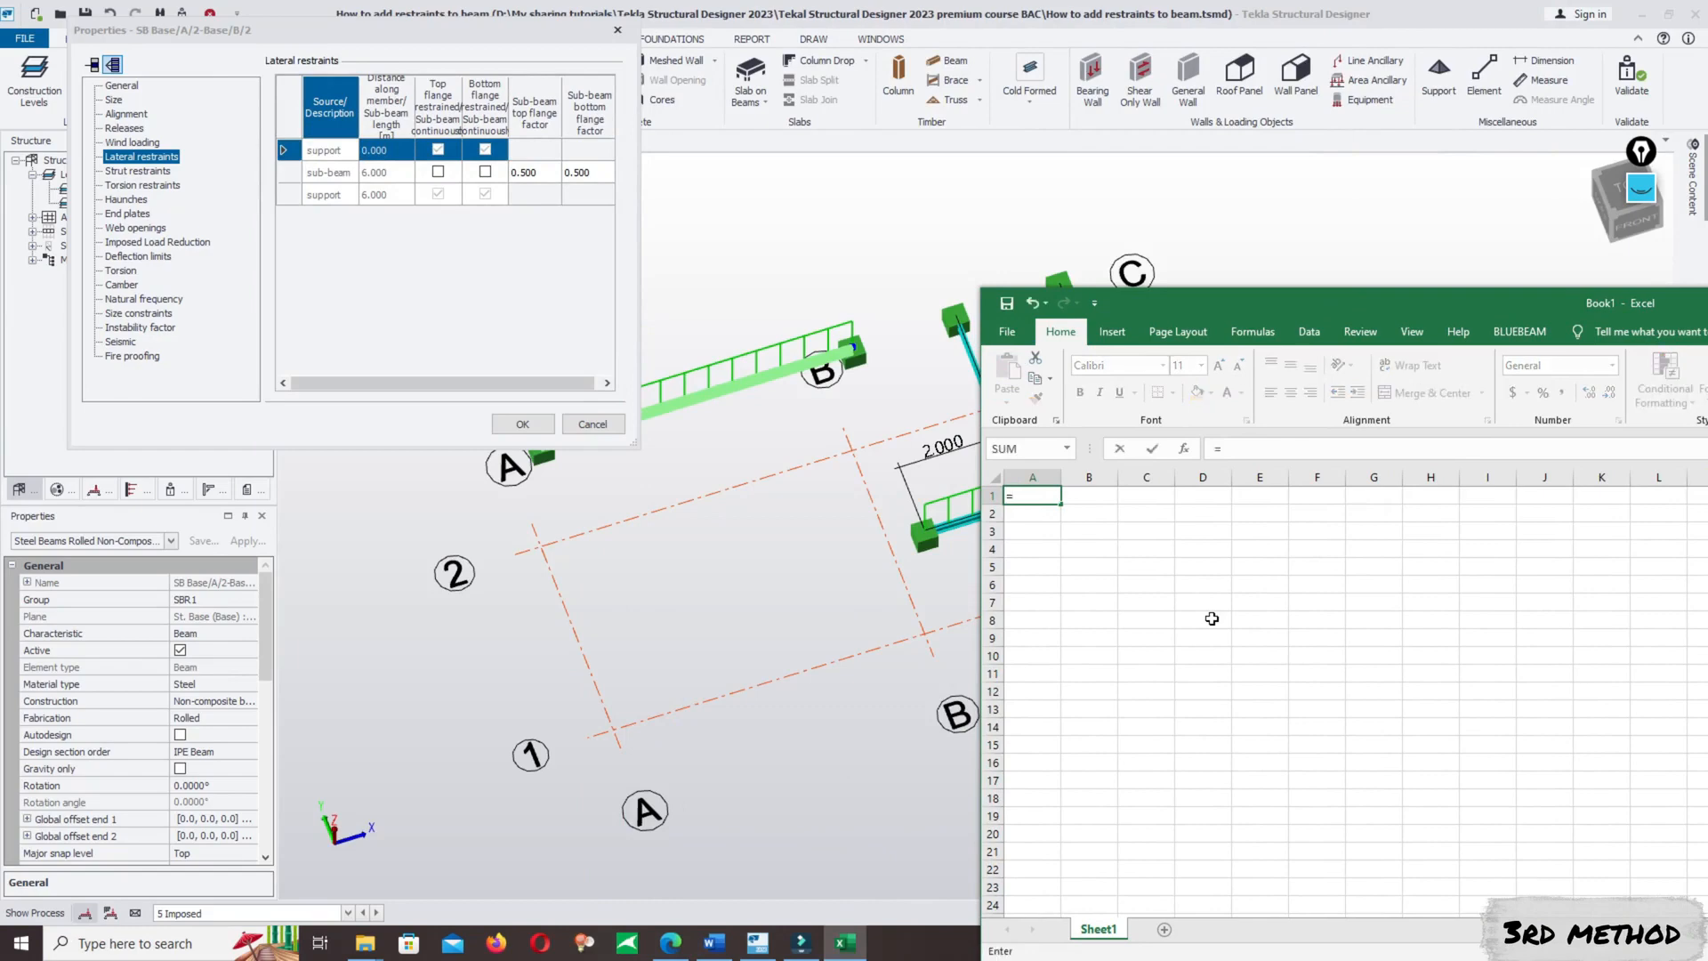
{"action": "type", "text": "2/6"}
{"action": "key", "text": "Return"}
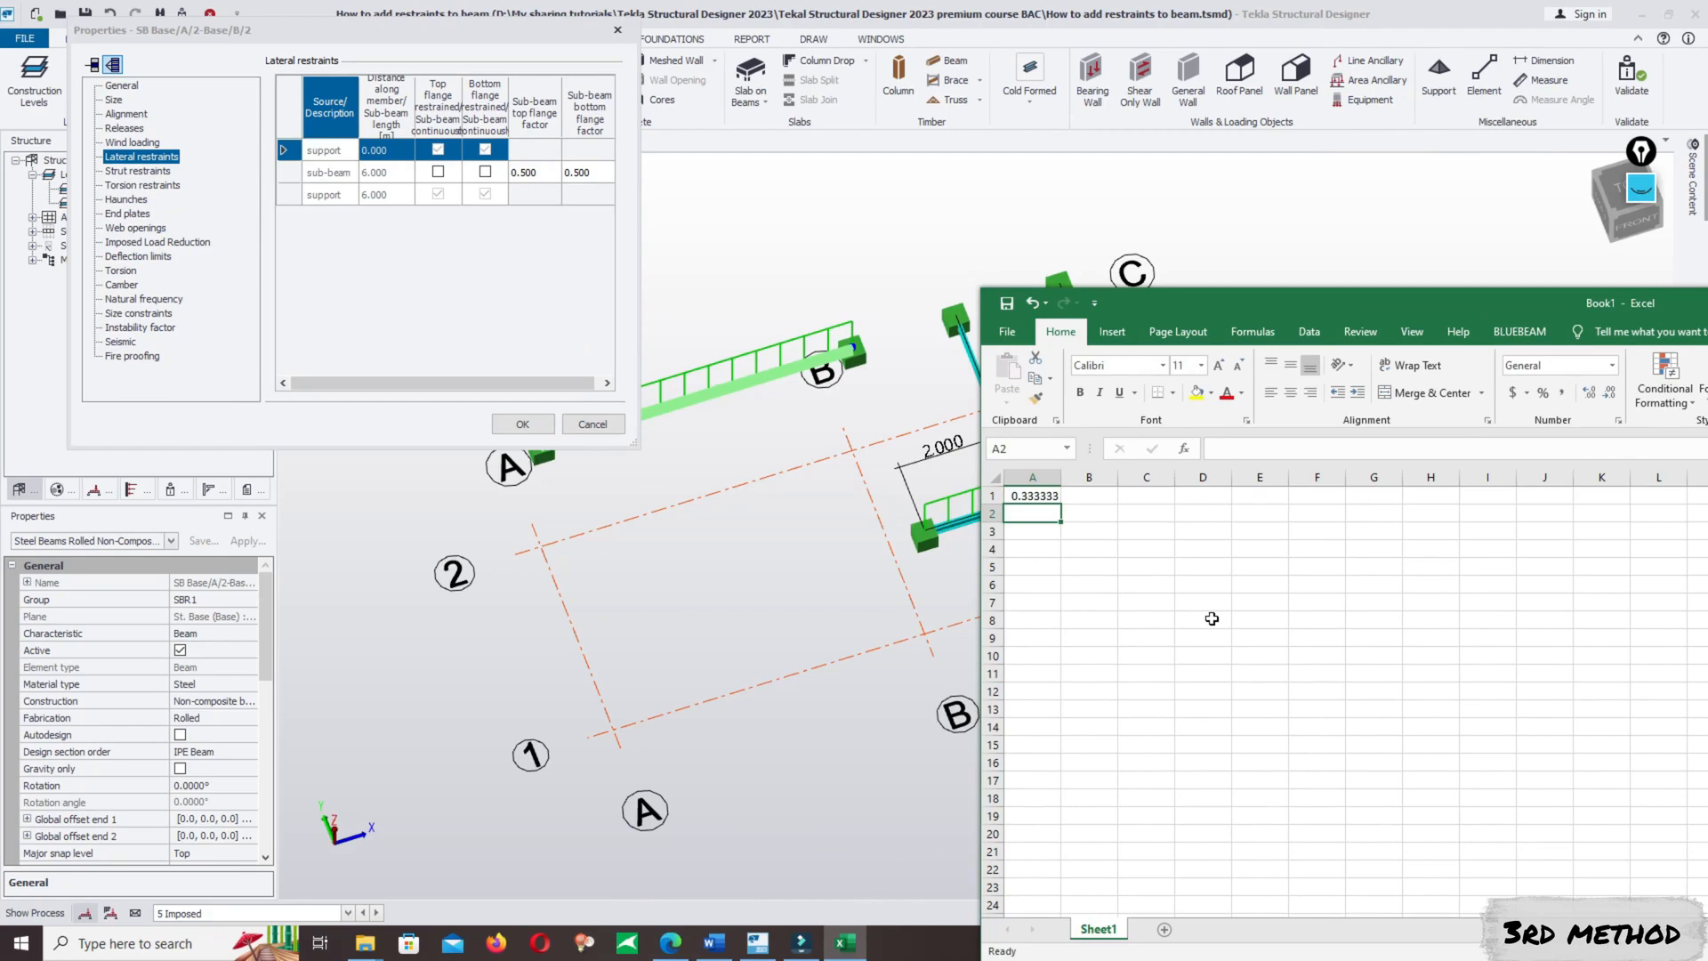
- Set the sub-beam top and bottom flange factors of the A/2–B/2 beam to 0.33 and accept the lateral restraints
{"action": "left_click", "coordinate": [1021, 504]}
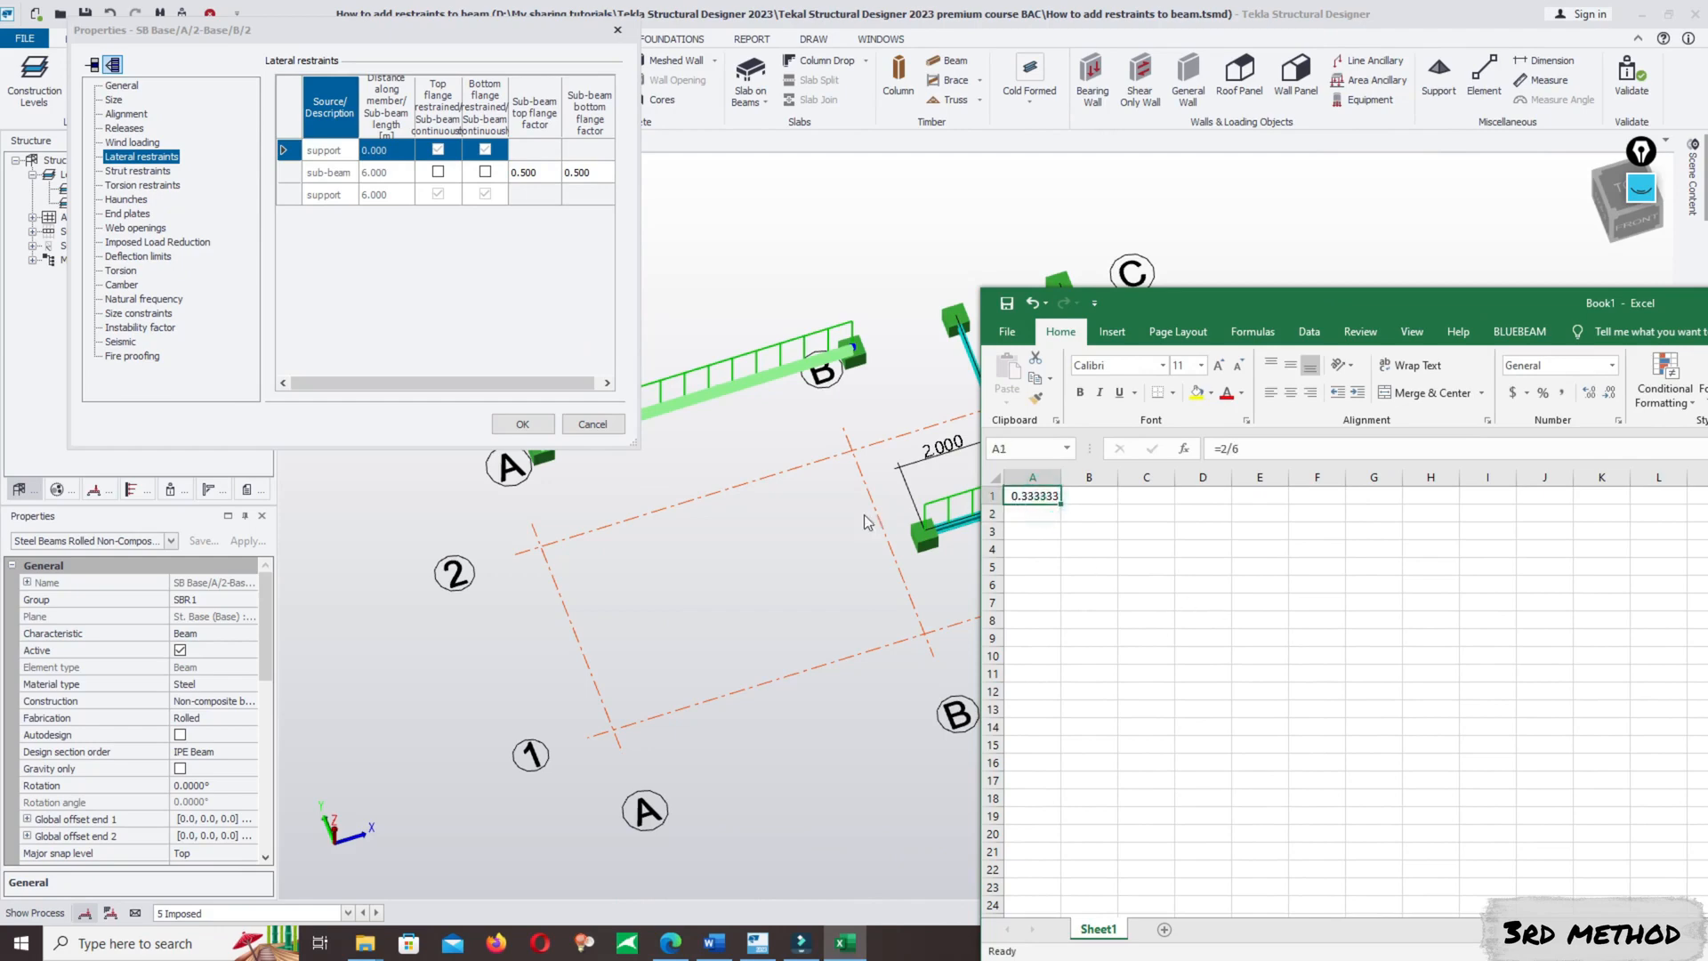
{"action": "left_click", "coordinate": [535, 174]}
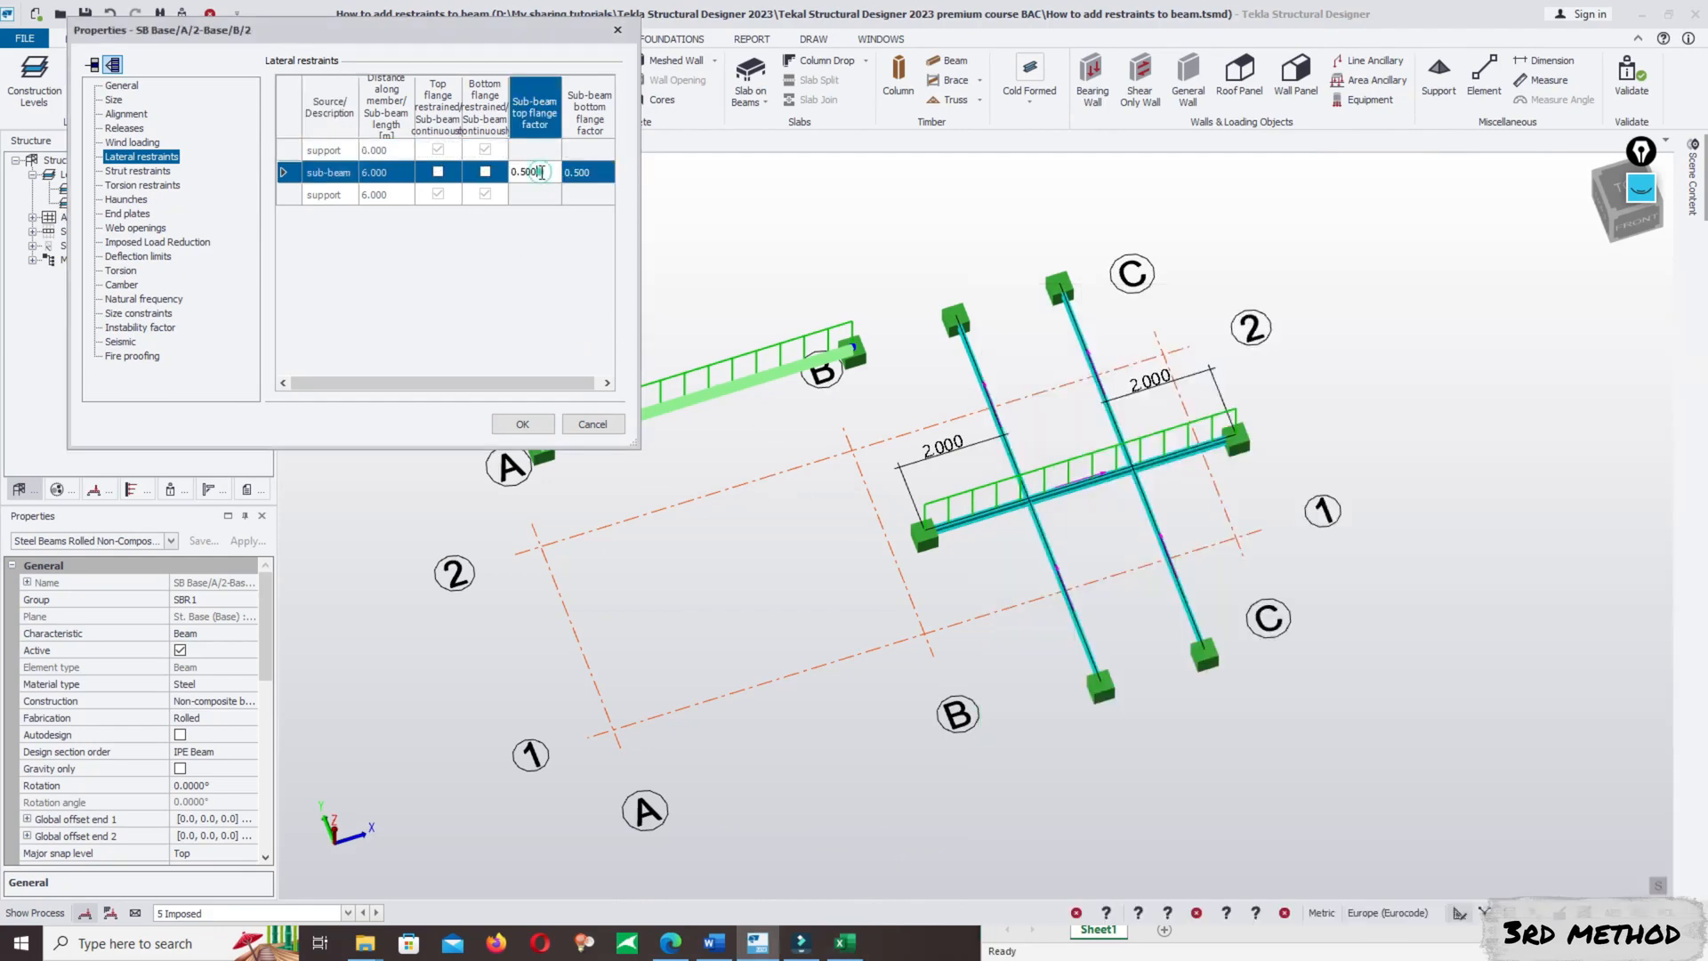
{"action": "left_click", "coordinate": [538, 173]}
{"action": "type", "text": "0.33"}
{"action": "left_click", "coordinate": [595, 172]}
{"action": "left_click", "coordinate": [595, 172]}
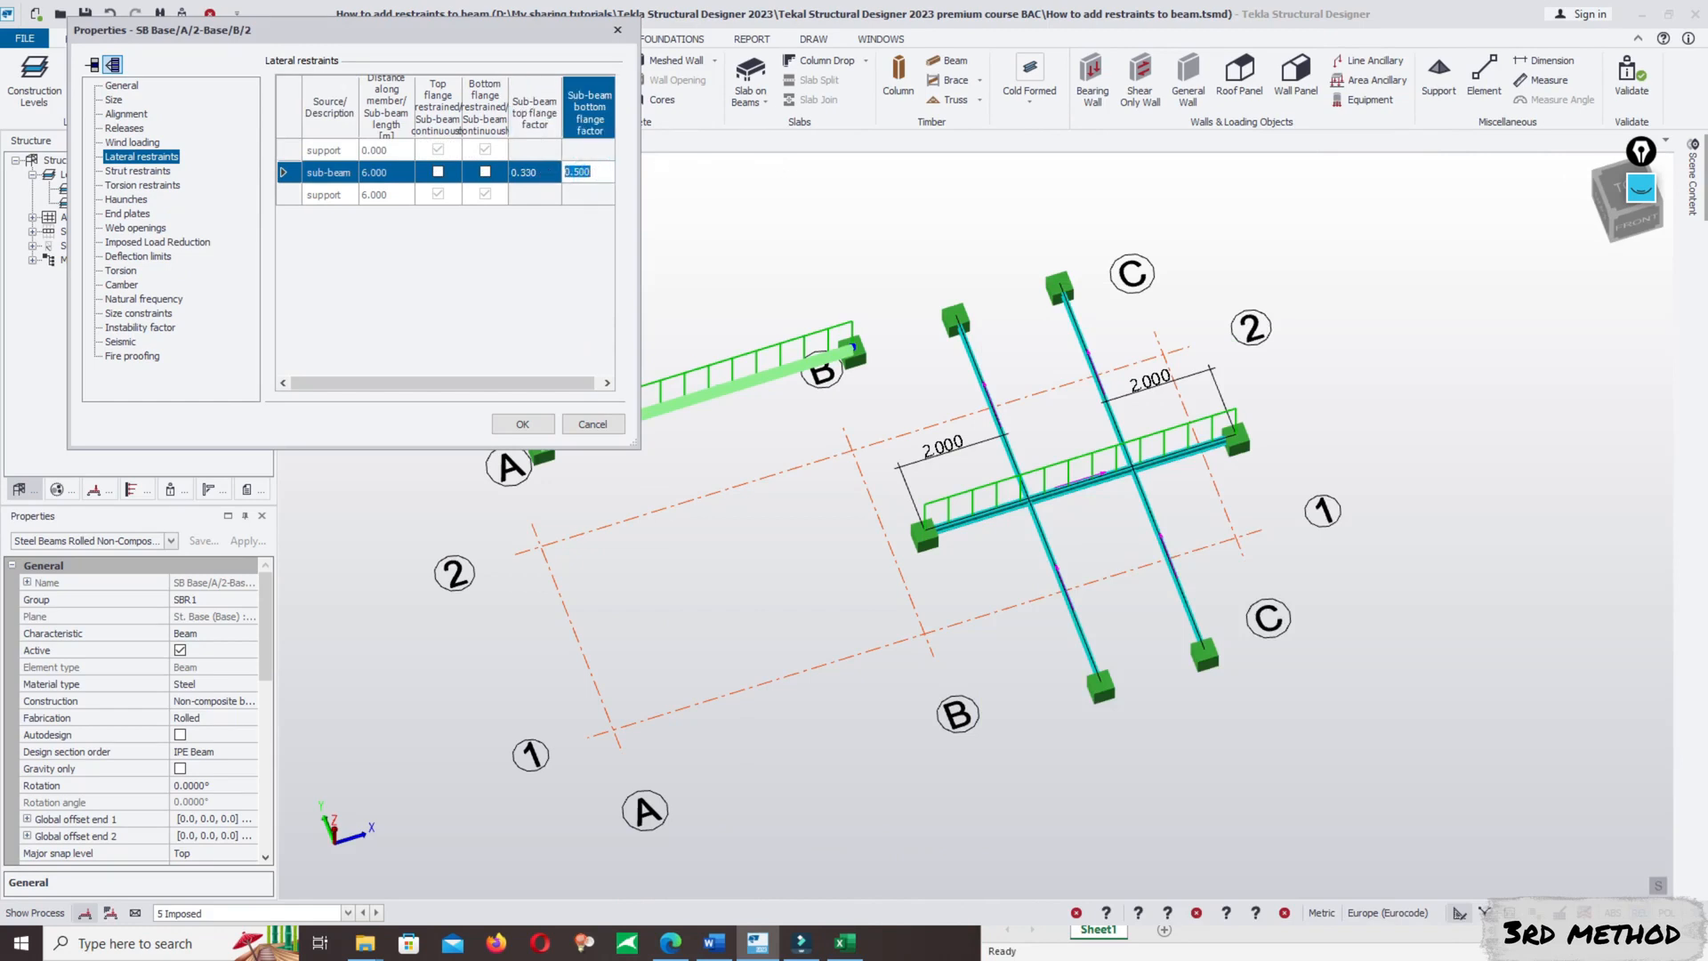
{"action": "type", "text": "0.33"}
{"action": "key", "text": "Return"}
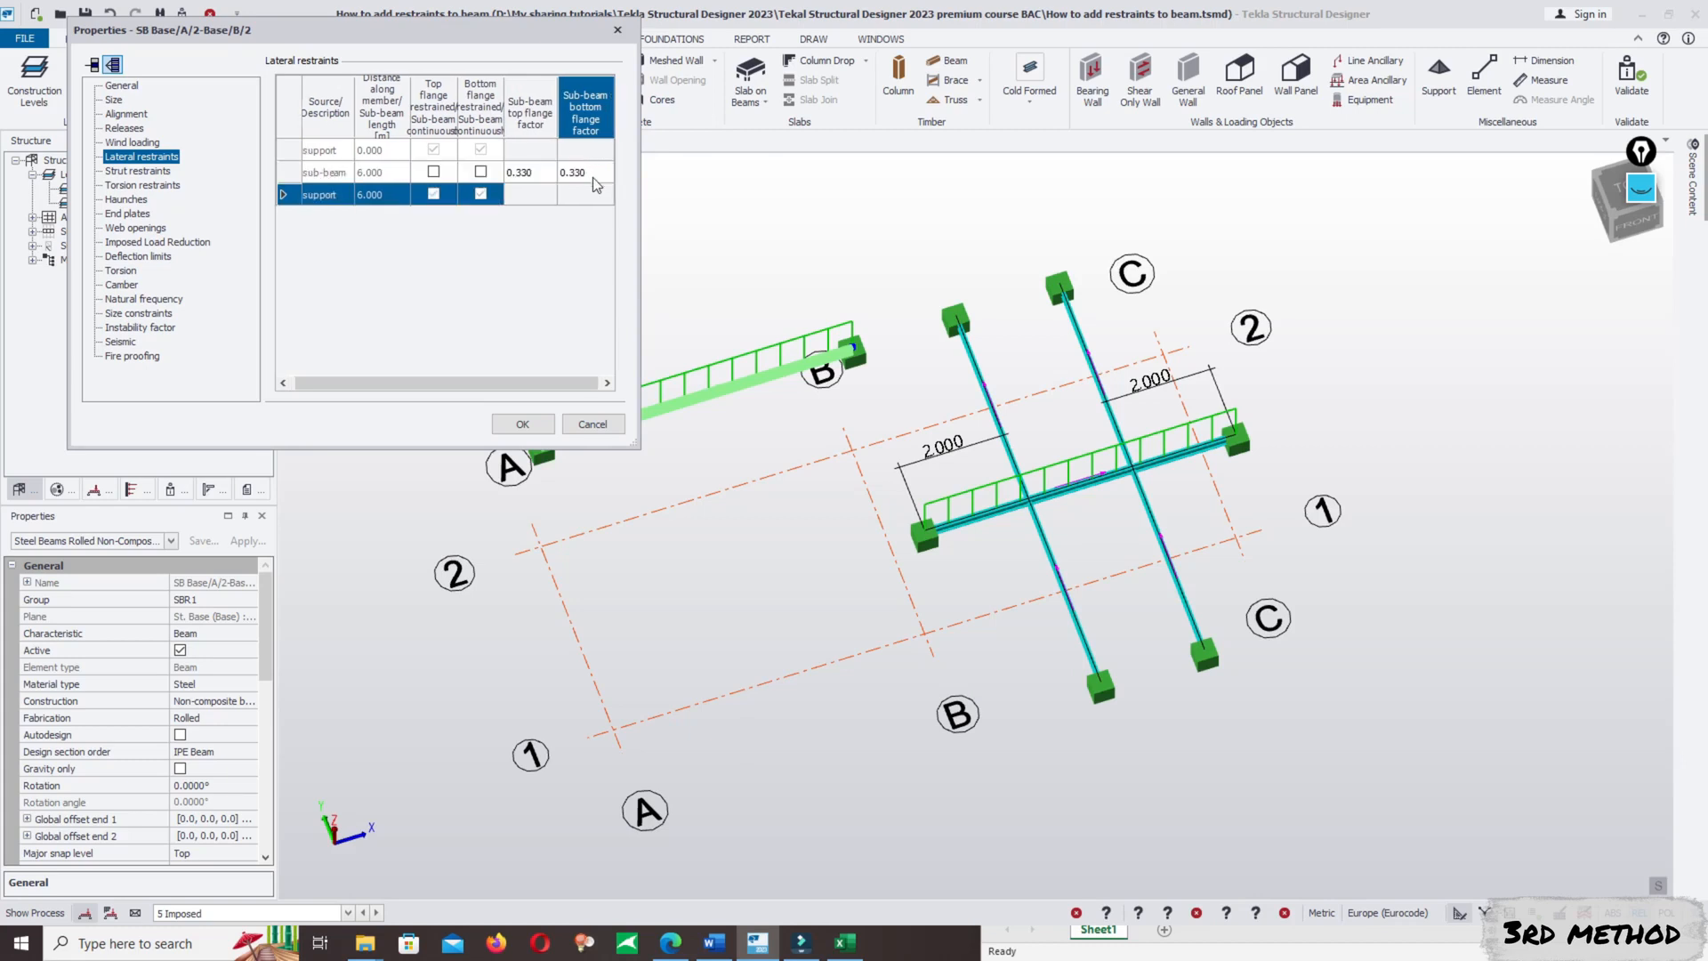
{"action": "left_click", "coordinate": [522, 423]}
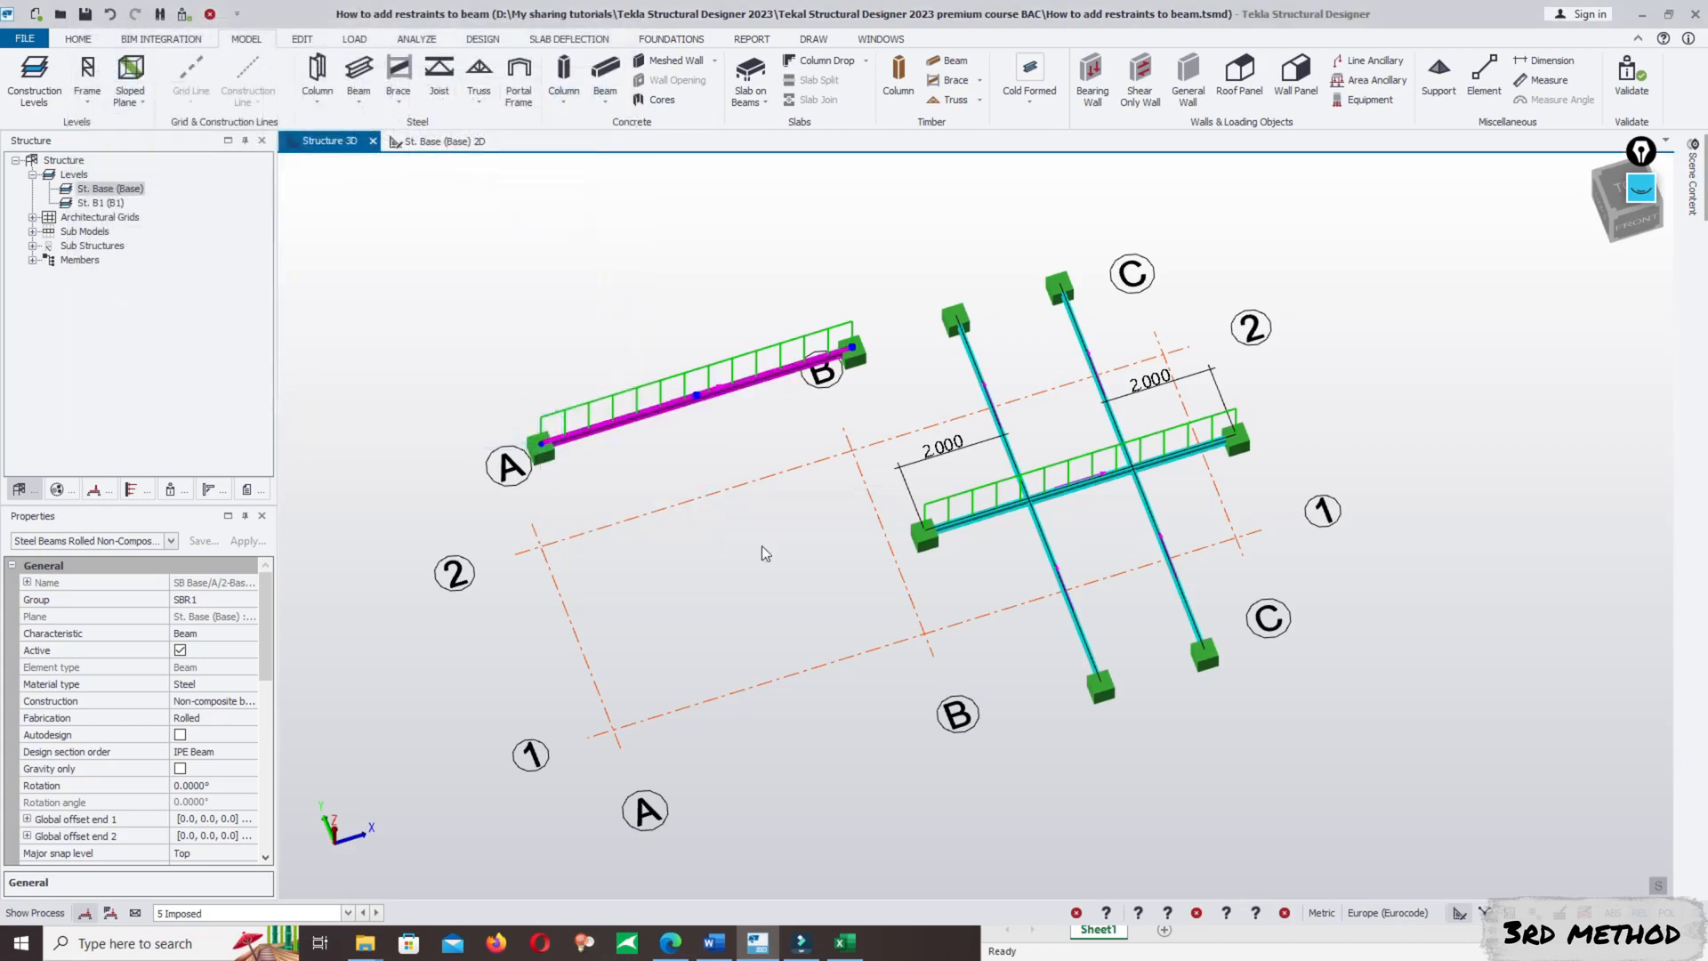
- Run Design All (Static) on the whole model with the updated beam restraints
{"action": "left_click", "coordinate": [724, 548]}
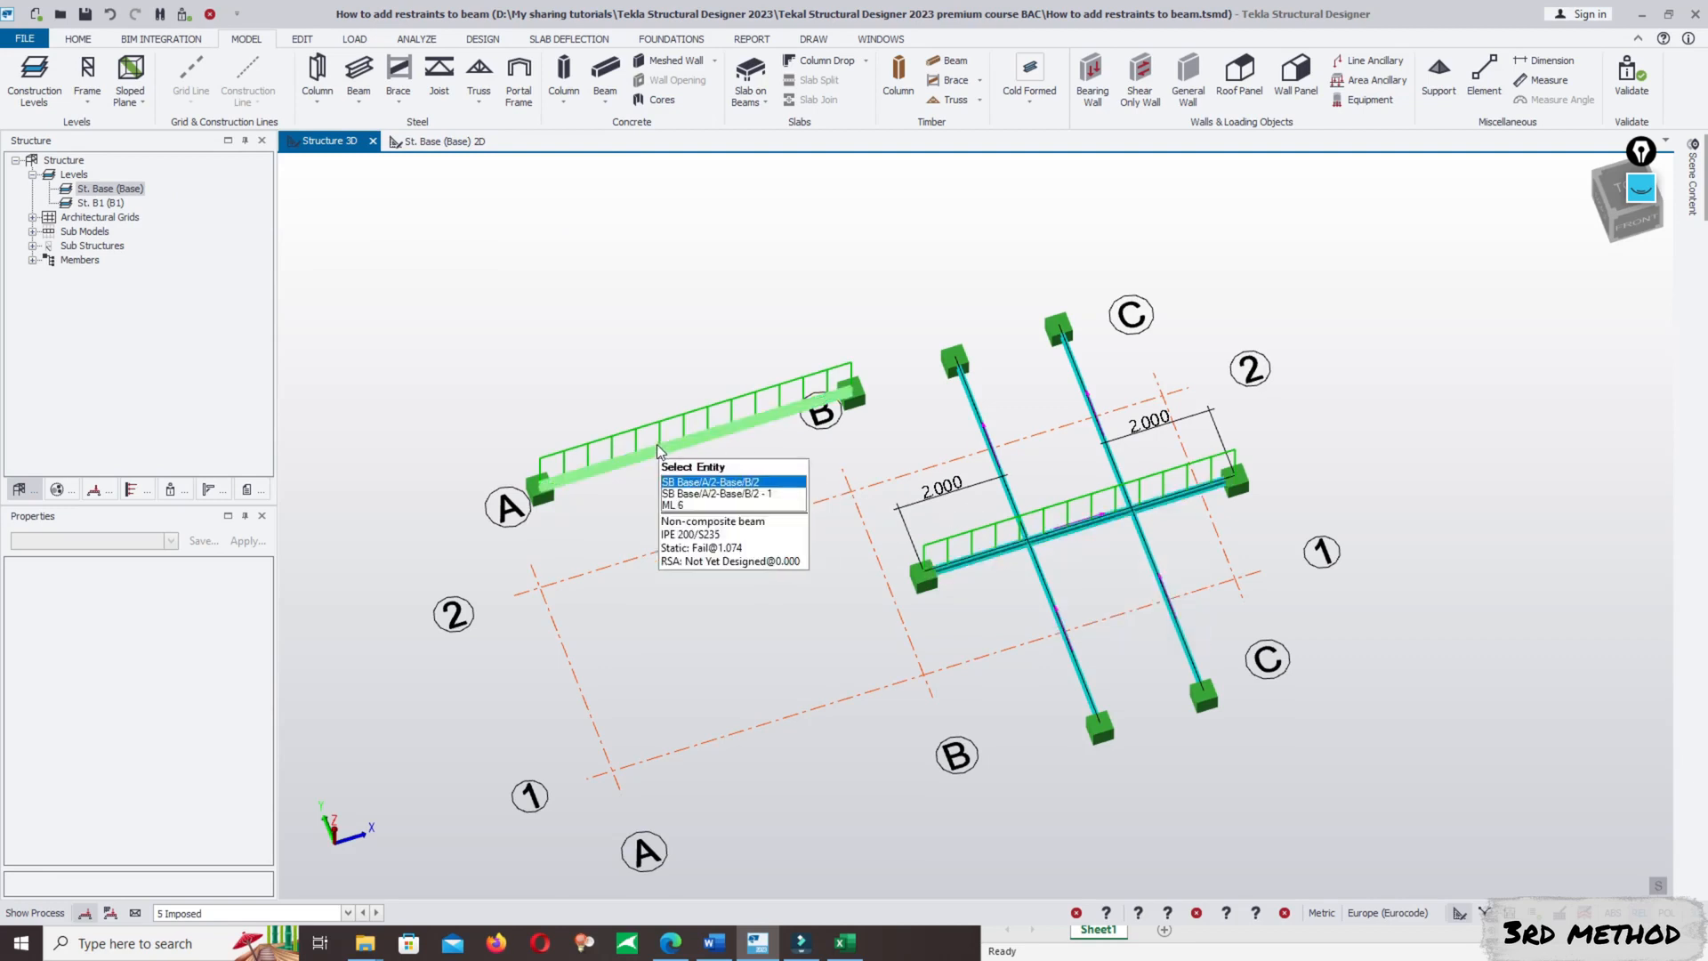
{"action": "scroll", "coordinate": [1075, 547], "scroll_direction": "up", "scroll_amount": 1}
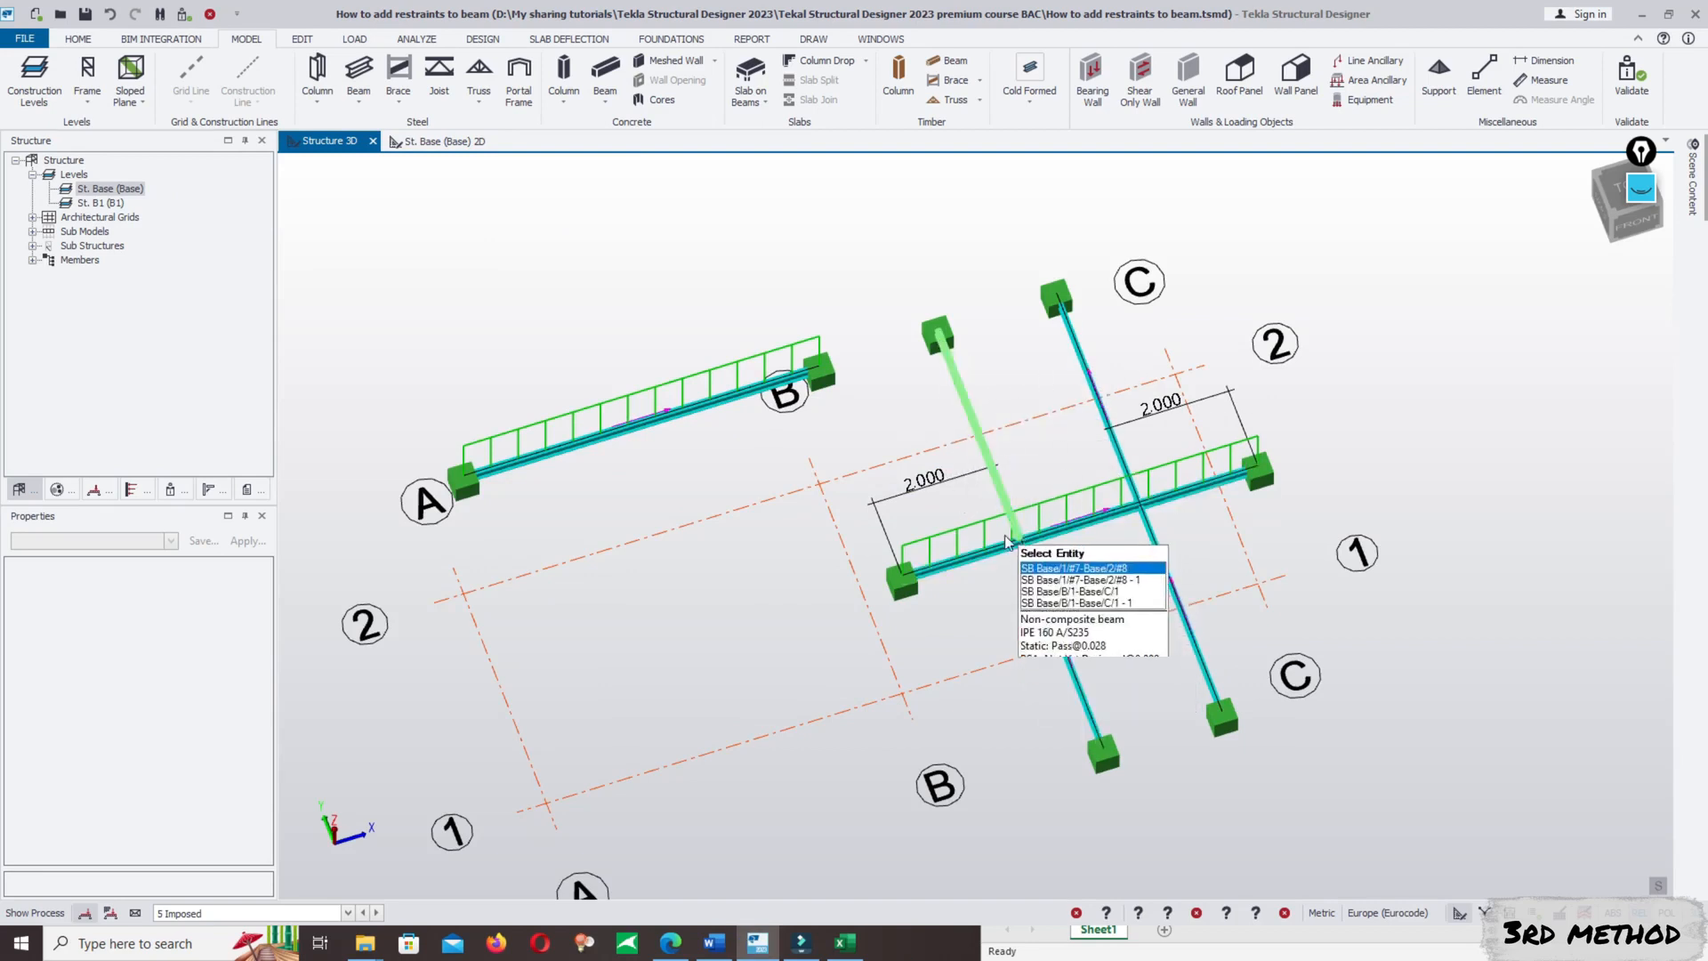
{"action": "scroll", "coordinate": [1123, 575], "scroll_direction": "up", "scroll_amount": 2}
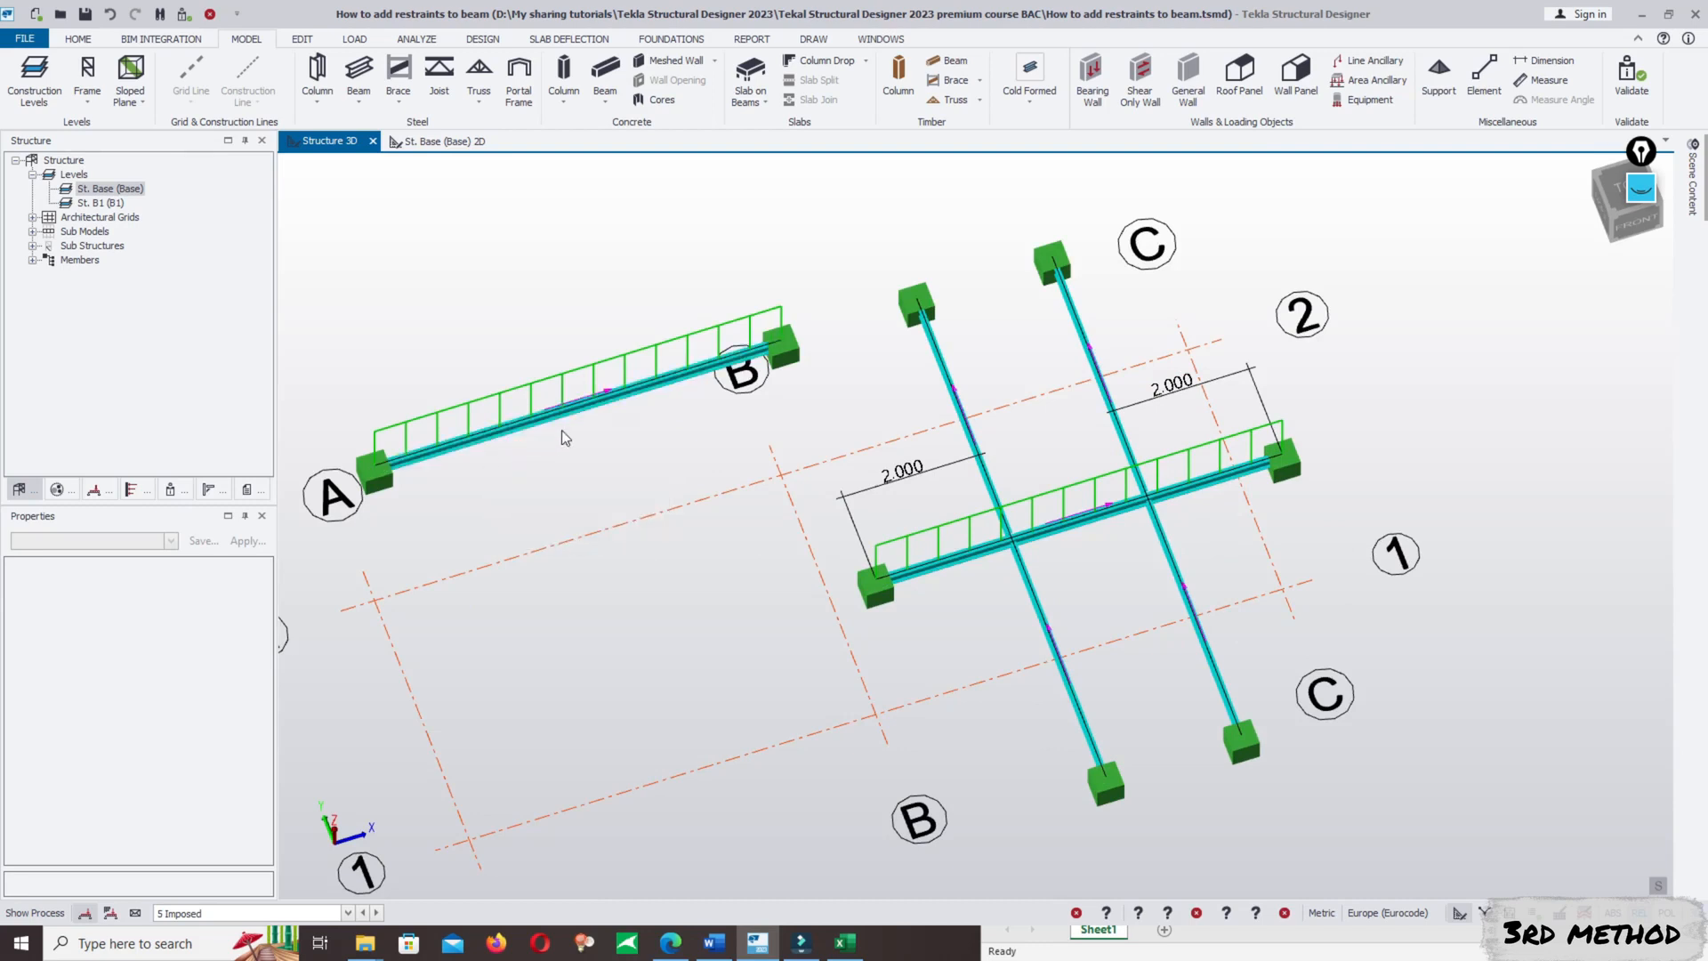
{"action": "middle_click_drag", "start_coordinate": [547, 422], "coordinate": [638, 404]}
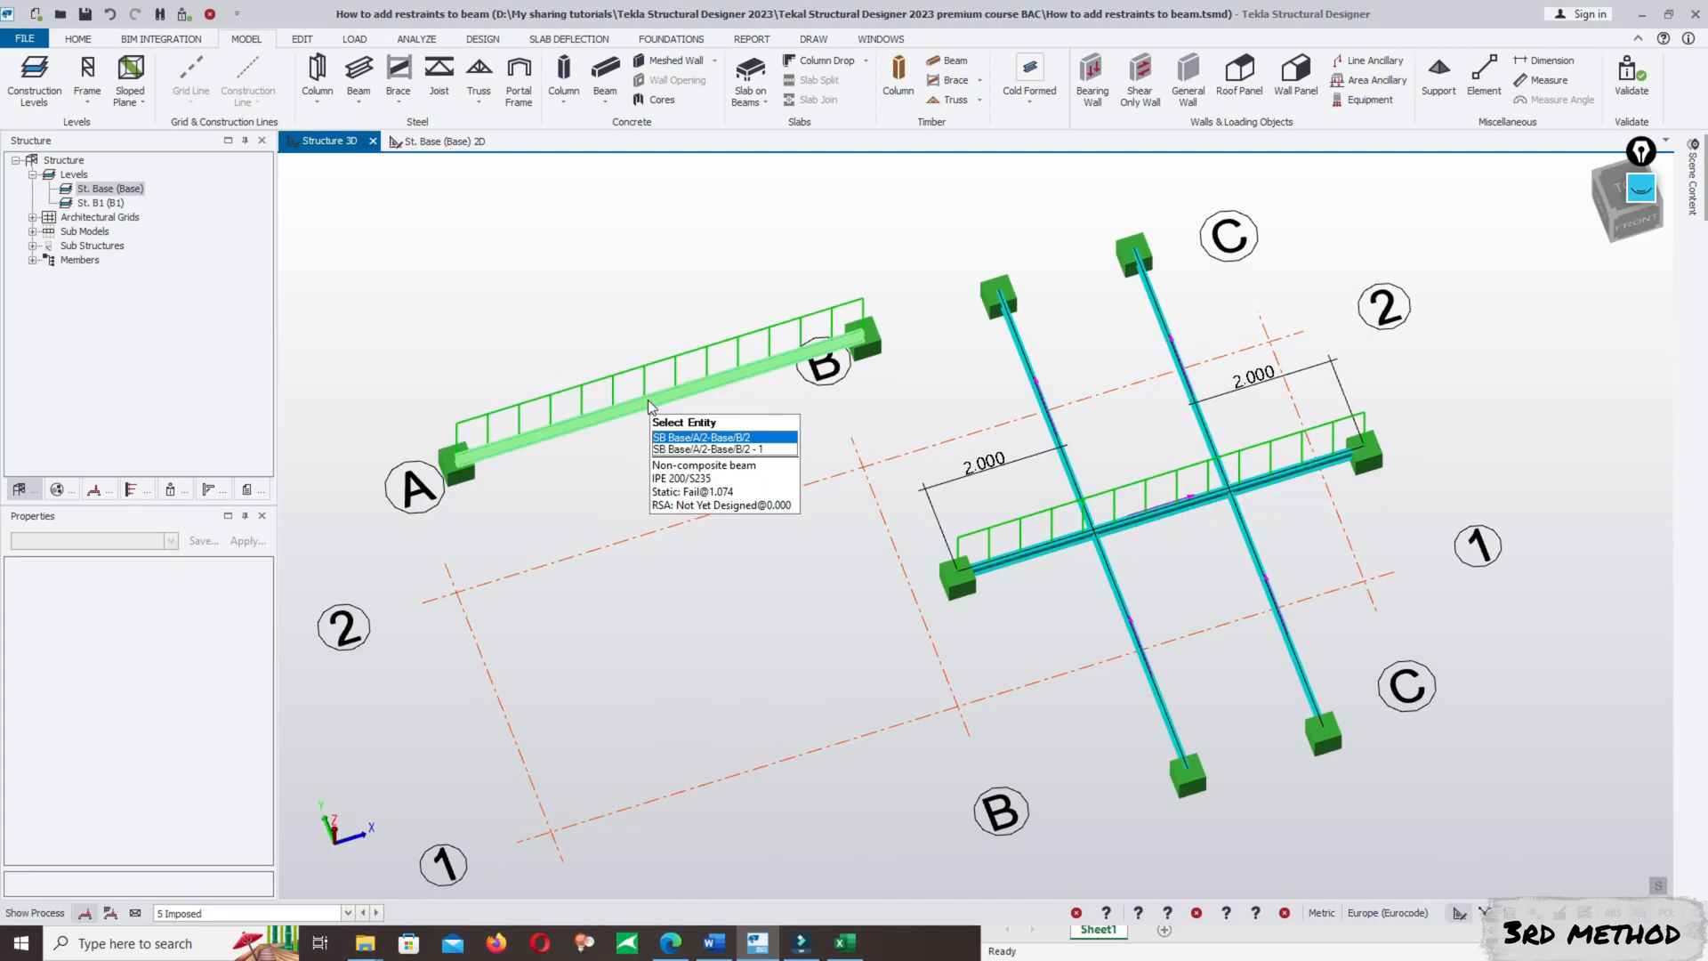
{"action": "left_click", "coordinate": [494, 41]}
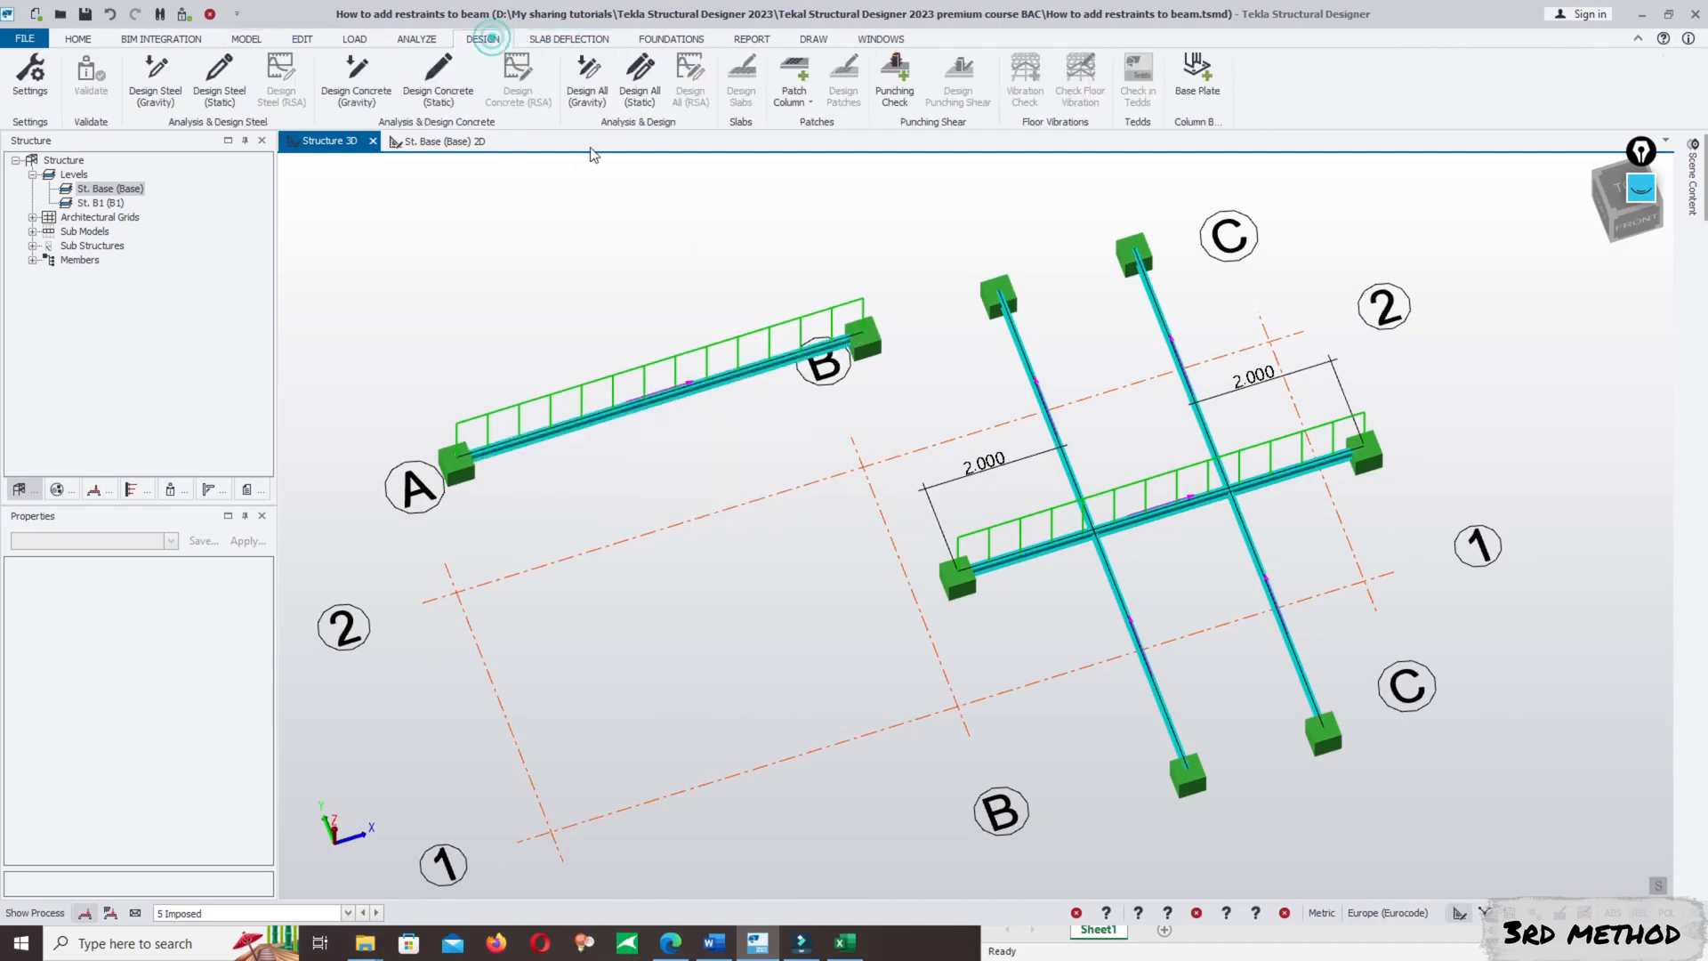
{"action": "left_click", "coordinate": [637, 78]}
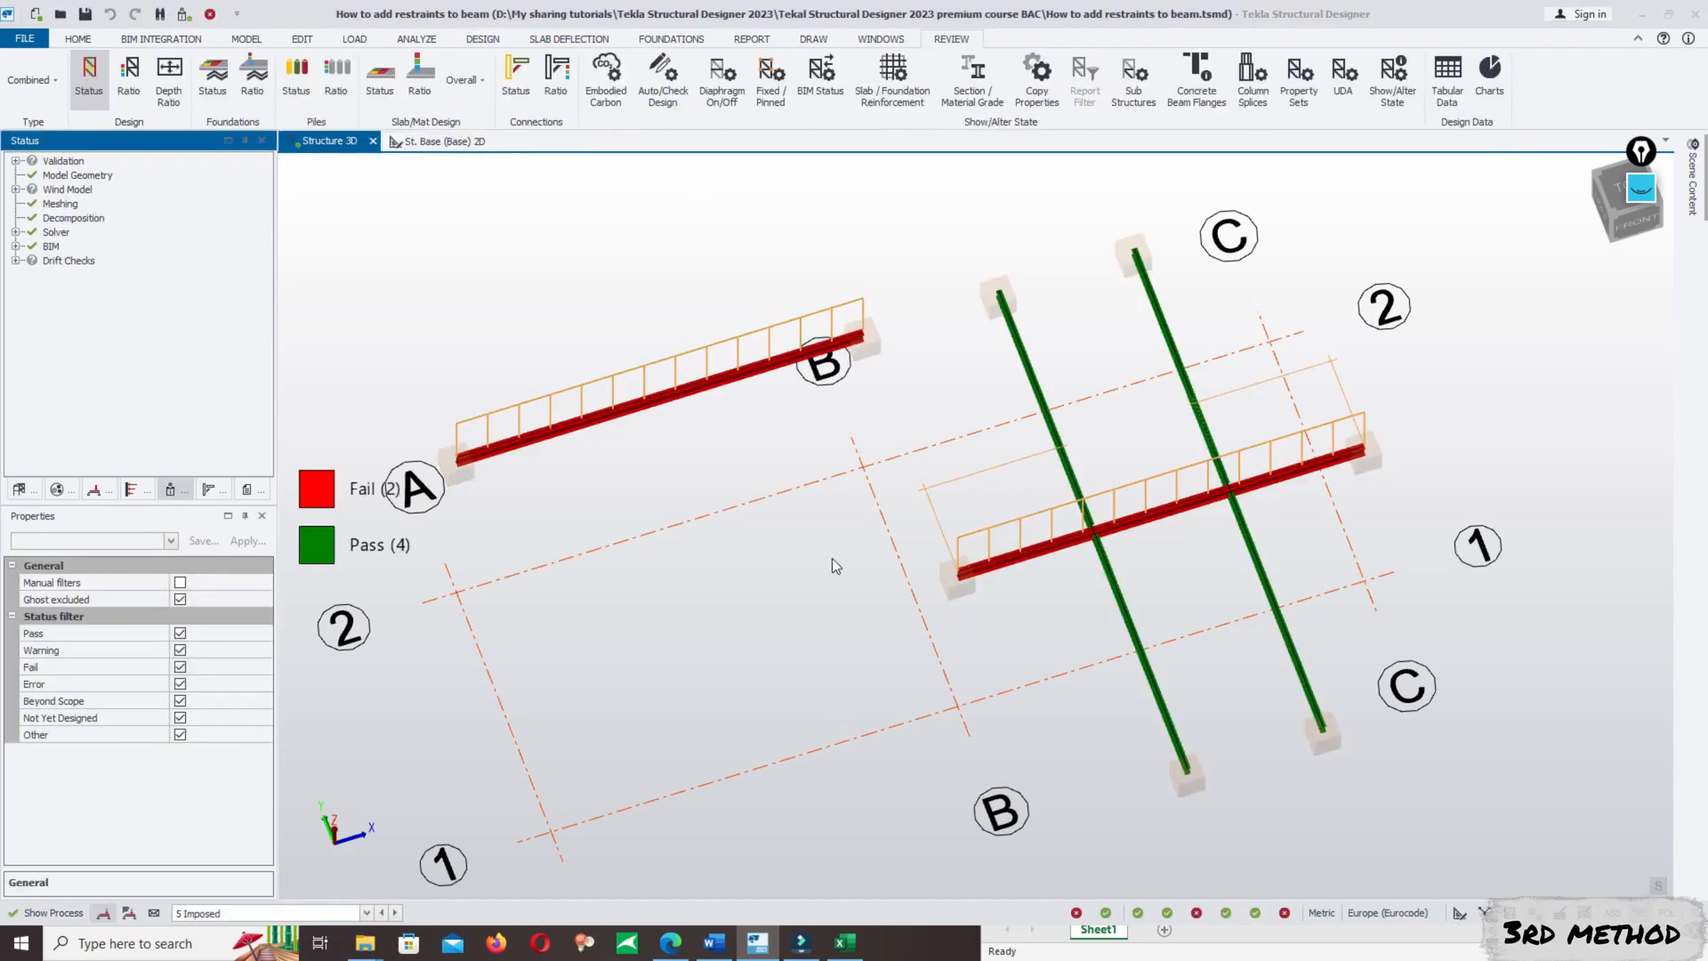
- Check the A/2–B/2 beam and examine the lateral torsional buckling details, including the buckling length, in its results
{"action": "mouse_move", "coordinate": [698, 452]}
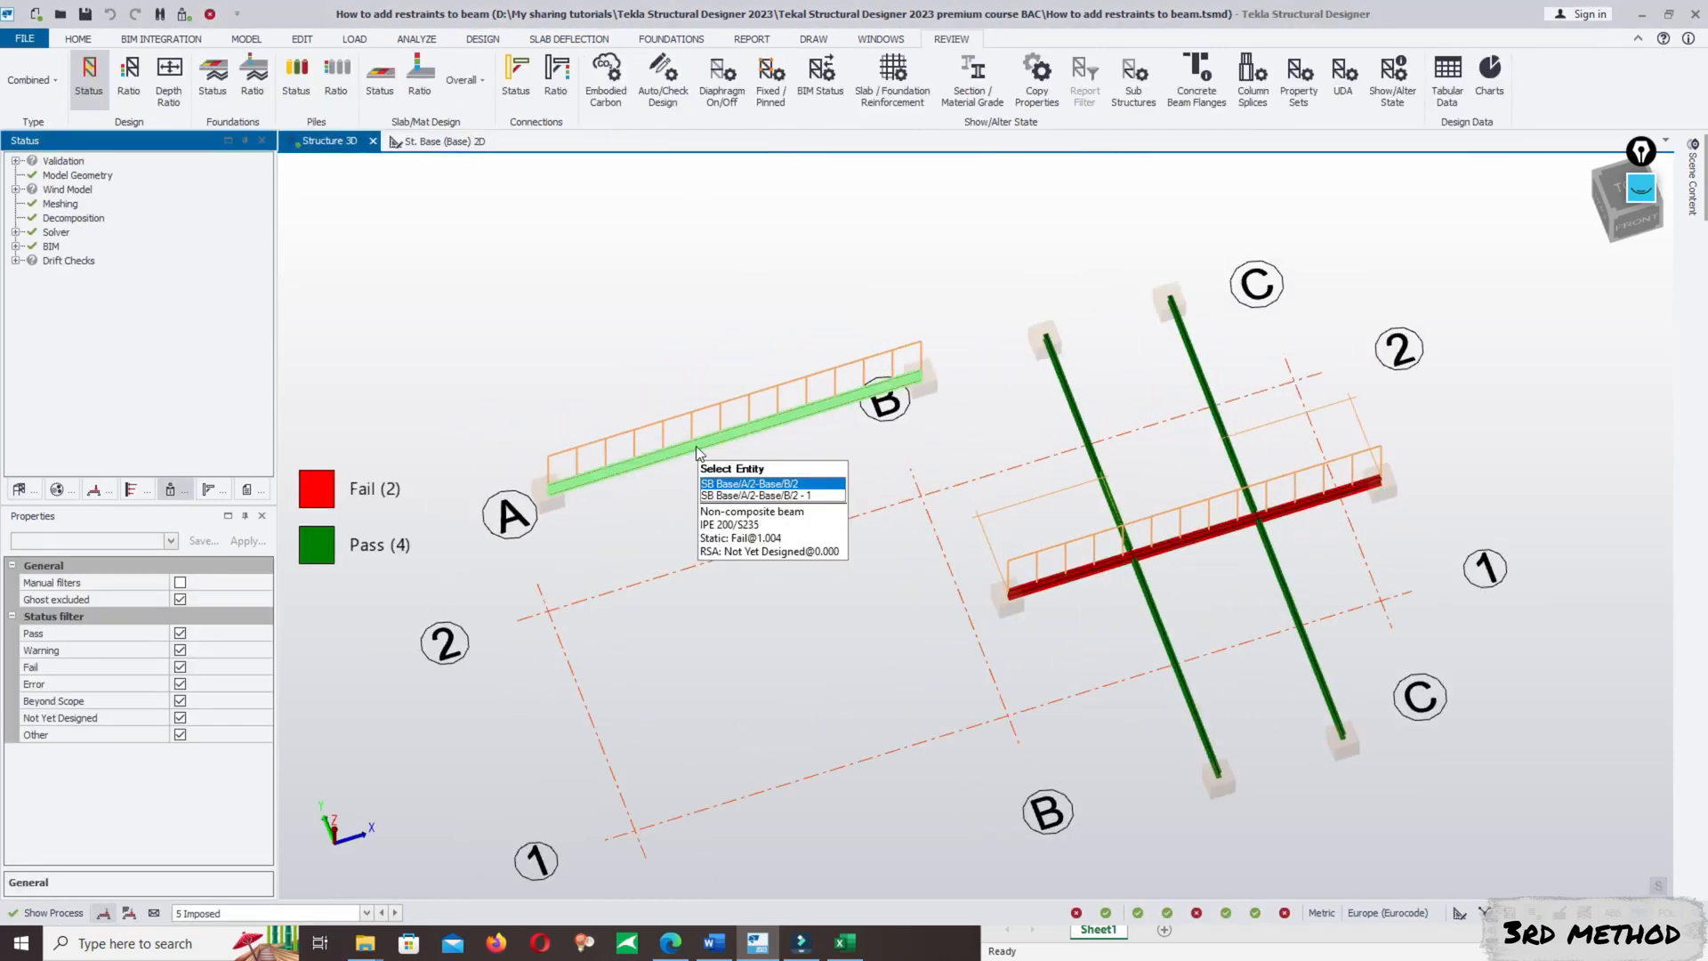
{"action": "mouse_move", "coordinate": [1175, 544]}
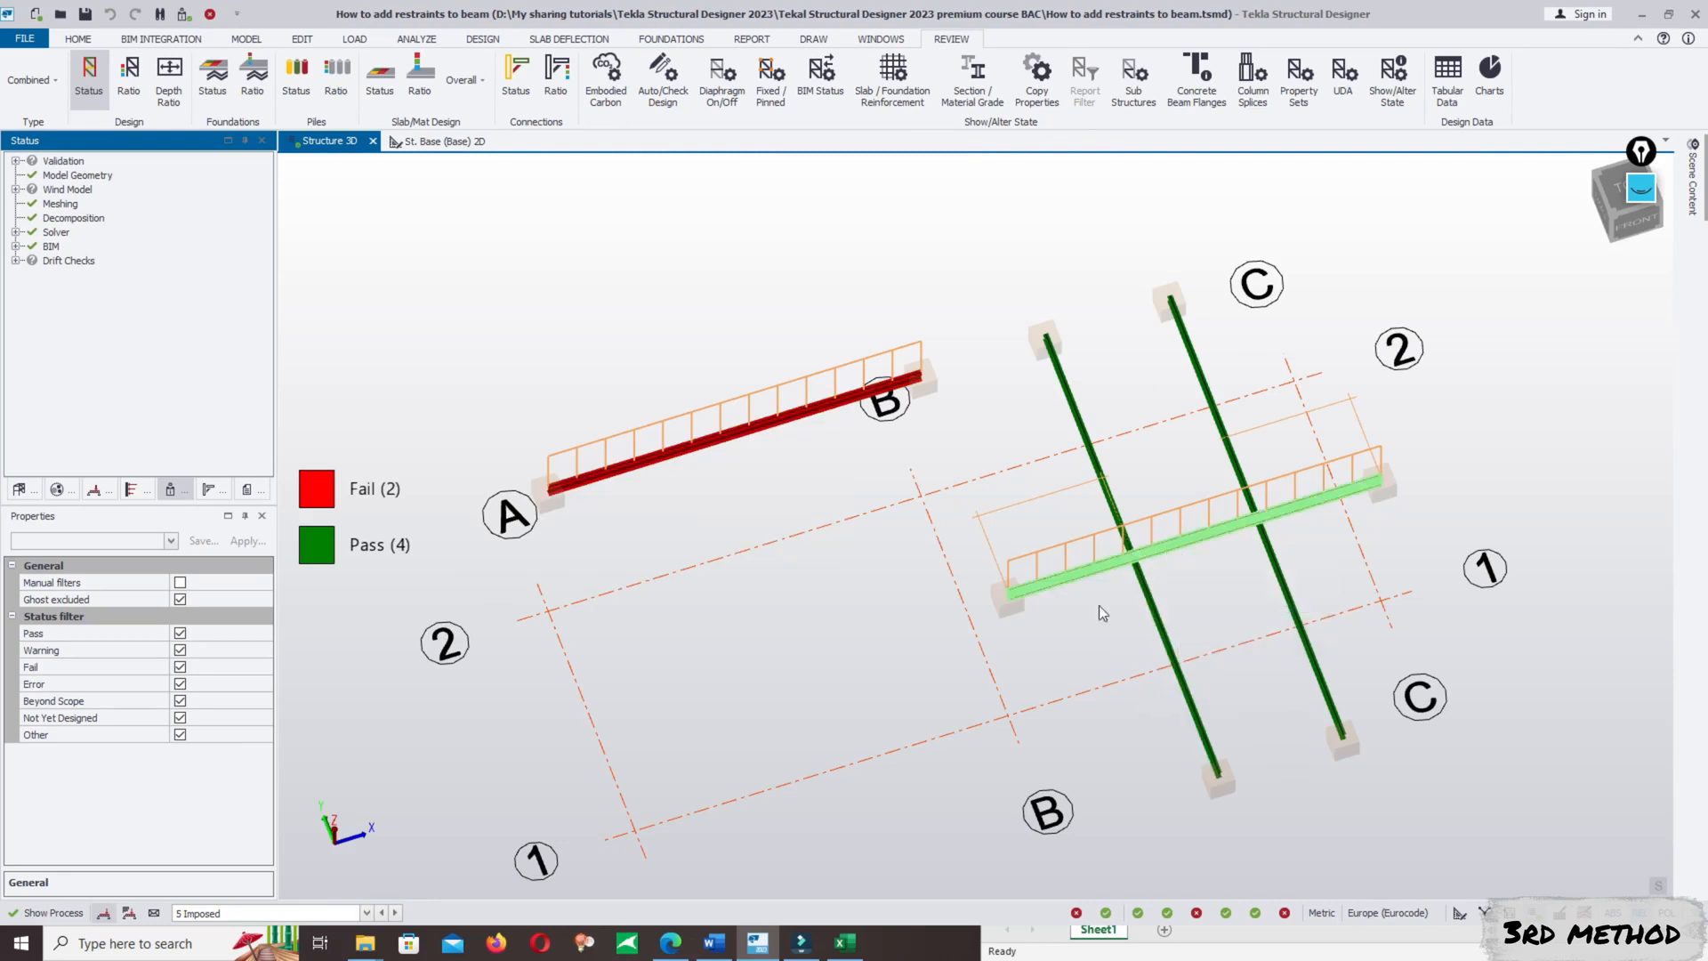
{"action": "left_click", "coordinate": [697, 450]}
{"action": "right_click", "coordinate": [697, 451]}
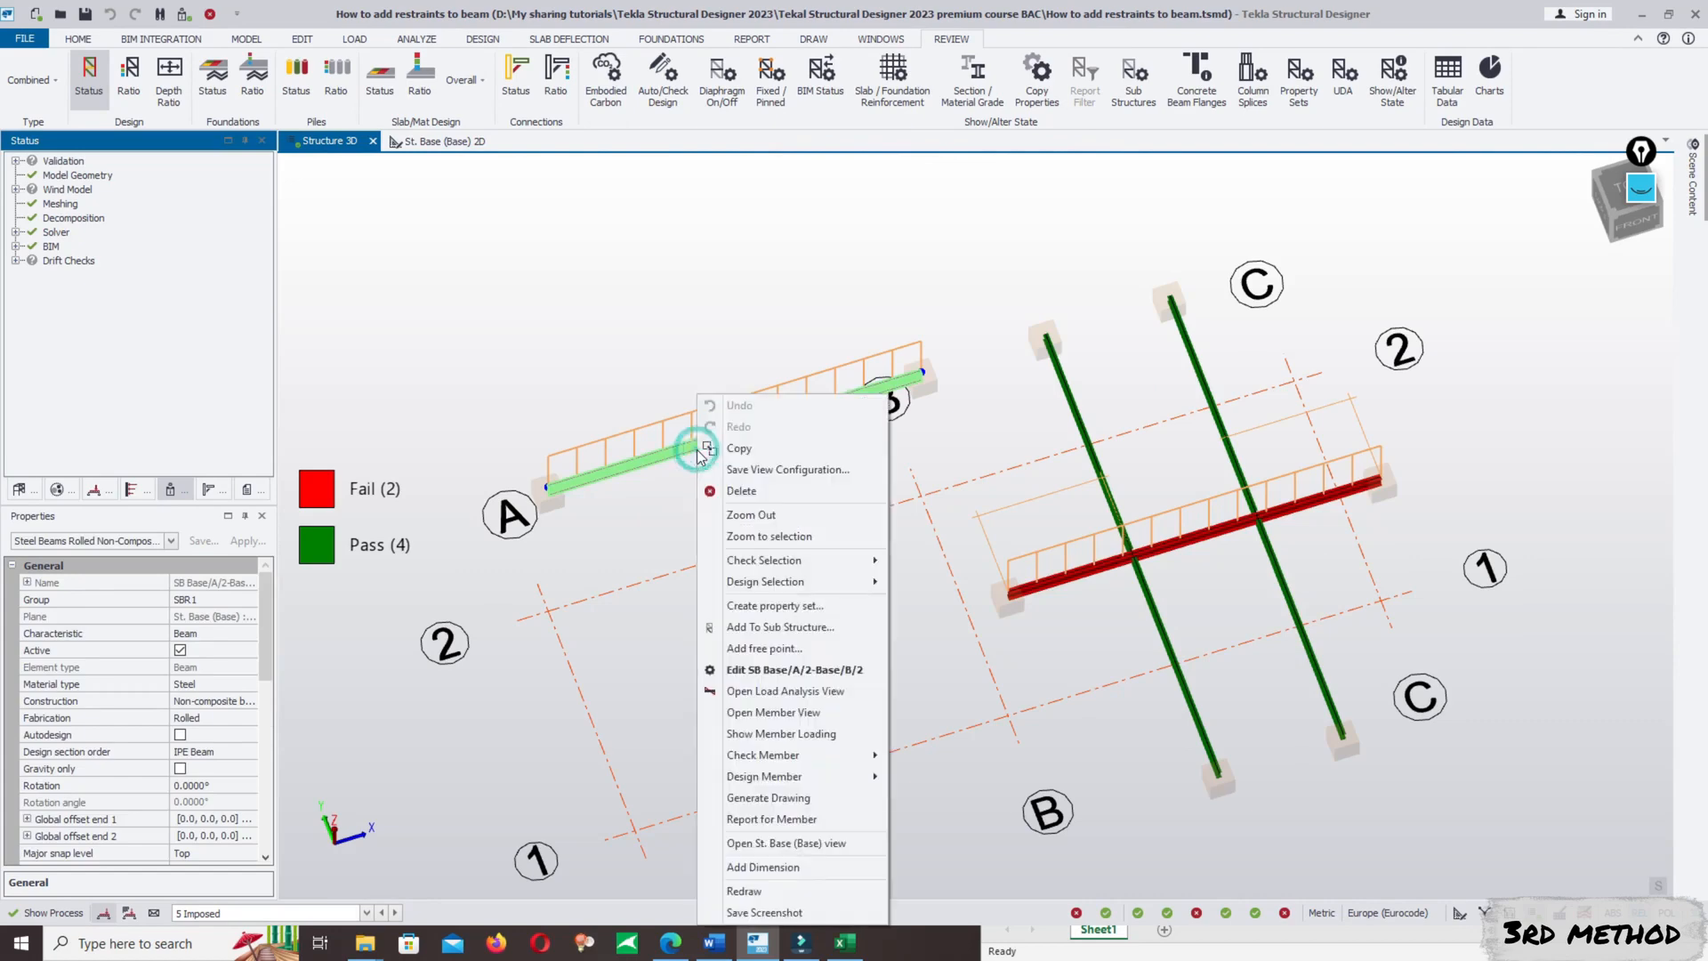
{"action": "mouse_move", "coordinate": [858, 766]}
{"action": "left_click", "coordinate": [929, 760]}
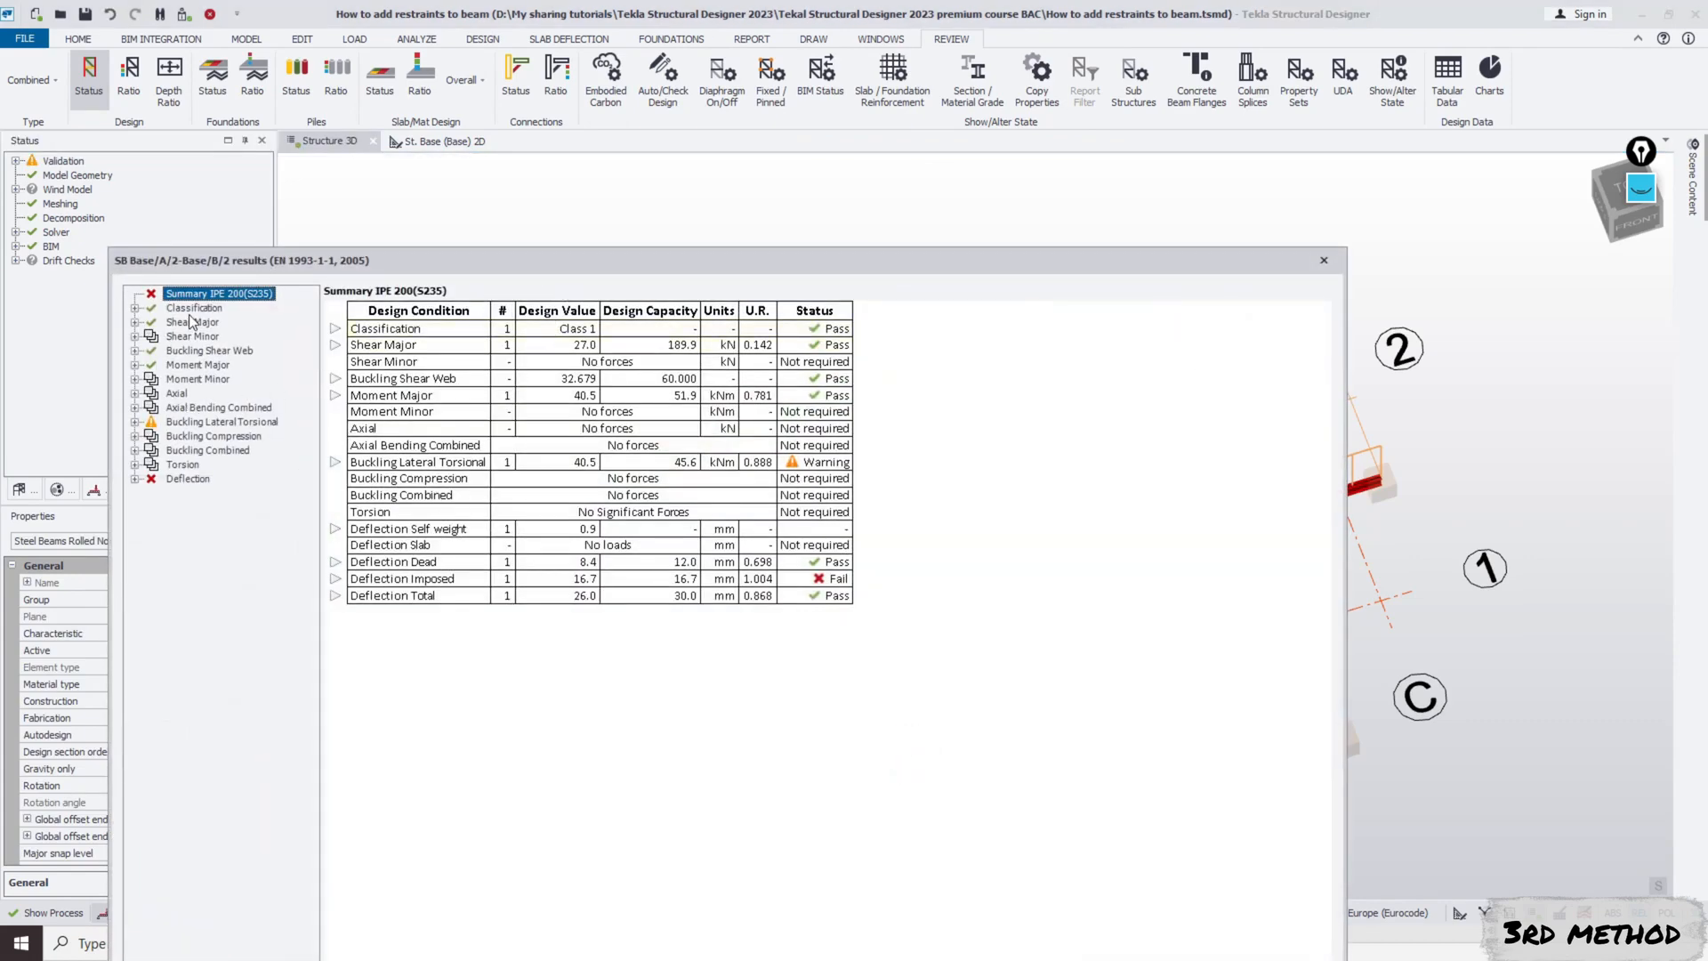
{"action": "left_click", "coordinate": [205, 423]}
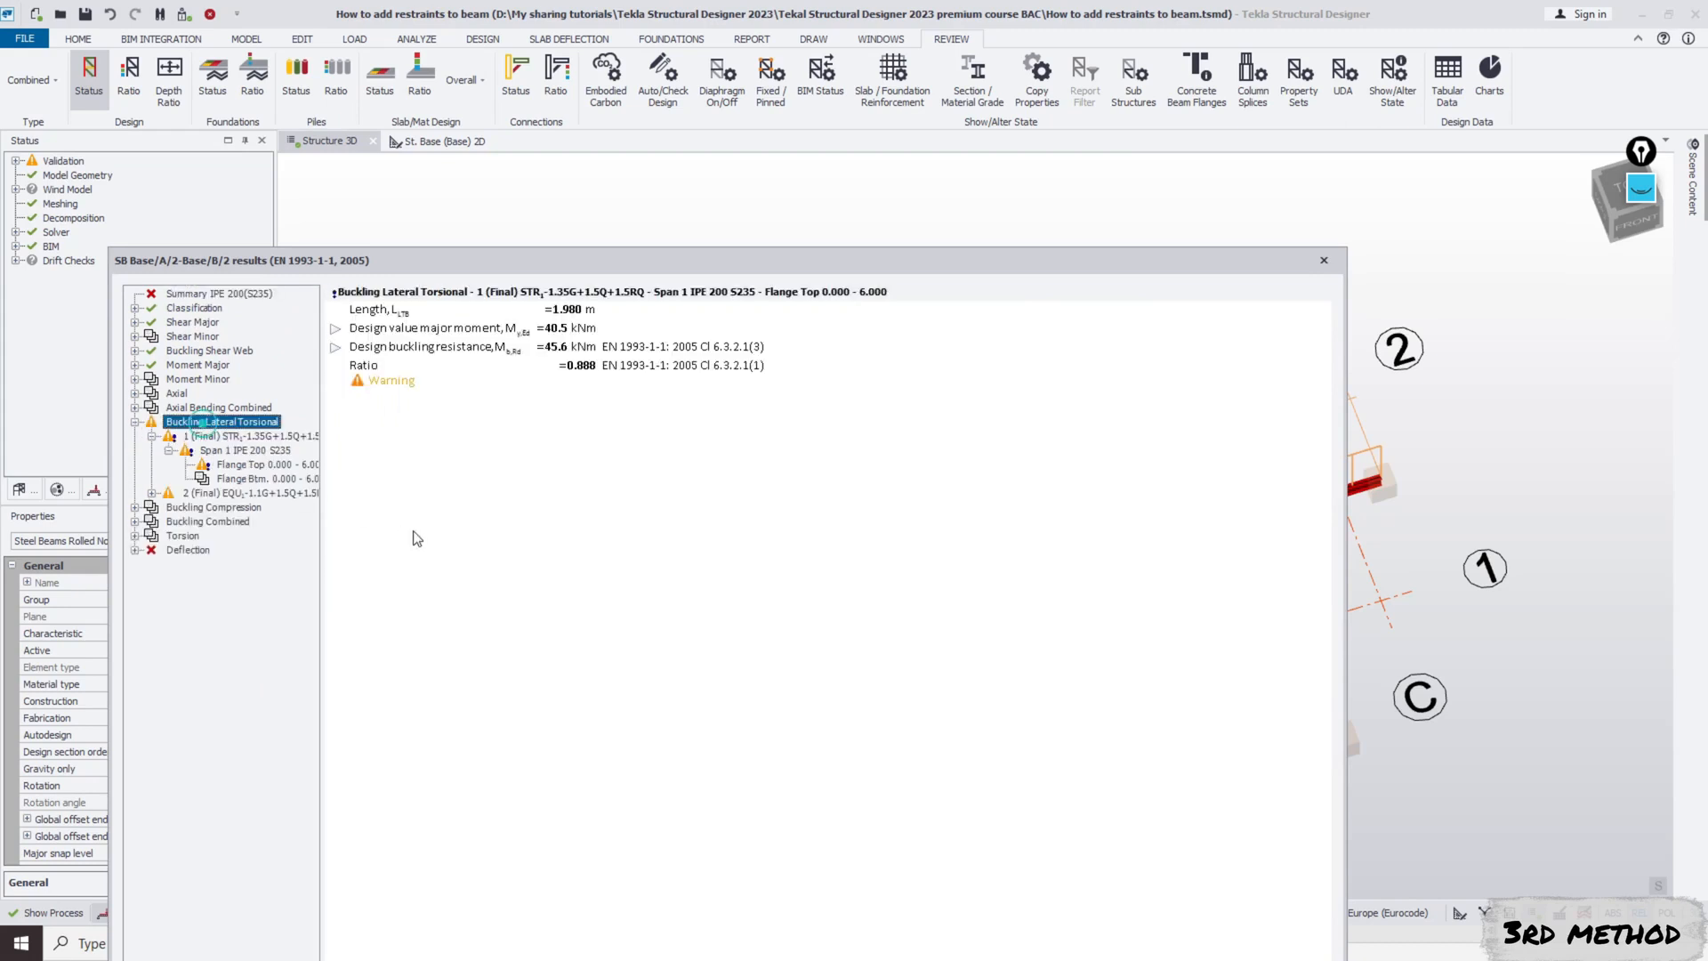
{"action": "left_click", "coordinate": [209, 293]}
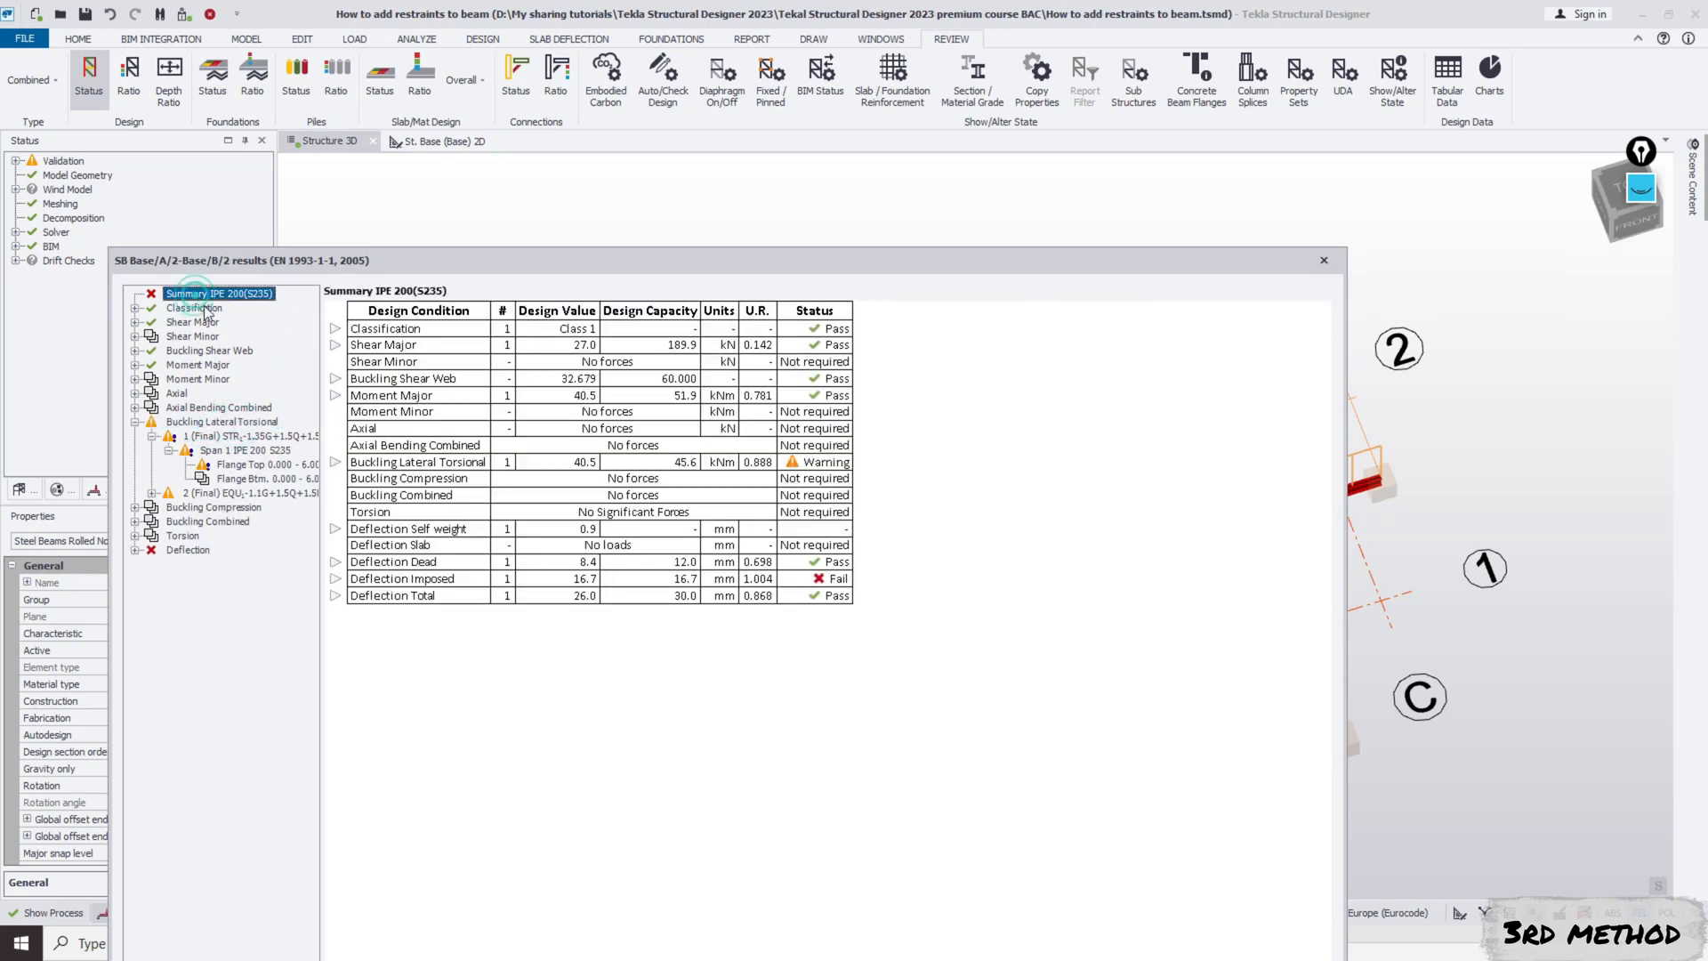
{"action": "left_click", "coordinate": [335, 461]}
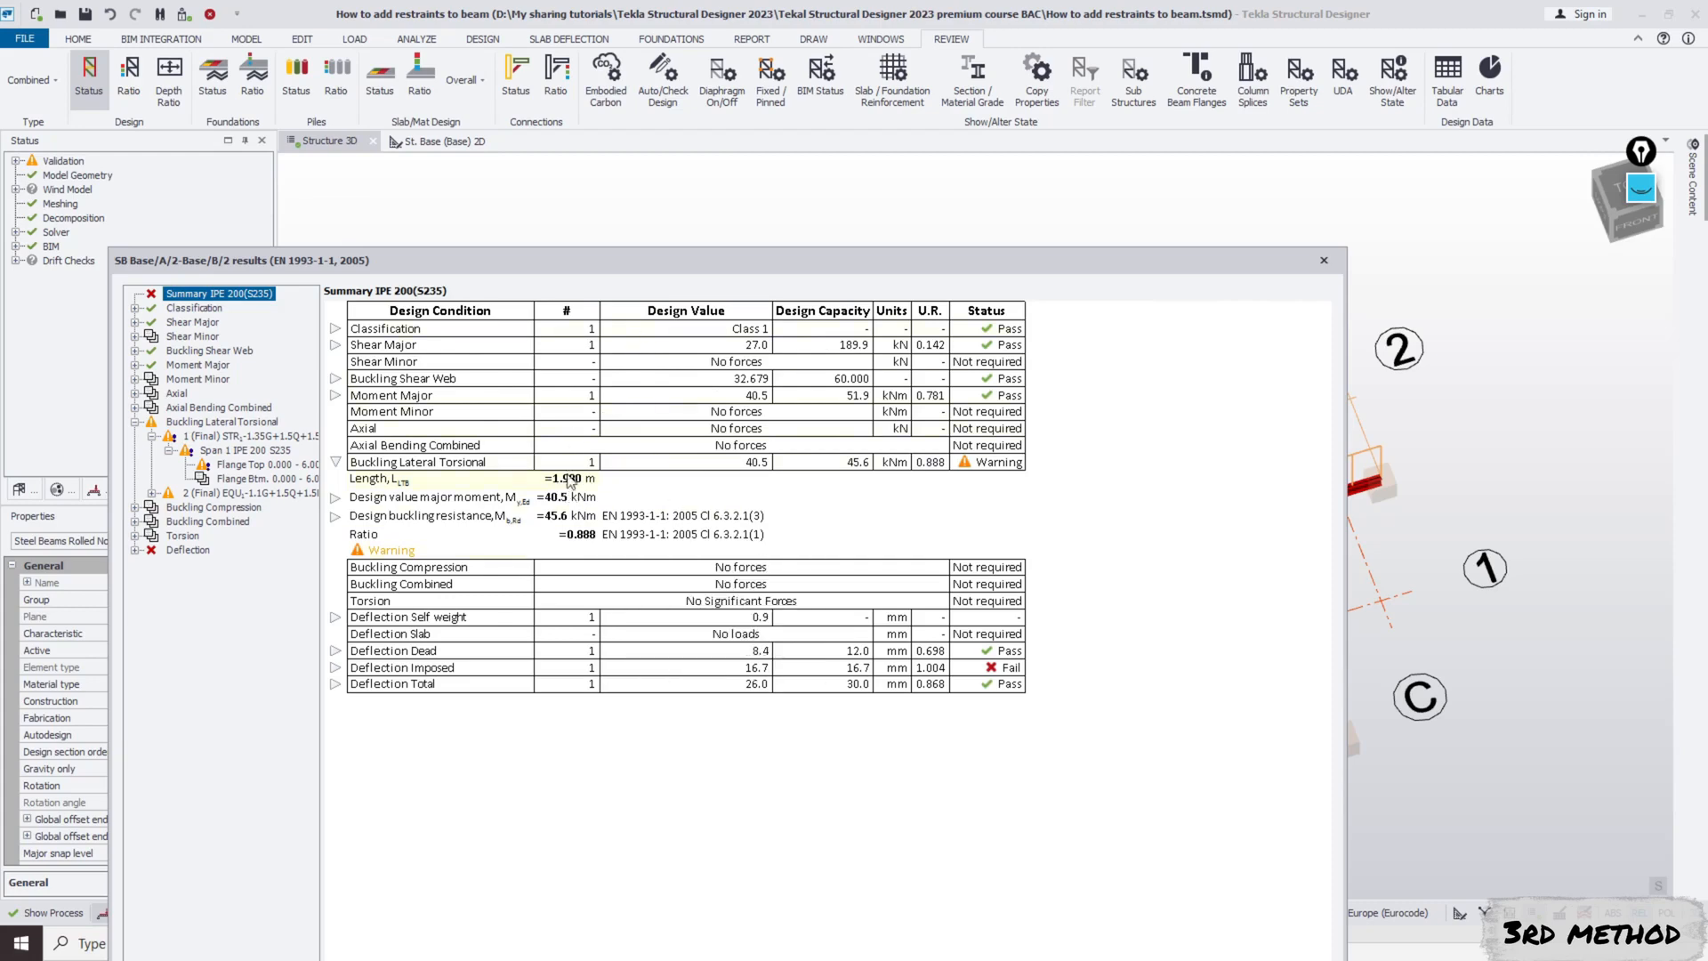
- Switch to the Excel workbook, calculate =0.33*6 in cell A3 and enter the unit m in cell B3
{"action": "left_click_drag", "start_coordinate": [745, 263], "coordinate": [627, 97]}
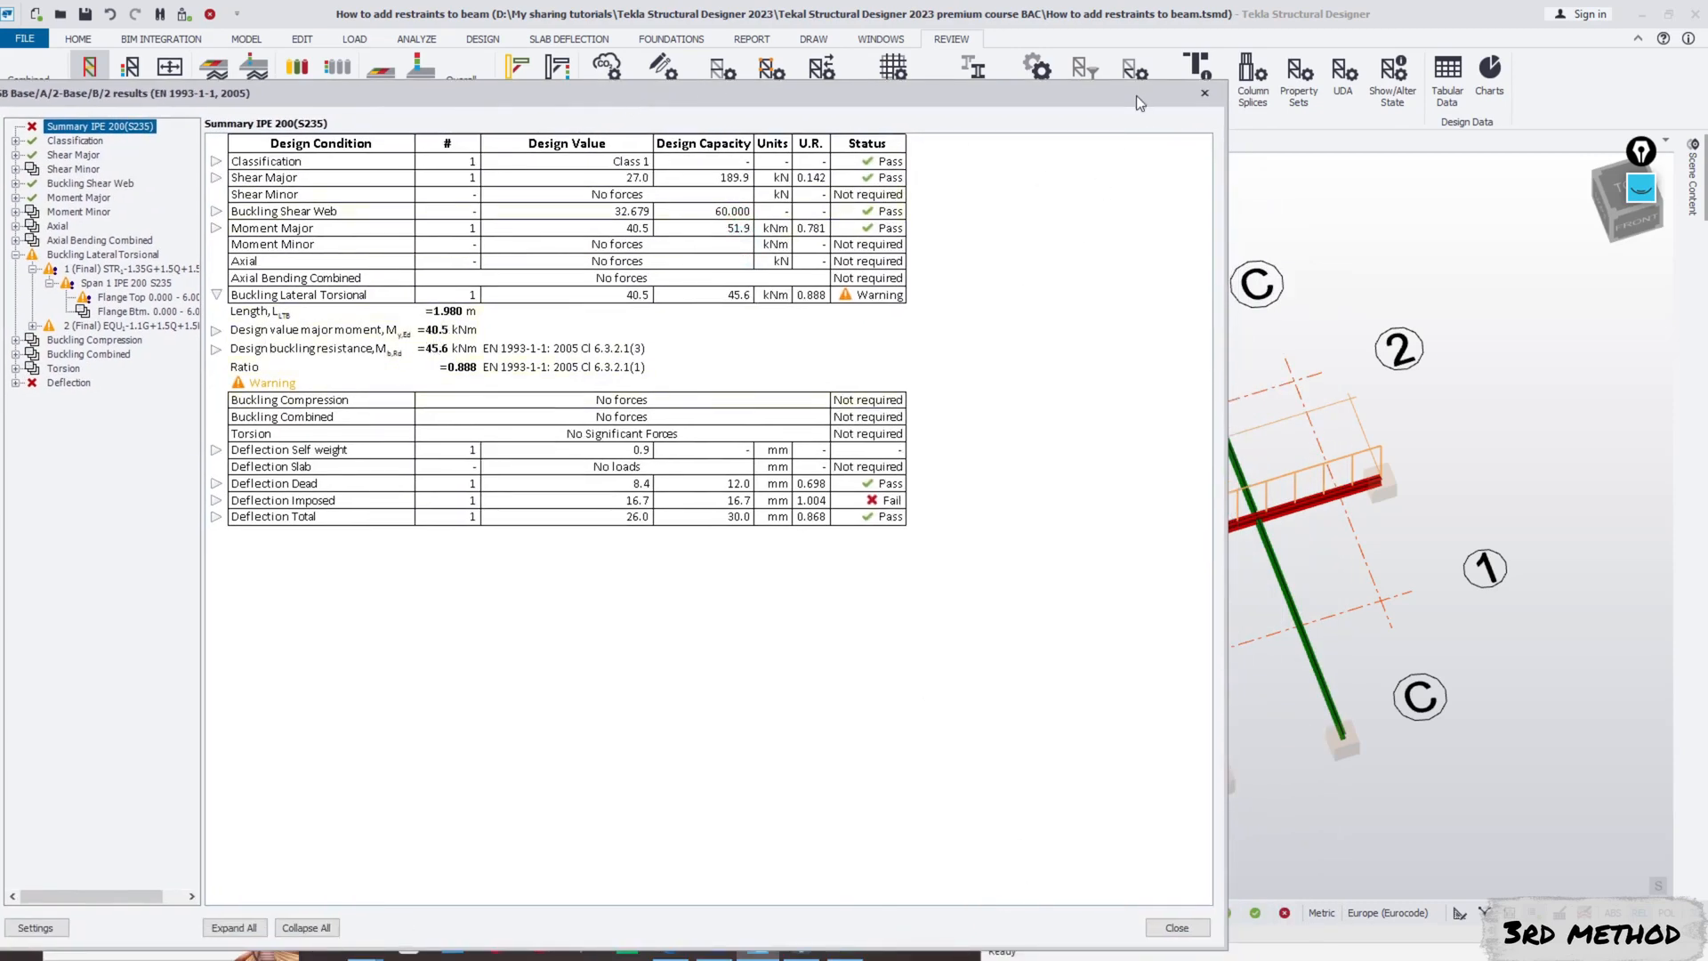
{"action": "left_click_drag", "start_coordinate": [1136, 95], "coordinate": [962, 51]}
{"action": "left_click", "coordinate": [844, 942]}
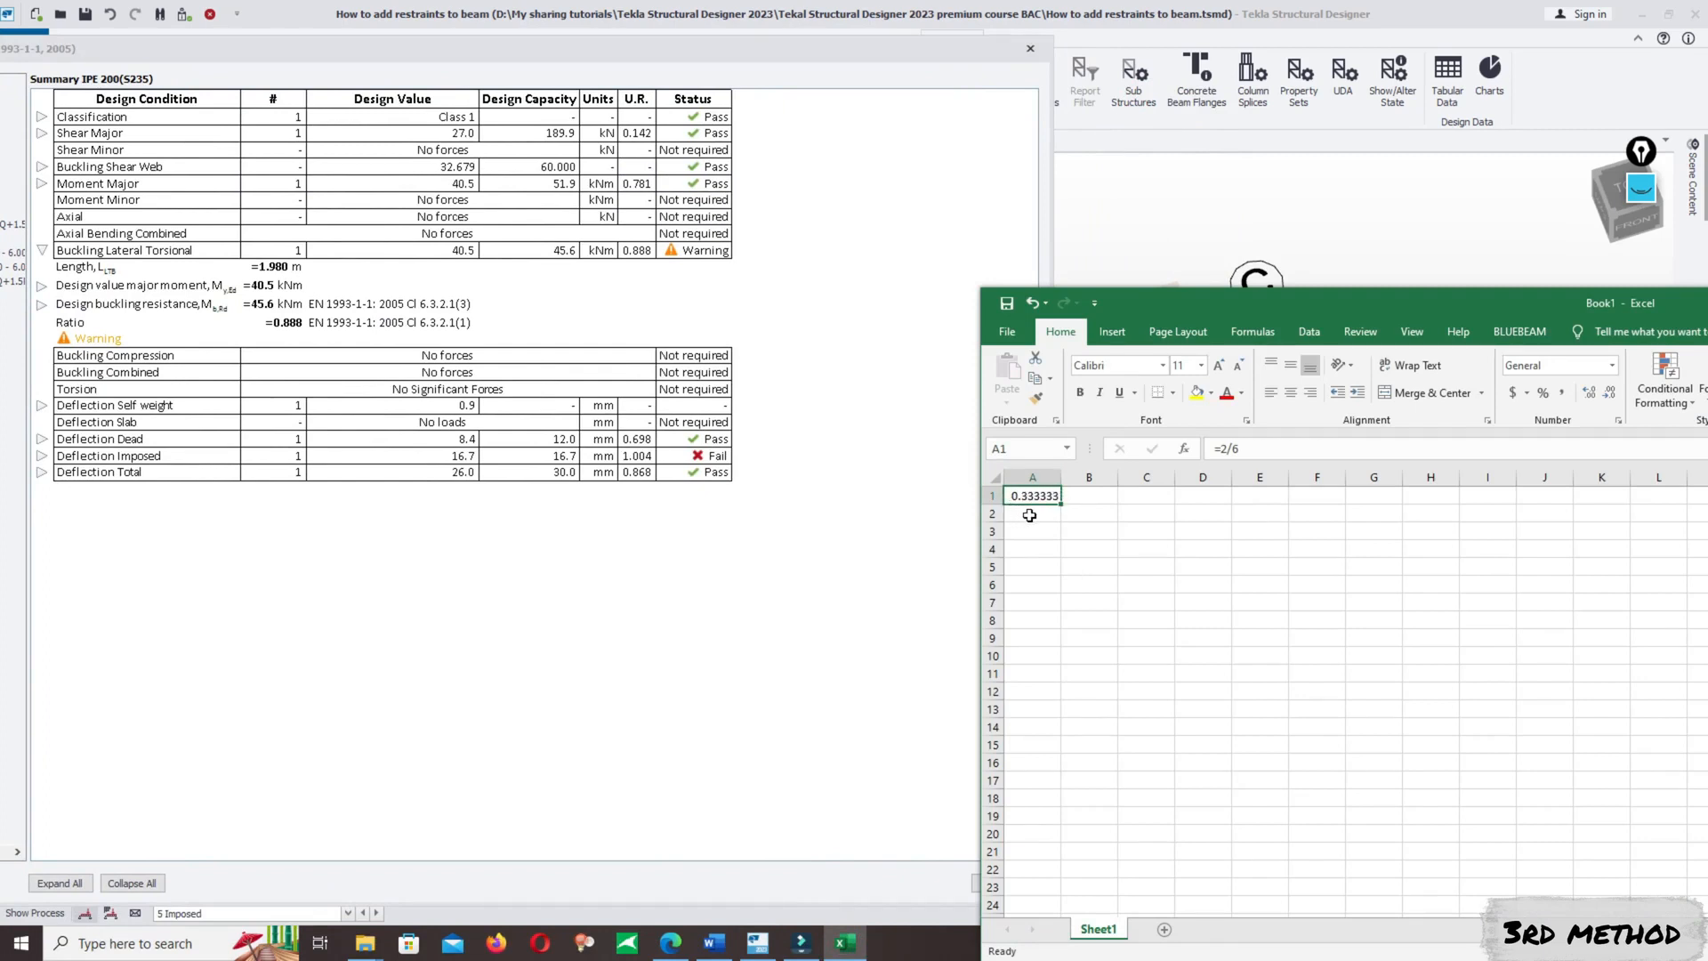
{"action": "left_click", "coordinate": [1032, 531]}
{"action": "type", "text": "="}
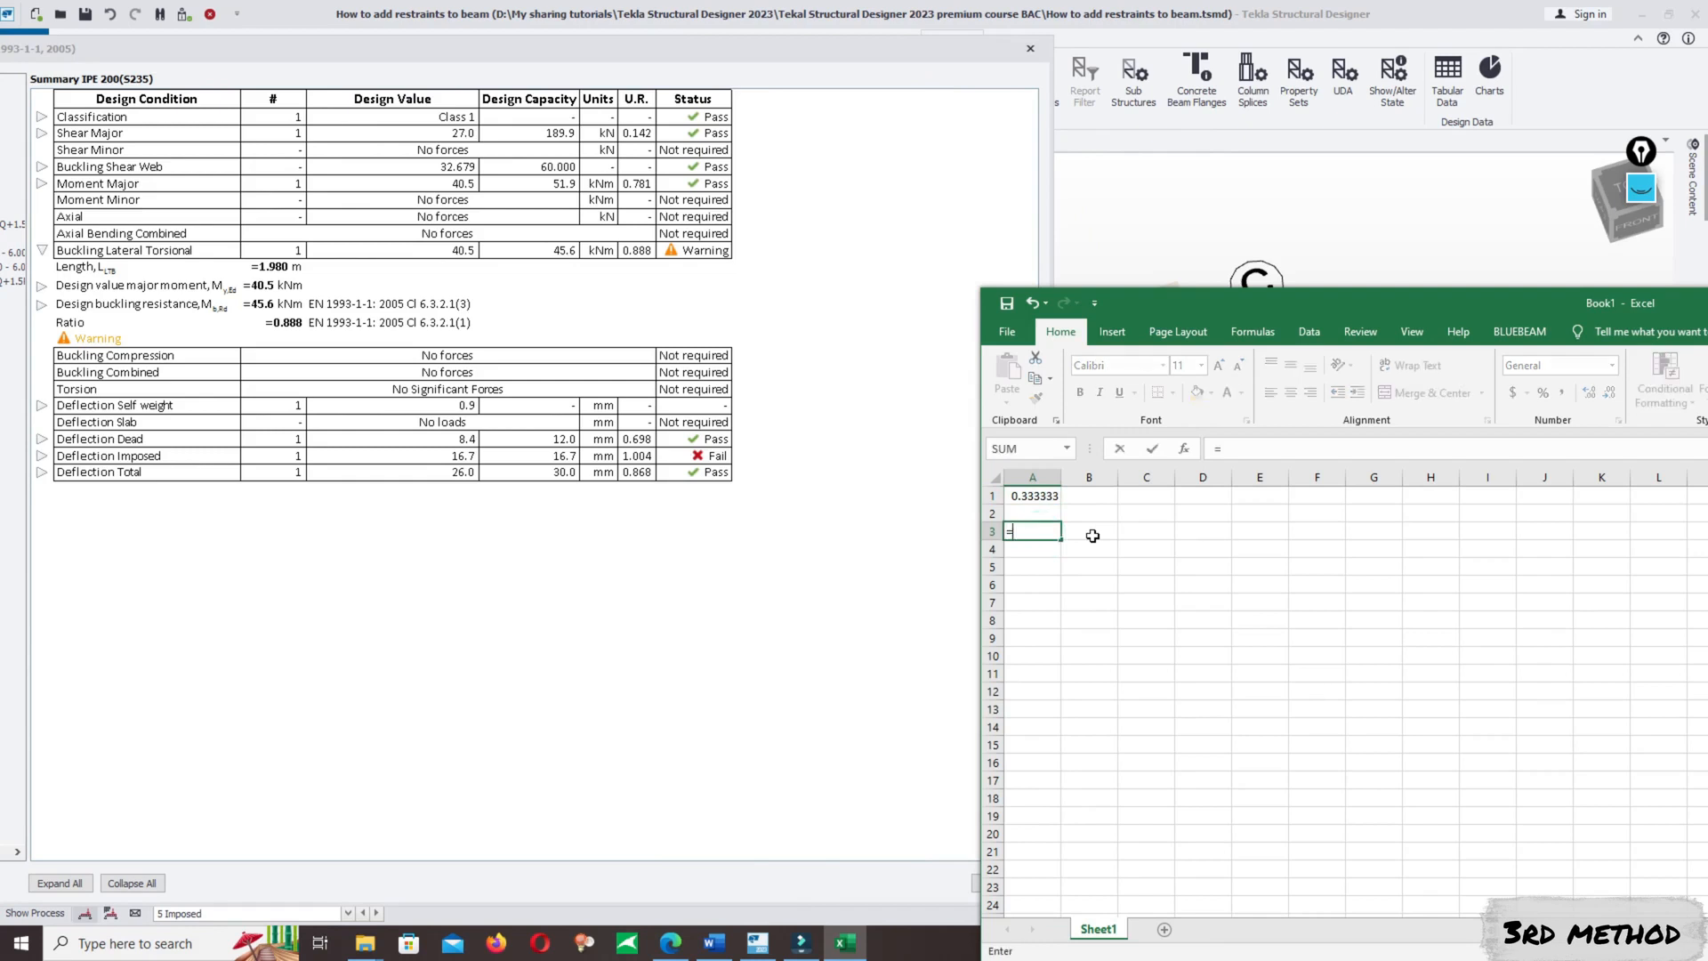
{"action": "type", "text": "0.33*6"}
{"action": "key", "text": "Return"}
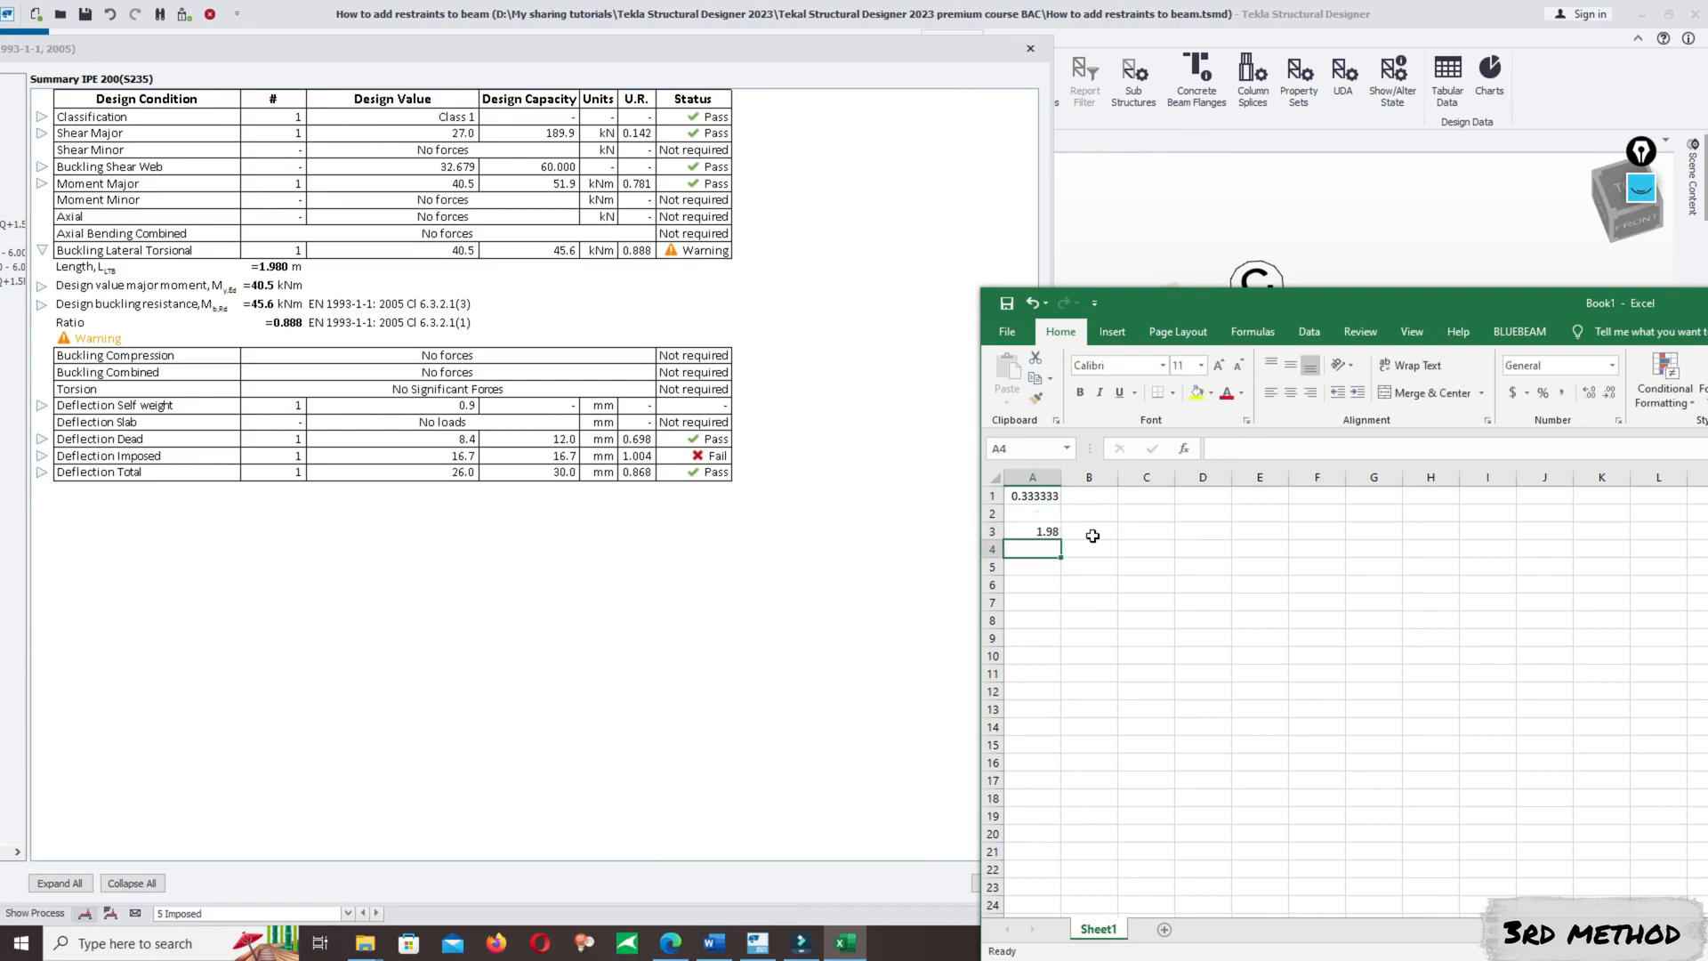
{"action": "left_click", "coordinate": [1039, 533]}
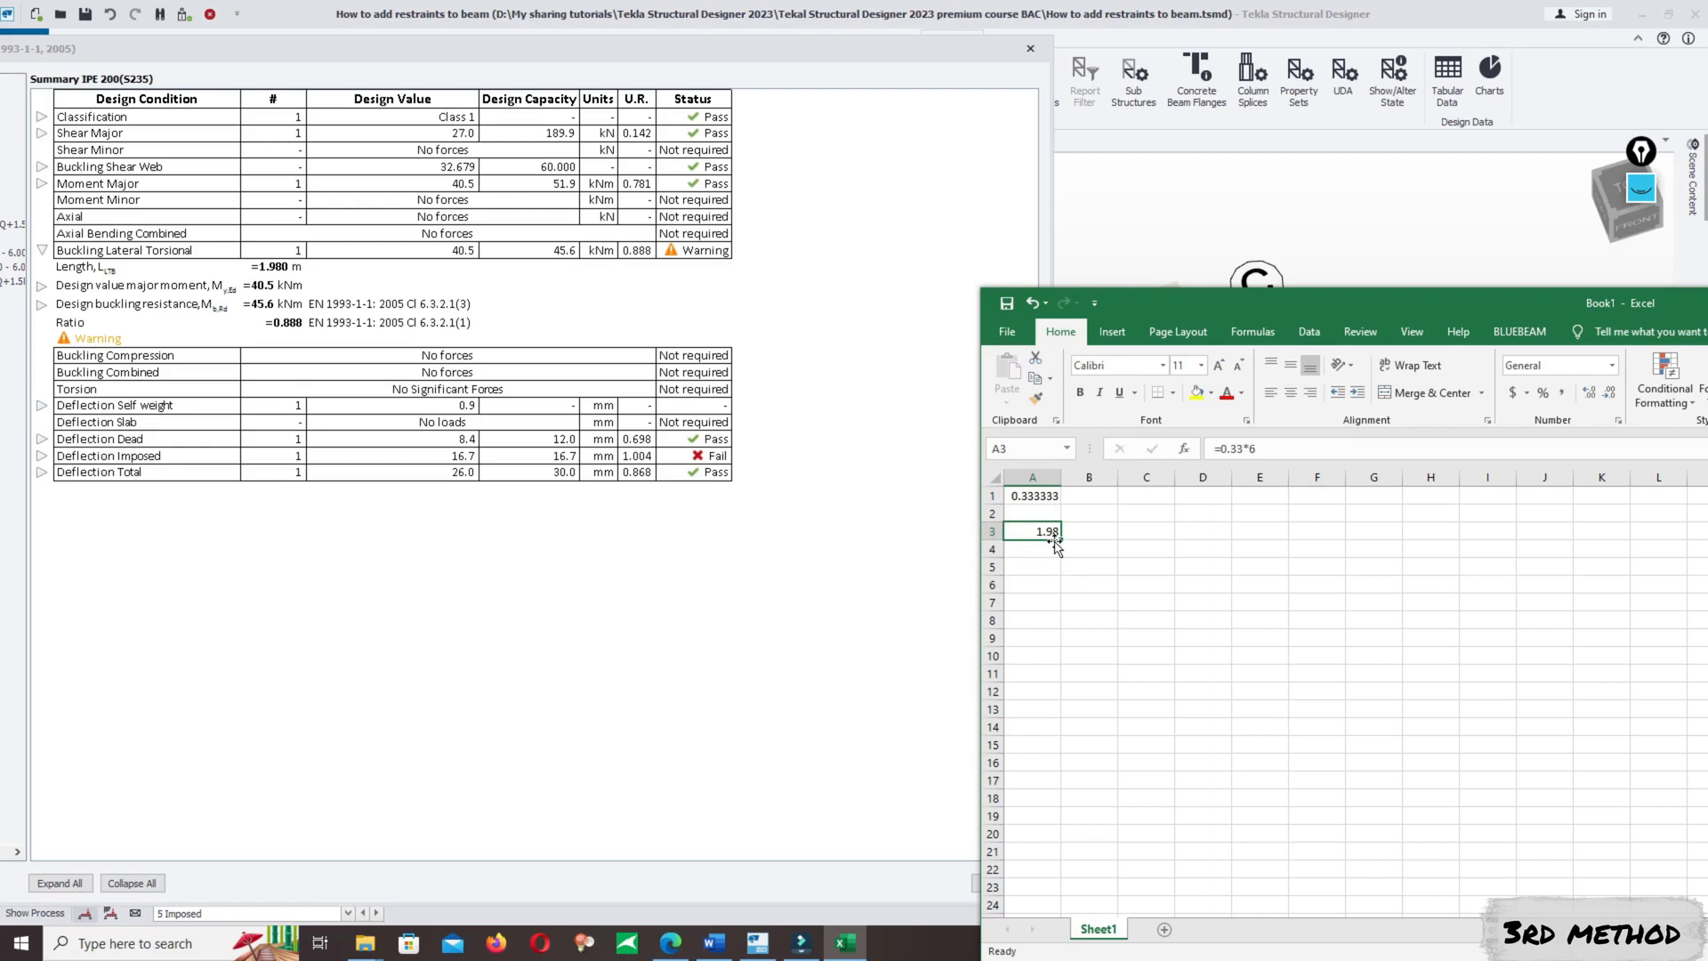
{"action": "left_click", "coordinate": [1087, 531]}
{"action": "type", "text": "mn"}
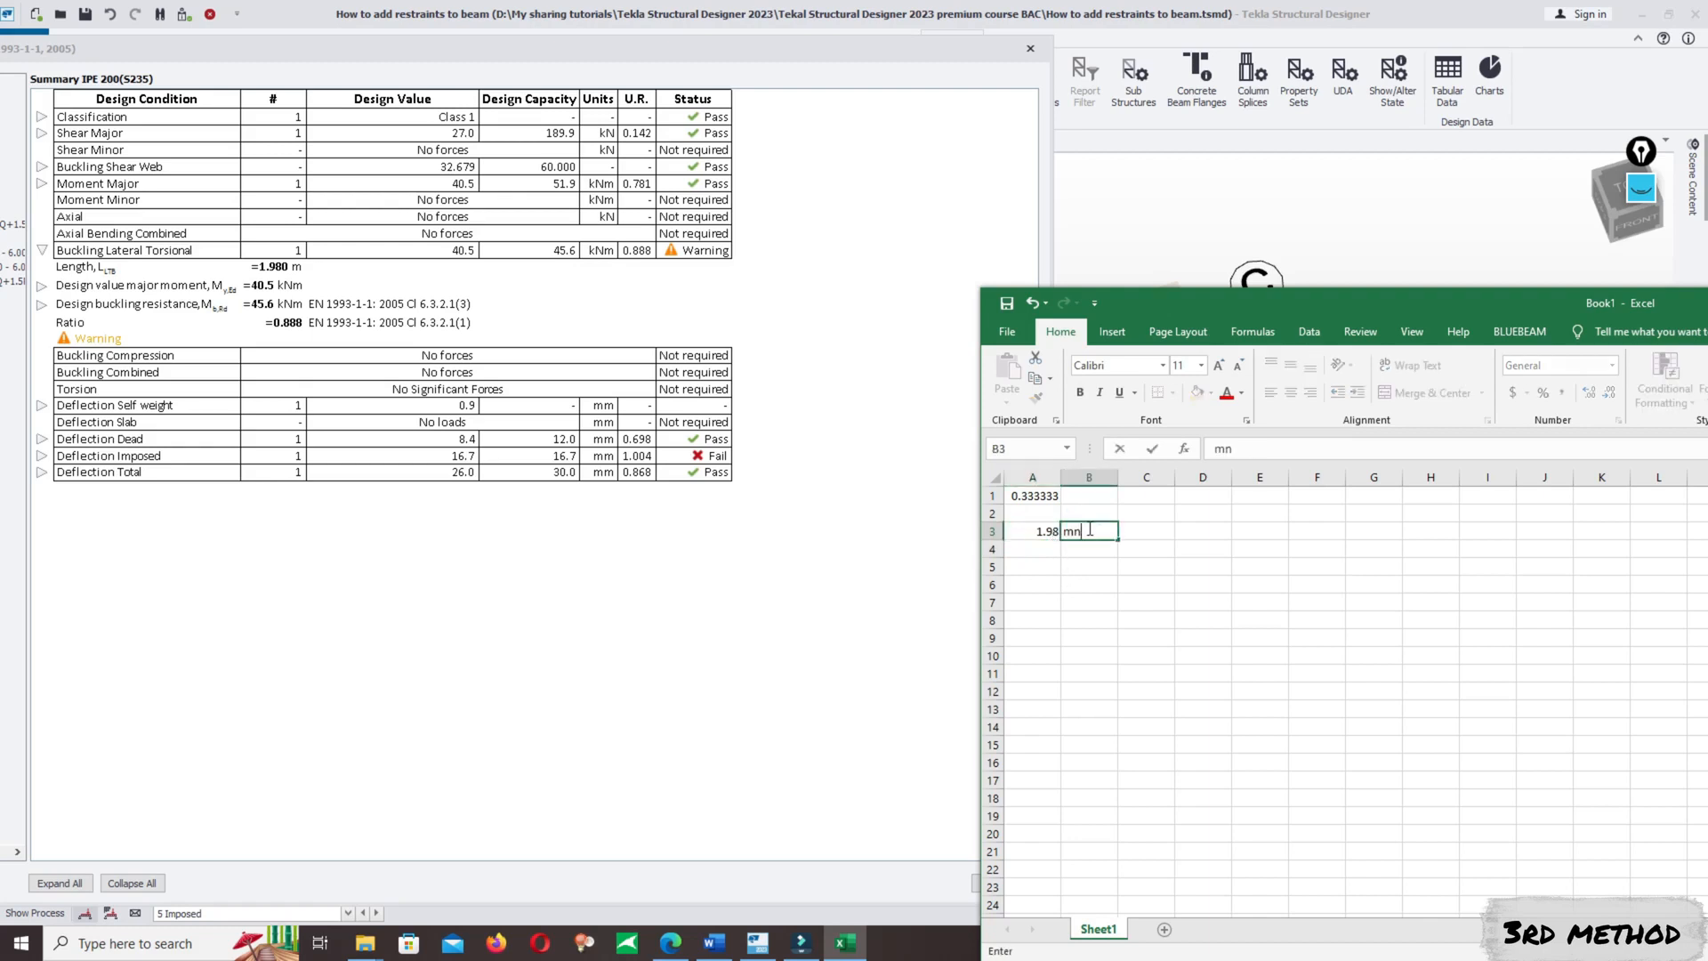
{"action": "key", "text": "Return"}
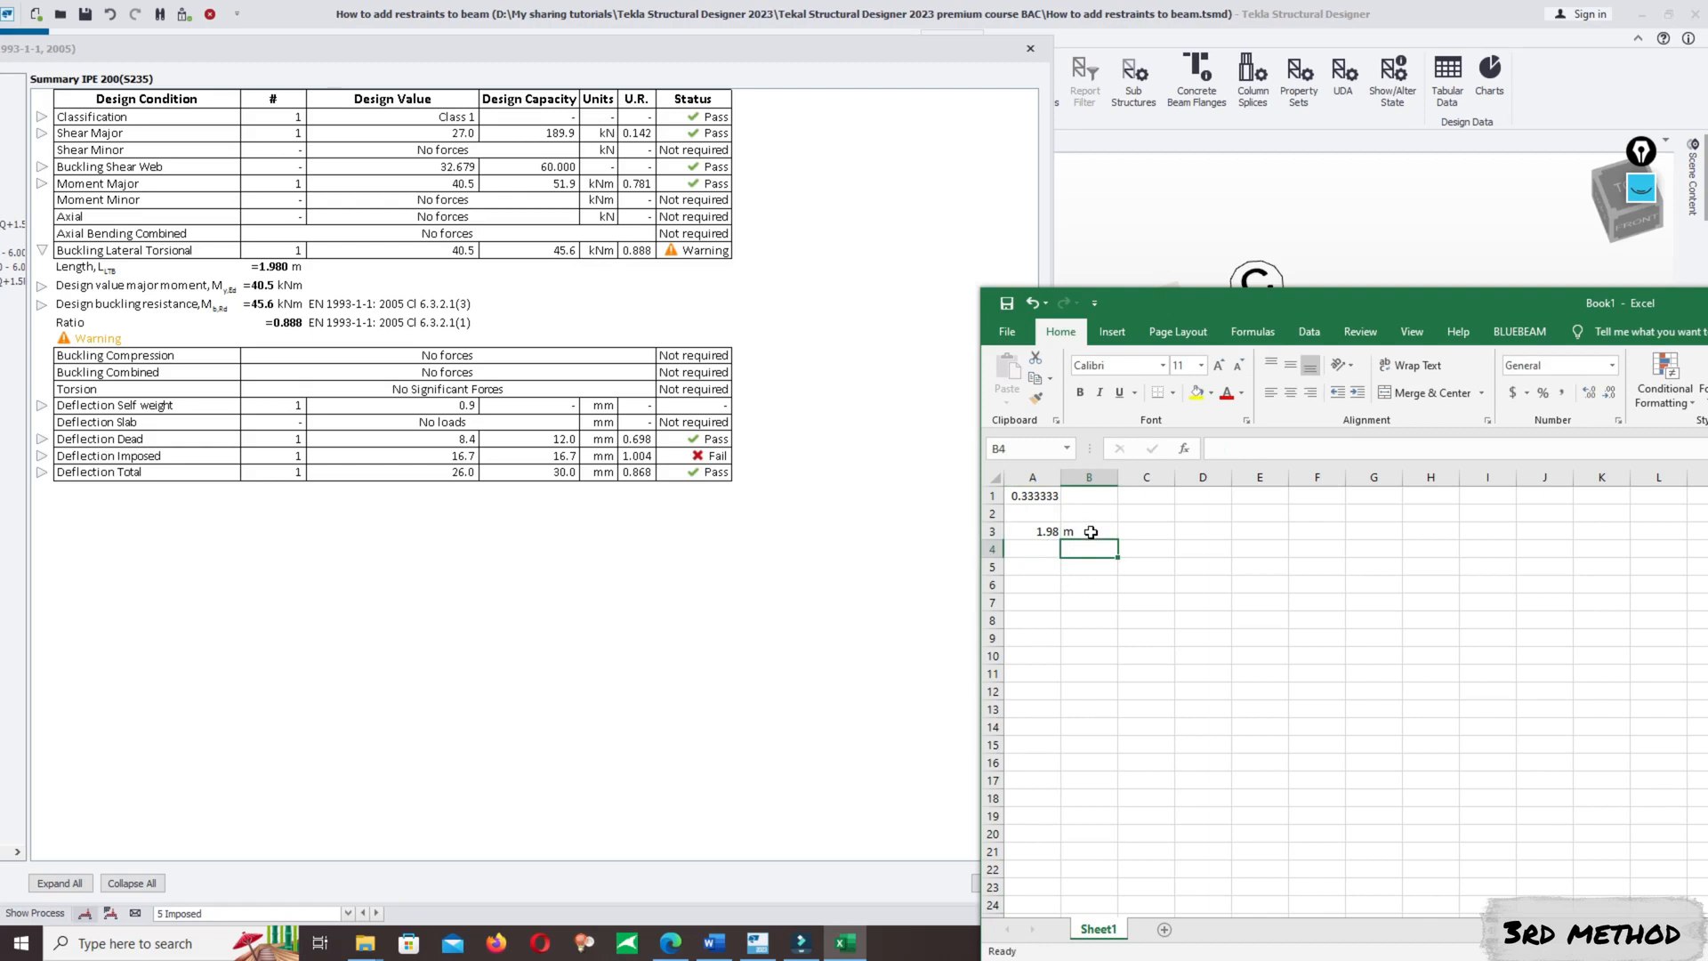
- Compare the length calculated in A3 with the lateral torsional buckling length in the A/2–B/2 beam results
{"action": "left_click", "coordinate": [1037, 532]}
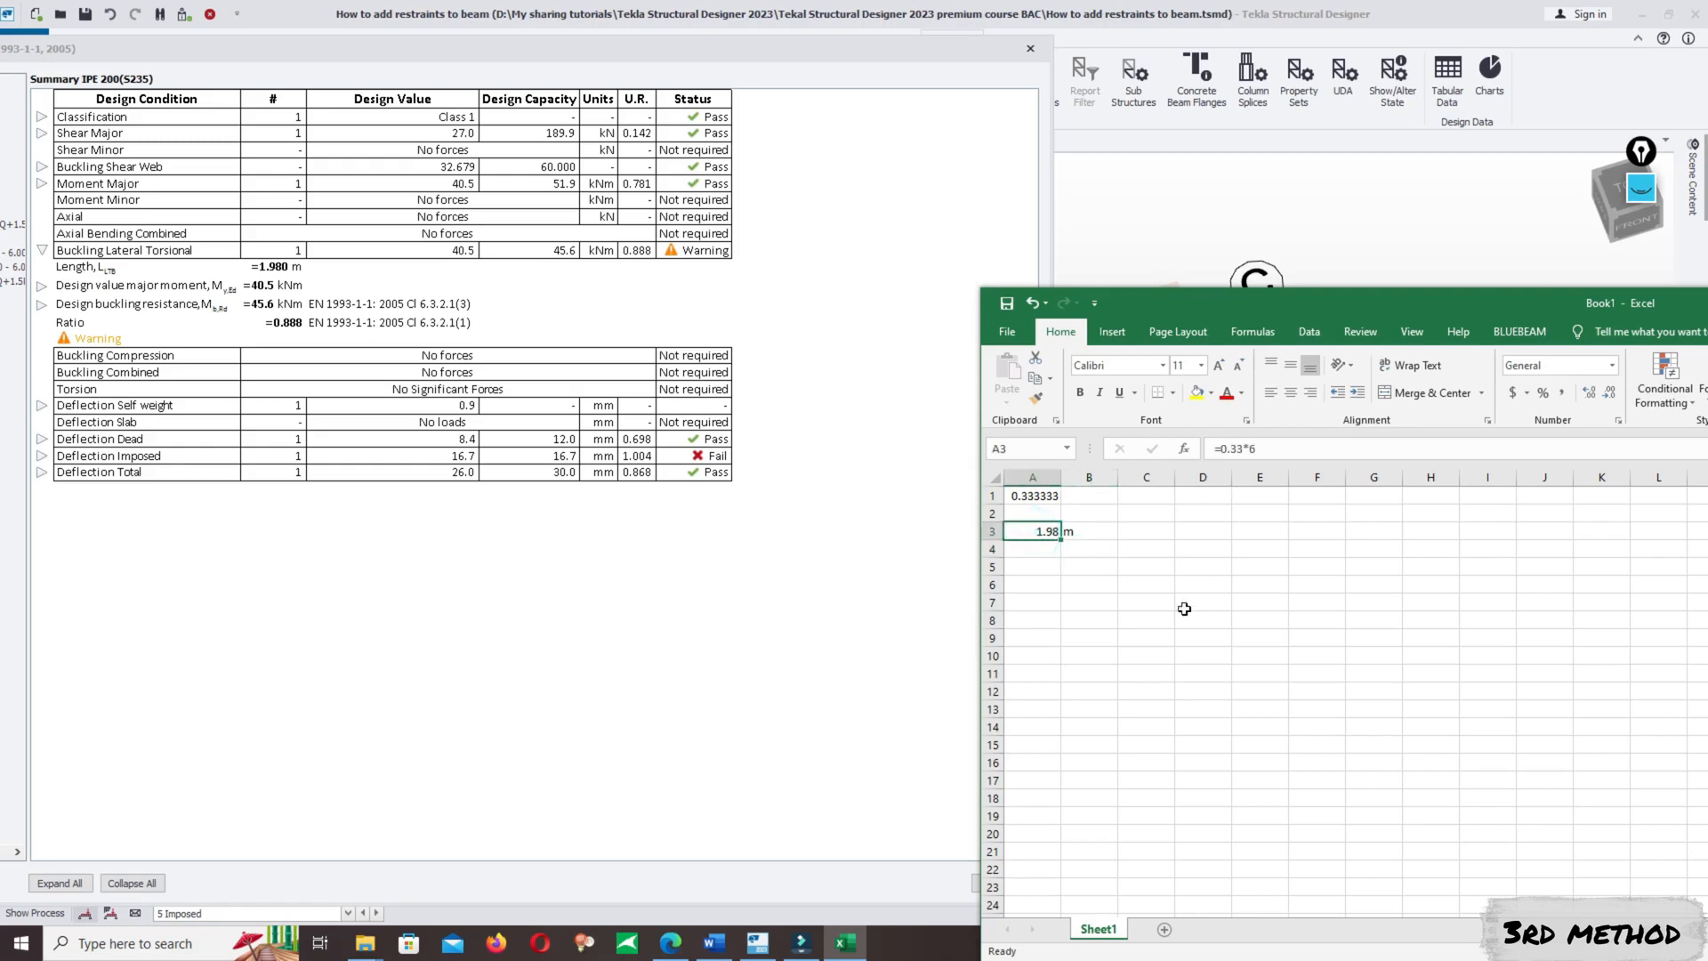
{"action": "left_click", "coordinate": [127, 271]}
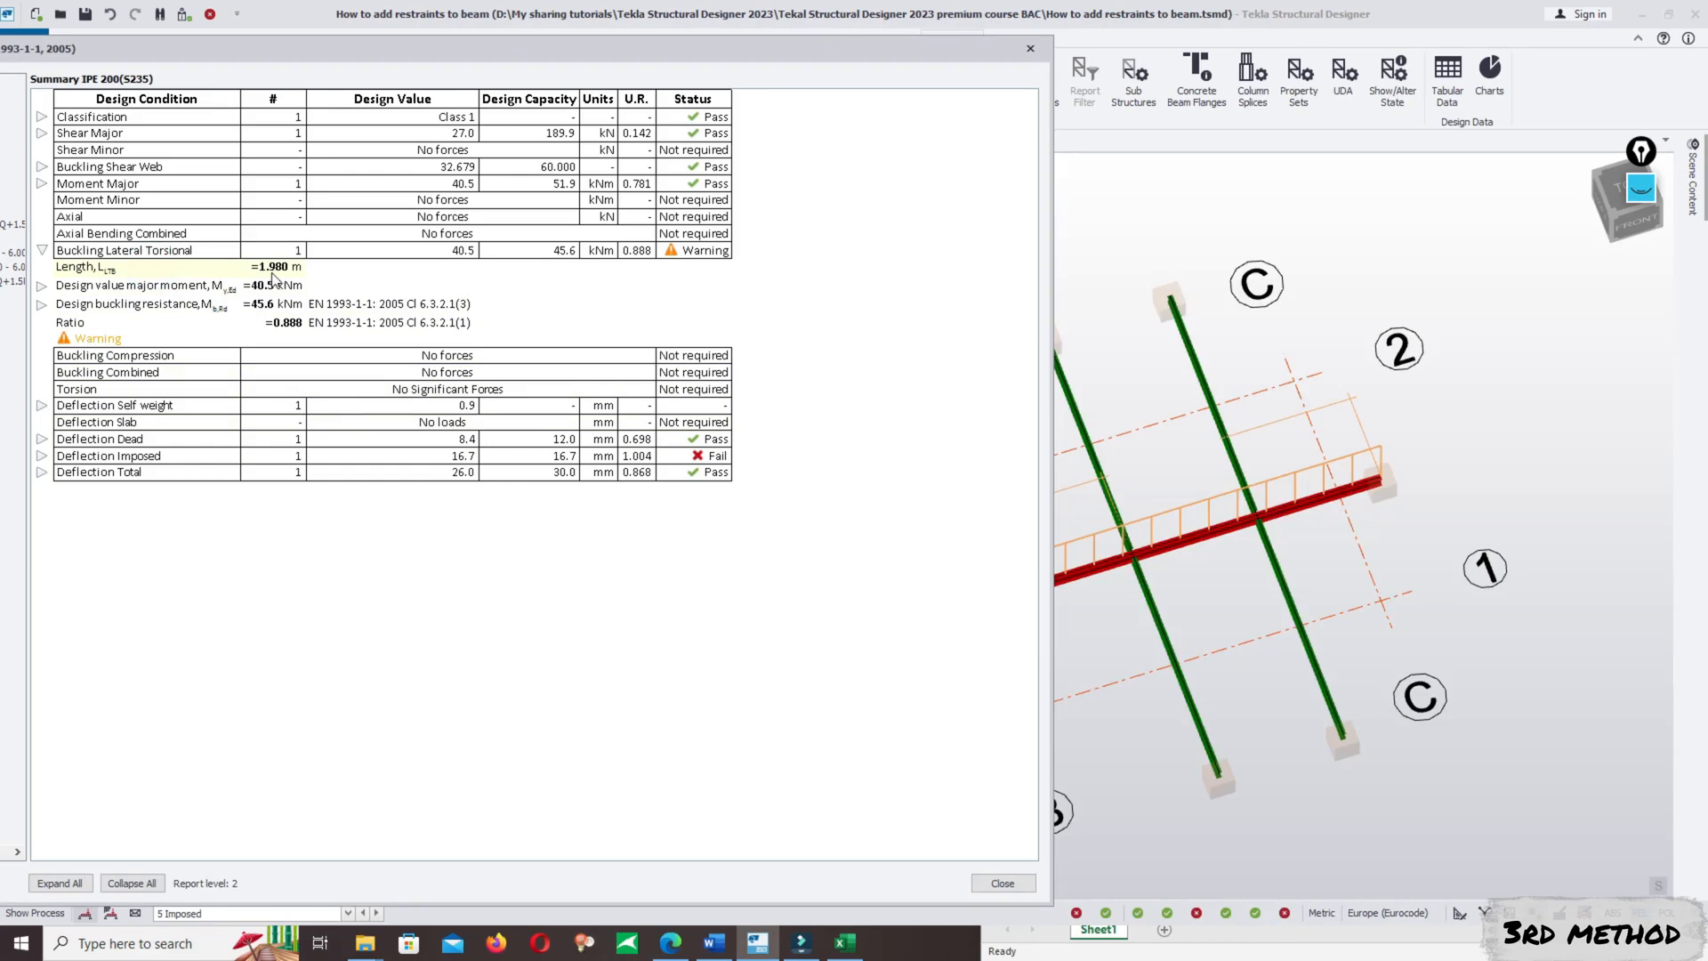
{"action": "left_click", "coordinate": [845, 943]}
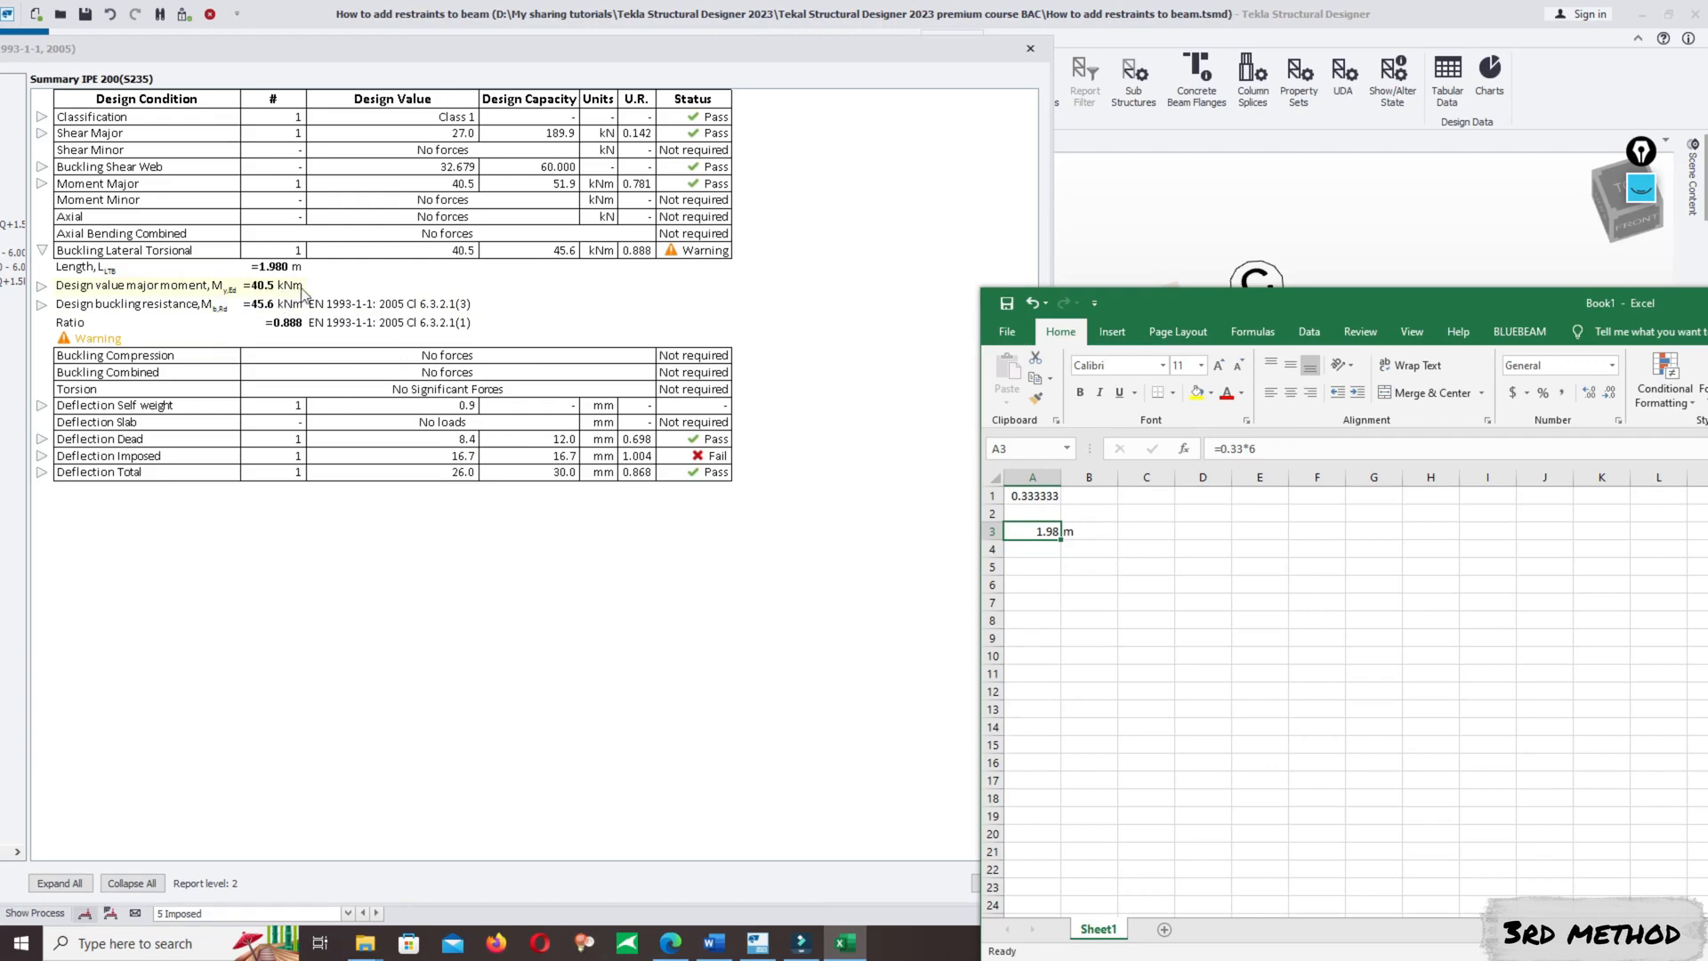
{"action": "left_click", "coordinate": [41, 251]}
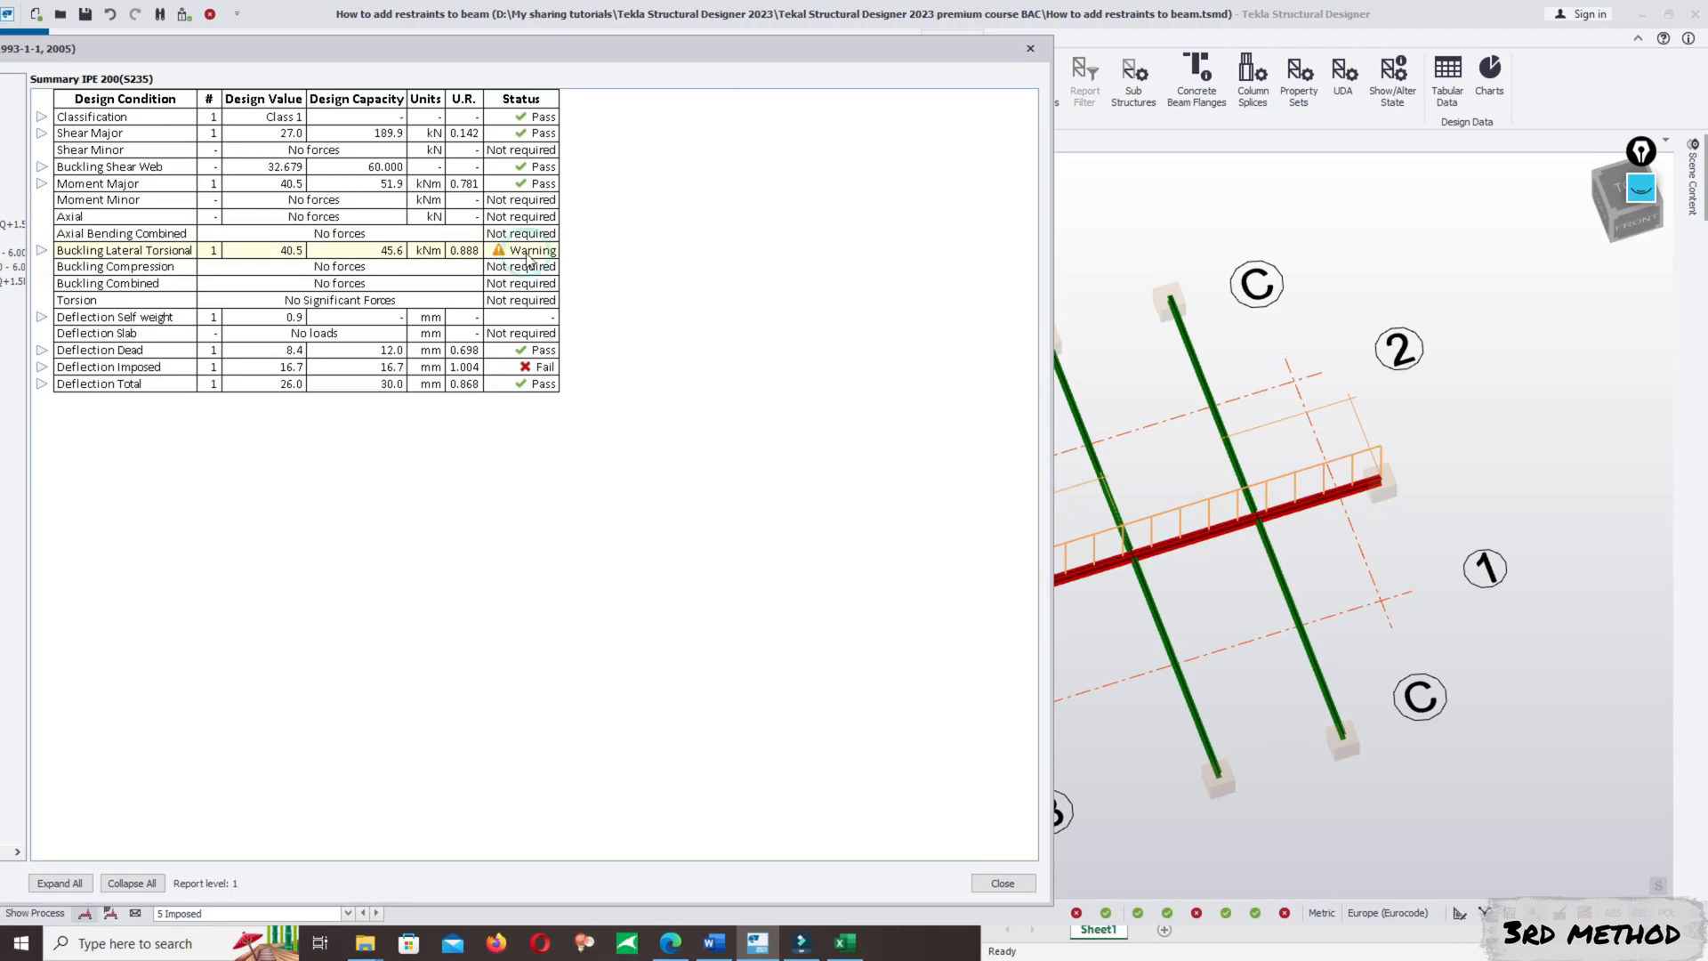
{"action": "left_click", "coordinate": [42, 250]}
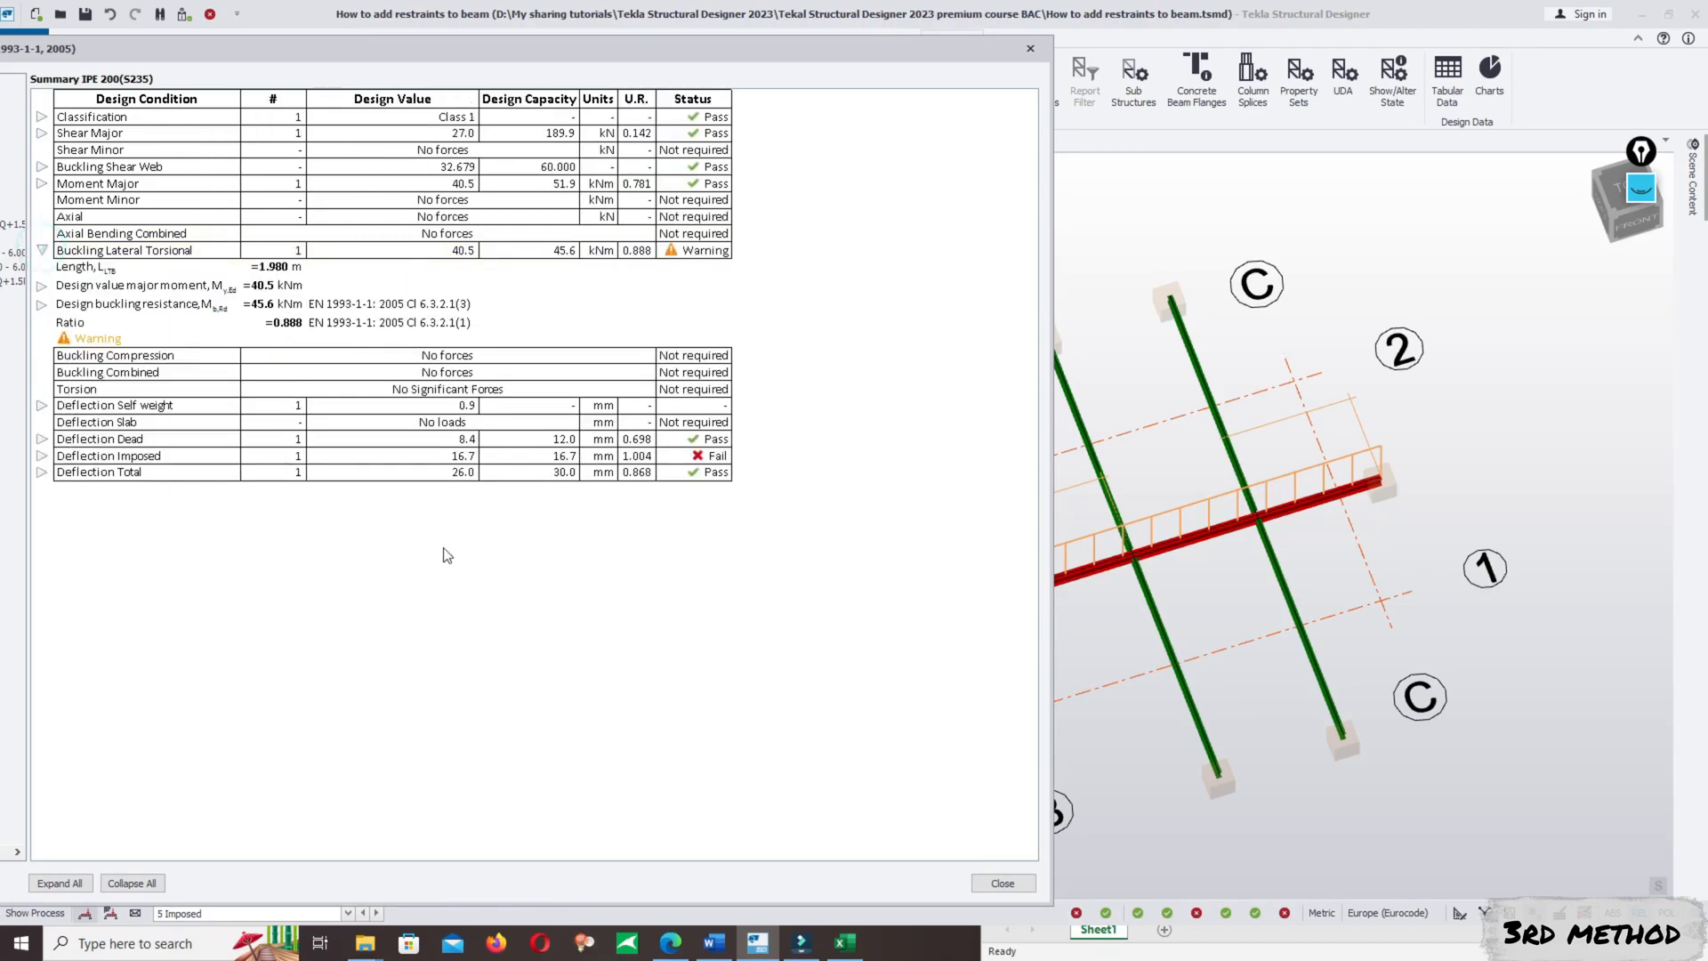
{"action": "left_click", "coordinate": [42, 250]}
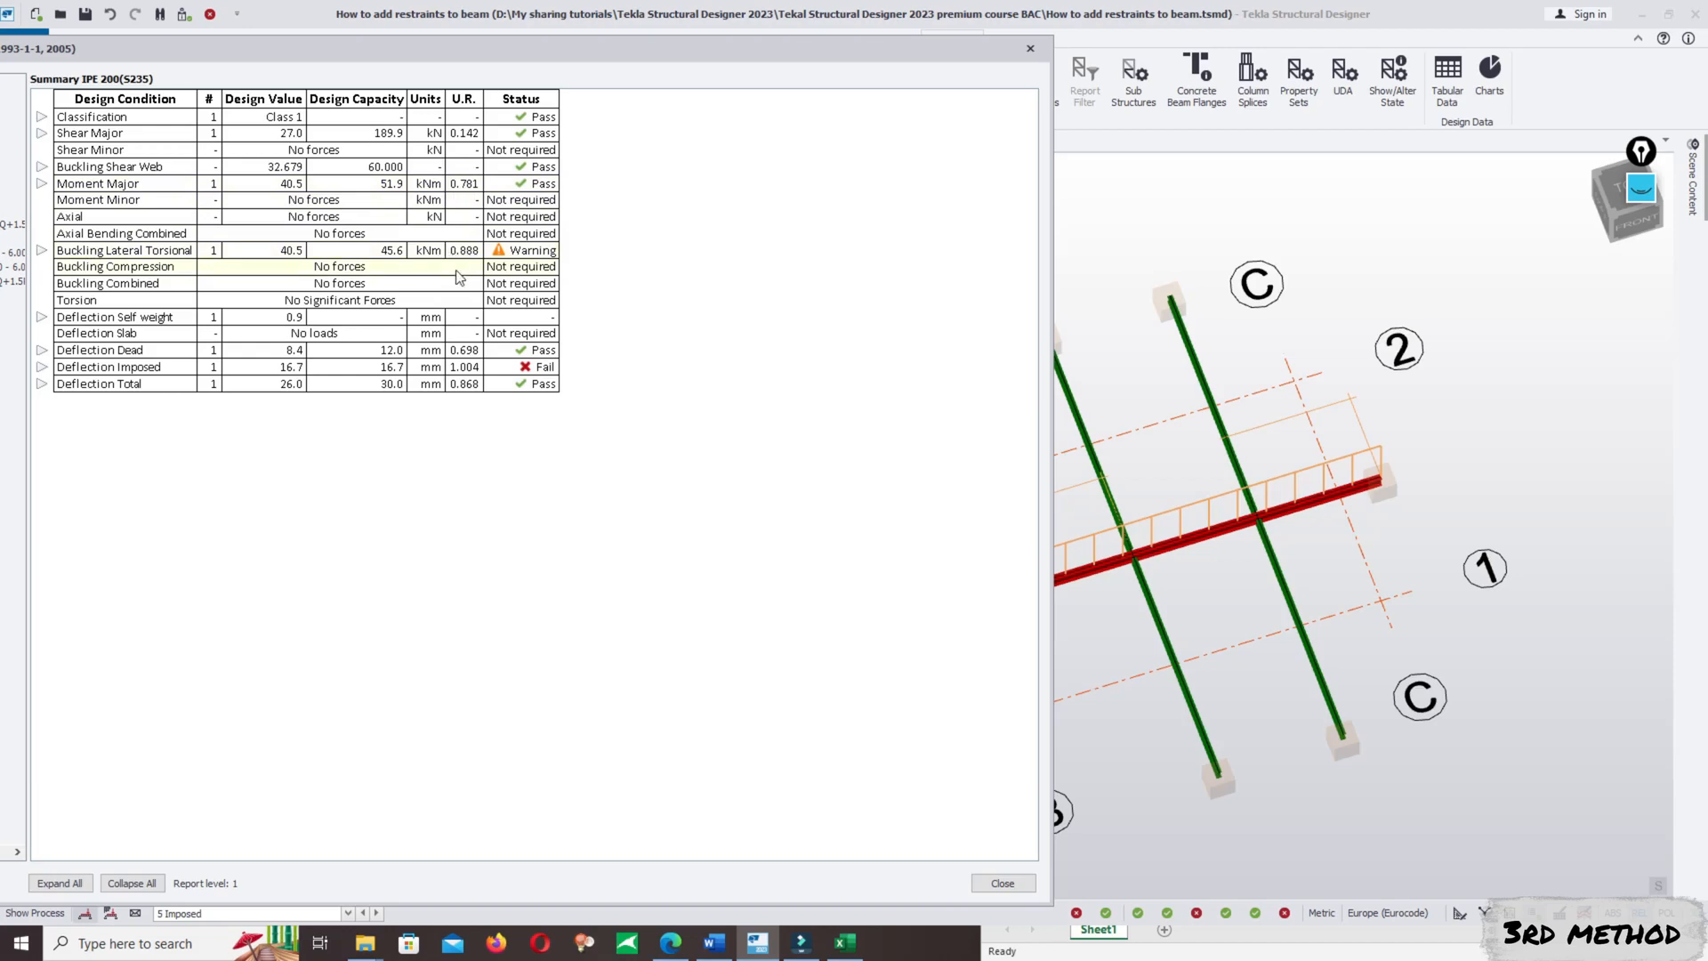
- Close the A/2–B/2 results and check the B/1–C/1 beam to view its design summary
{"action": "left_click", "coordinate": [1031, 50]}
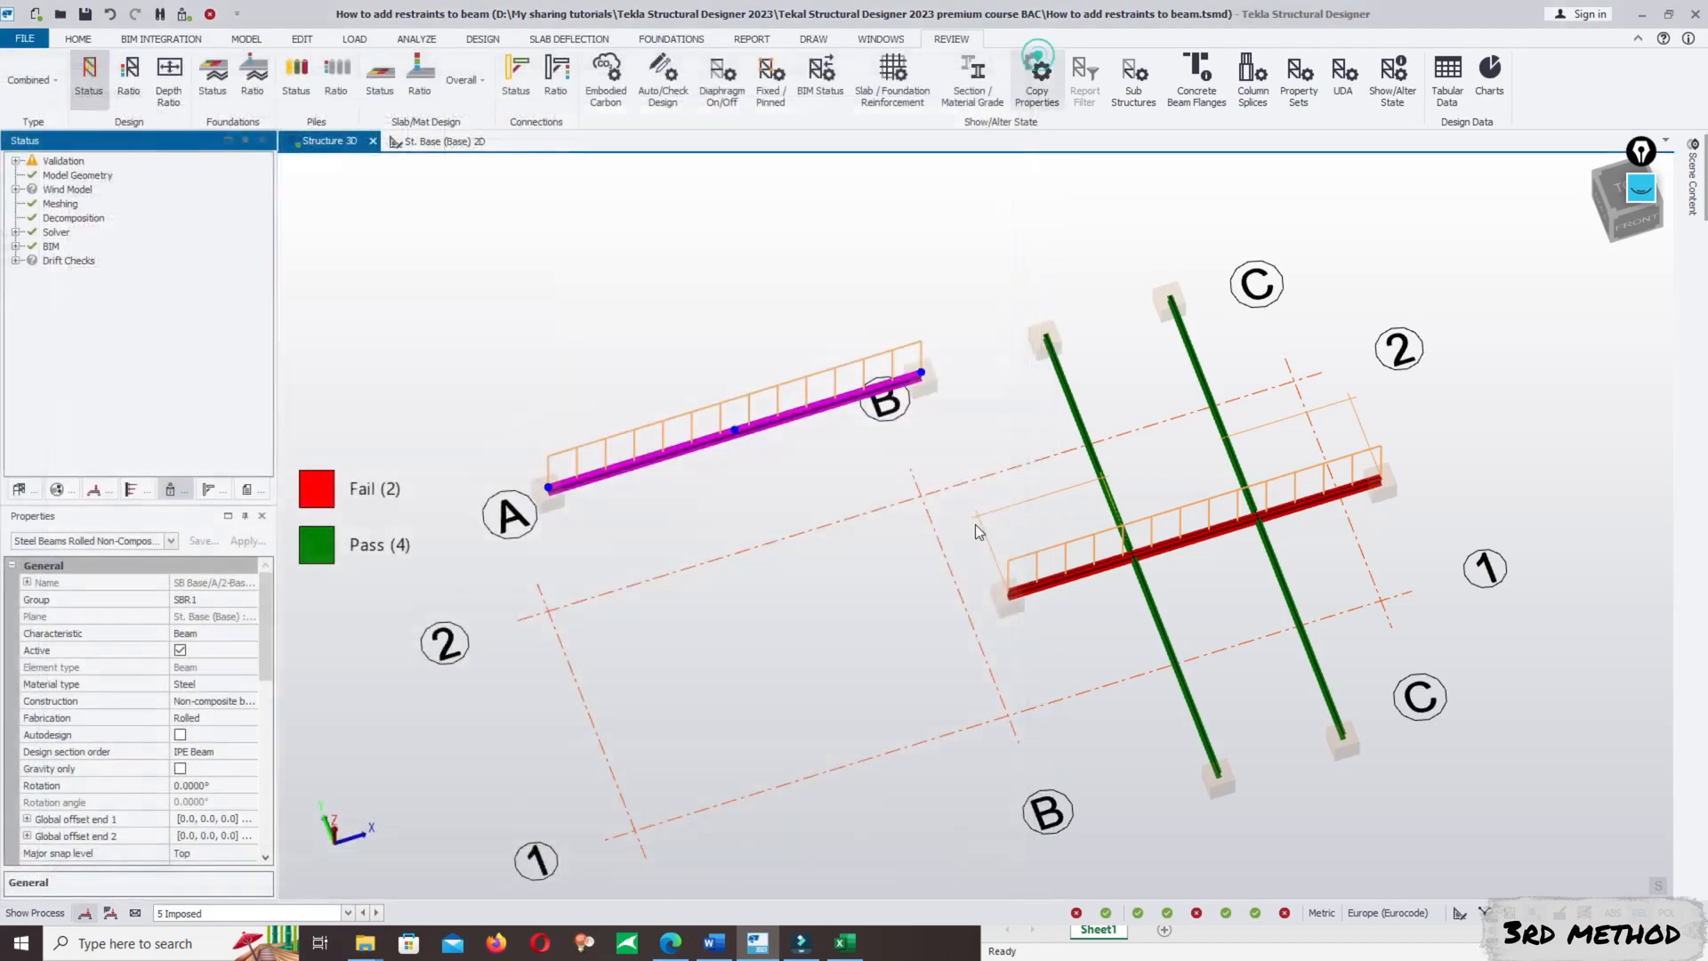
{"action": "left_click", "coordinate": [1189, 539]}
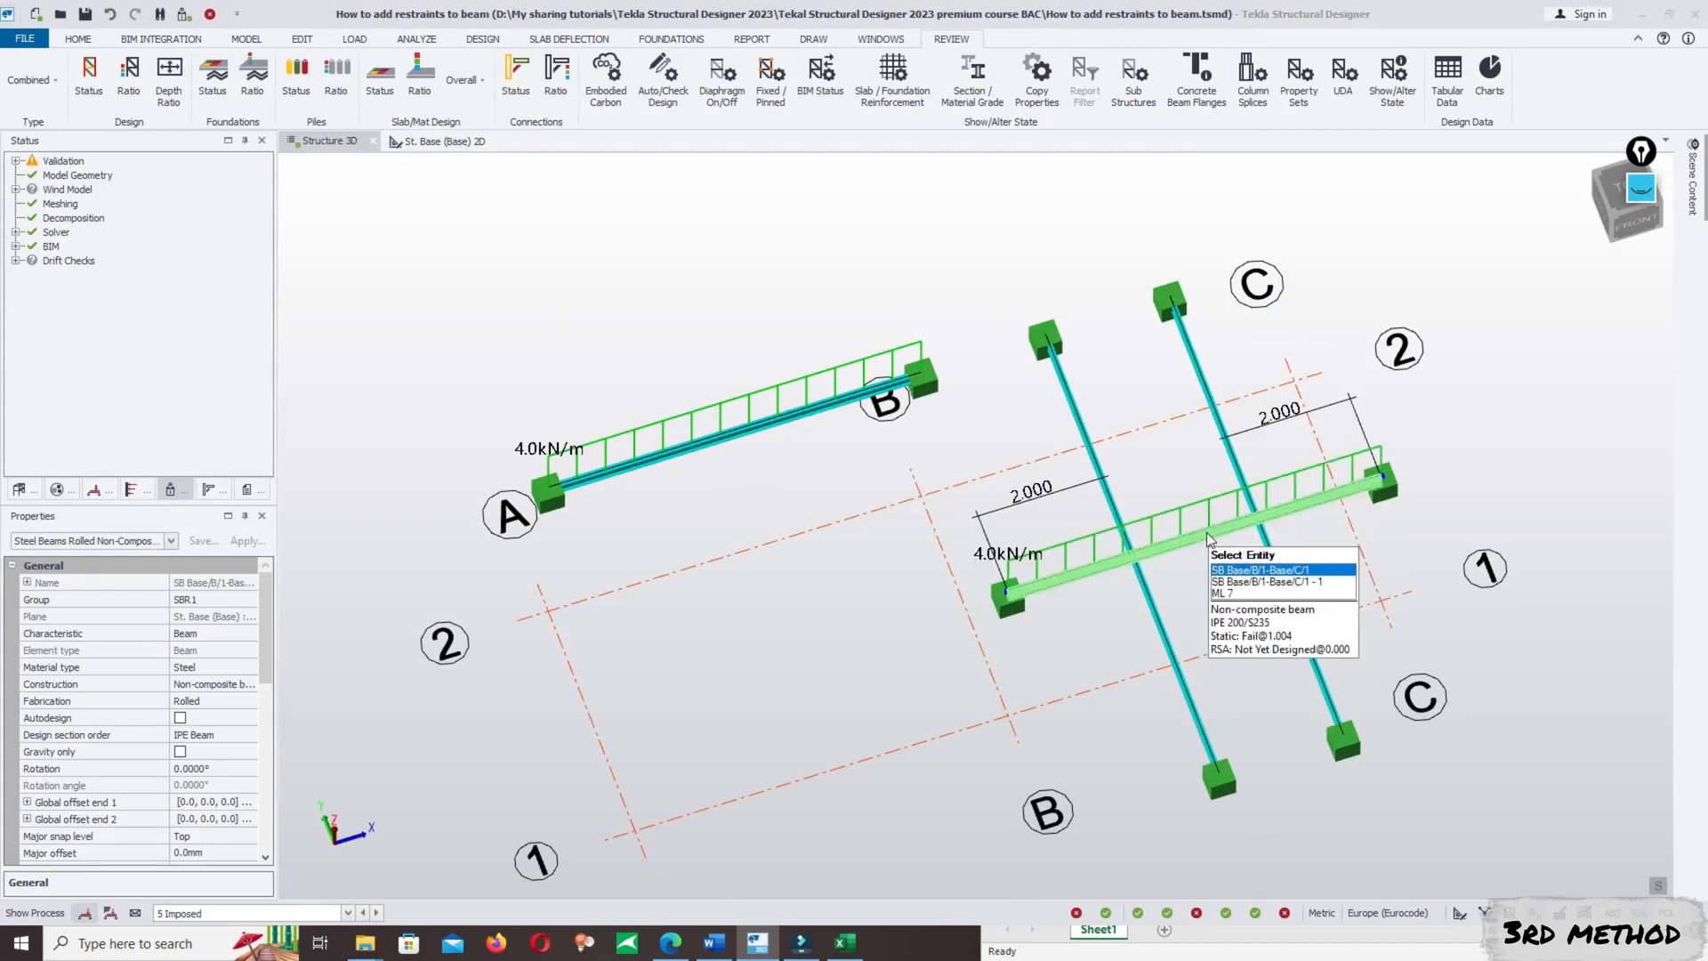
{"action": "right_click", "coordinate": [1207, 534]}
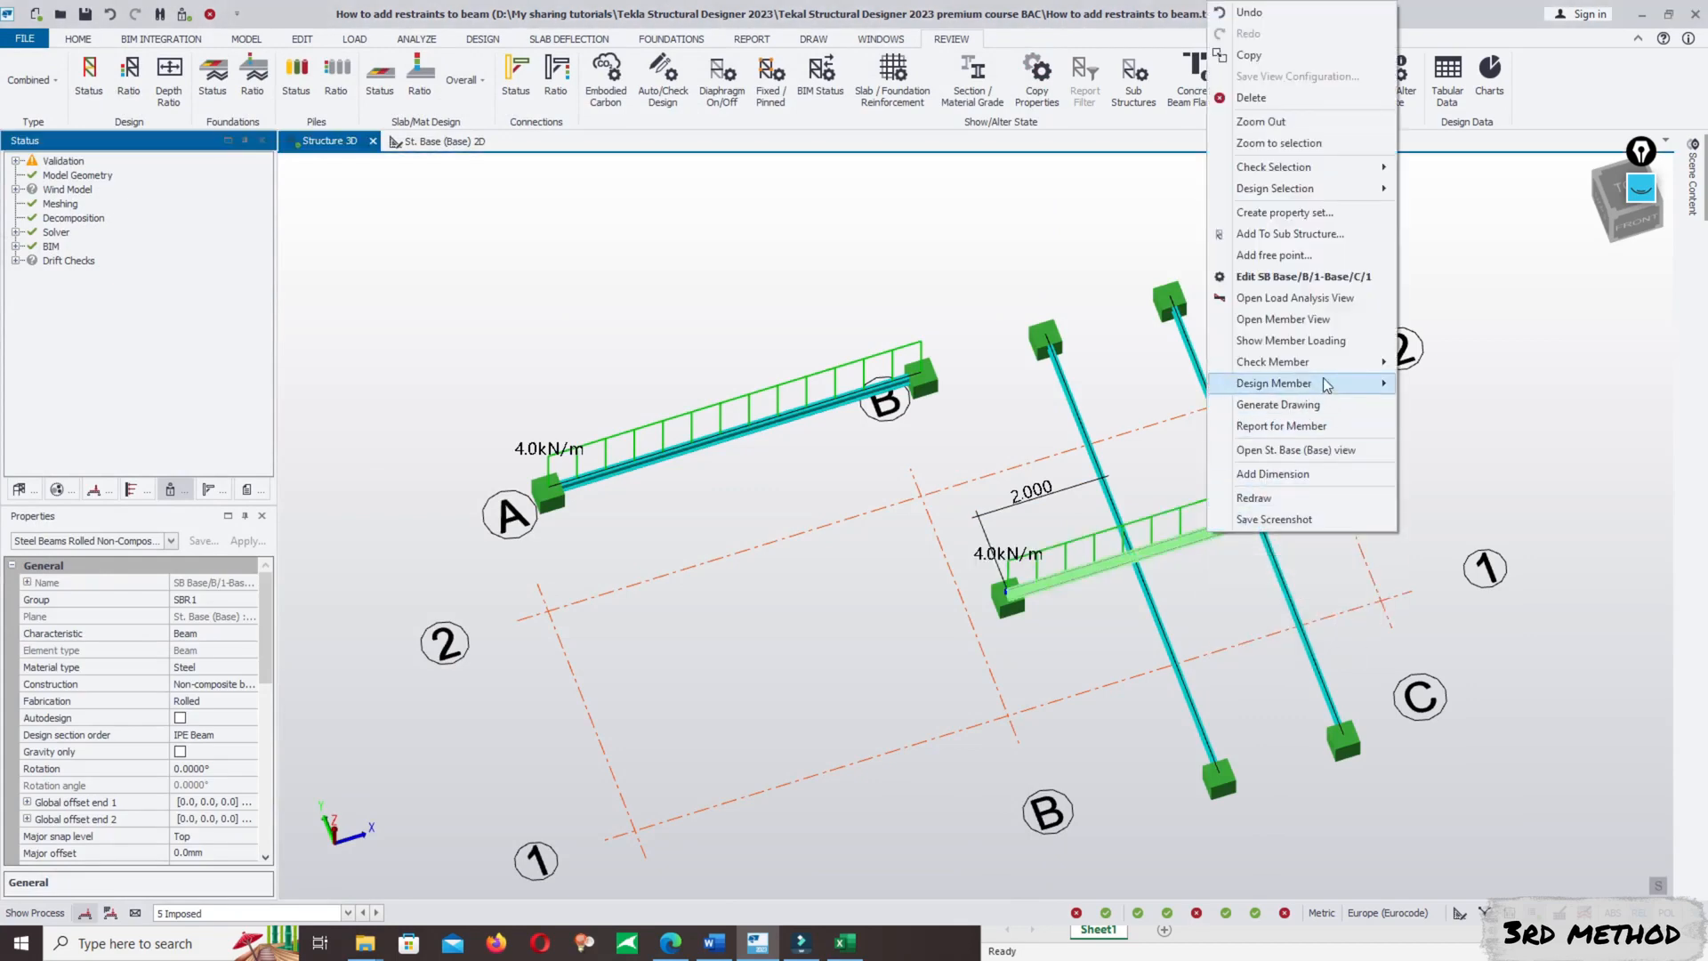
{"action": "mouse_move", "coordinate": [1341, 359]}
{"action": "left_click", "coordinate": [1425, 362]}
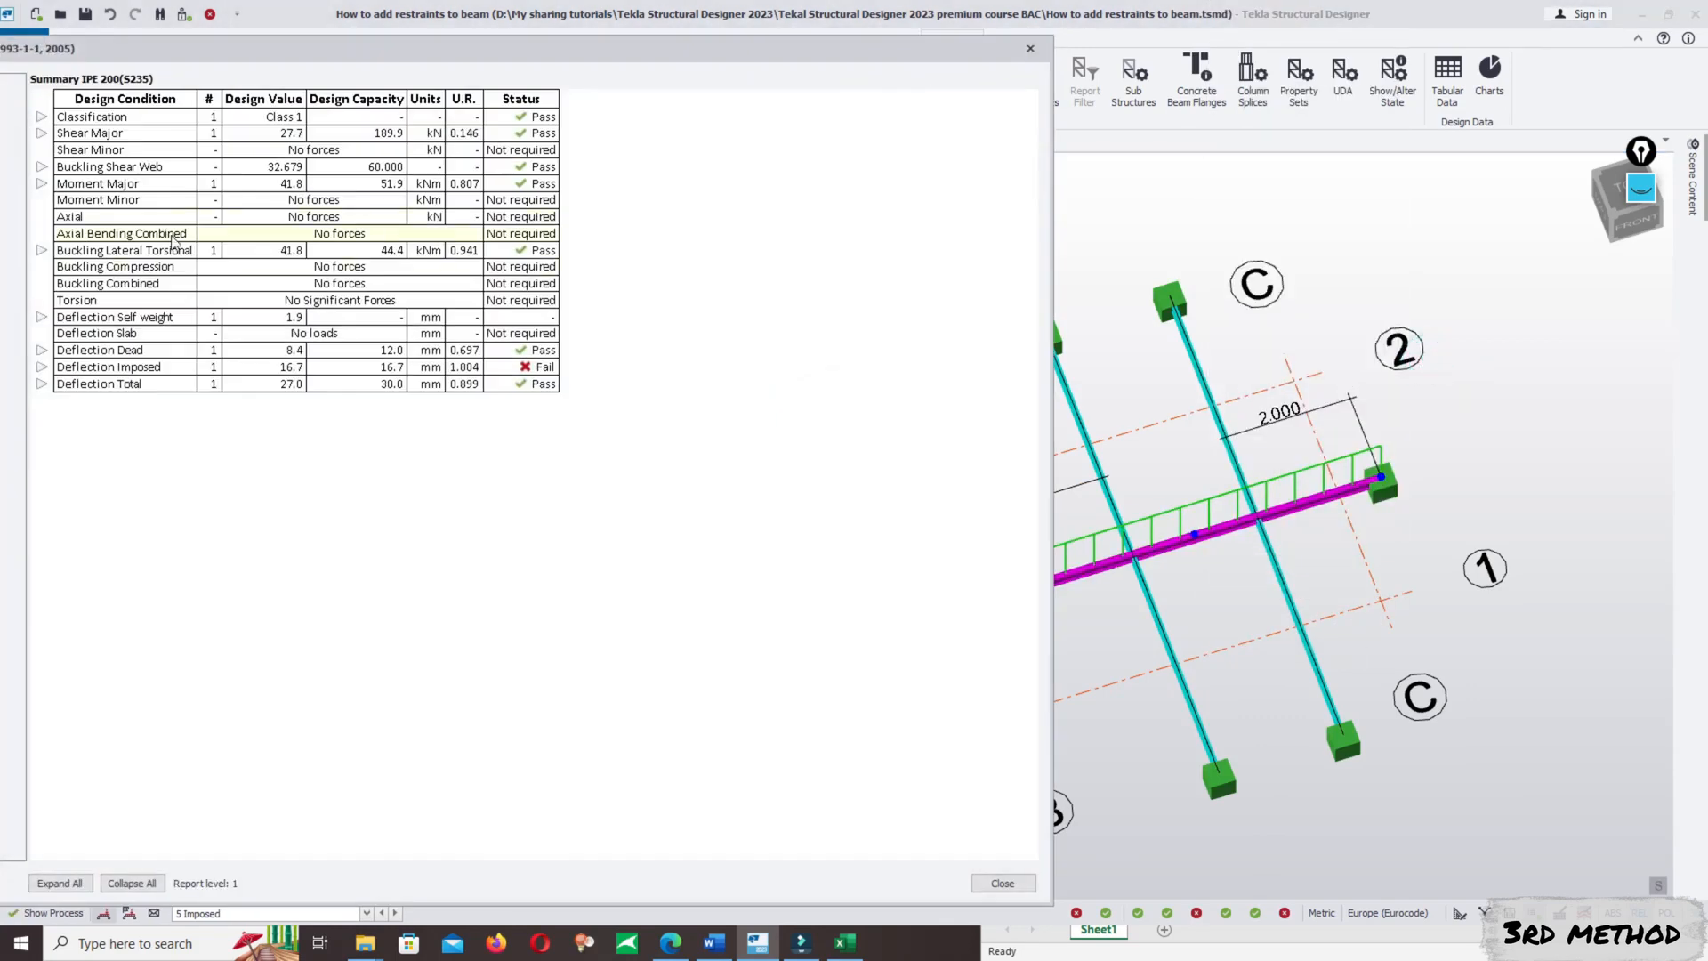
- Expand the Buckling Lateral Torsional details in the B/1–C/1 beam results, examine the length and ratio, and close the results
{"action": "left_click", "coordinate": [46, 252]}
{"action": "left_click", "coordinate": [42, 250]}
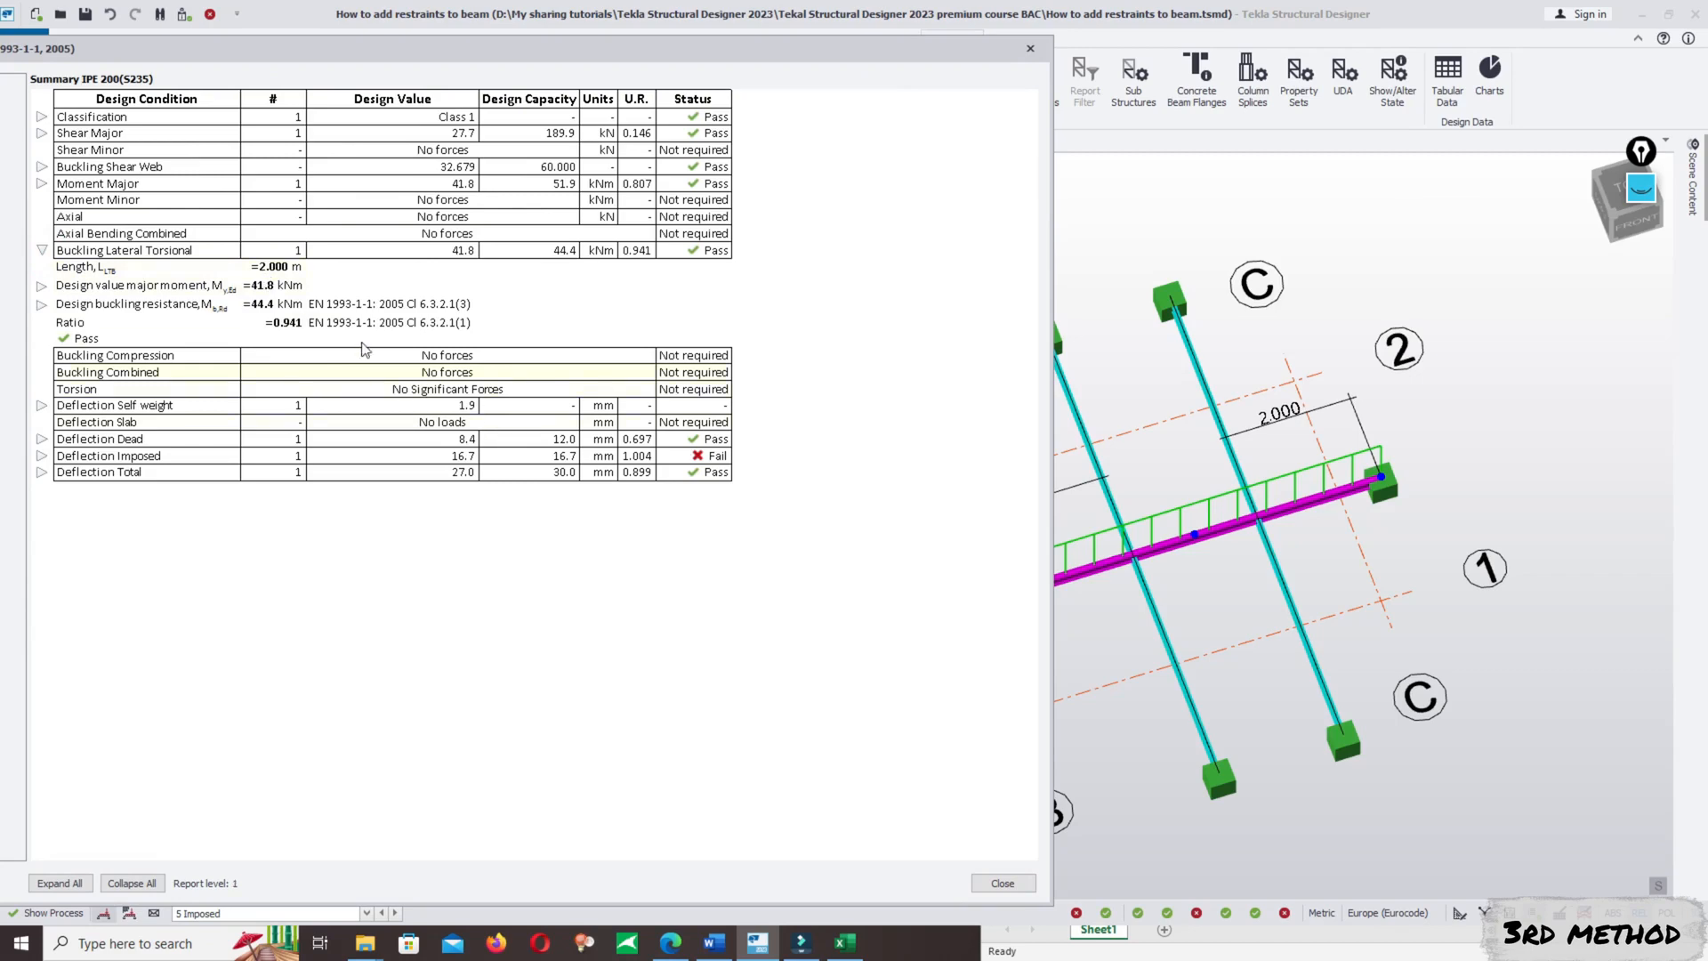
{"action": "left_click_drag", "start_coordinate": [424, 49], "coordinate": [1047, 472]}
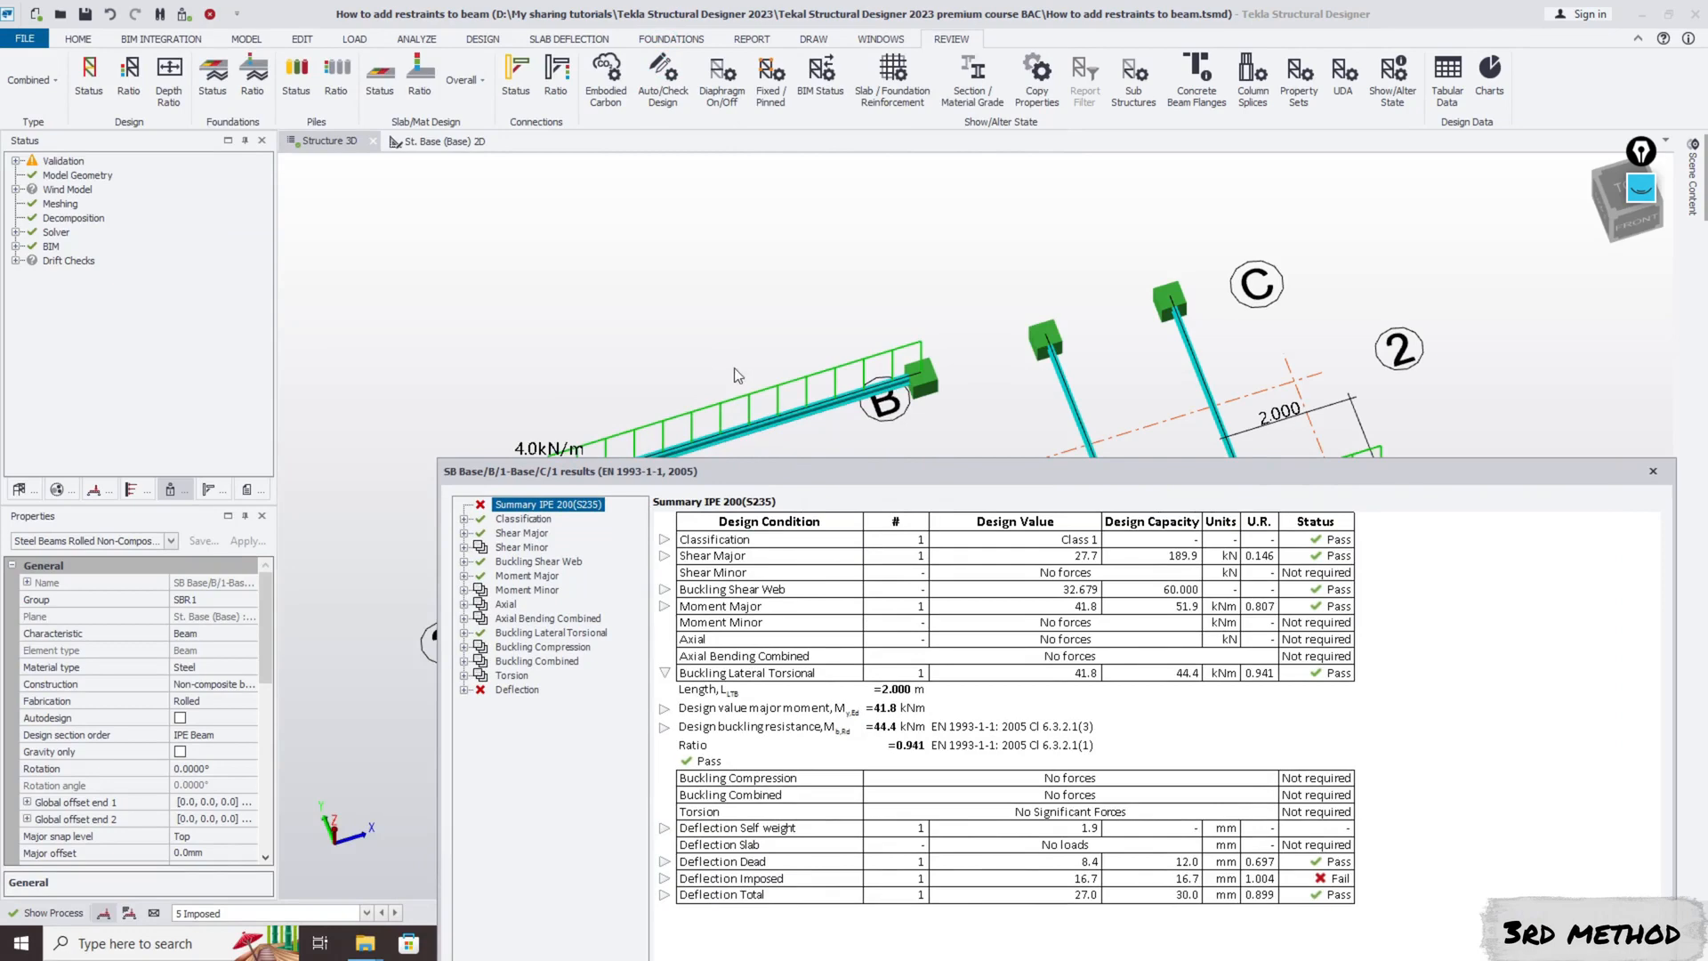
{"action": "left_click_drag", "start_coordinate": [775, 469], "coordinate": [369, 99]}
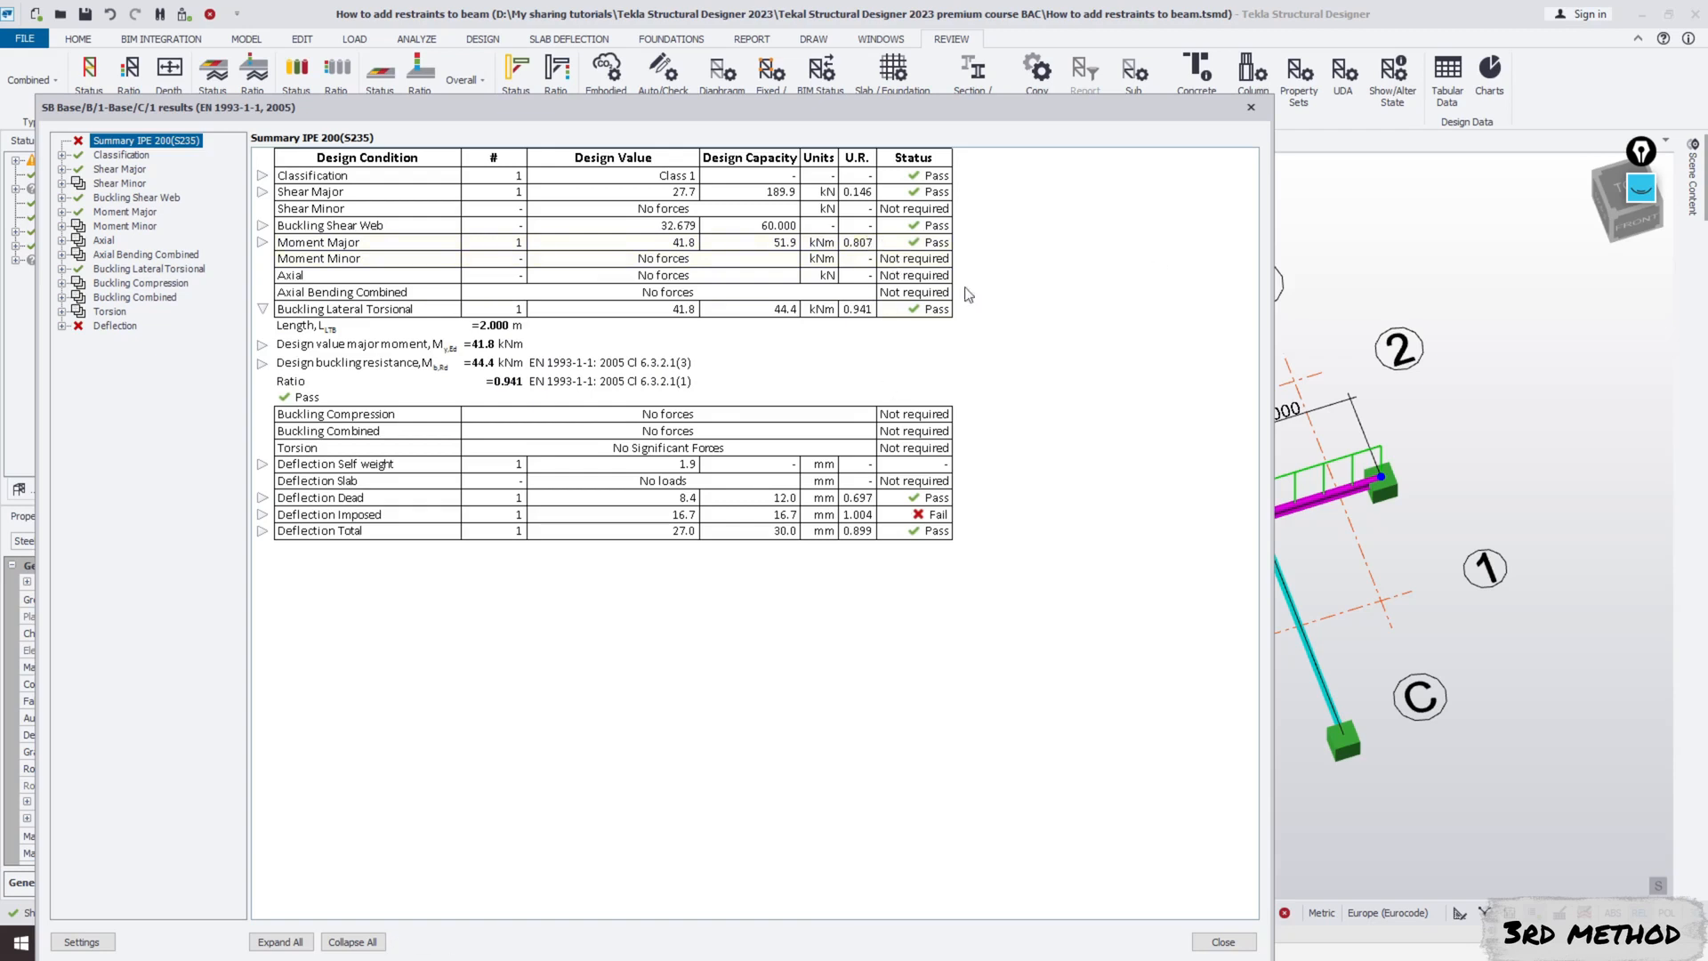
{"action": "left_click", "coordinate": [1249, 107]}
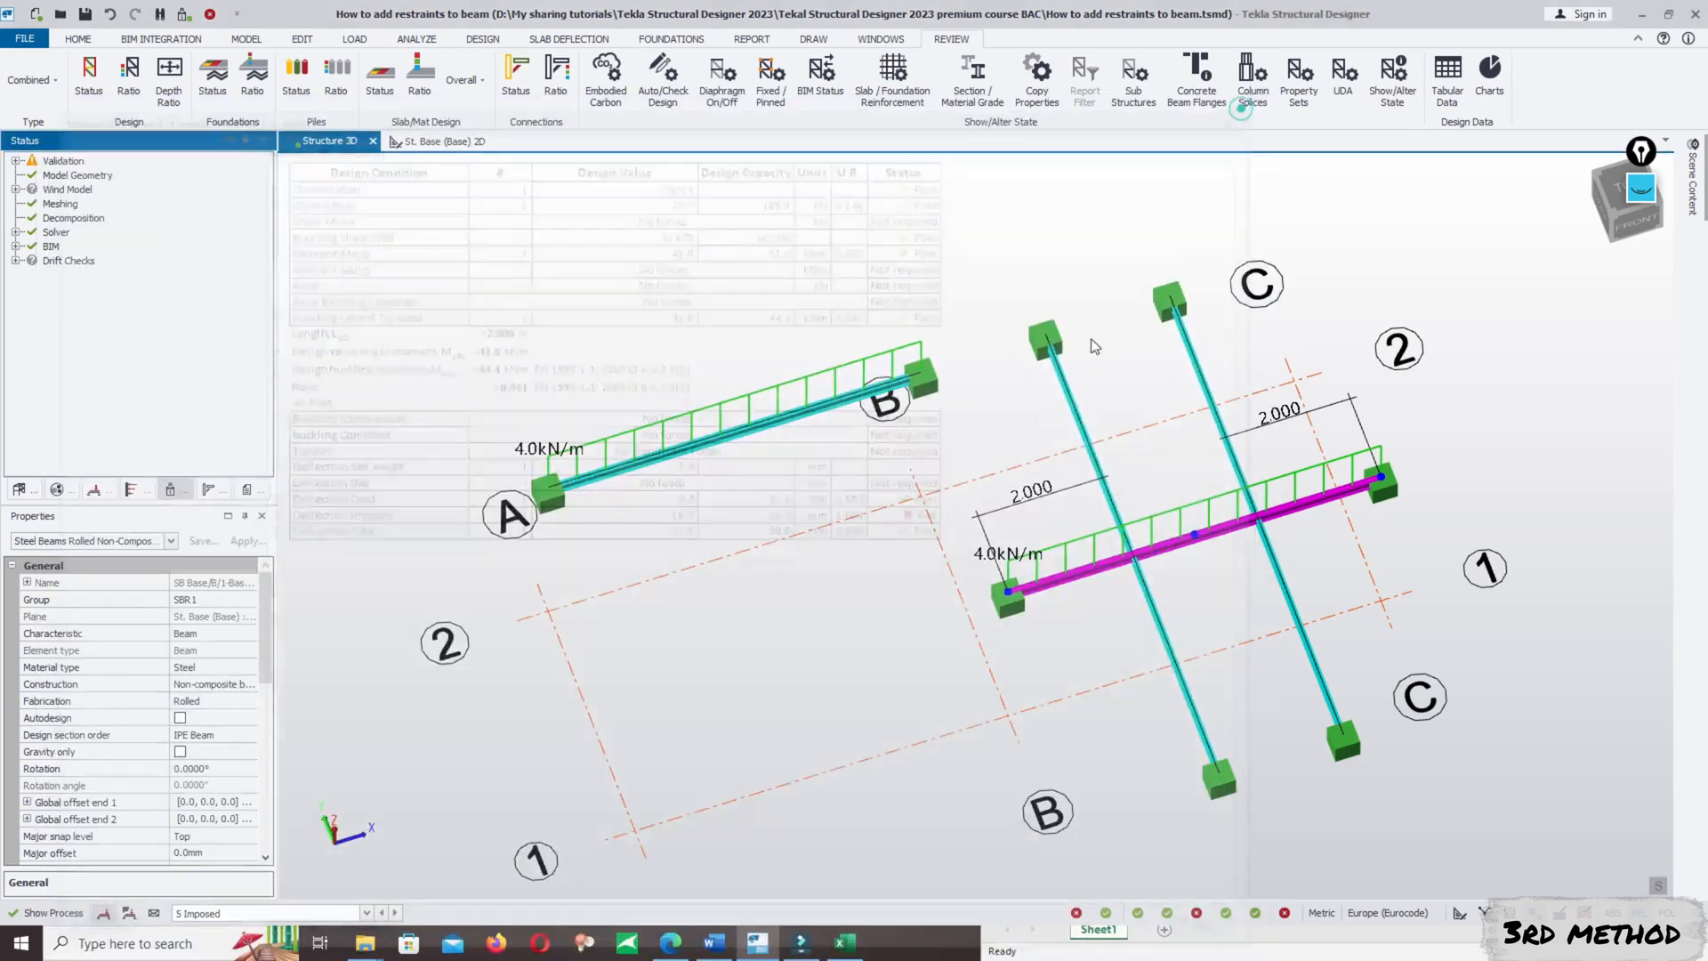
- Open the A/2–B/2 beam's properties, review its lateral restraints and sub-beam flange factors, and close them
{"action": "left_click", "coordinate": [639, 468]}
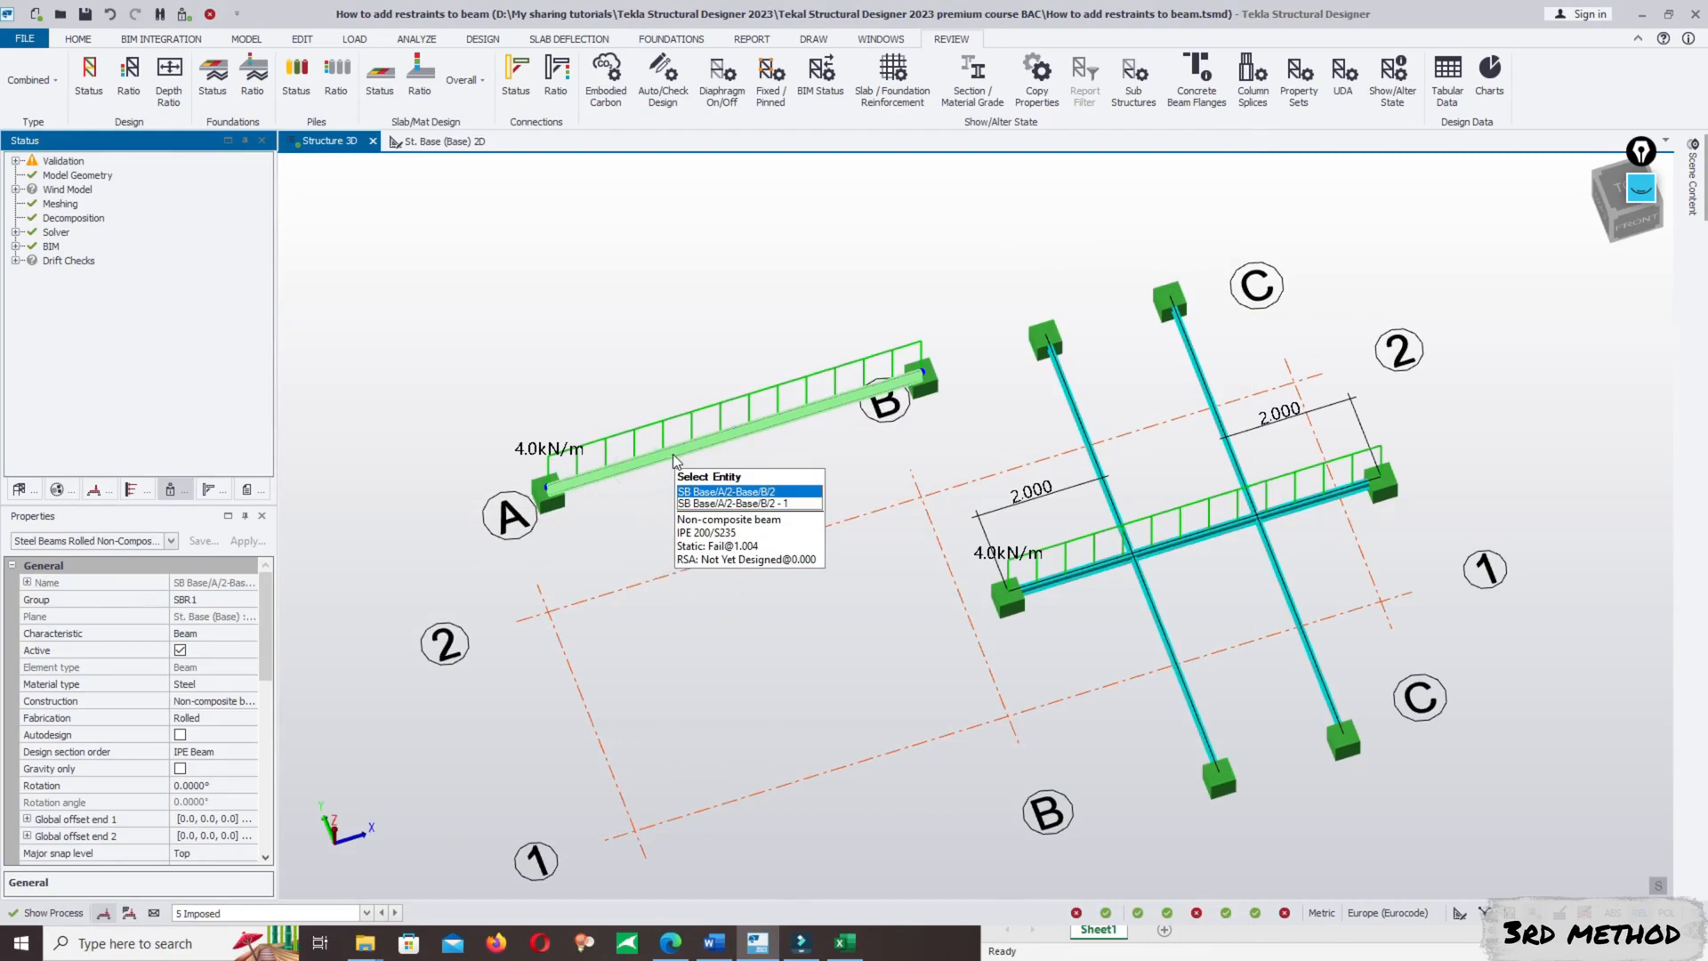
{"action": "right_click", "coordinate": [676, 451]}
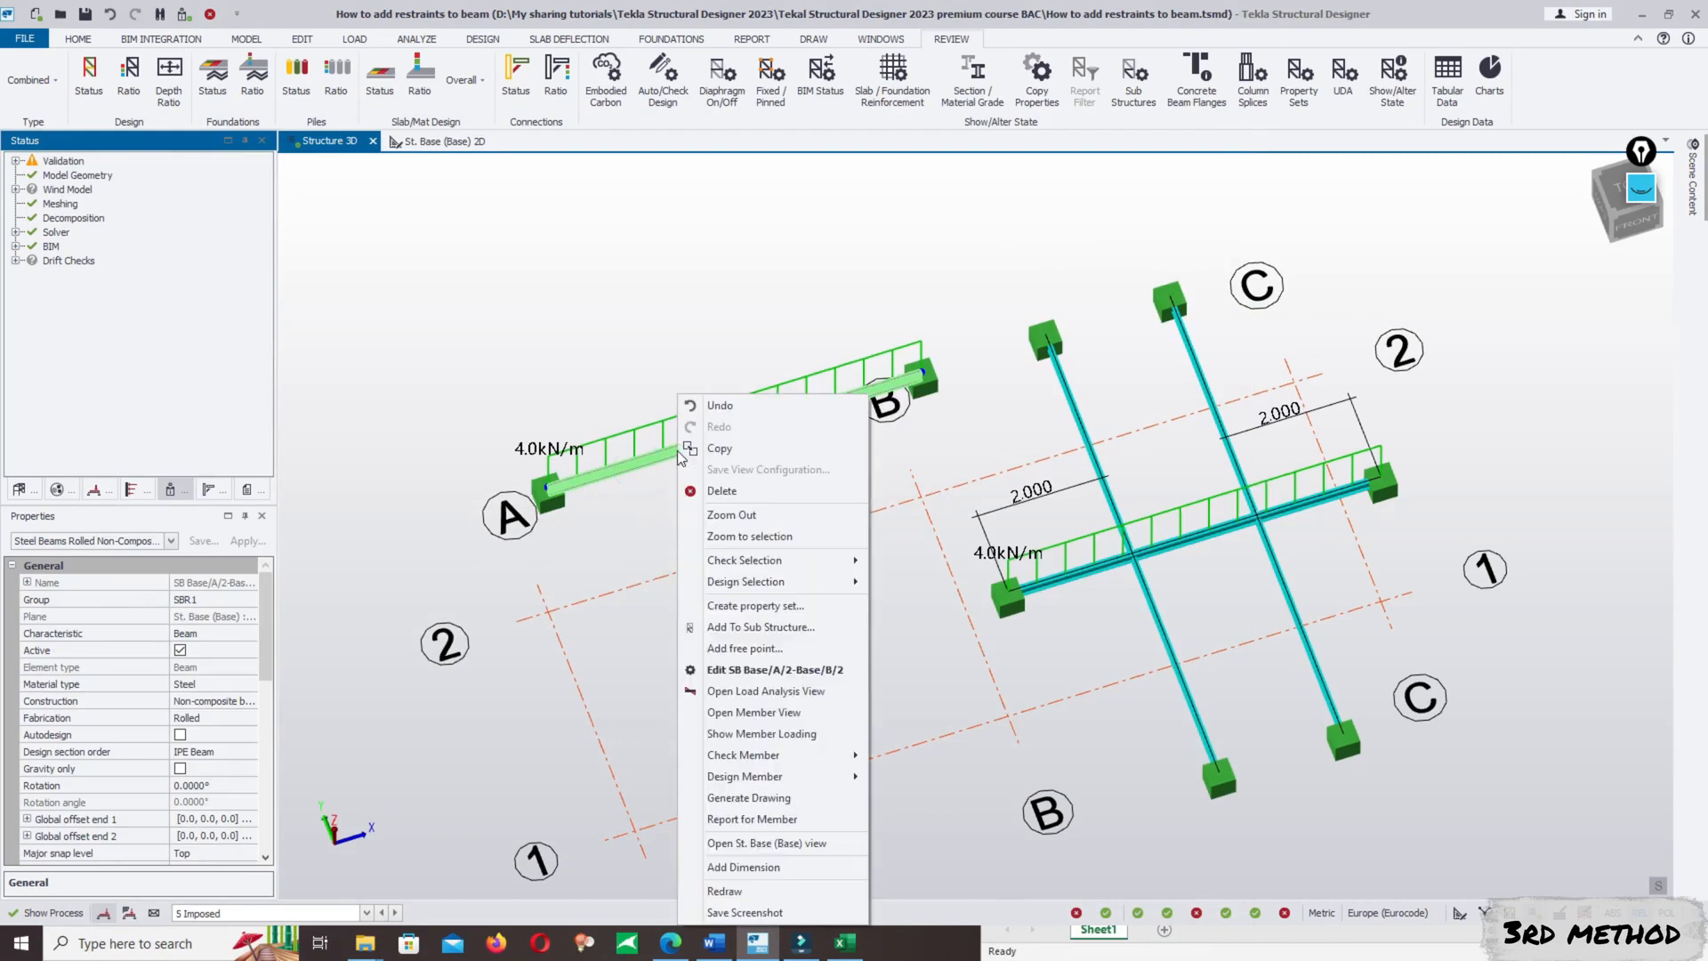
{"action": "left_click", "coordinate": [744, 670]}
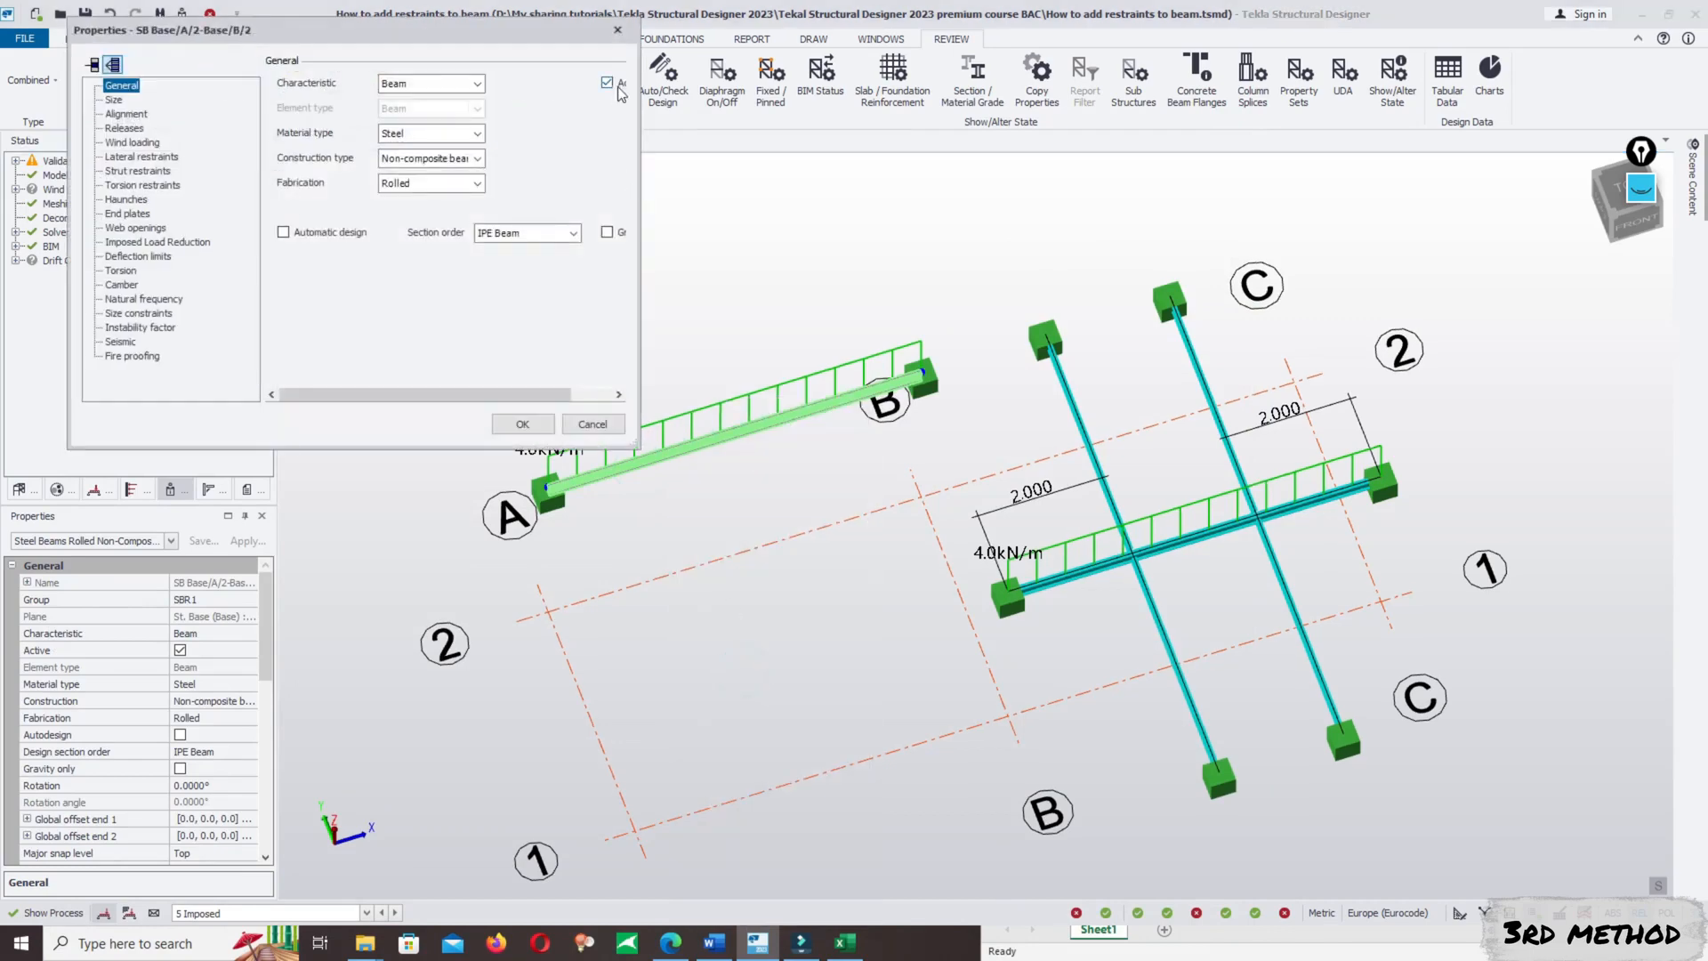
{"action": "left_click", "coordinate": [129, 157]}
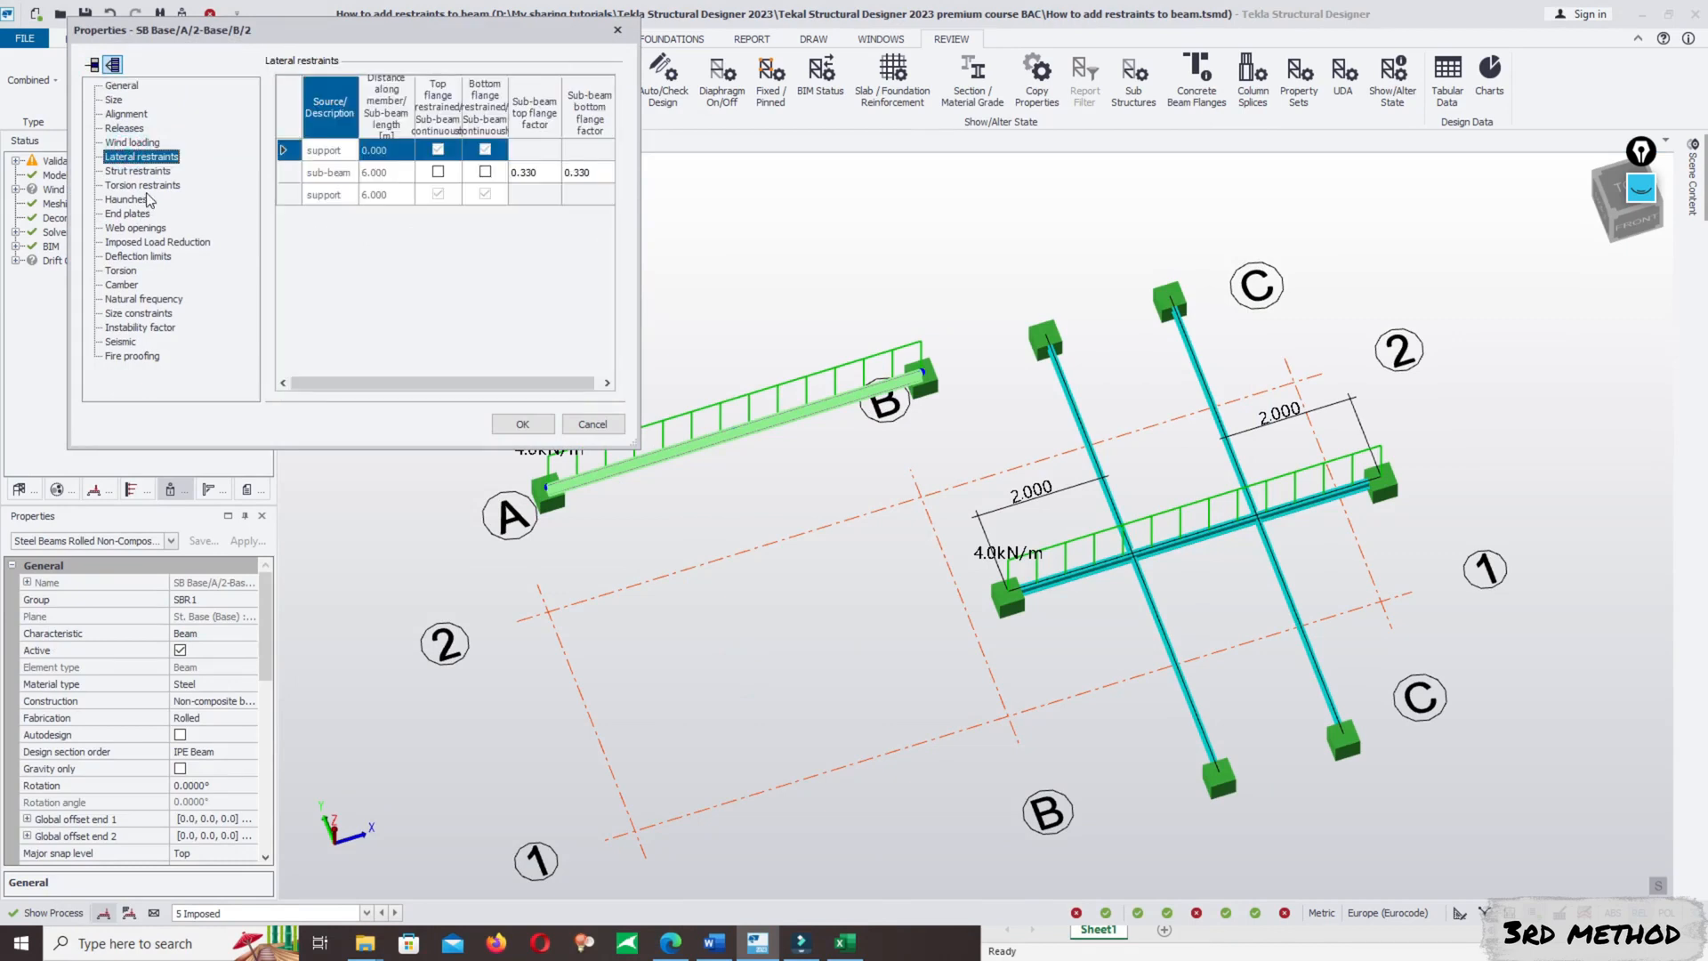
{"action": "left_click", "coordinate": [615, 32]}
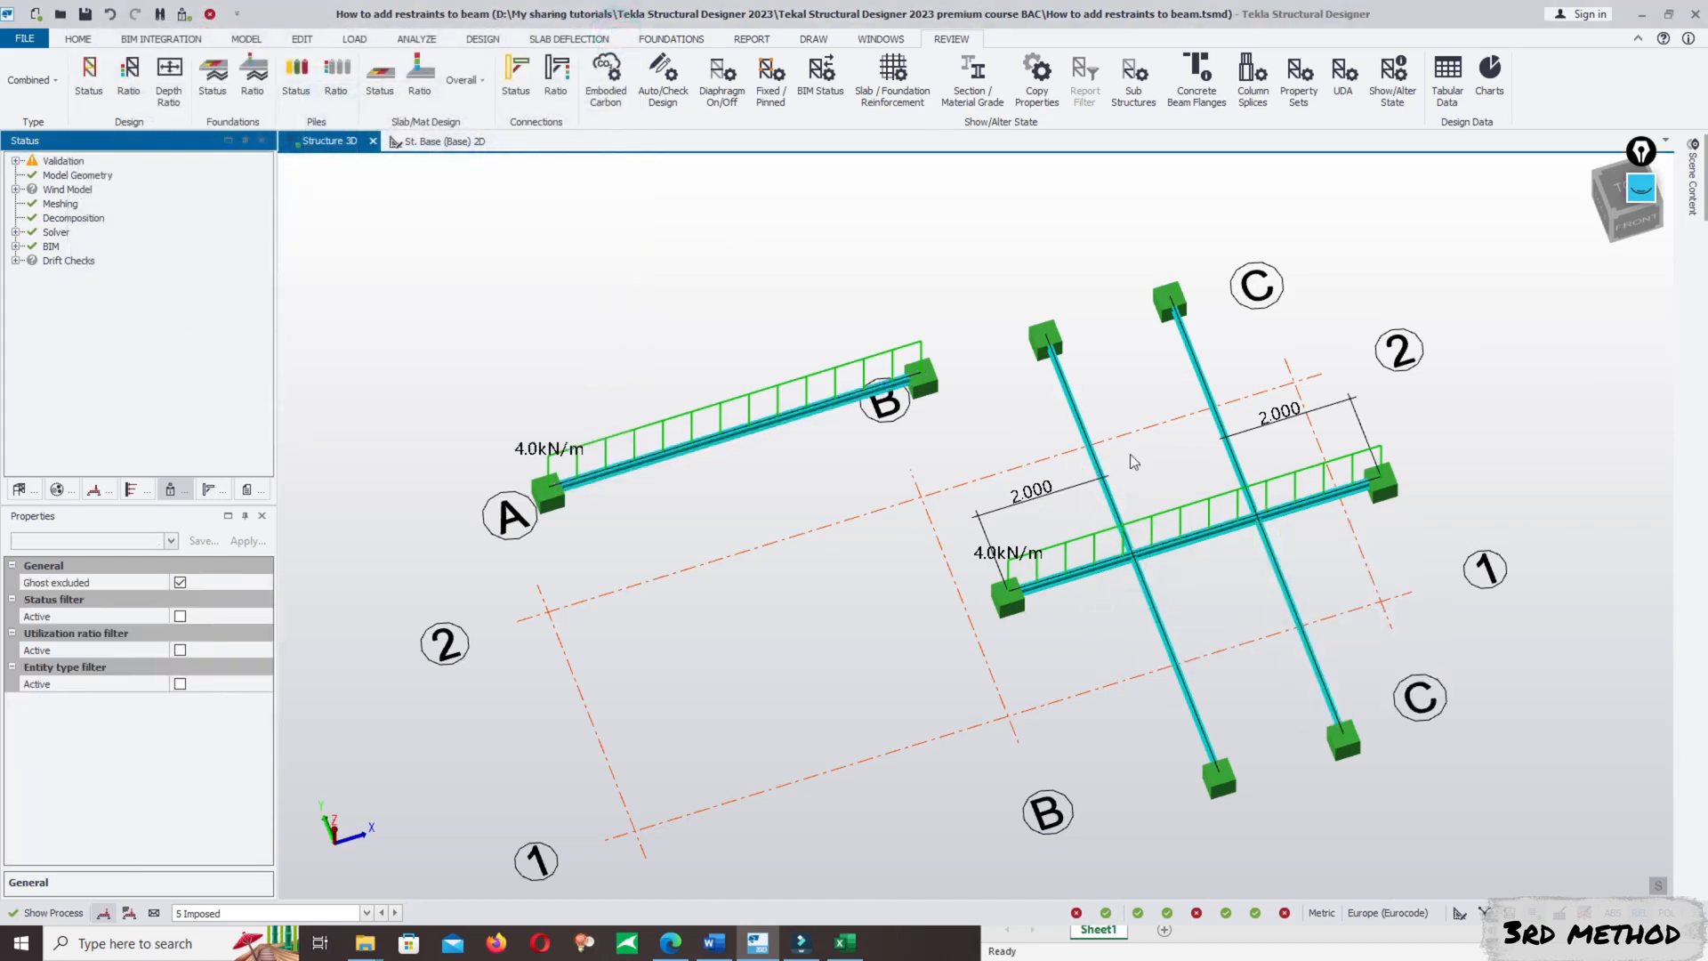
- Start a new steel beam to review its lateral restraint options for the top and bottom flanges, and cancel the command
{"action": "scroll", "coordinate": [1203, 472], "scroll_direction": "up", "scroll_amount": 1}
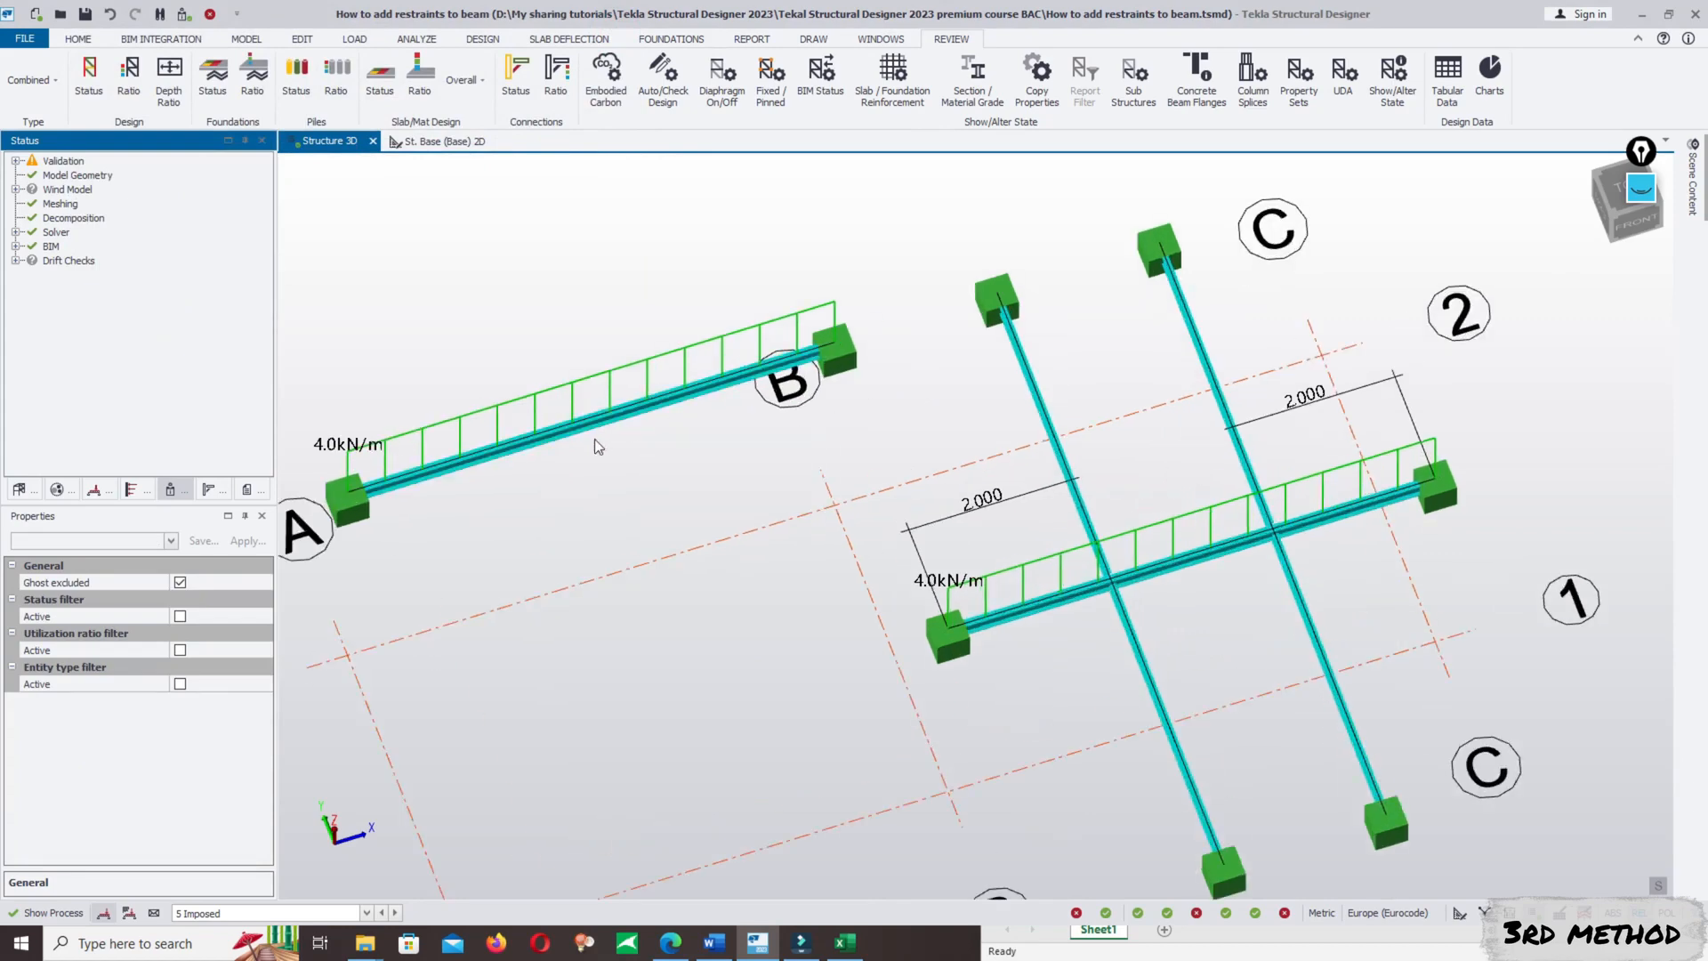
{"action": "middle_click_drag", "start_coordinate": [594, 439], "coordinate": [800, 402]}
{"action": "scroll", "coordinate": [801, 402], "scroll_direction": "down", "scroll_amount": 1}
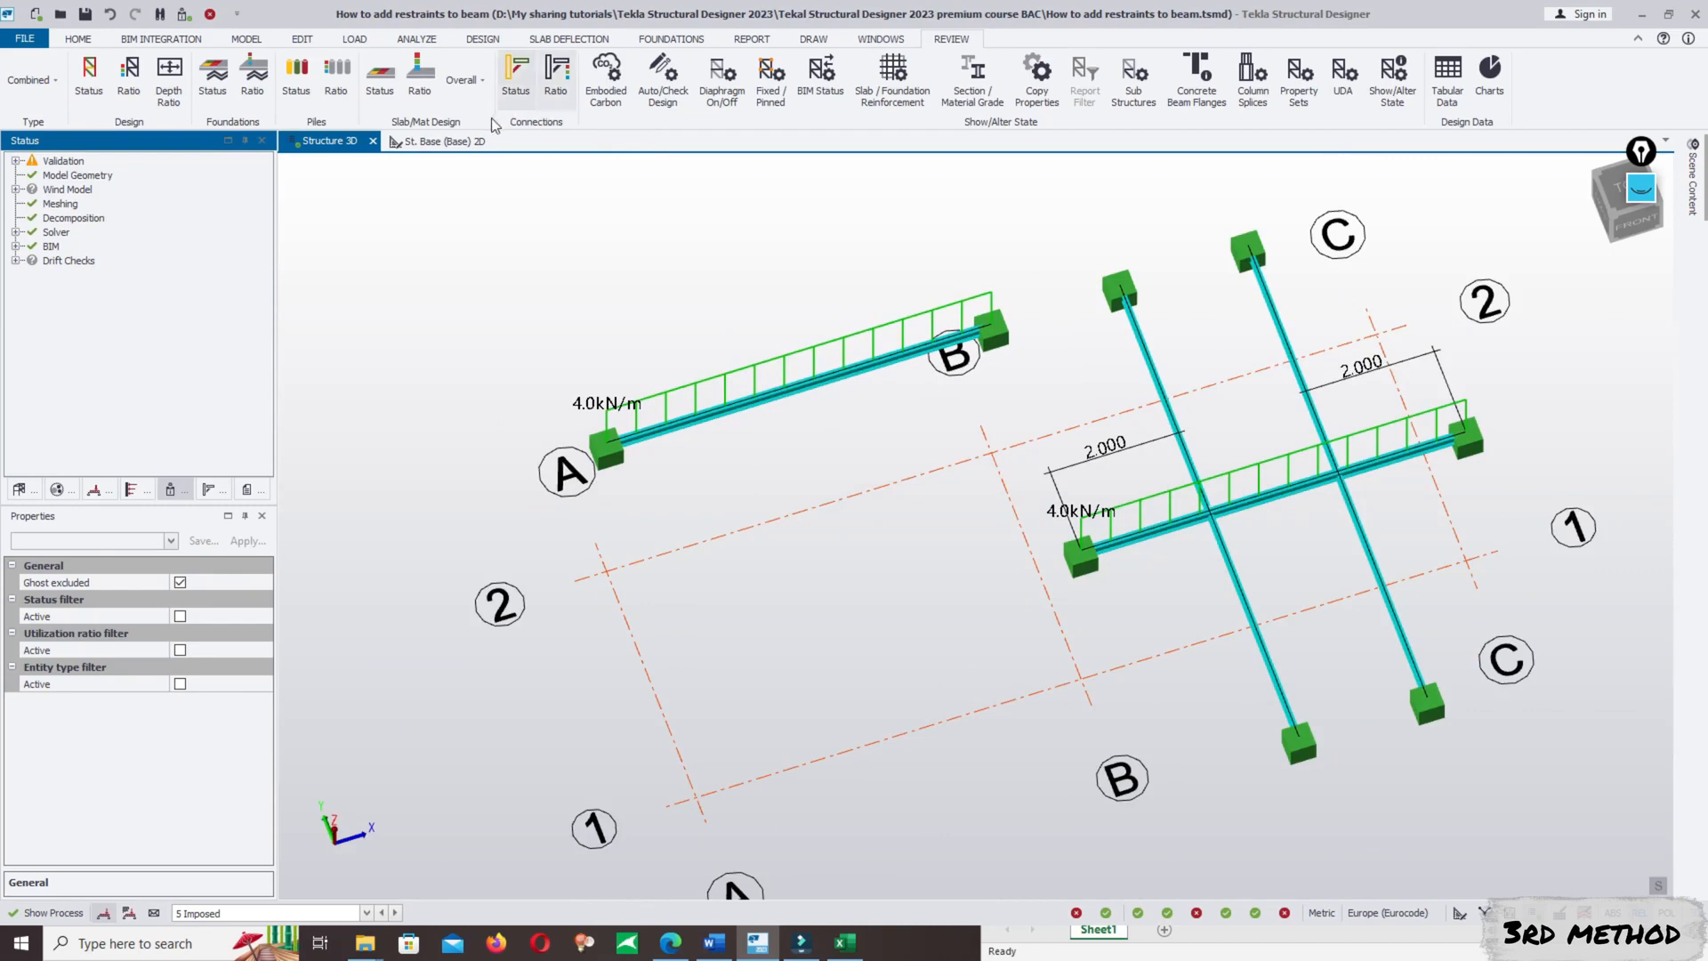
{"action": "left_click", "coordinate": [244, 39]}
{"action": "left_click", "coordinate": [359, 71]}
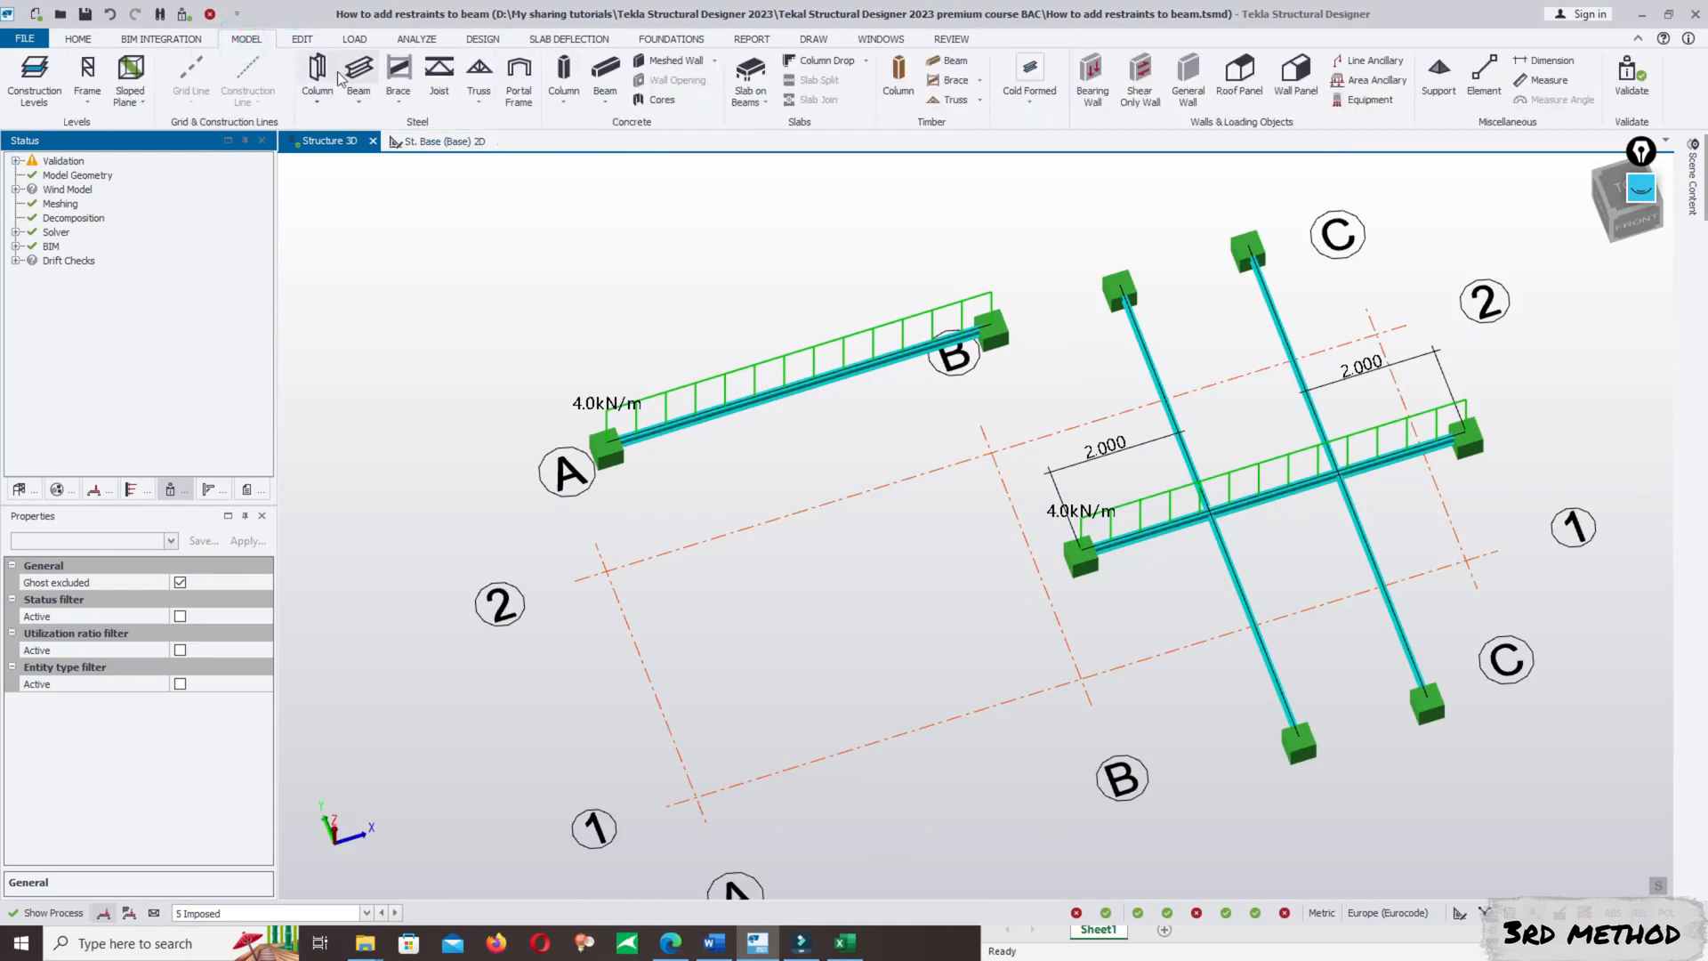
{"action": "left_click_drag", "start_coordinate": [265, 611], "coordinate": [274, 714]}
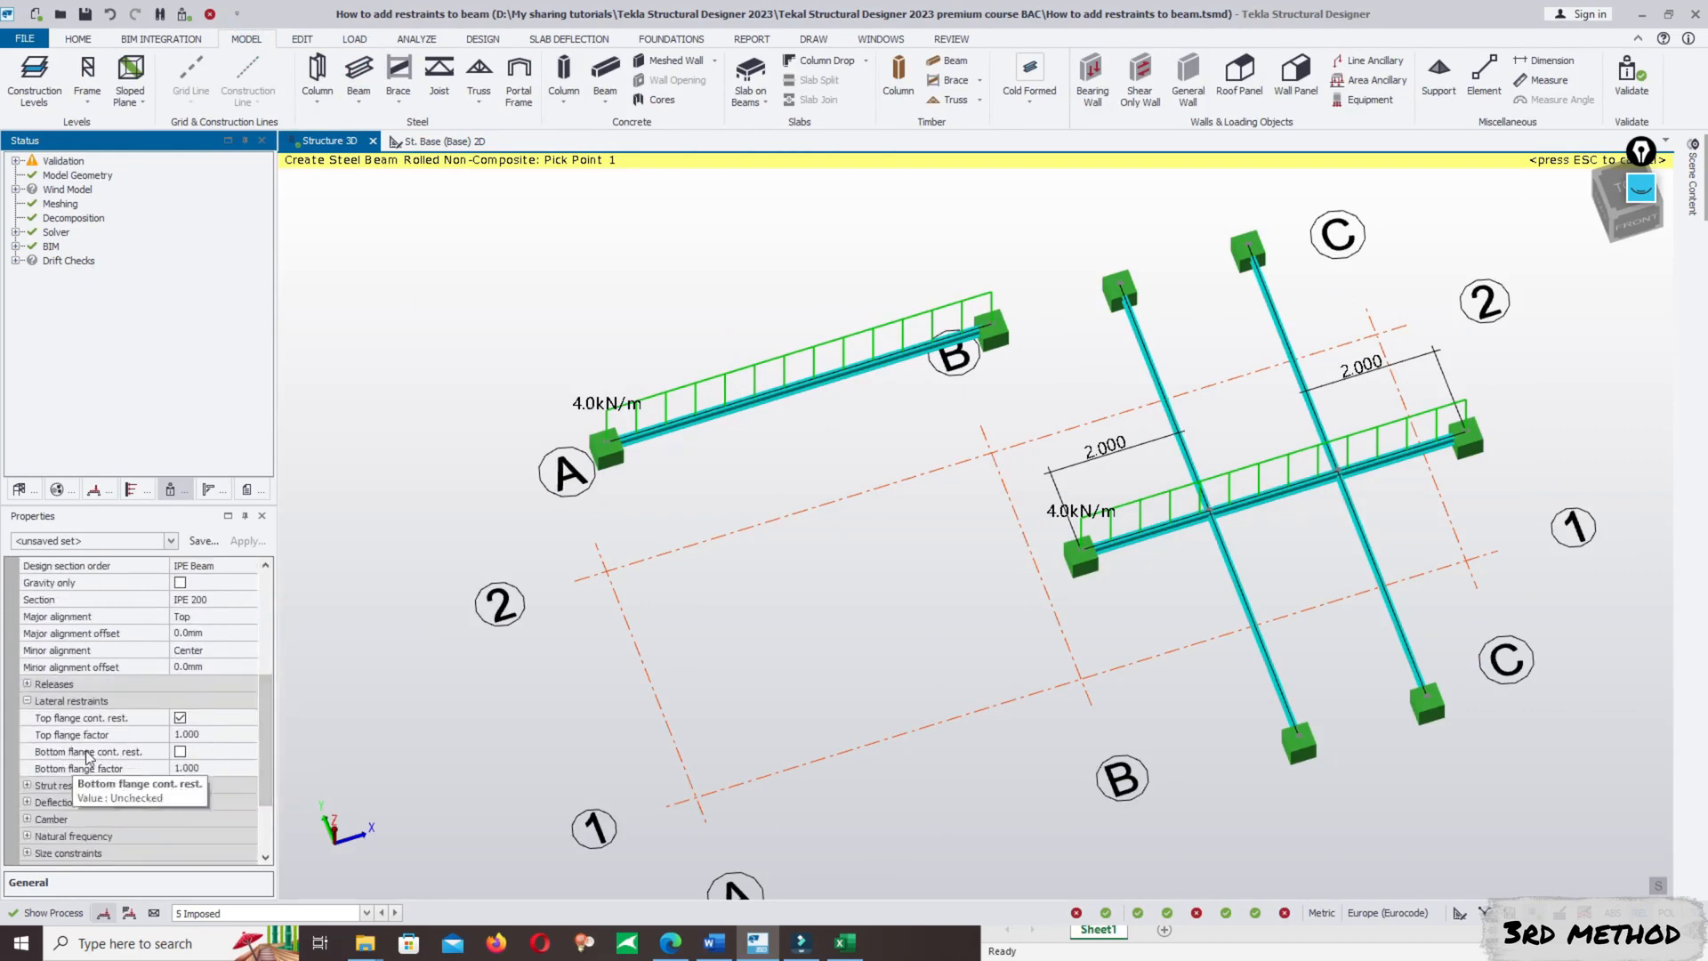
{"action": "key", "text": "Escape"}
- Open the properties of the A/2–B/2 beam, close them without changes and clear the selection
{"action": "left_click", "coordinate": [750, 412]}
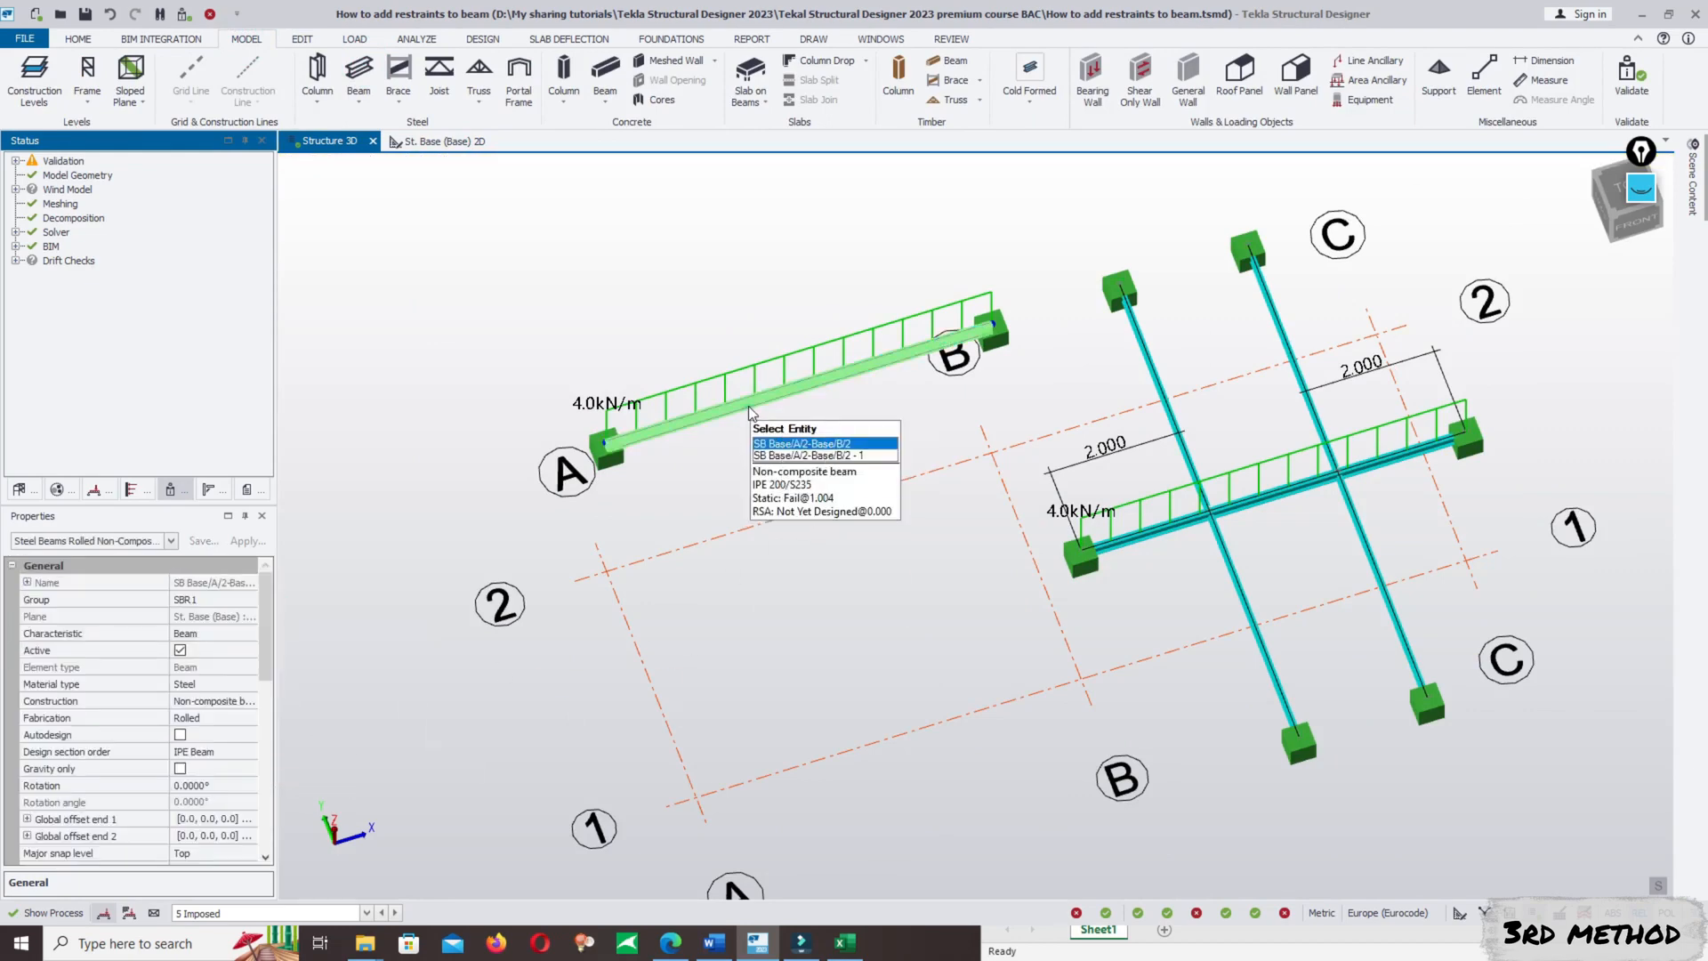
{"action": "right_click", "coordinate": [750, 412]}
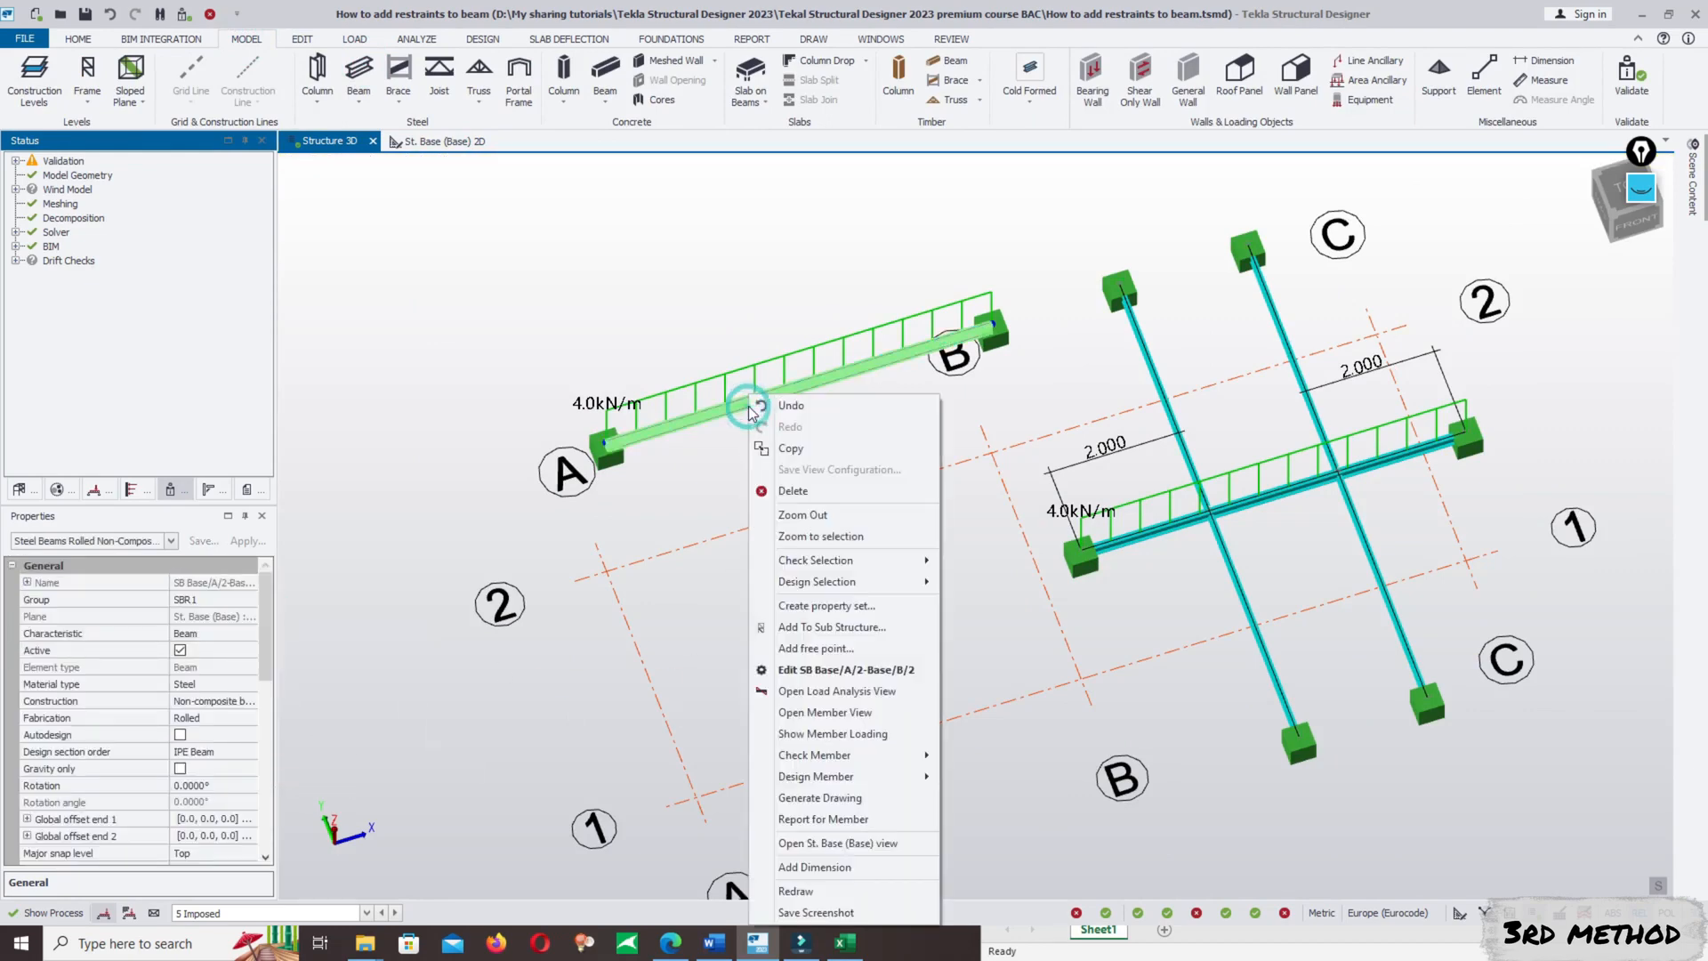
{"action": "left_click", "coordinate": [868, 676]}
{"action": "left_click", "coordinate": [626, 30]}
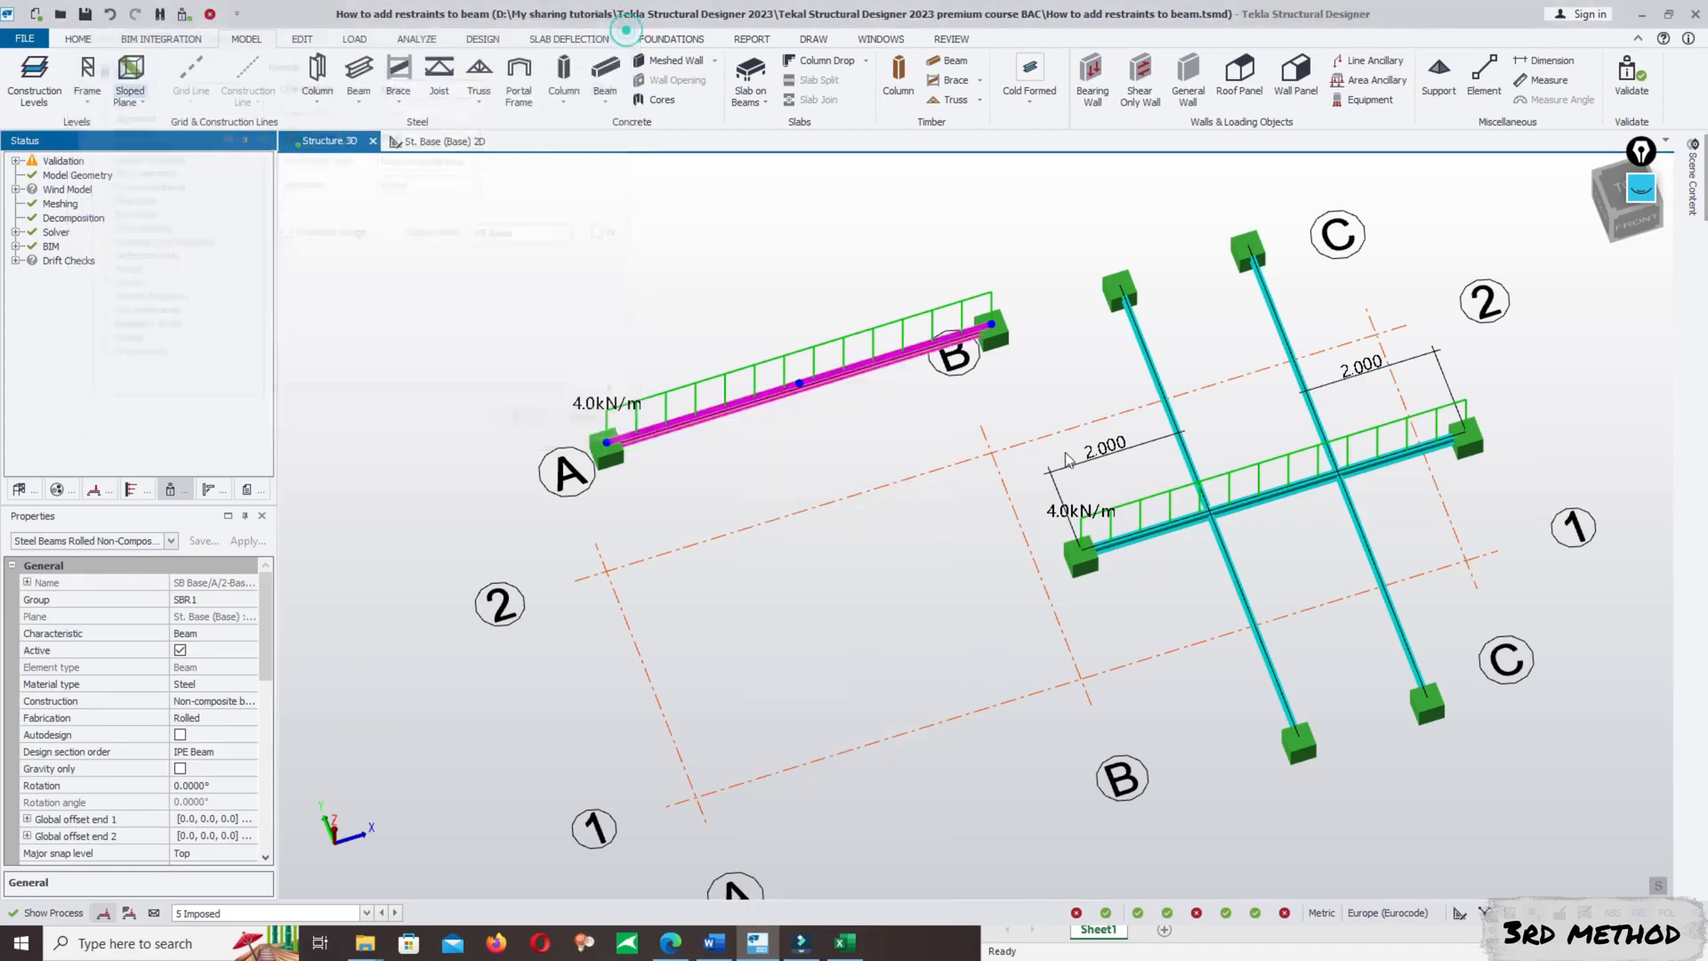
{"action": "key", "text": "Escape"}
{"action": "middle_click_drag", "start_coordinate": [1493, 566], "coordinate": [1220, 549]}
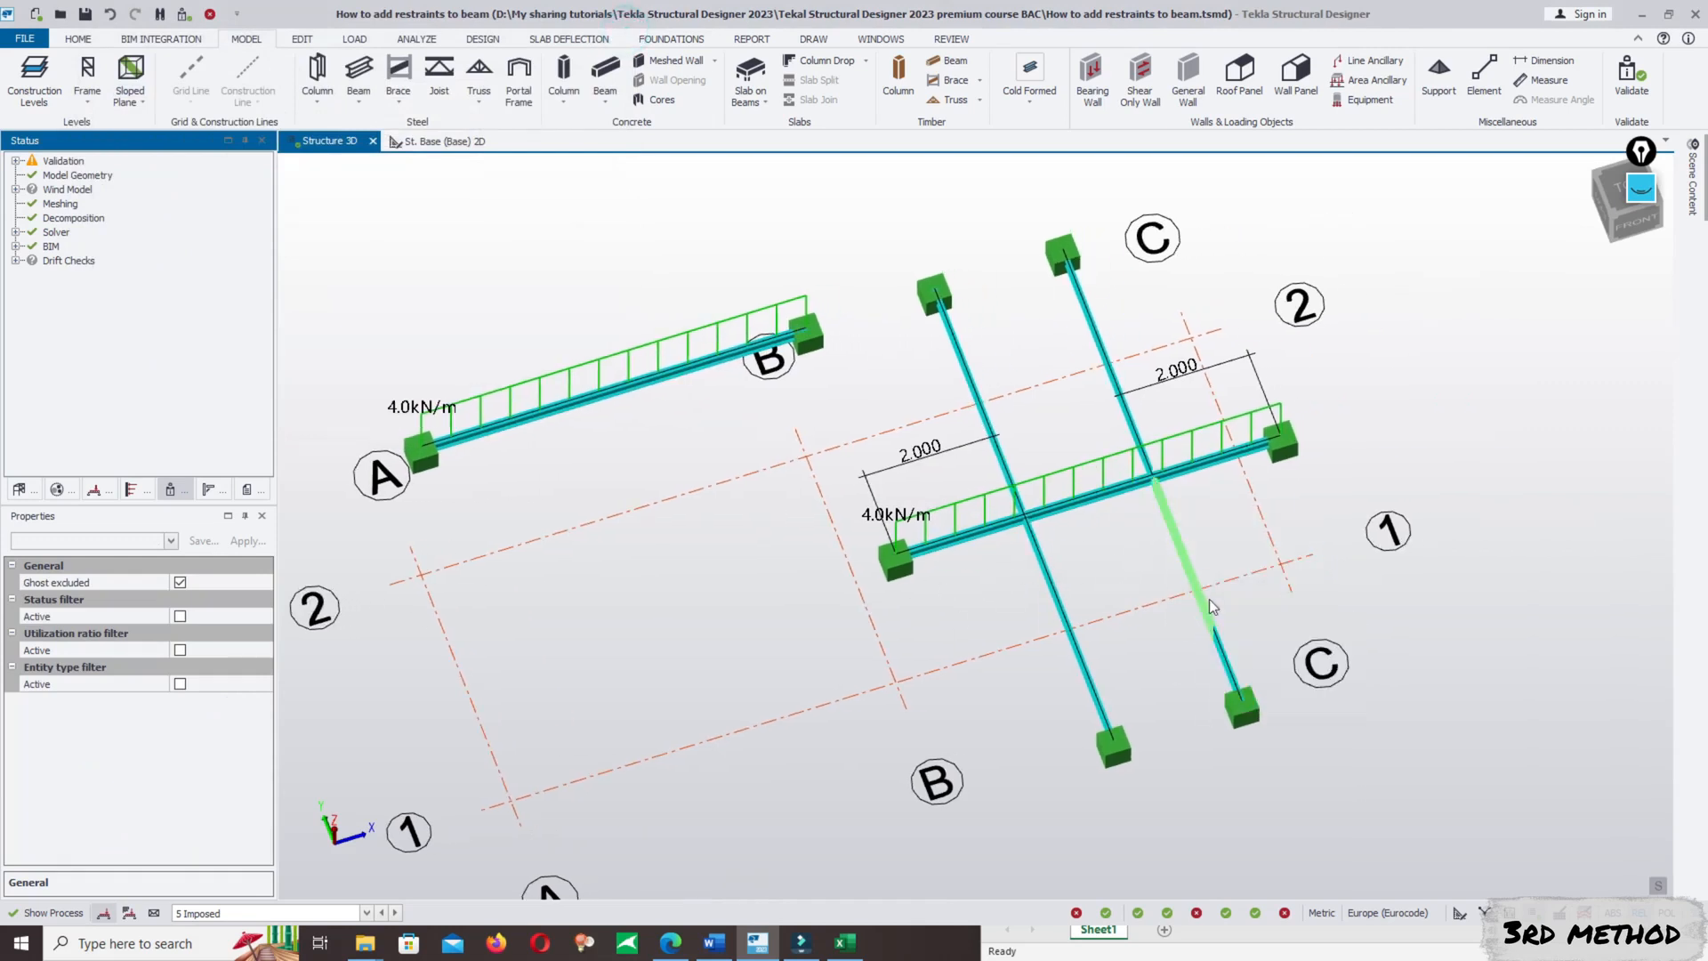
{"action": "scroll", "coordinate": [1174, 385], "scroll_direction": "down", "scroll_amount": 3}
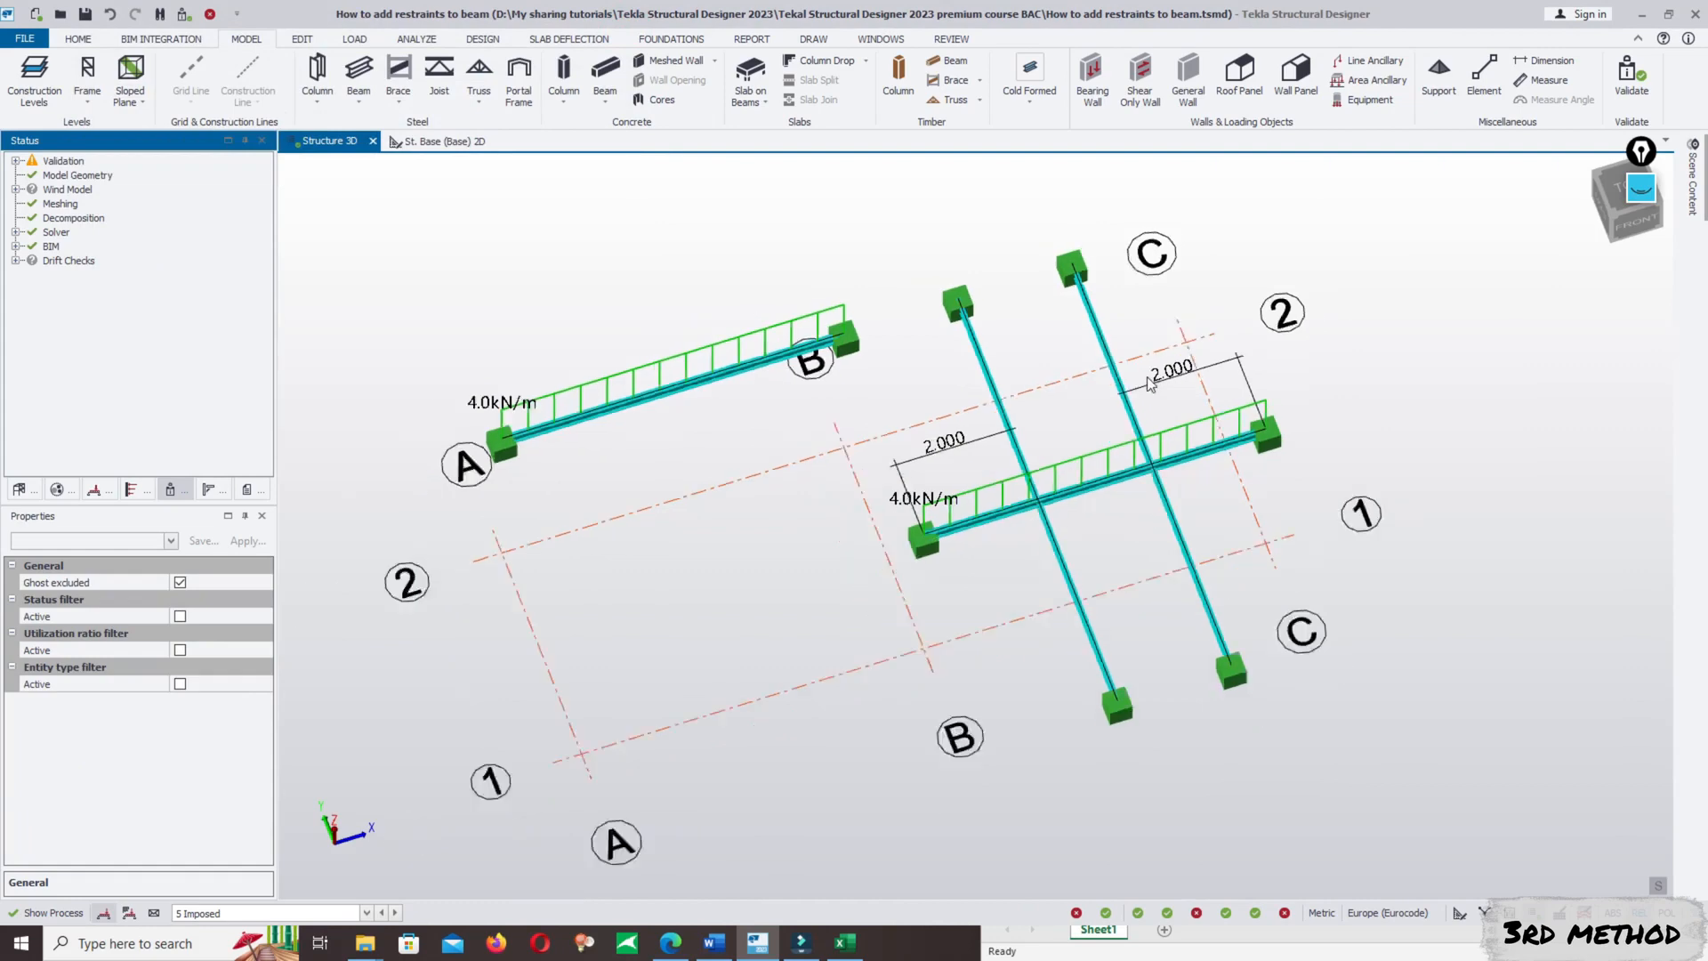
{"action": "mouse_move", "coordinate": [1174, 385]}
{"action": "scroll", "coordinate": [1155, 458], "scroll_direction": "up", "scroll_amount": 2}
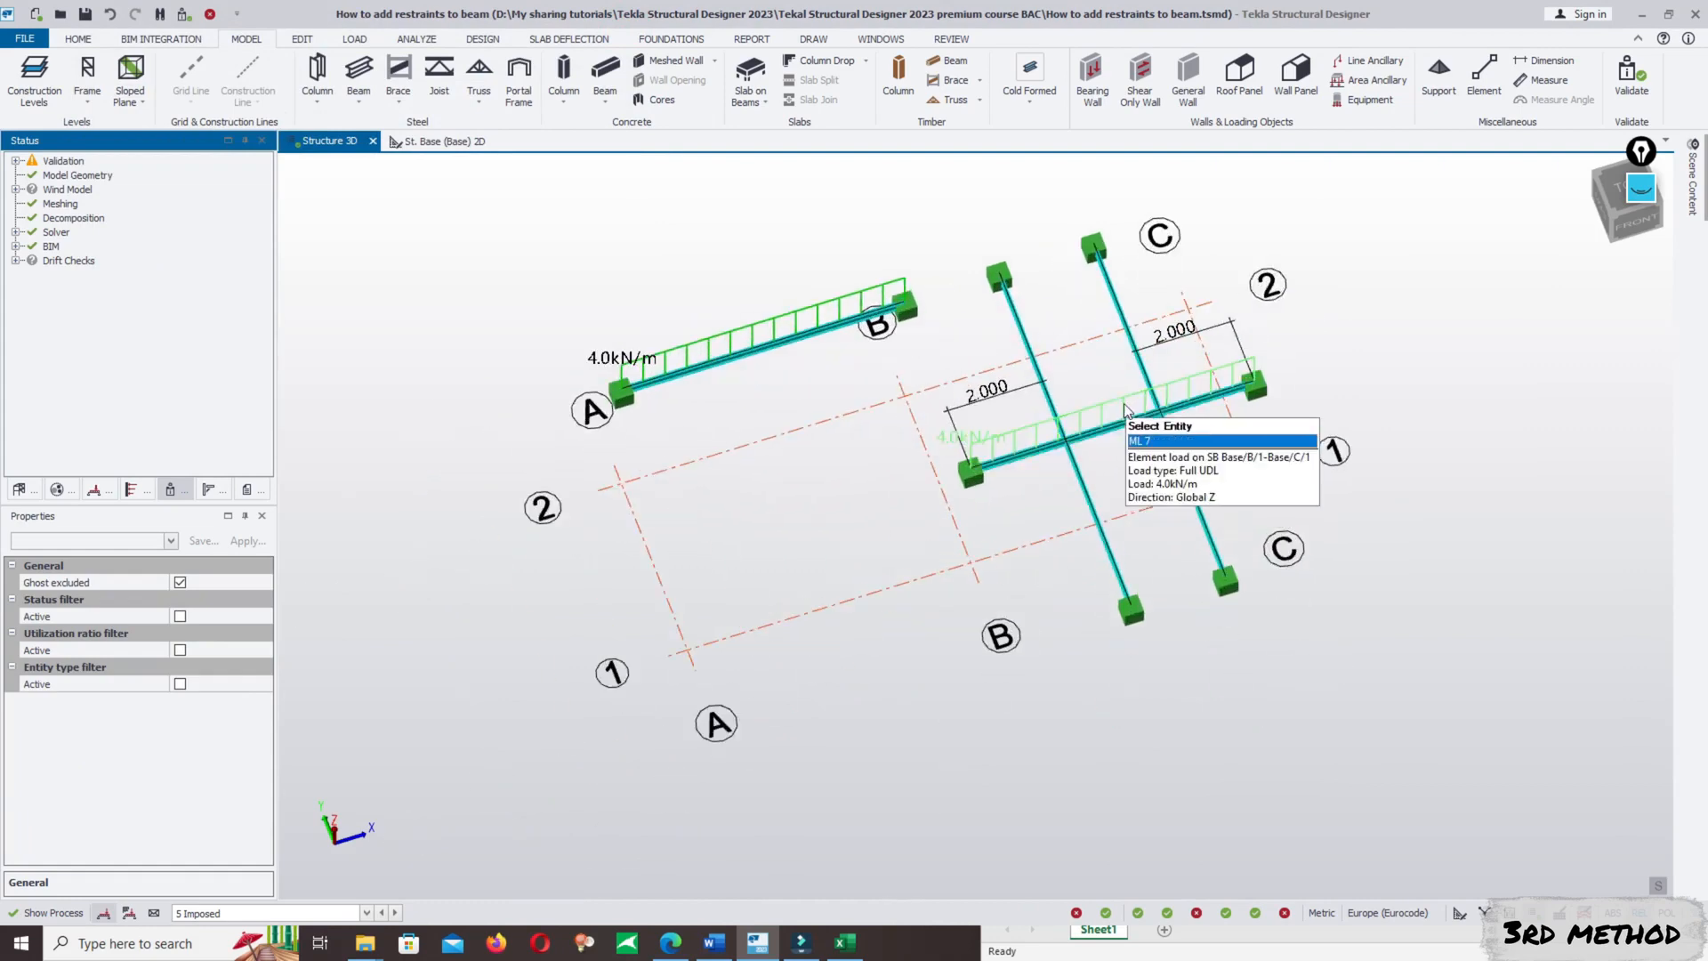
{"action": "mouse_move", "coordinate": [1005, 388]}
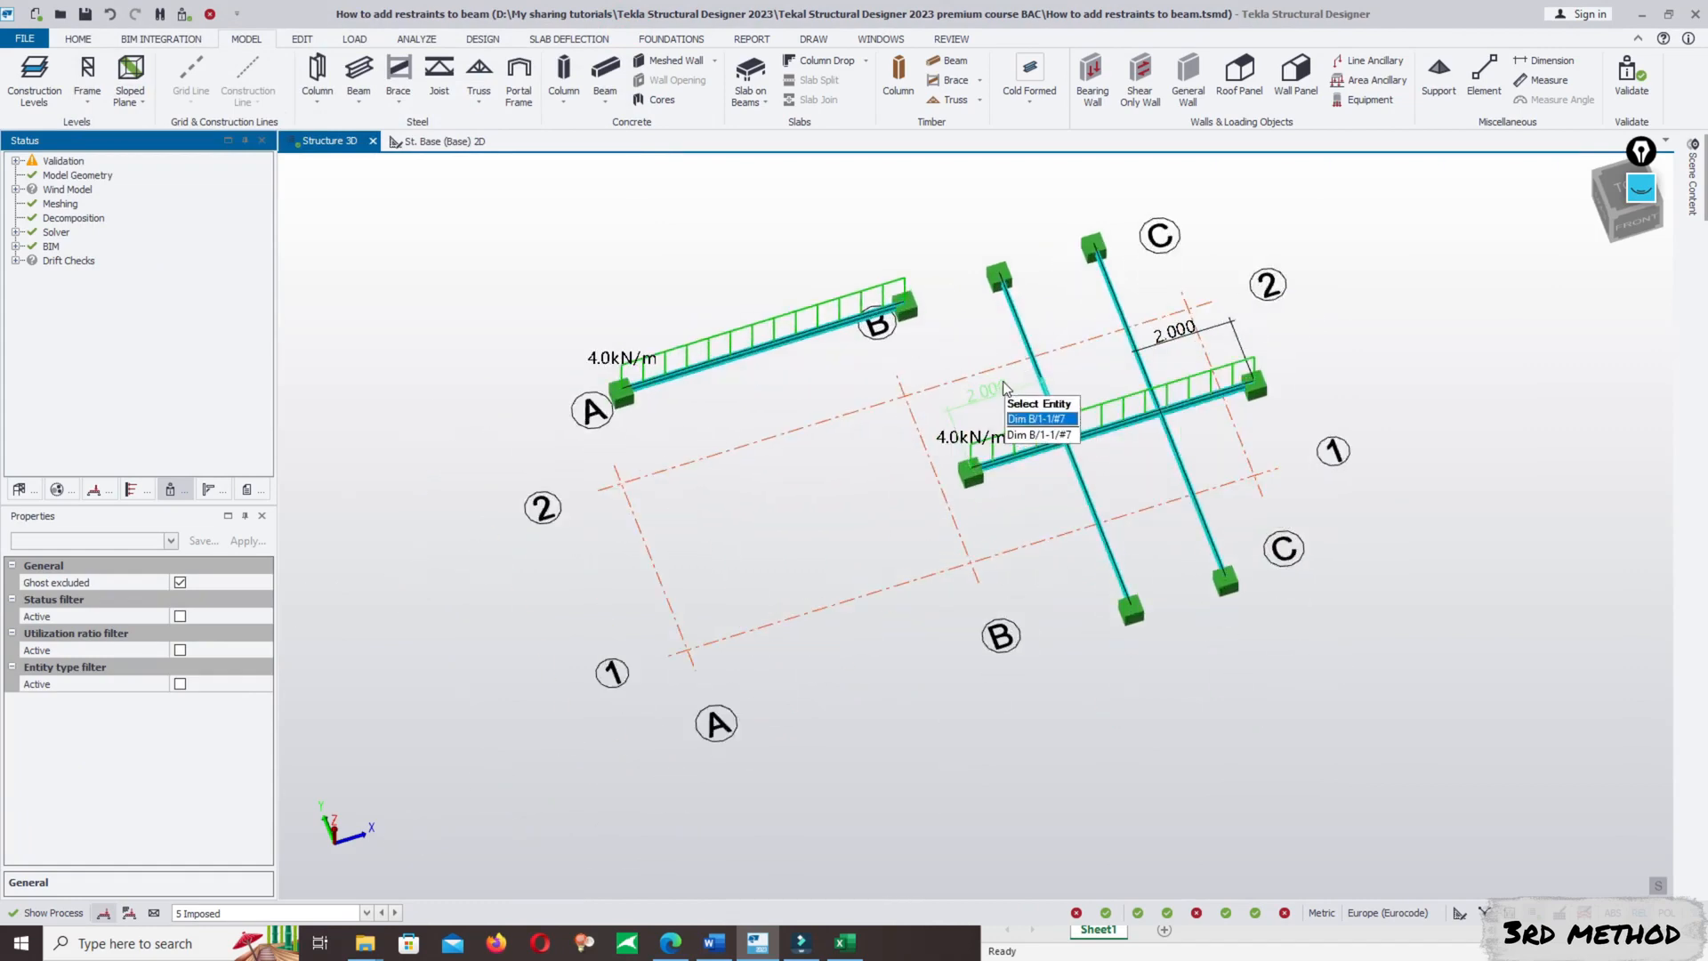
{"action": "left_click", "coordinate": [1005, 389]}
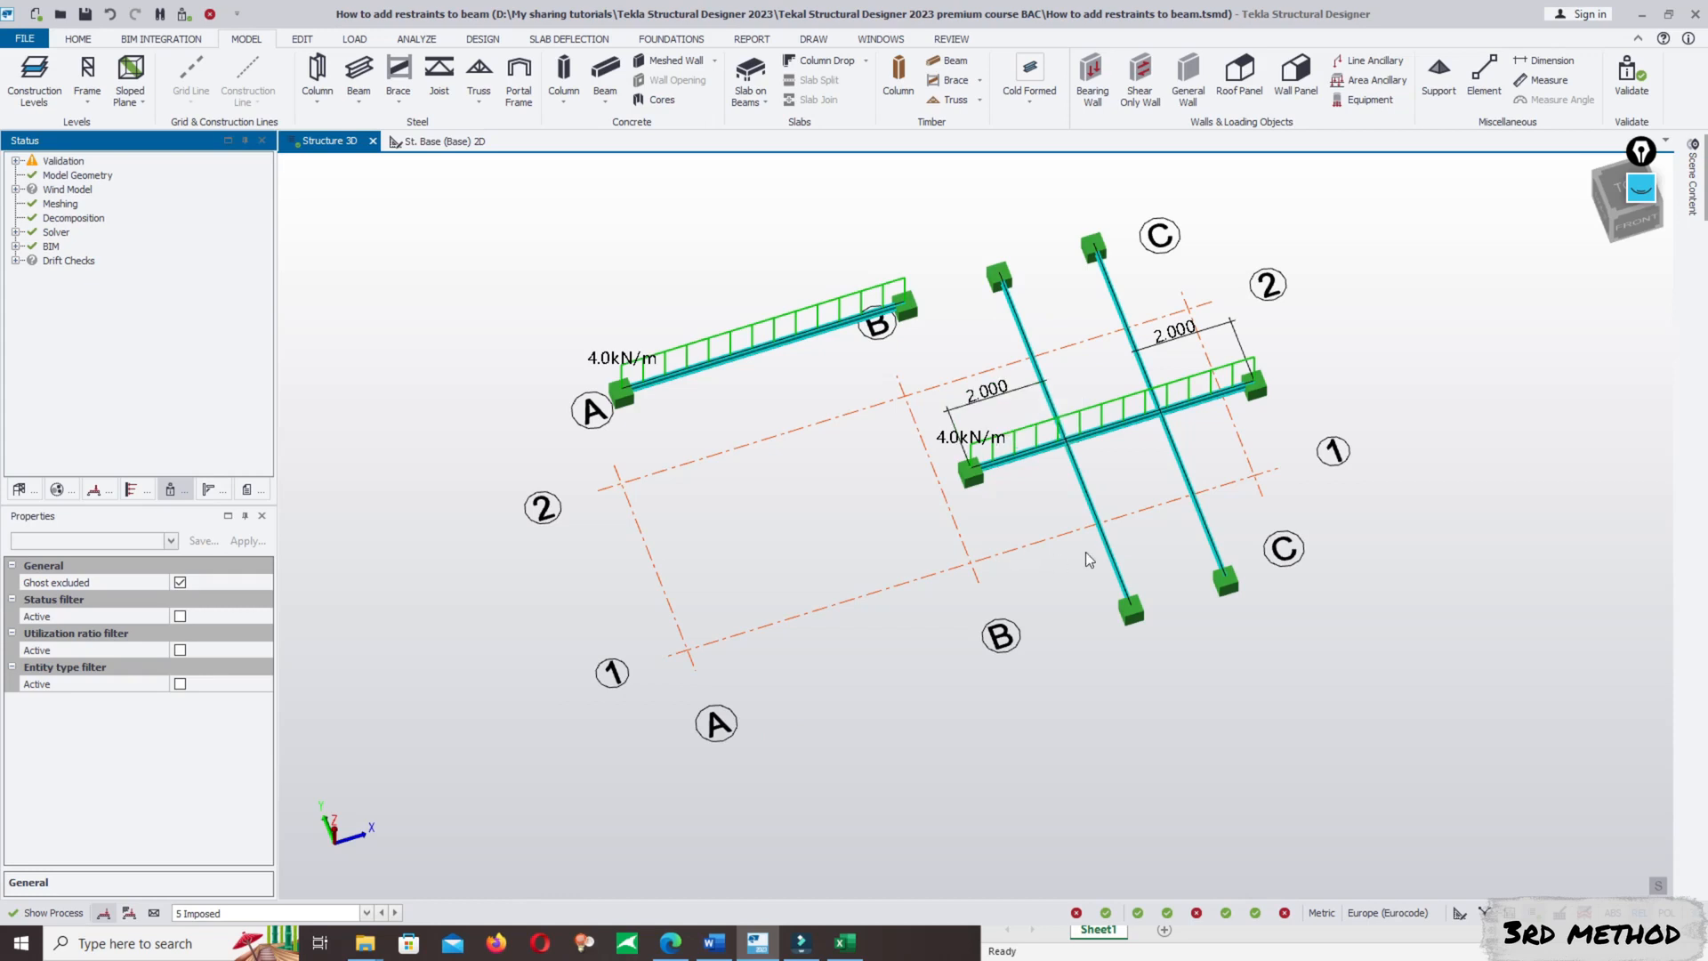
- Switch to the Review View and display the members' design status, followed by their design utilization ratios
{"action": "mouse_move", "coordinate": [1110, 442]}
{"action": "left_click", "coordinate": [1558, 912]}
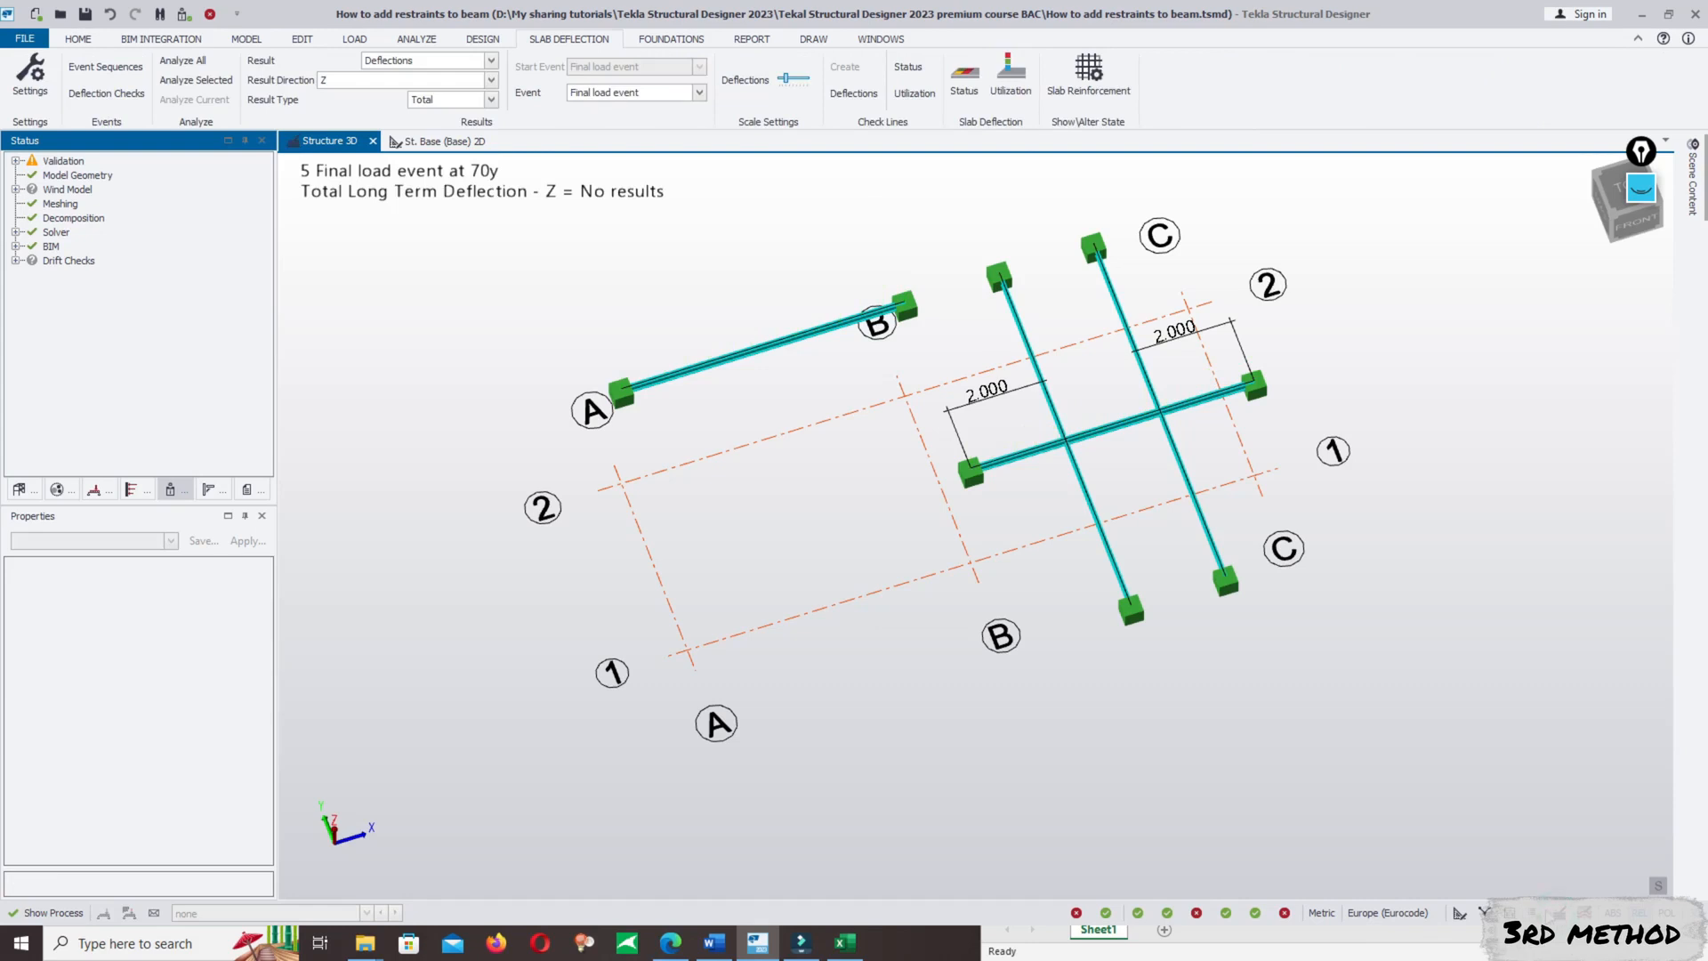
{"action": "left_click", "coordinate": [1545, 911]}
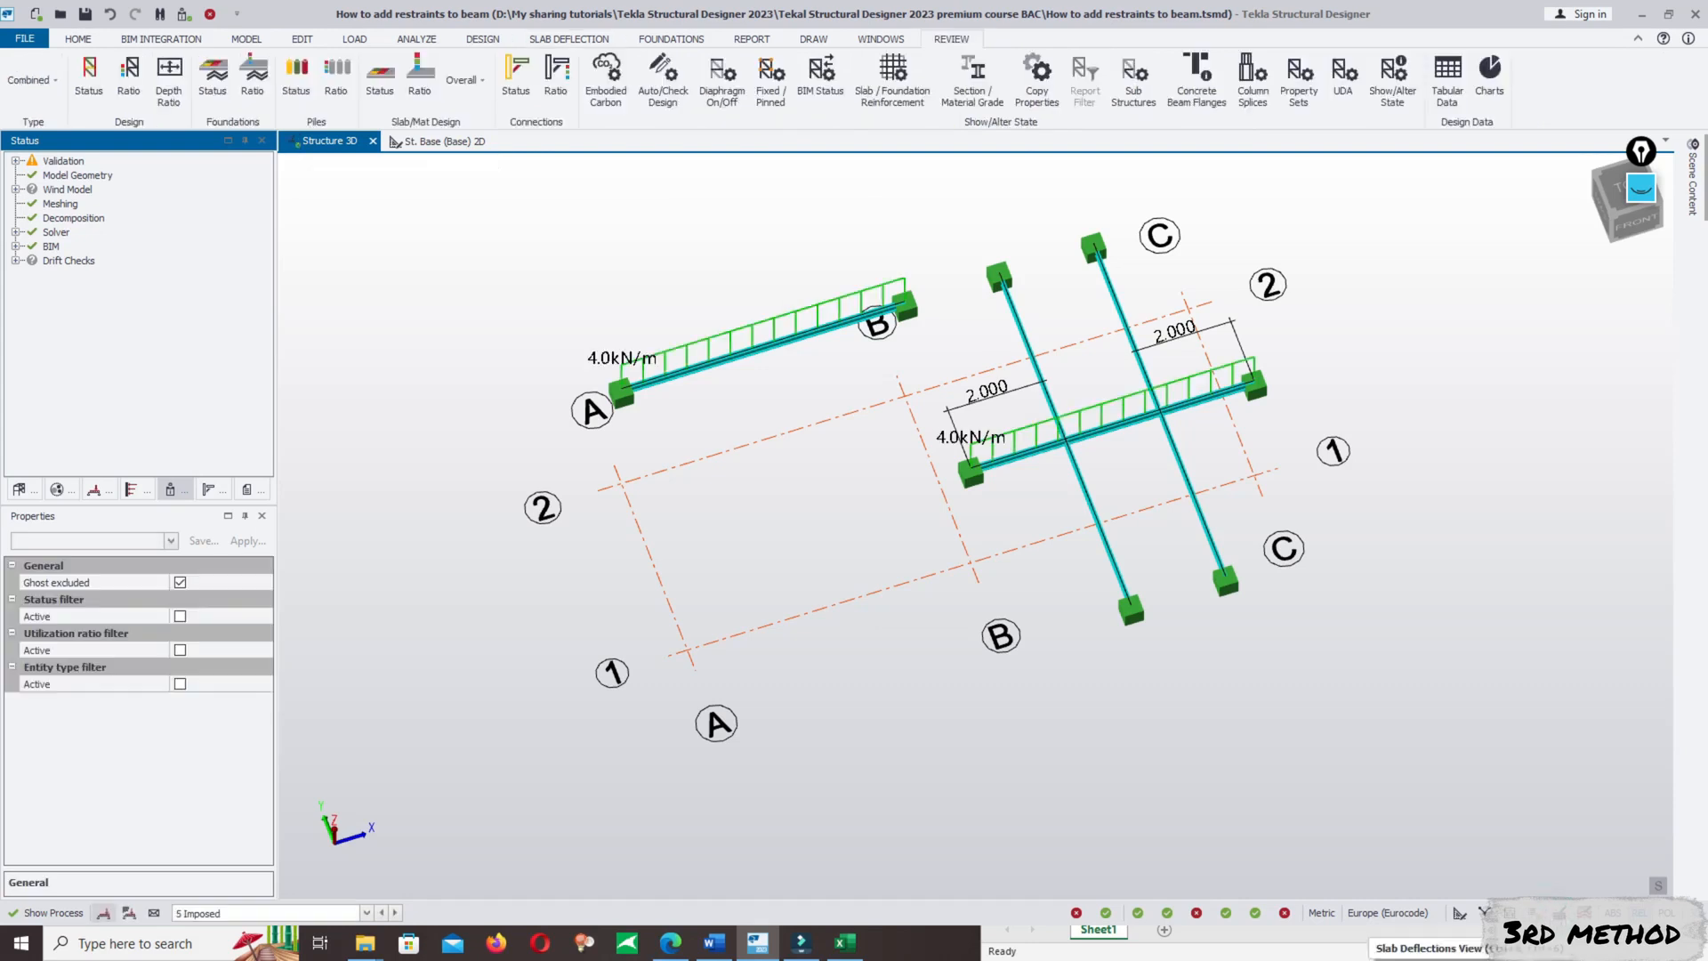
{"action": "left_click", "coordinate": [89, 76]}
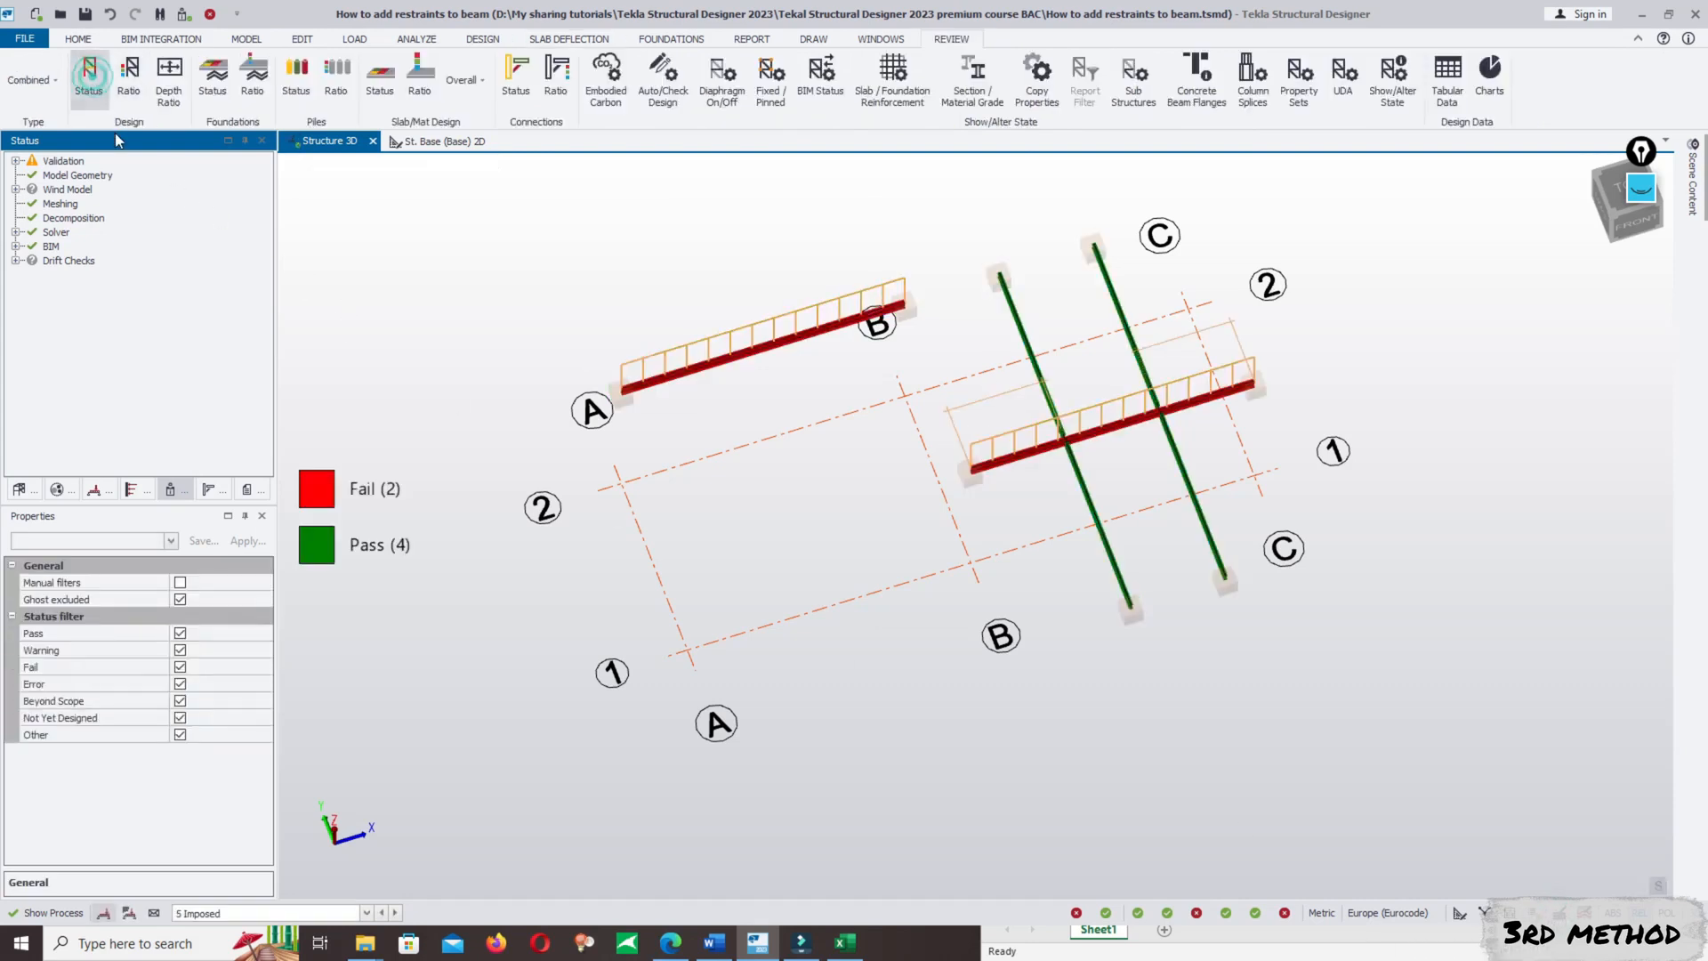
{"action": "left_click", "coordinate": [135, 76]}
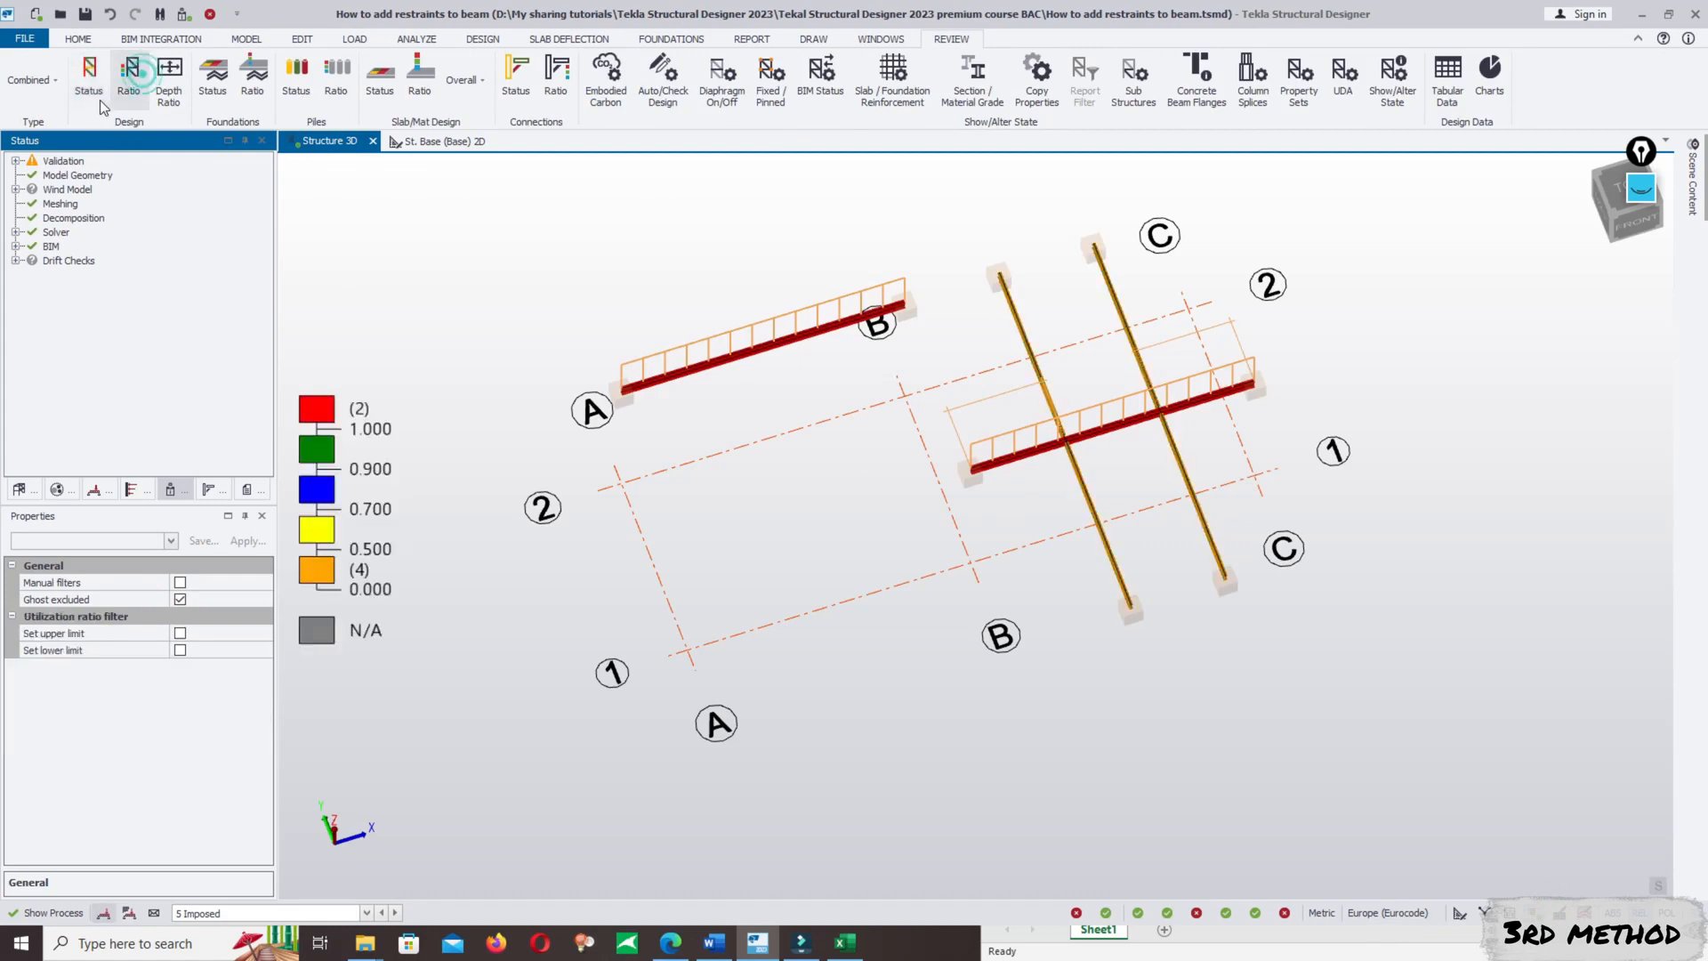
- Display the beam restraints with Show/Alter State, choosing Restraints as the attribute
{"action": "left_click", "coordinate": [1393, 73]}
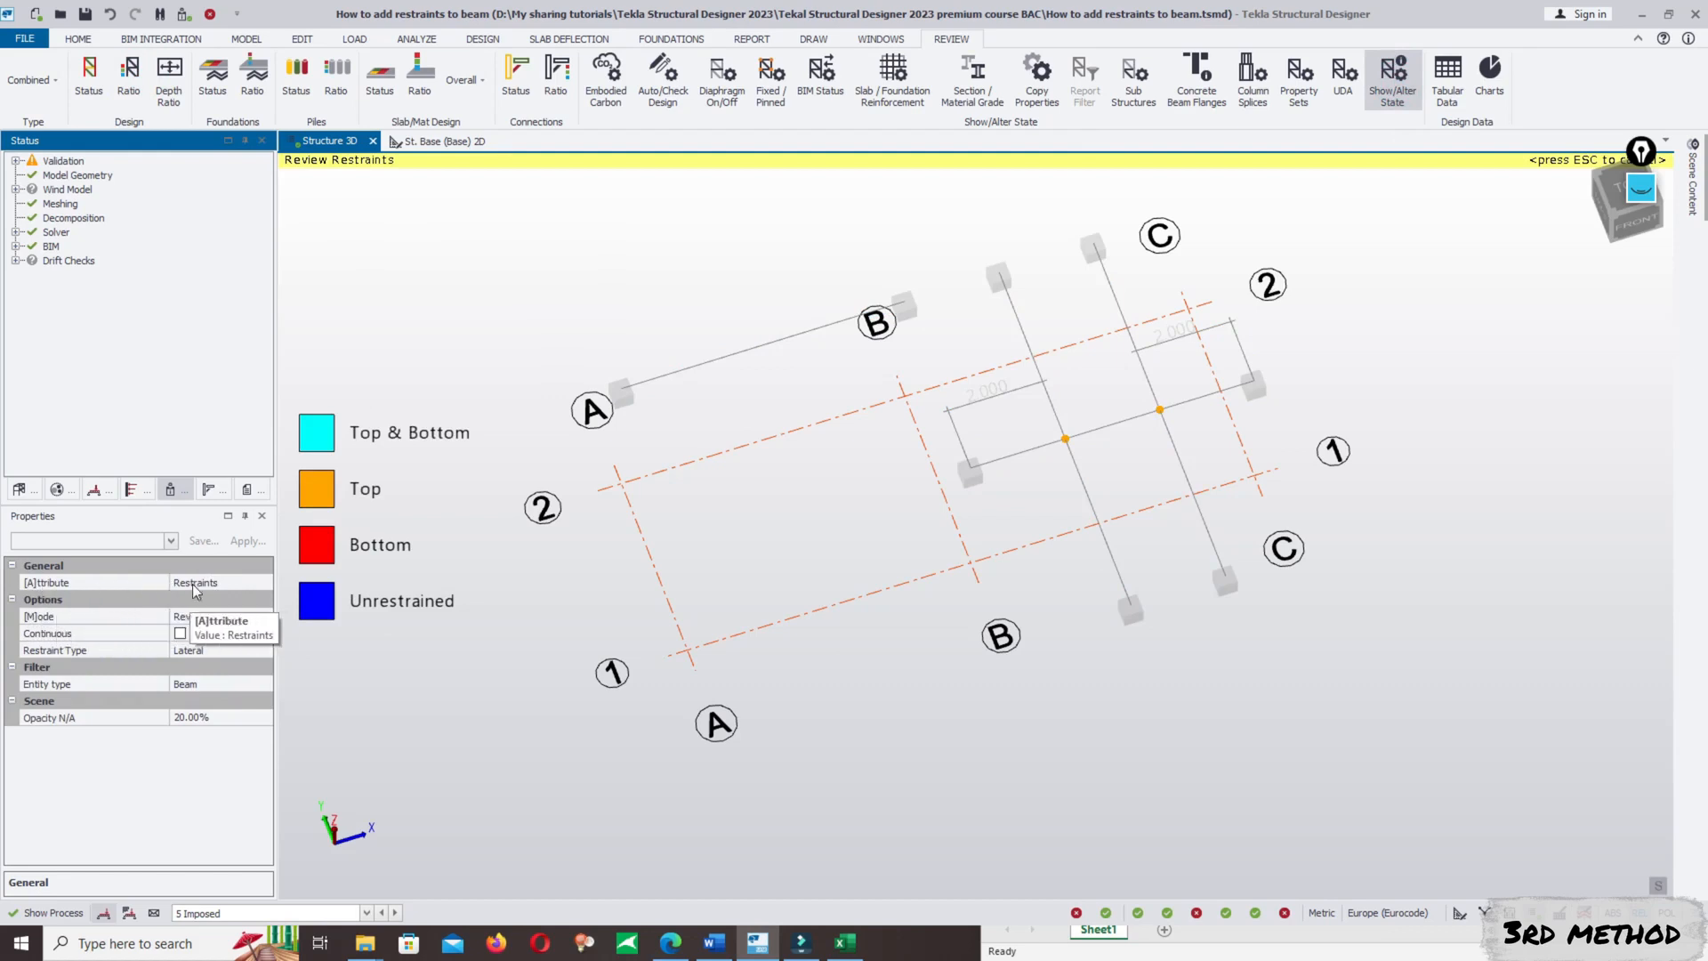
{"action": "left_click", "coordinate": [227, 584]}
{"action": "left_click", "coordinate": [266, 583]}
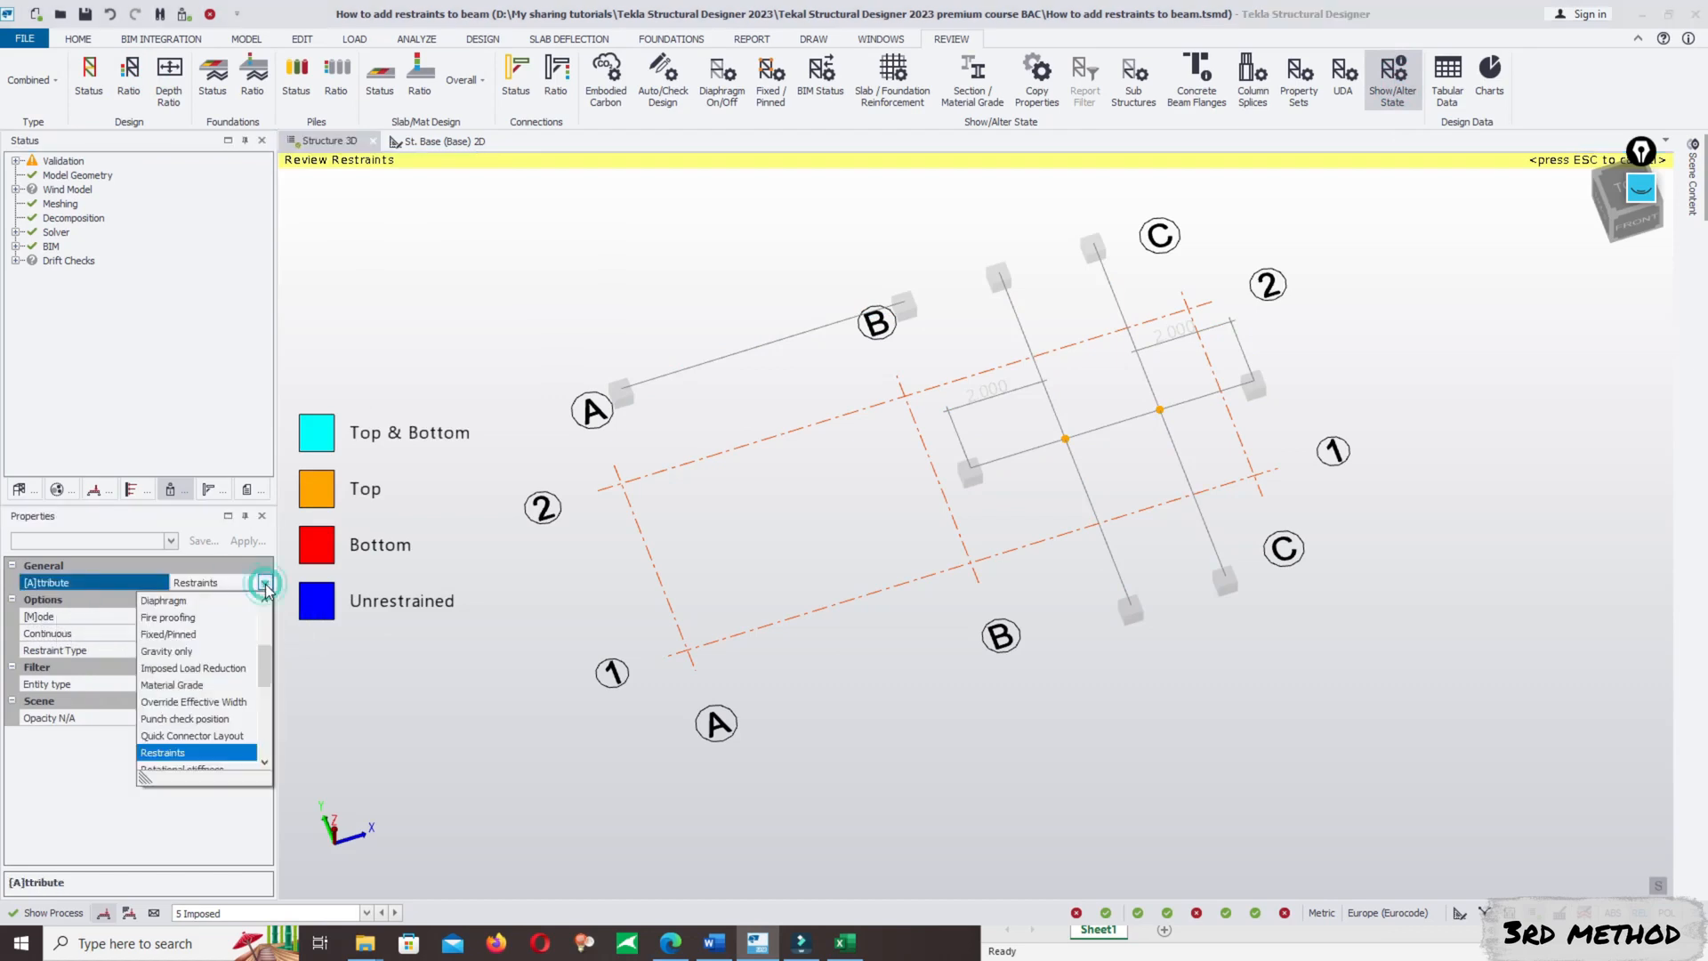
{"action": "scroll", "coordinate": [265, 635], "scroll_direction": "down", "scroll_amount": 2}
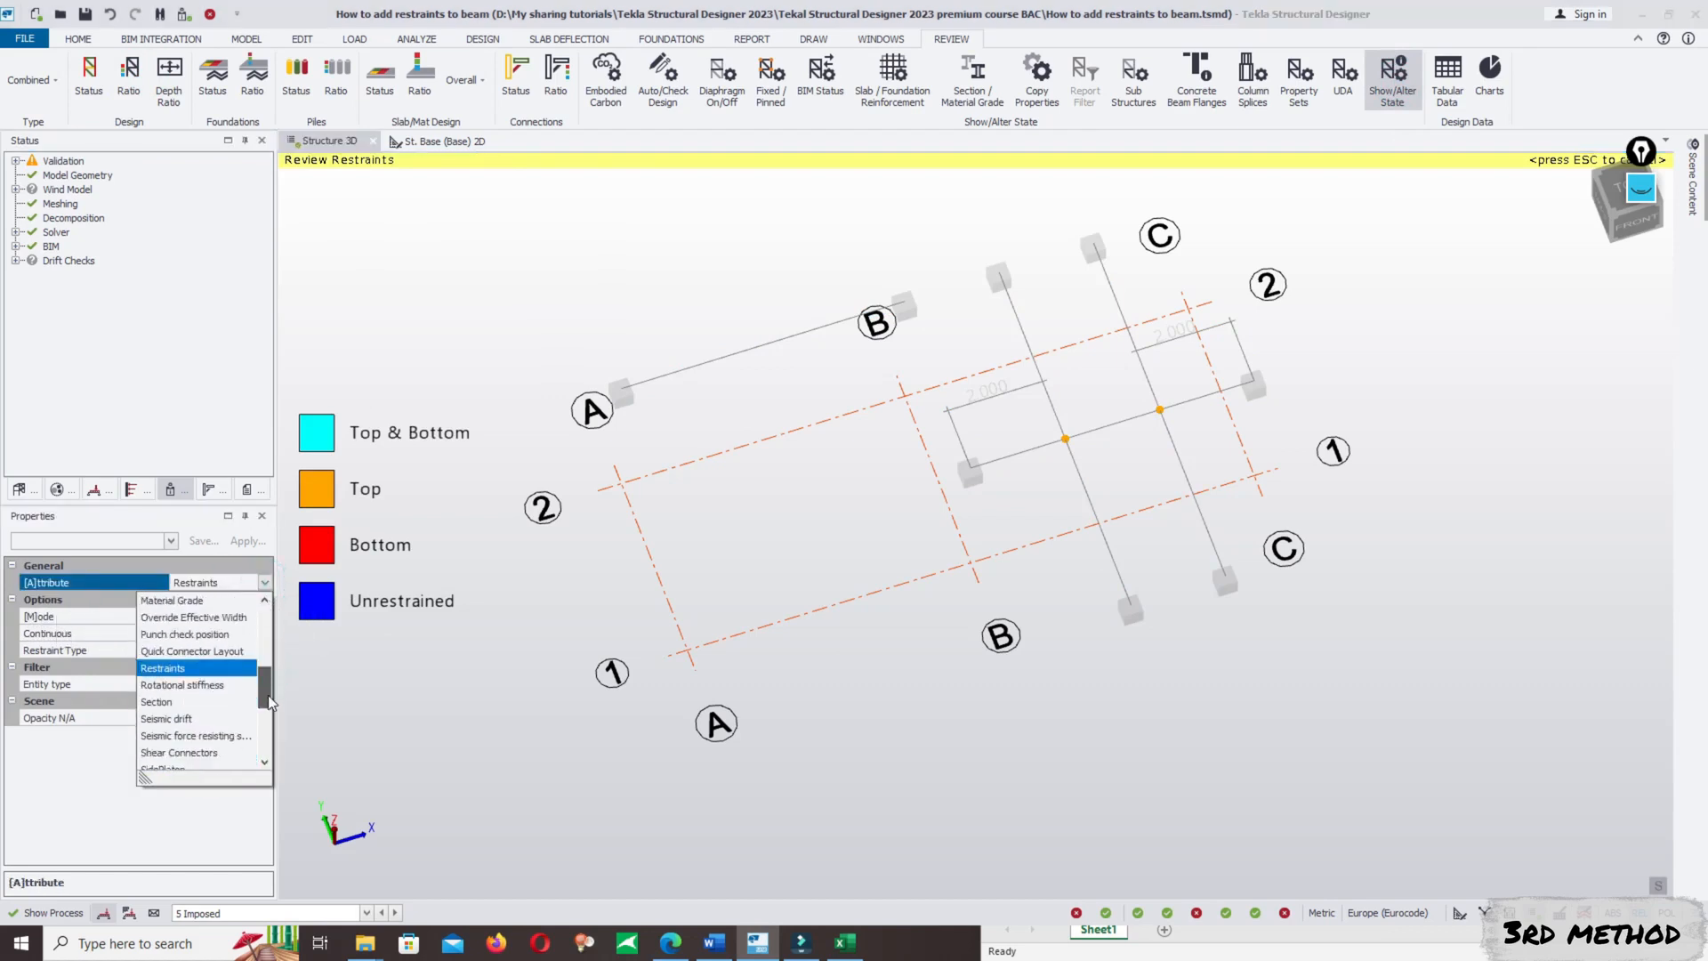
{"action": "scroll", "coordinate": [268, 696], "scroll_direction": "down", "scroll_amount": 1}
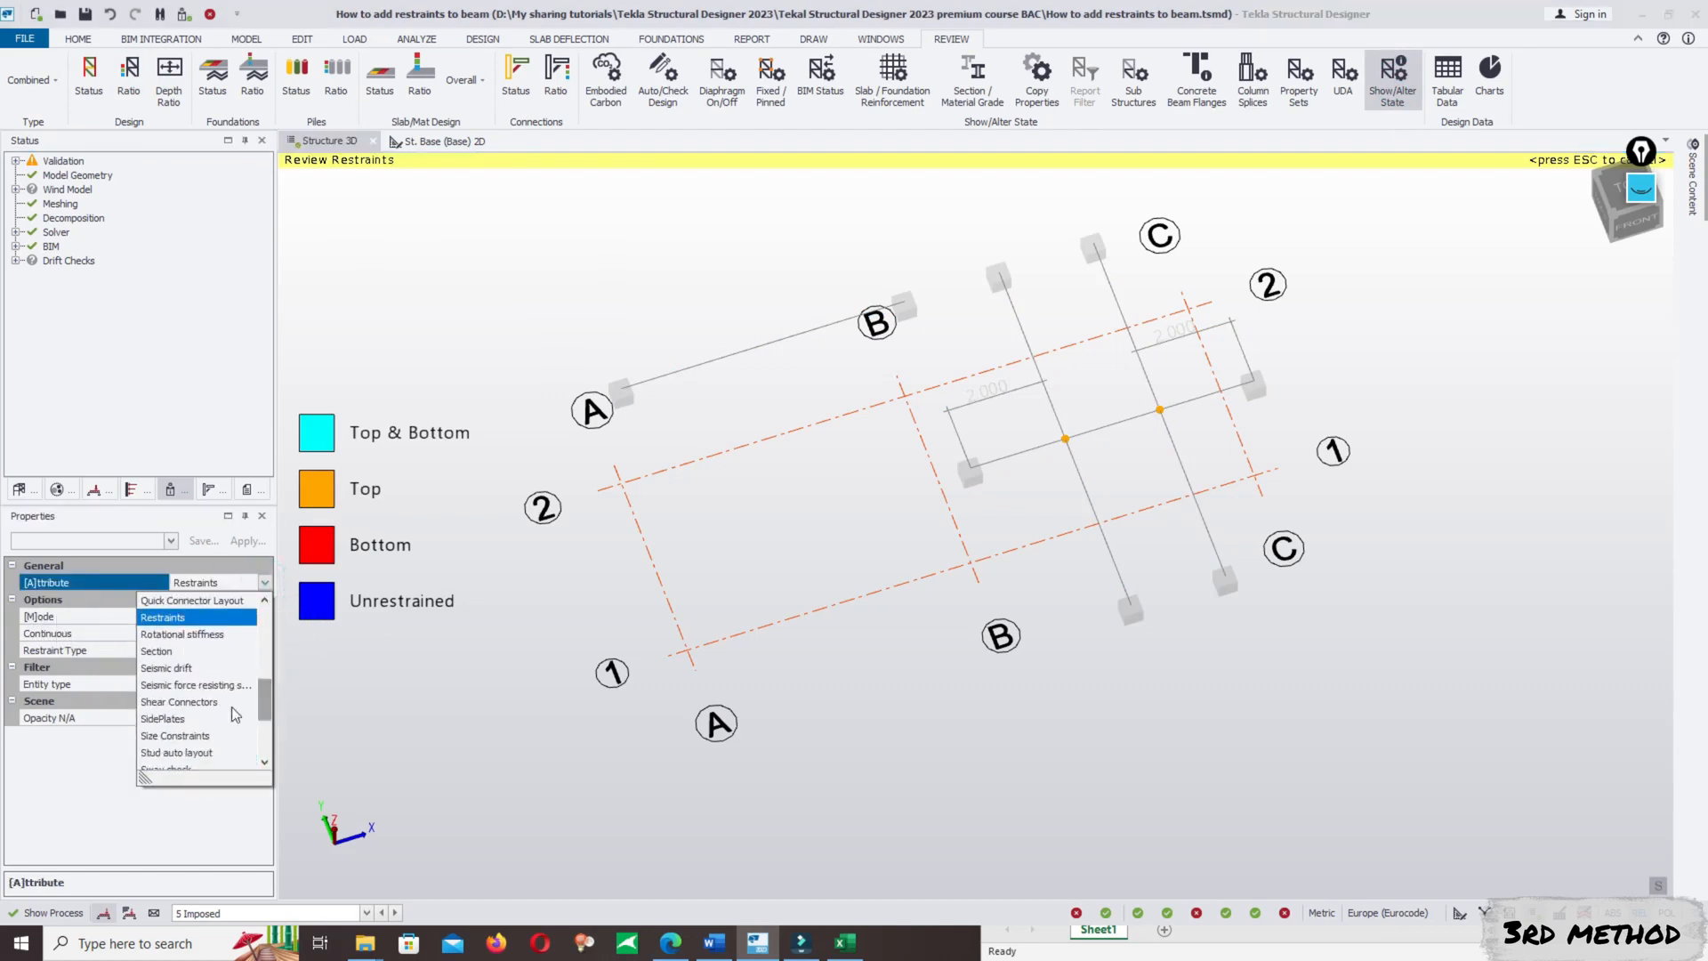
{"action": "left_click", "coordinate": [185, 619]}
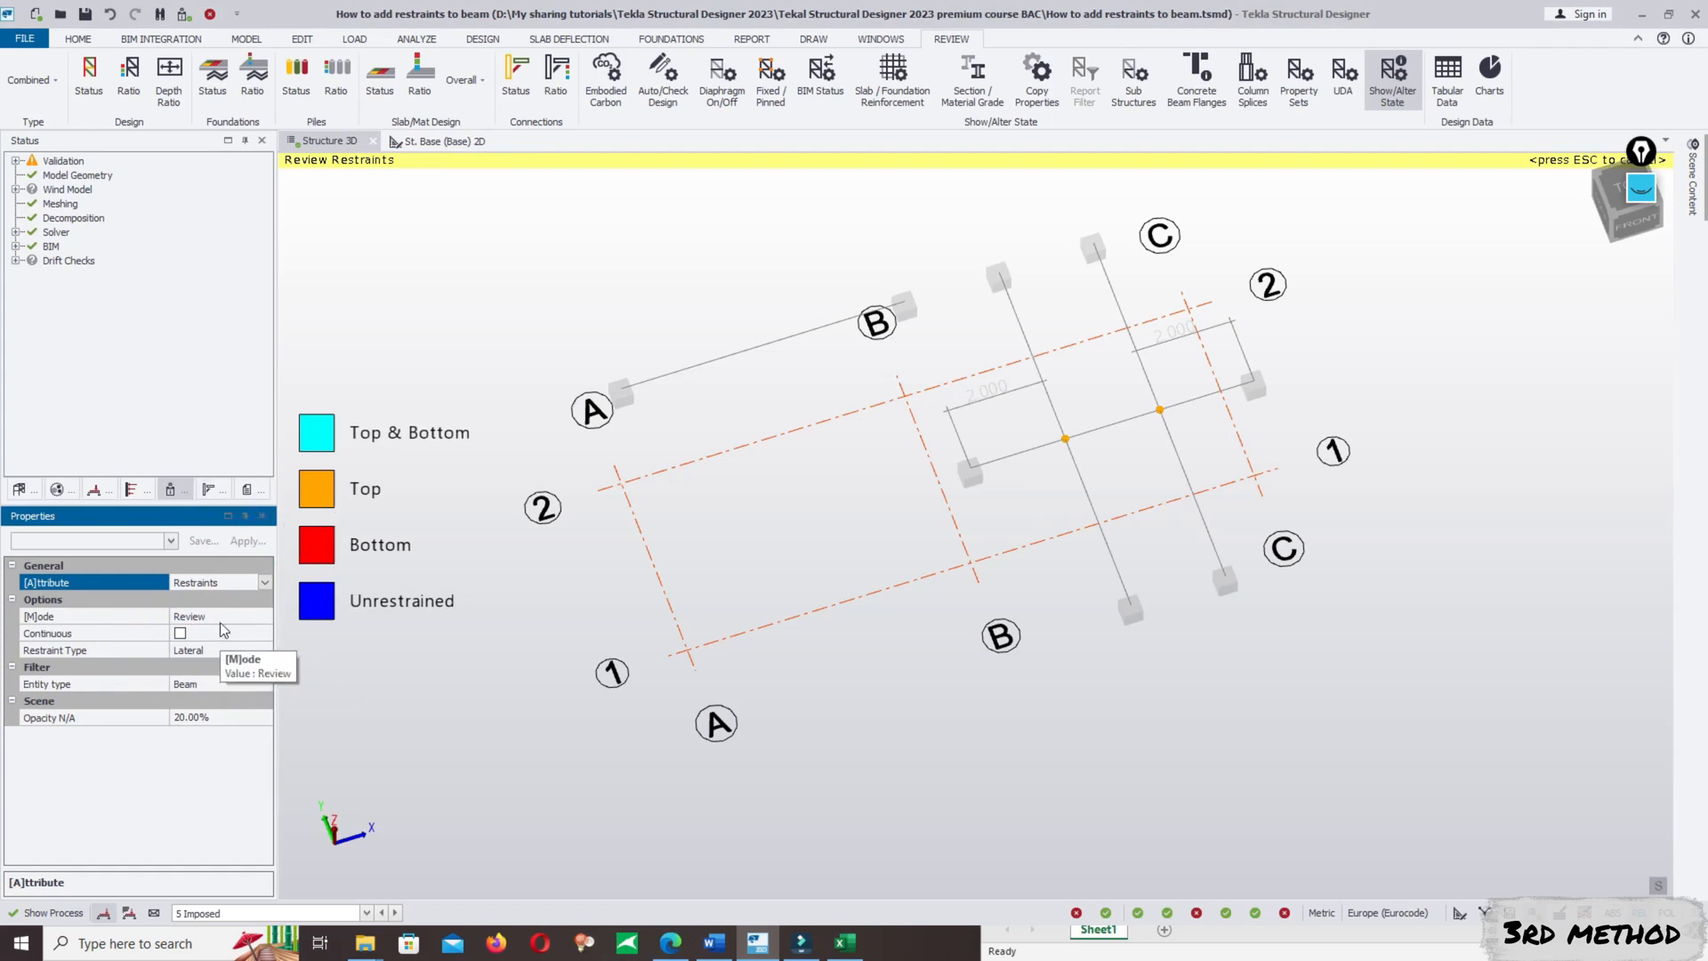
- Examine the colour-coded lateral restraints where the two cross beams meet the B/1–C/1 beam
{"action": "scroll", "coordinate": [1148, 427], "scroll_direction": "up", "scroll_amount": 3}
{"action": "scroll", "coordinate": [1156, 381], "scroll_direction": "up", "scroll_amount": 5}
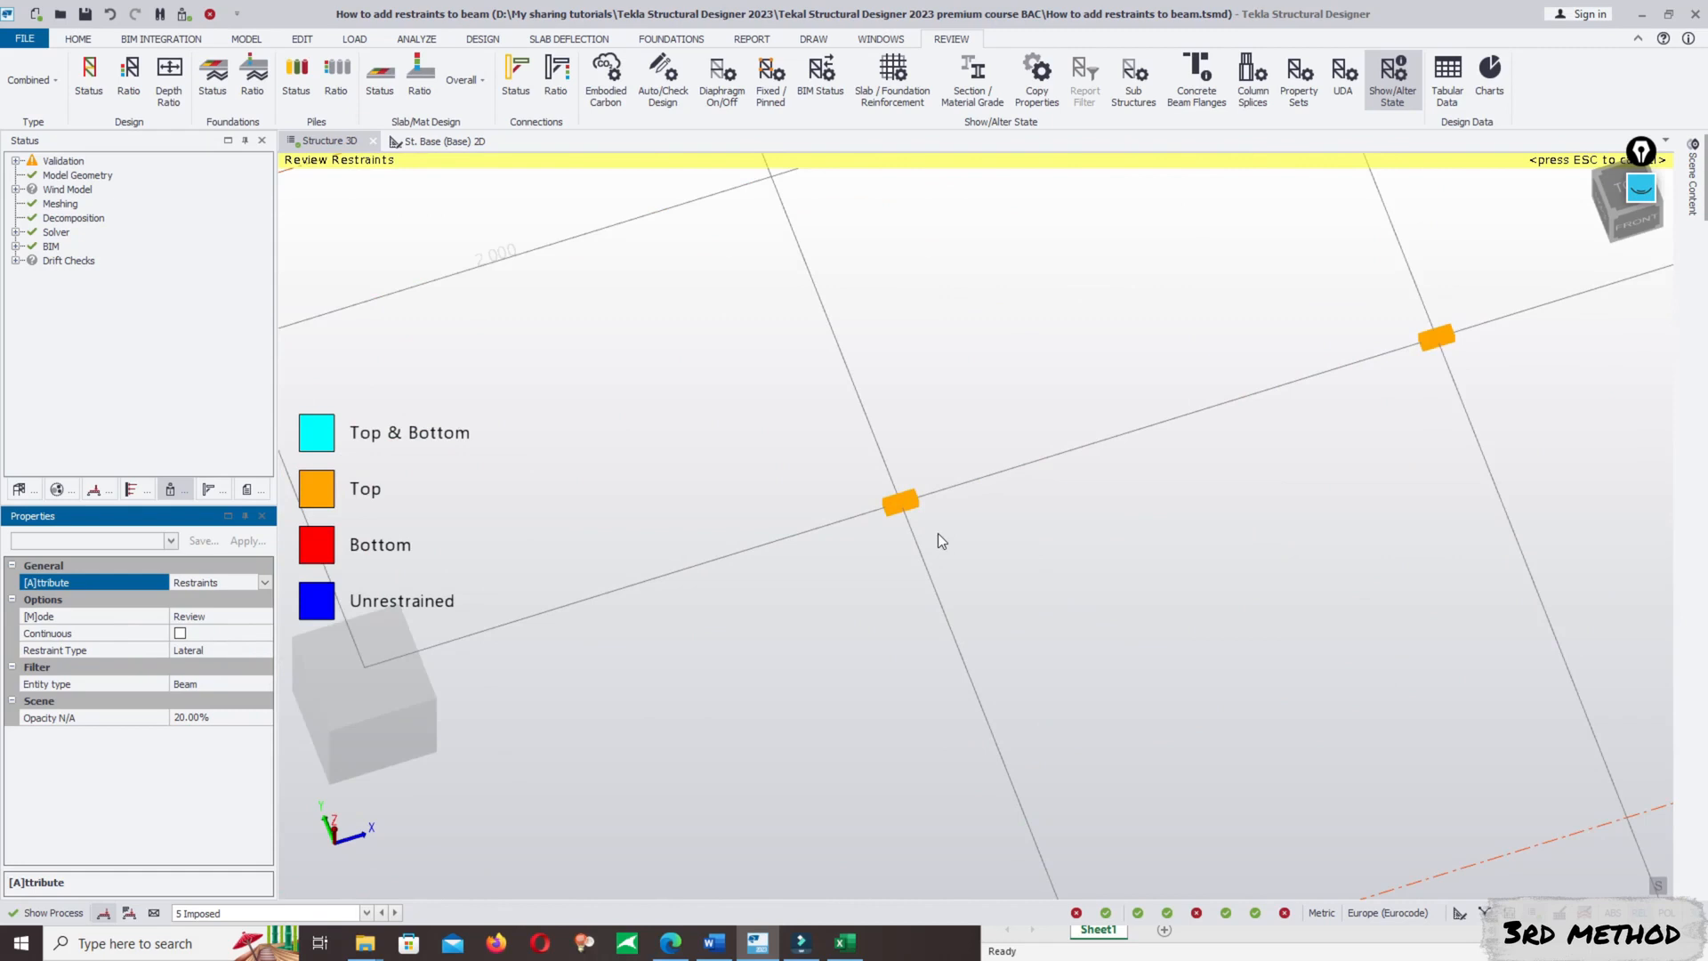
{"action": "scroll", "coordinate": [986, 448], "scroll_direction": "down", "scroll_amount": 3}
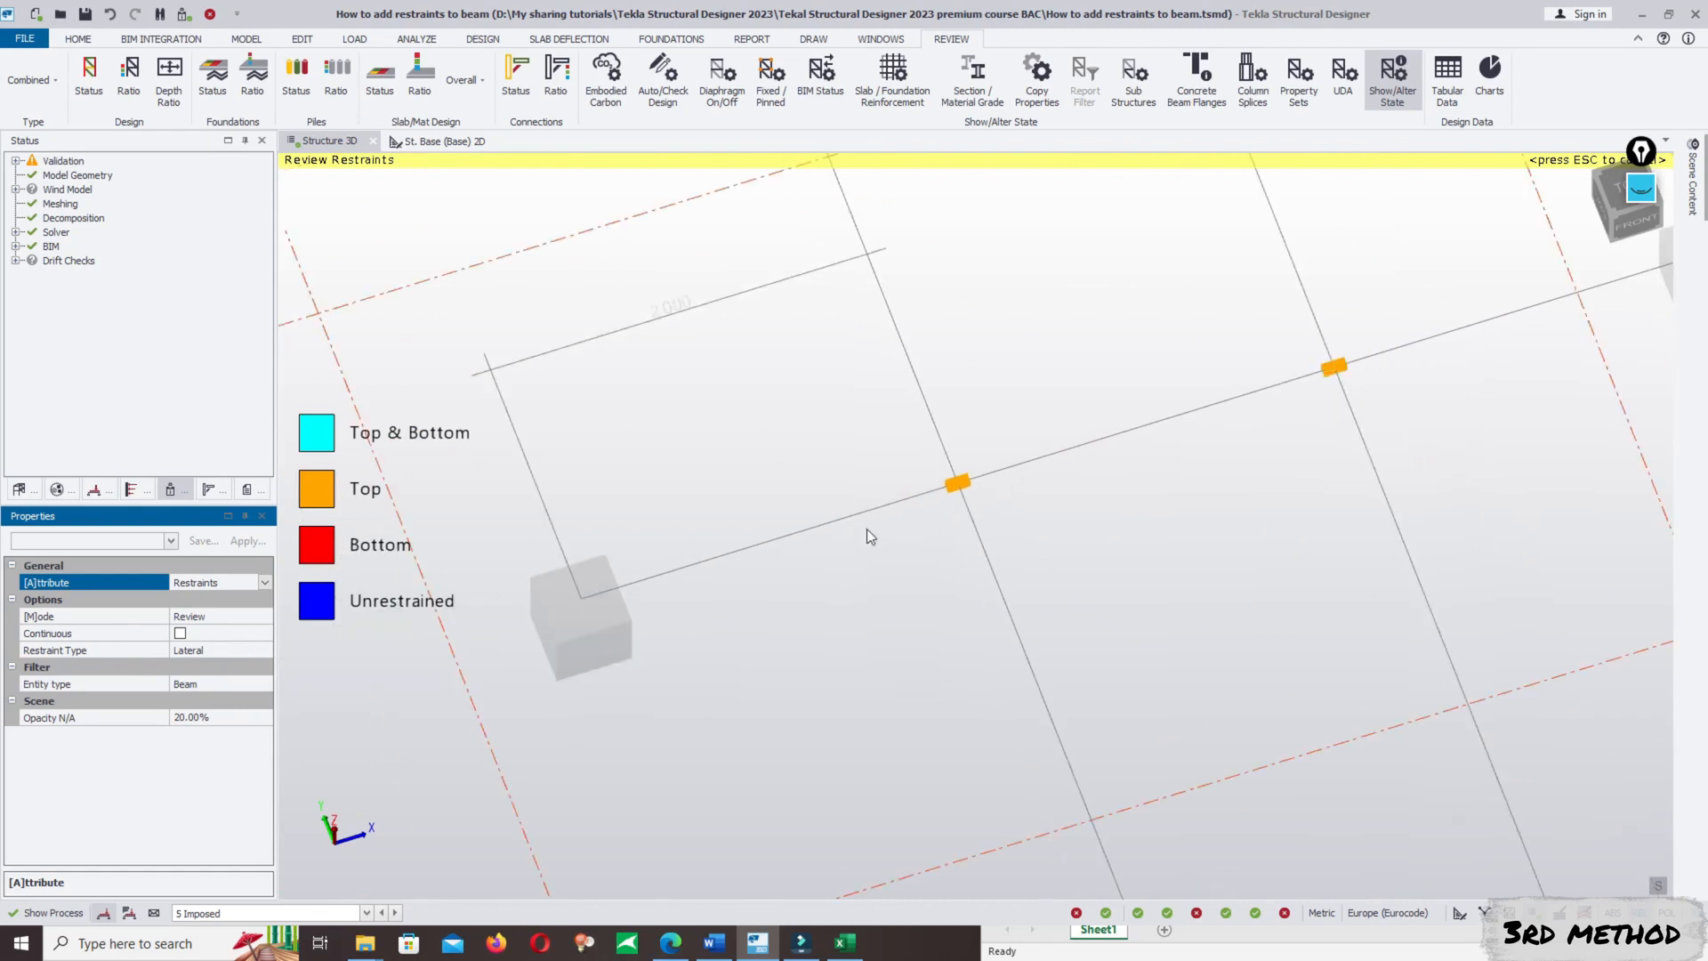
{"action": "scroll", "coordinate": [1224, 398], "scroll_direction": "down", "scroll_amount": 5}
{"action": "scroll", "coordinate": [1295, 391], "scroll_direction": "up", "scroll_amount": 2}
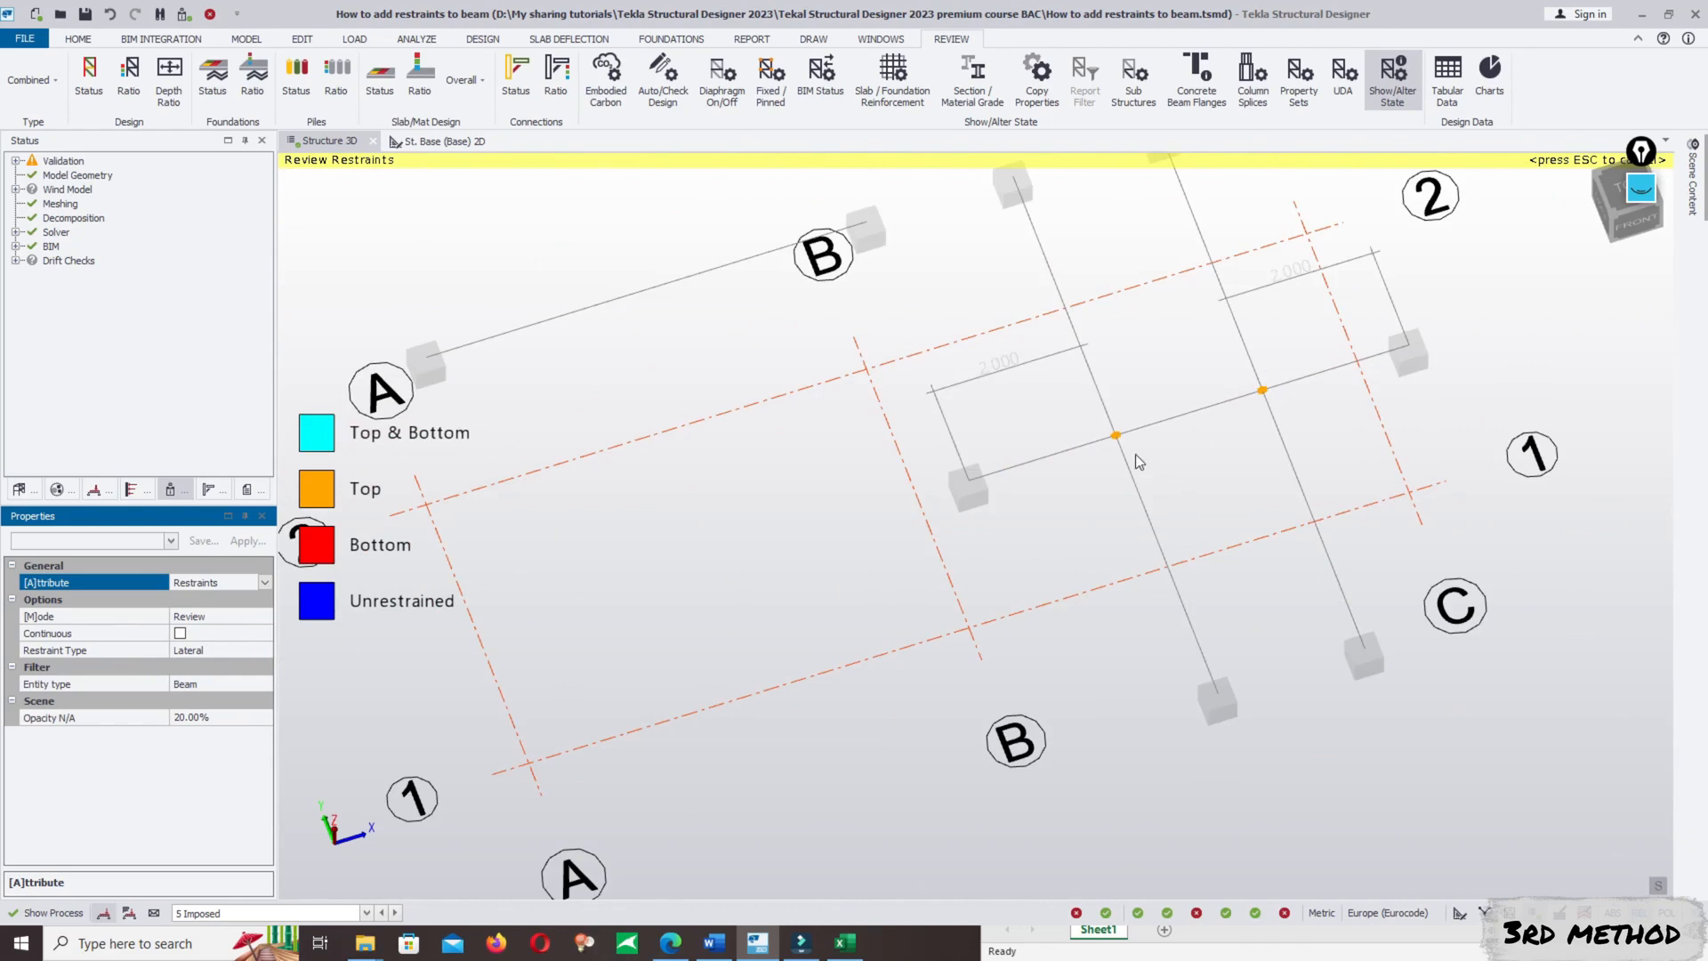
{"action": "scroll", "coordinate": [1183, 539], "scroll_direction": "down", "scroll_amount": 2}
{"action": "scroll", "coordinate": [1184, 537], "scroll_direction": "up", "scroll_amount": 3}
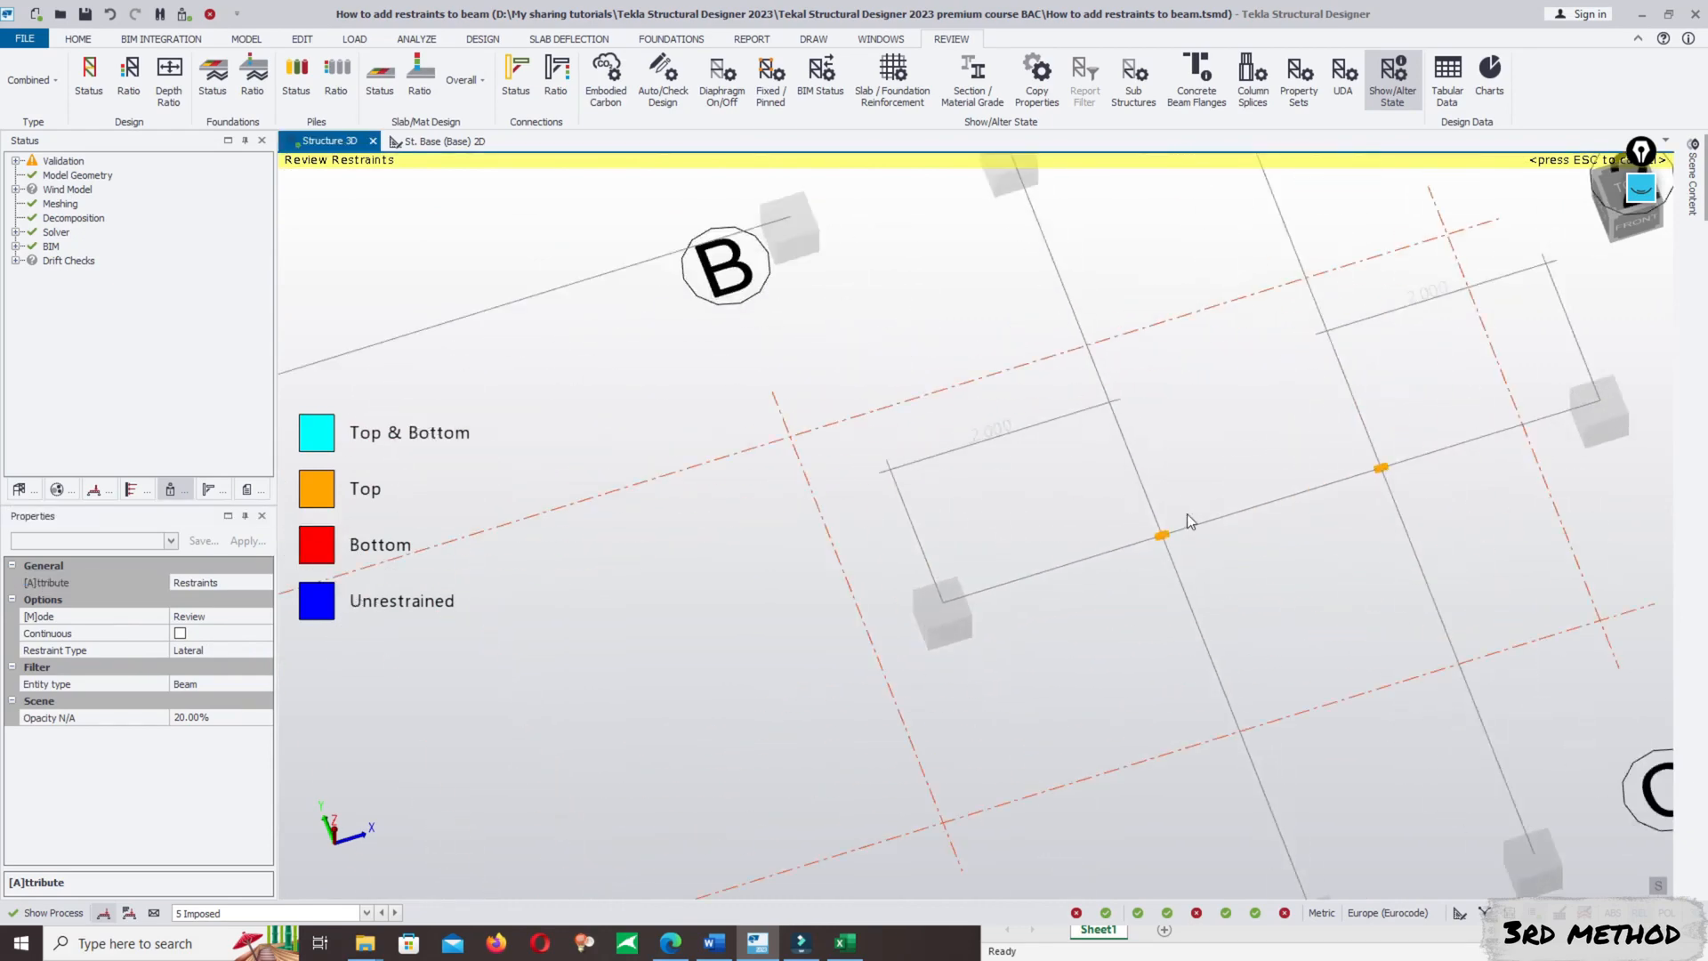
{"action": "scroll", "coordinate": [1233, 617], "scroll_direction": "down", "scroll_amount": 3}
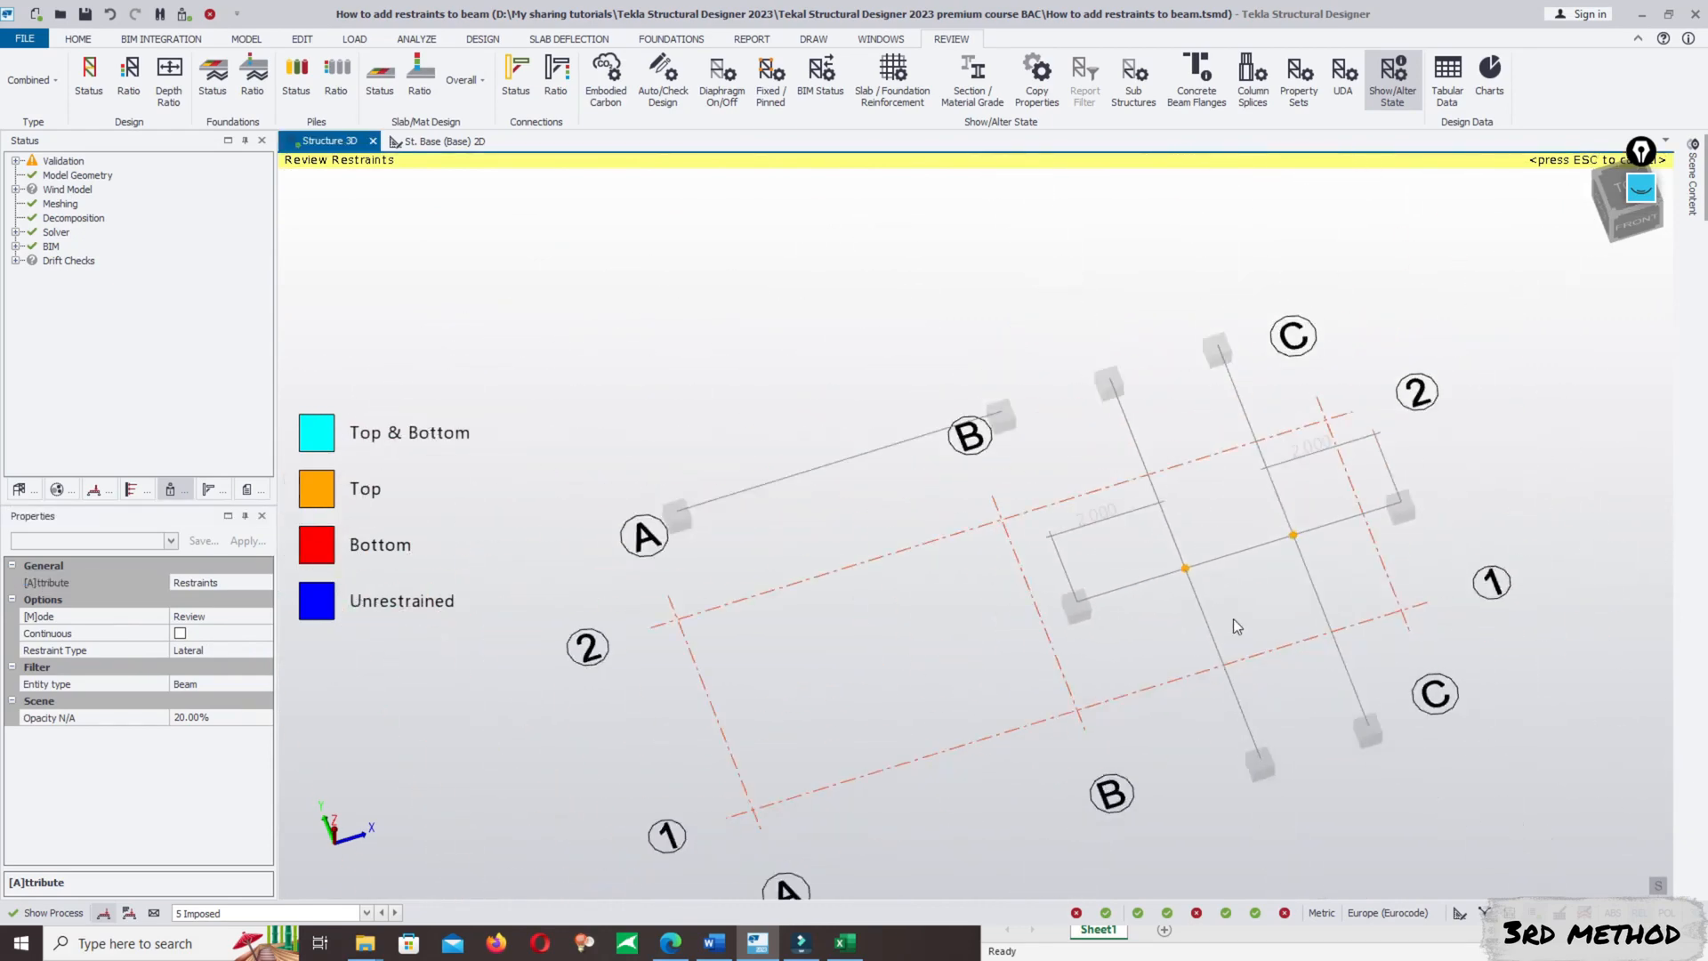
- Inspect the restraint points where the cross beams meet the B/1–C/1 beam, switching the displayed restraint type to Strut
{"action": "scroll", "coordinate": [1170, 546], "scroll_direction": "up", "scroll_amount": 5}
{"action": "scroll", "coordinate": [1269, 595], "scroll_direction": "down", "scroll_amount": 4}
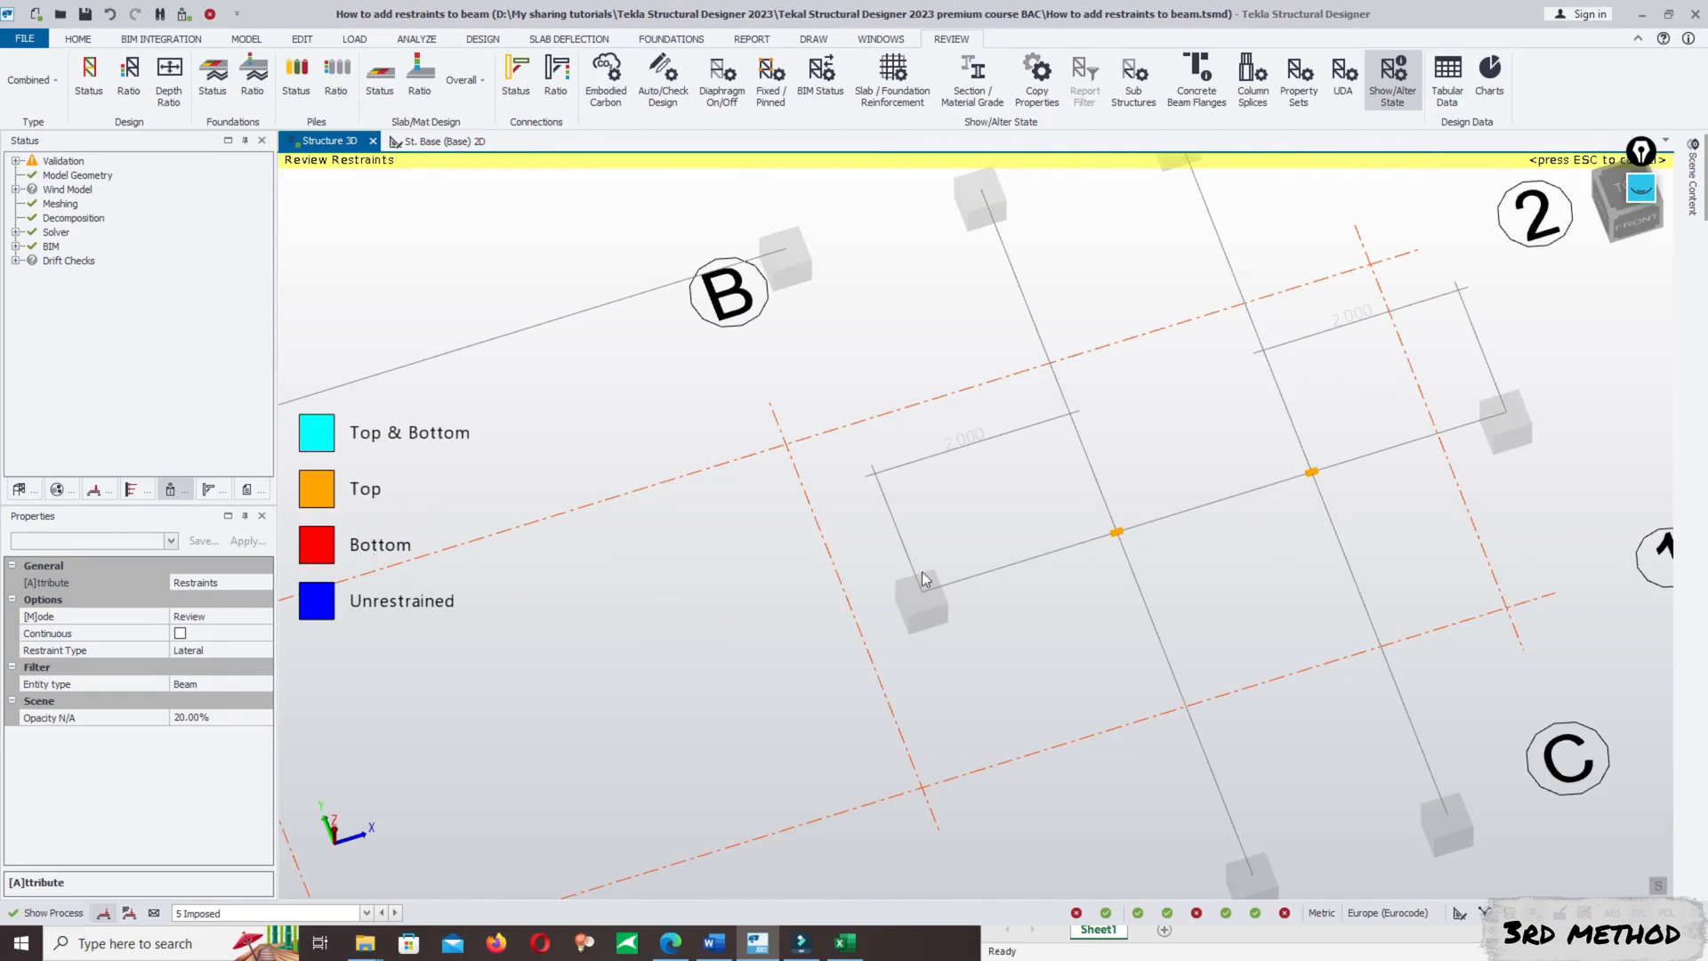
{"action": "scroll", "coordinate": [1119, 541], "scroll_direction": "up", "scroll_amount": 5}
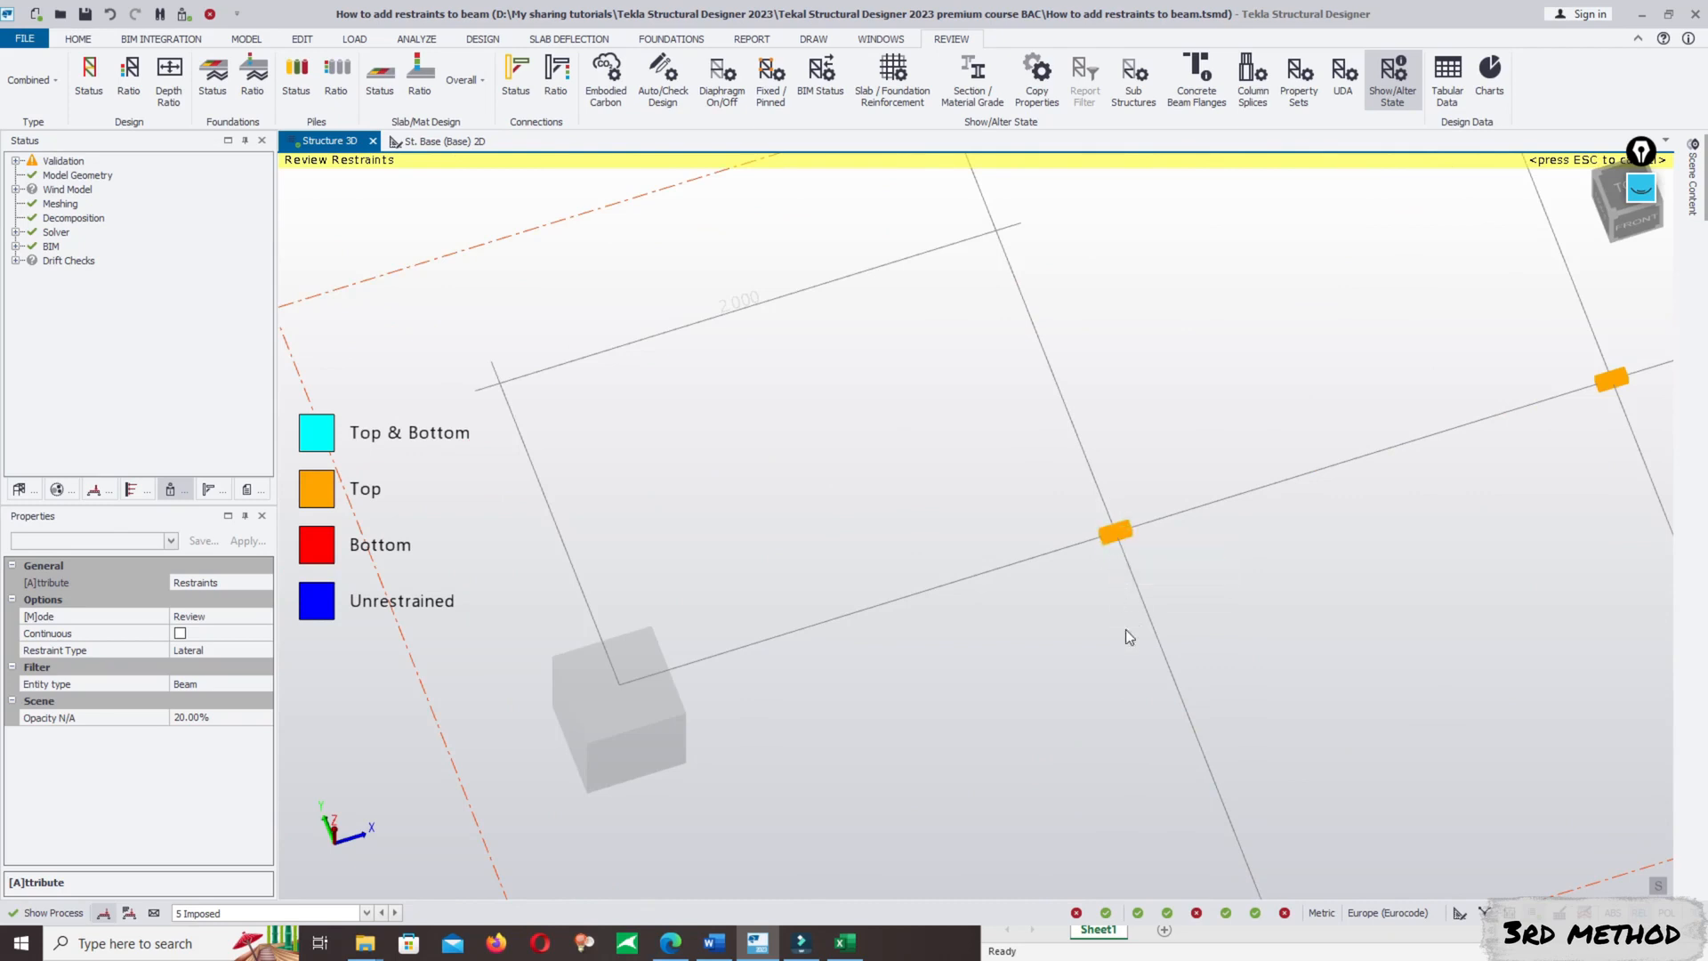
{"action": "scroll", "coordinate": [1101, 556], "scroll_direction": "down", "scroll_amount": 5}
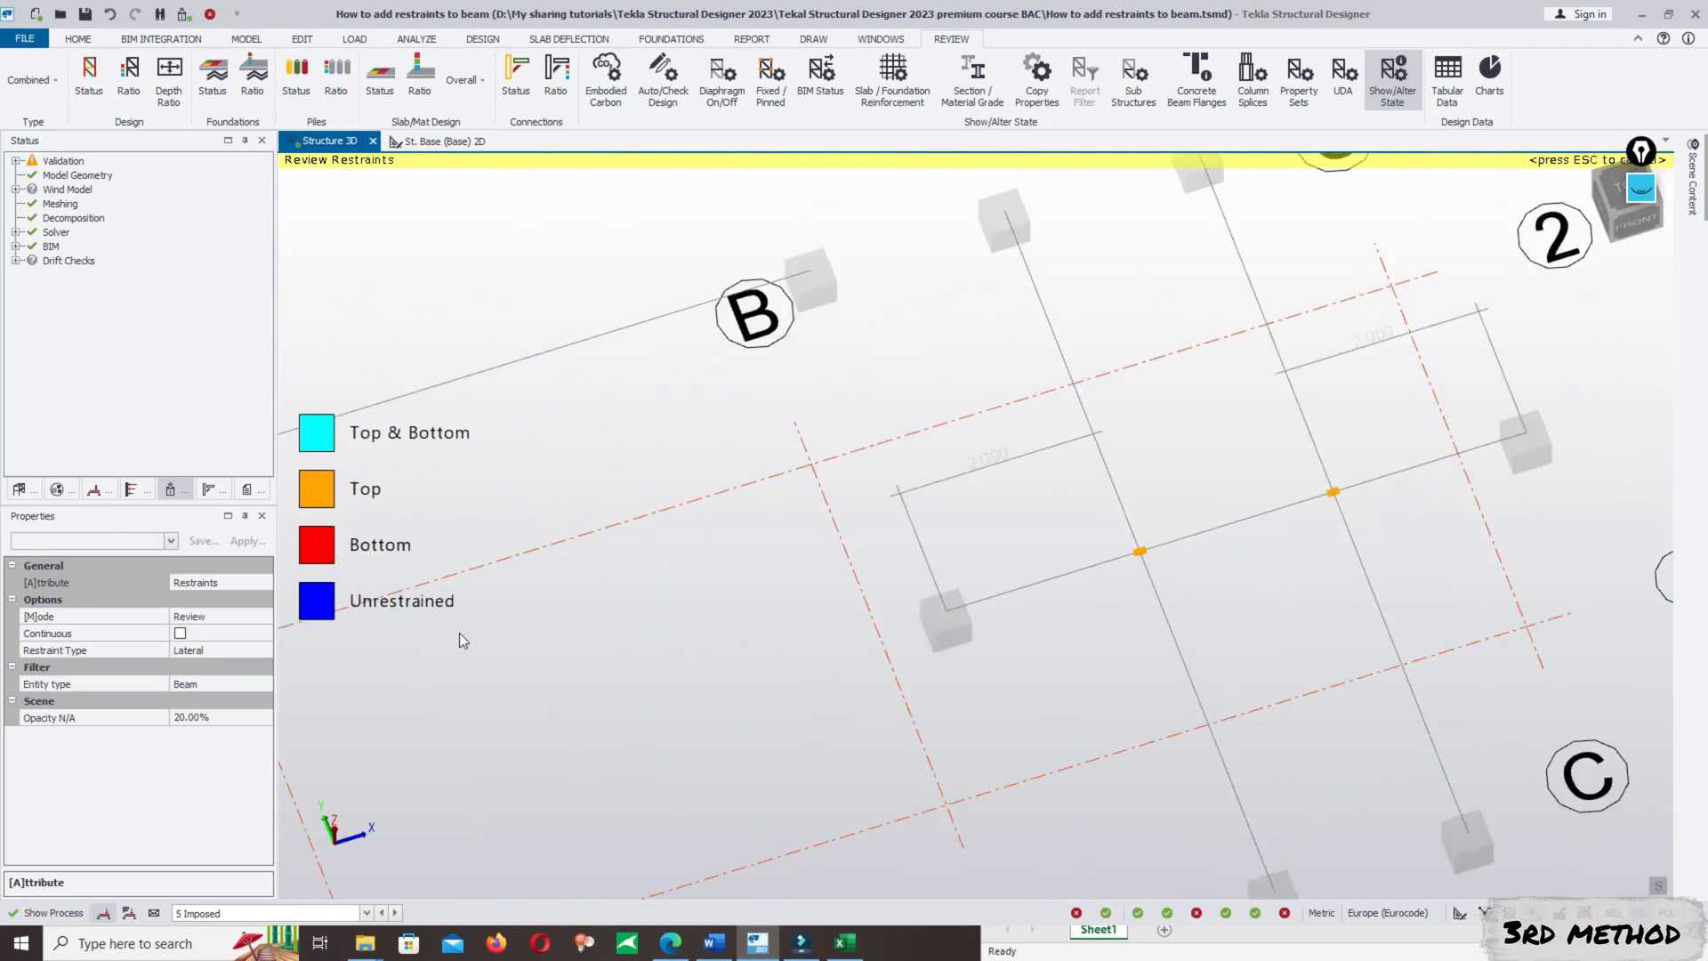
{"action": "left_click", "coordinate": [98, 654]}
{"action": "left_click", "coordinate": [233, 653]}
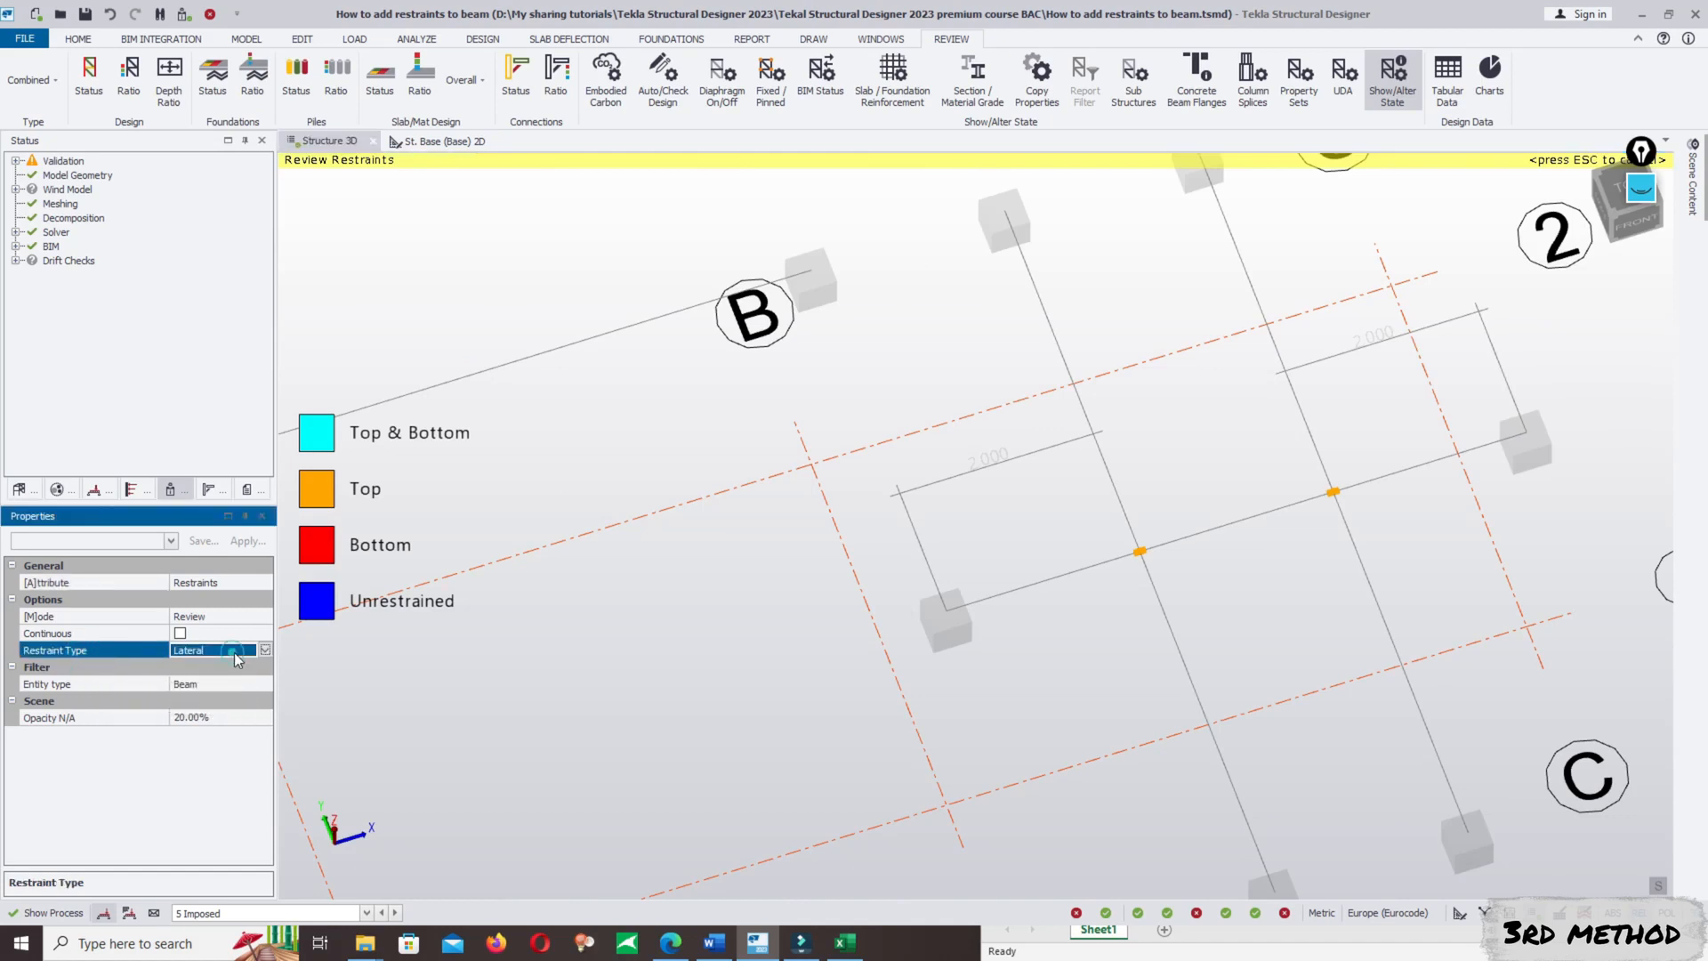
{"action": "left_click", "coordinate": [258, 651]}
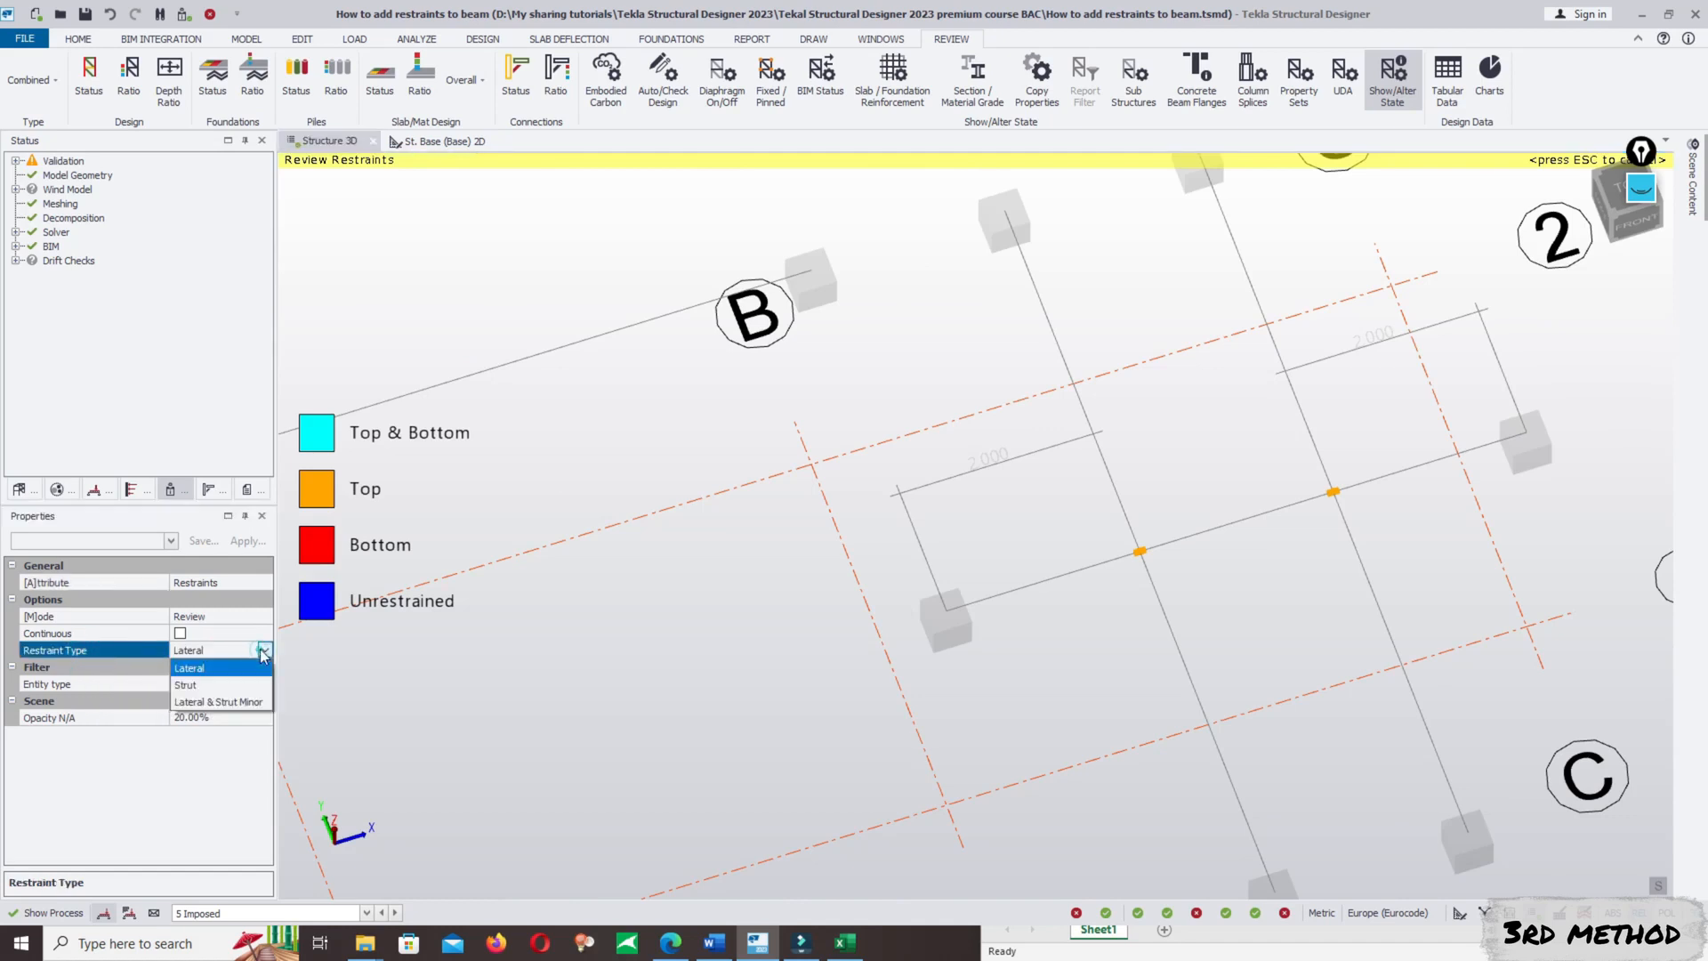
{"action": "left_click", "coordinate": [222, 687]}
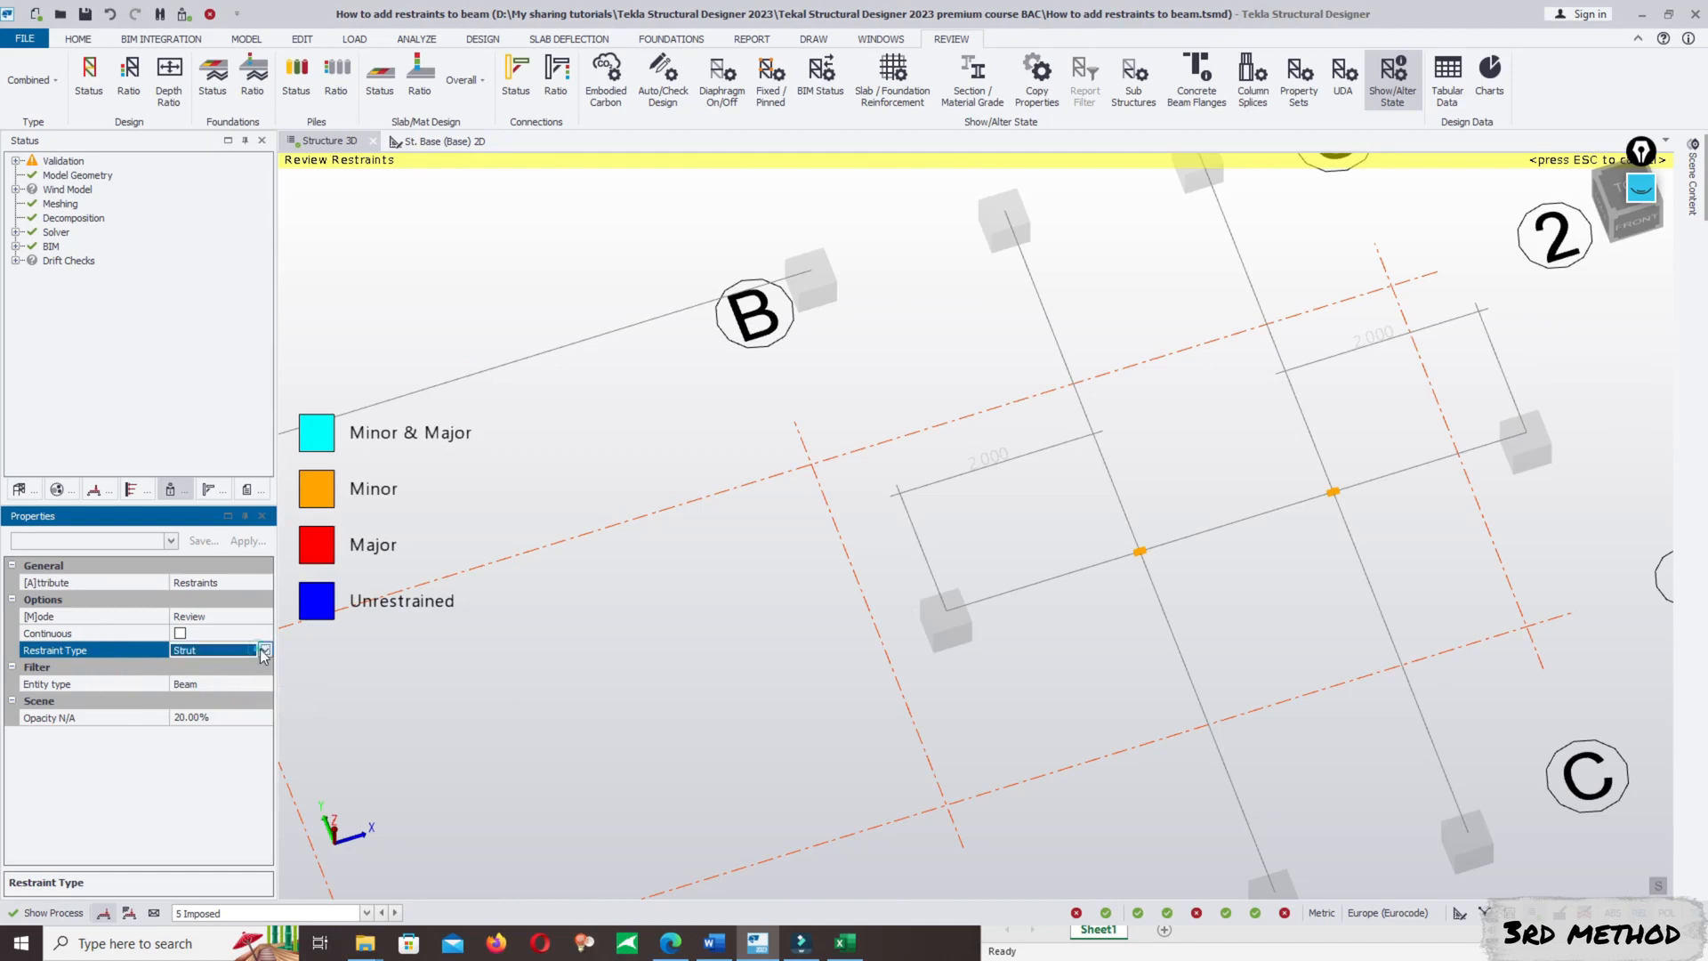
- Display the restraints as Lateral & Strut Minor, and return the restraint type to Lateral
{"action": "left_click", "coordinate": [265, 649]}
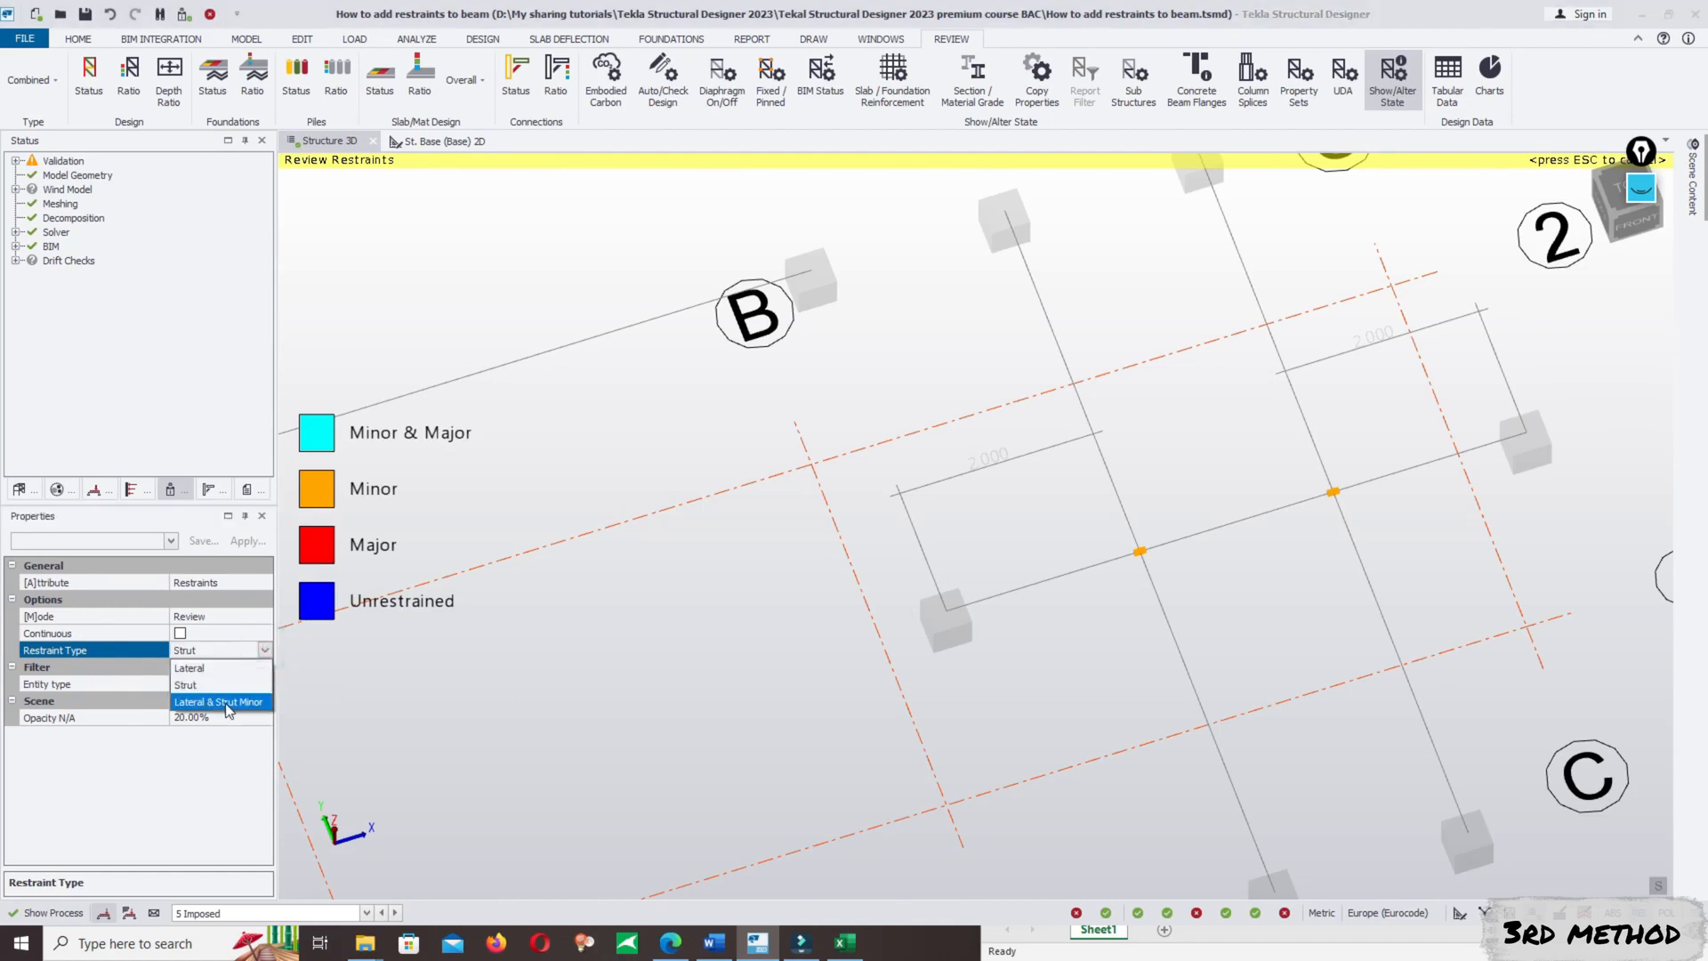
{"action": "left_click", "coordinate": [225, 702]}
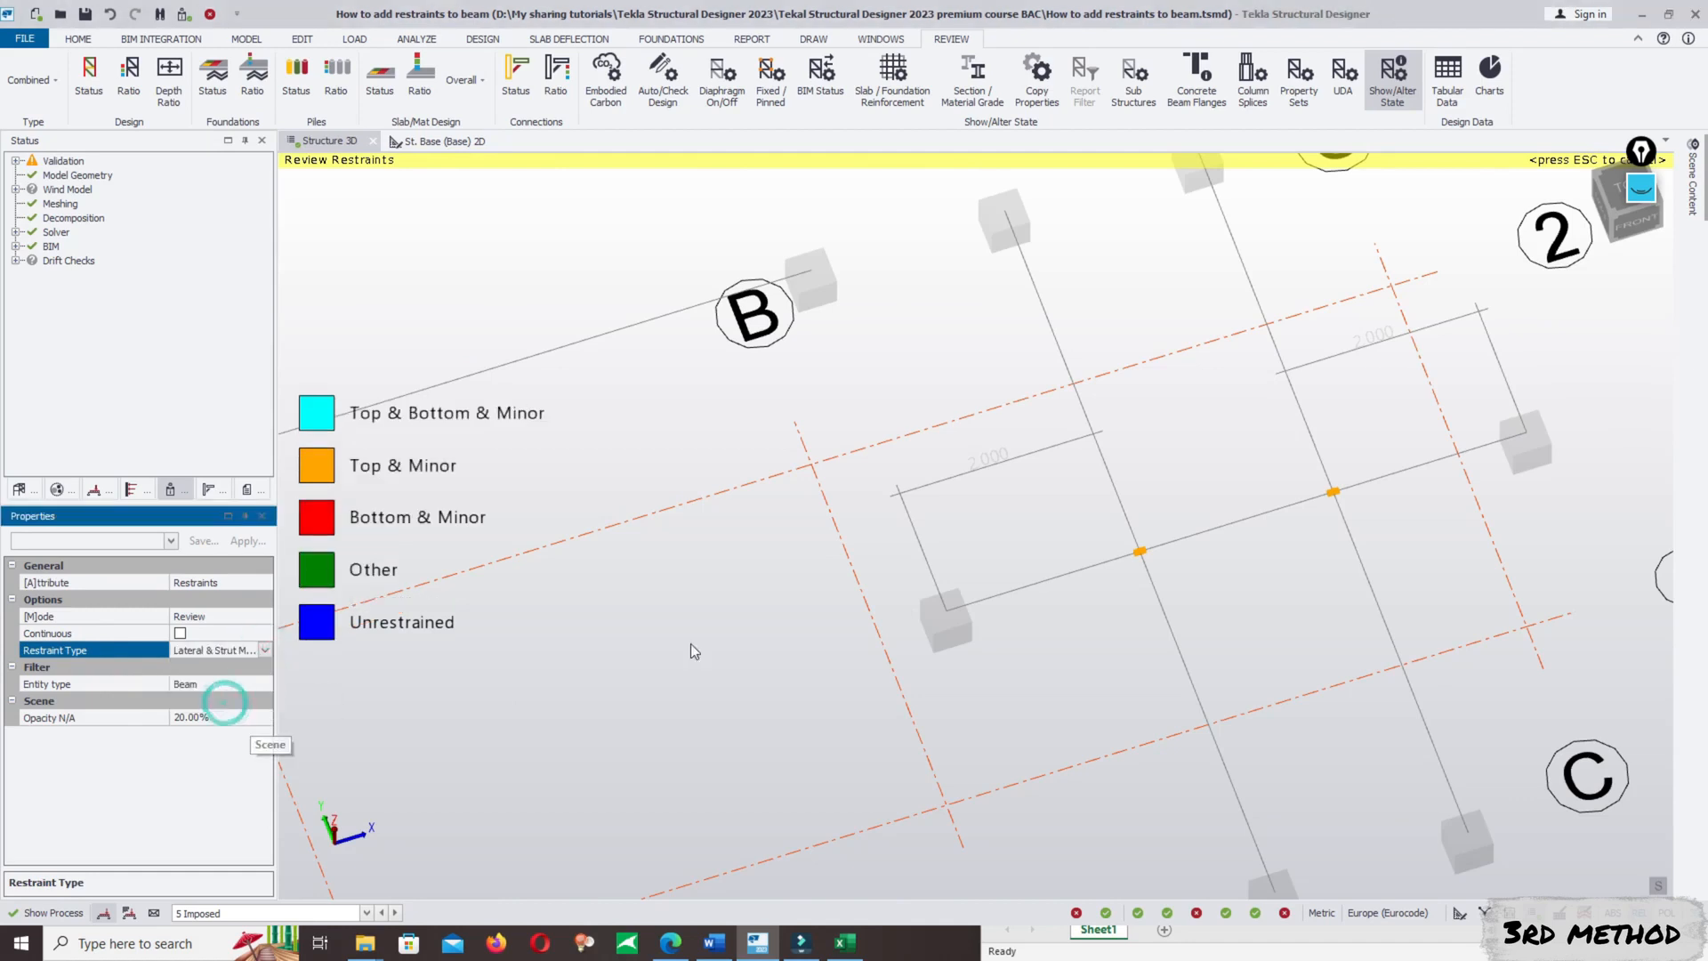
{"action": "left_click", "coordinate": [265, 649]}
{"action": "left_click", "coordinate": [219, 669]}
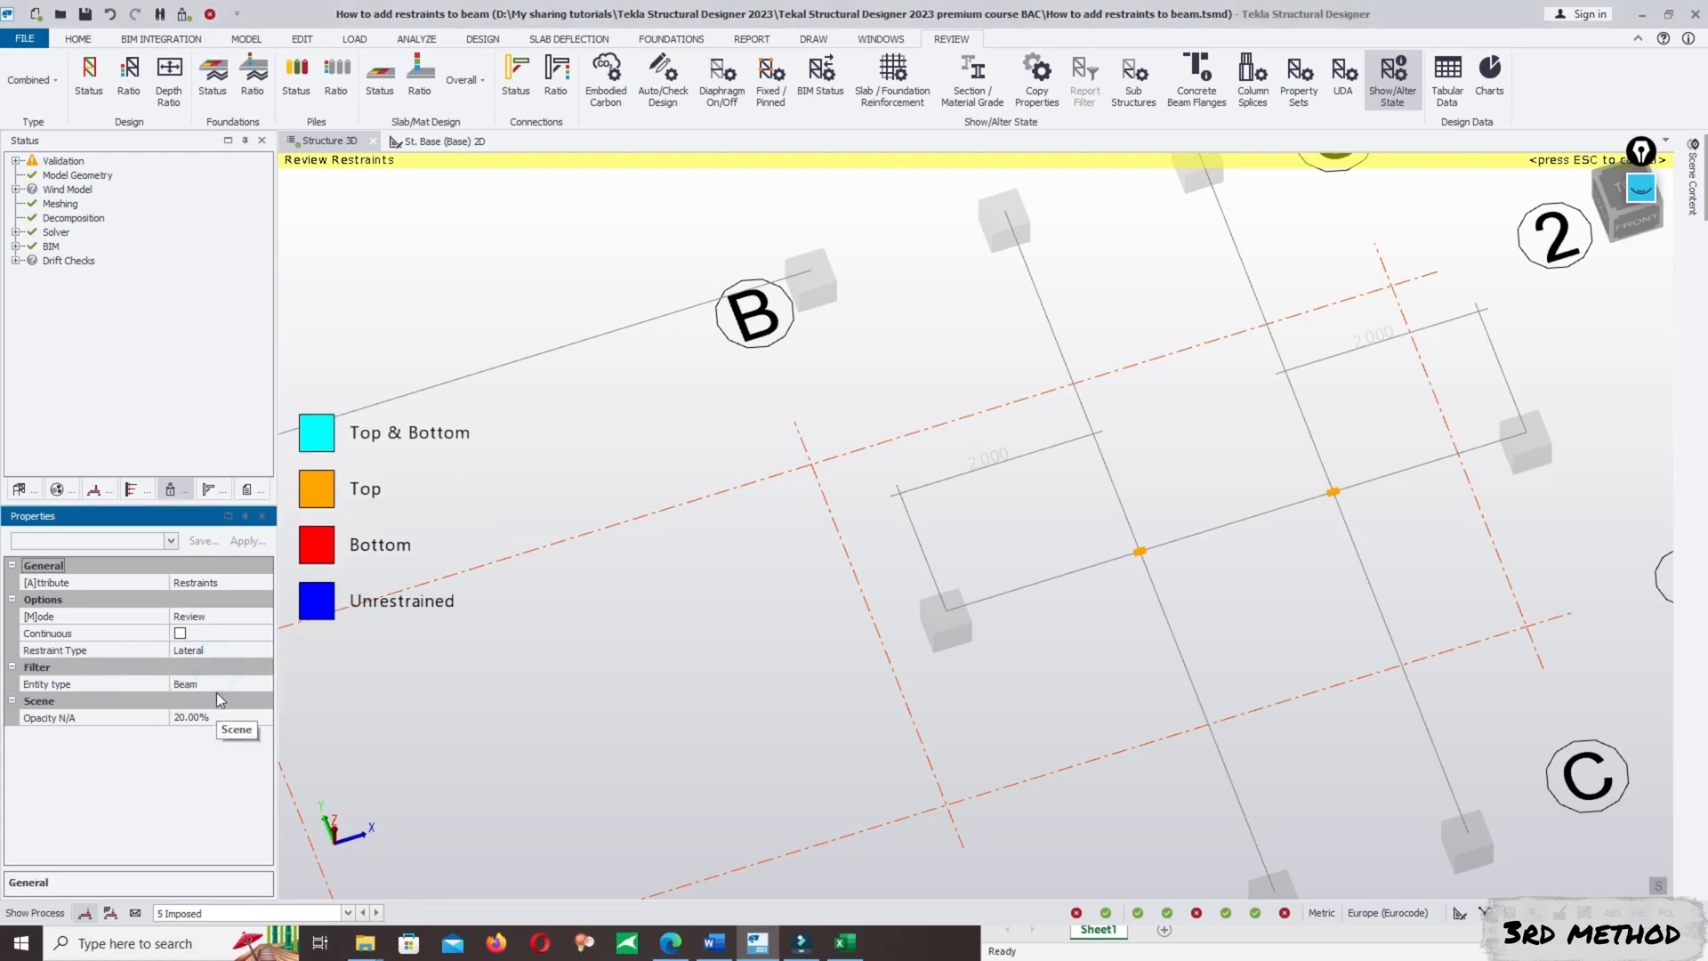
- Change the restraint mode from reviewing to Set so the beam restraints can be edited
{"action": "scroll", "coordinate": [1296, 514], "scroll_direction": "down", "scroll_amount": 2}
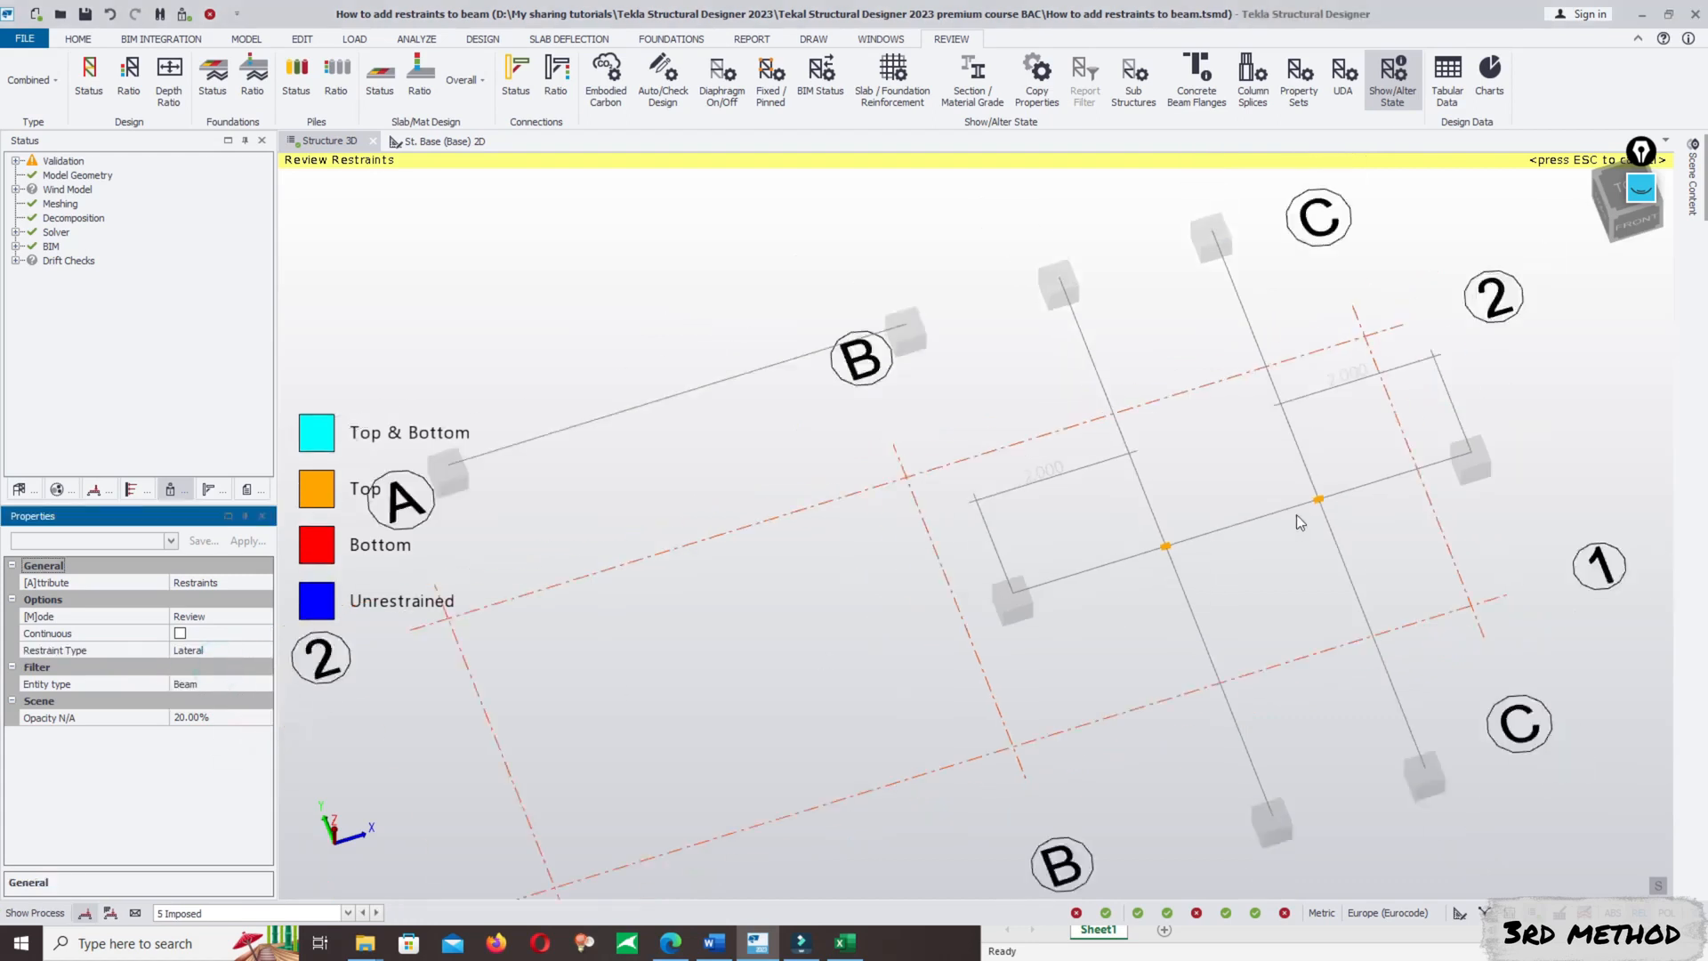
{"action": "left_click", "coordinate": [226, 620]}
{"action": "left_click", "coordinate": [260, 616]}
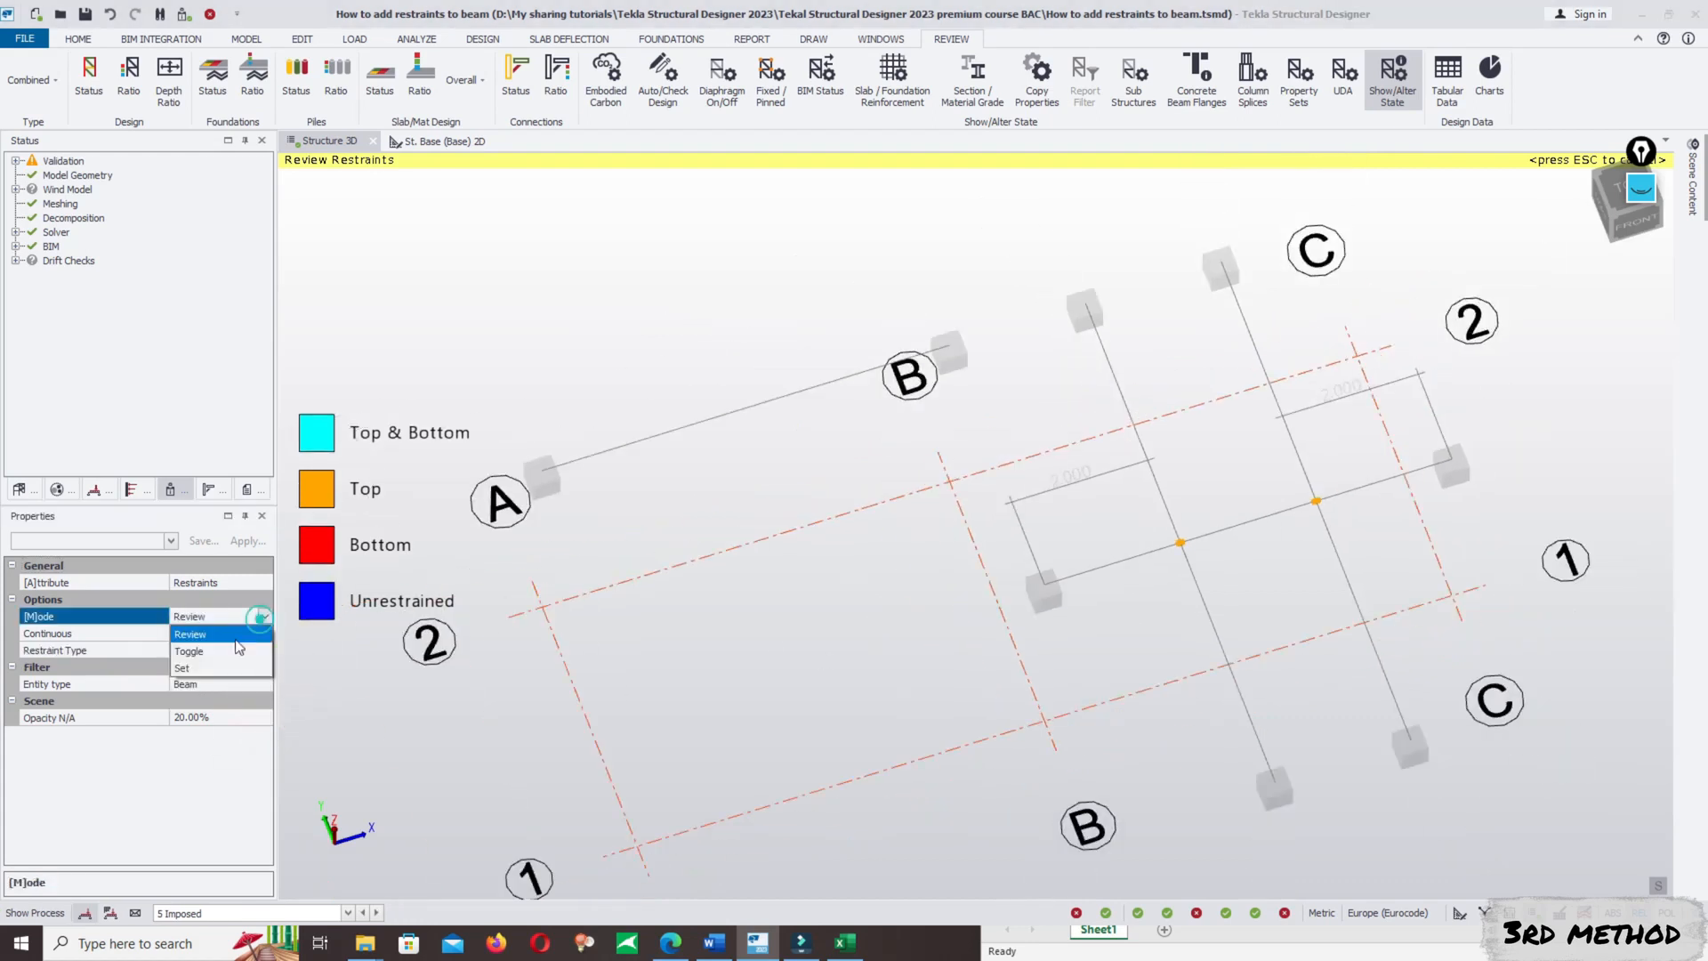
{"action": "left_click", "coordinate": [183, 671]}
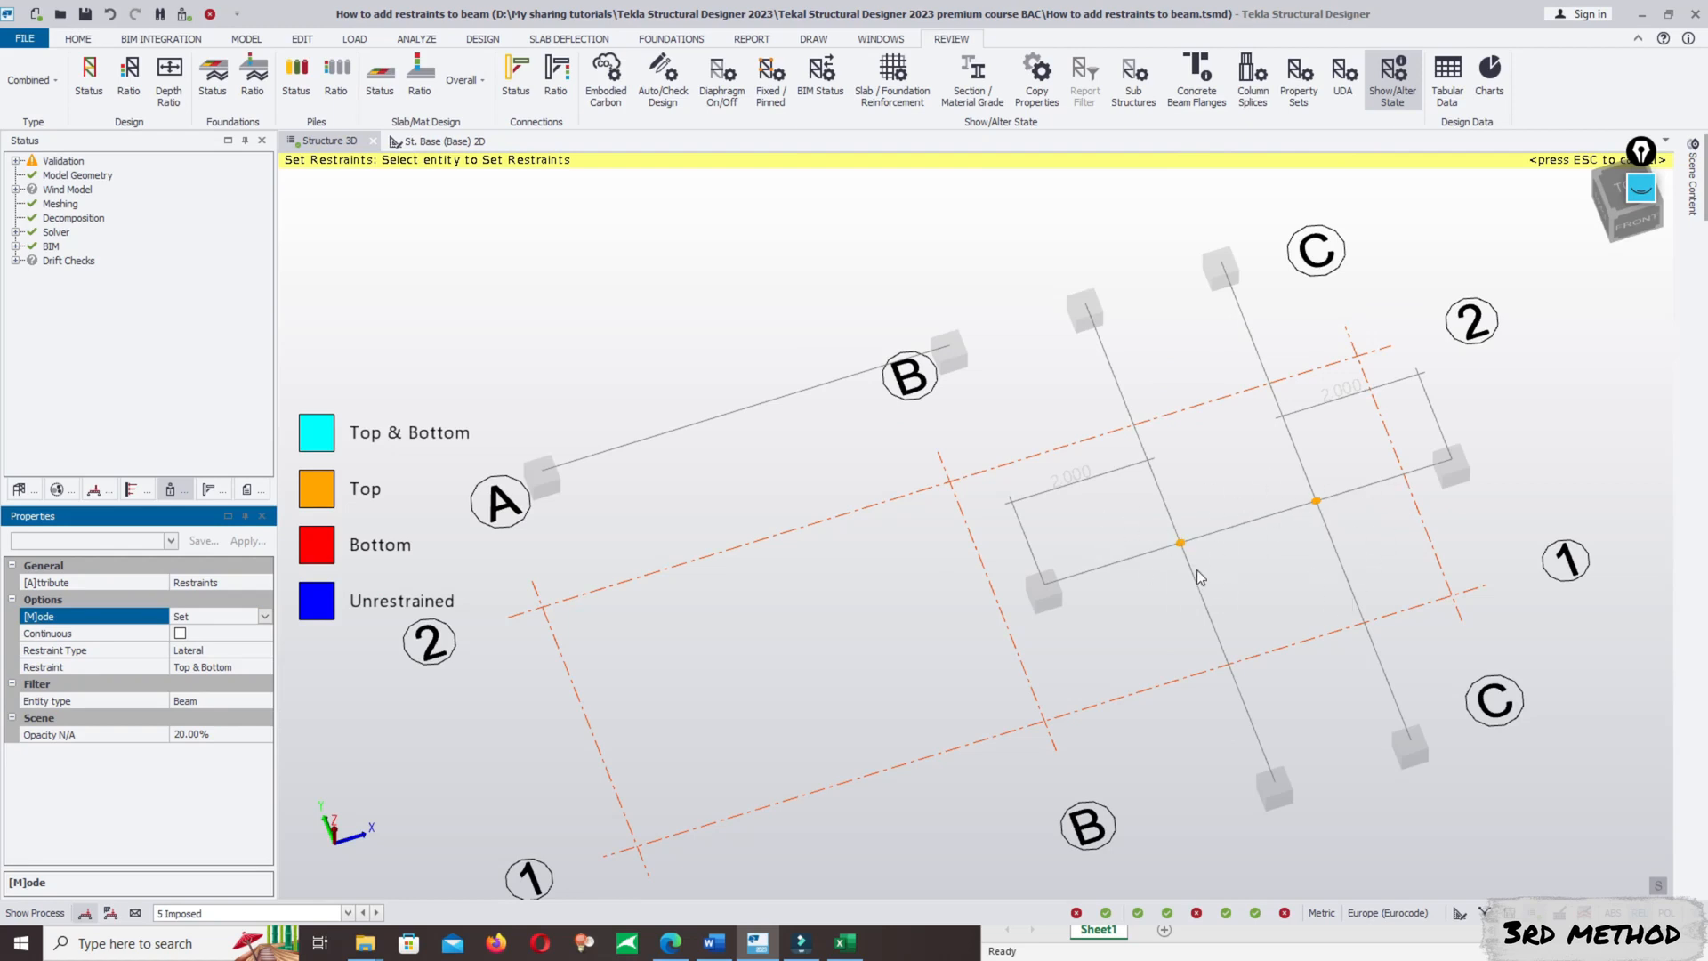
{"action": "middle_click_drag", "start_coordinate": [1232, 550], "coordinate": [1219, 555]}
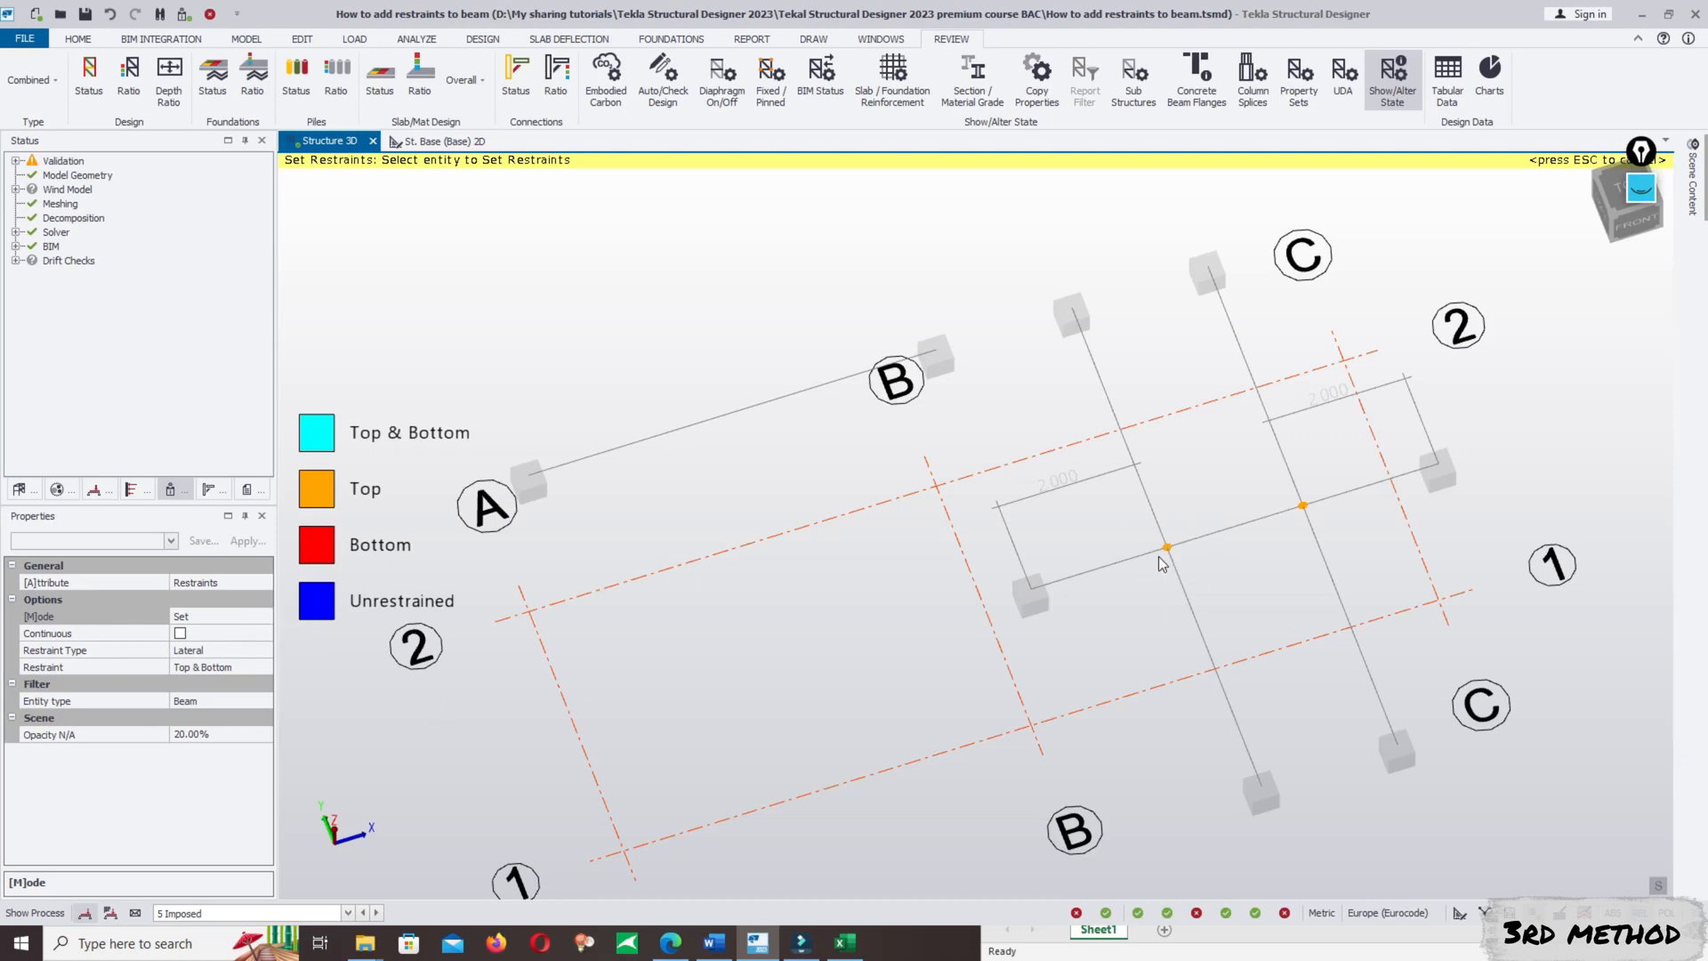
{"action": "left_click", "coordinate": [252, 617]}
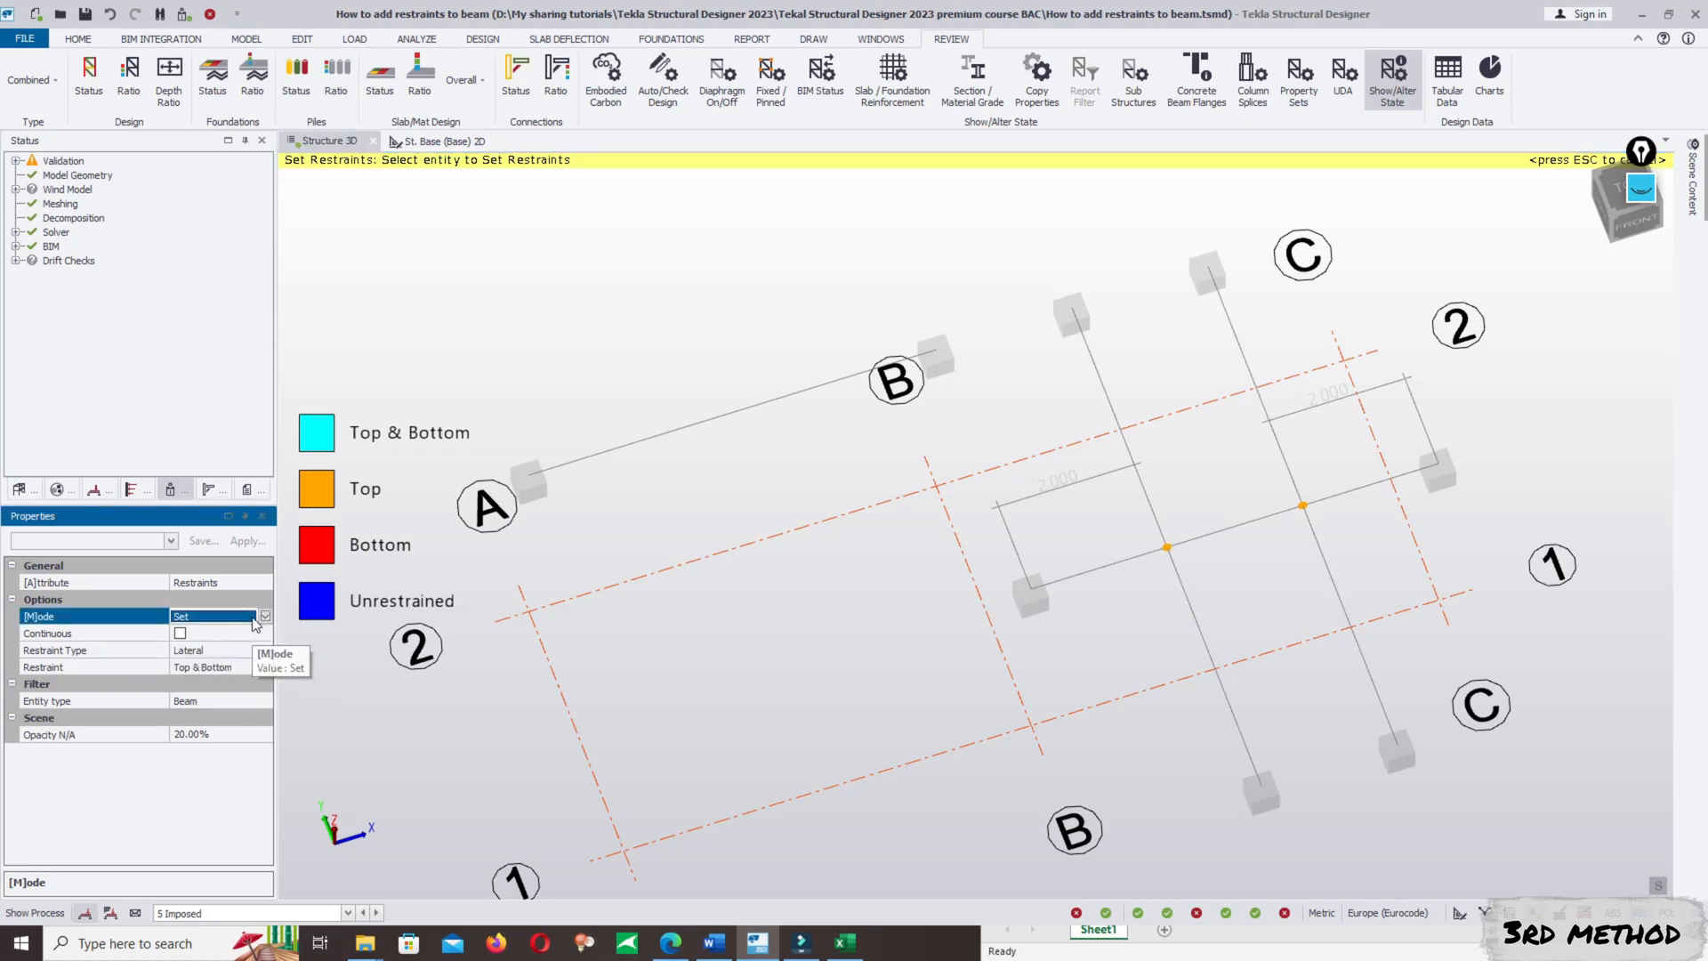
{"action": "left_click", "coordinate": [261, 616]}
{"action": "left_click", "coordinate": [266, 616]}
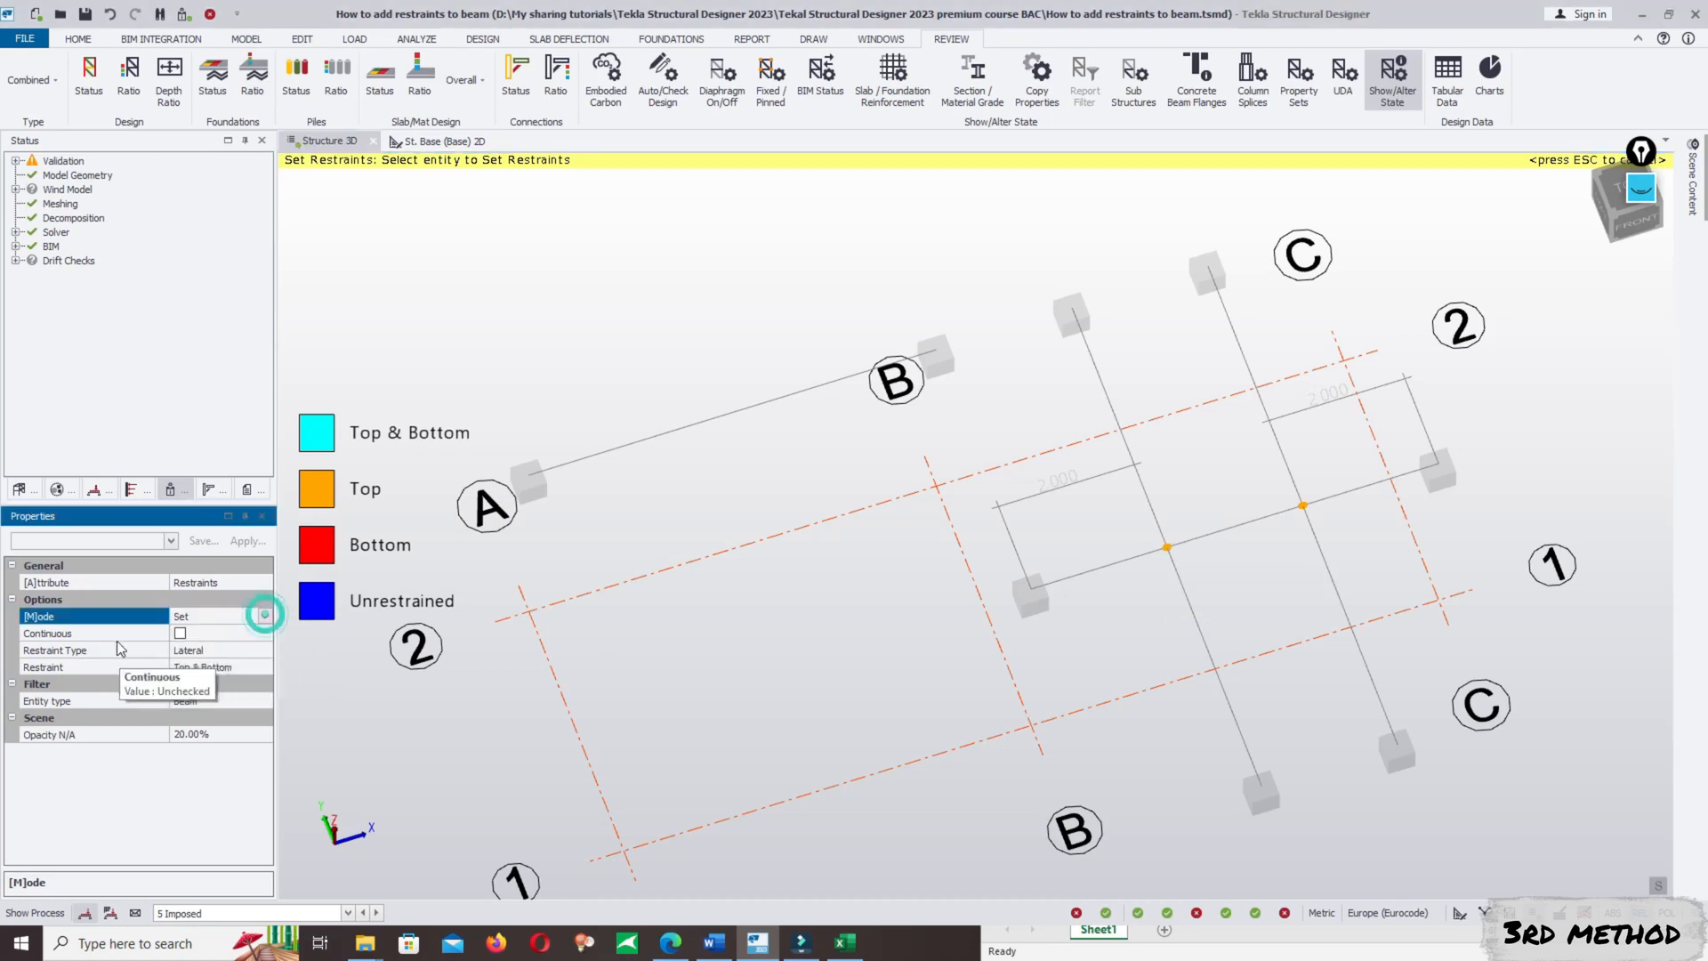
- Choose Lateral as the restraint type and Top & Bottom as the restraint to apply
{"action": "left_click", "coordinate": [89, 651]}
{"action": "left_click", "coordinate": [265, 650]}
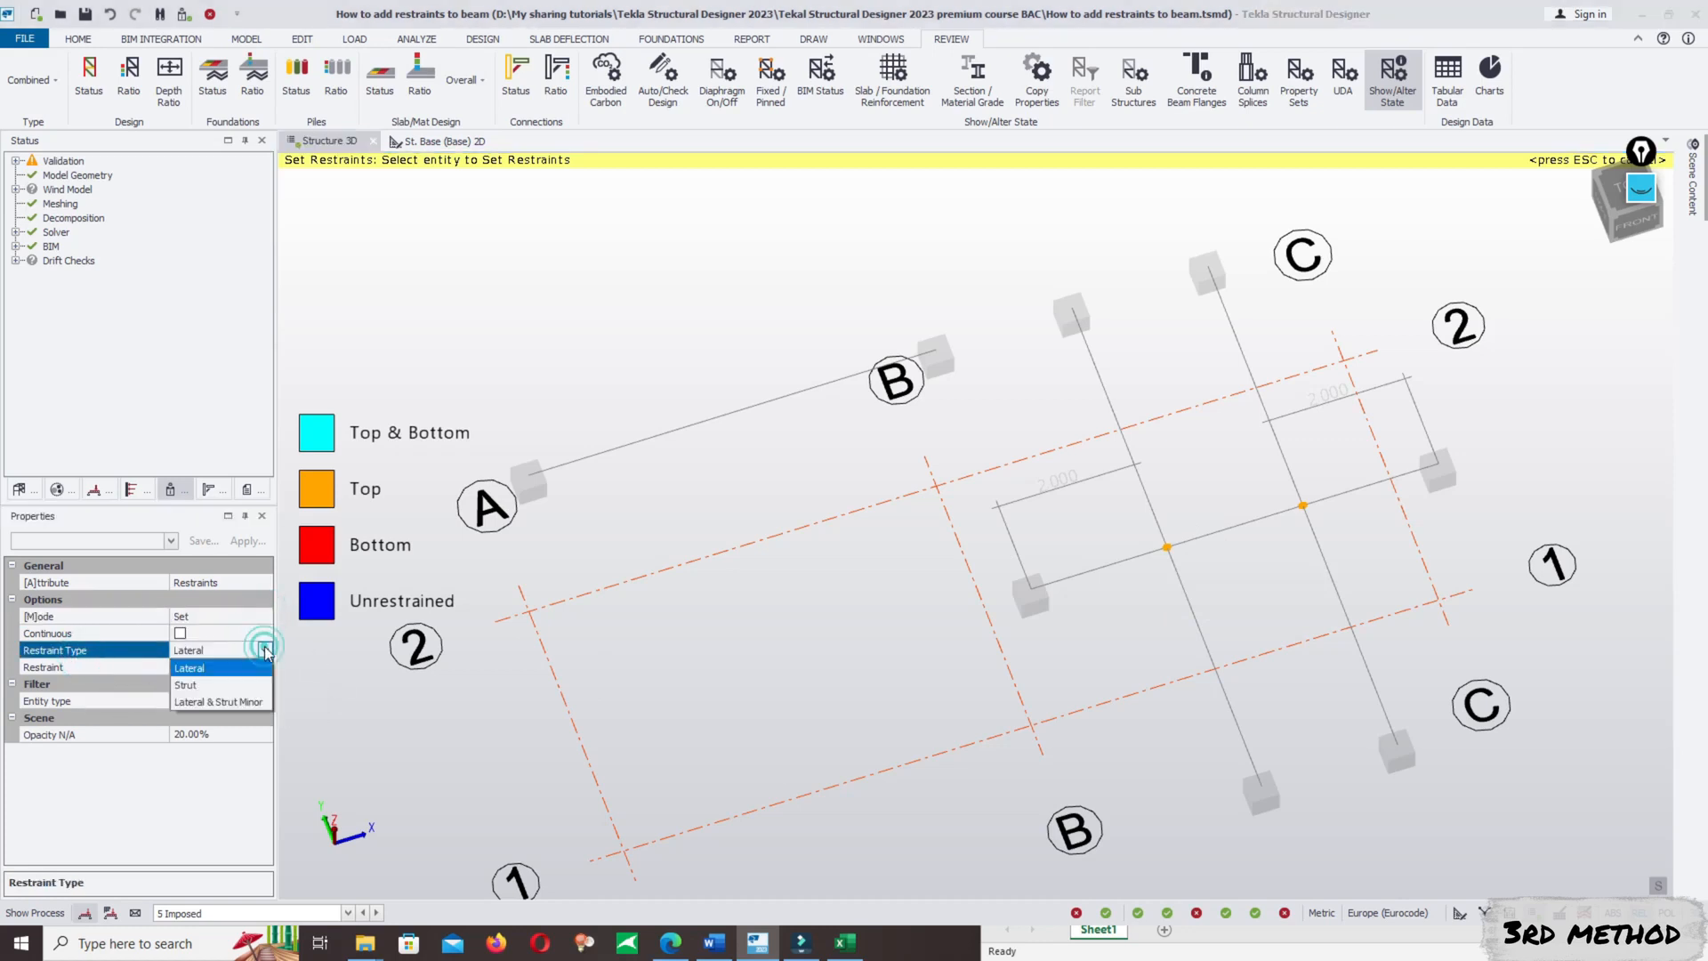
{"action": "left_click", "coordinate": [193, 670]}
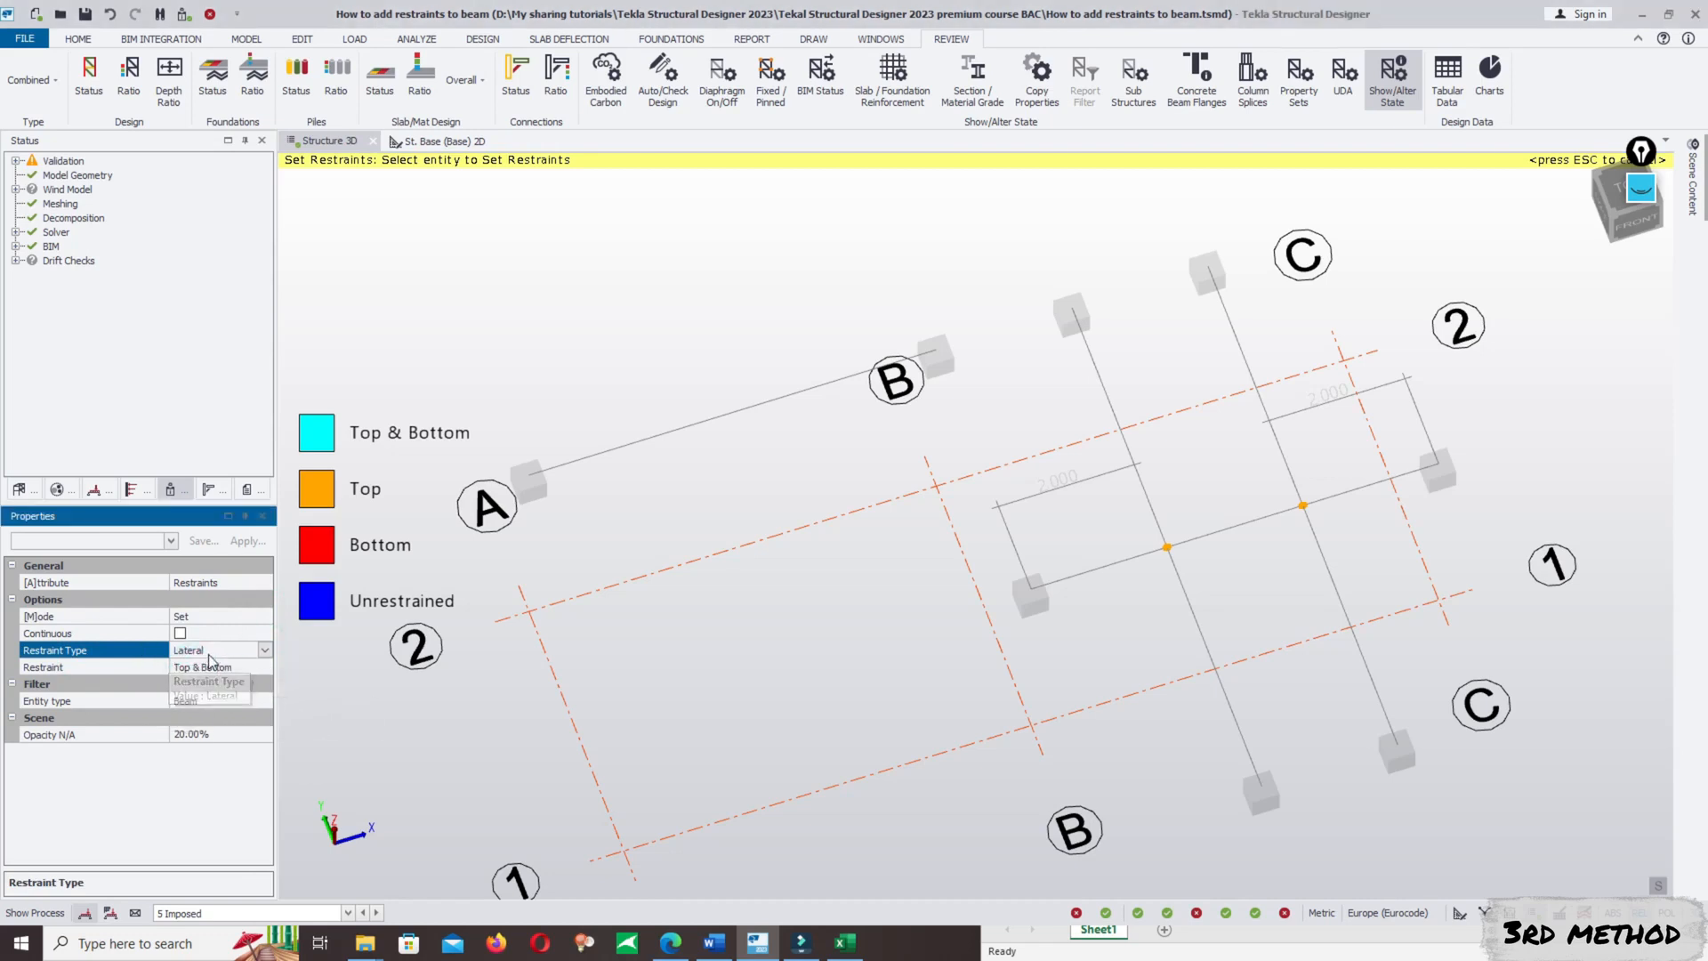
{"action": "left_click", "coordinate": [43, 667]}
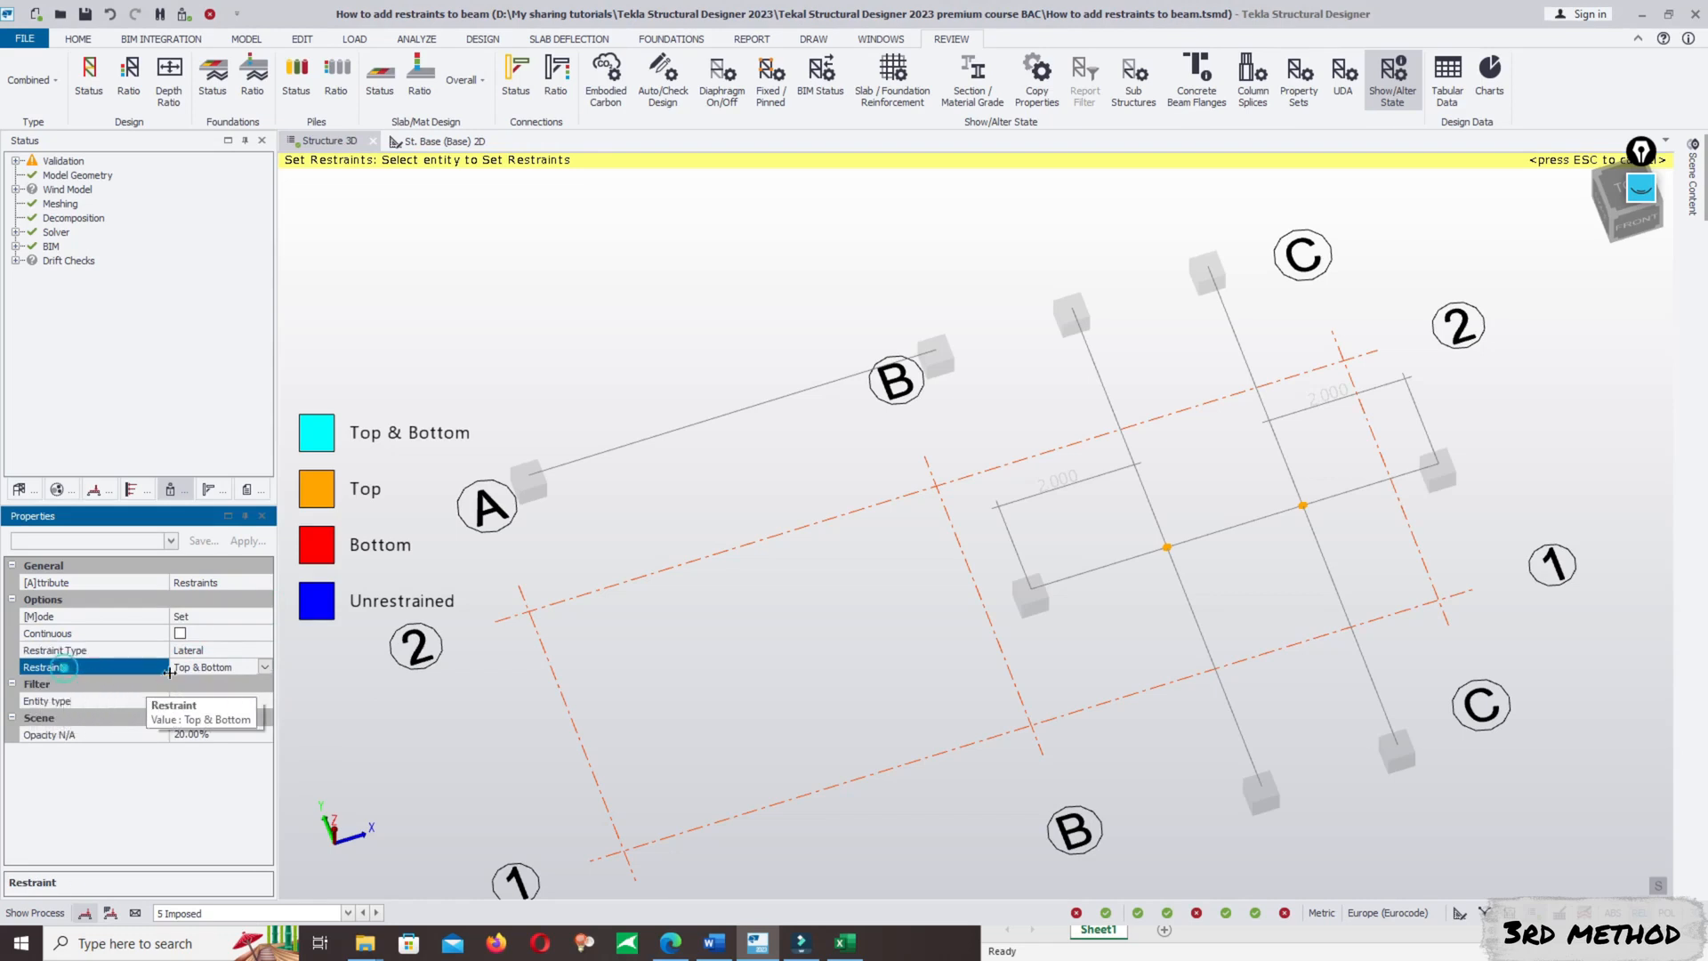
{"action": "left_click", "coordinate": [208, 669]}
{"action": "left_click", "coordinate": [265, 666]}
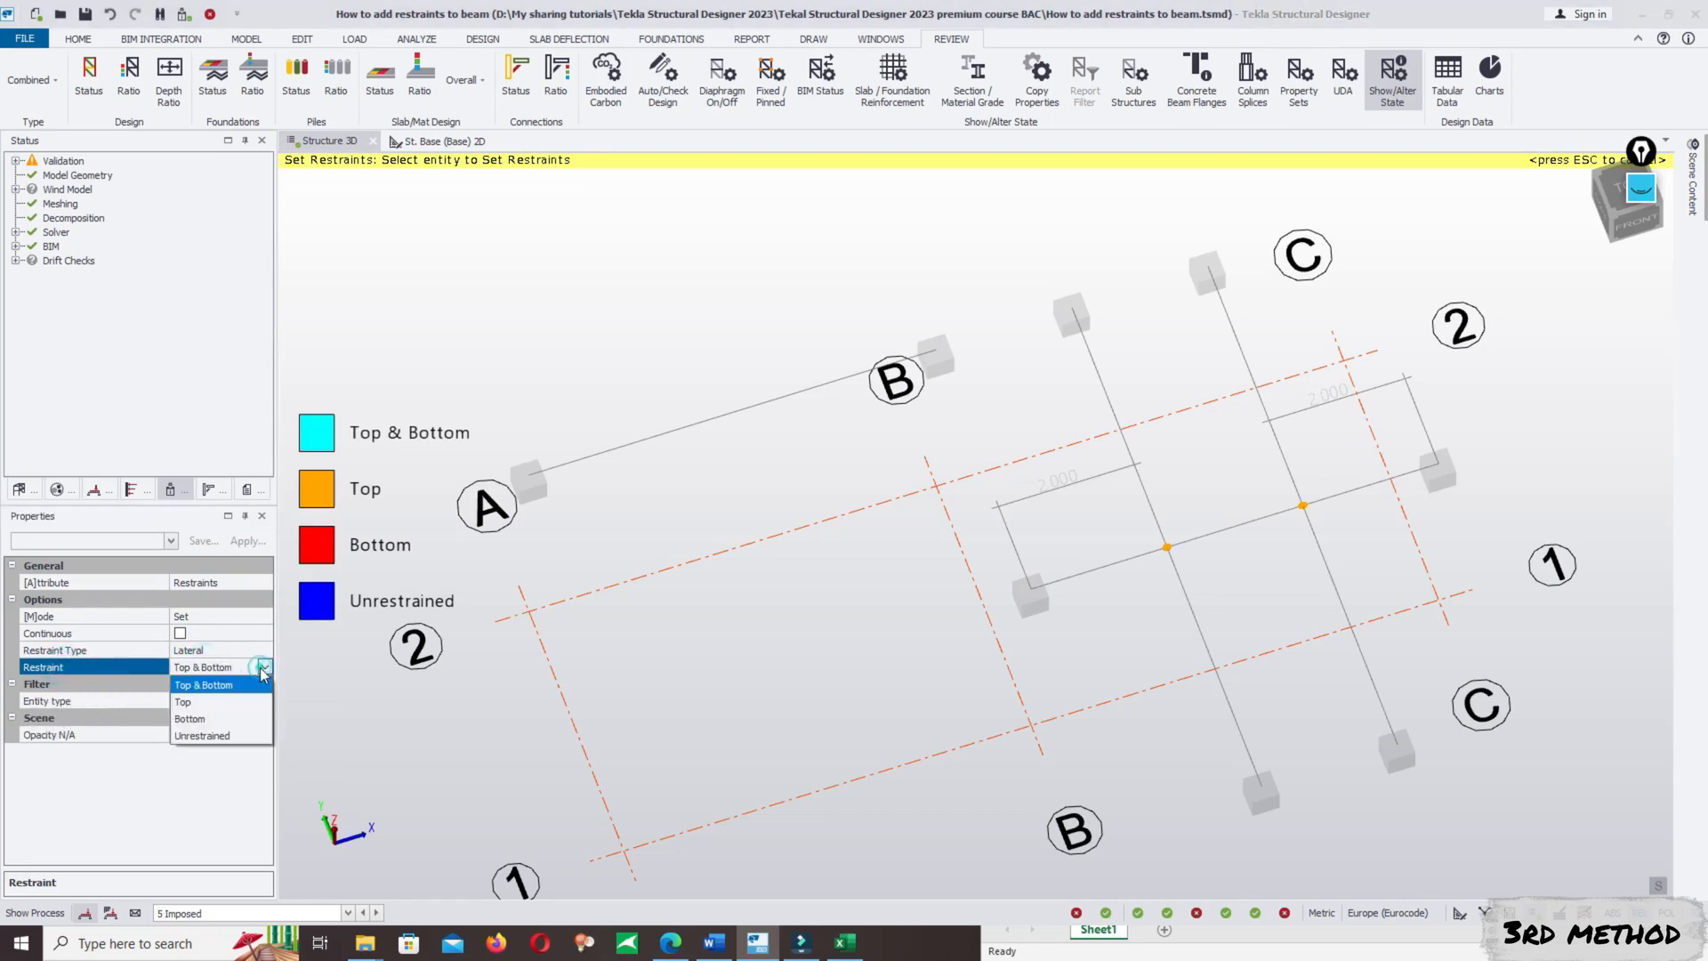
{"action": "left_click", "coordinate": [205, 687]}
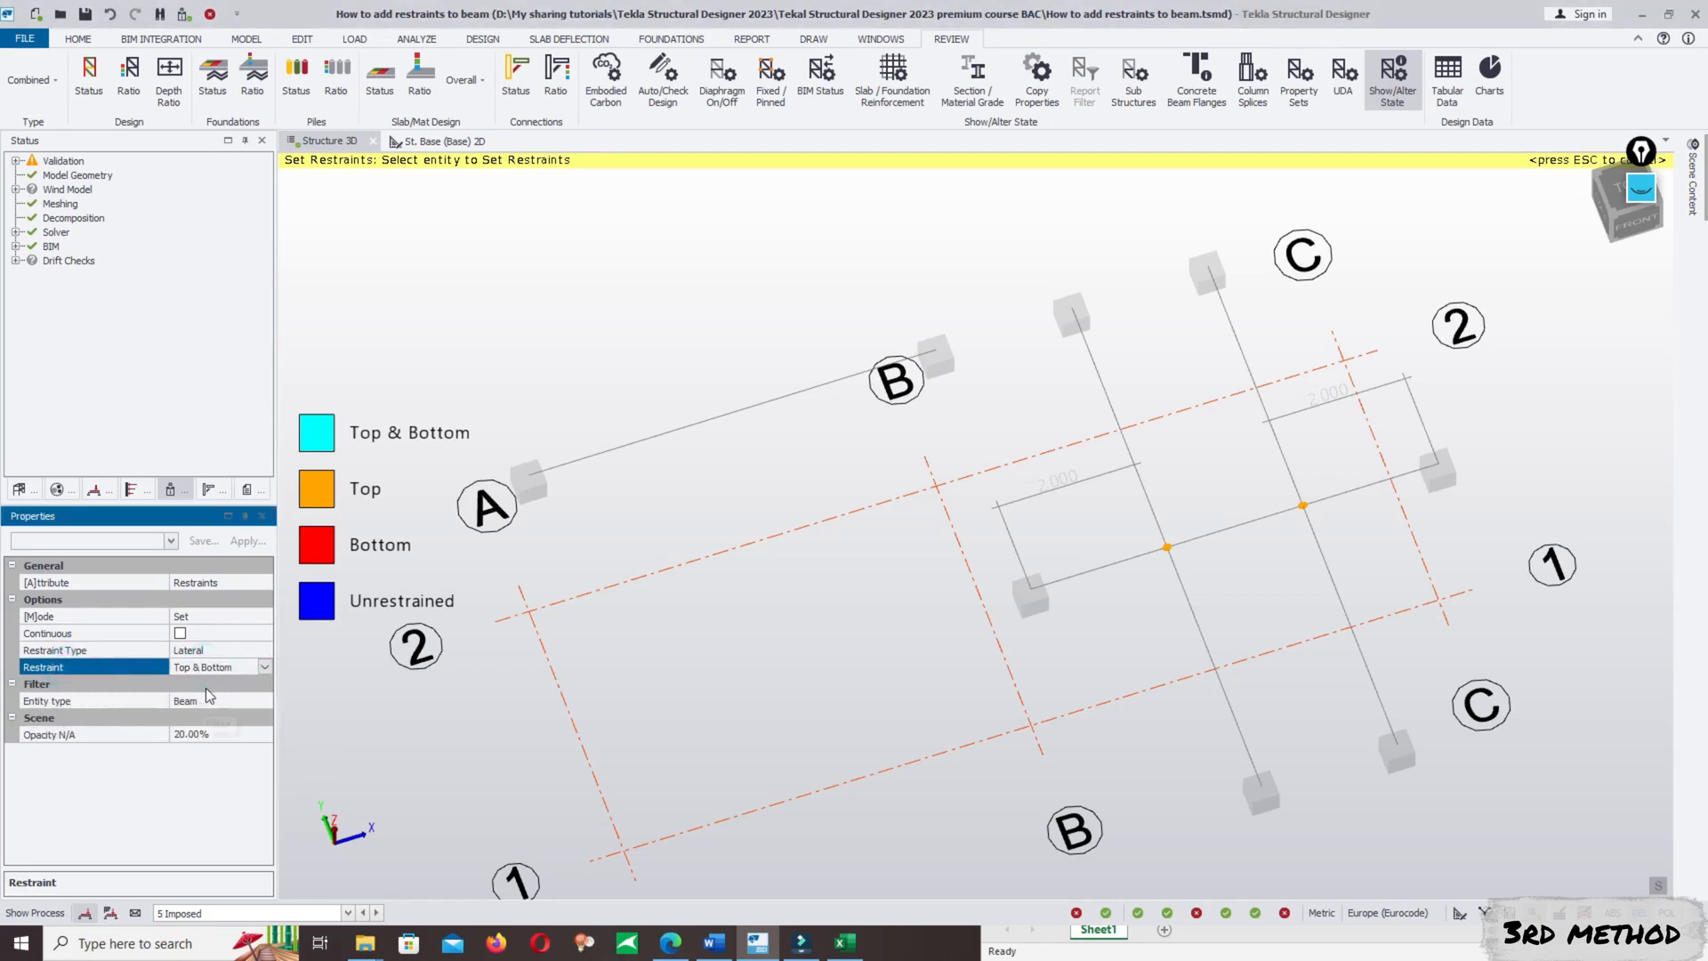
- Apply the Top & Bottom lateral restraint at both cross-beam intersections on the B/1–C/1 beam and leave the restraint command
{"action": "left_click", "coordinate": [1115, 519]}
{"action": "left_click_drag", "start_coordinate": [1192, 605], "coordinate": [1194, 605]}
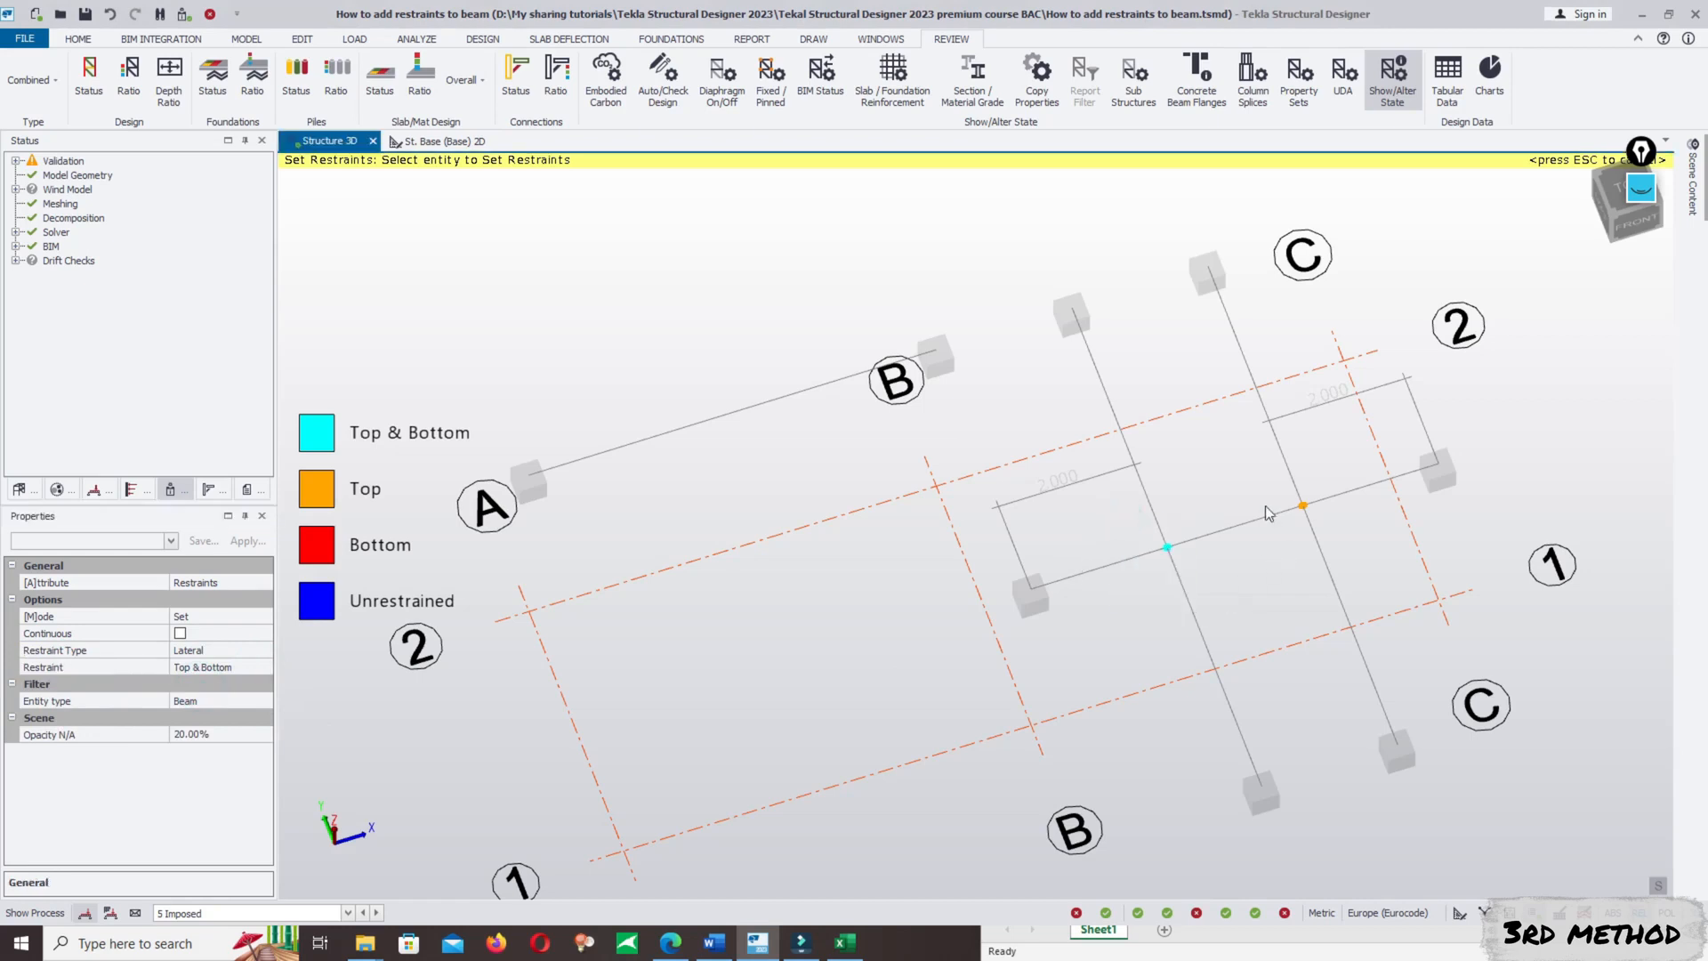
{"action": "left_click_drag", "start_coordinate": [1327, 538], "coordinate": [1331, 542]}
{"action": "middle_click_drag", "start_coordinate": [1273, 654], "coordinate": [1016, 552]}
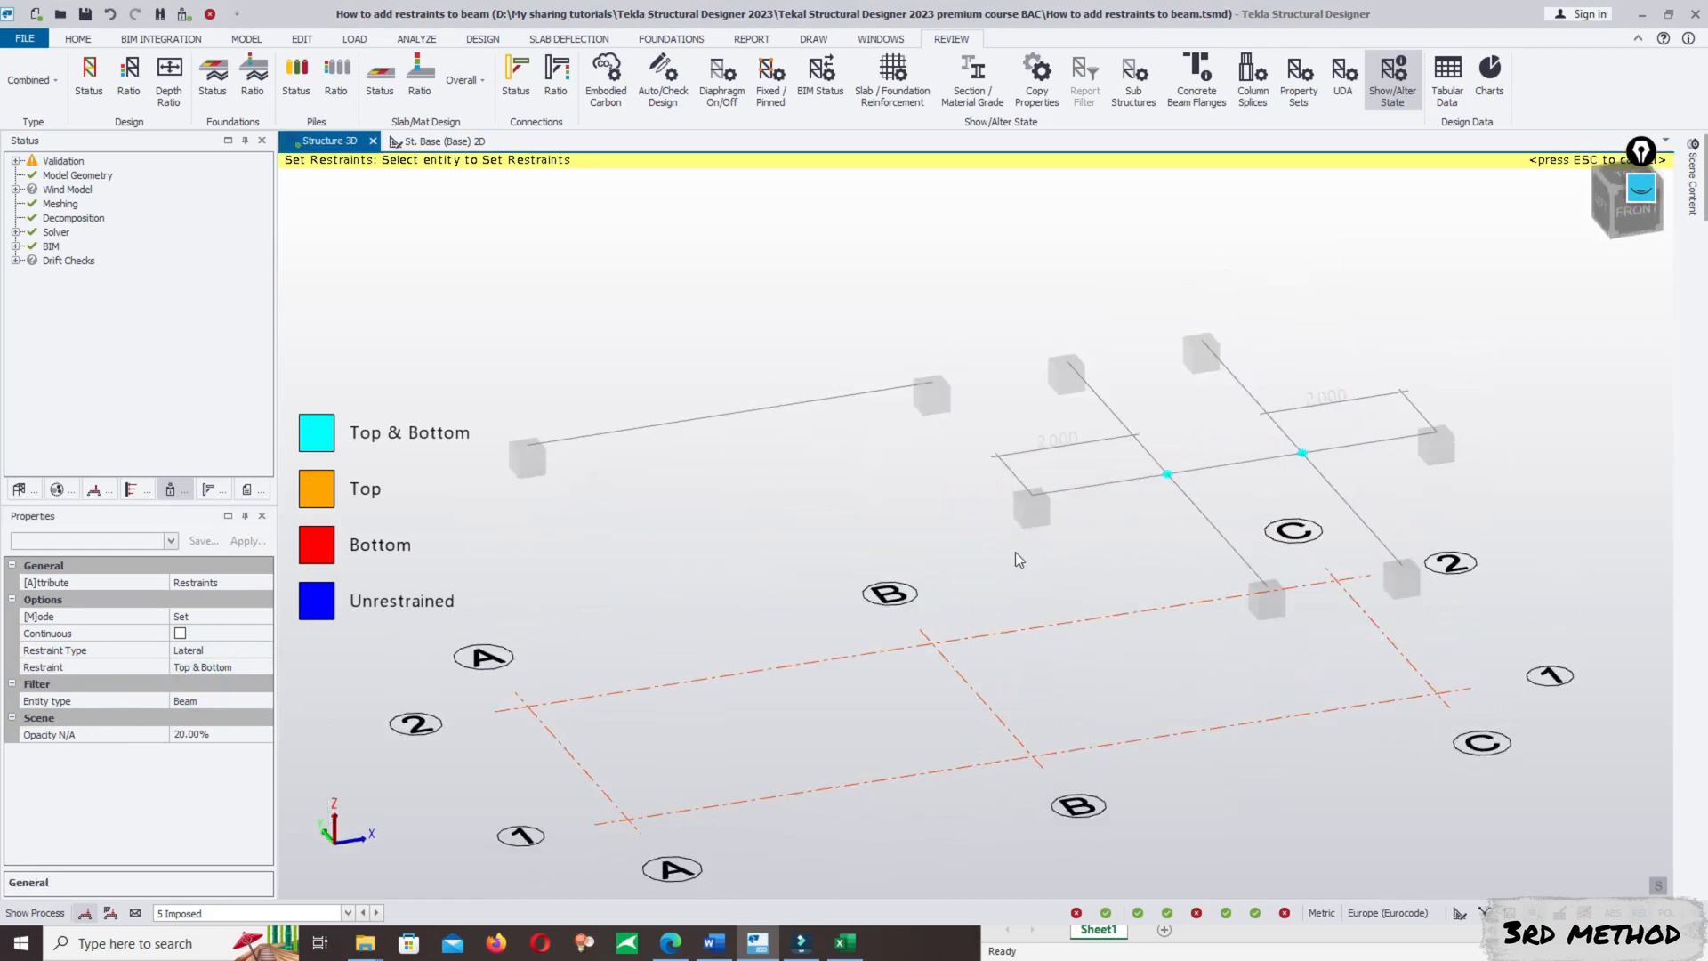
{"action": "key", "text": "Escape"}
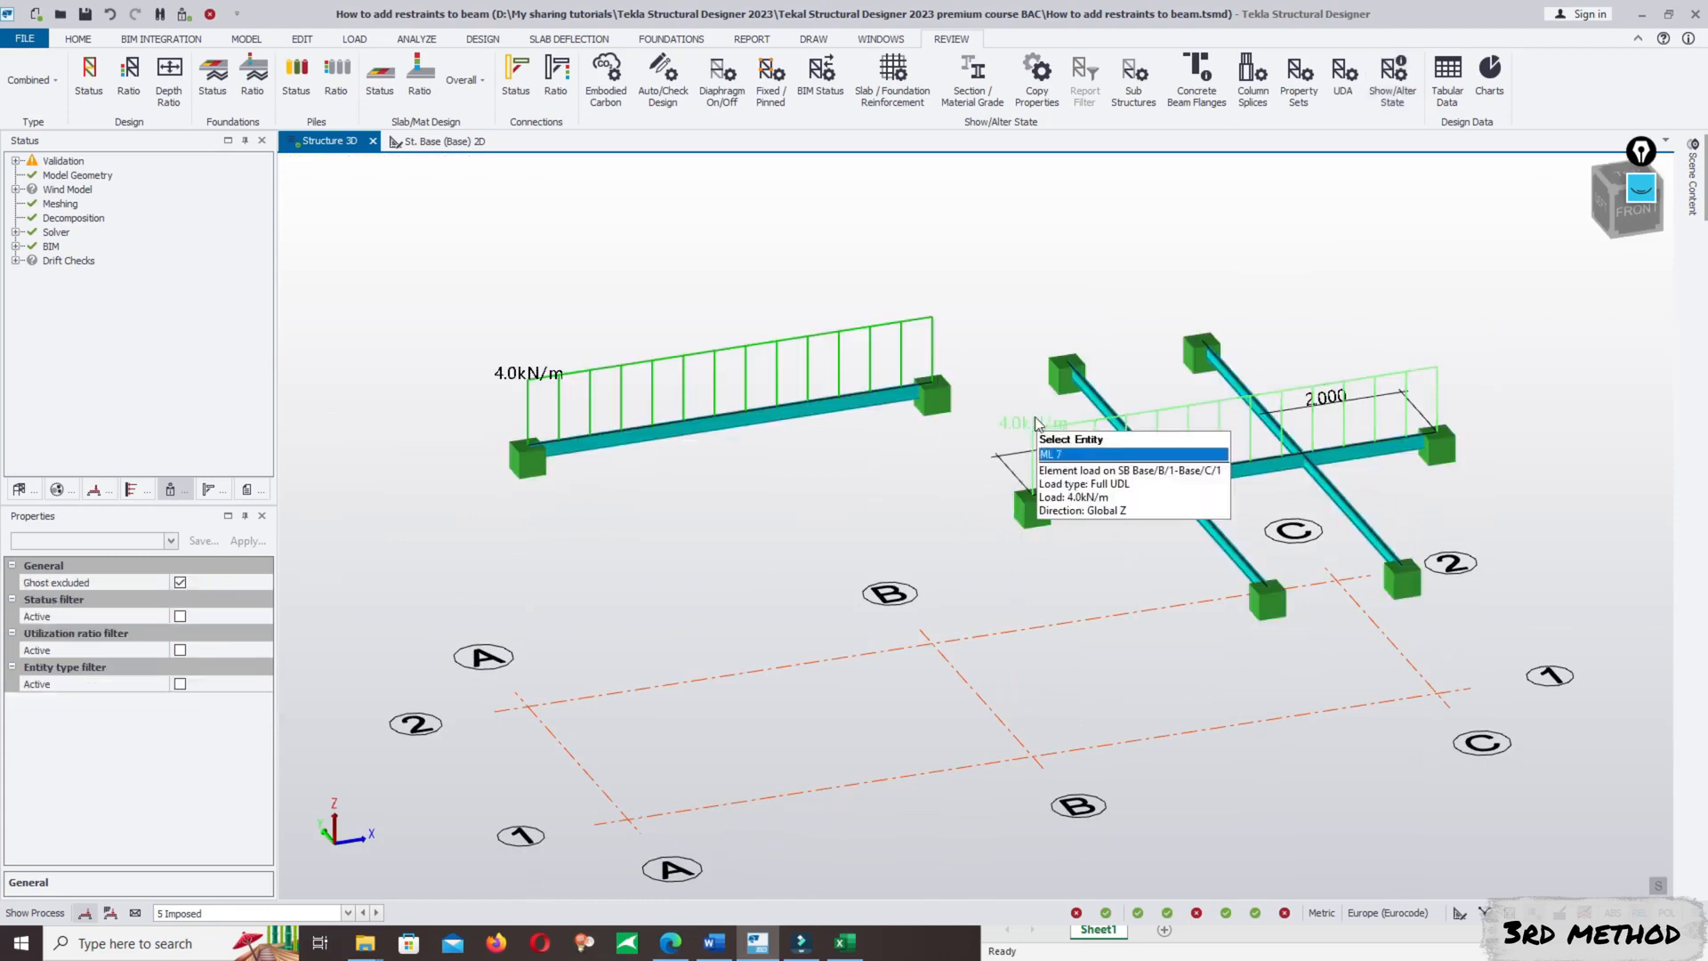
- Run Design All (Static) on the model with the modified restraints
{"action": "left_click", "coordinate": [483, 40]}
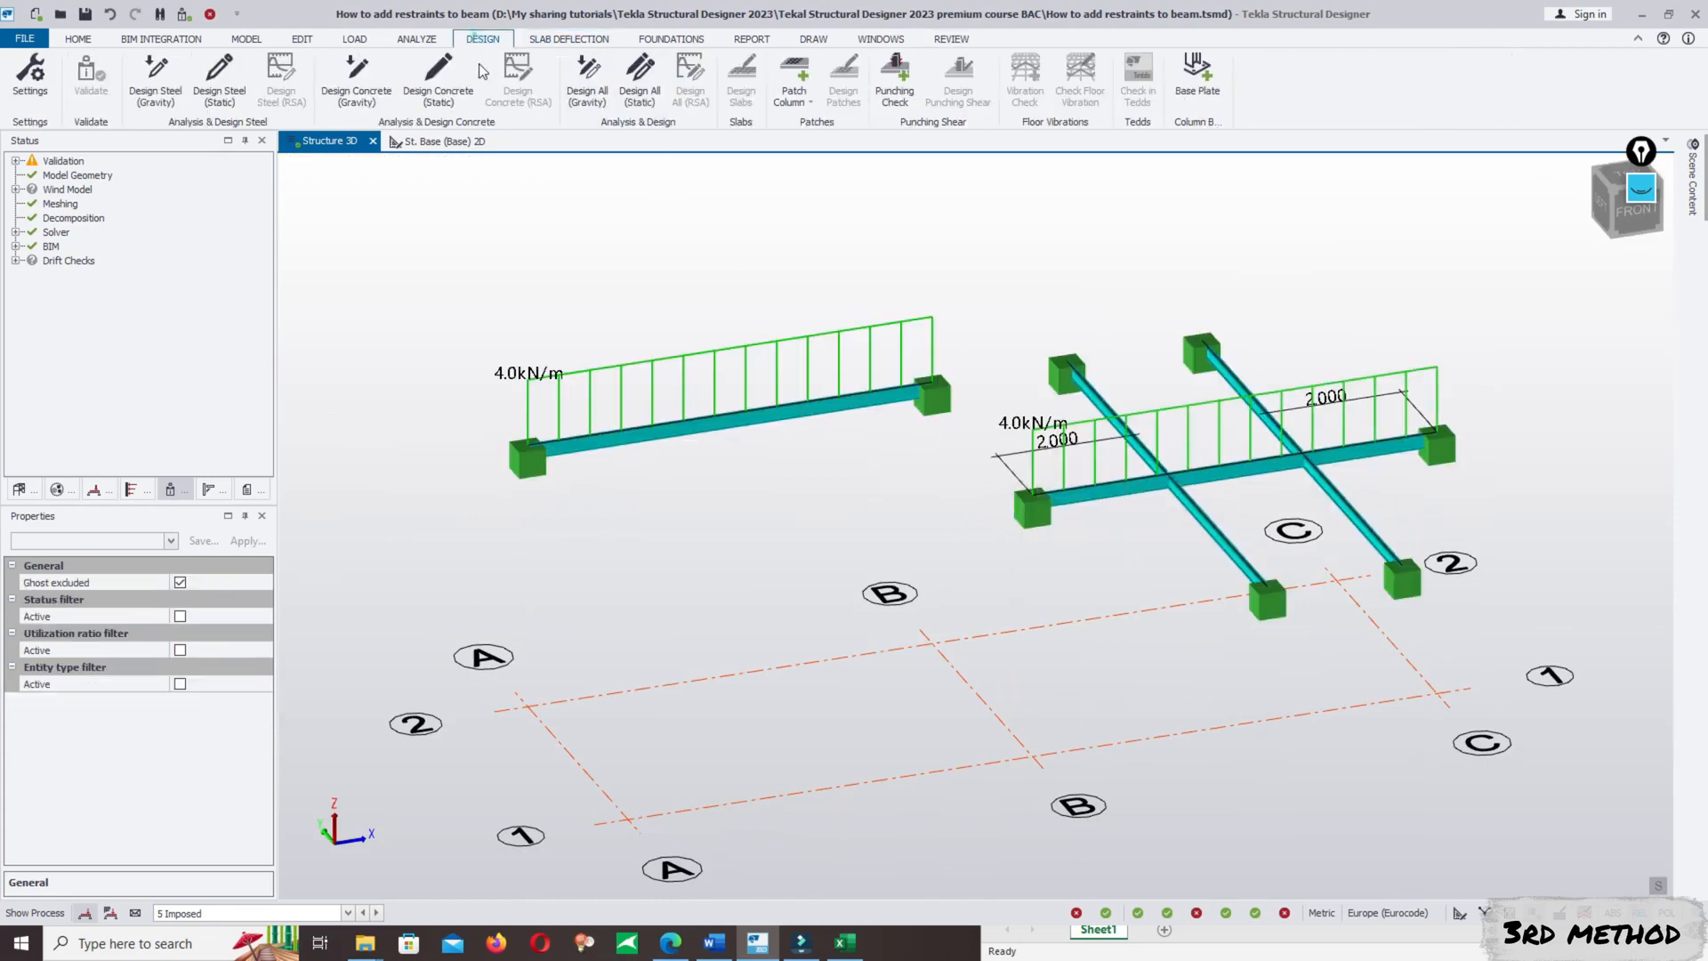
{"action": "left_click", "coordinate": [641, 82]}
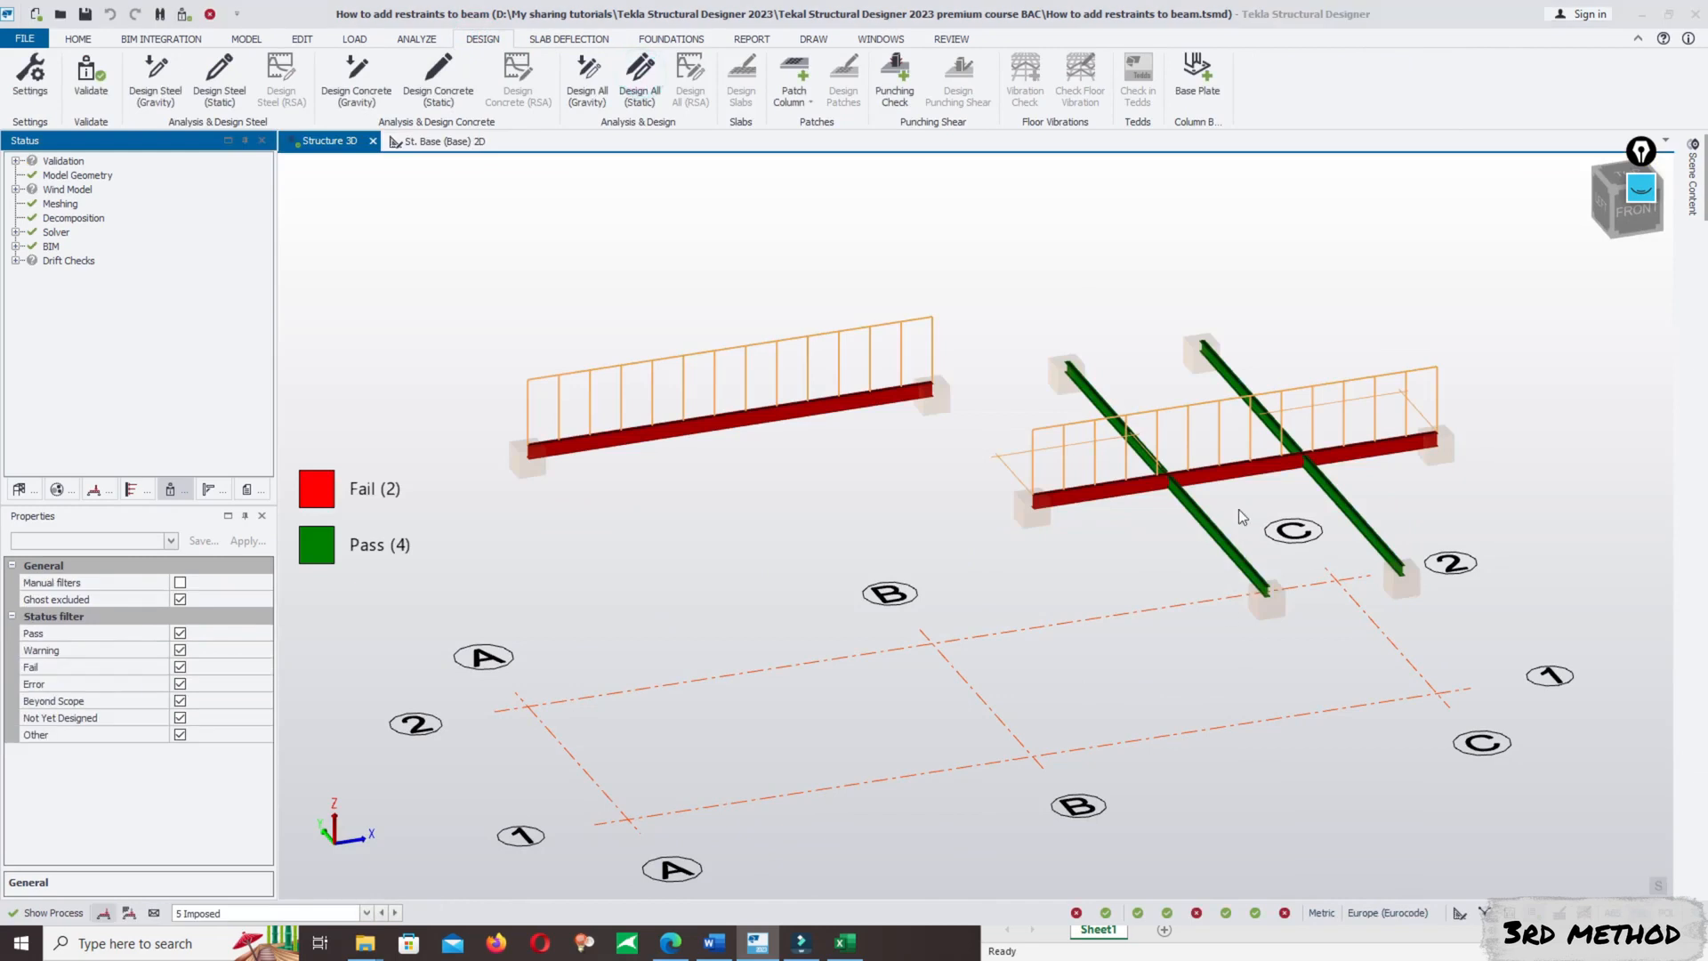
{"action": "mouse_move", "coordinate": [1242, 466]}
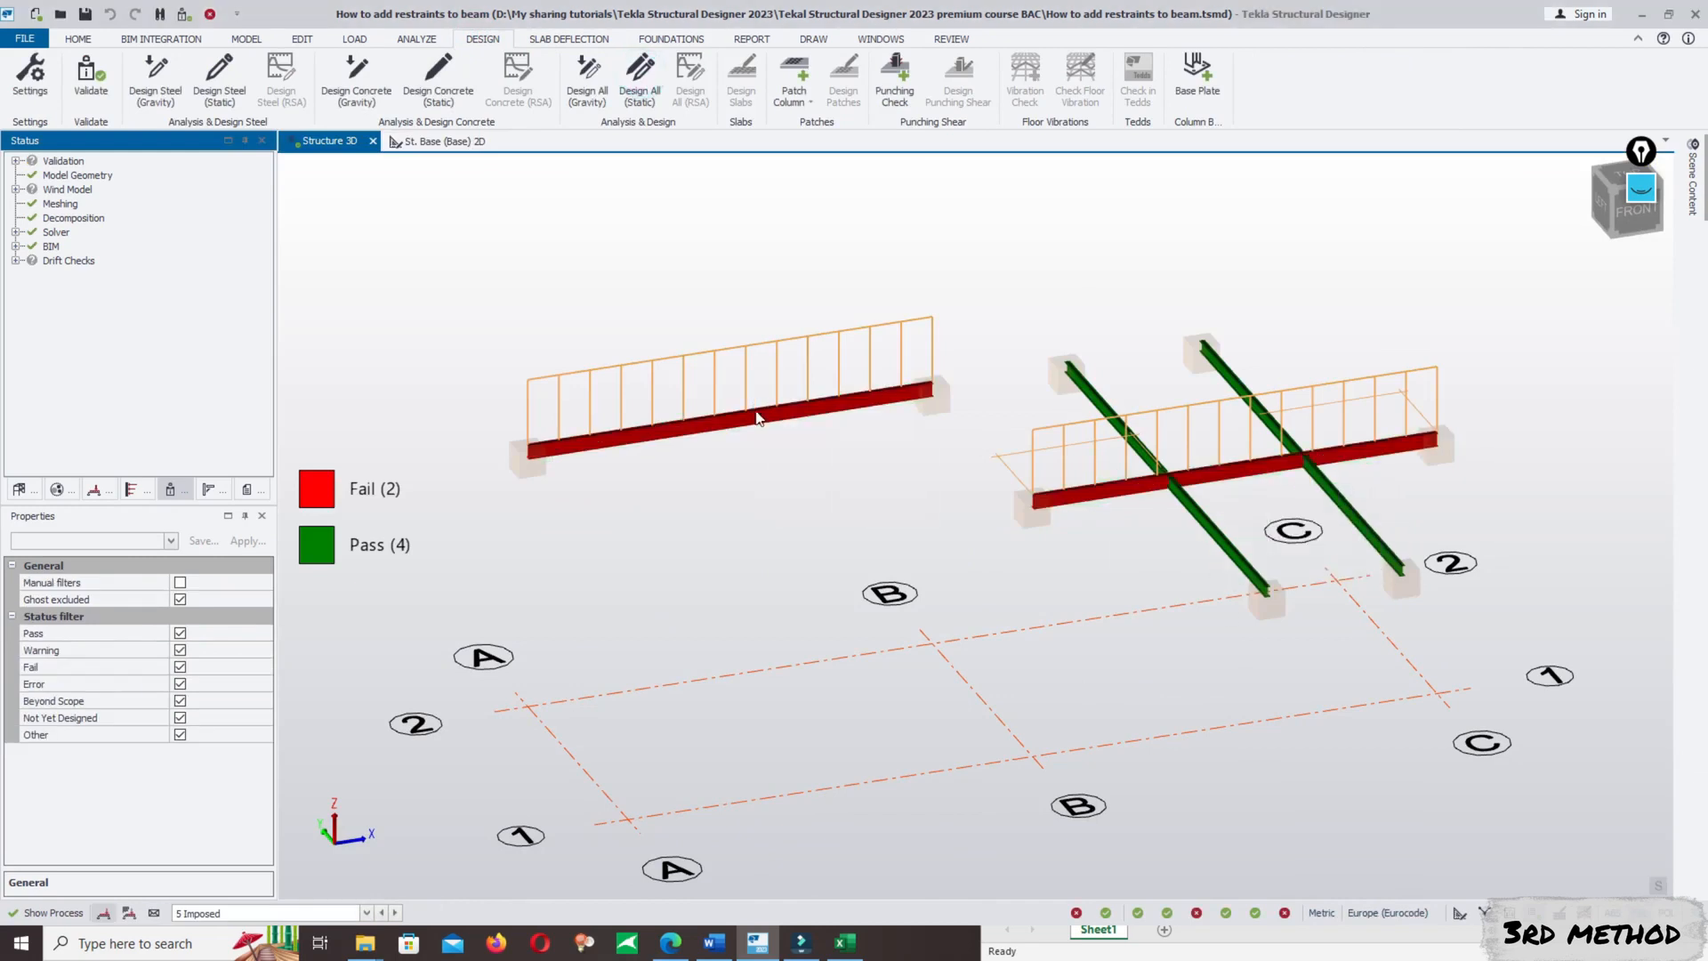
- Run a static member check on the B/1–C/1 beam, review its Buckling Lateral Torsional details and close the results
{"action": "left_click", "coordinate": [1249, 489]}
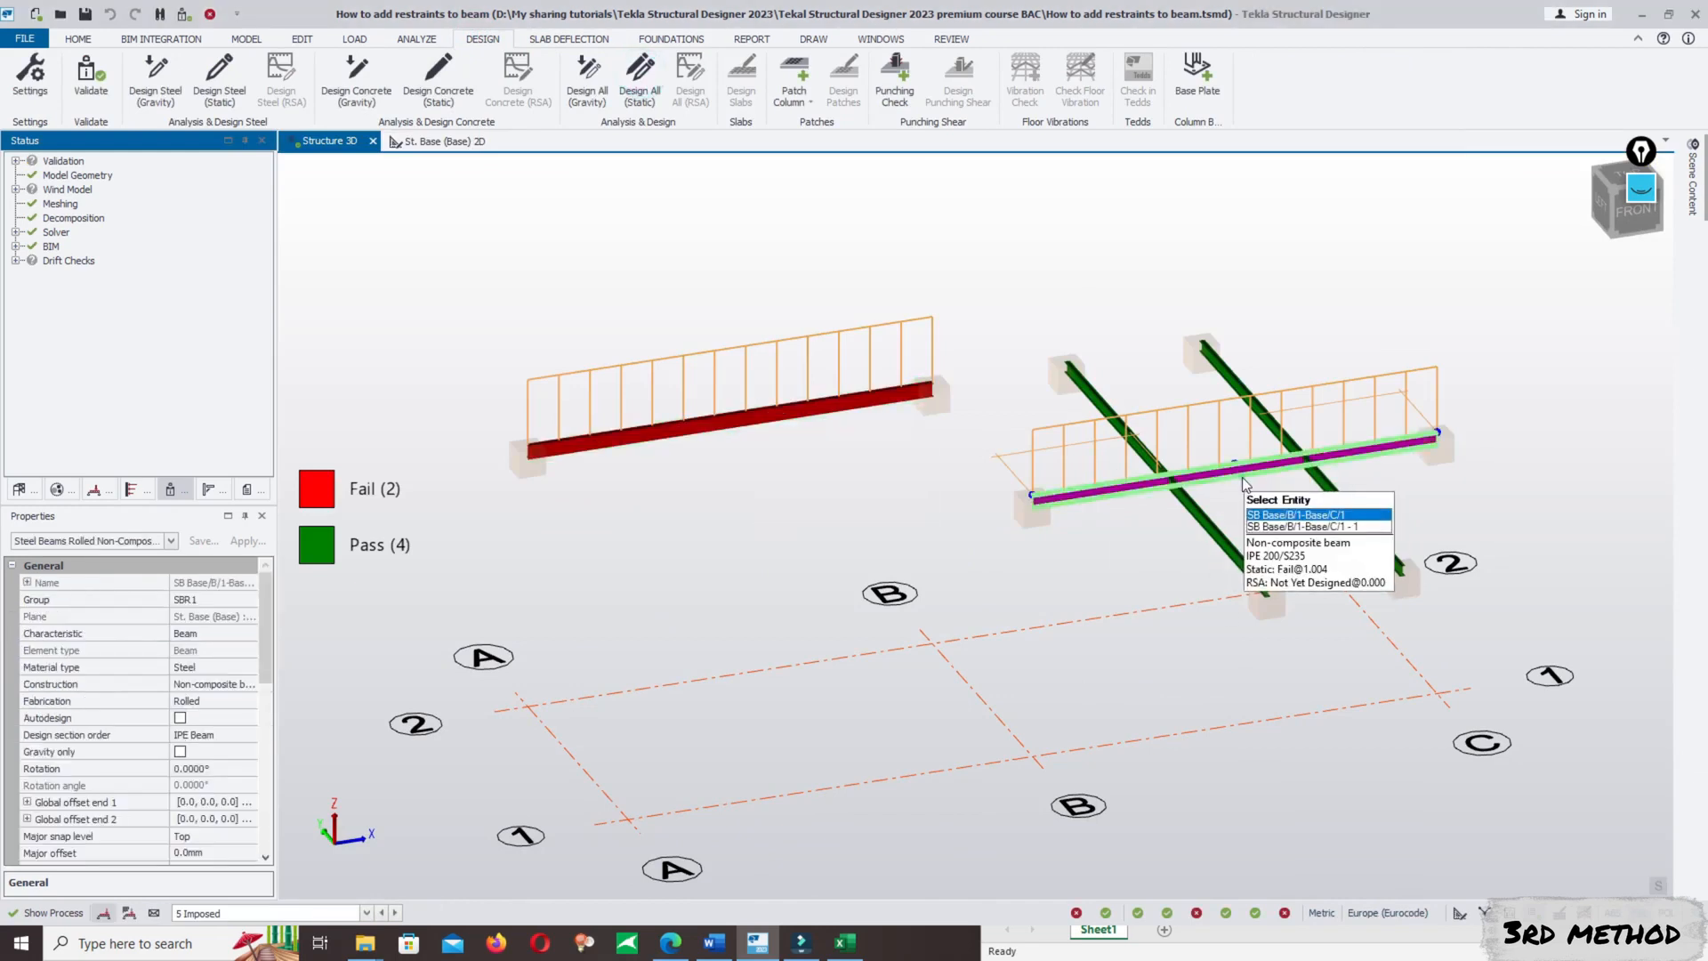
{"action": "right_click", "coordinate": [1241, 478]}
{"action": "mouse_move", "coordinate": [1405, 365]}
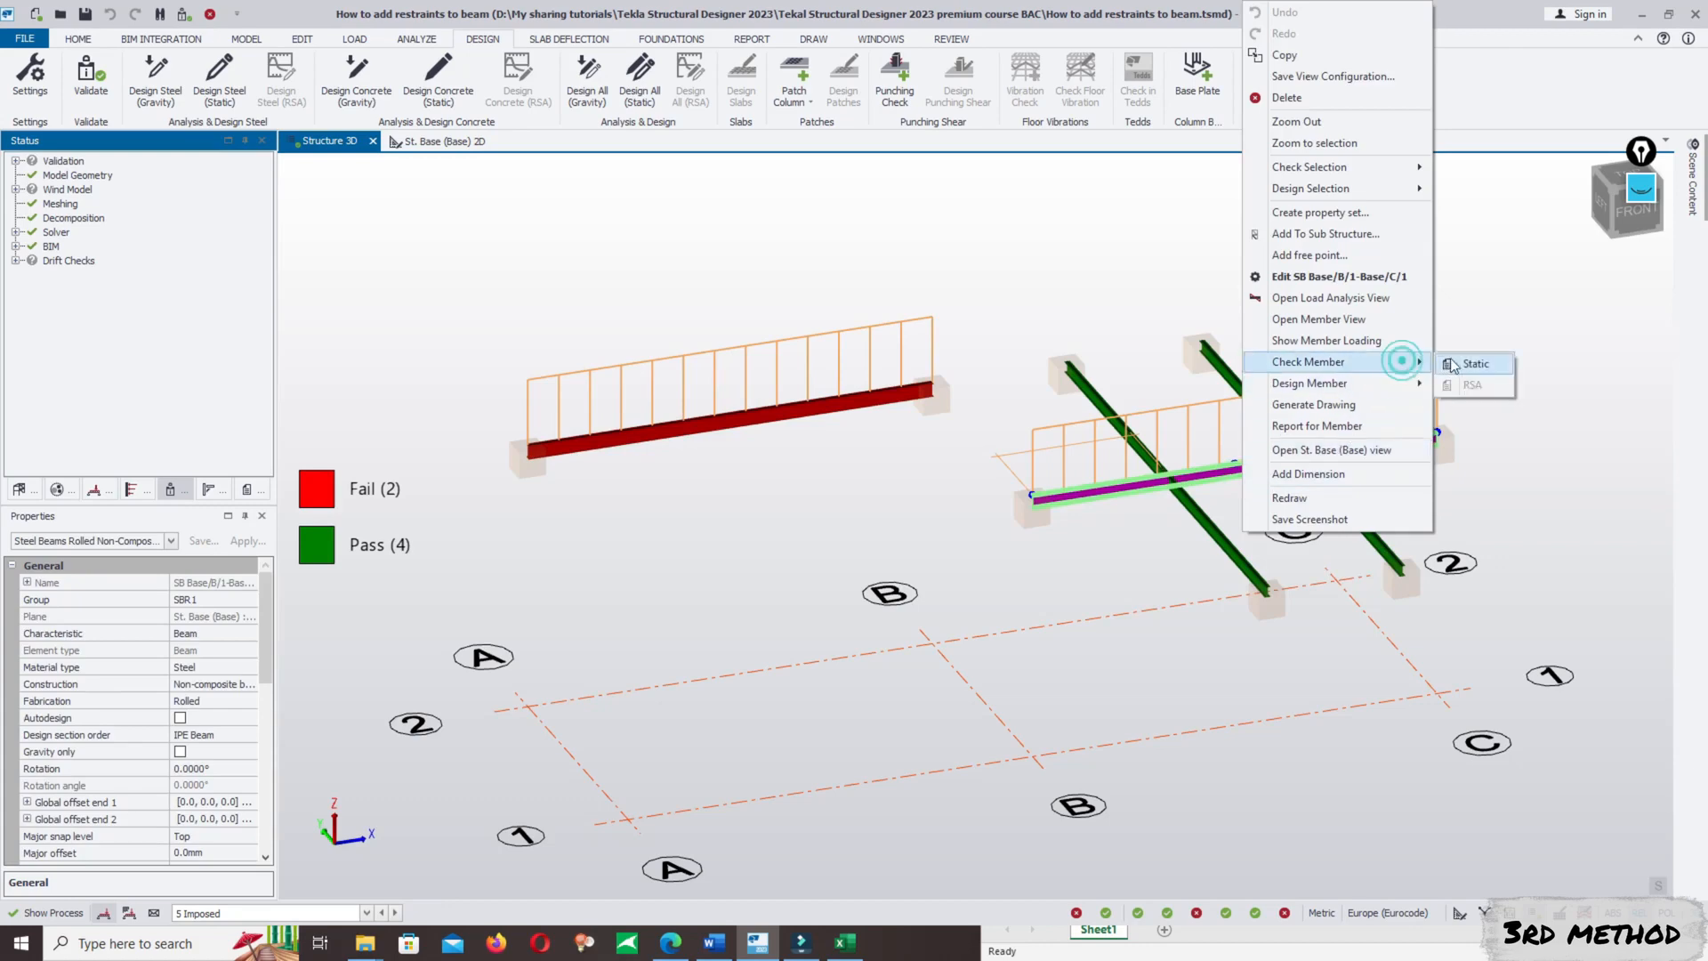
{"action": "left_click", "coordinate": [1475, 362]}
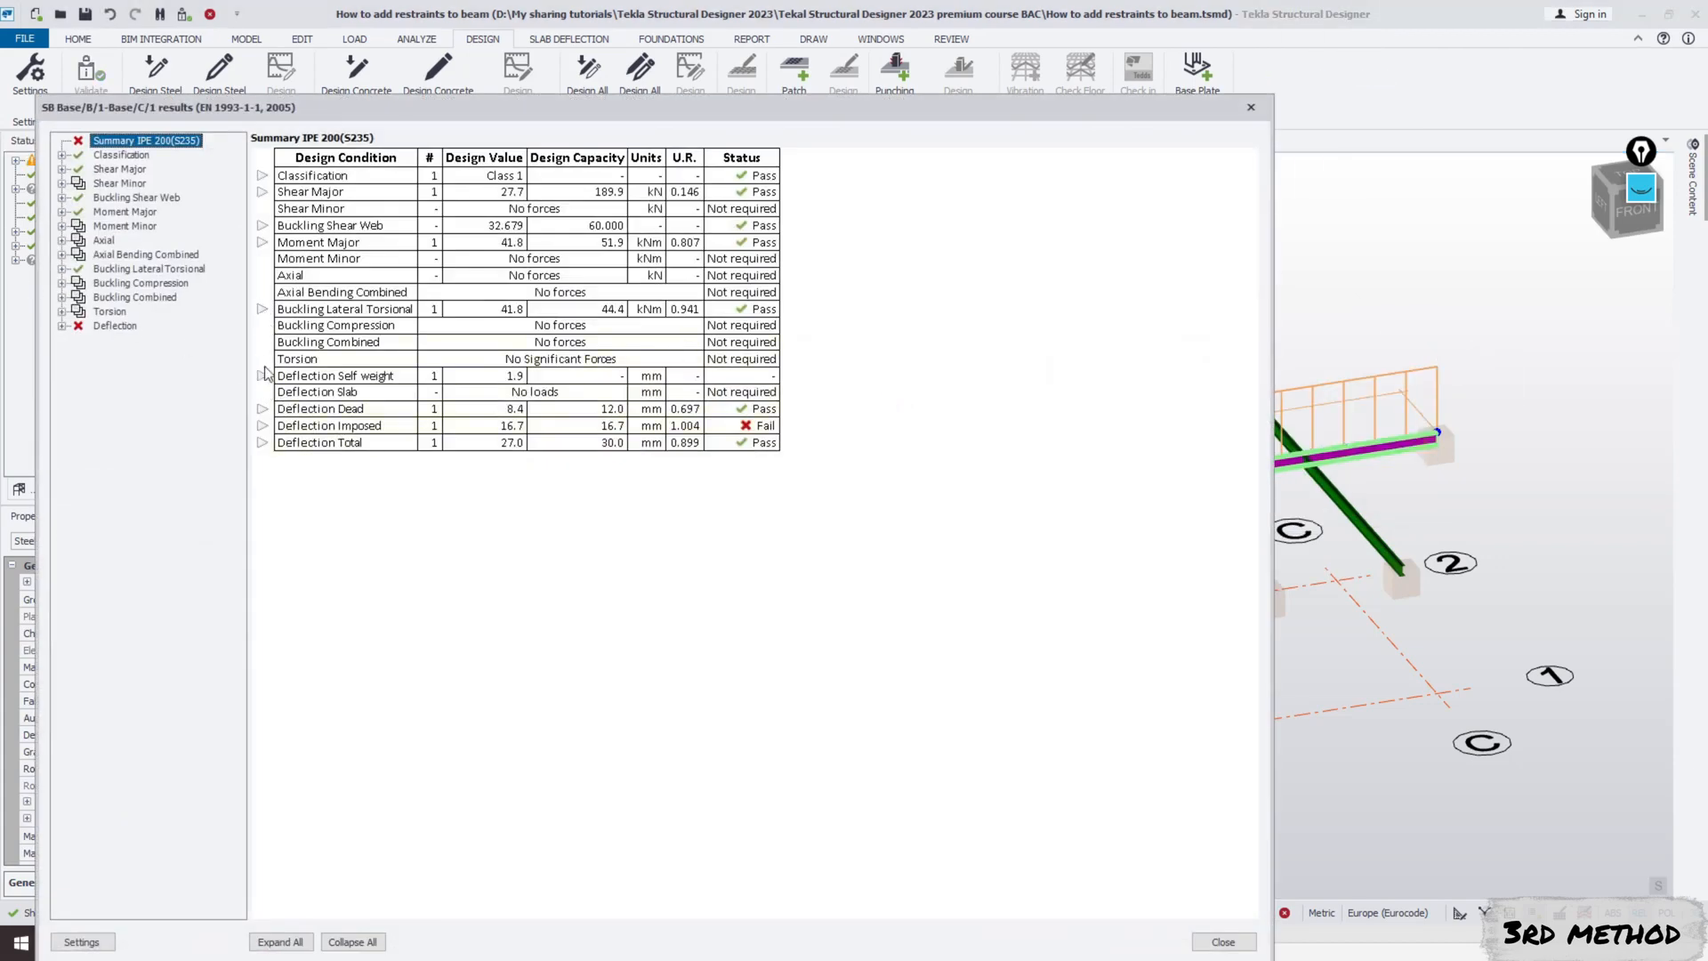
{"action": "left_click", "coordinate": [262, 308]}
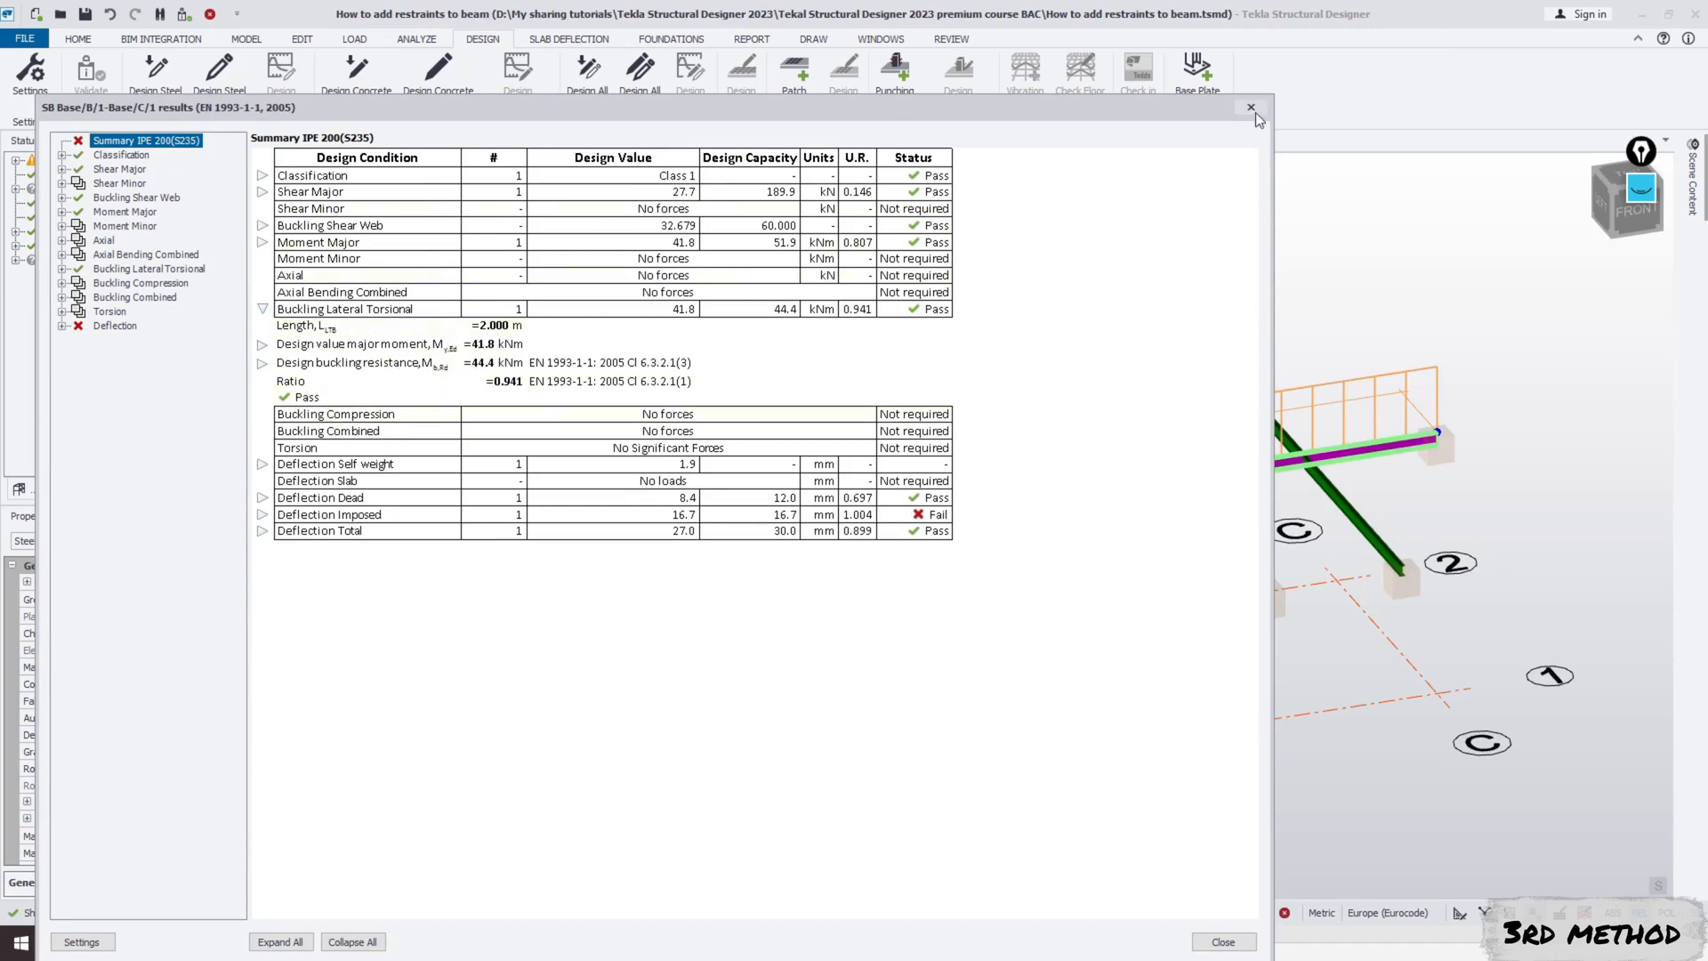
{"action": "left_click", "coordinate": [1252, 109]}
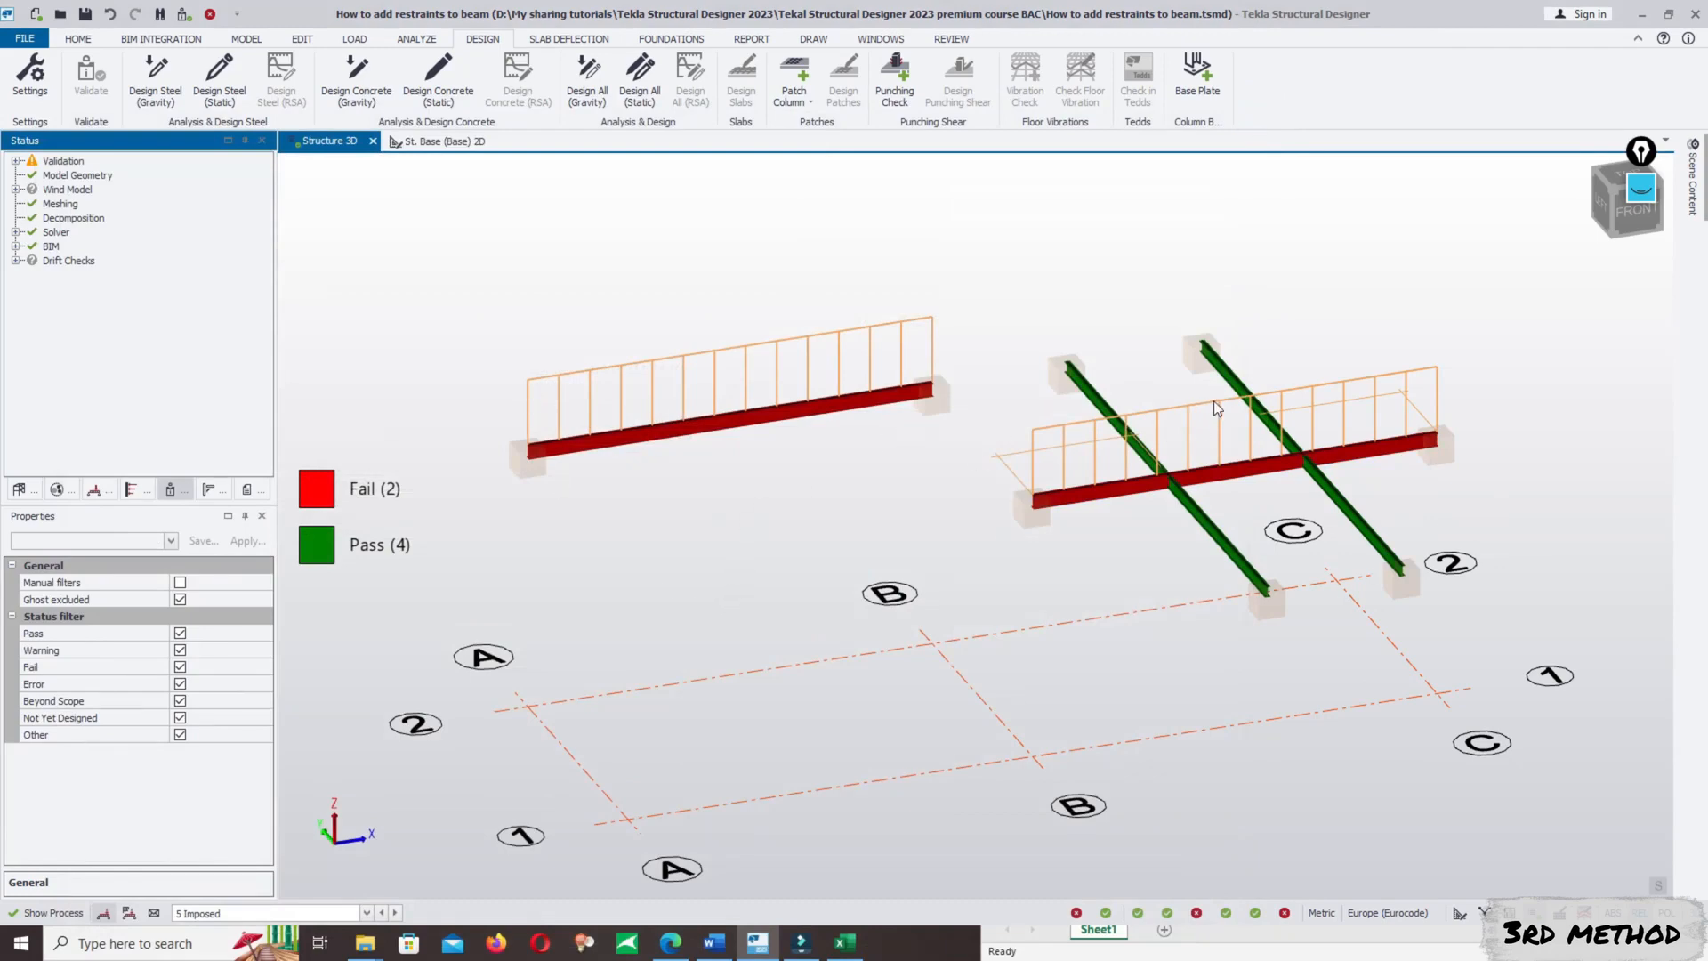
- Reopen the beam restraints with Show/Alter State, keeping the Restraints attribute and Set mode, and enable Continuous
{"action": "mouse_move", "coordinate": [1308, 472]}
{"action": "mouse_move", "coordinate": [1188, 489]}
{"action": "left_click", "coordinate": [951, 39]}
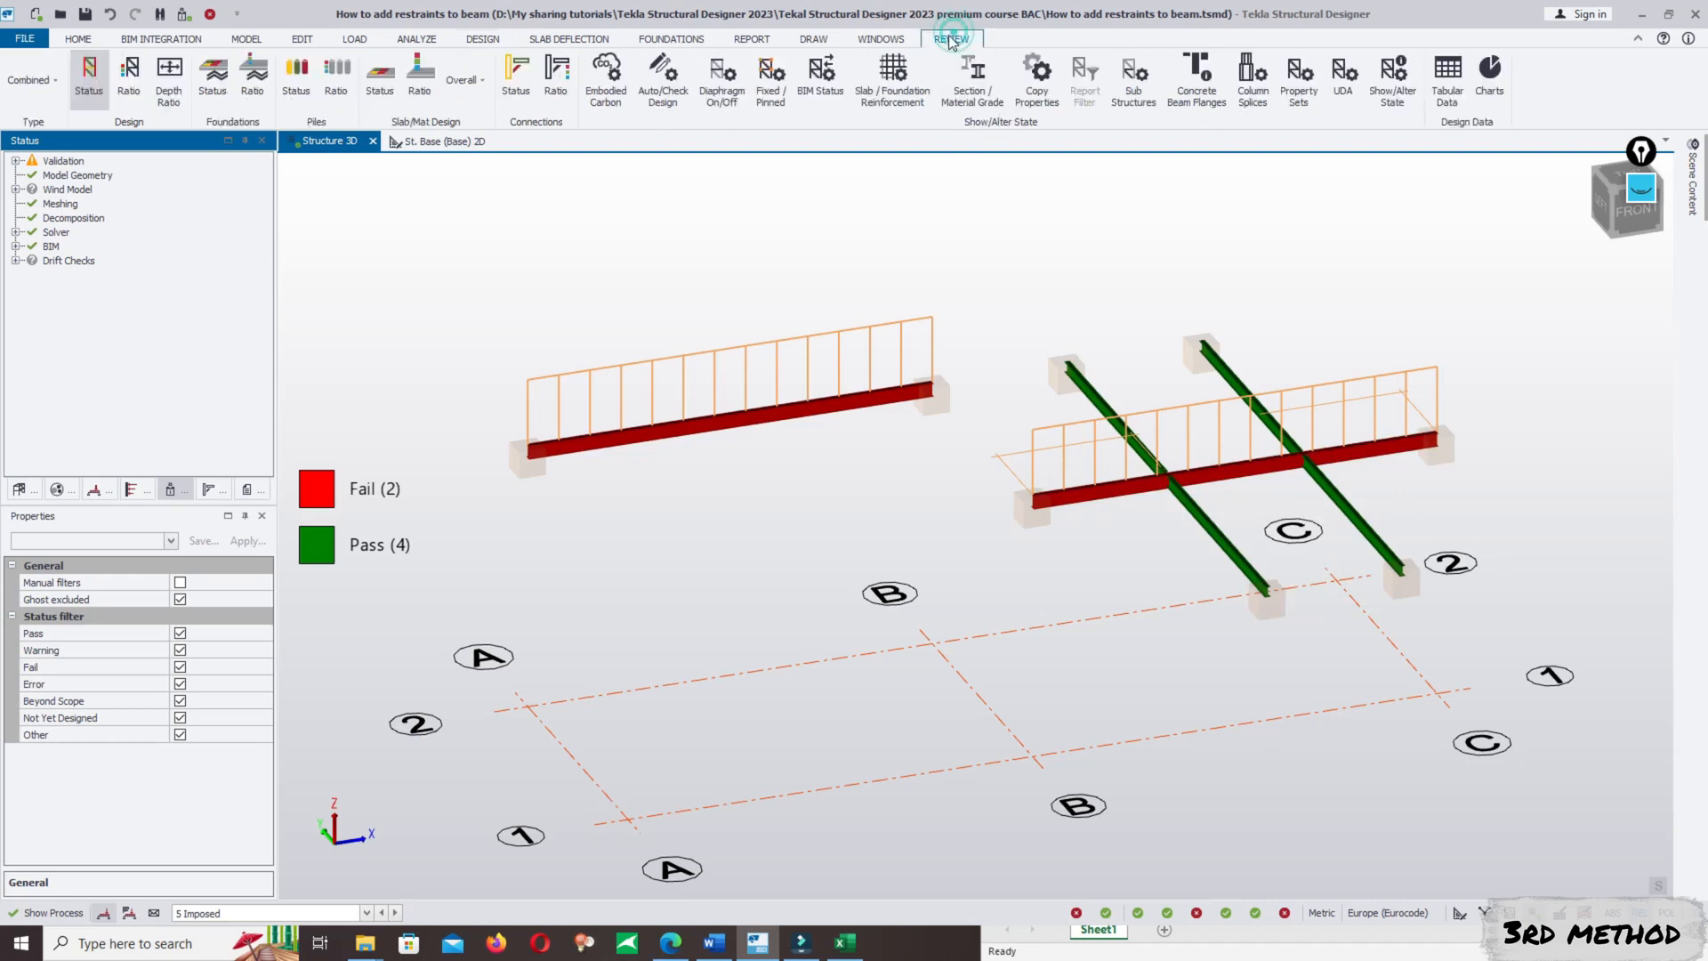
{"action": "left_click", "coordinate": [1409, 93]}
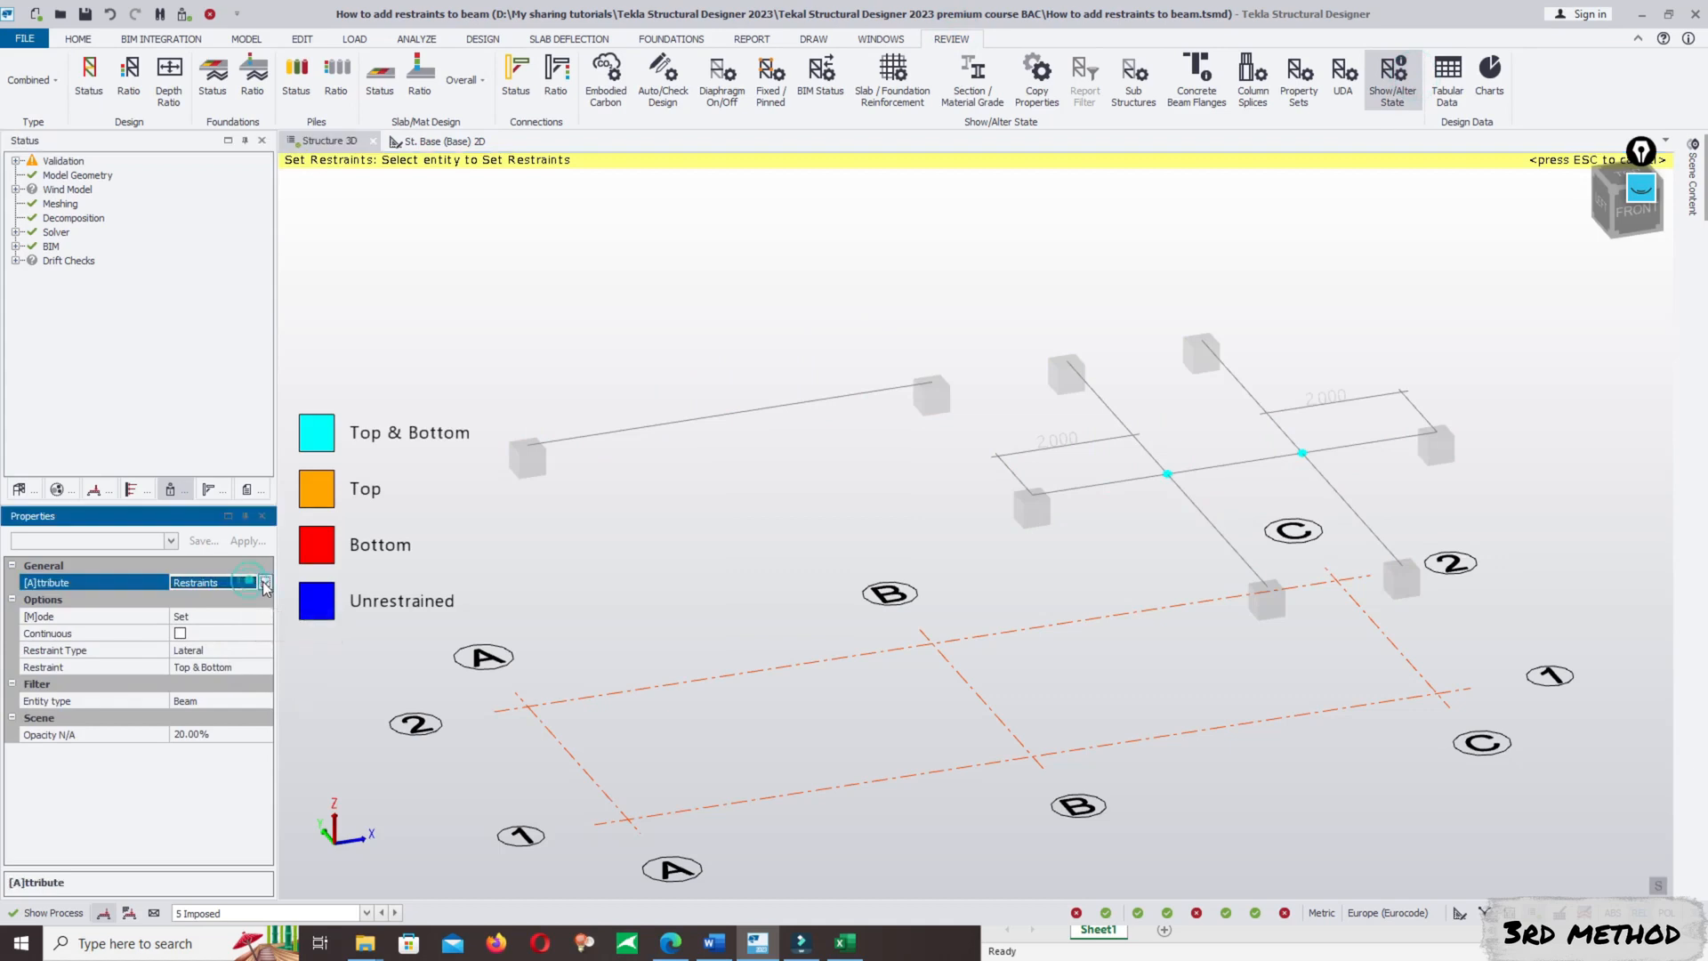
{"action": "left_click", "coordinate": [250, 584]}
{"action": "left_click", "coordinate": [258, 583]}
{"action": "left_click", "coordinate": [211, 616]}
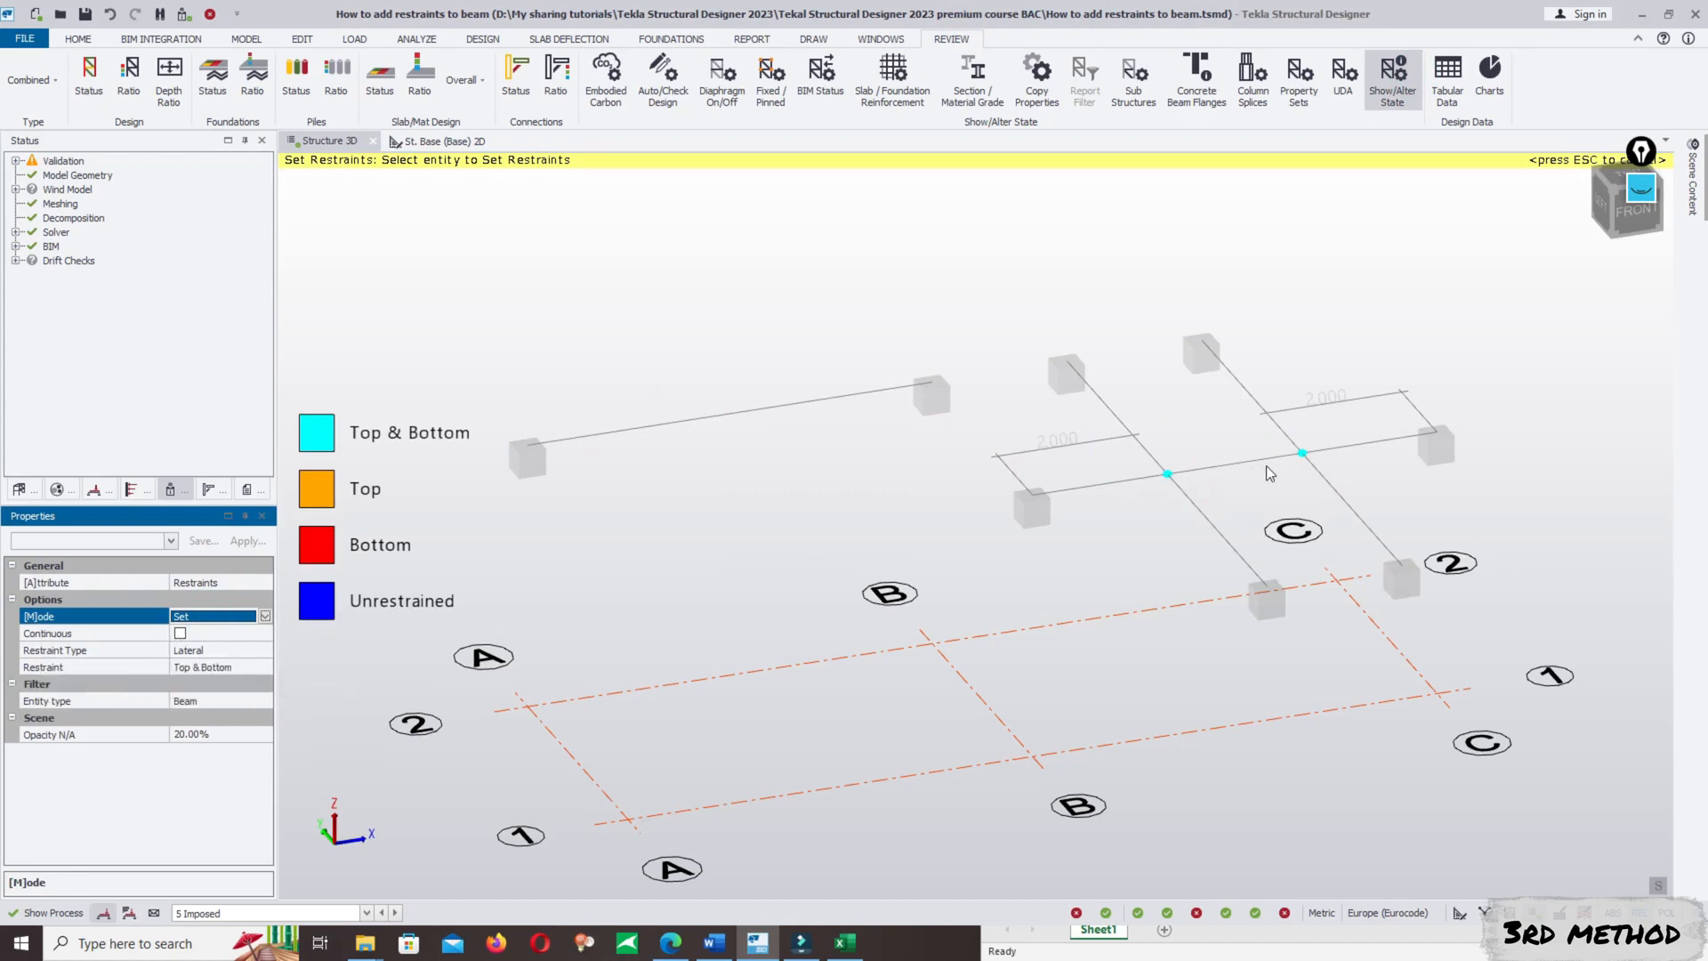
{"action": "left_click", "coordinate": [180, 633]}
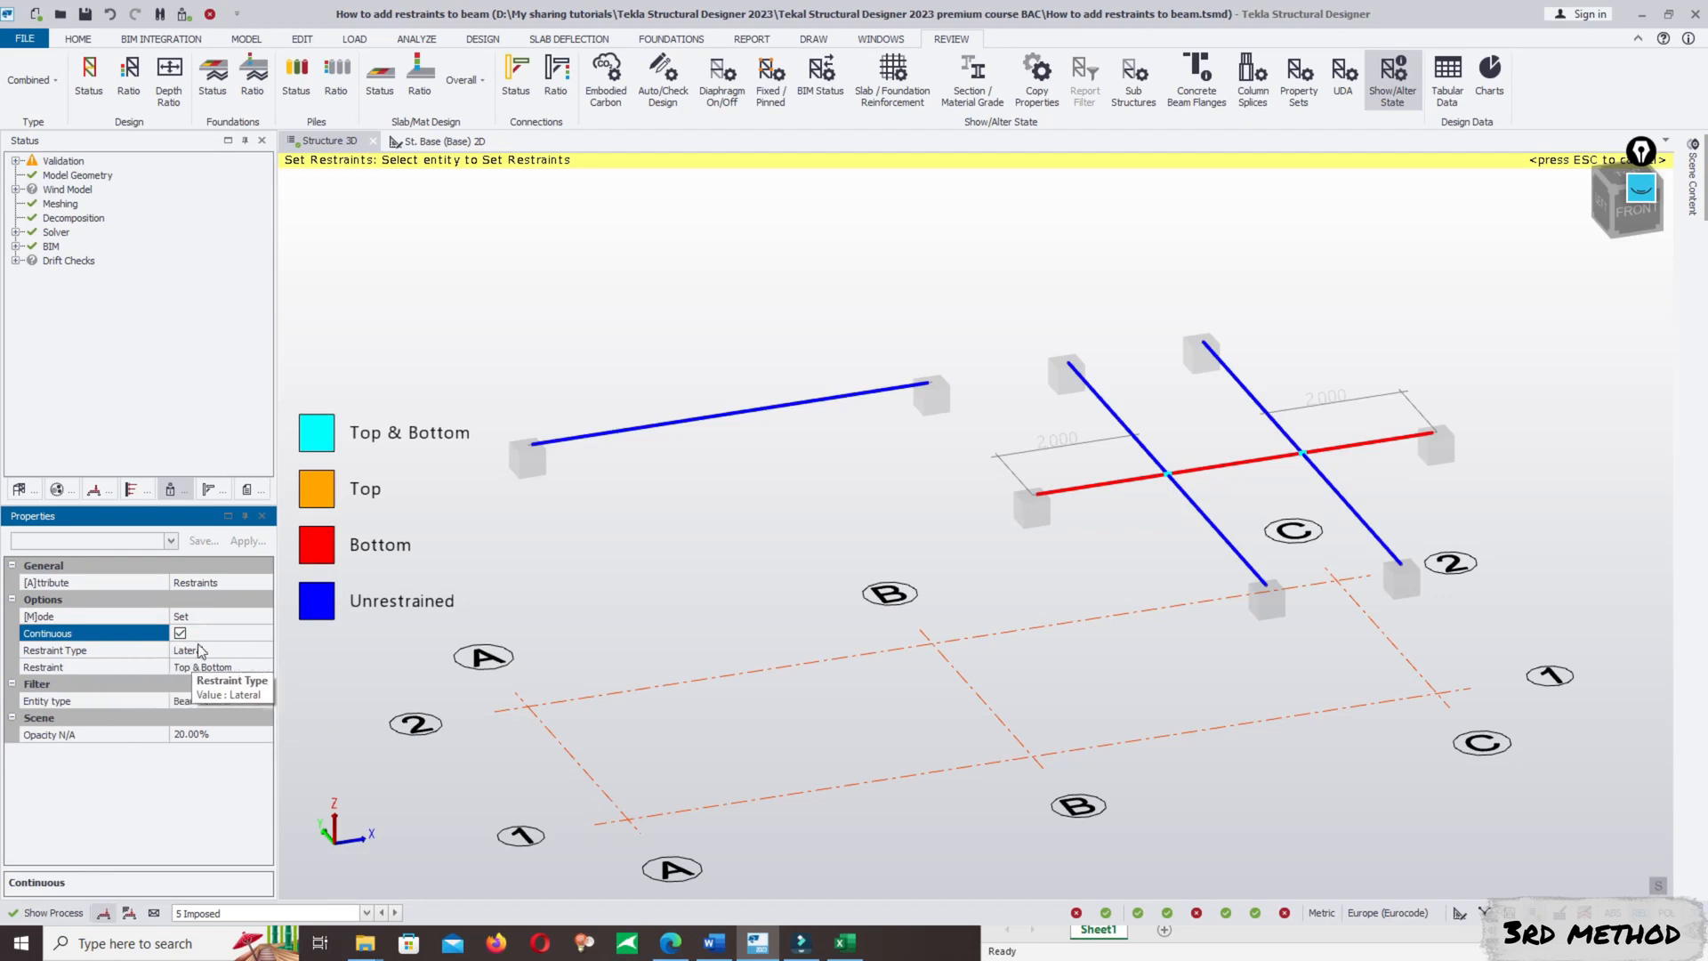
- Turn off Continuous to inspect only the point restraints at the cross-beam intersections, and leave Show/Alter State
{"action": "scroll", "coordinate": [722, 529], "scroll_direction": "down", "scroll_amount": 2}
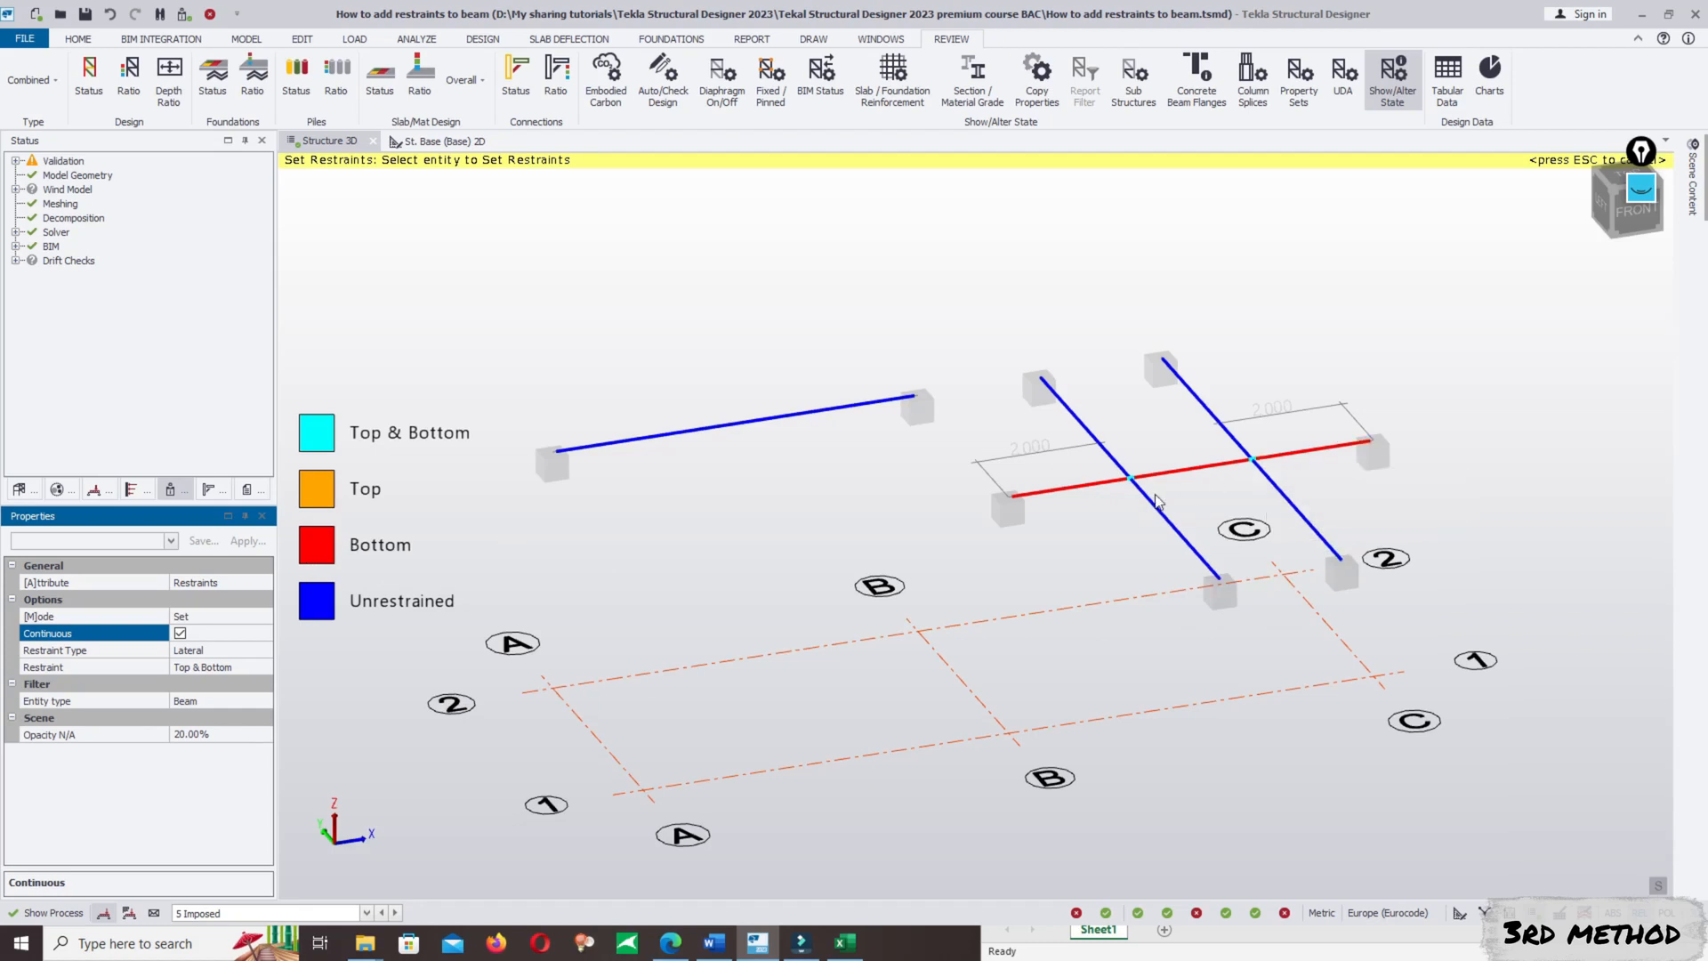
{"action": "left_click", "coordinate": [181, 633]}
{"action": "left_click", "coordinate": [180, 634]}
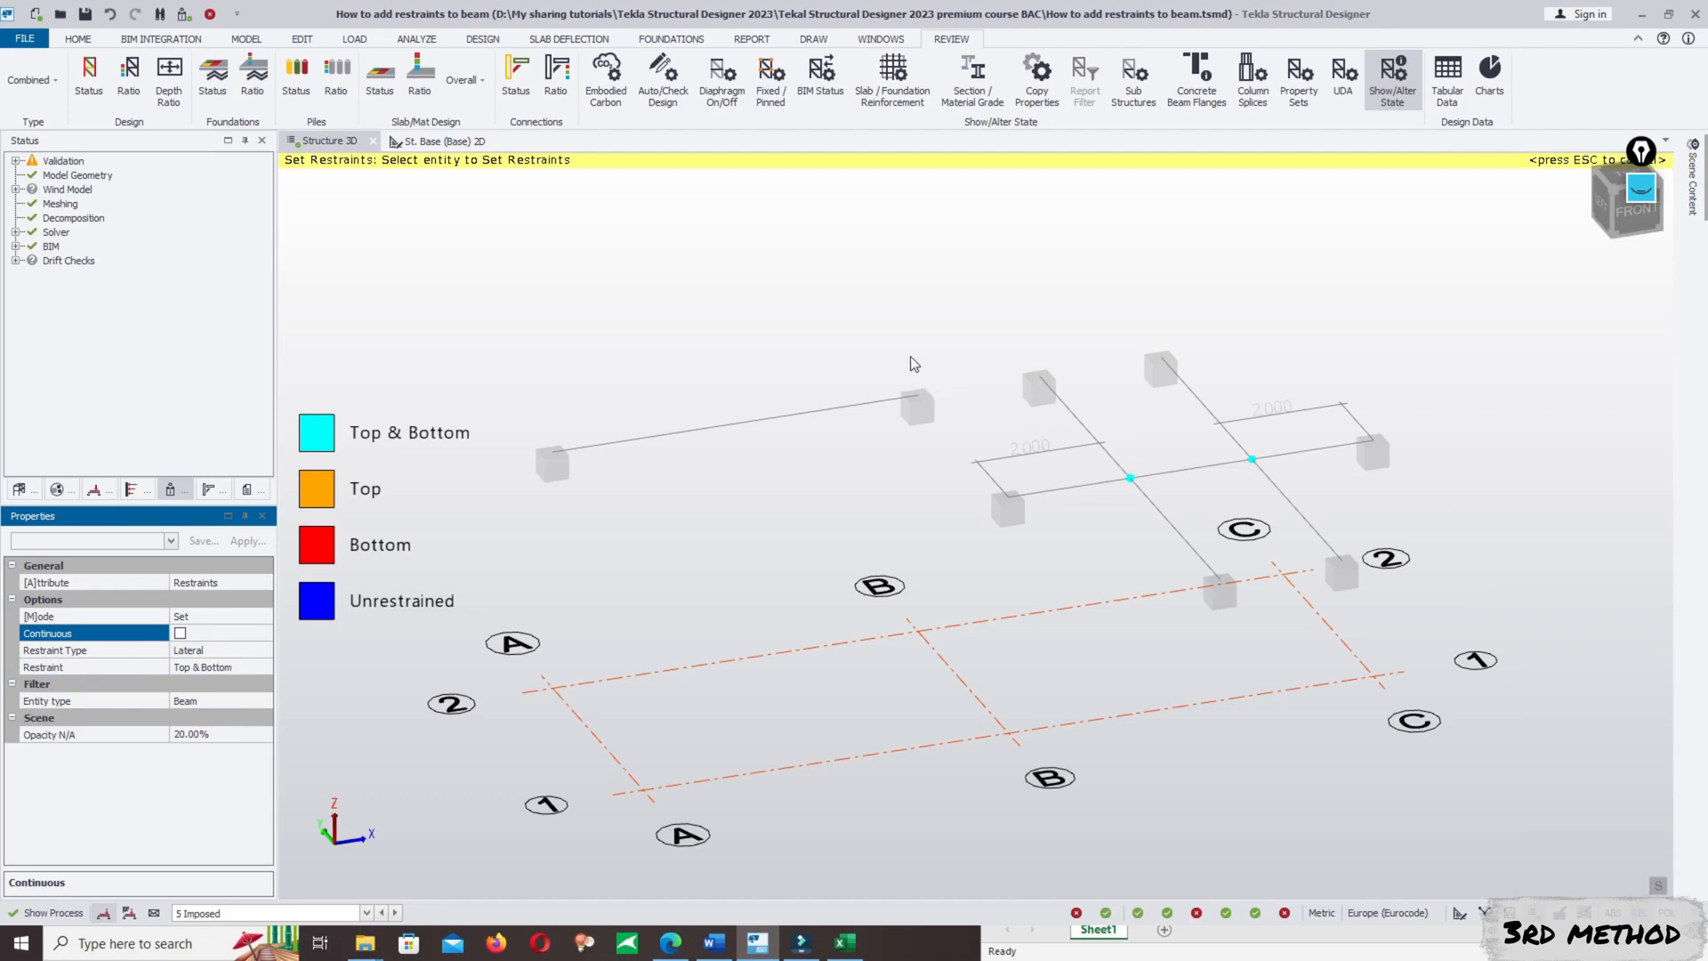
{"action": "scroll", "coordinate": [944, 344], "scroll_direction": "up", "scroll_amount": 5}
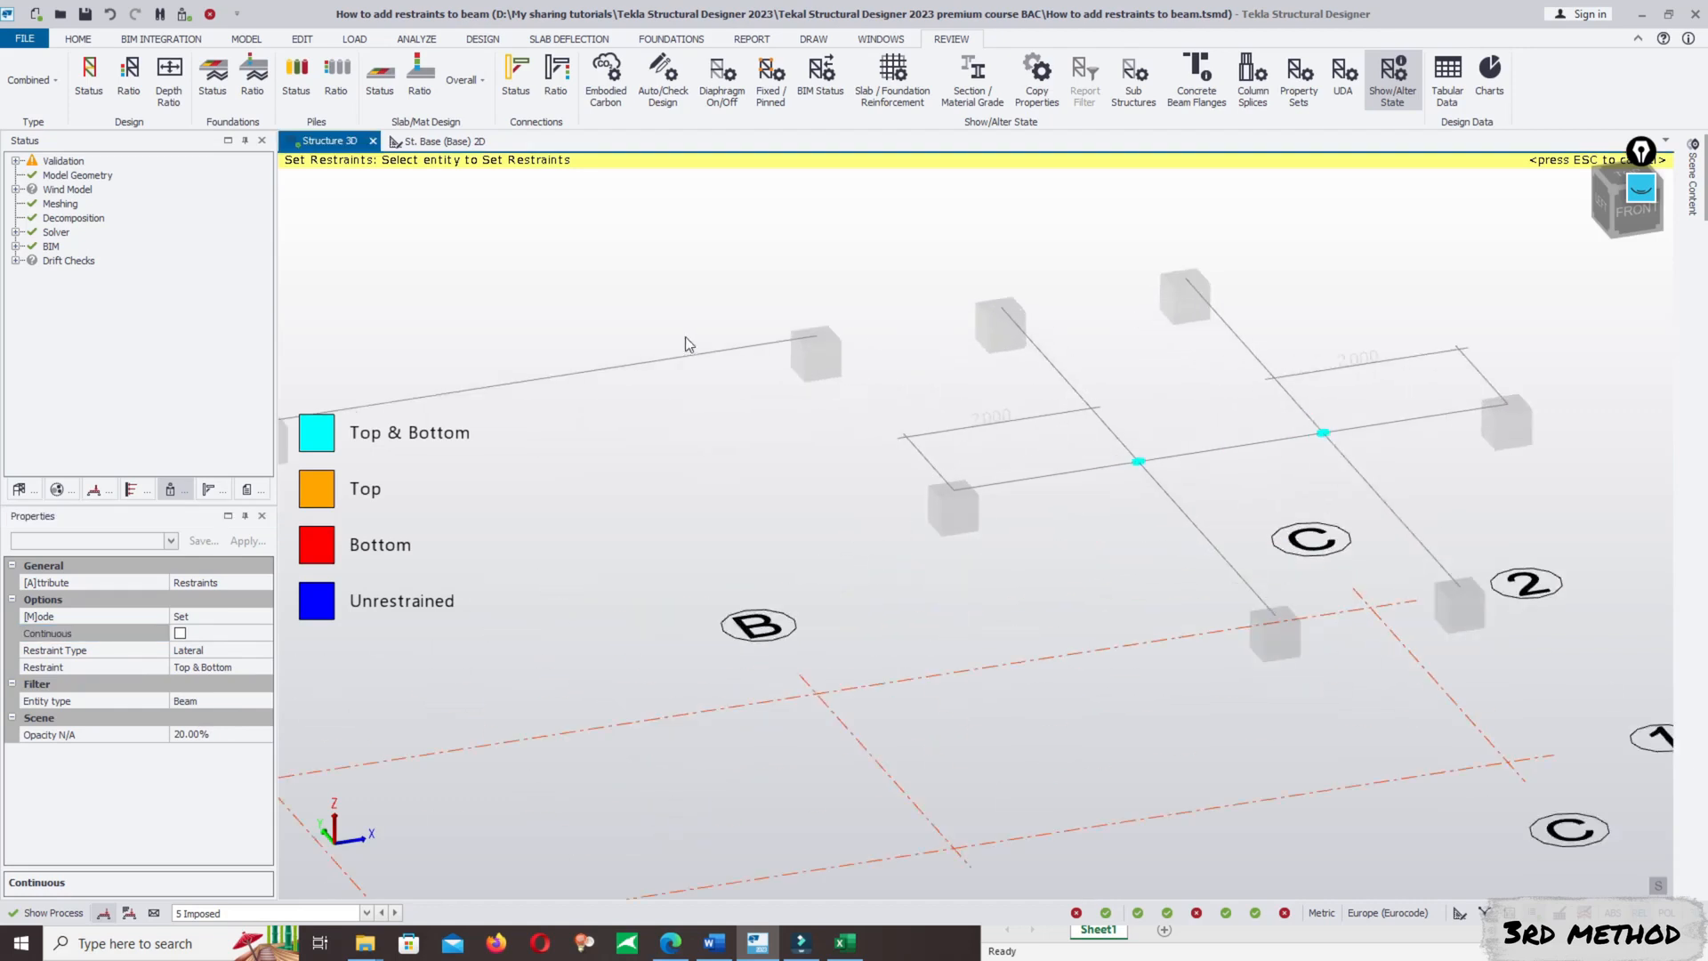
{"action": "scroll", "coordinate": [685, 344], "scroll_direction": "down", "scroll_amount": 5}
{"action": "scroll", "coordinate": [952, 445], "scroll_direction": "up", "scroll_amount": 4}
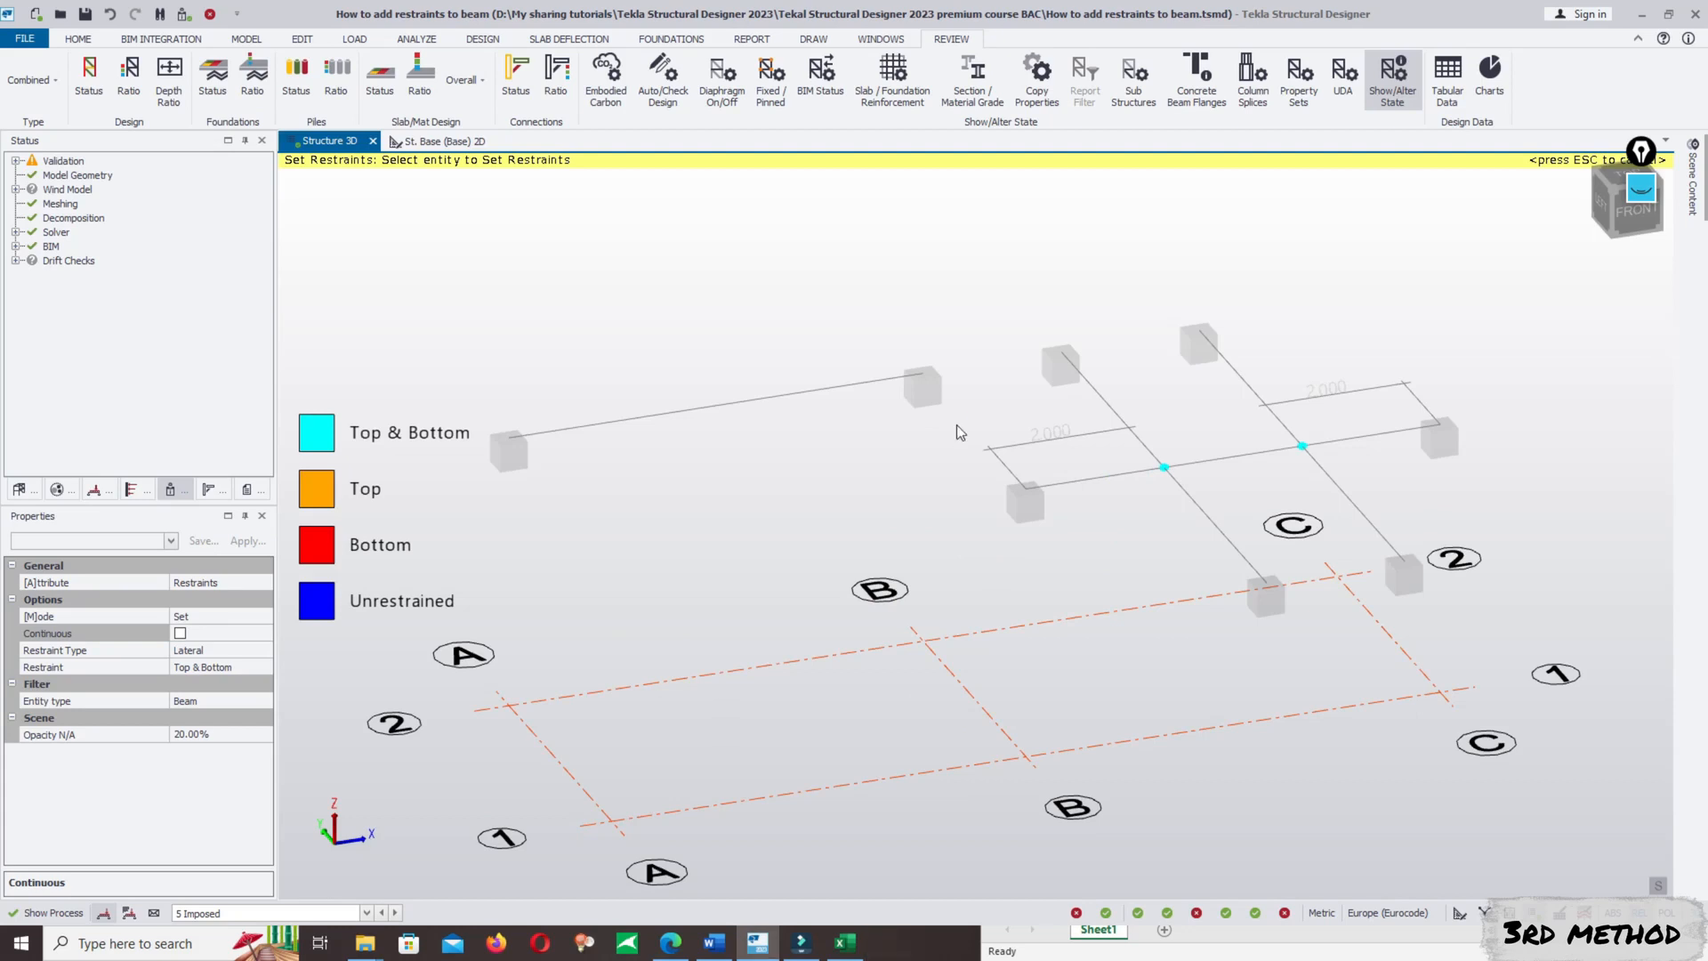
{"action": "left_click", "coordinate": [79, 39]}
{"action": "key", "text": "Escape"}
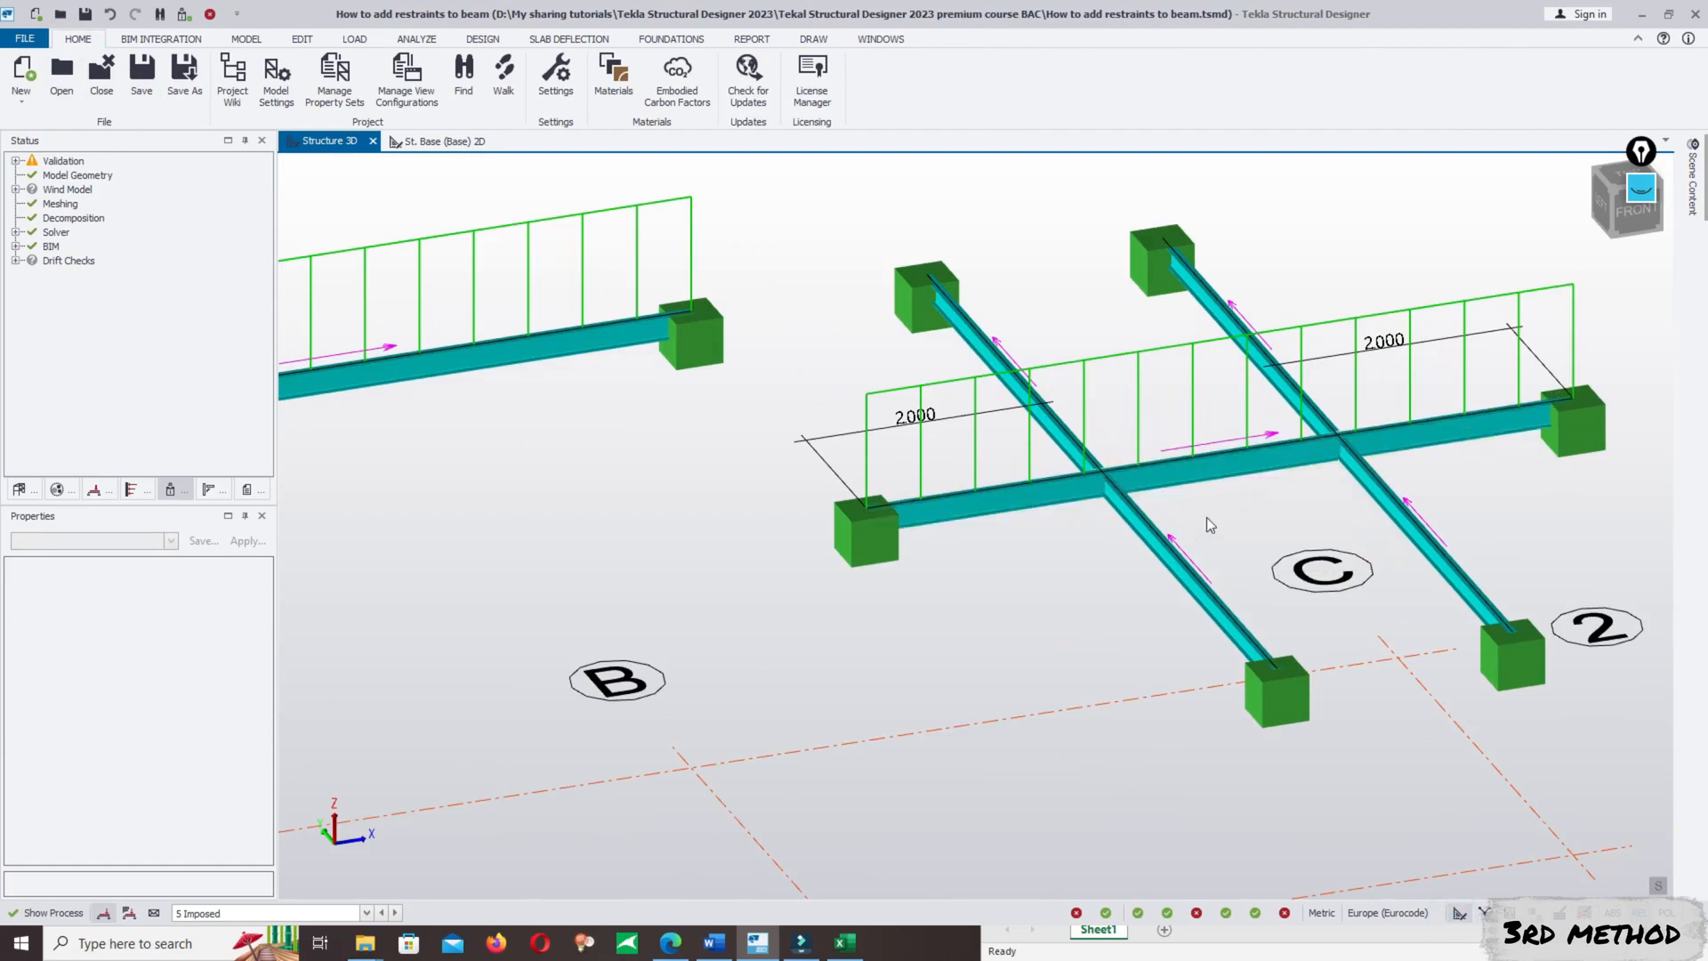
- Mark the top and bottom flanges of the B/1–C/1 beam with thin red ellipse annotations between the two cross beams
{"action": "scroll", "coordinate": [1215, 430], "scroll_direction": "up", "scroll_amount": 3}
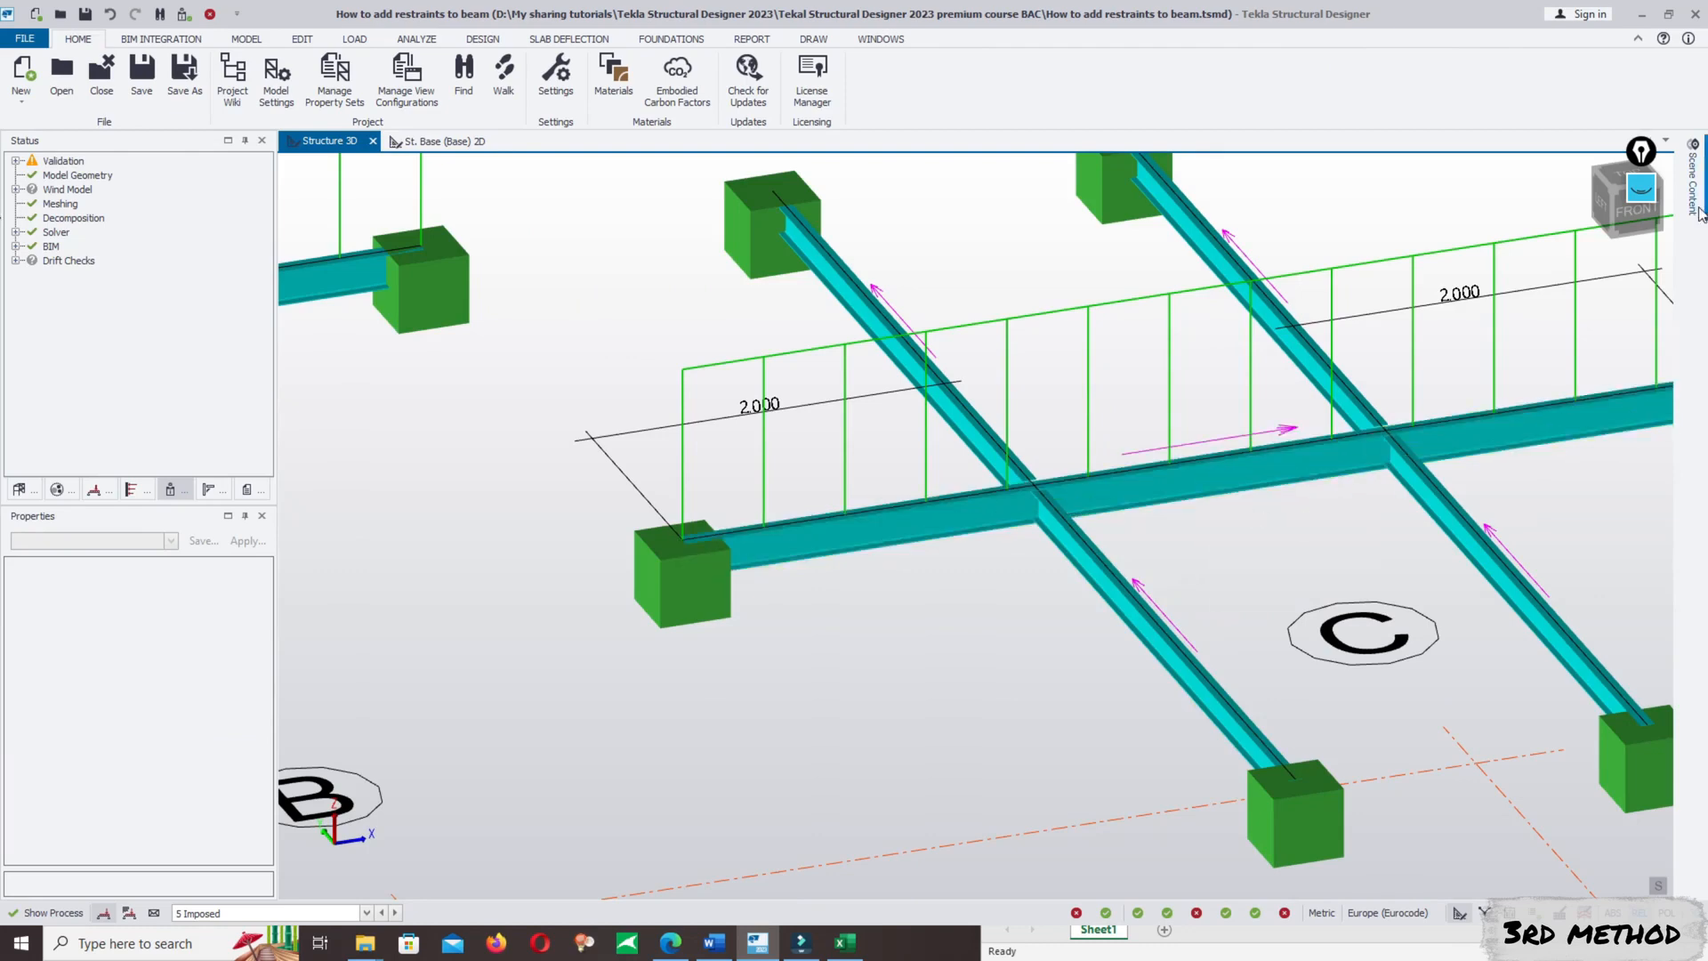
{"action": "mouse_move", "coordinate": [1699, 209]}
{"action": "left_click", "coordinate": [1641, 189]}
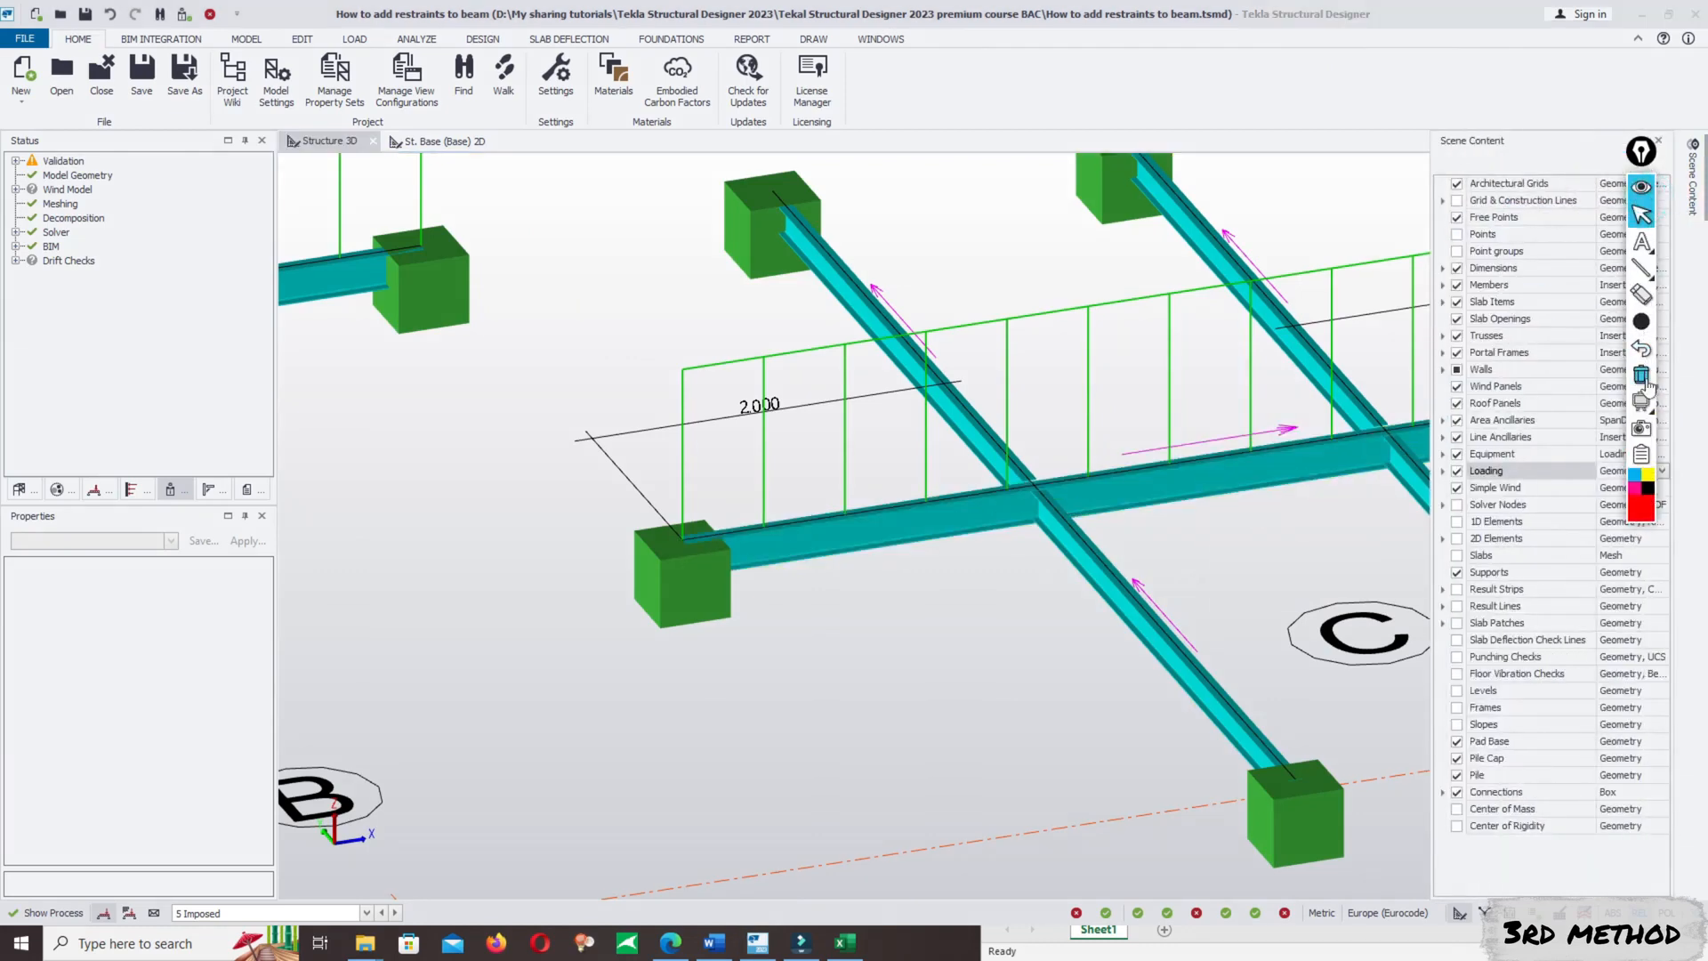
{"action": "mouse_move", "coordinate": [1642, 323]}
{"action": "left_click", "coordinate": [1530, 321]}
{"action": "mouse_move", "coordinate": [1643, 268]}
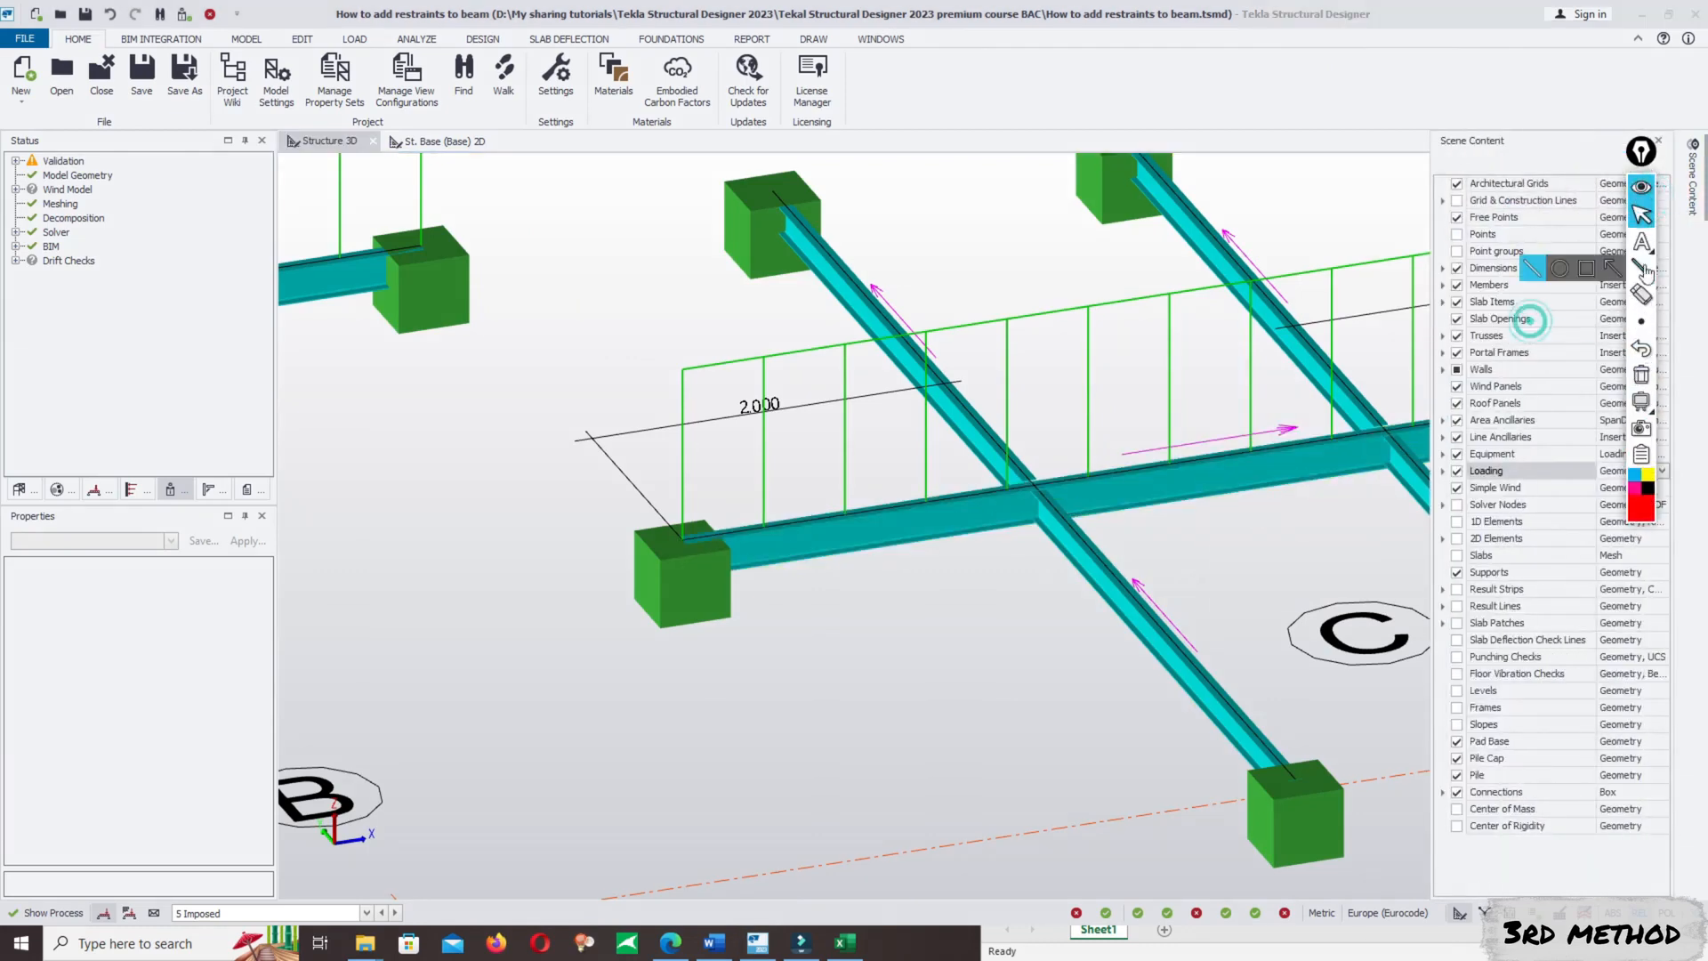
{"action": "left_click", "coordinate": [1559, 268]}
{"action": "left_click_drag", "start_coordinate": [1112, 434], "coordinate": [1144, 480]}
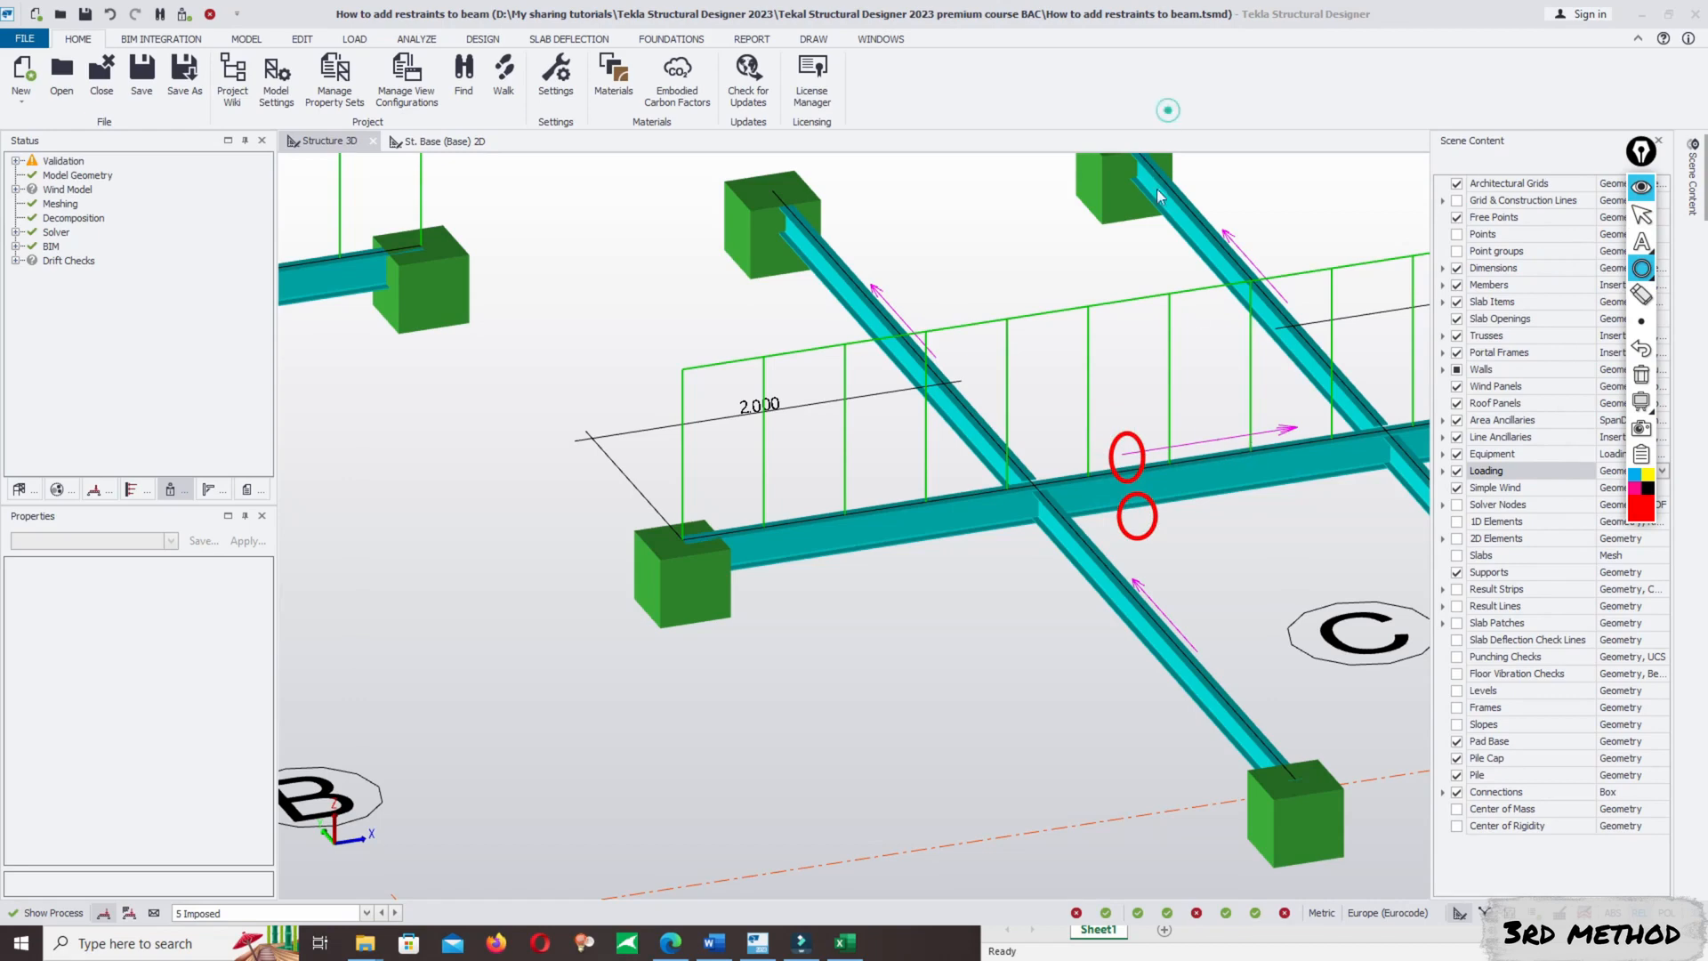
- Select the B/1–C/1 beam and set its rotation to 180°
{"action": "left_click", "coordinate": [1231, 482]}
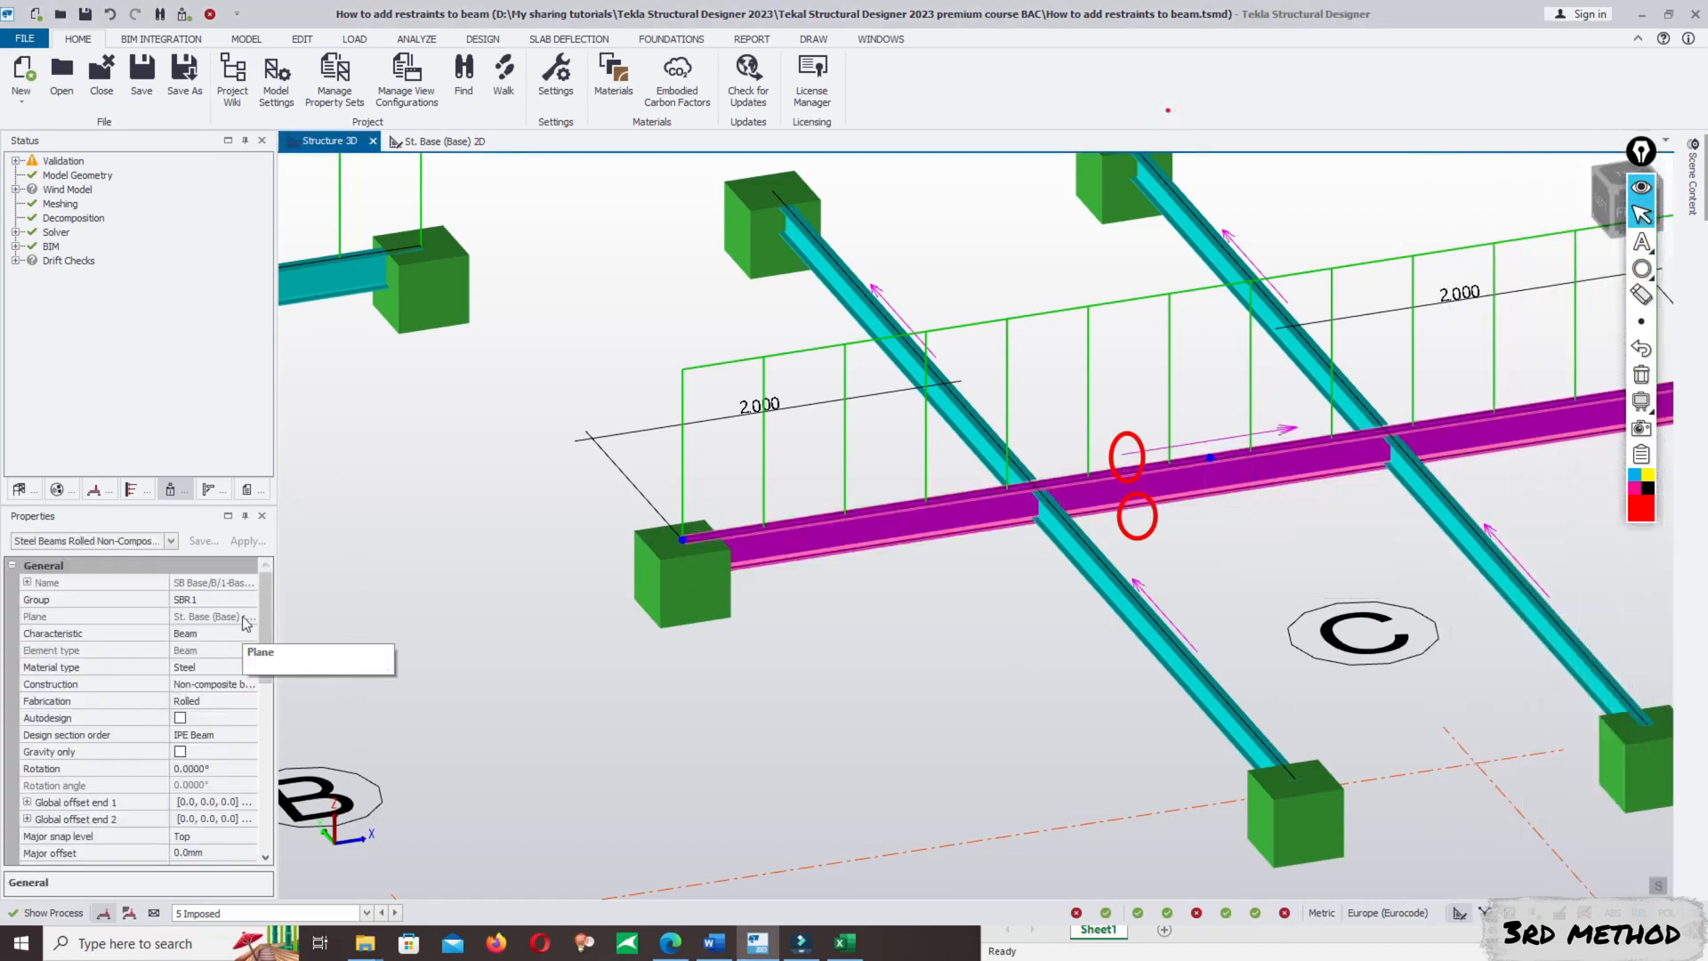
{"action": "scroll", "coordinate": [256, 626], "scroll_direction": "down", "scroll_amount": 3}
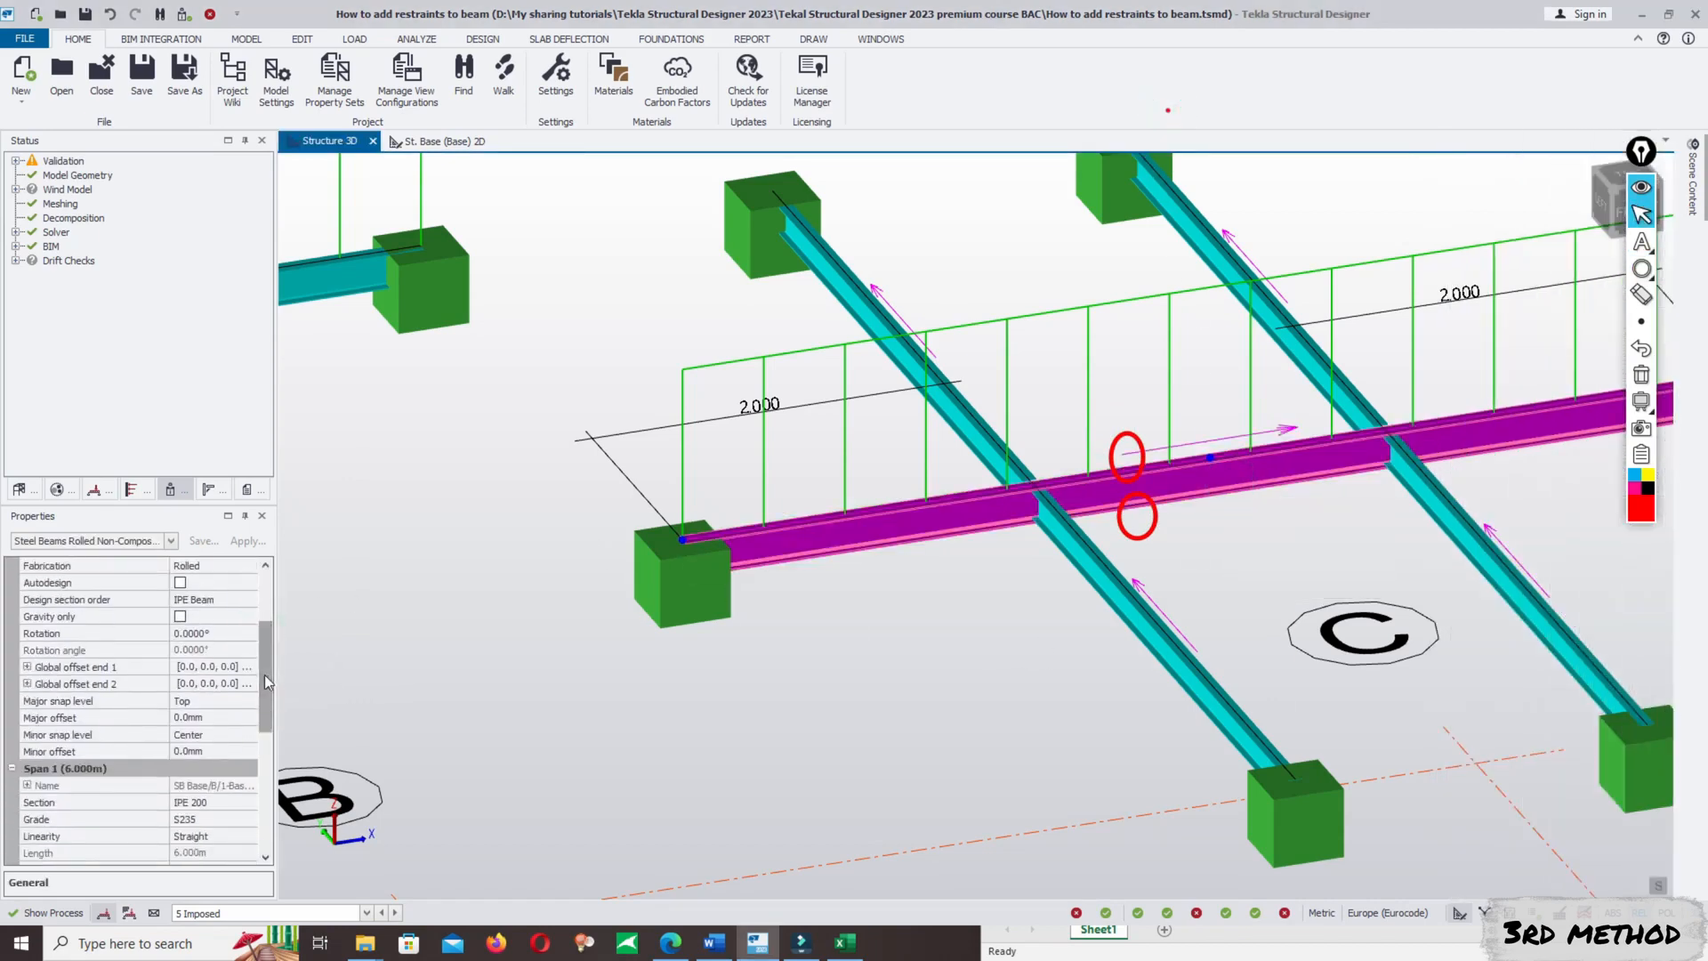
{"action": "left_click", "coordinate": [213, 633]}
{"action": "left_click", "coordinate": [246, 633]}
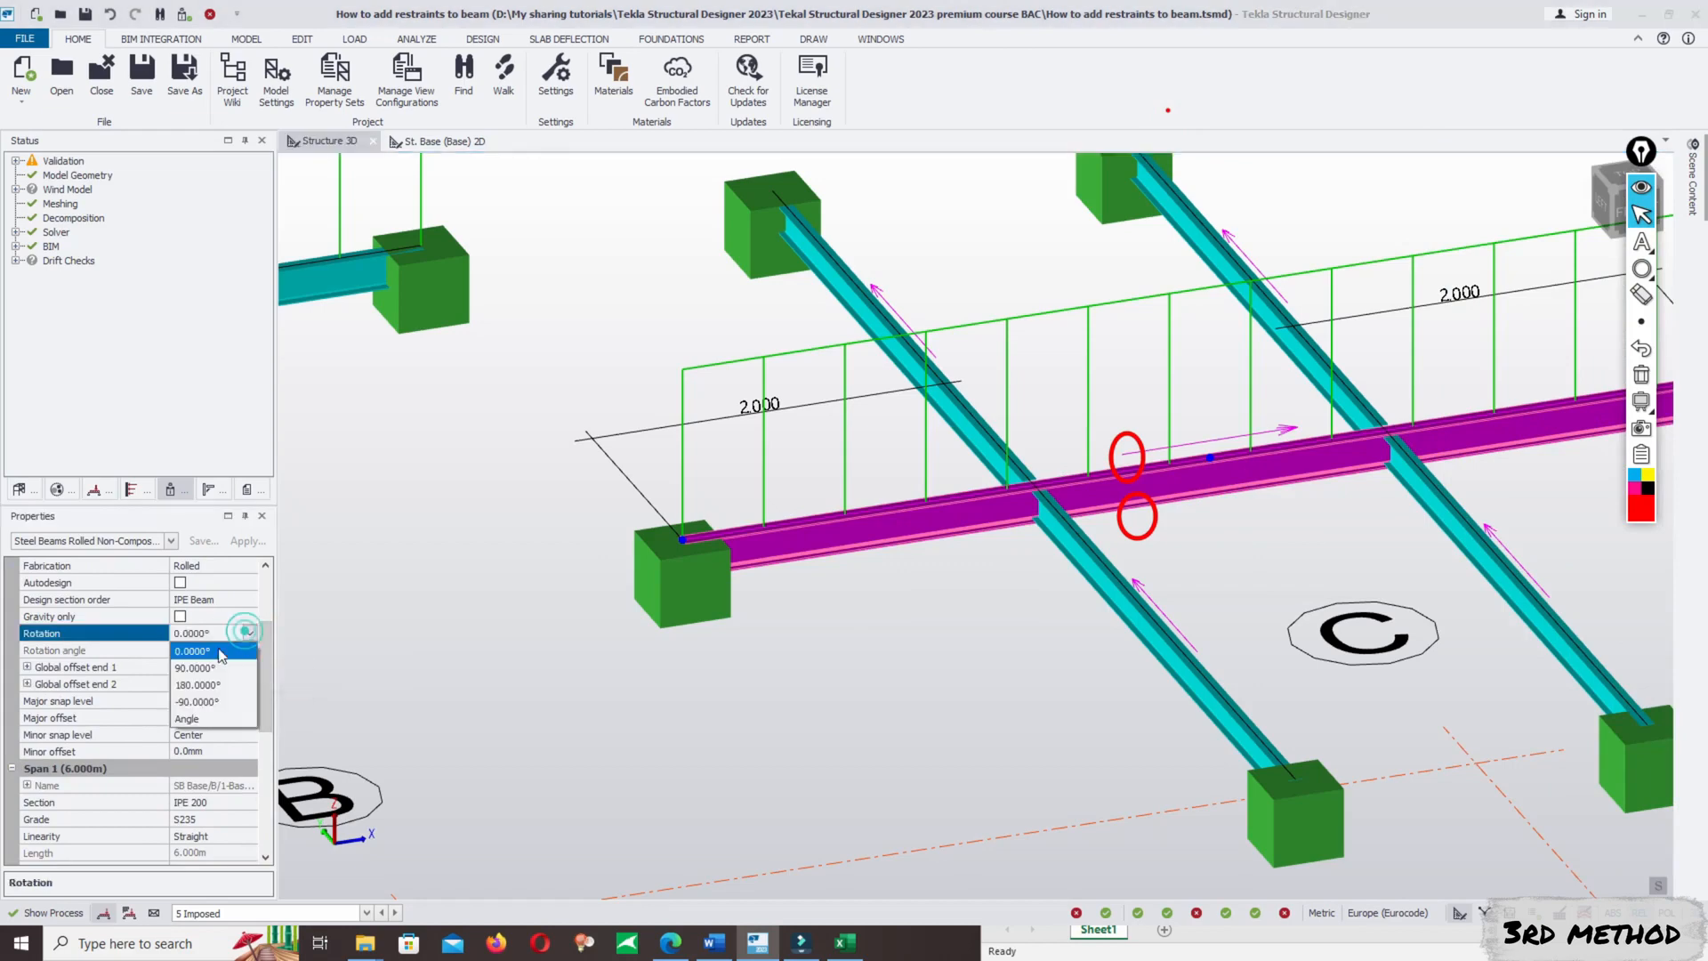
{"action": "left_click", "coordinate": [198, 684]}
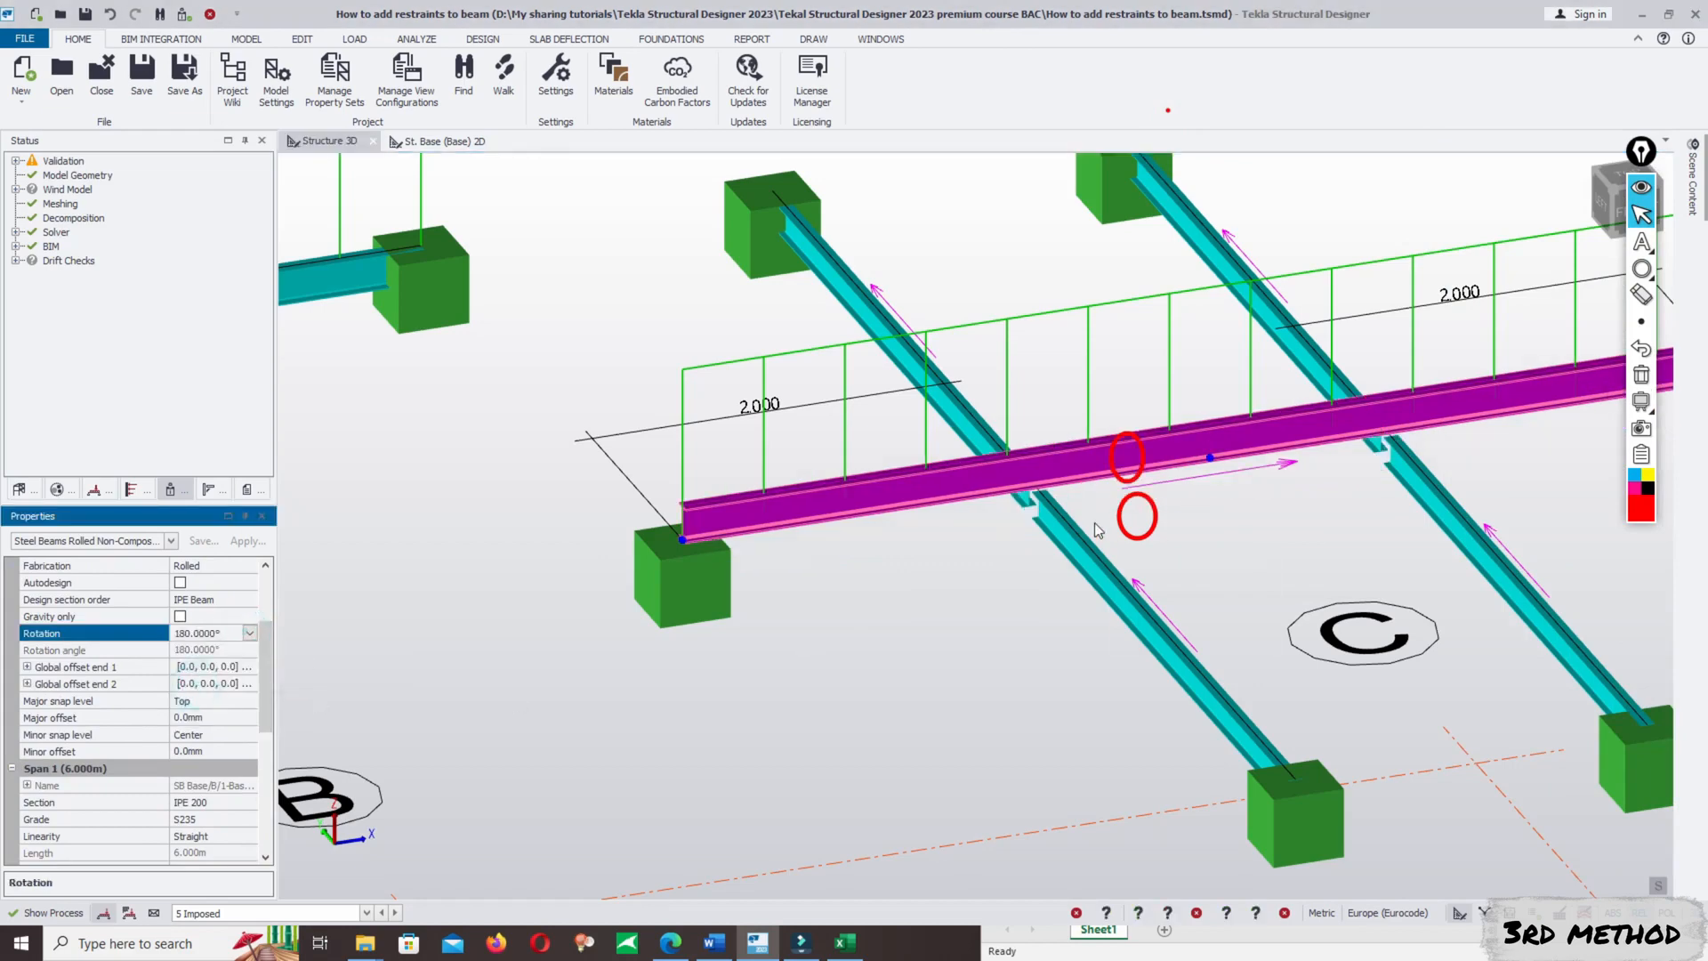
{"action": "scroll", "coordinate": [1166, 541], "scroll_direction": "down", "scroll_amount": 1}
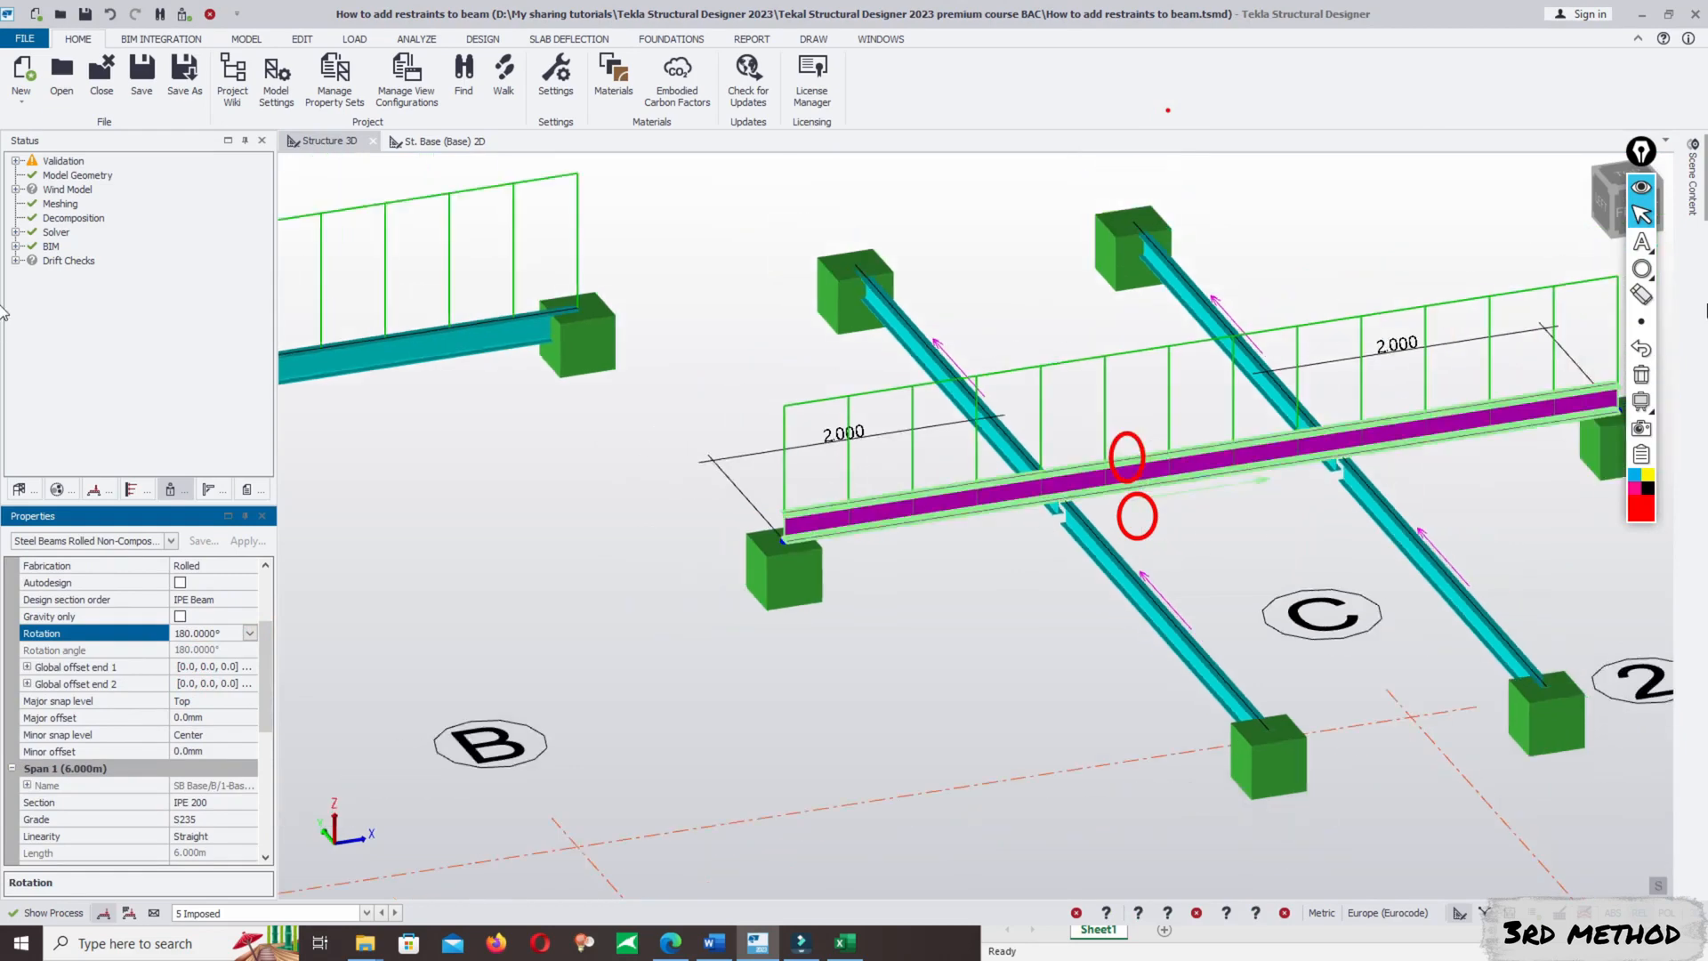
- Clear the existing annotations and draw new red ellipses around the lower and upper flanges of the rotated beam, ending in selection mode
{"action": "left_click", "coordinate": [1641, 375]}
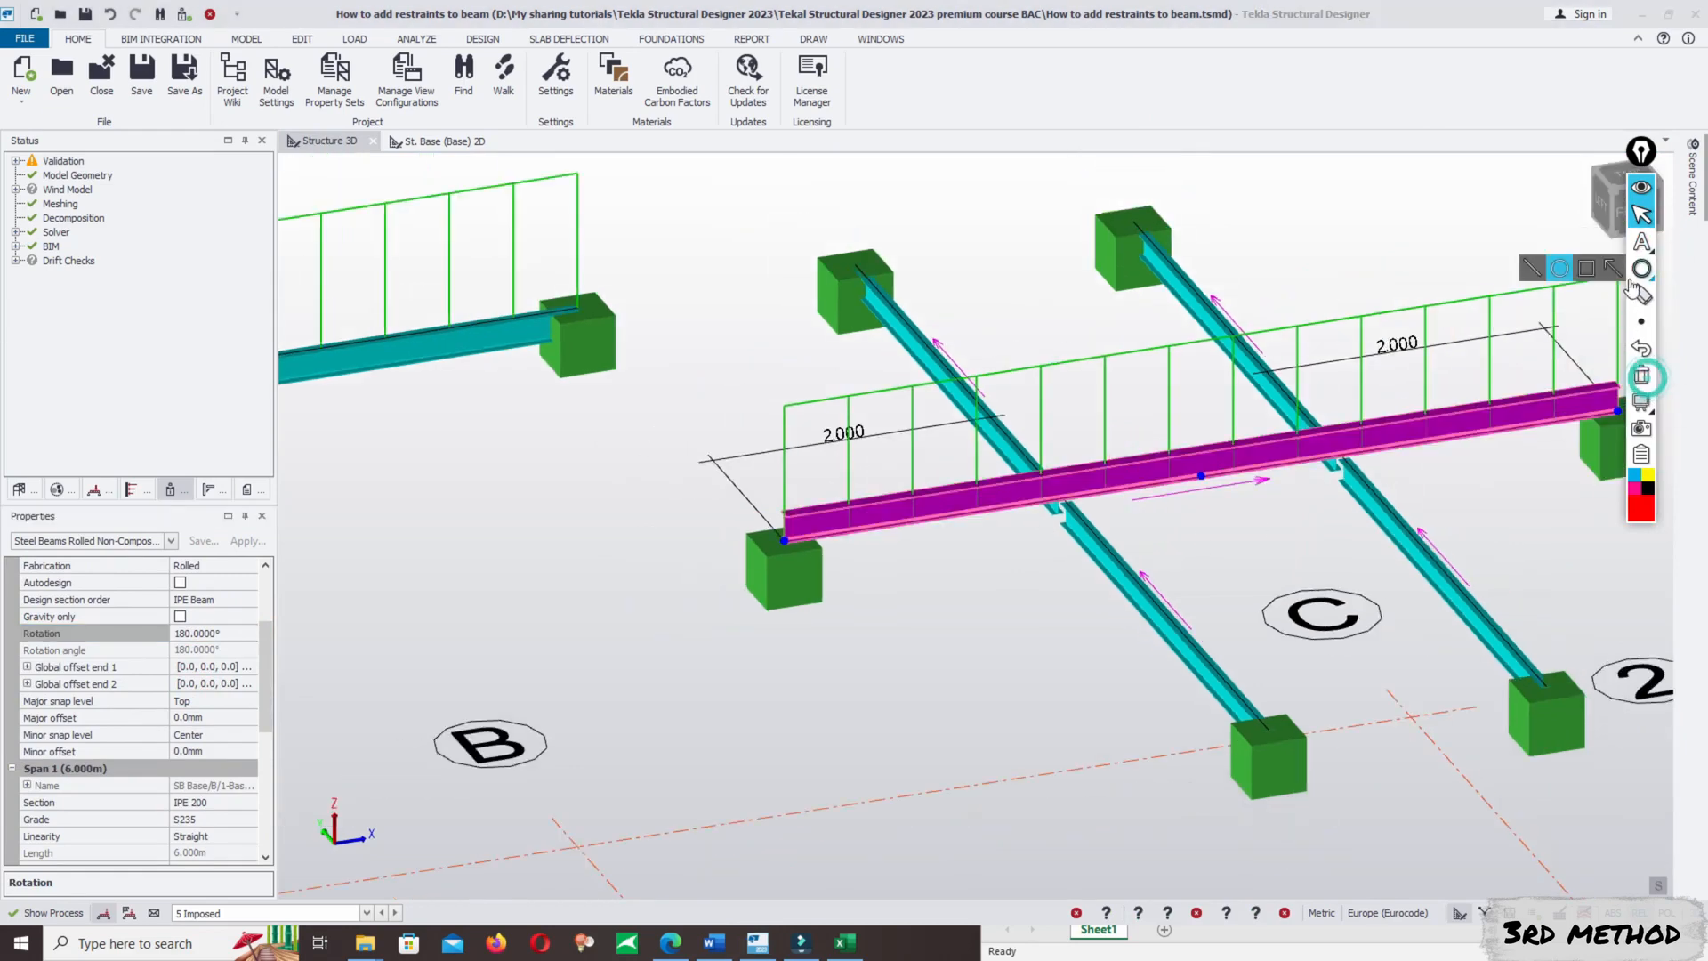
{"action": "mouse_move", "coordinate": [1642, 269]}
{"action": "left_click", "coordinate": [1556, 268]}
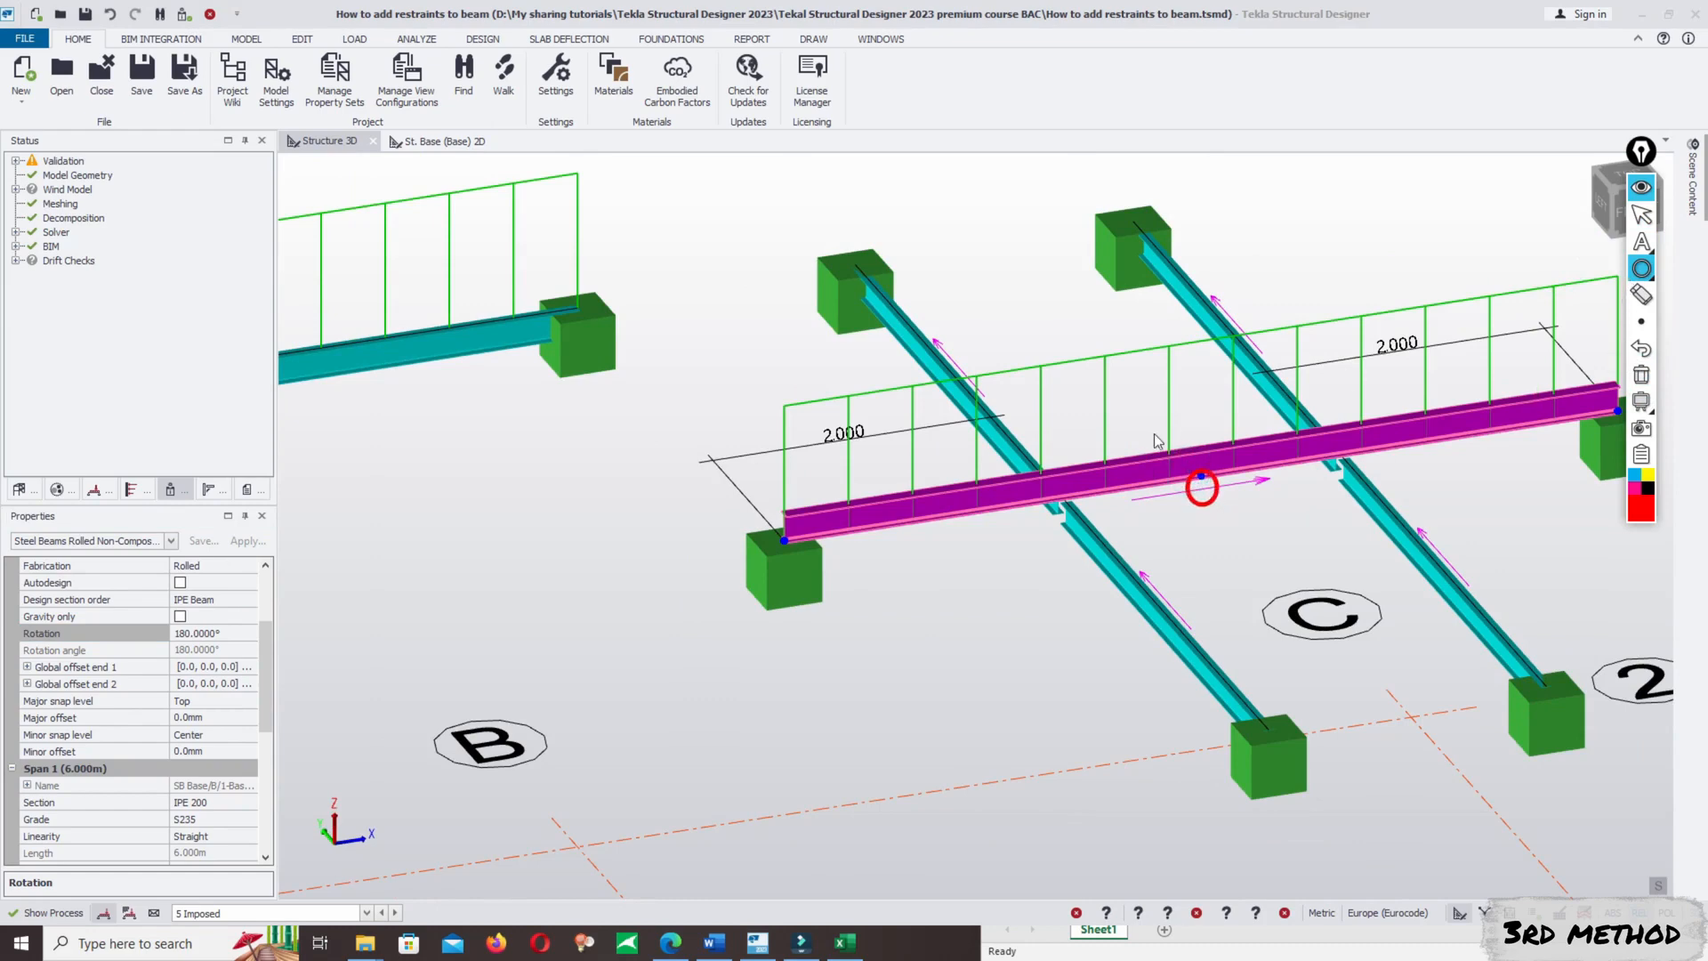
{"action": "left_click_drag", "start_coordinate": [1220, 438], "coordinate": [1254, 455]}
{"action": "left_click", "coordinate": [1641, 215]}
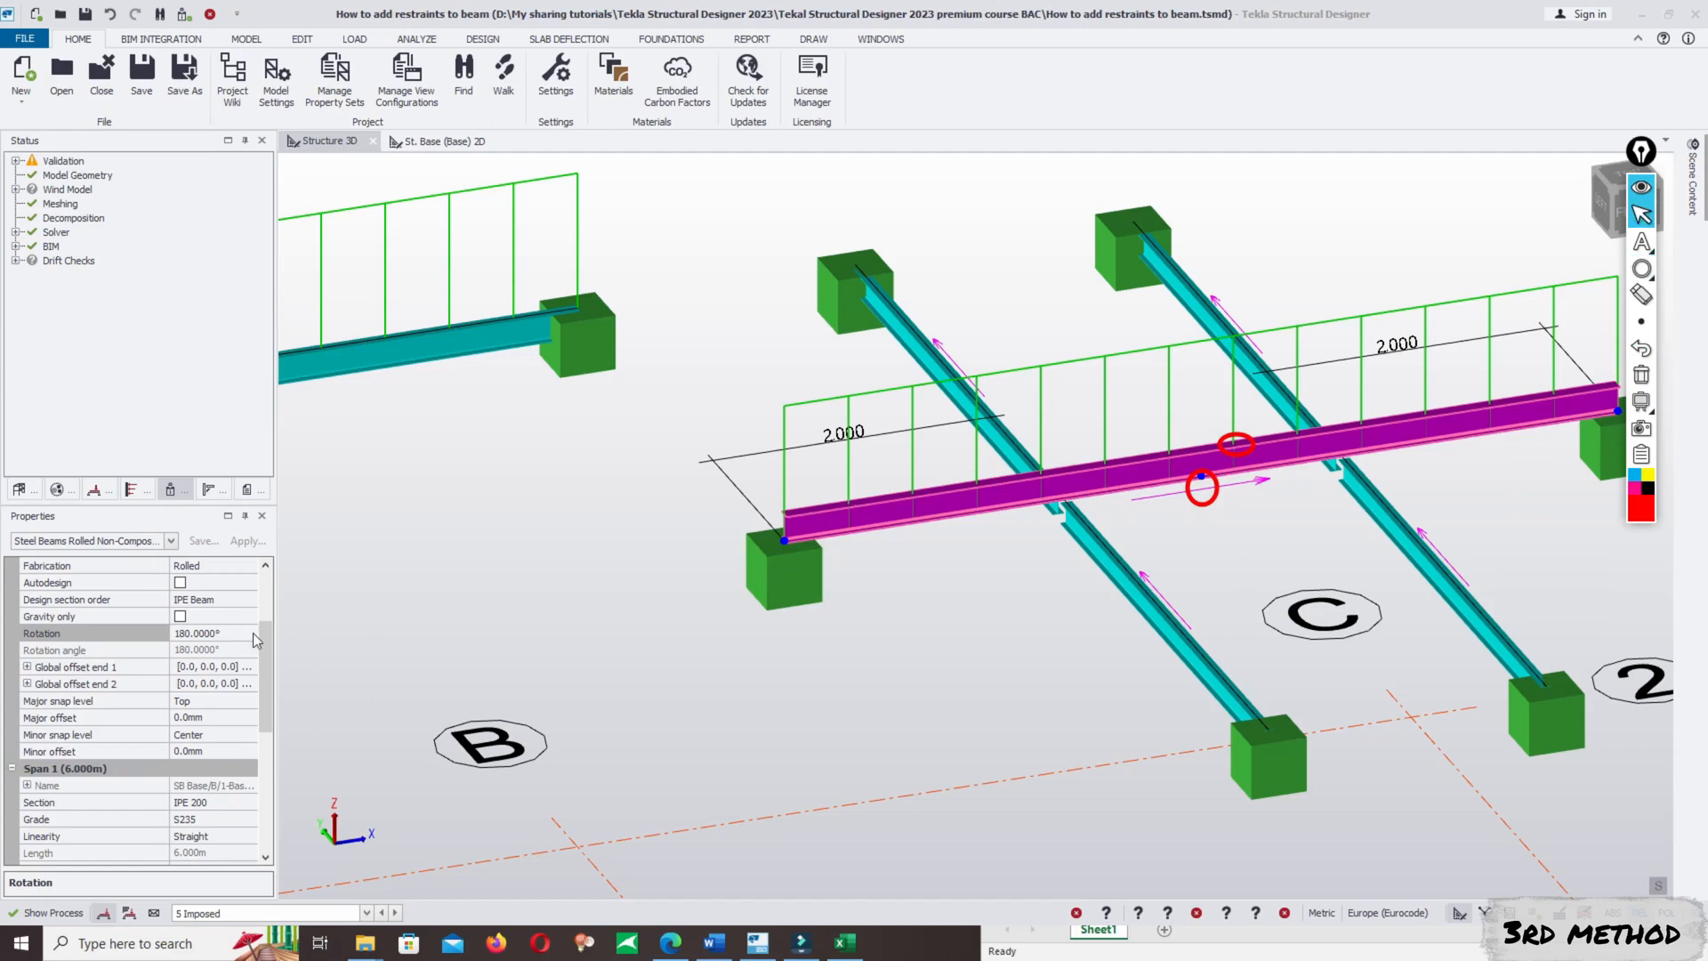
- Set the B/1–C/1 beam's rotation to 0°, deselect it and clear the red annotations
{"action": "left_click", "coordinate": [217, 634]}
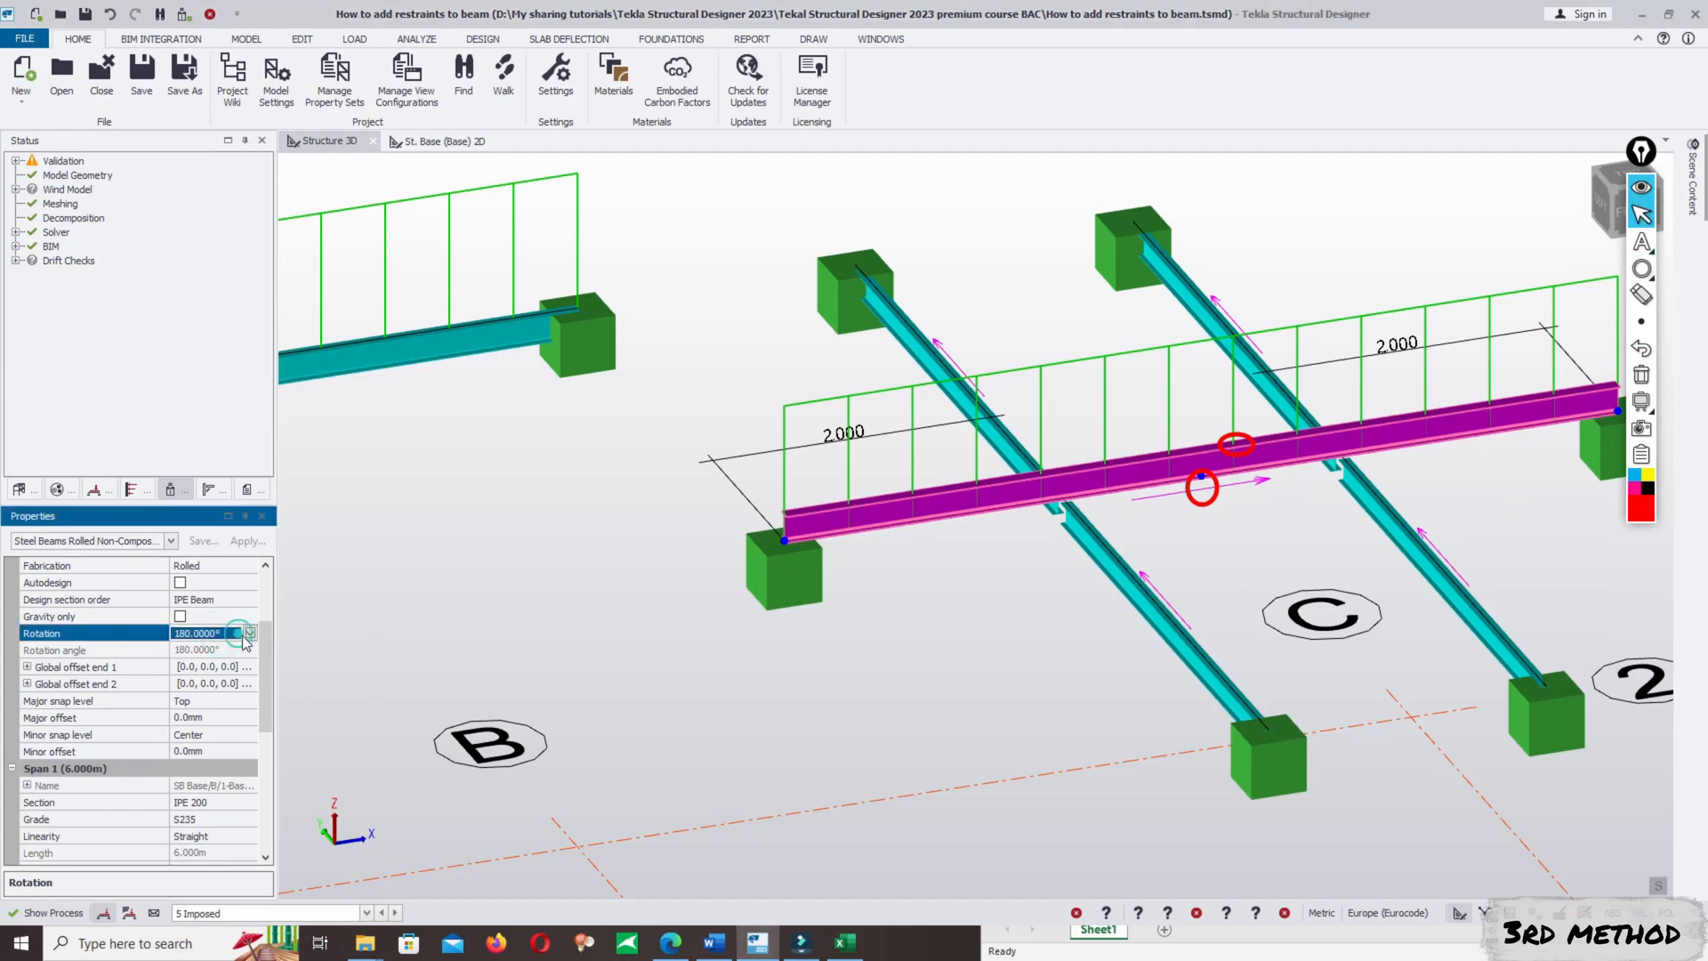
{"action": "left_click", "coordinate": [247, 633]}
{"action": "left_click", "coordinate": [207, 665]}
{"action": "left_click", "coordinate": [975, 601]}
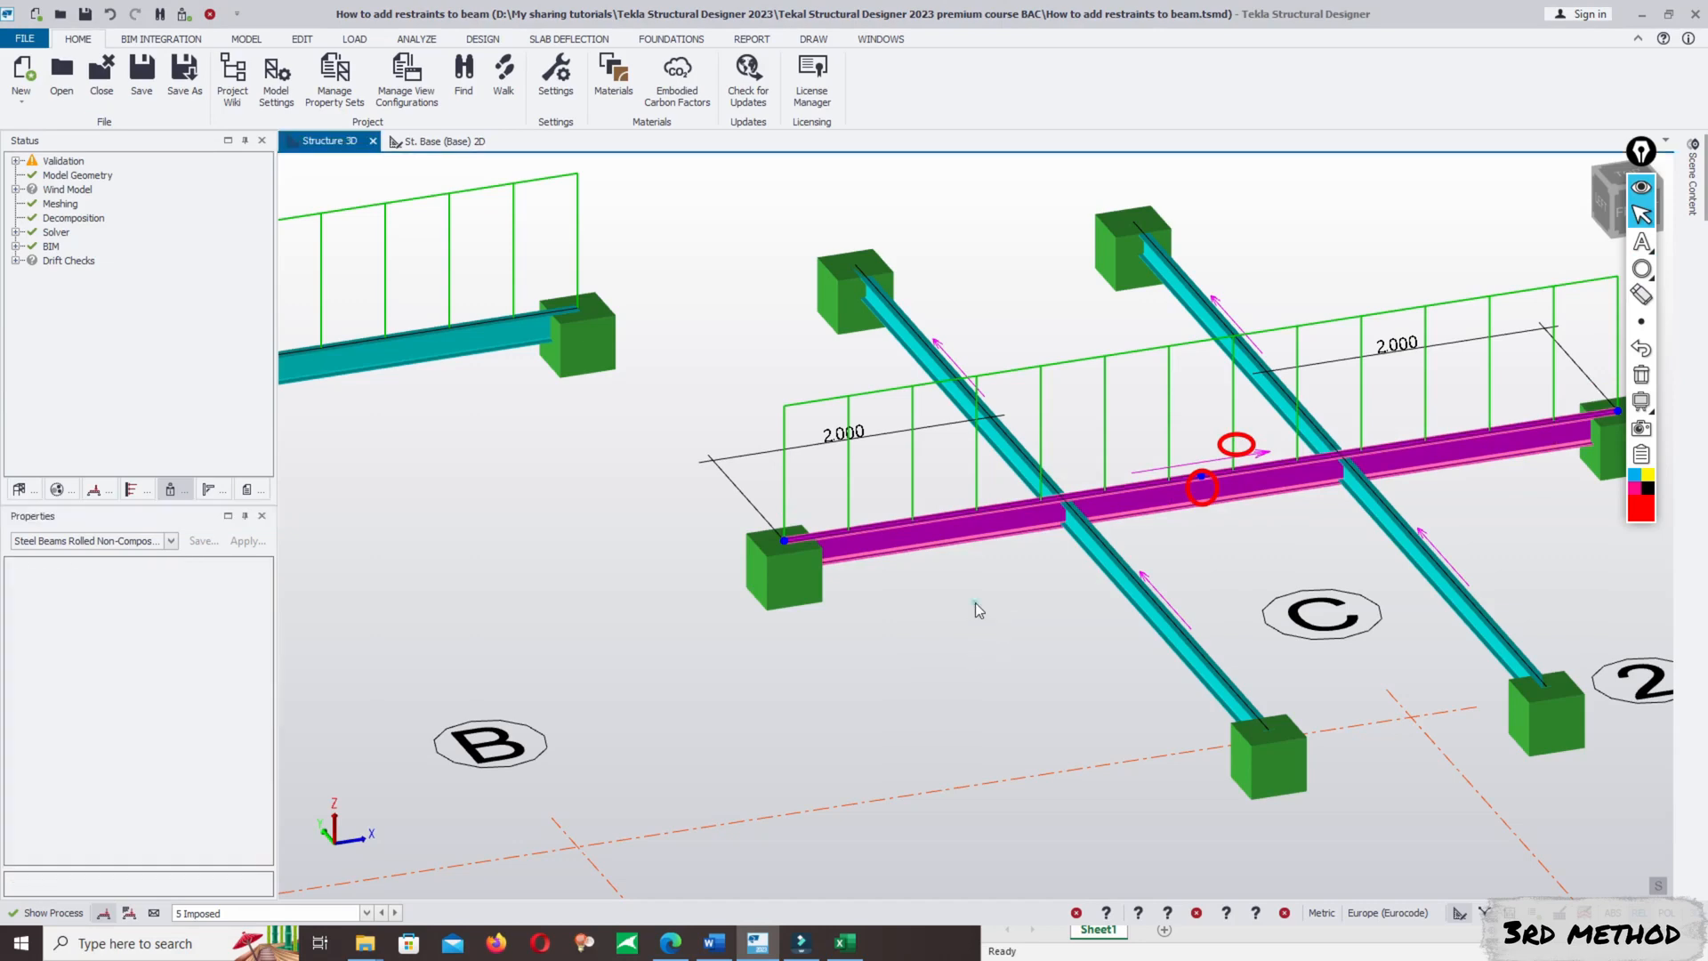
{"action": "scroll", "coordinate": [975, 601], "scroll_direction": "down", "scroll_amount": 5}
{"action": "scroll", "coordinate": [1267, 432], "scroll_direction": "up", "scroll_amount": 3}
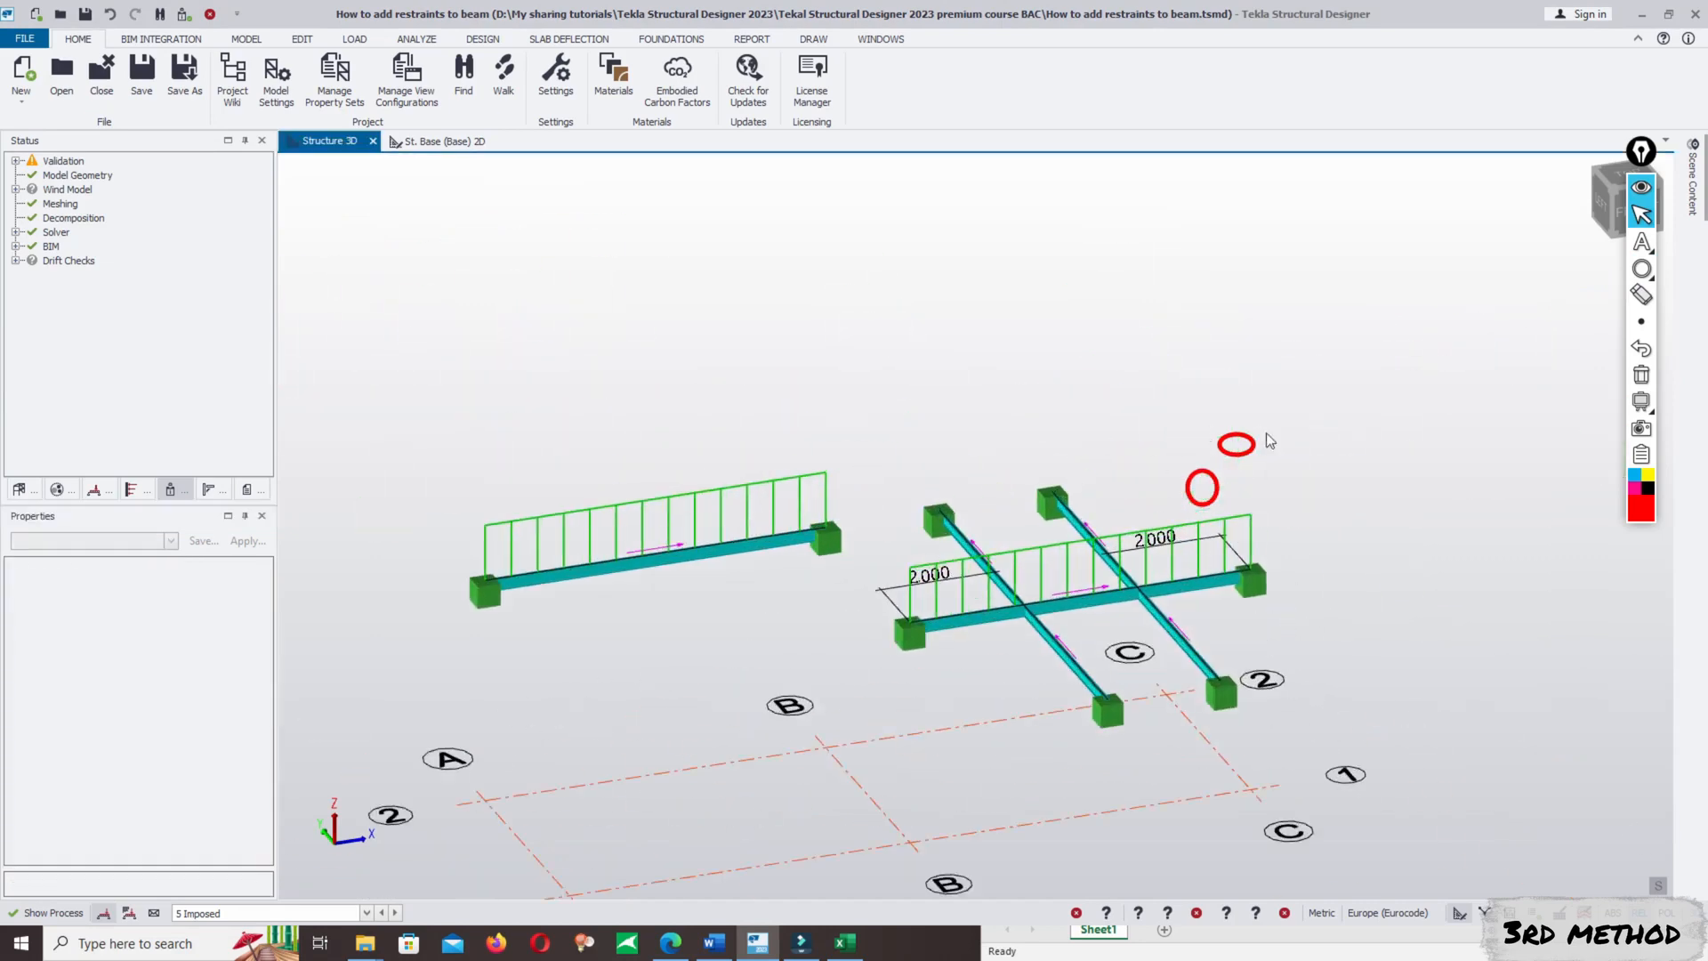
{"action": "left_click", "coordinate": [1641, 374]}
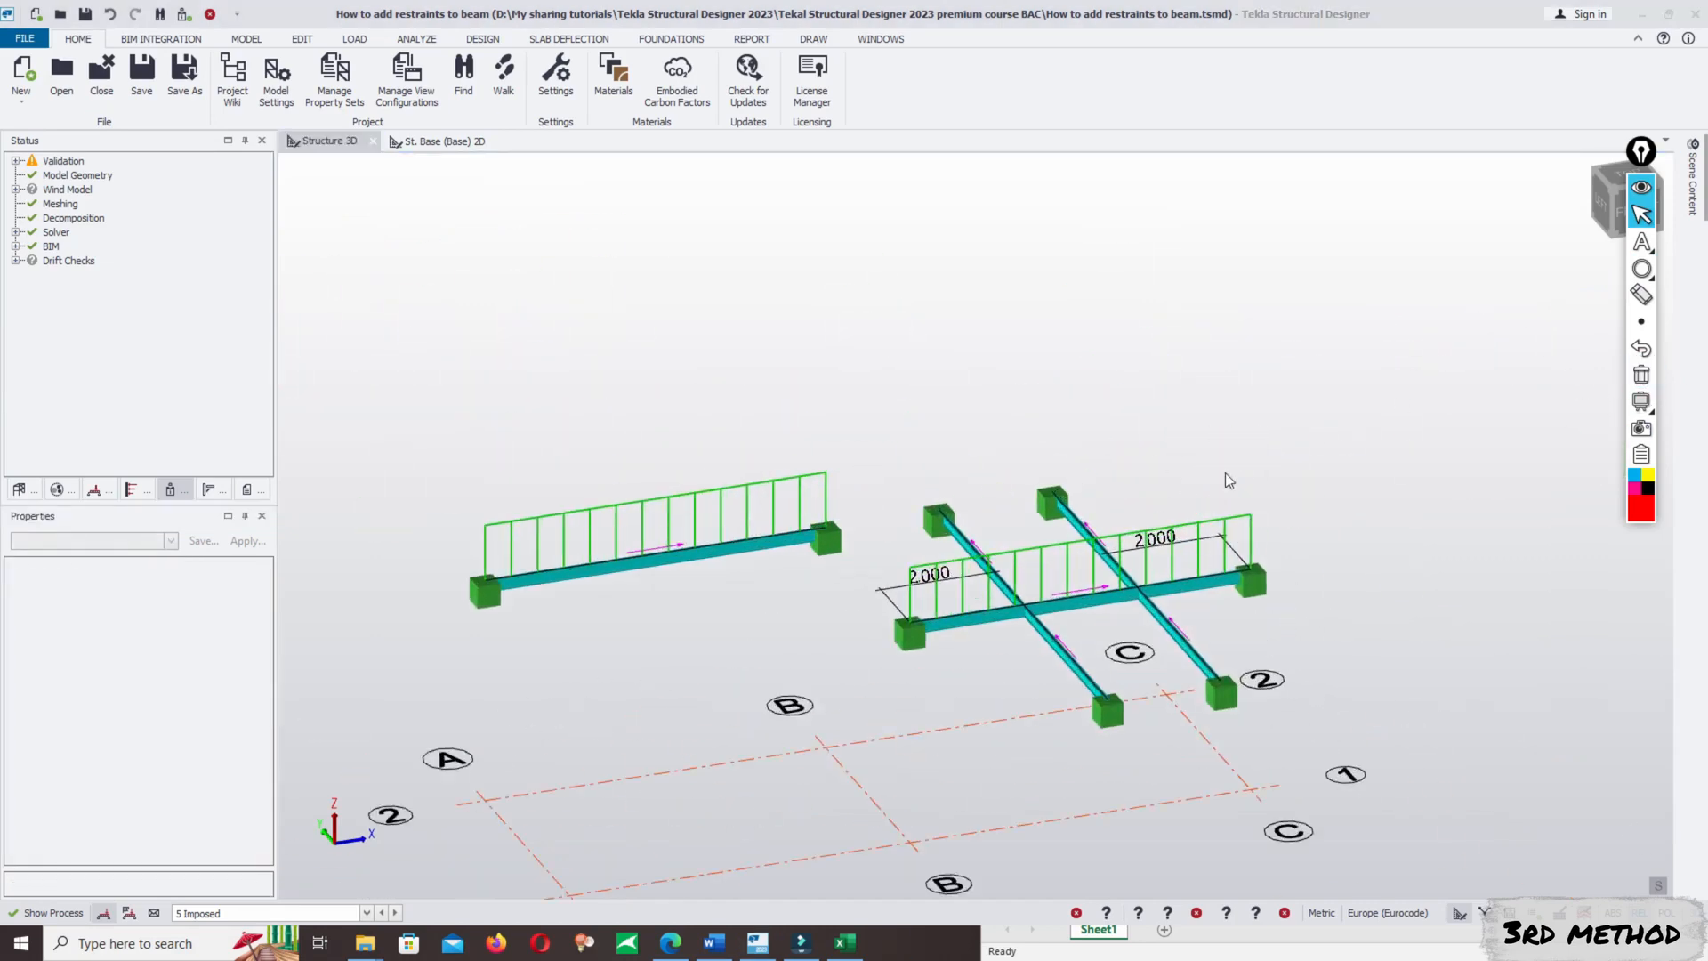
{"action": "middle_click_drag", "start_coordinate": [888, 644], "coordinate": [915, 514]}
{"action": "scroll", "coordinate": [884, 531], "scroll_direction": "up", "scroll_amount": 4}
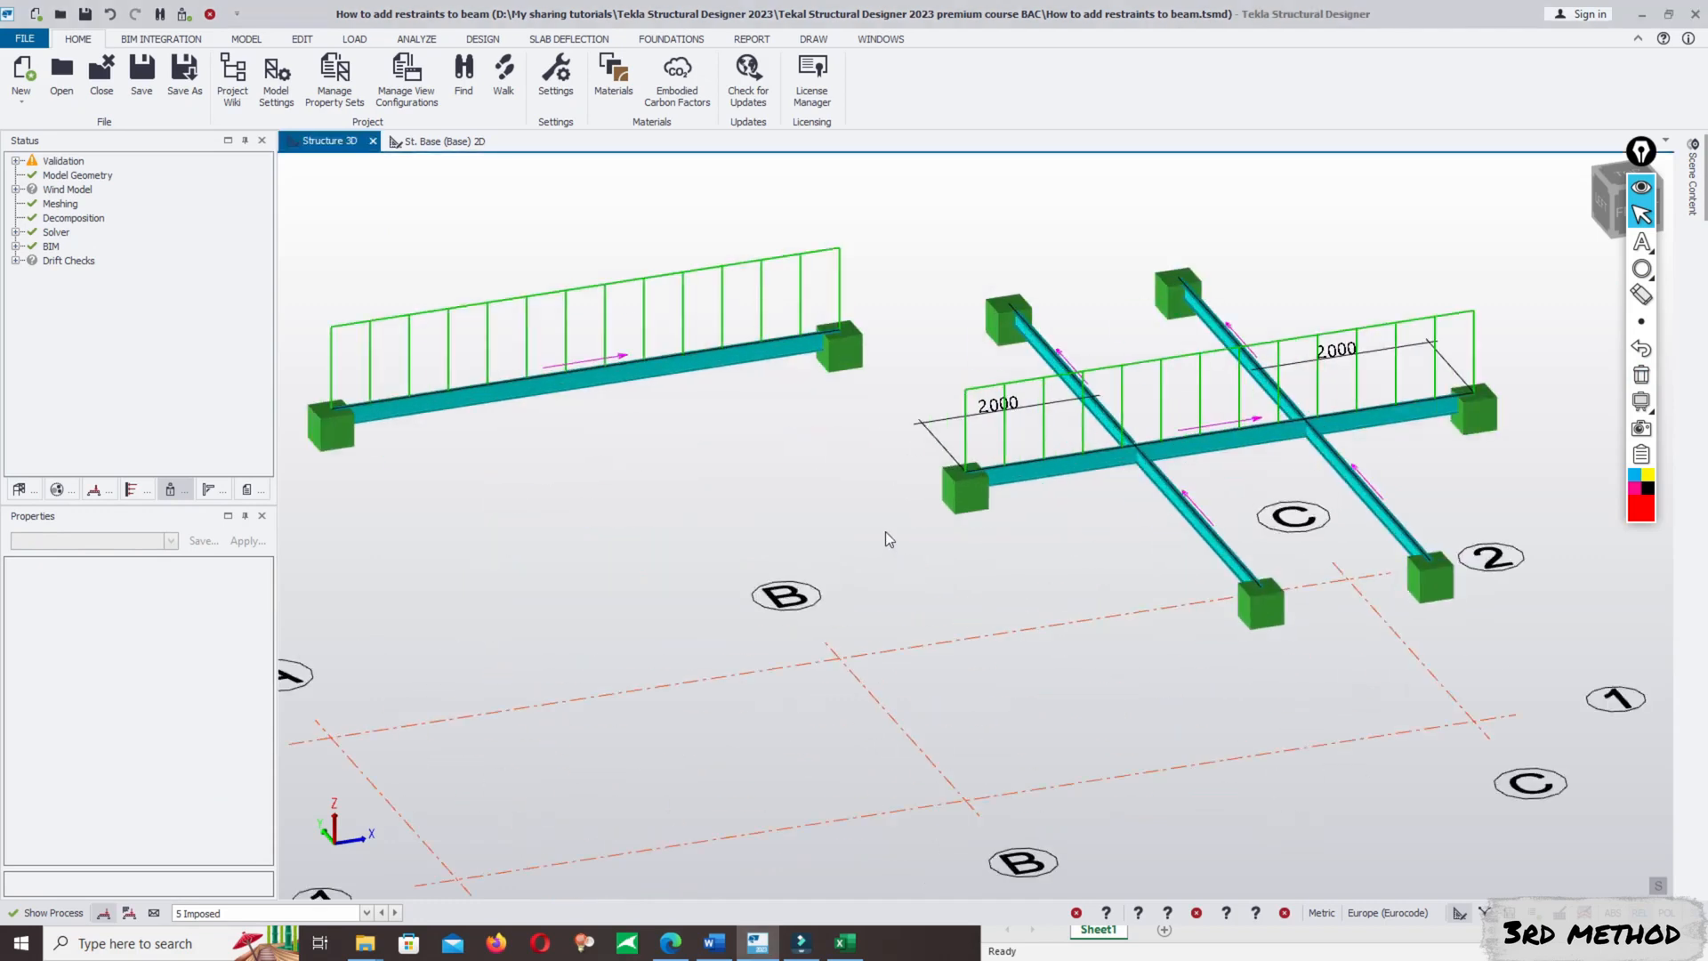
{"action": "scroll", "coordinate": [794, 461], "scroll_direction": "down", "scroll_amount": 3}
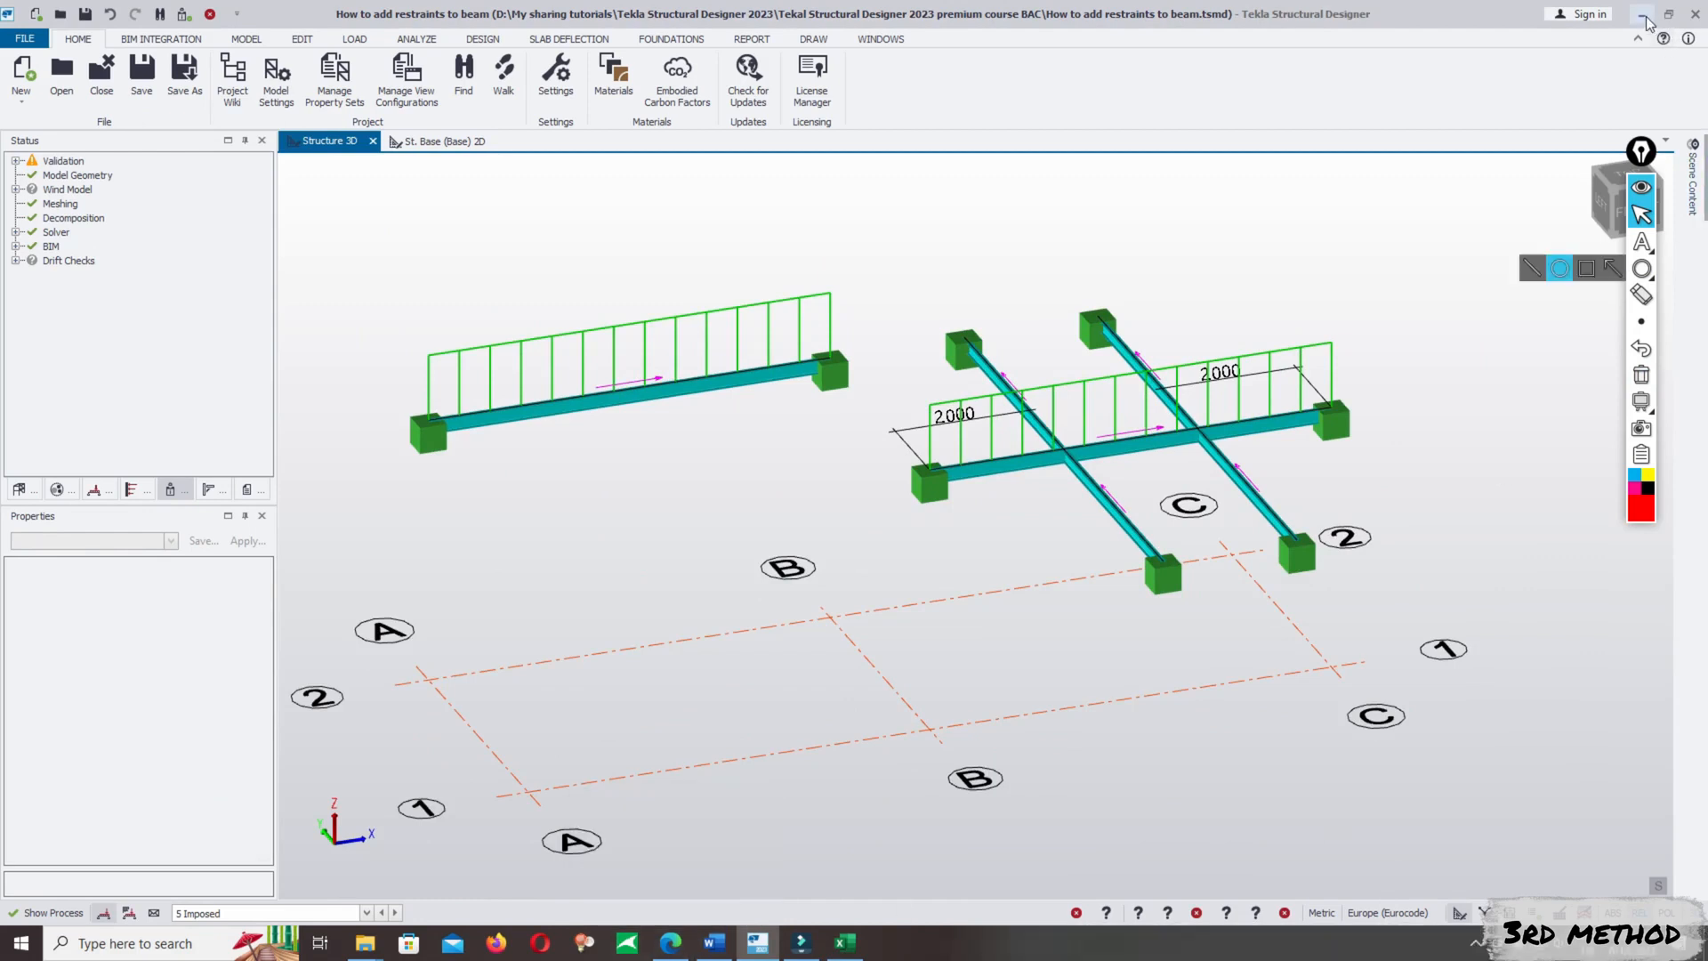
{"action": "left_click", "coordinate": [1475, 943]}
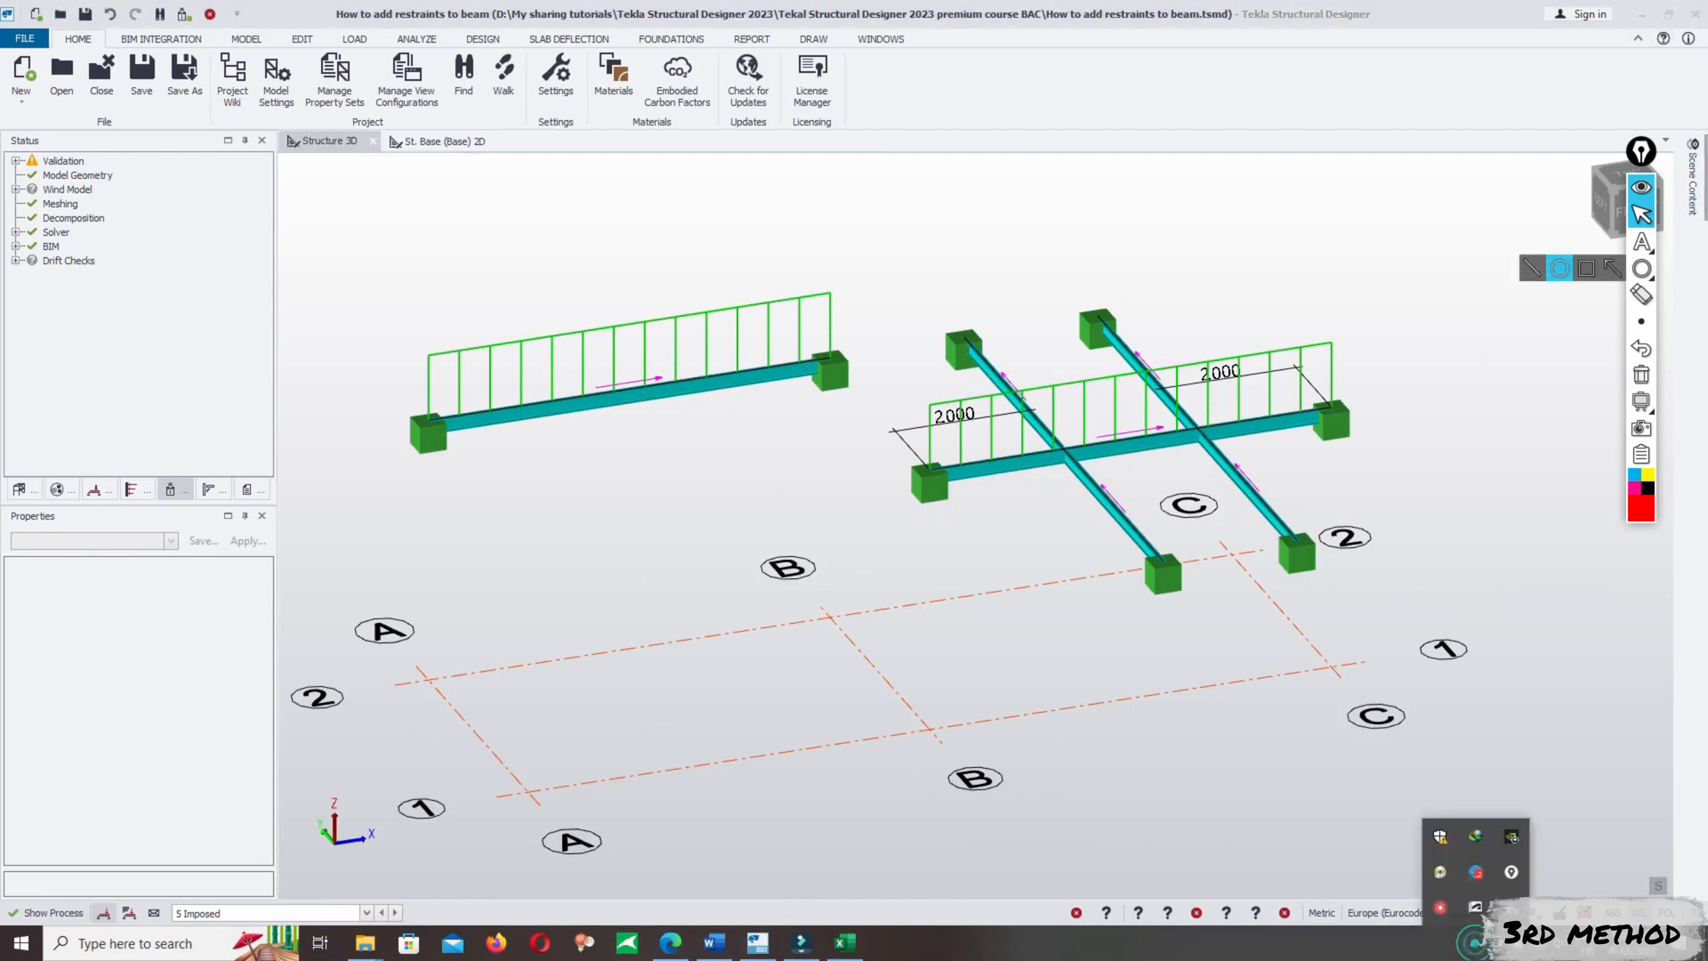
{"action": "right_click", "coordinate": [1435, 916]}
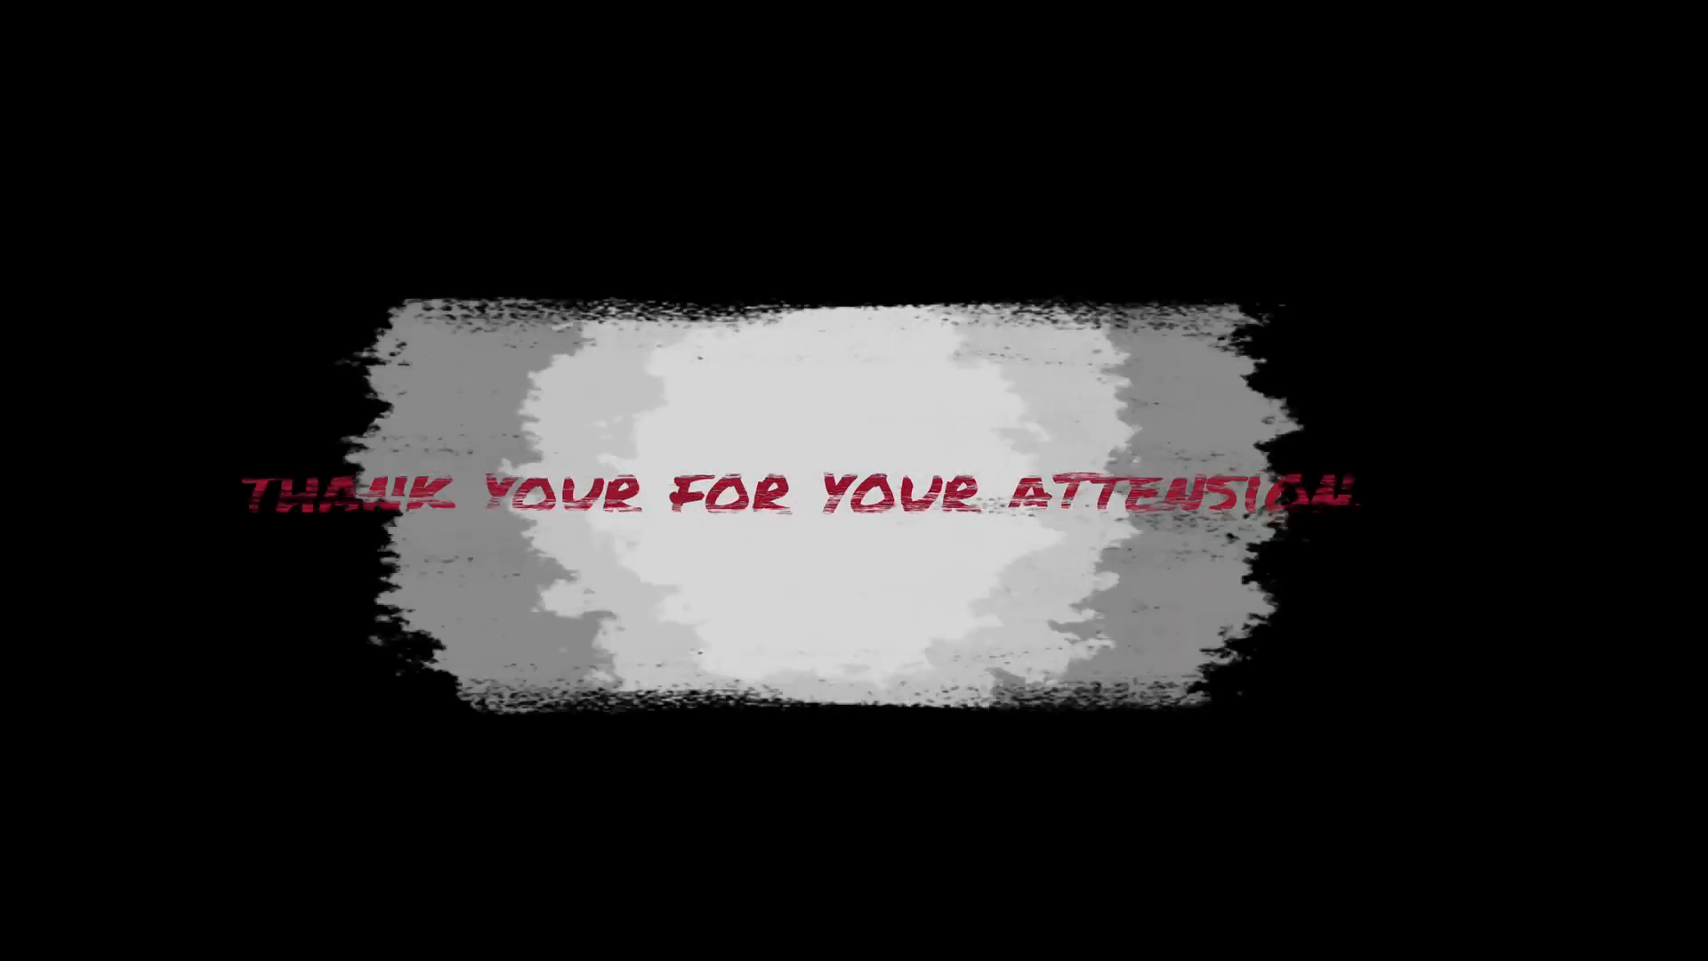